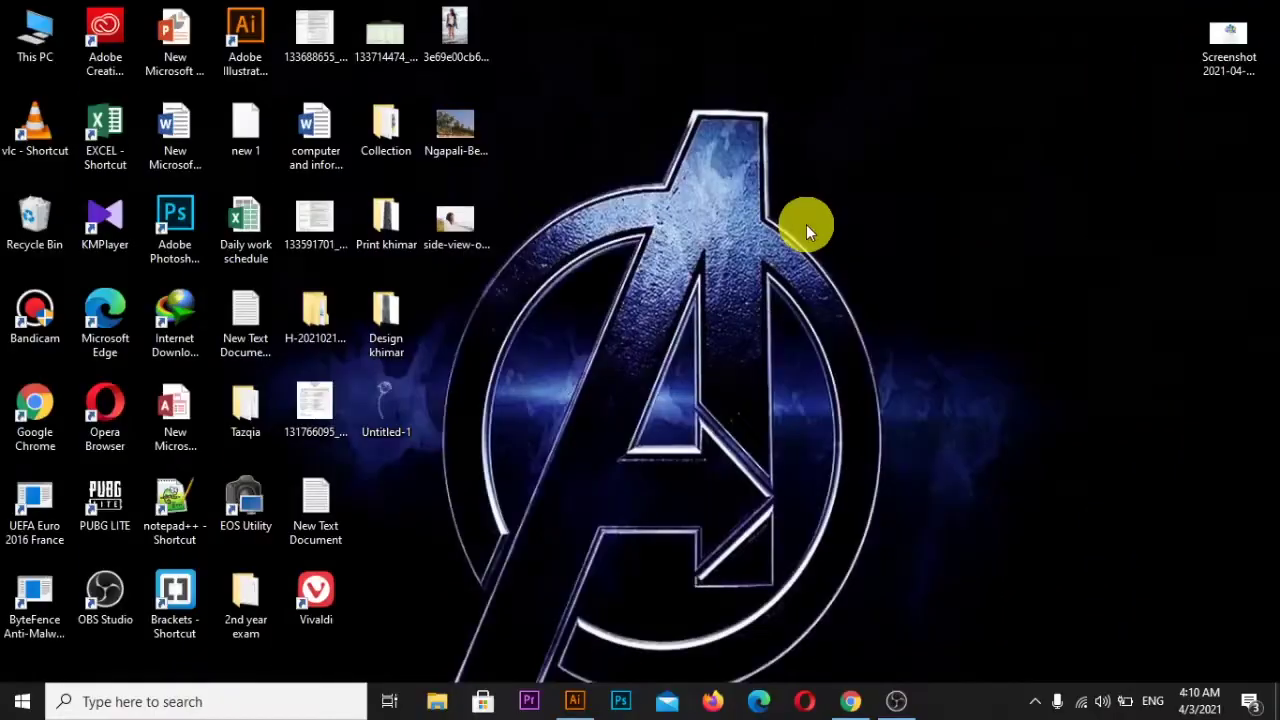
Step: Refresh the Windows desktop and bring the Illustrator Untitled-1 window back to the front
right_click(806, 224)
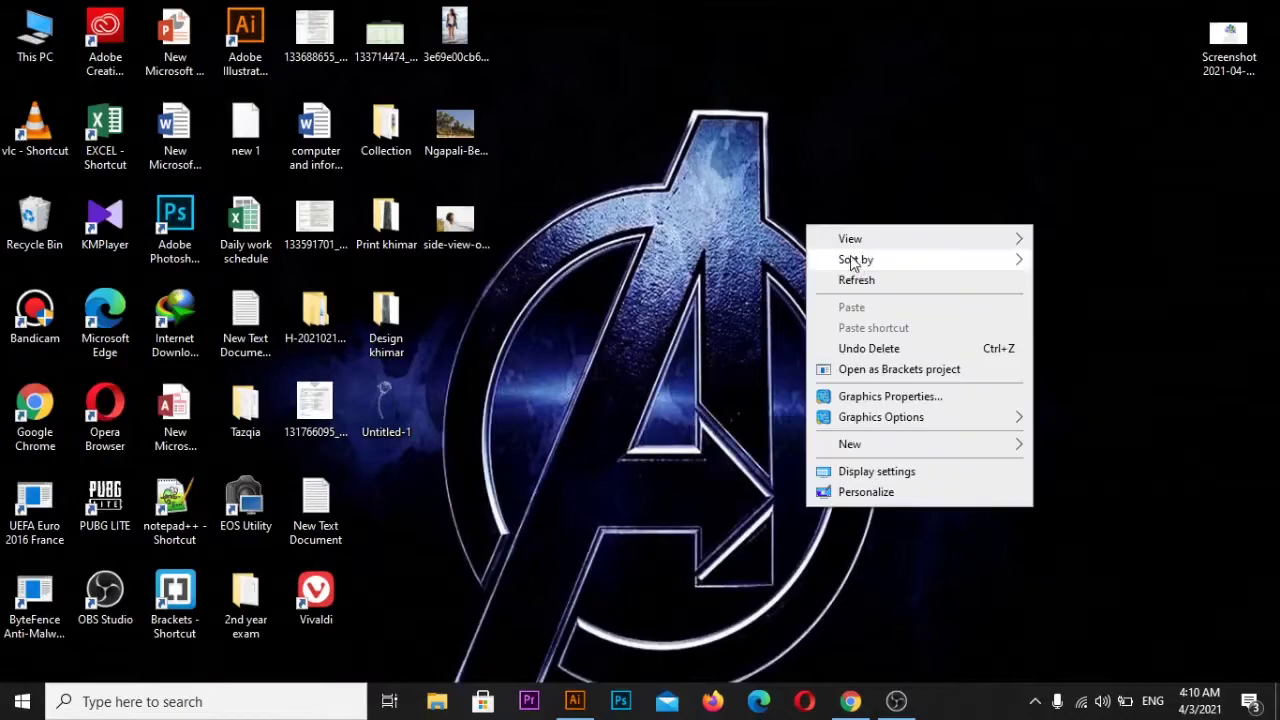
click(876, 277)
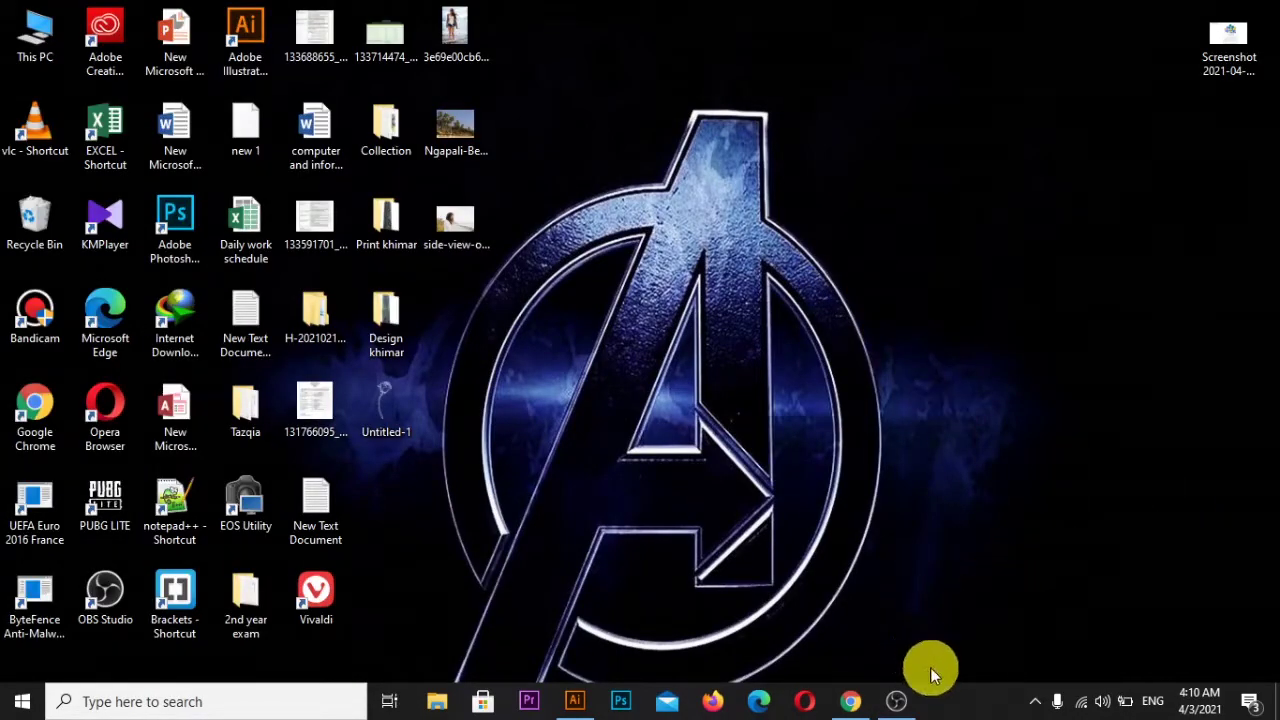
click(576, 697)
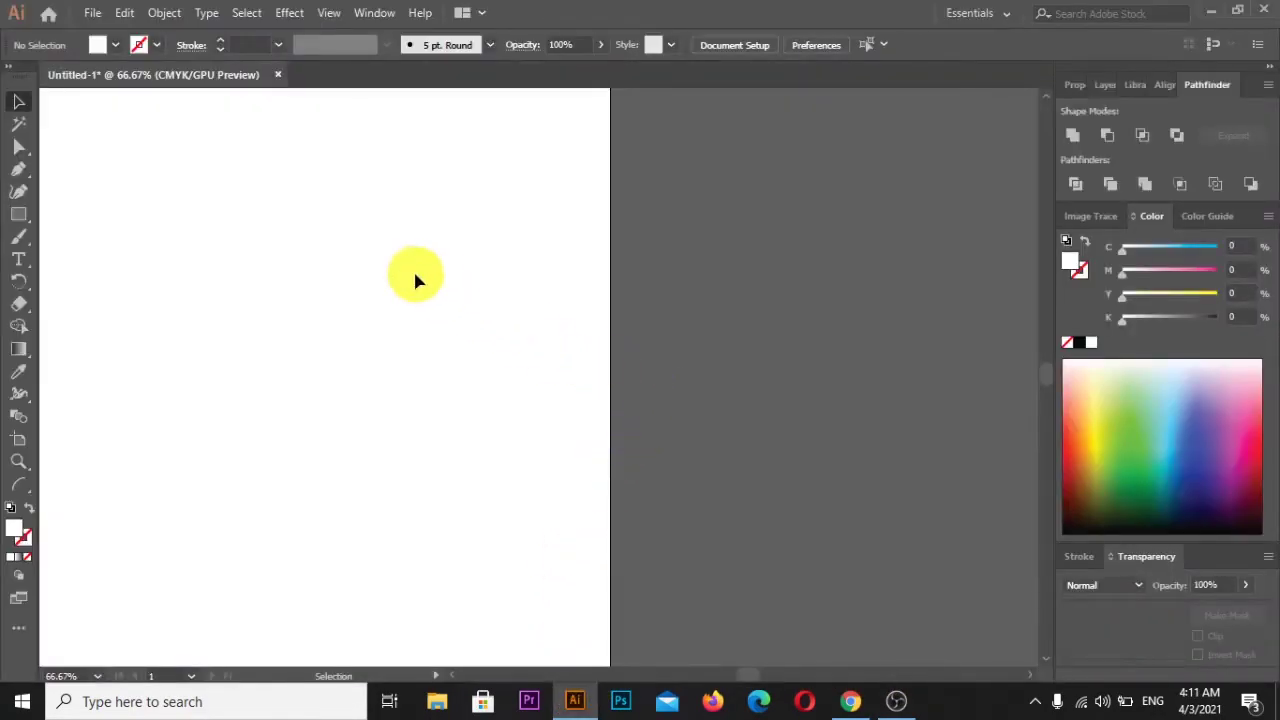
Step: Frame the logo and artboard at 50% zoom, then drag a copy of the logo's top-left piece onto the artboard
scroll(413, 279, up, 3)
scroll(413, 279, down, 2)
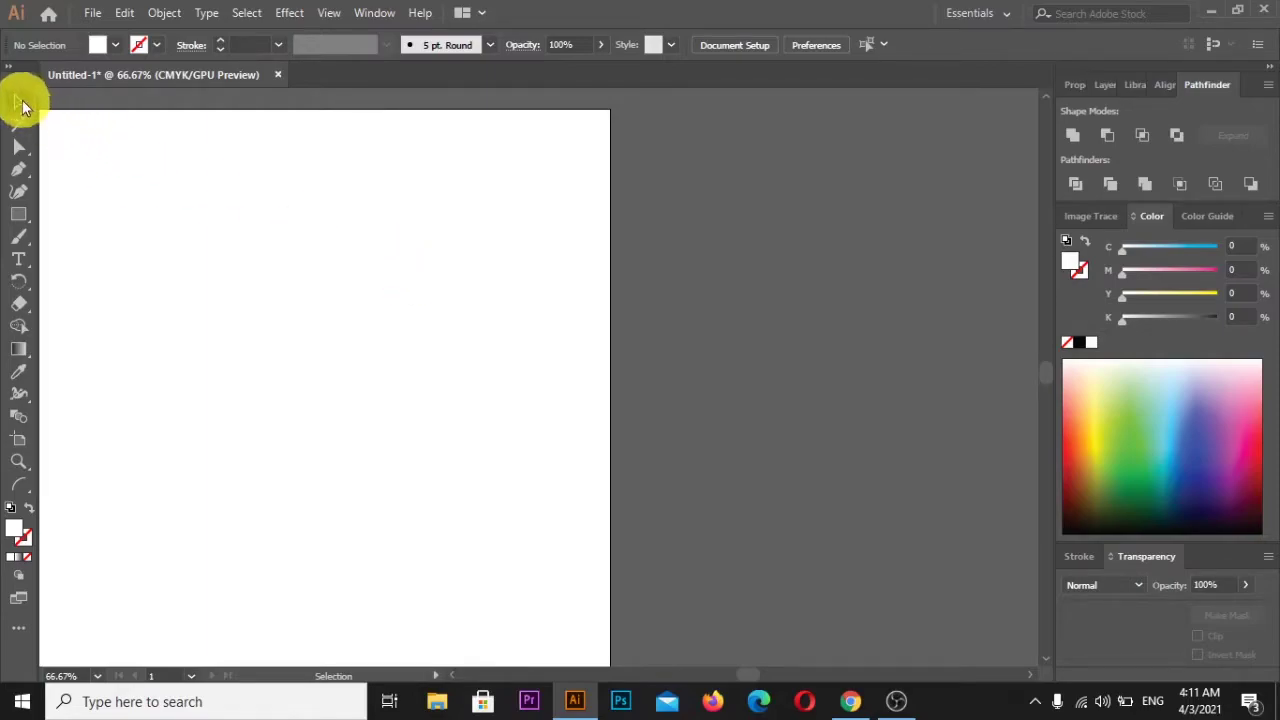
scroll(258, 186, down, 1)
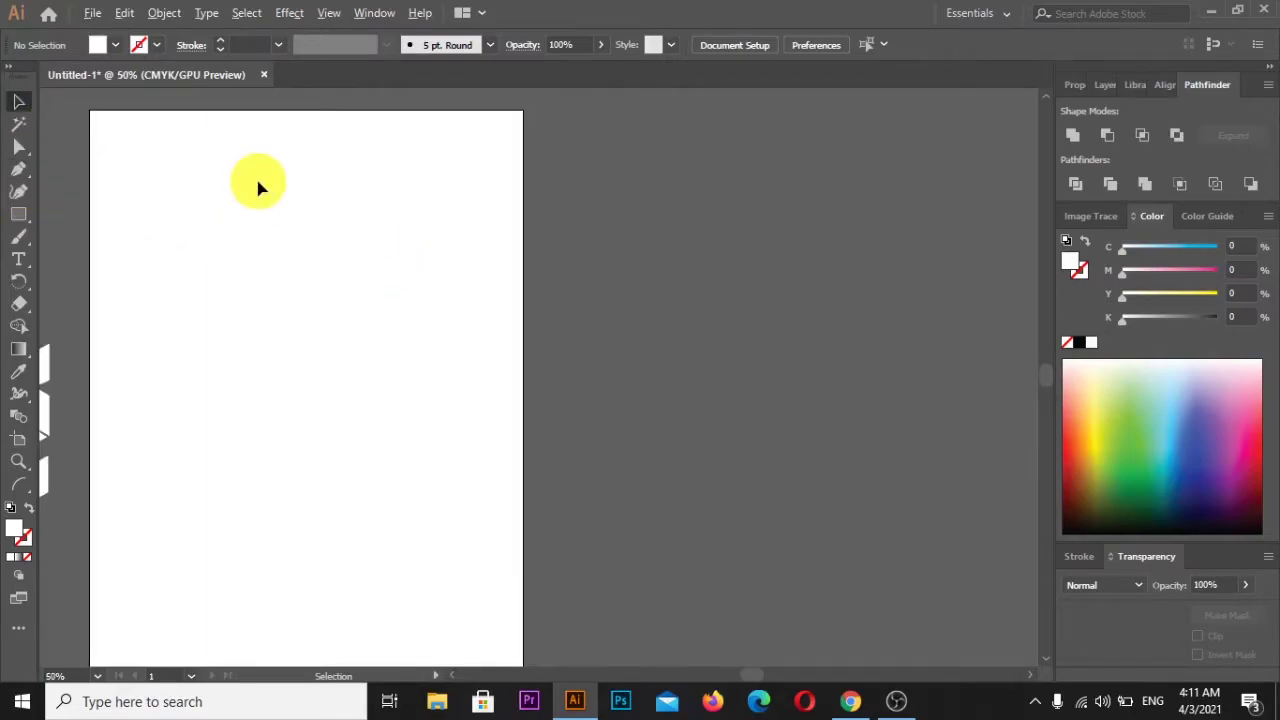
scroll(258, 186, down, 1)
scroll(274, 190, left, 3)
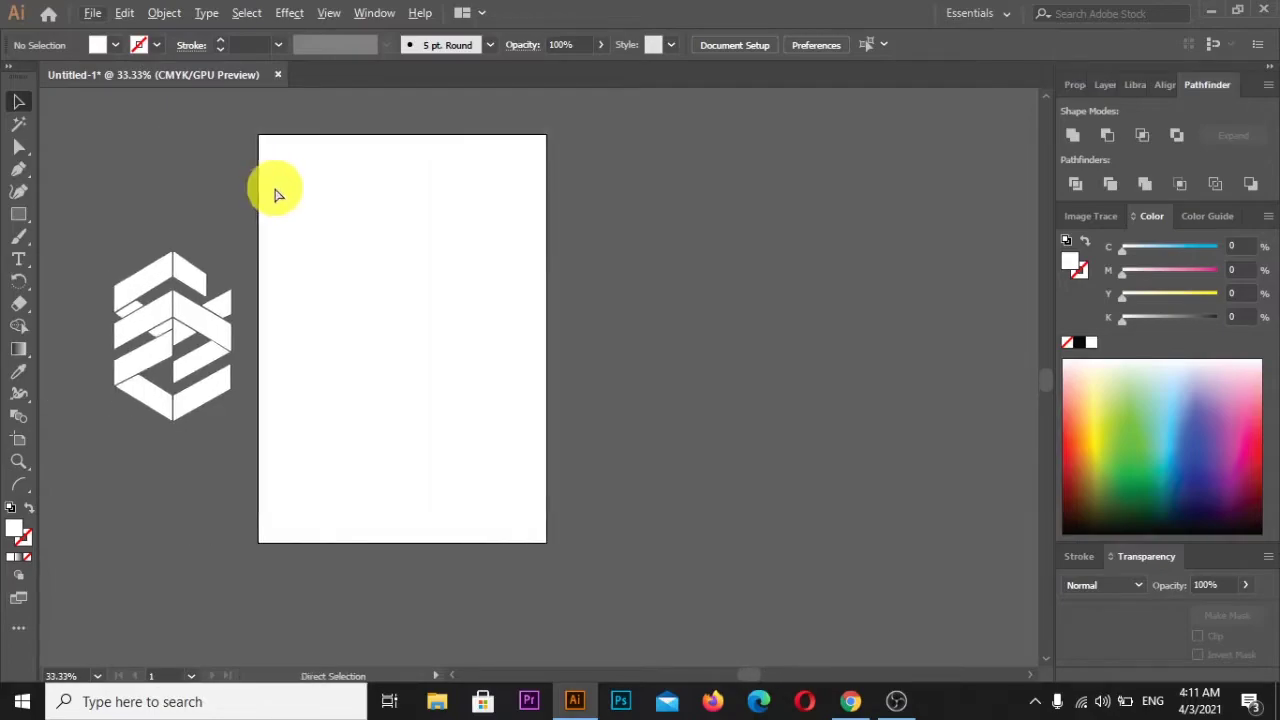
scroll(386, 214, up, 1)
scroll(388, 222, right, 2)
scroll(388, 222, left, 4)
scroll(390, 222, left, 2)
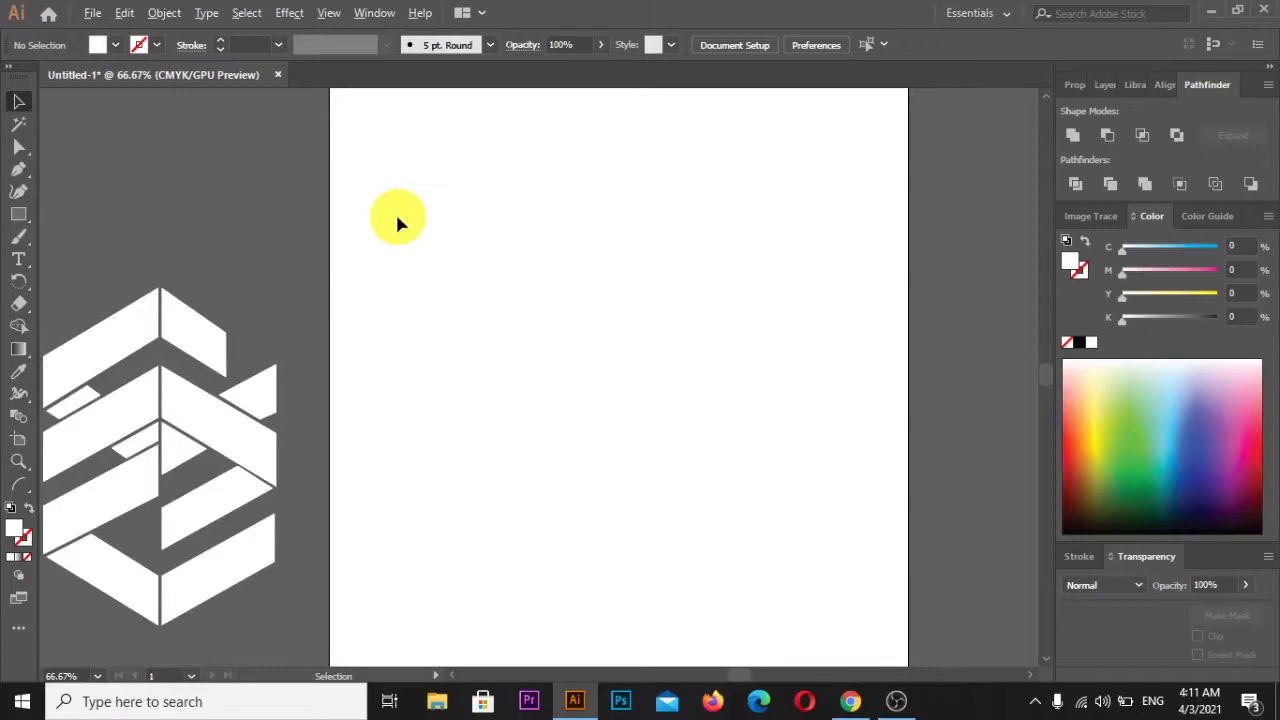
scroll(395, 215, down, 1)
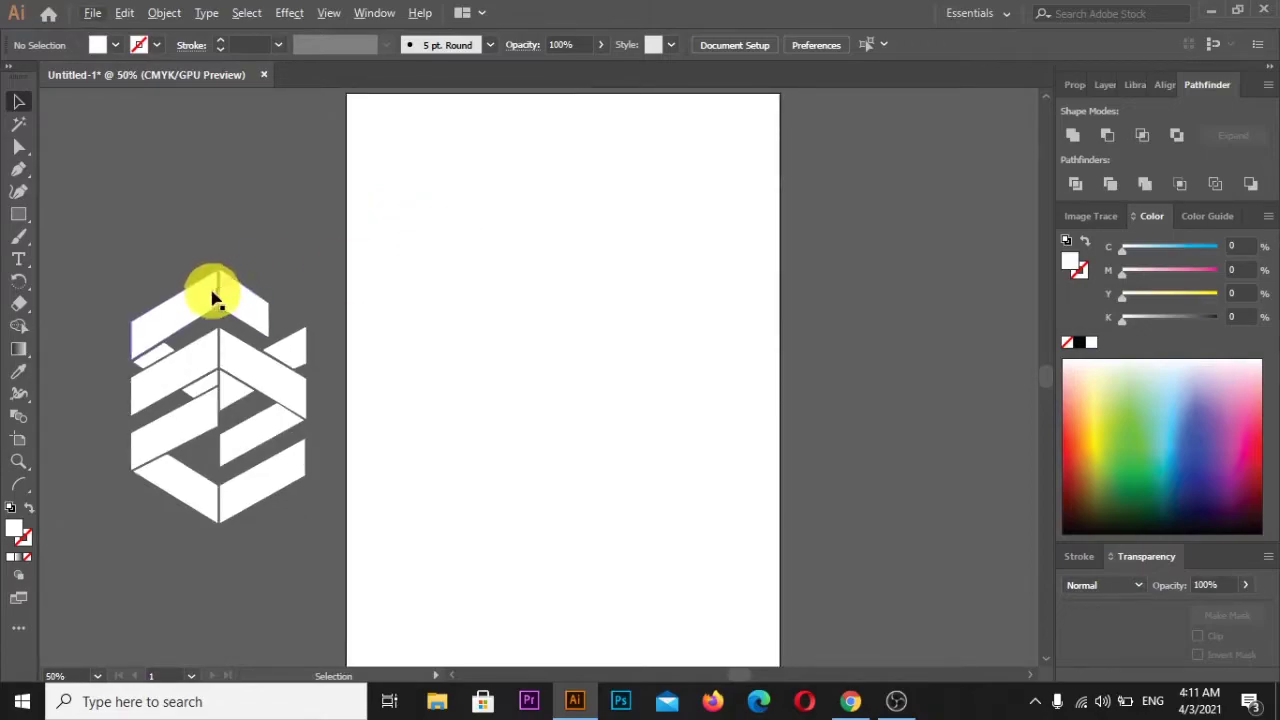
click(190, 312)
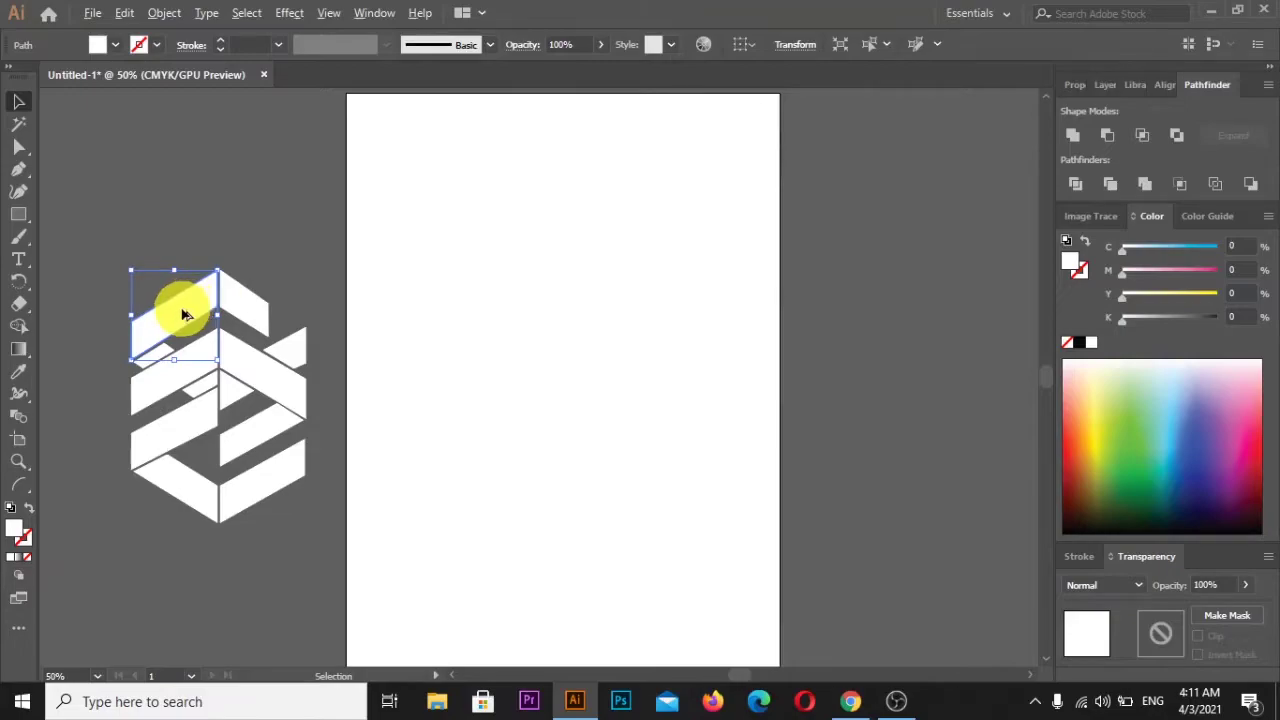
drag(183, 314, 511, 219)
Step: Fill the copied top-left parallelogram with black and reselect it on the artboard
click(115, 47)
click(45, 76)
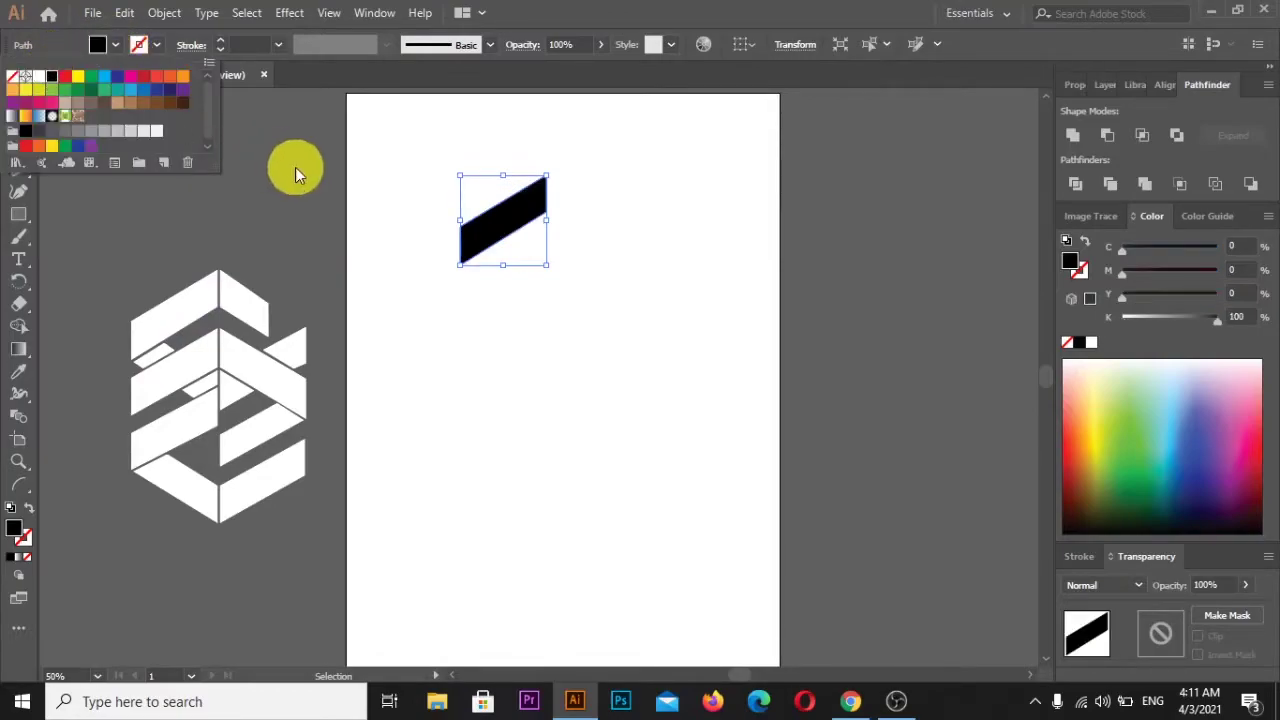
click(295, 167)
click(629, 277)
click(508, 217)
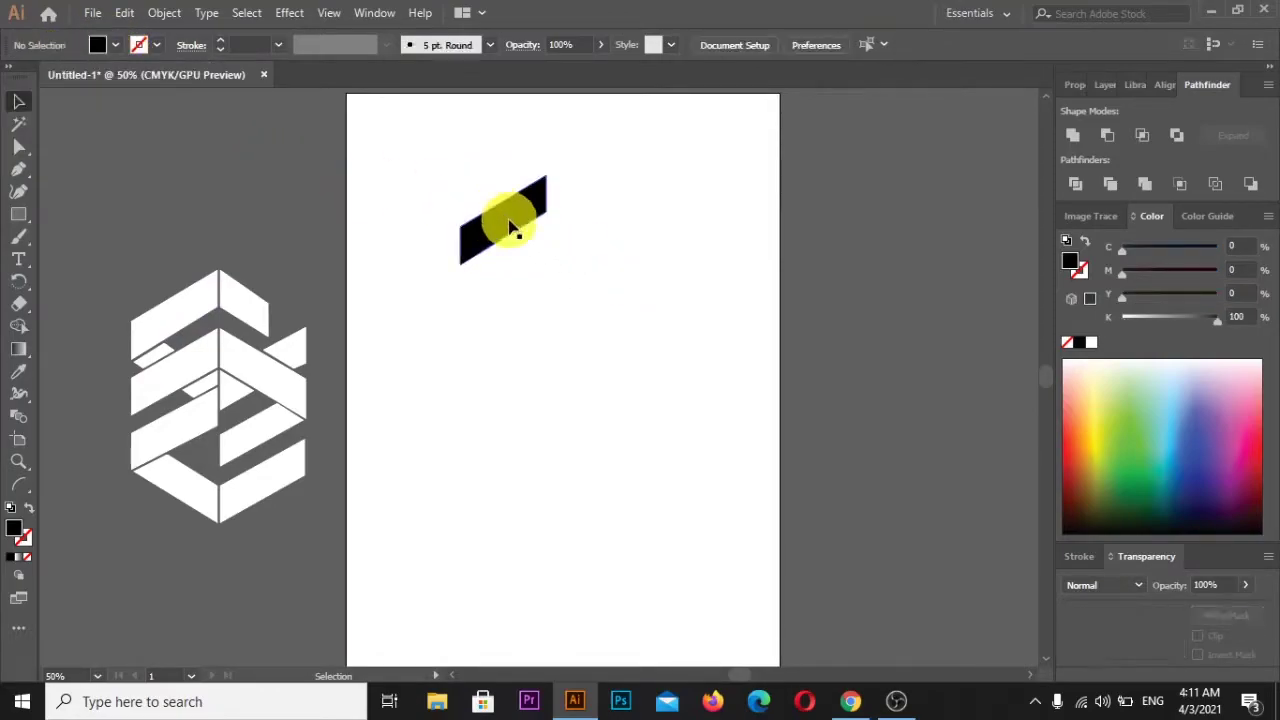
click(520, 230)
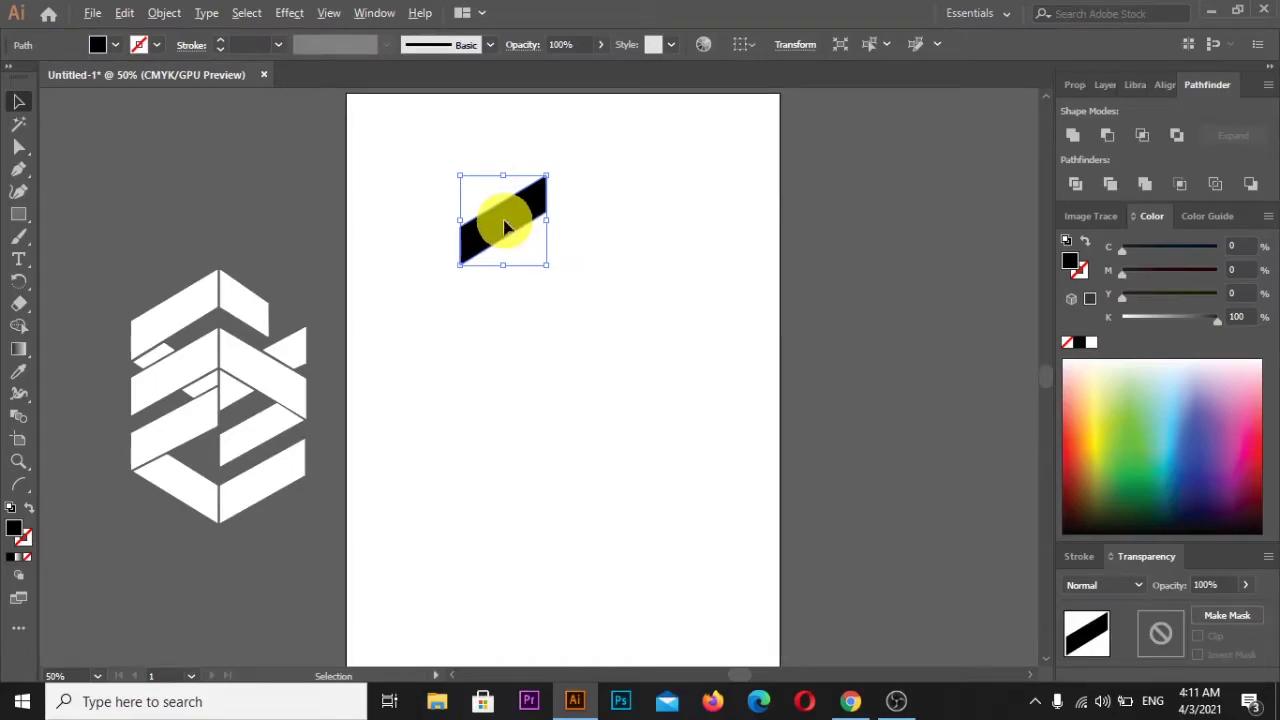
Step: Duplicate the black bar directly below the original and nudge the copy to set the gap
drag(505, 227, 510, 276)
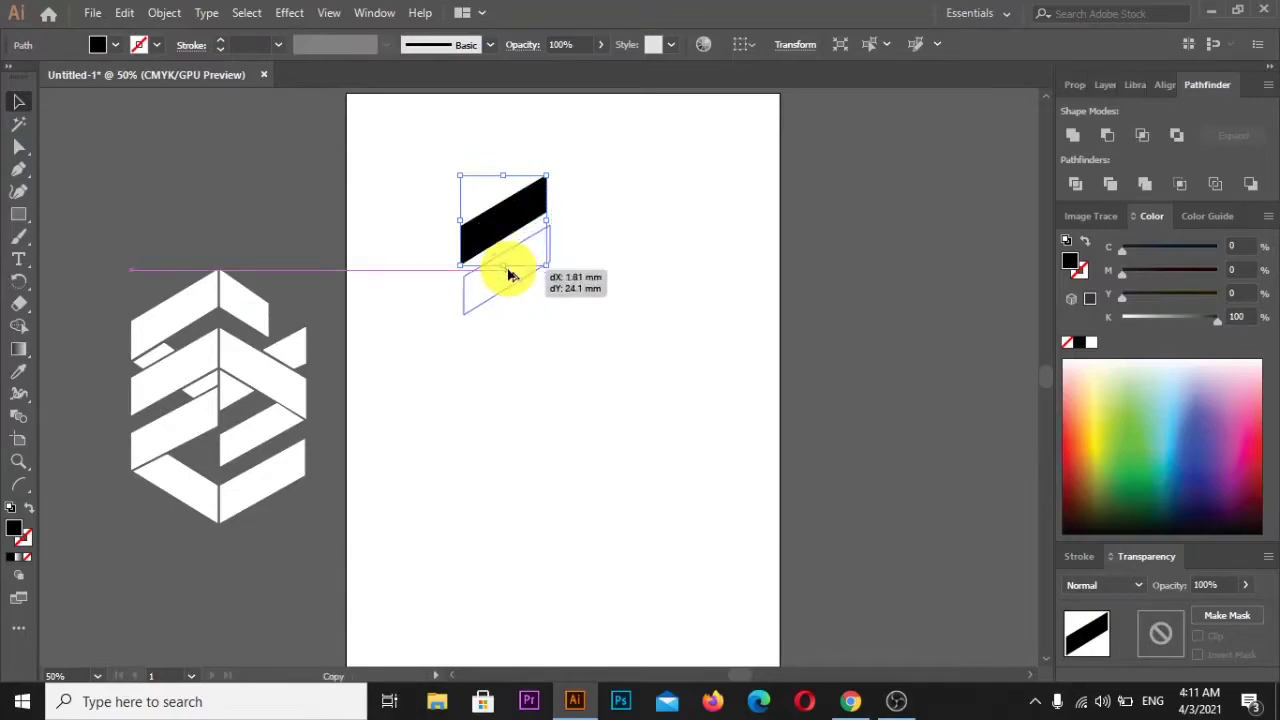
drag(510, 276, 505, 278)
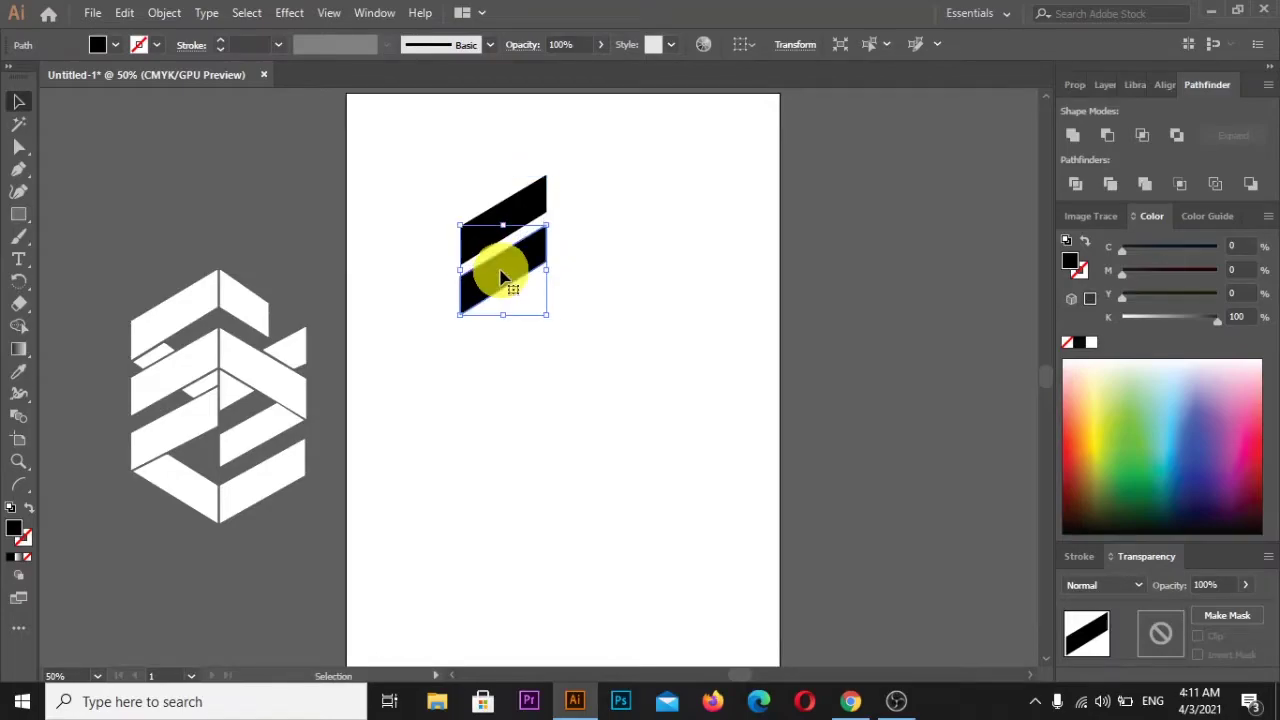
key(Down)
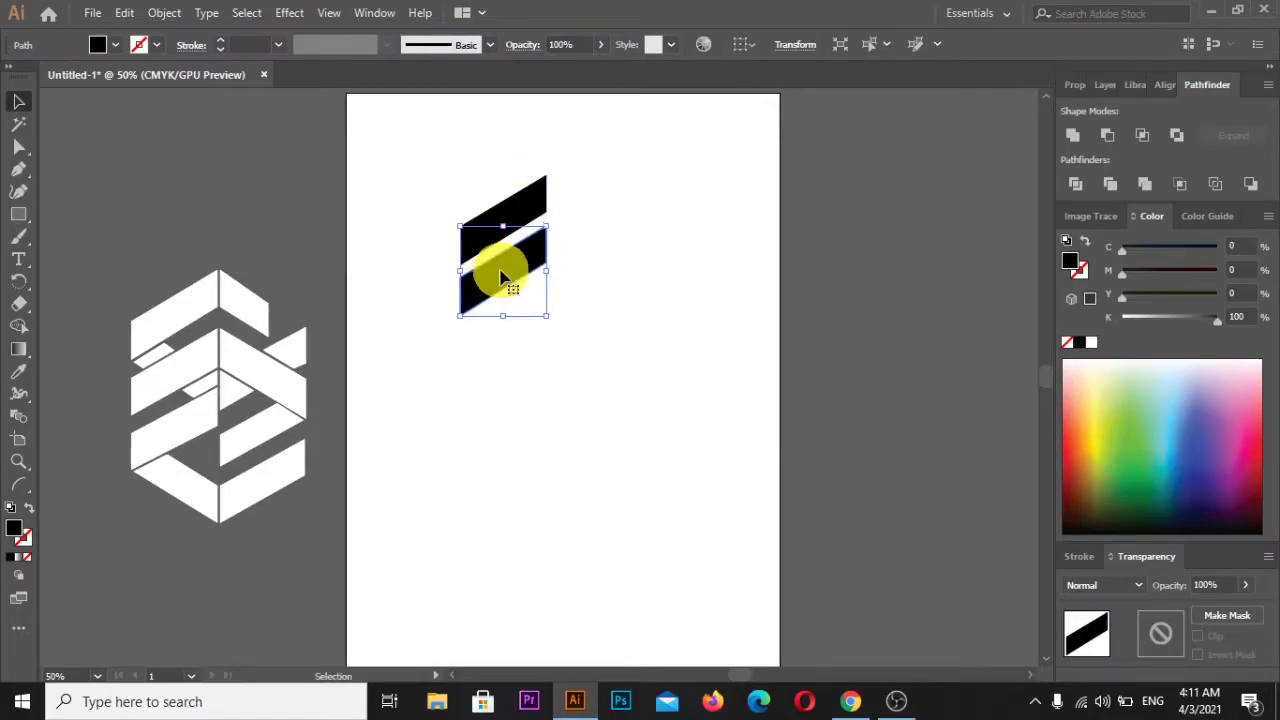
key(Up)
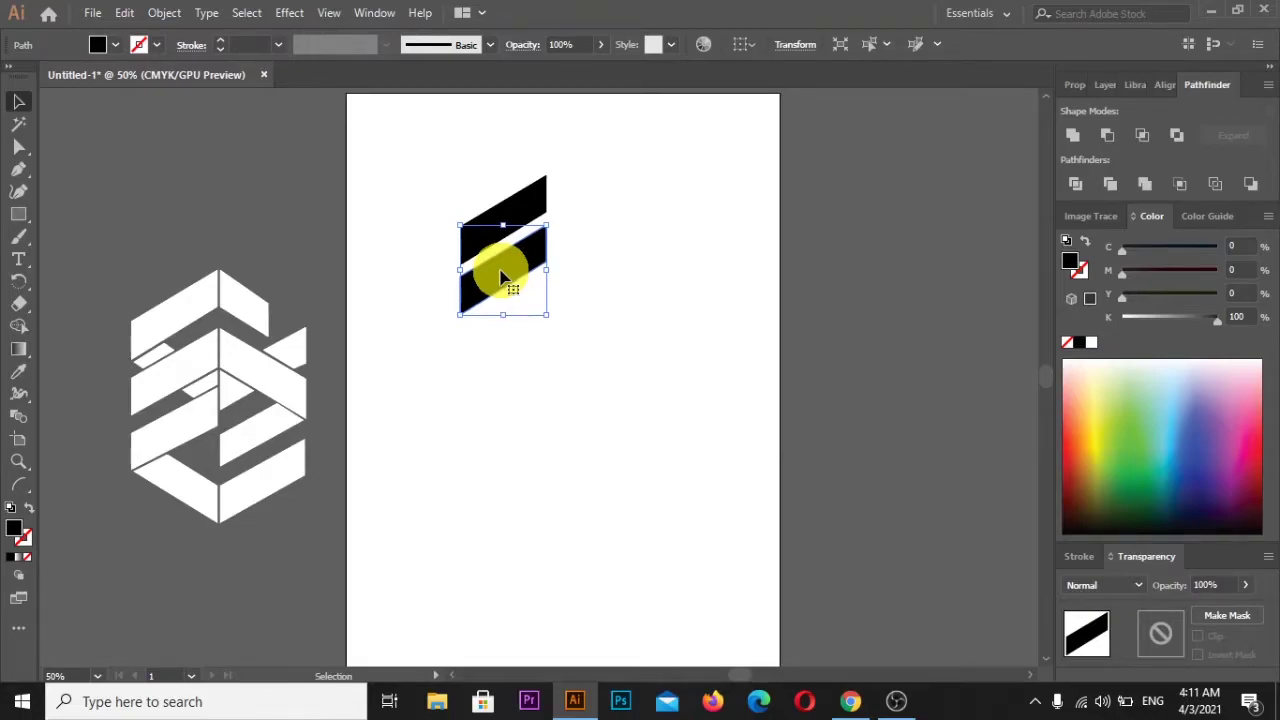
click(597, 275)
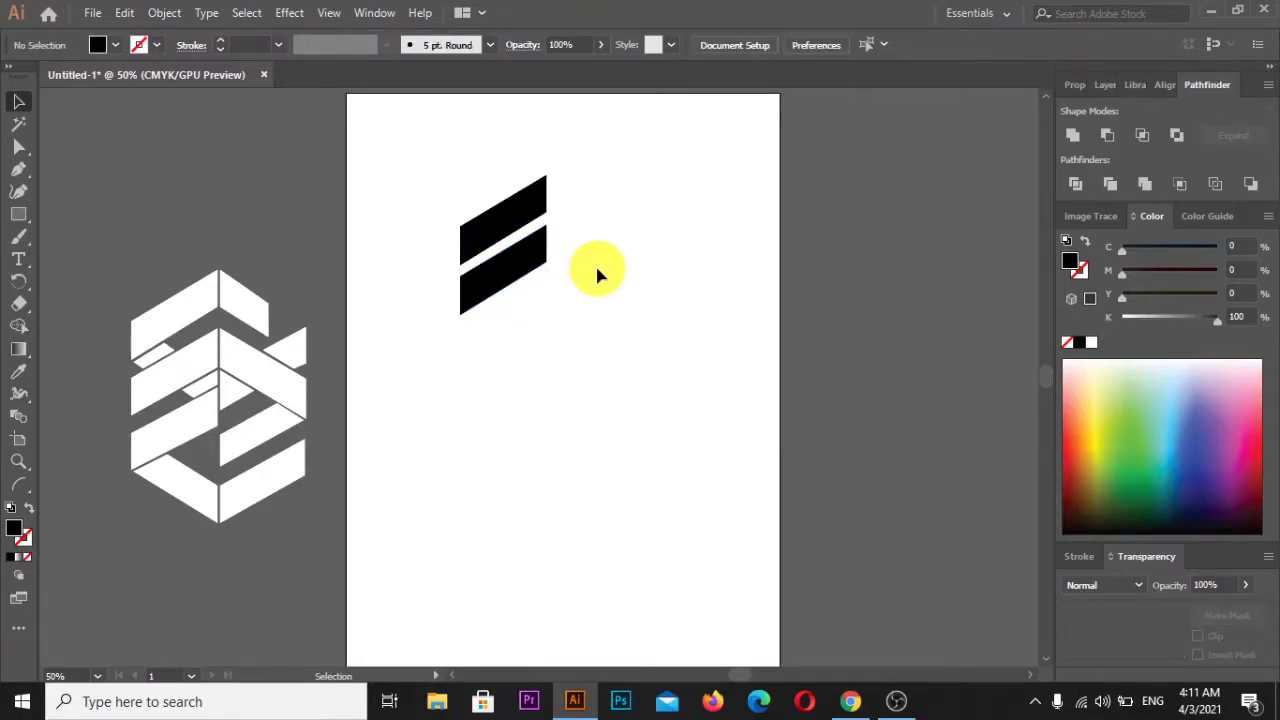
click(518, 278)
key(Down)
key(Down)
key(Down)
key(Down)
key(Down)
key(Down)
key(Down)
key(Down)
key(Down)
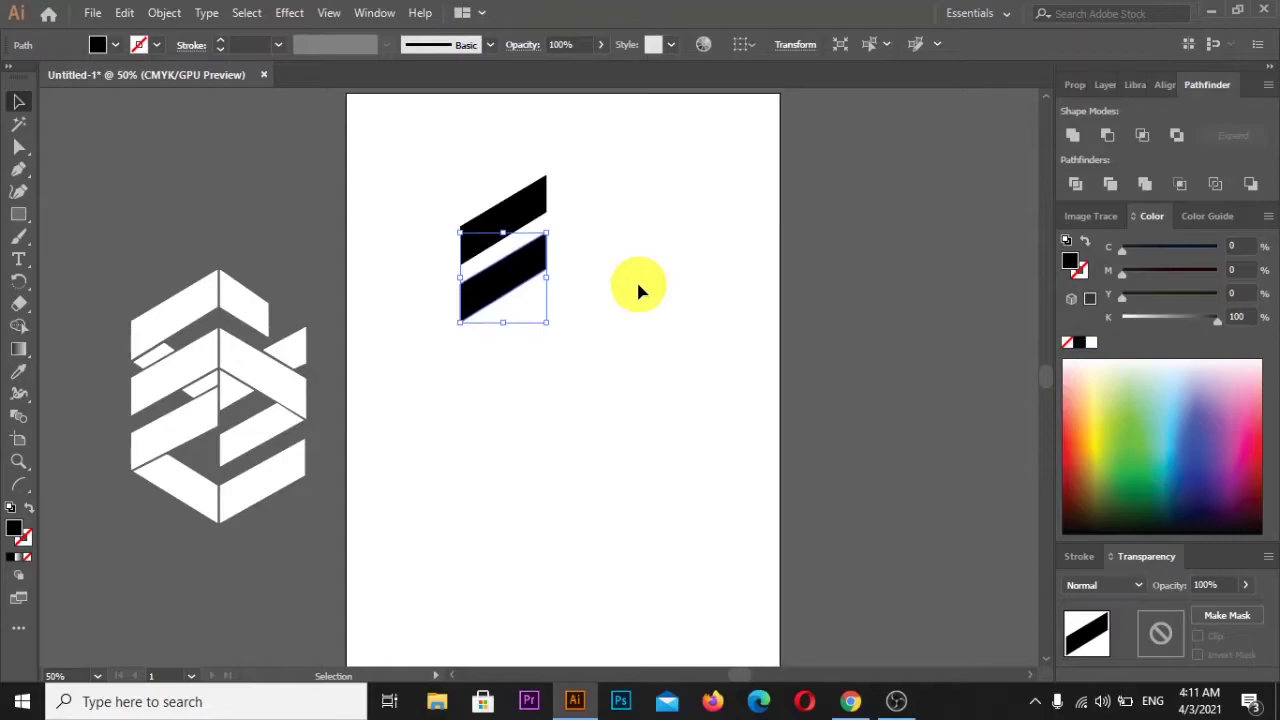
click(636, 279)
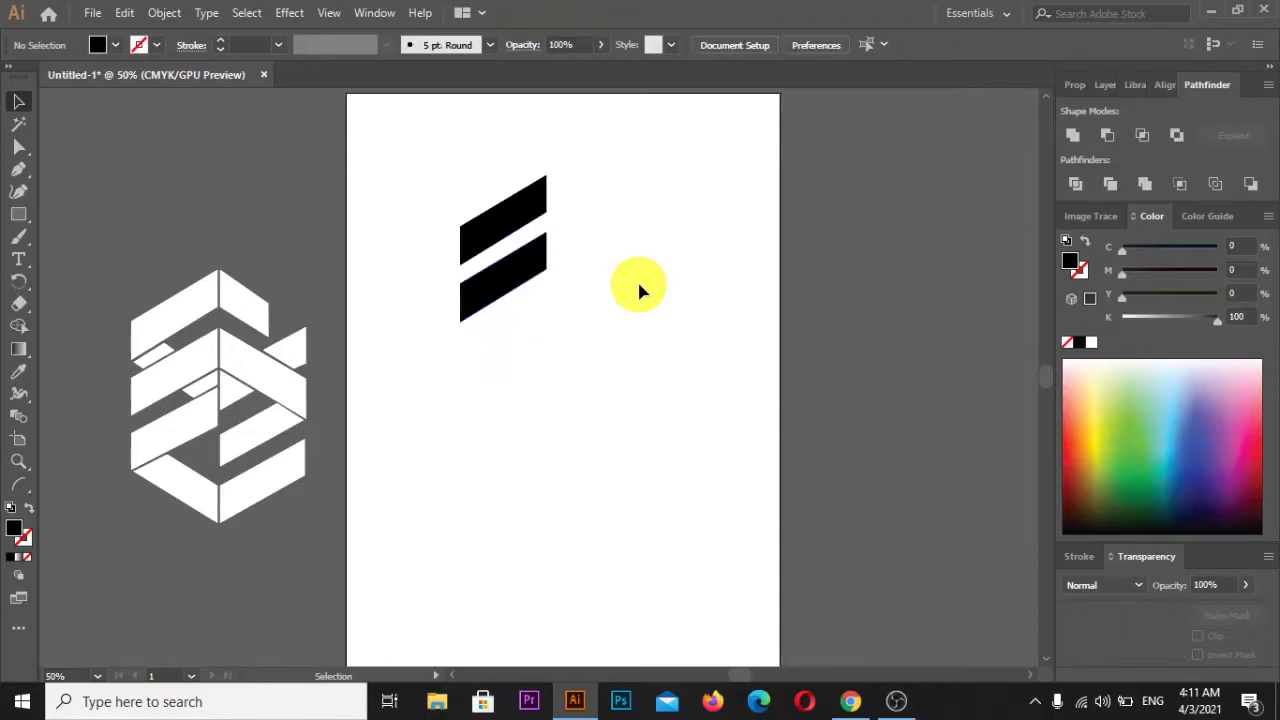
click(497, 281)
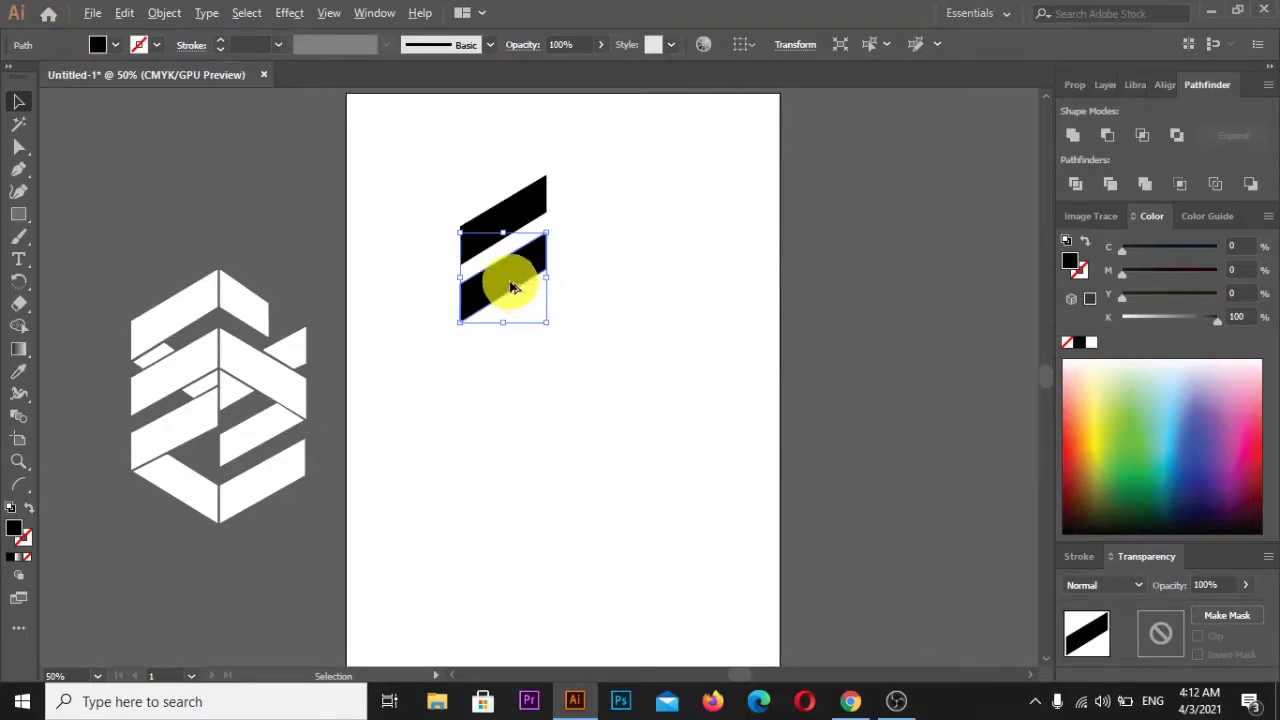
Step: Add a third black bar beneath the stack, nudging it to match the spacing
drag(508, 284, 508, 290)
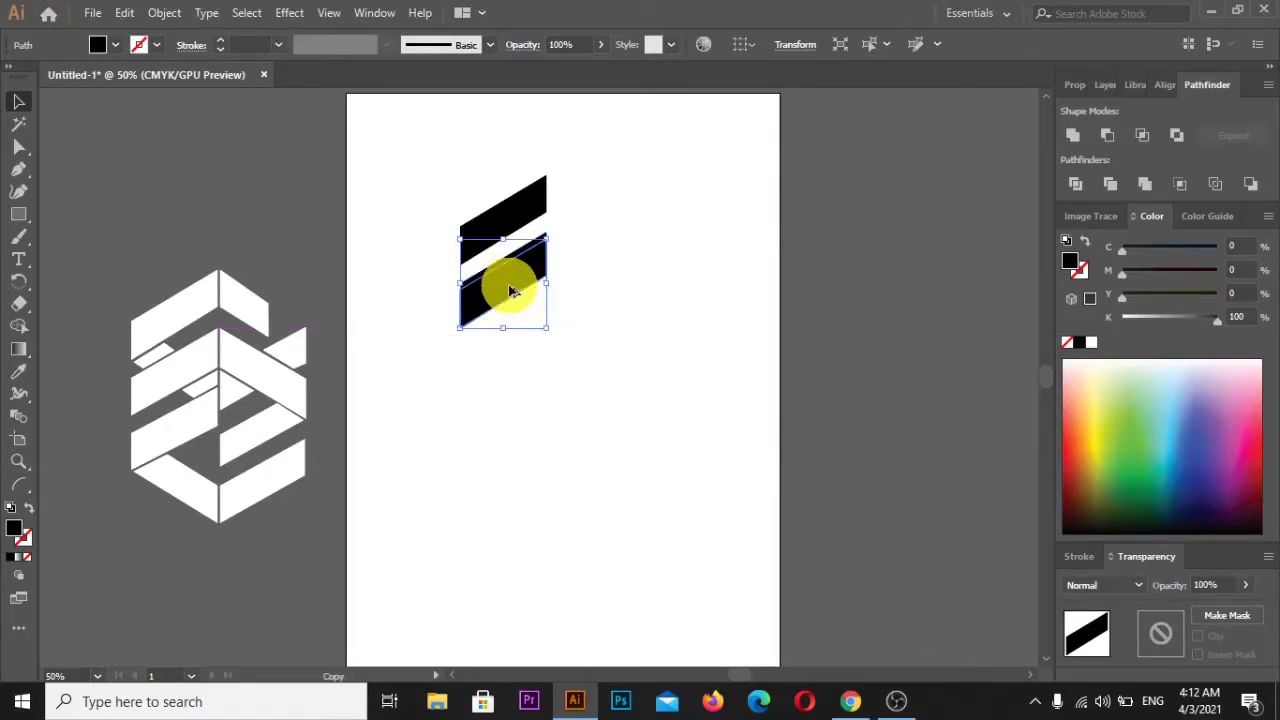
key(Down)
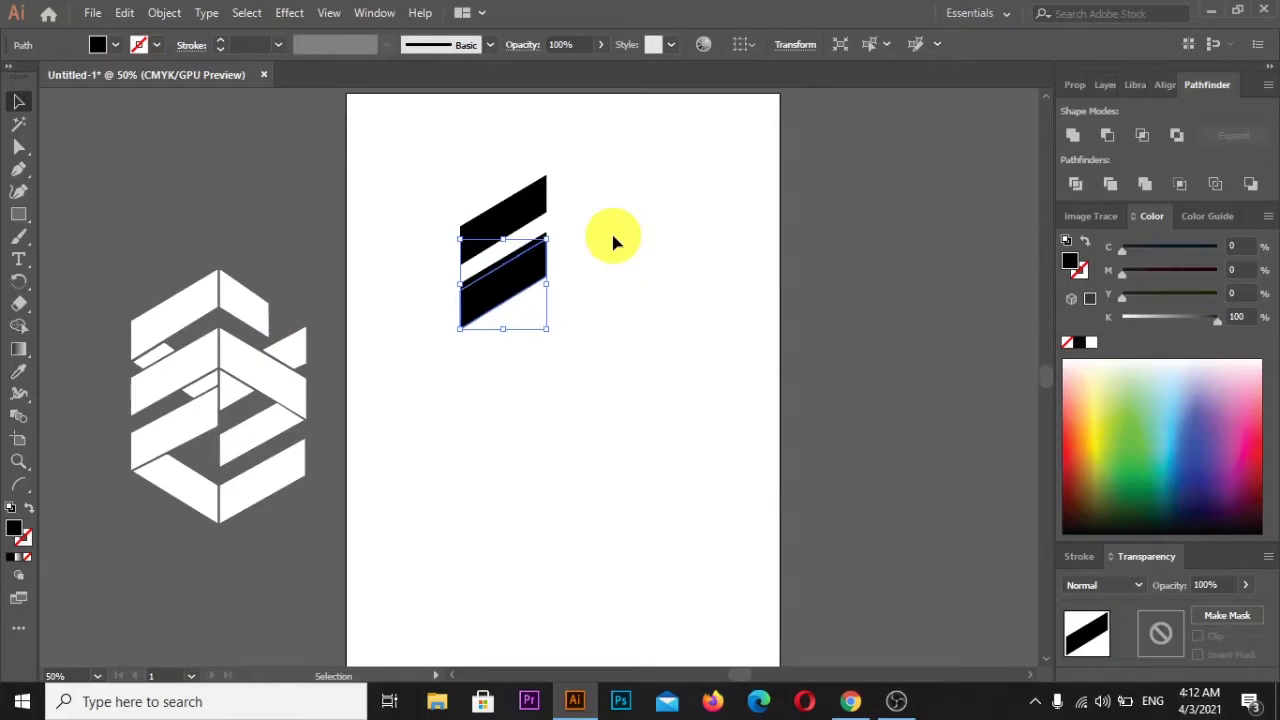
key(Down)
key(Down)
key(Down)
key(Down)
key(Down)
key(Down)
key(Down)
key(Down)
key(Down)
key(Down)
key(Down)
key(Down)
key(Down)
key(Down)
key(Down)
key(Down)
key(Down)
key(Down)
key(Down)
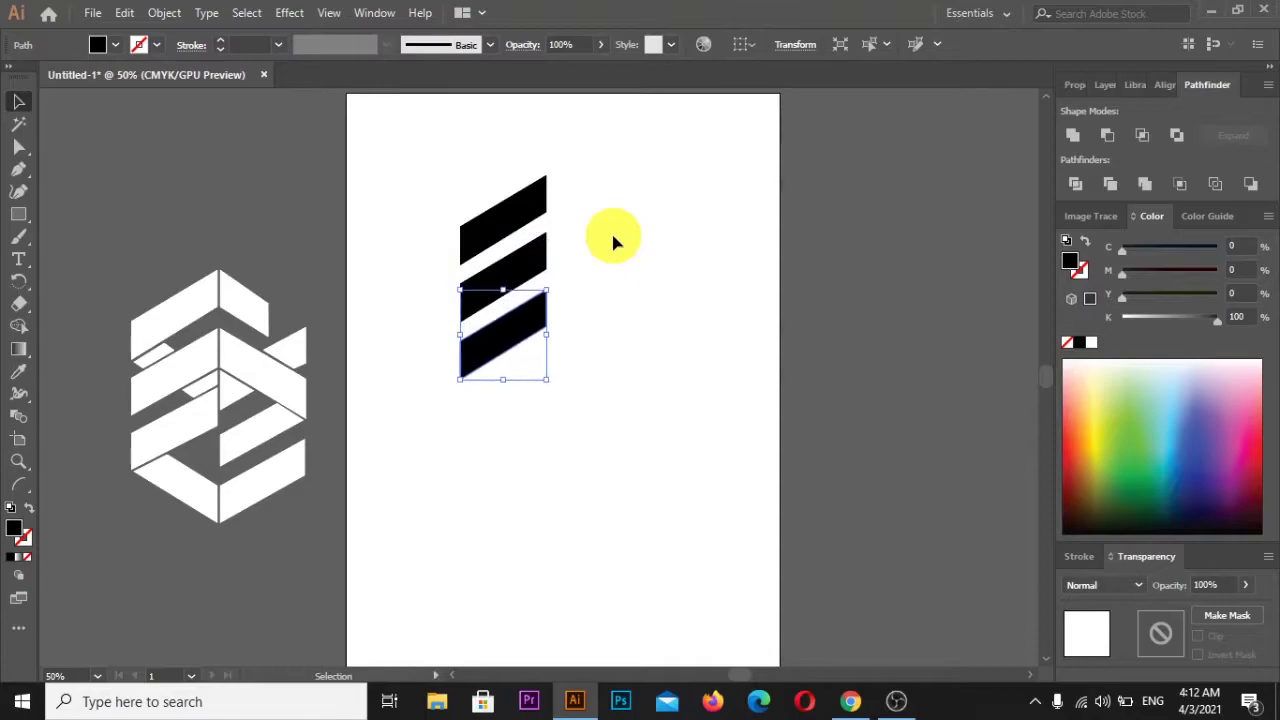
key(Up)
key(Up)
key(Up)
key(Up)
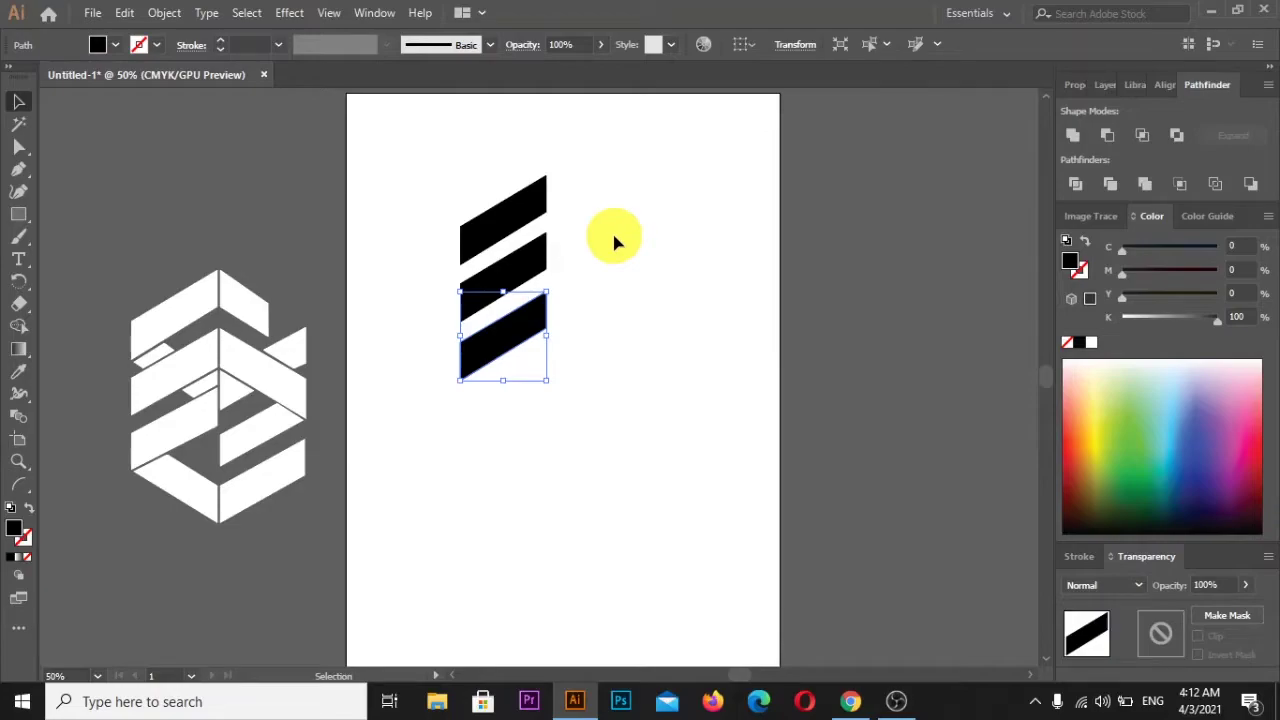
click(612, 240)
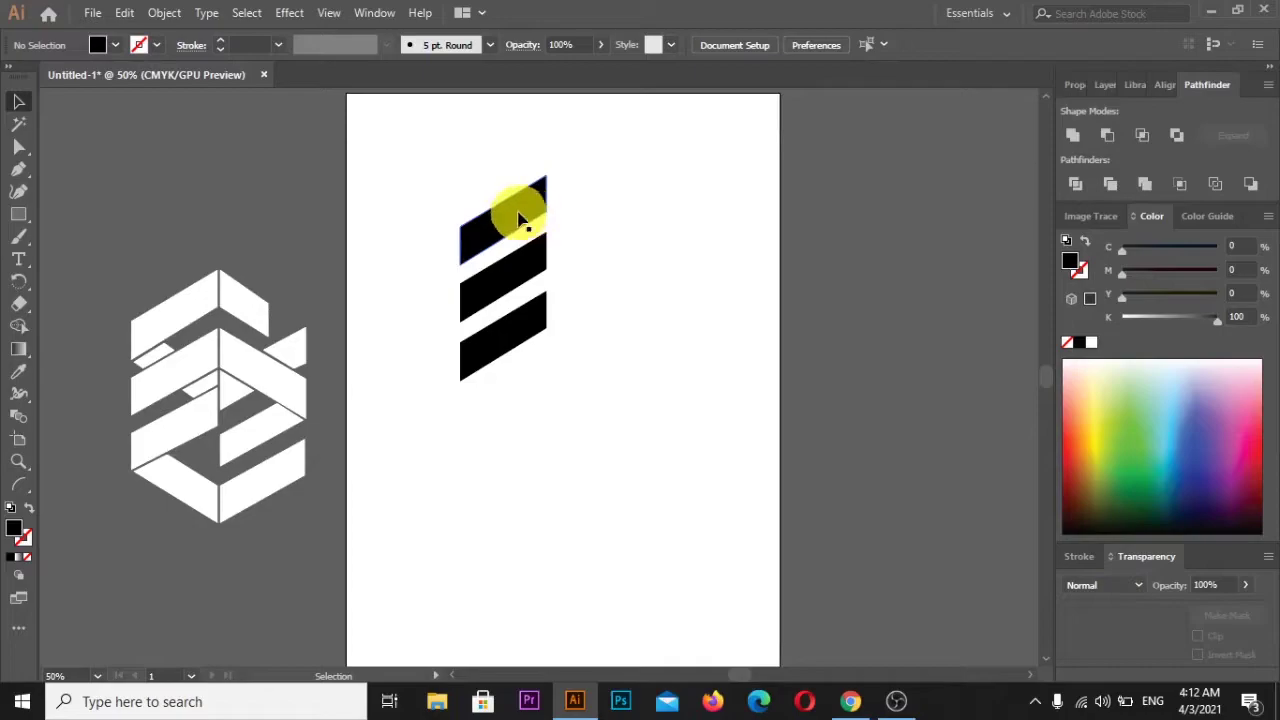
click(524, 270)
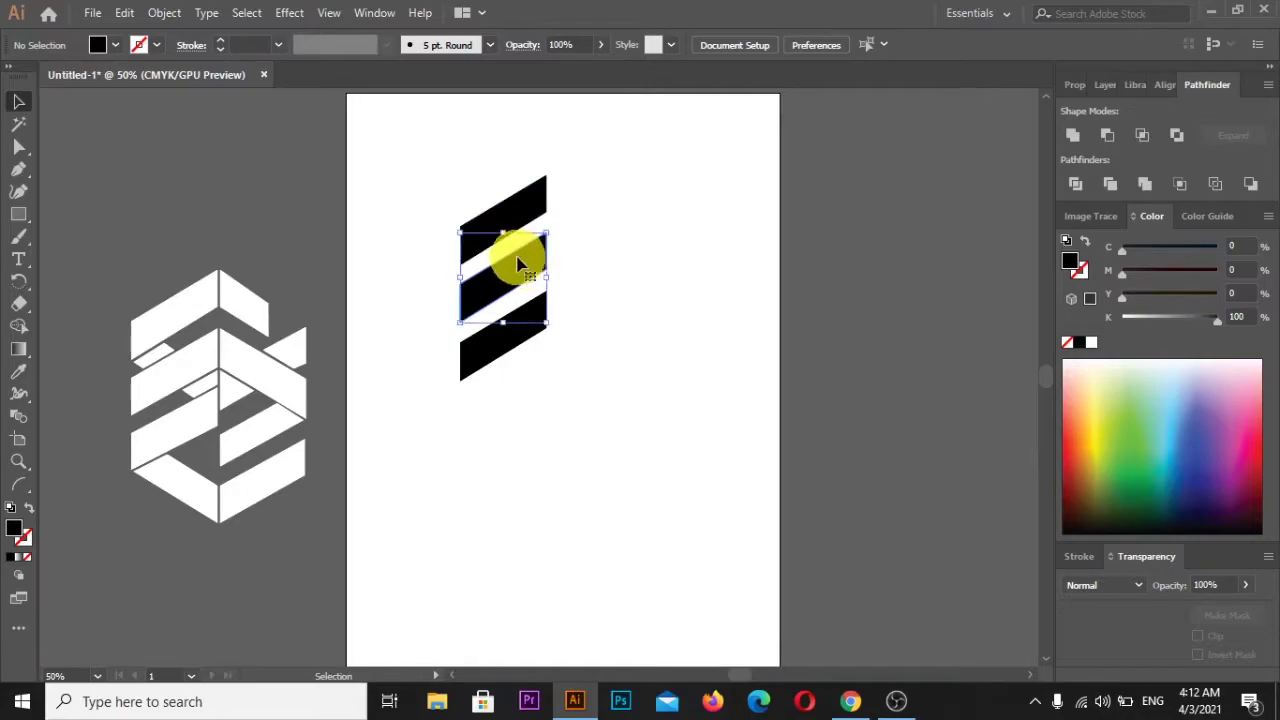
Step: Make a vertically reflected copy of the middle bar and move it 44.45 mm right
right_click(524, 270)
mouse_move(581, 558)
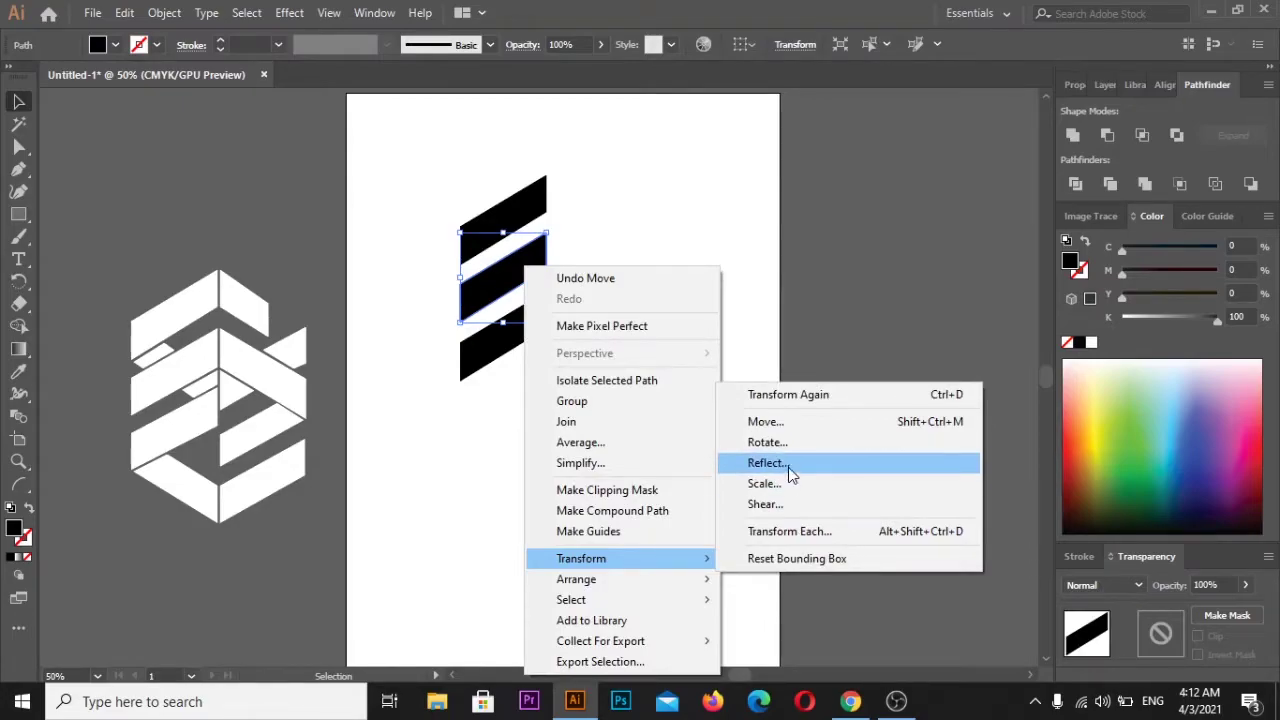
click(788, 467)
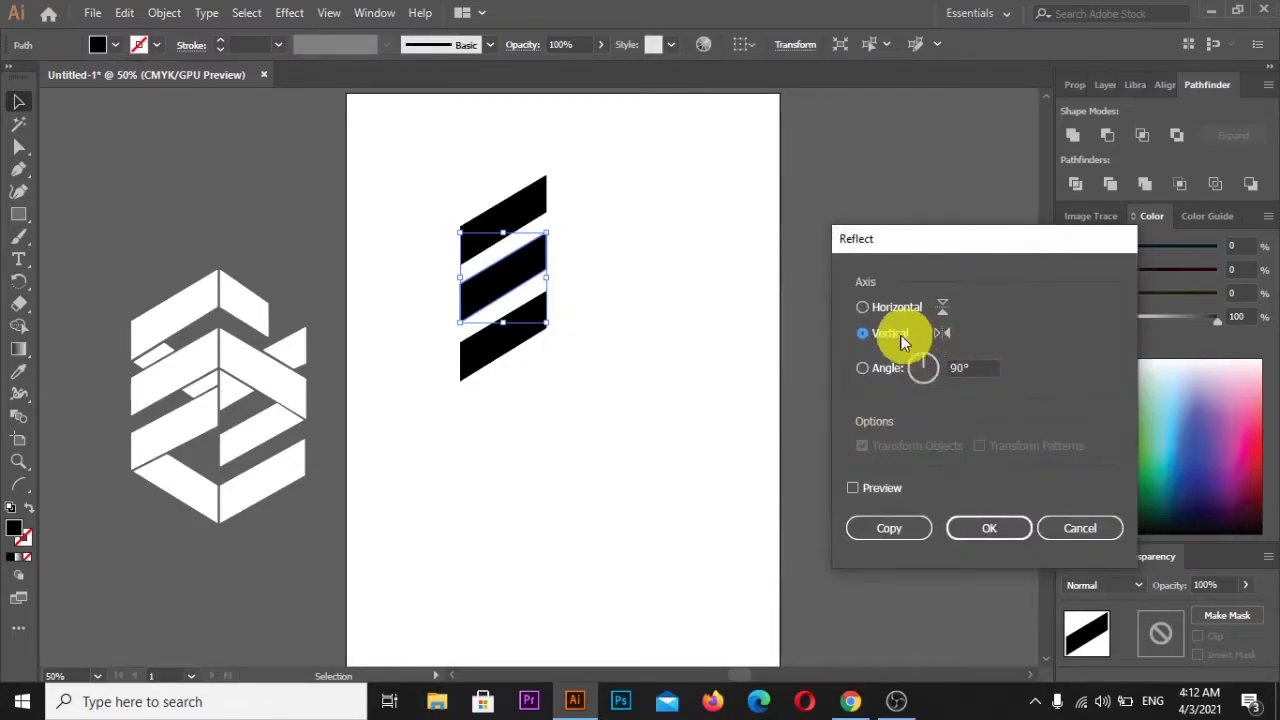
click(858, 489)
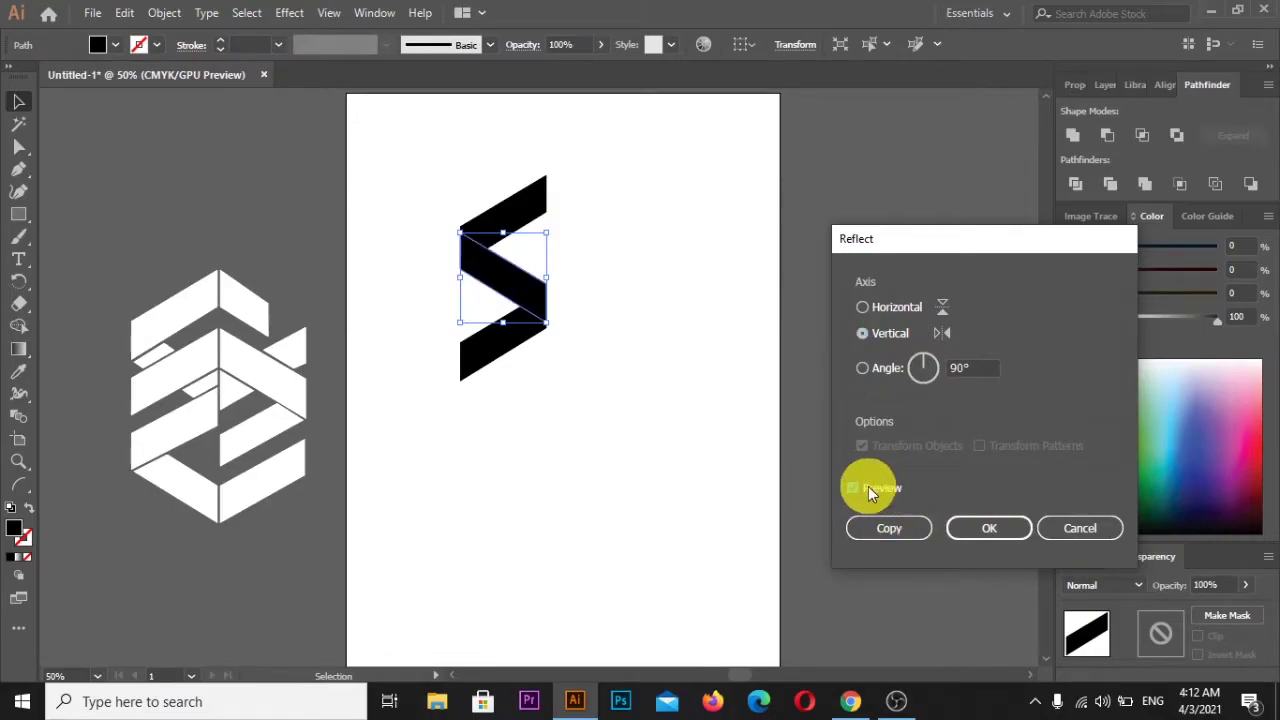
click(912, 531)
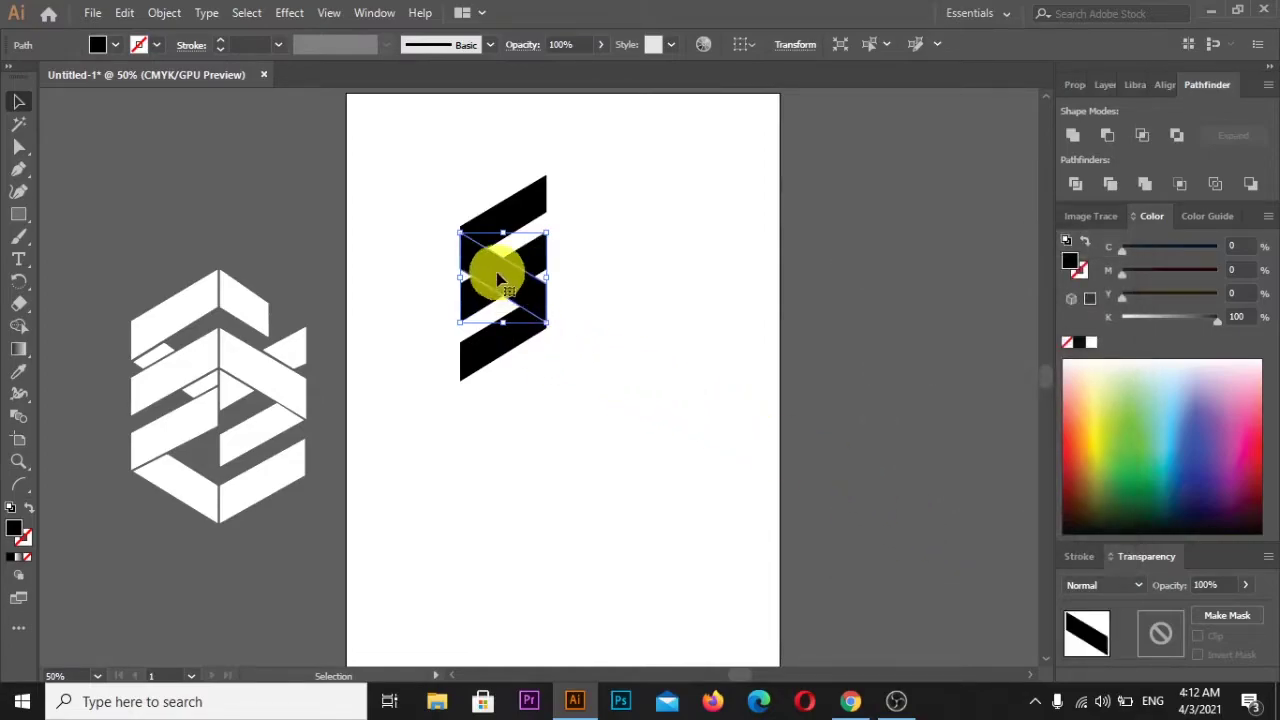
drag(516, 289, 607, 288)
click(714, 212)
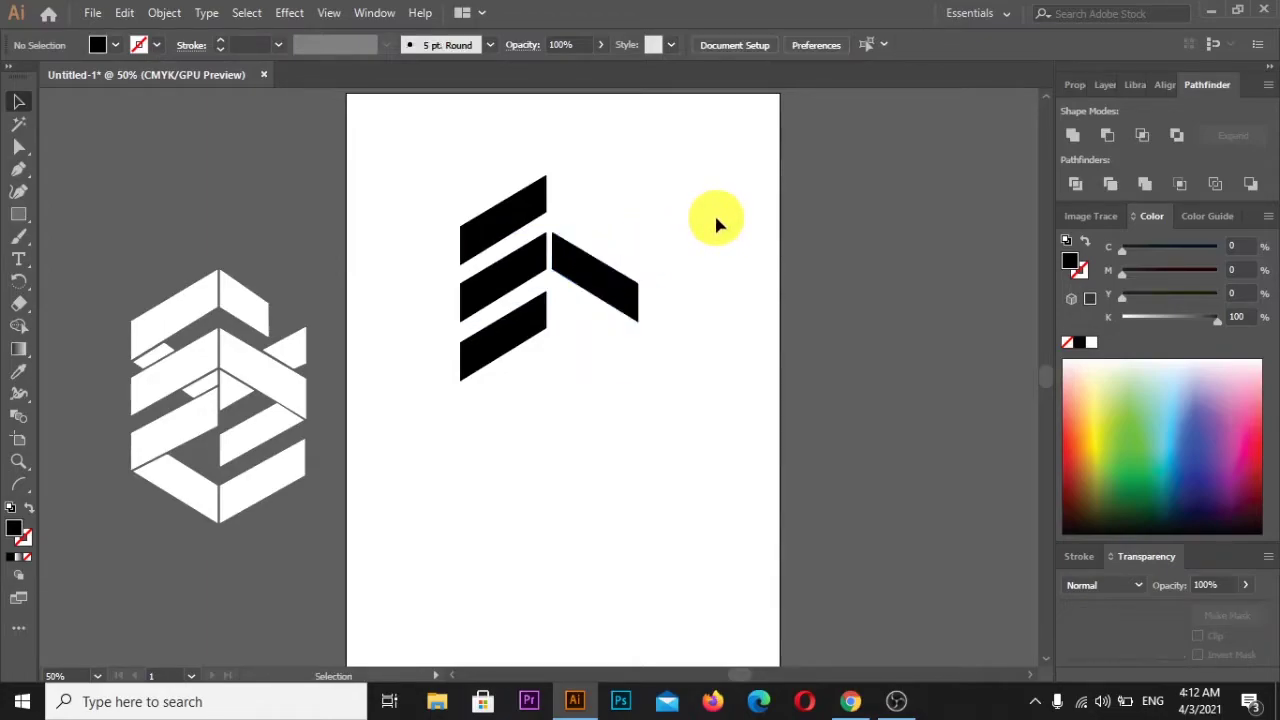
Step: Select the mirrored right bar and nudge it left toward the middle stripe
scroll(508, 248, up, 2)
scroll(530, 258, up, 3)
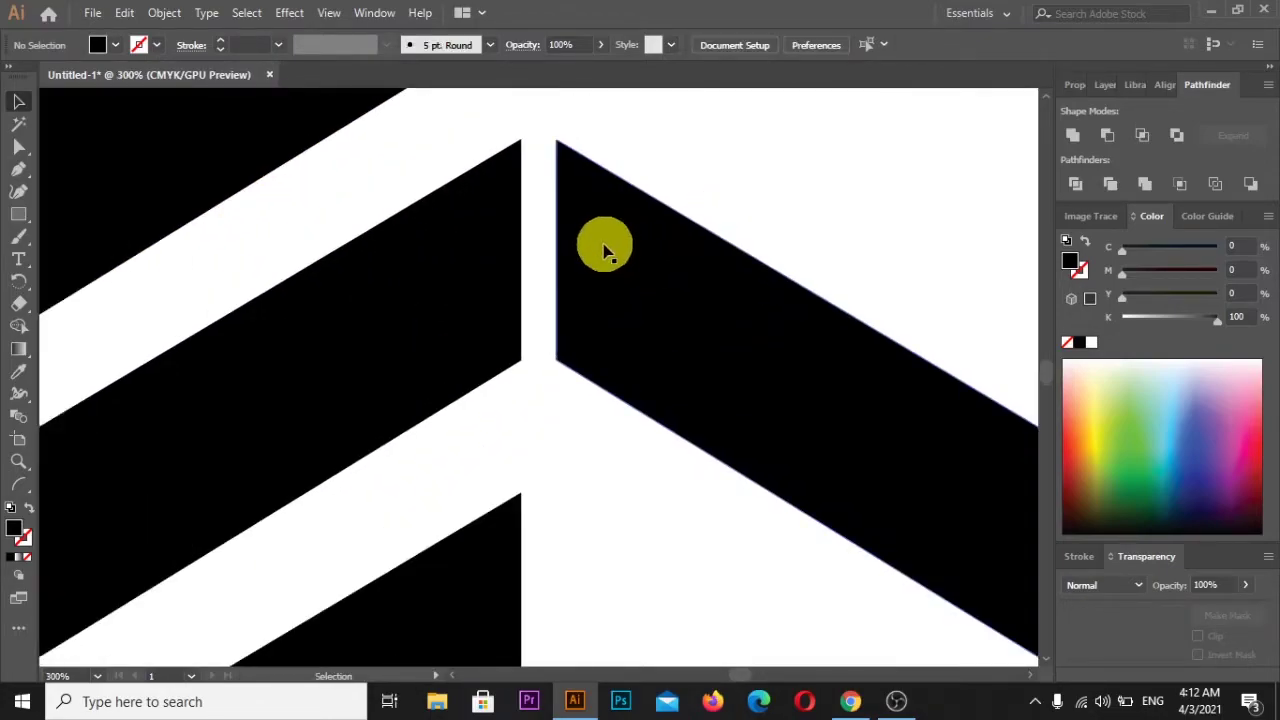
scroll(600, 248, up, 2)
scroll(575, 380, up, 3)
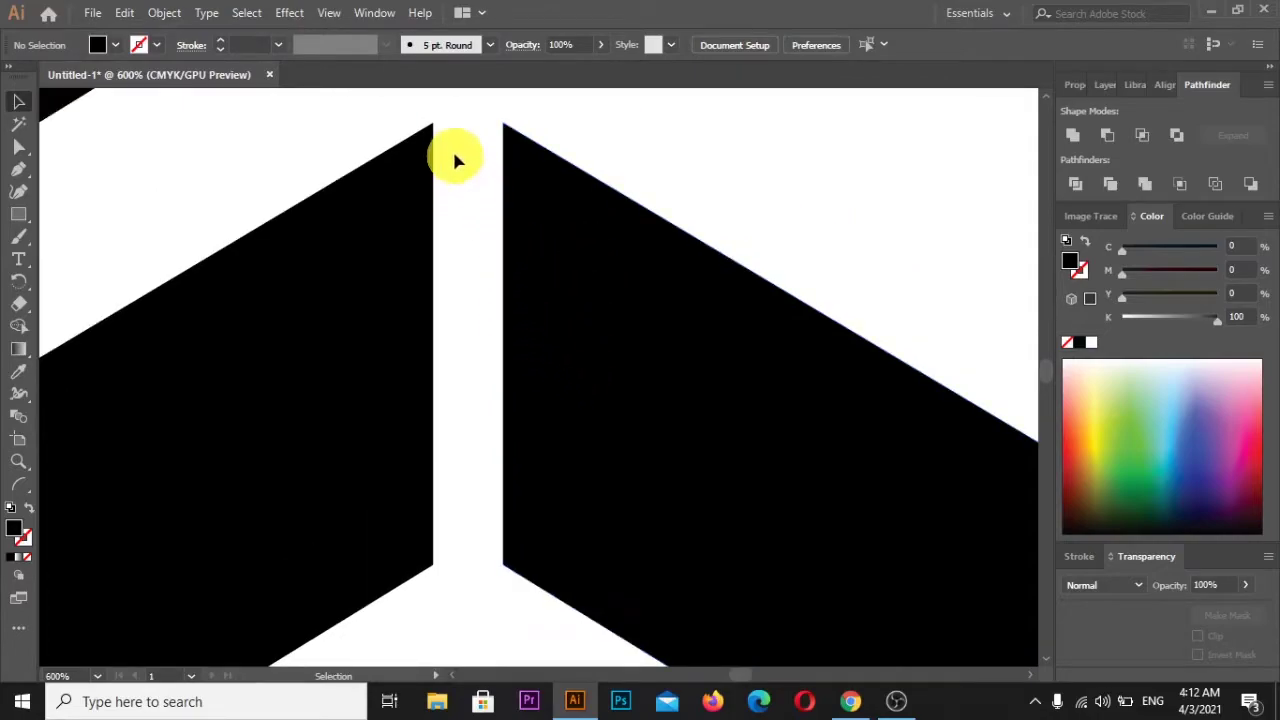
click(573, 178)
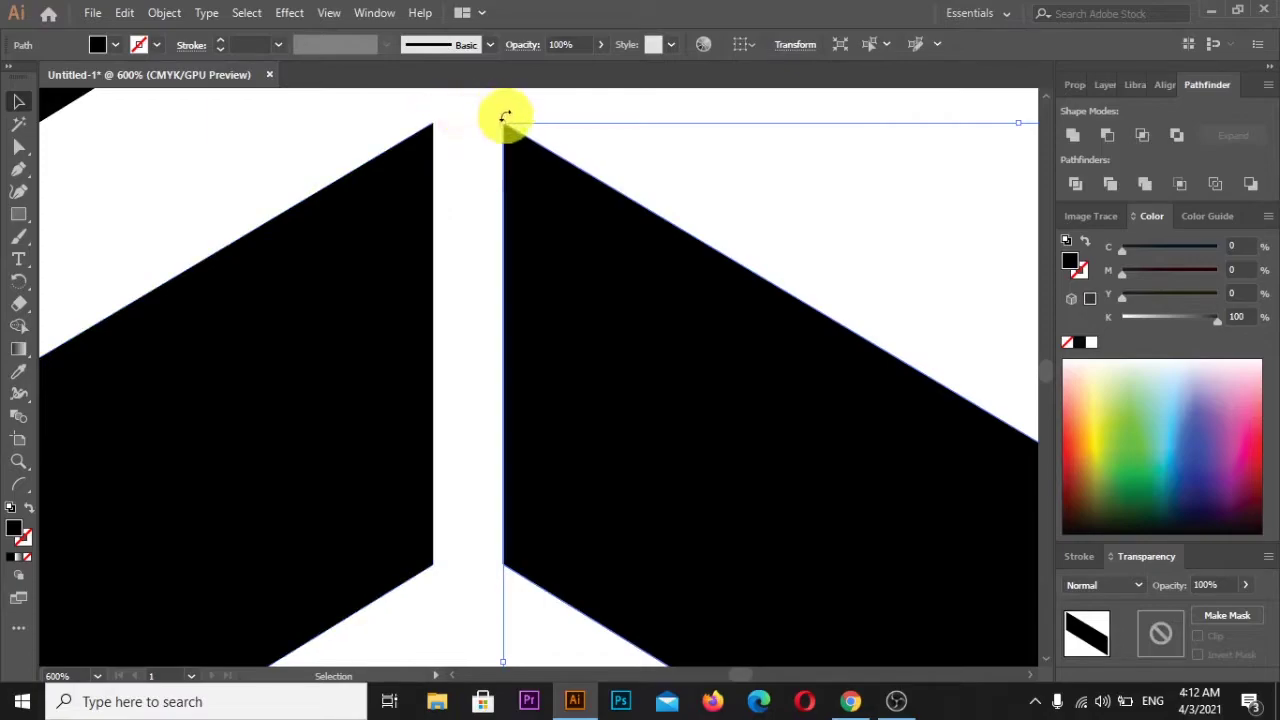
click(468, 128)
scroll(472, 128, down, 3)
scroll(500, 149, down, 3)
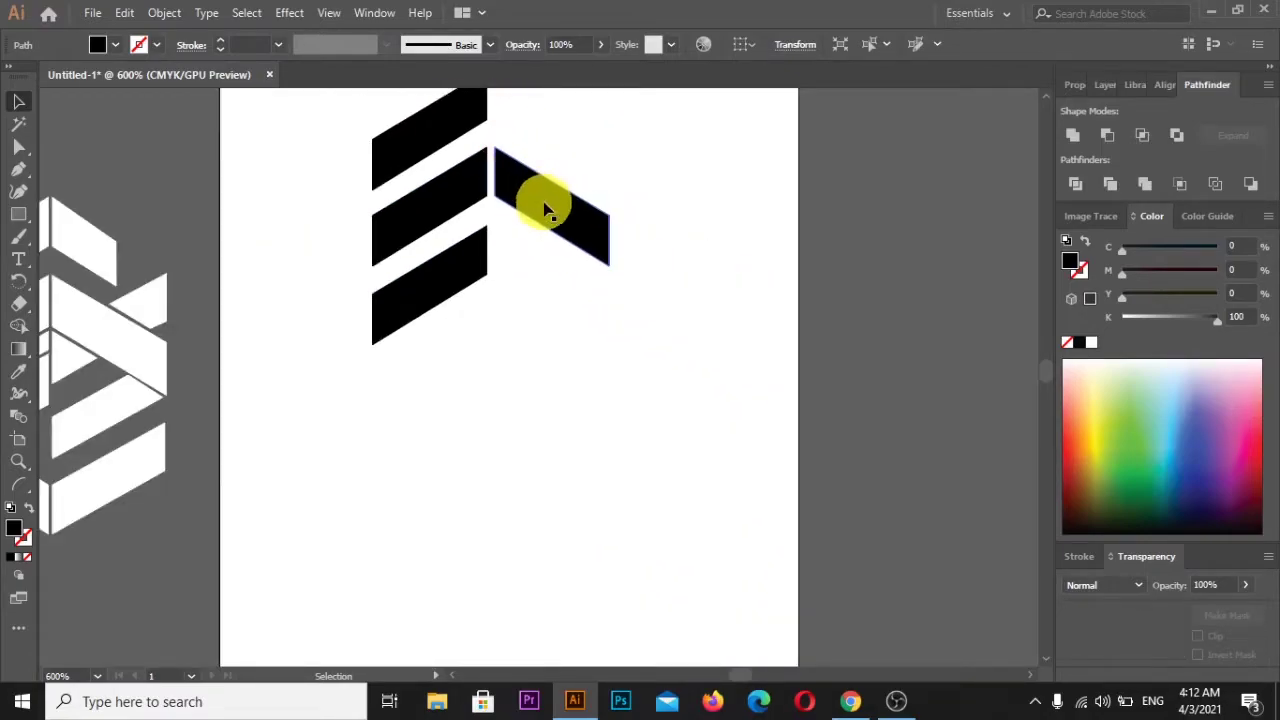
scroll(543, 200, up, 3)
scroll(543, 200, down, 3)
scroll(500, 192, up, 3)
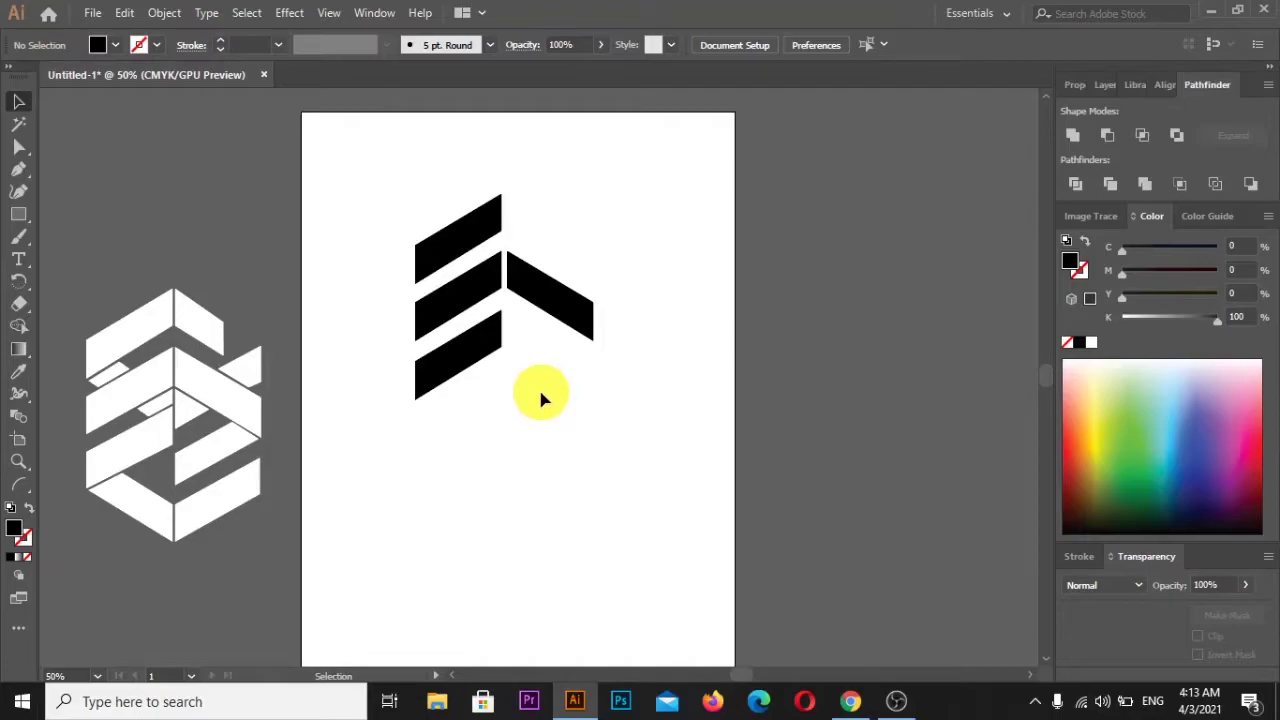
click(534, 314)
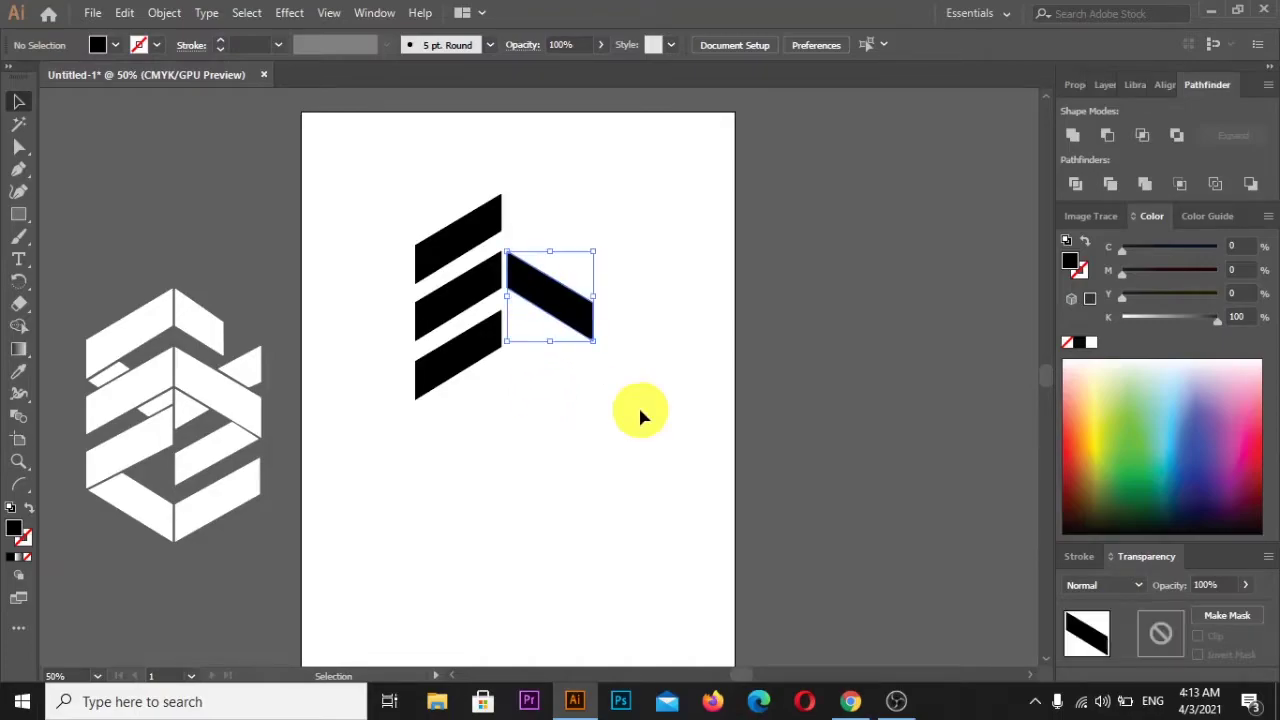
key(Left)
key(Left)
key(Left)
key(Left)
key(Left)
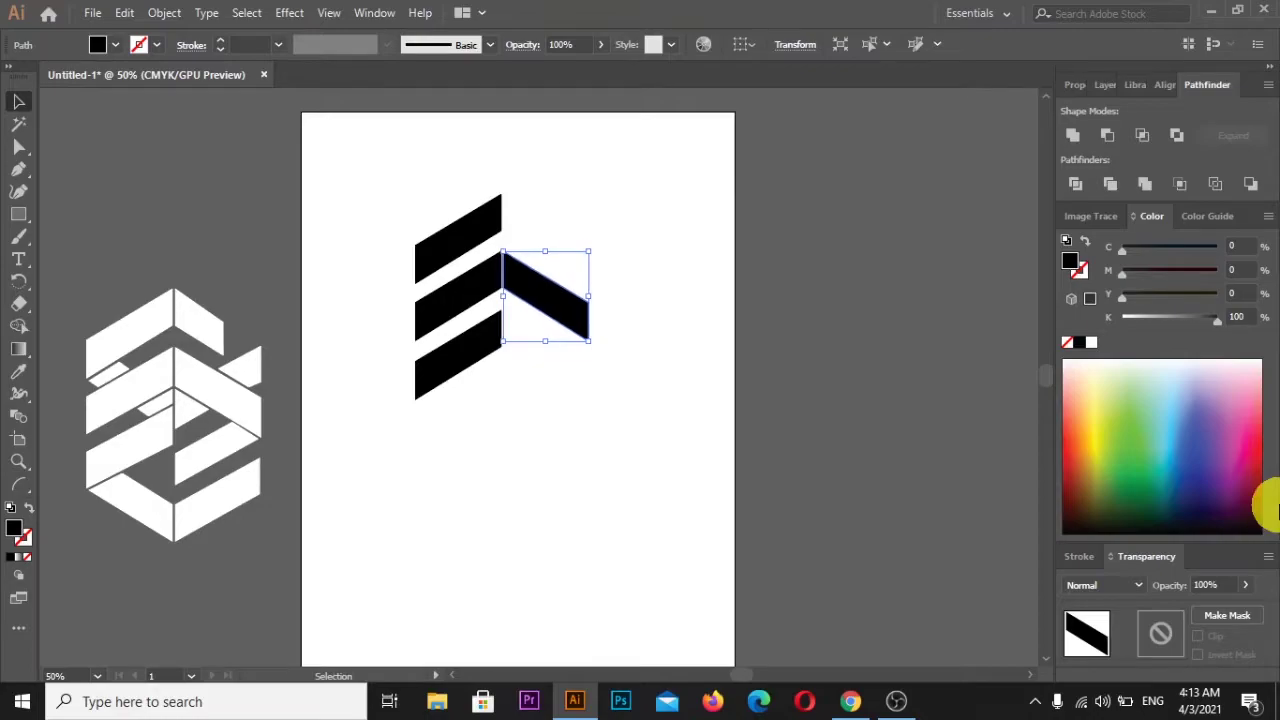
Step: Fine-tune the right bar's position so only a thin gap remains beside the middle stripe
scroll(508, 268, up, 2)
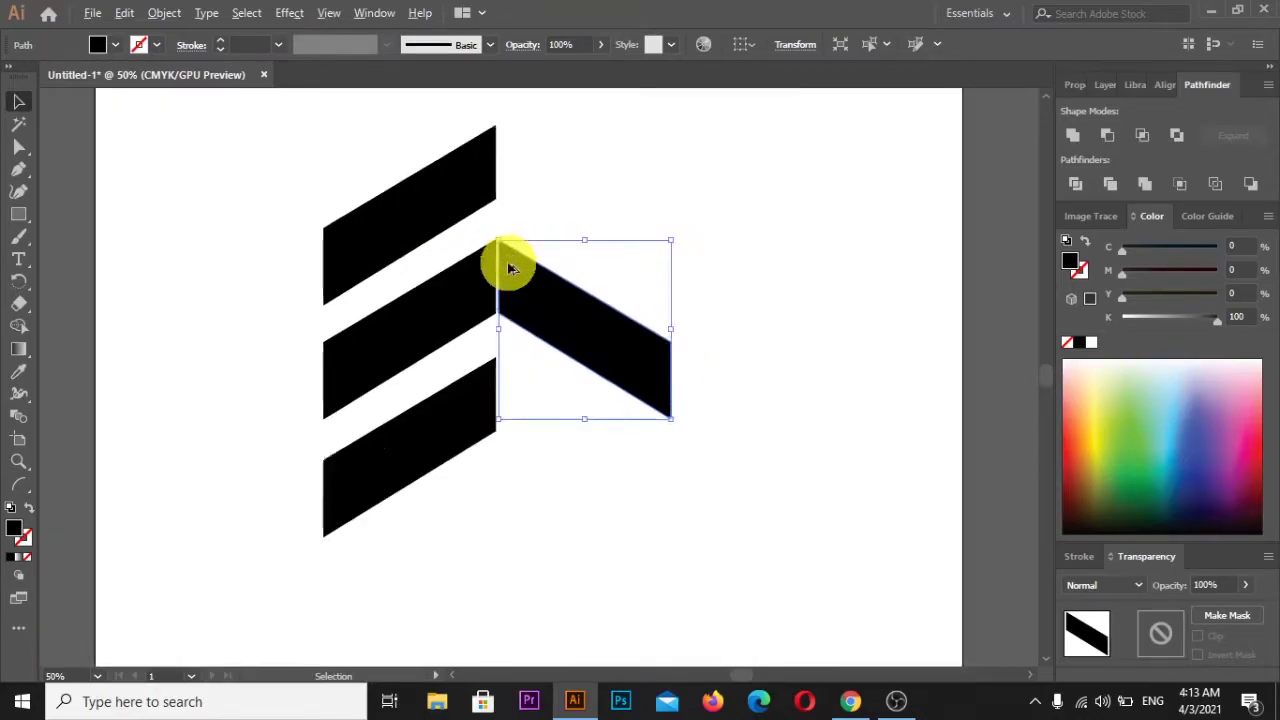
scroll(508, 268, up, 2)
scroll(468, 278, up, 5)
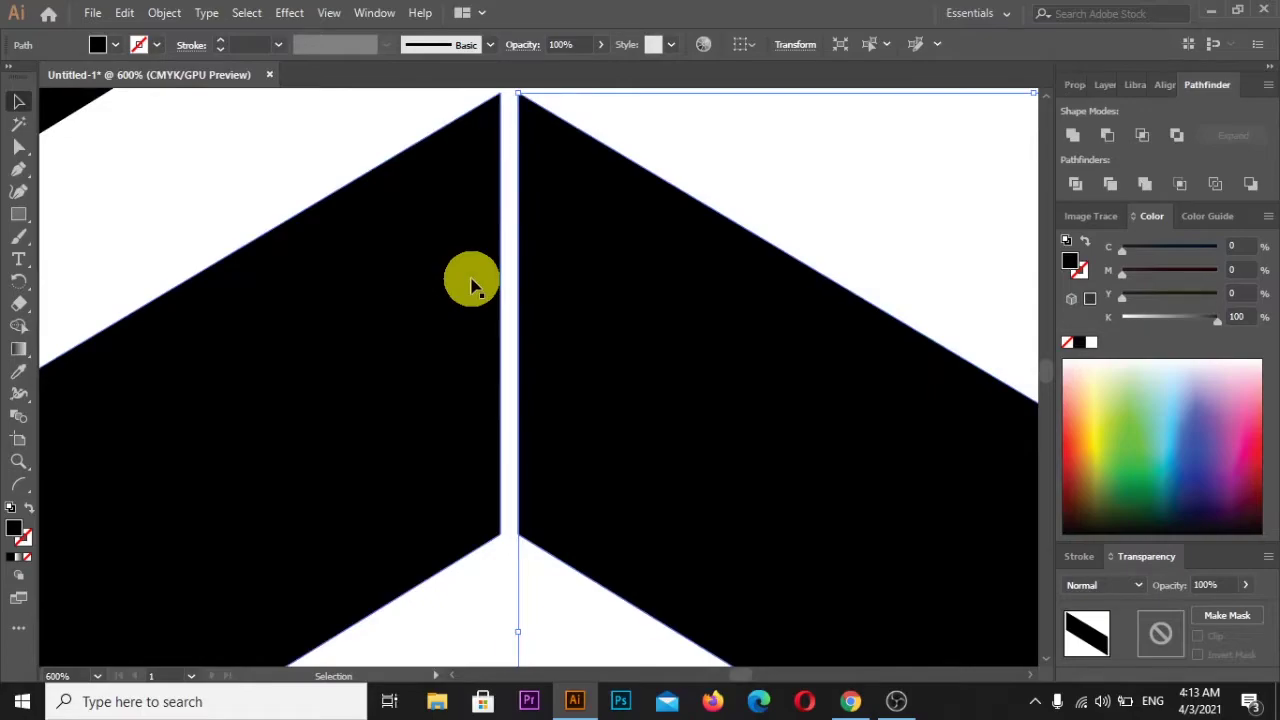
key(Left)
key(Left)
key(Right)
key(Right)
key(Right)
key(Right)
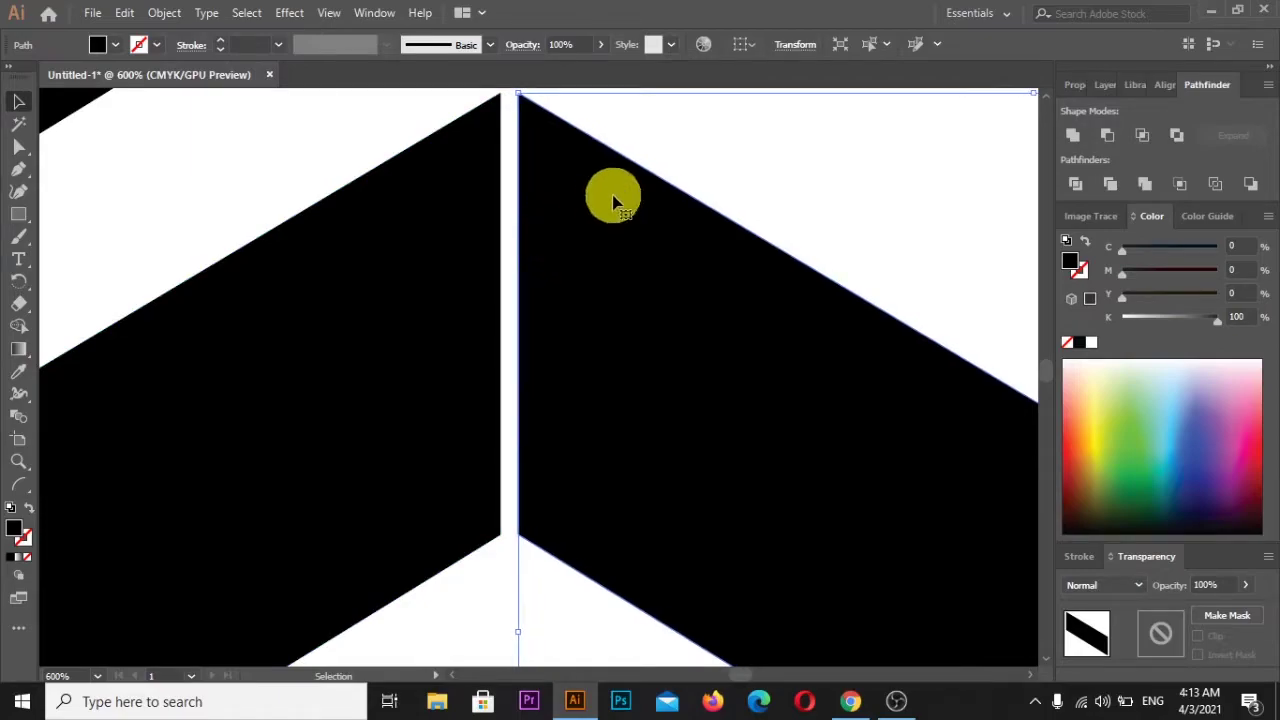
click(727, 140)
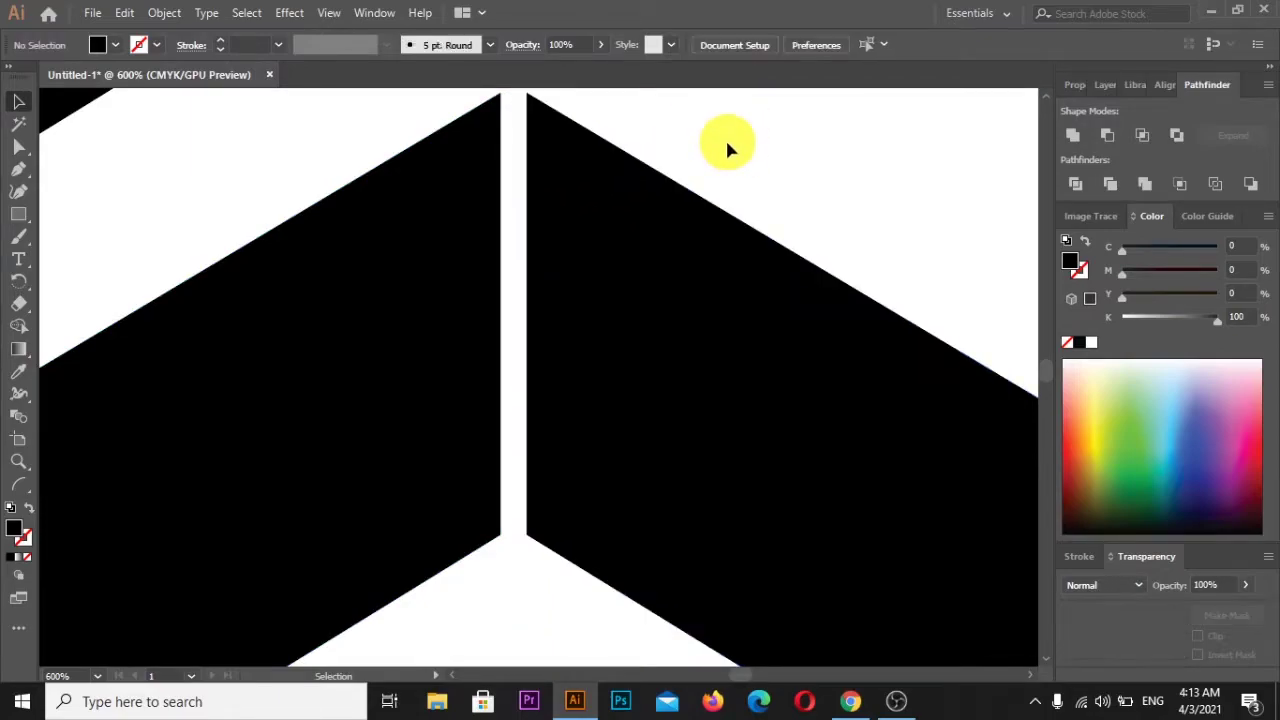
scroll(727, 140, down, 3)
scroll(727, 140, down, 3)
scroll(750, 180, right, 2)
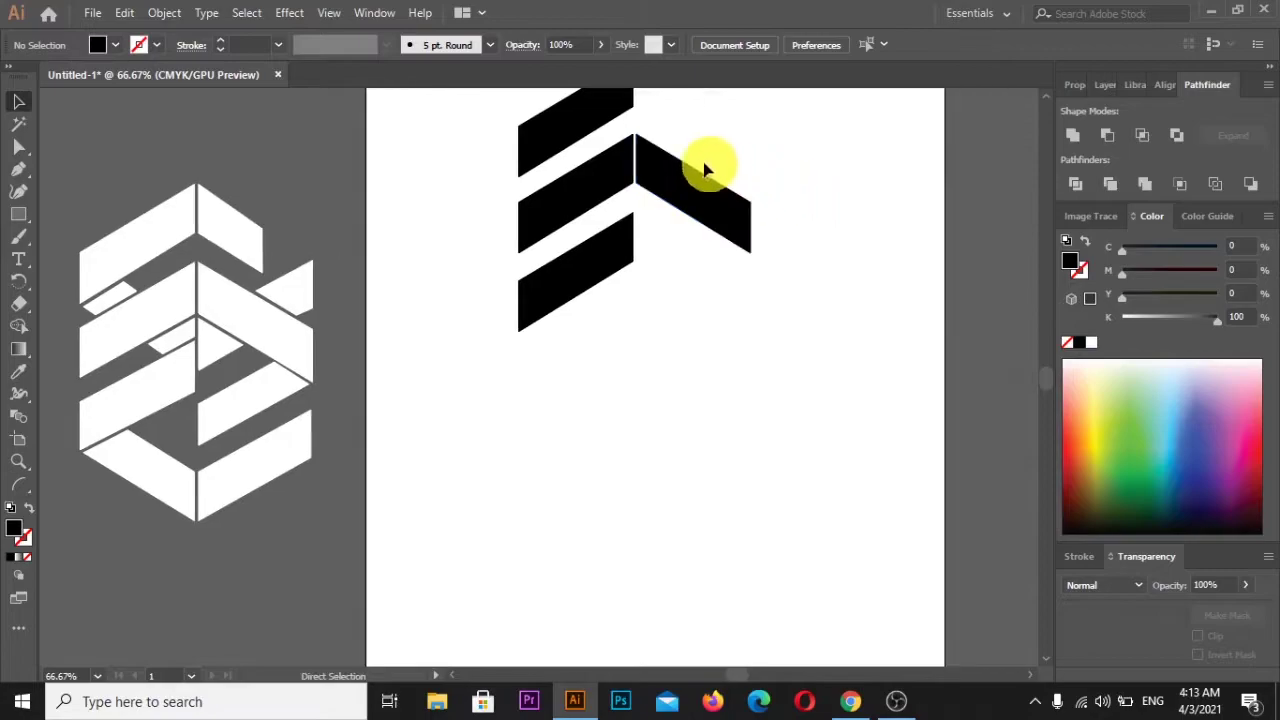
scroll(740, 190, up, 2)
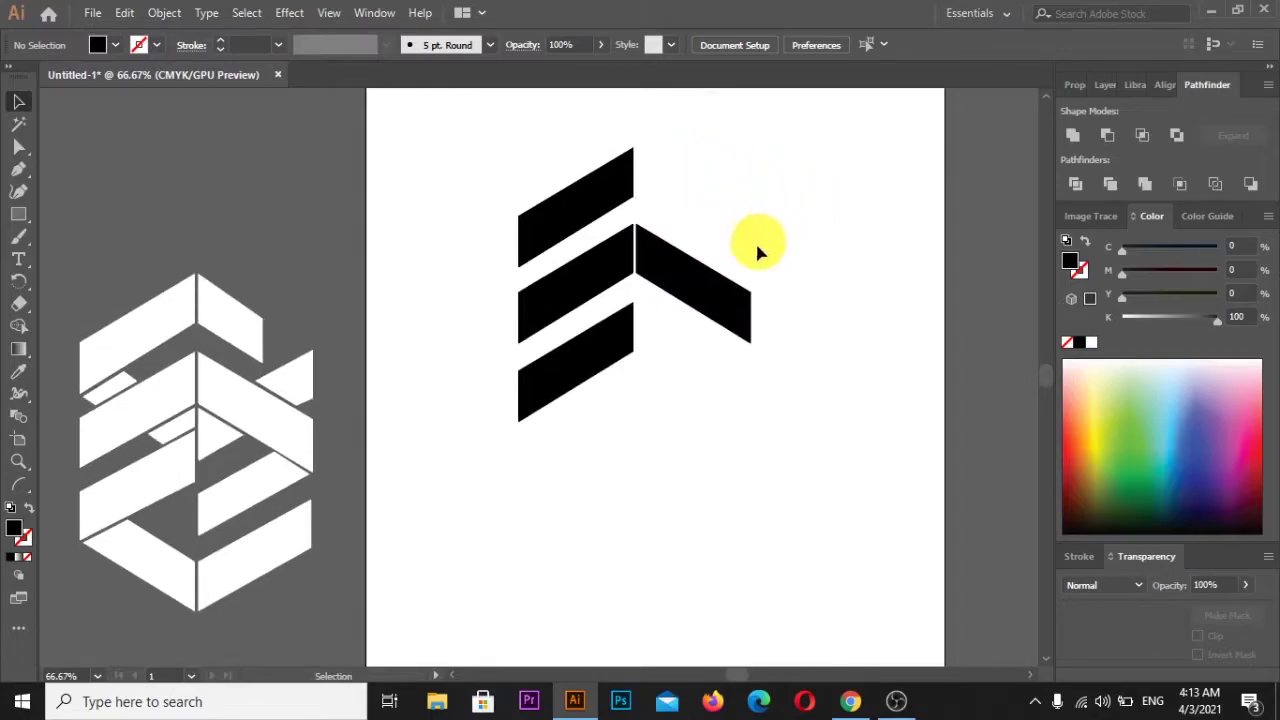
click(685, 290)
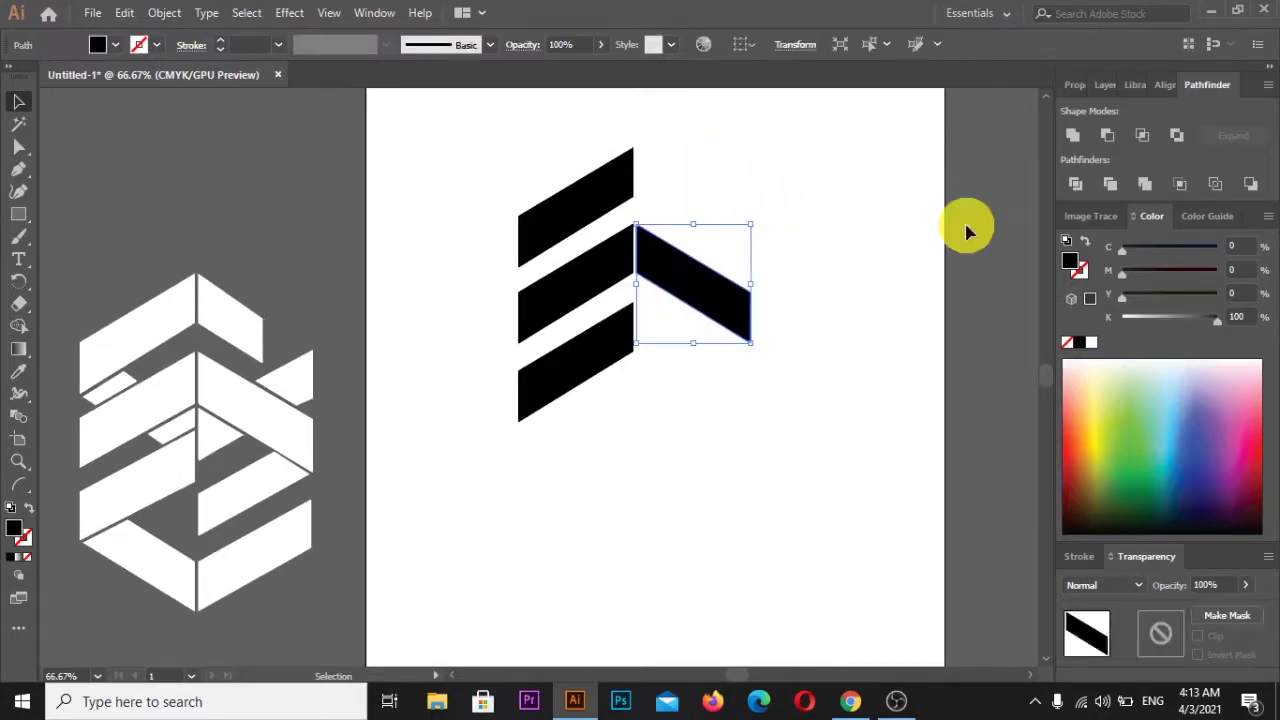
scroll(966, 232, up, 3)
click(966, 232)
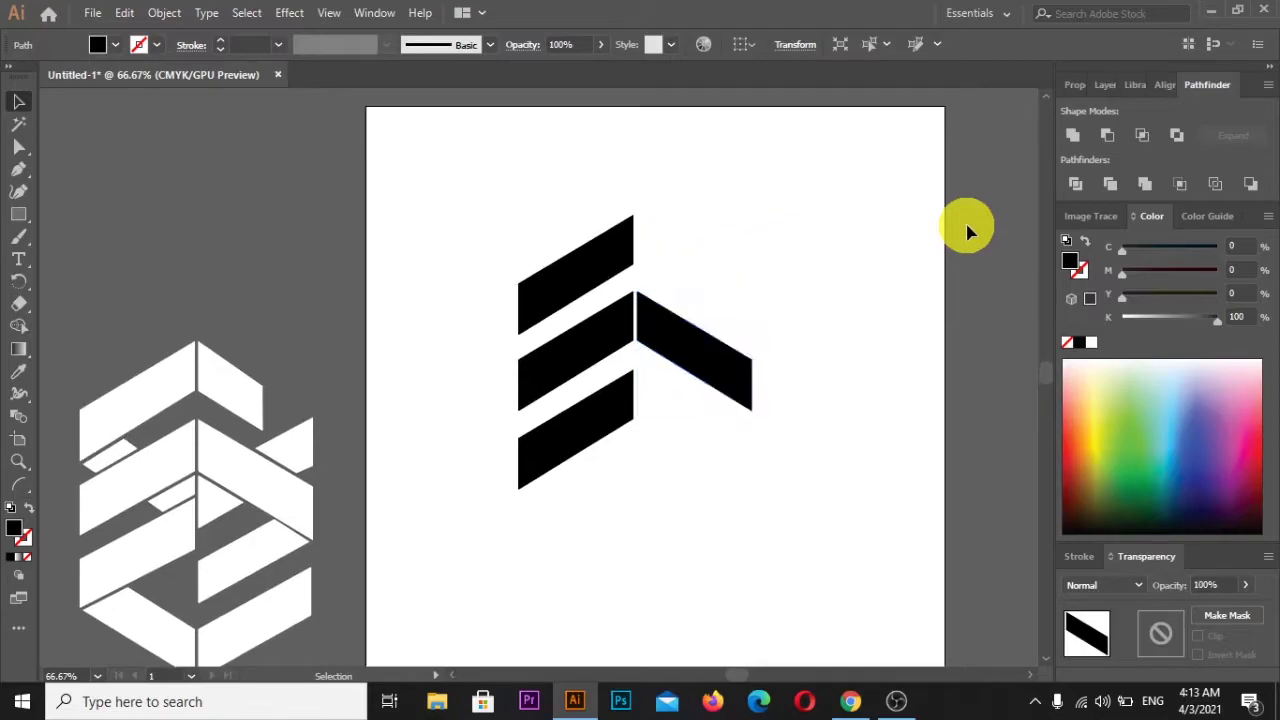
scroll(940, 247, down, 2)
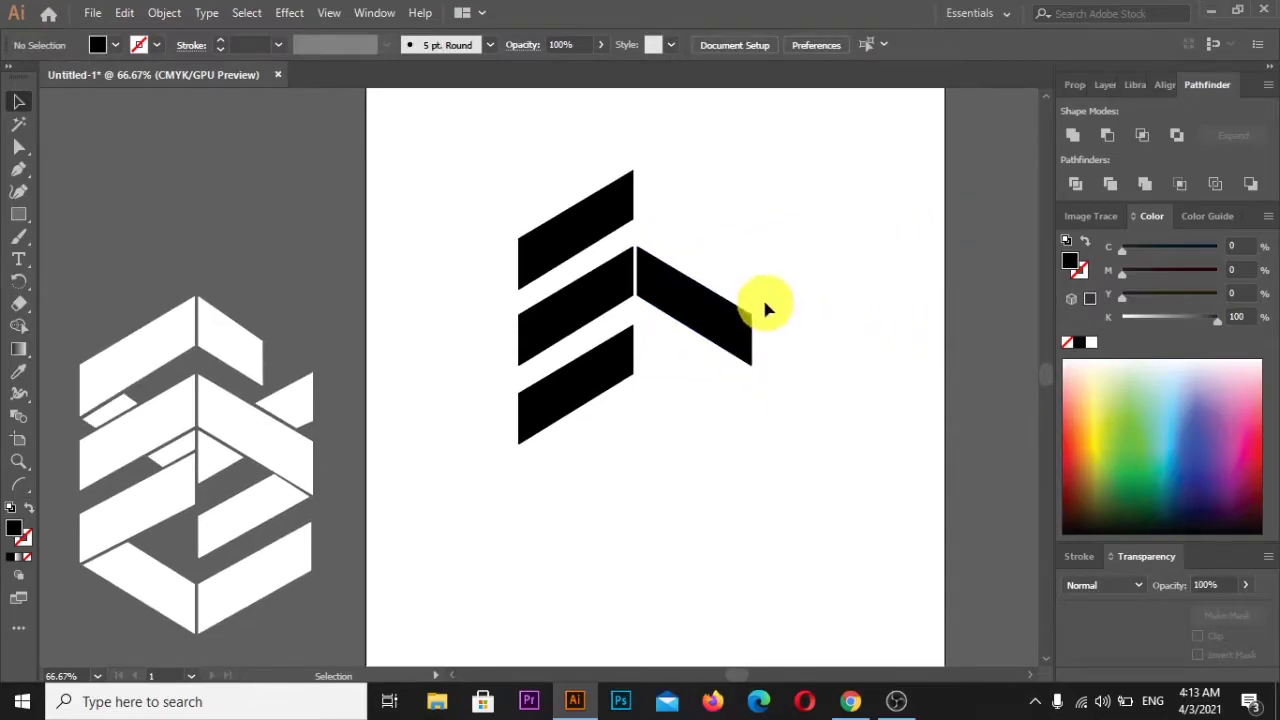
scroll(765, 310, down, 2)
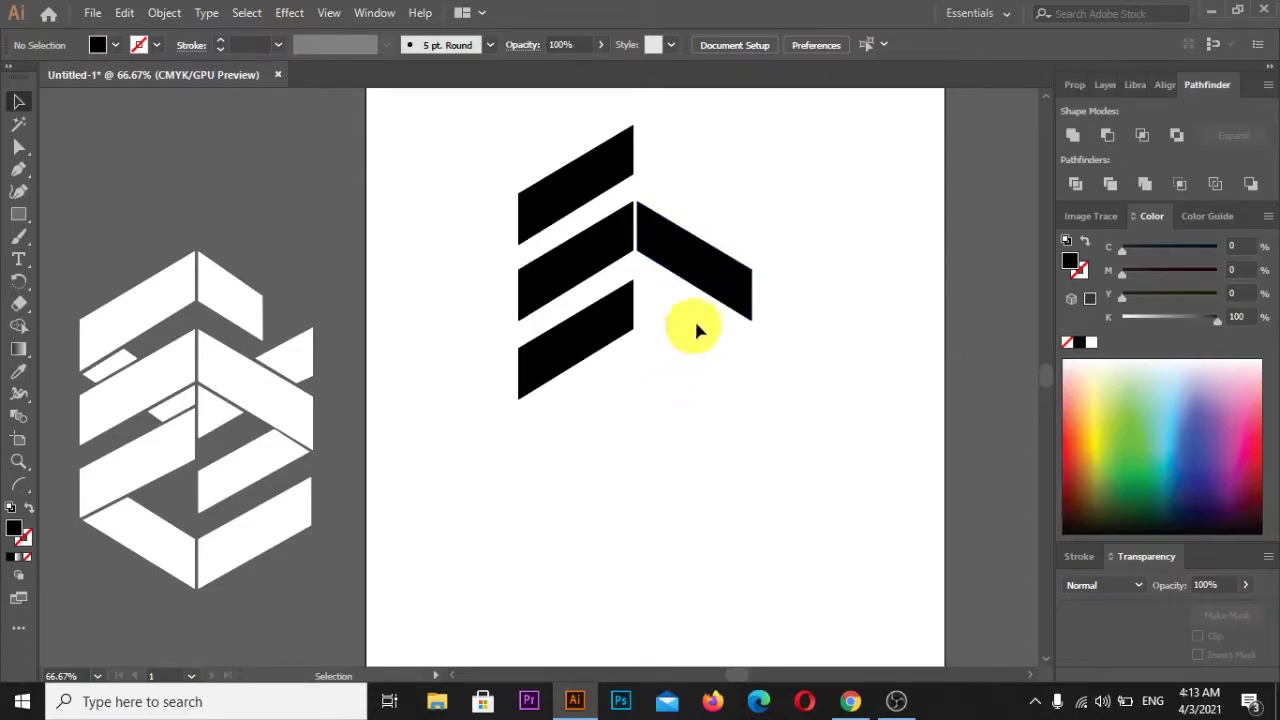
Step: Duplicate the bottom-left stripe to the right
click(571, 338)
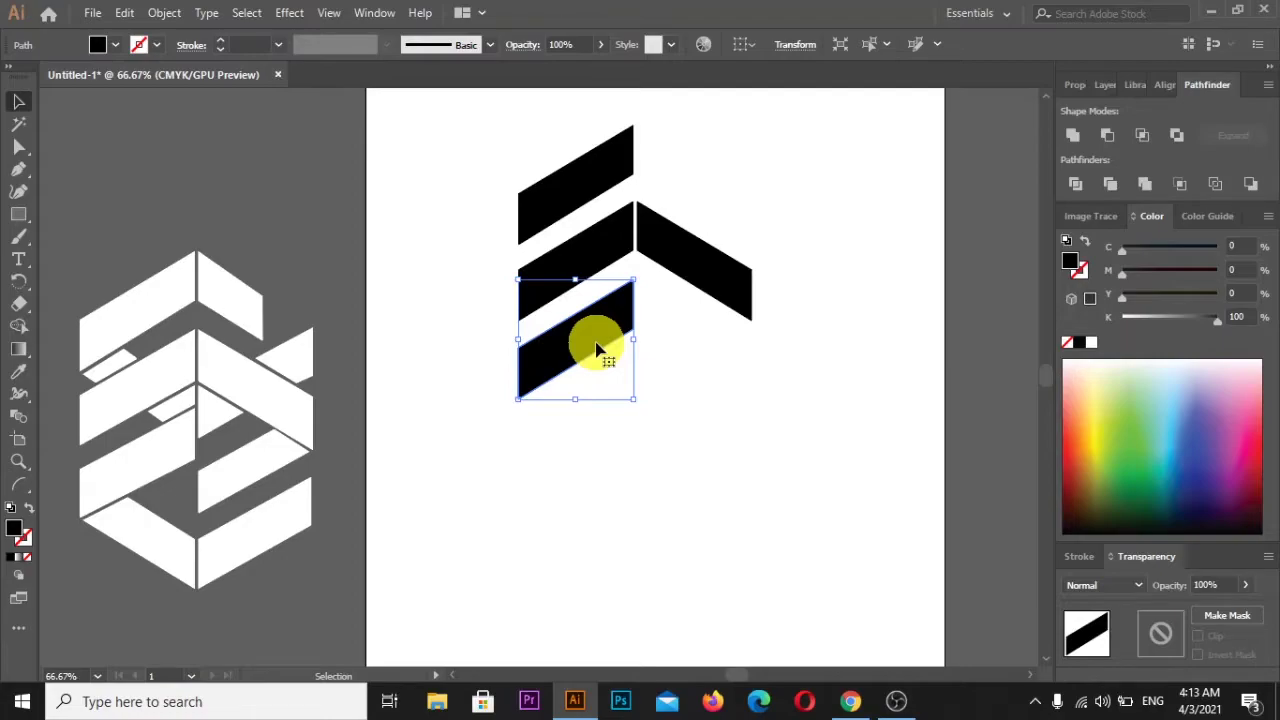
mouse_move(592, 338)
mouse_down()
mouse_move(711, 345)
mouse_move(715, 334)
mouse_up()
click(836, 358)
Step: Move the copied bar up and left beneath the mirrored bar, nudging it into line
scroll(660, 350, up, 1)
scroll(563, 300, up, 2)
scroll(563, 300, up, 1)
drag(640, 455, 640, 395)
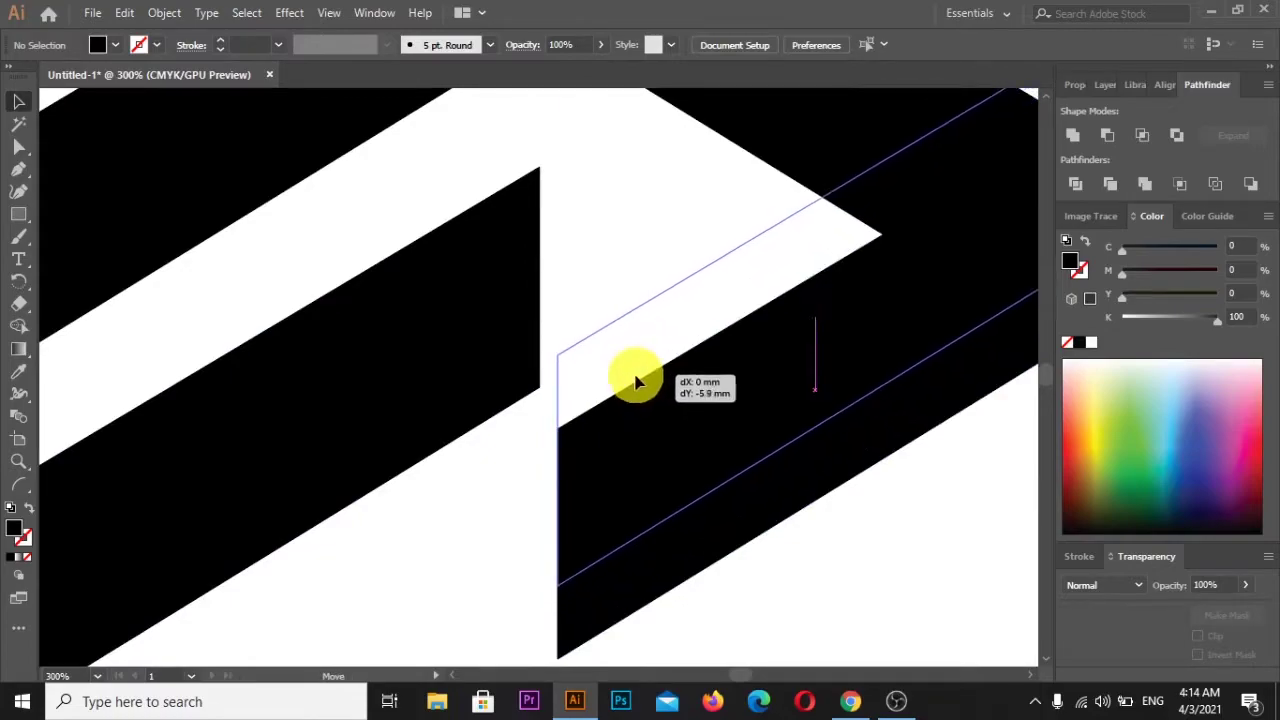
drag(640, 395, 622, 378)
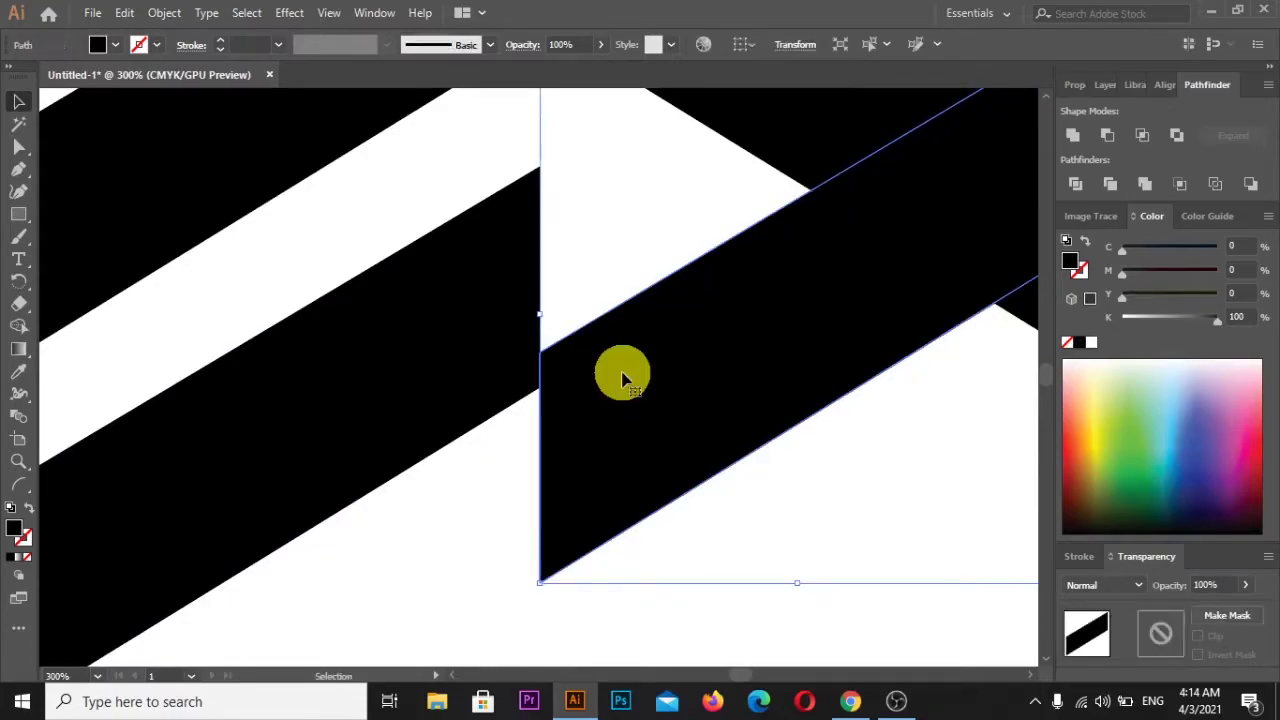
key(Right)
key(Right)
key(Right)
key(Right)
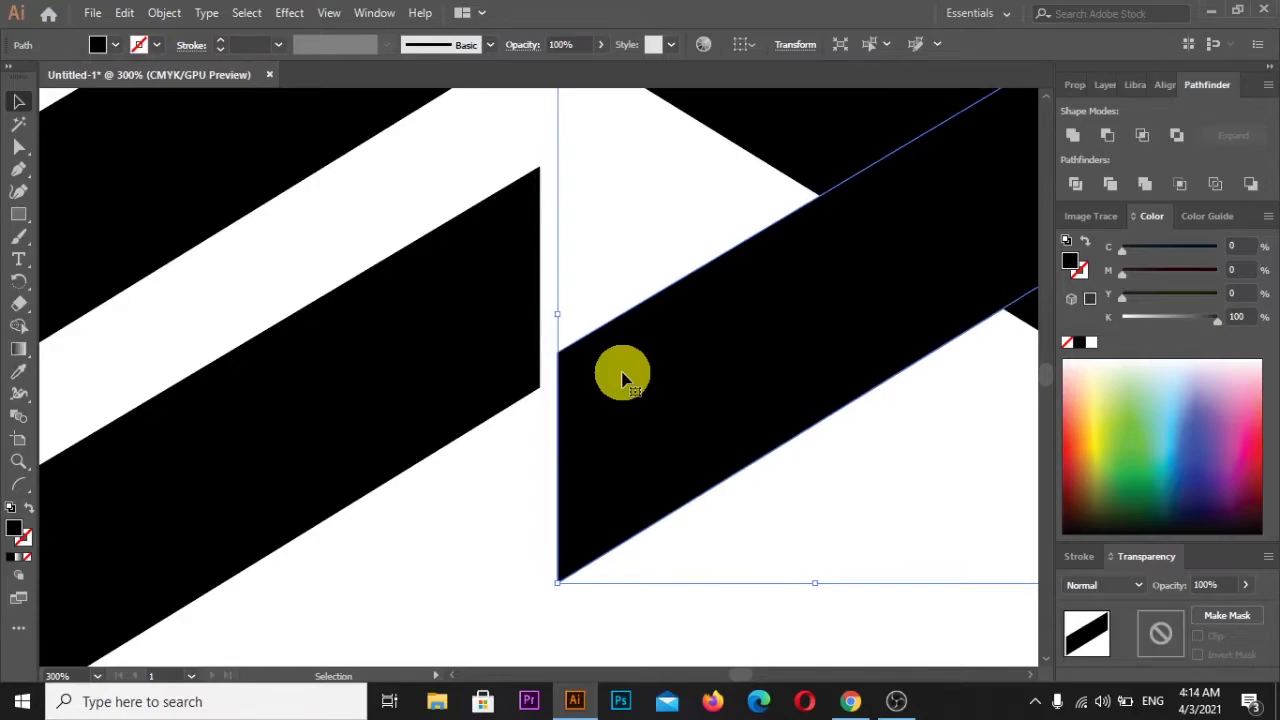
key(Down)
key(Down)
key(Down)
key(Down)
key(Down)
key(Down)
key(Down)
key(Down)
key(Down)
key(Down)
key(Down)
key(Down)
key(Down)
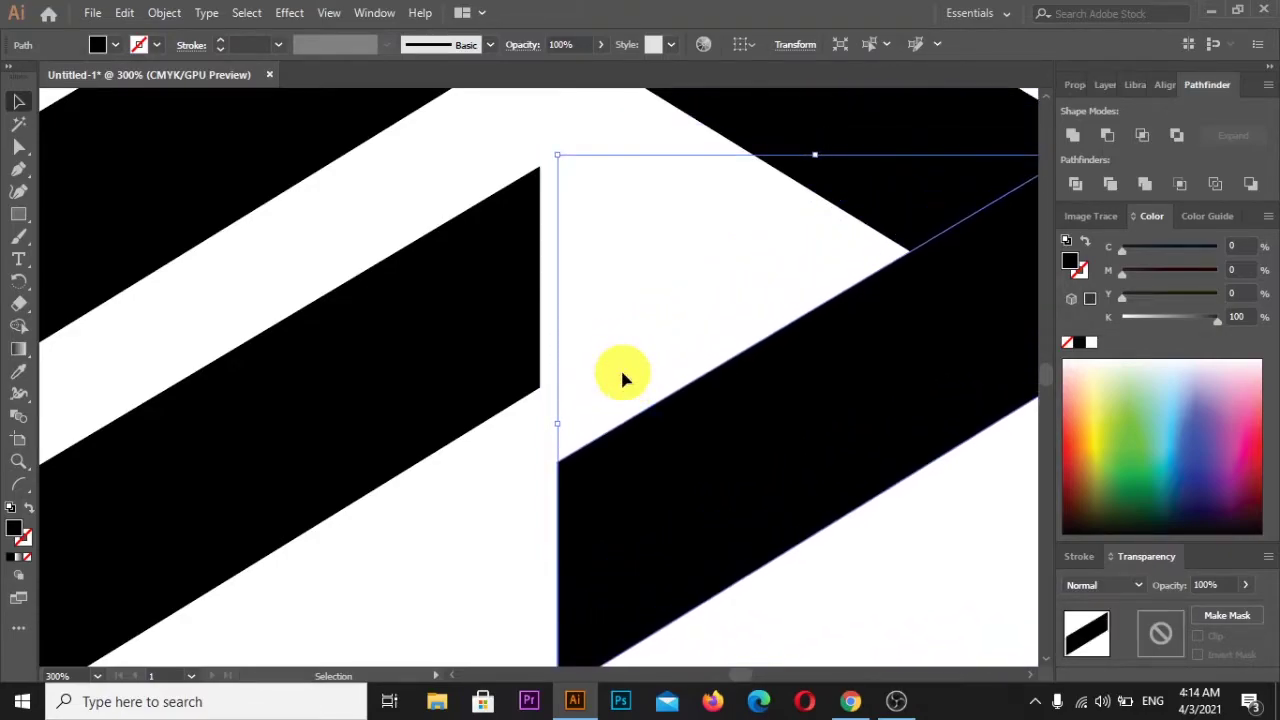
scroll(622, 374, down, 1)
scroll(622, 374, down, 4)
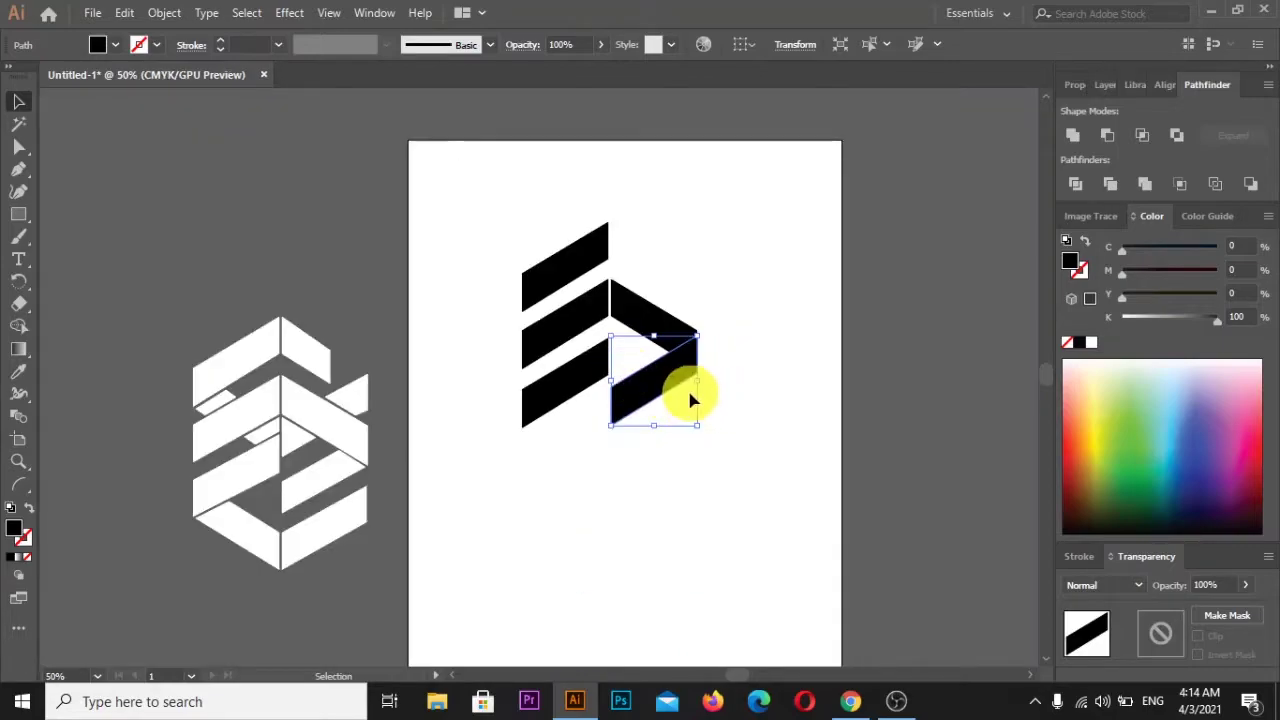
scroll(689, 392, up, 2)
scroll(512, 428, down, 1)
scroll(512, 428, down, 1)
scroll(512, 428, up, 1)
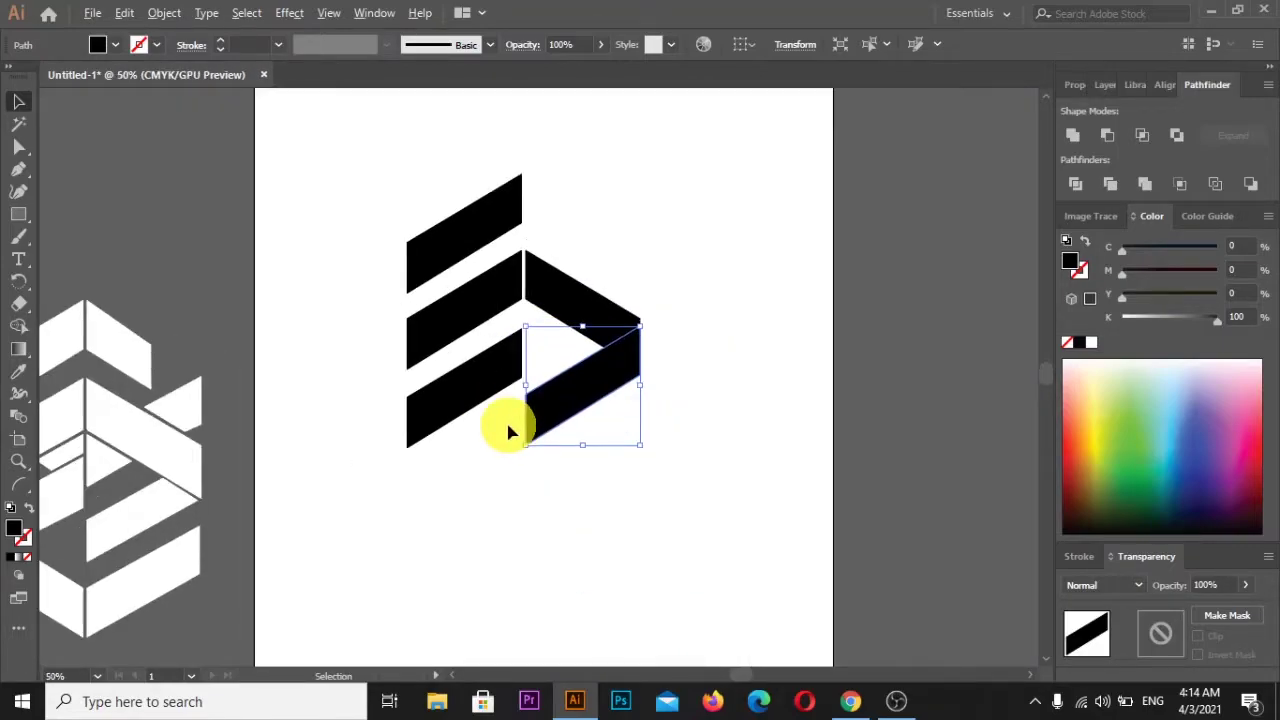
scroll(506, 419, left, 1)
scroll(510, 428, left, 2)
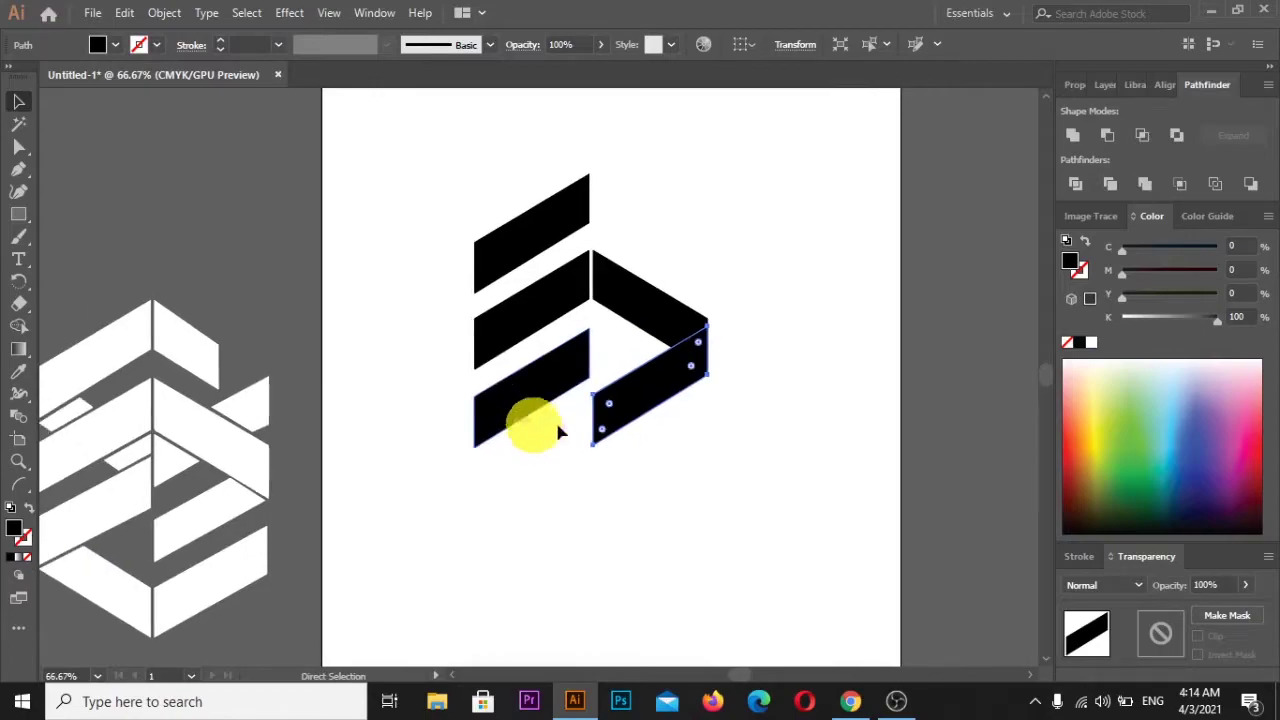
click(836, 464)
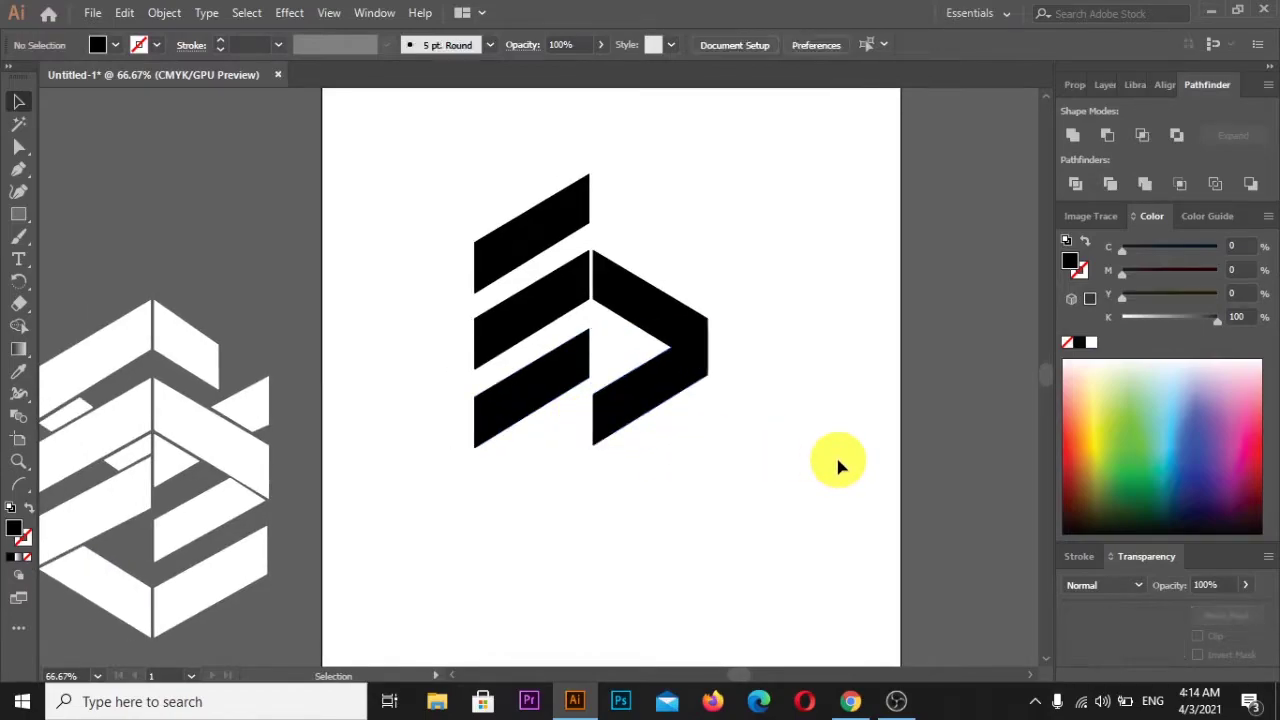
Step: Nudge the lower chevron bar up and bring the upper bar to the front
click(668, 378)
key(Up)
key(Up)
key(Up)
key(Up)
key(Up)
click(807, 408)
click(677, 329)
key(ctrl+shift+bracketright)
click(806, 372)
click(646, 314)
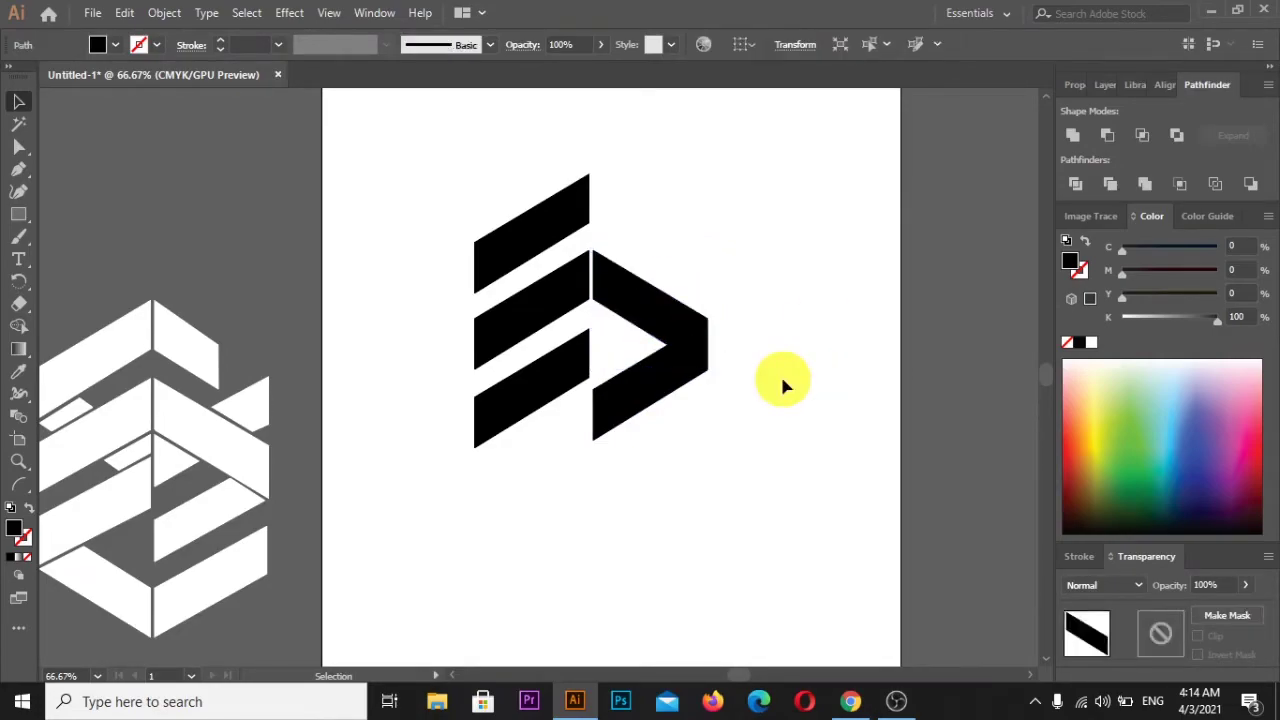
click(650, 416)
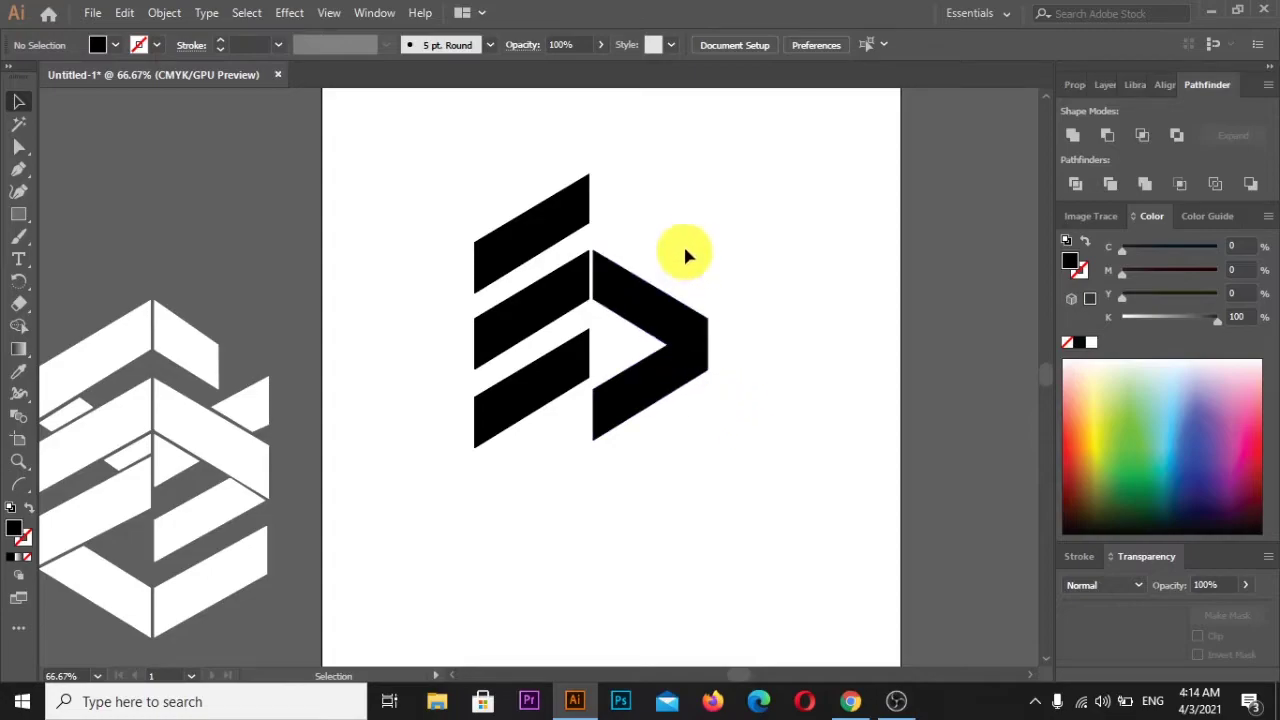
Step: Select both chevron arms and divide them where they overlap
click(697, 383)
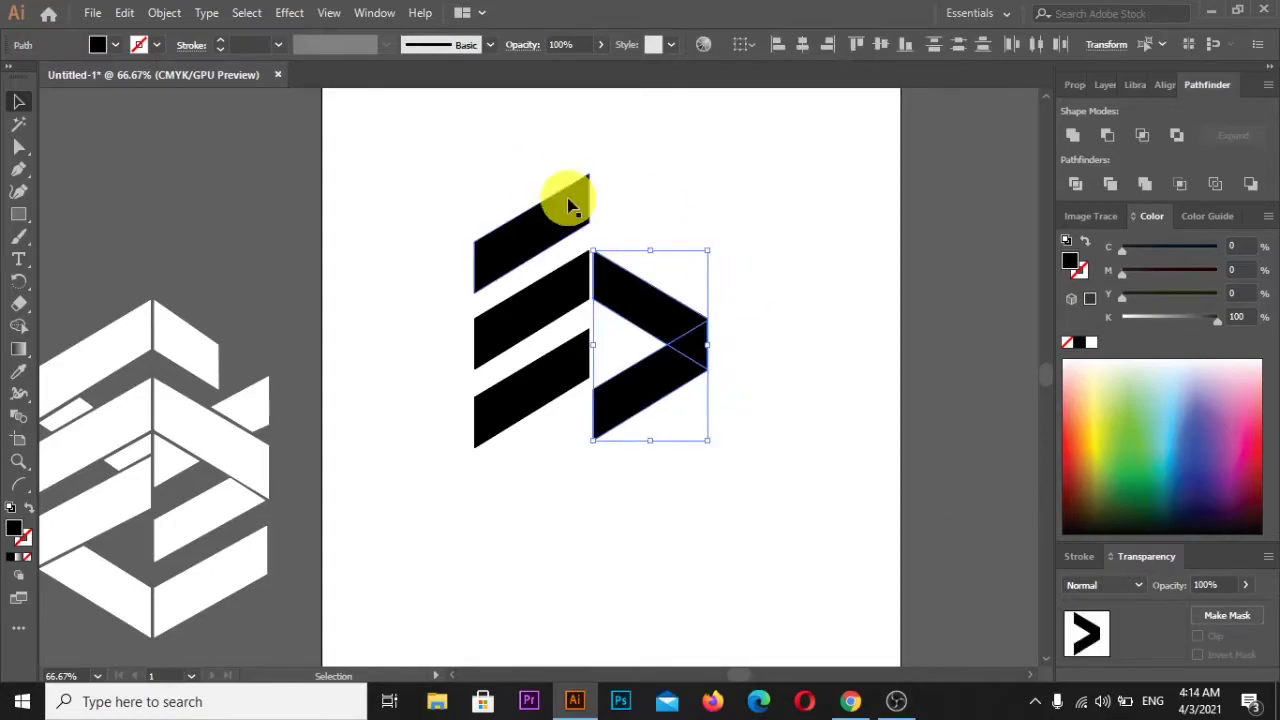
click(165, 13)
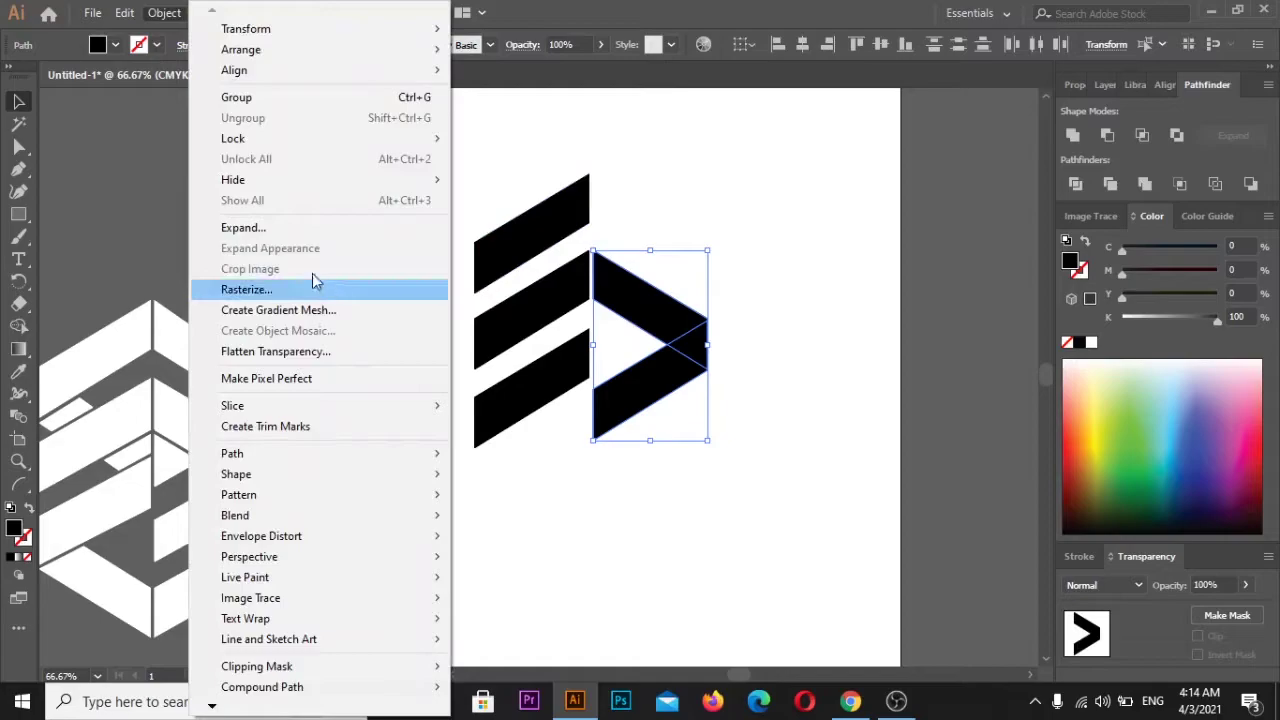
click(285, 229)
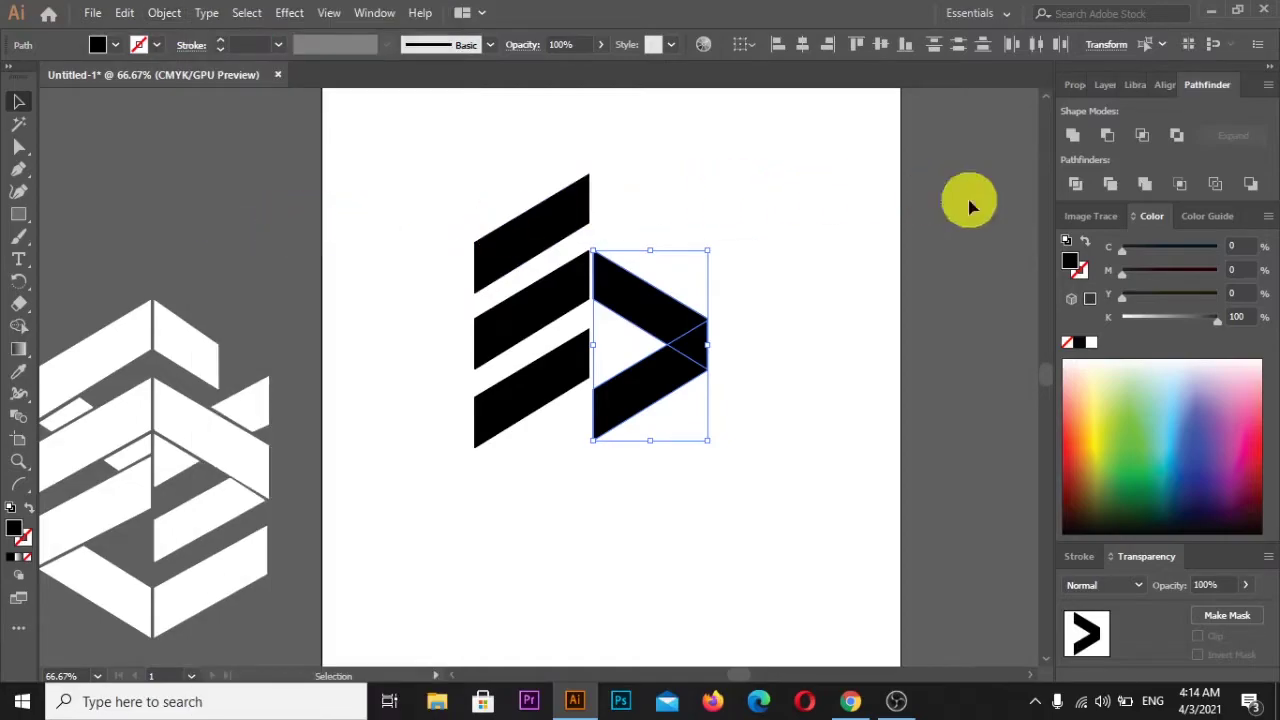
click(1075, 182)
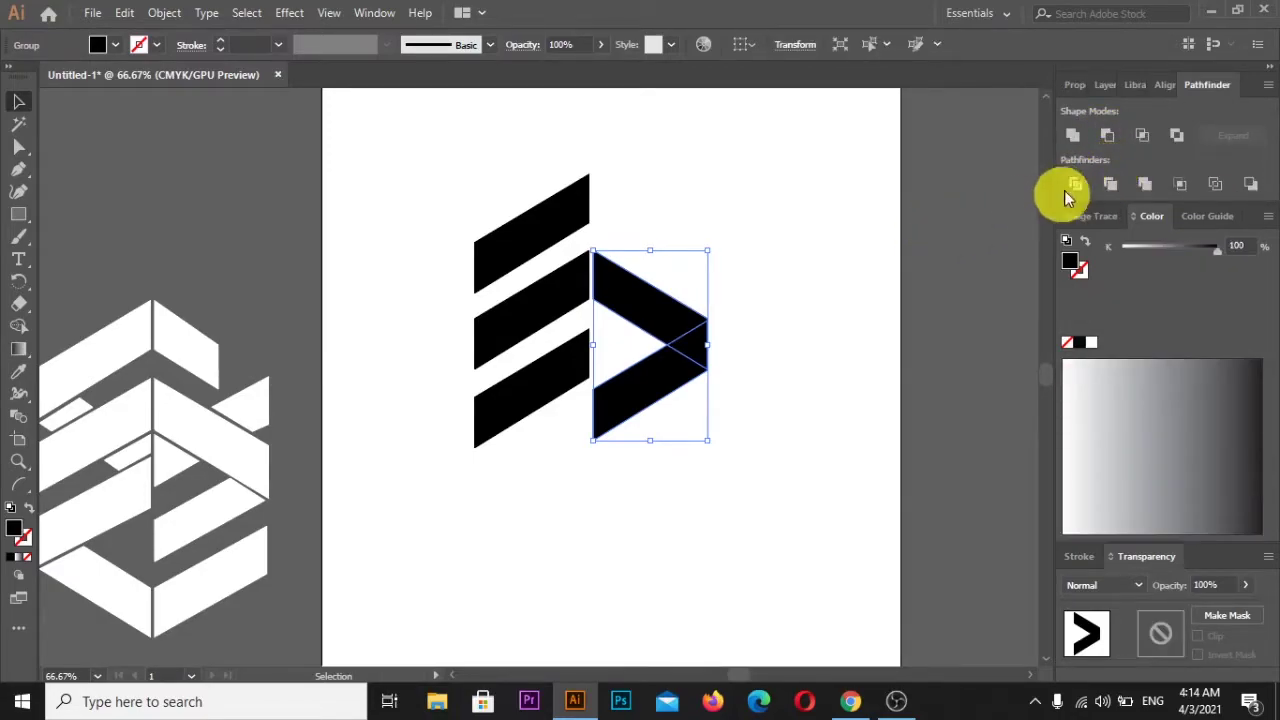
click(956, 221)
Step: Ungroup the divided chevron pieces and clear the selection
click(692, 346)
right_click(696, 347)
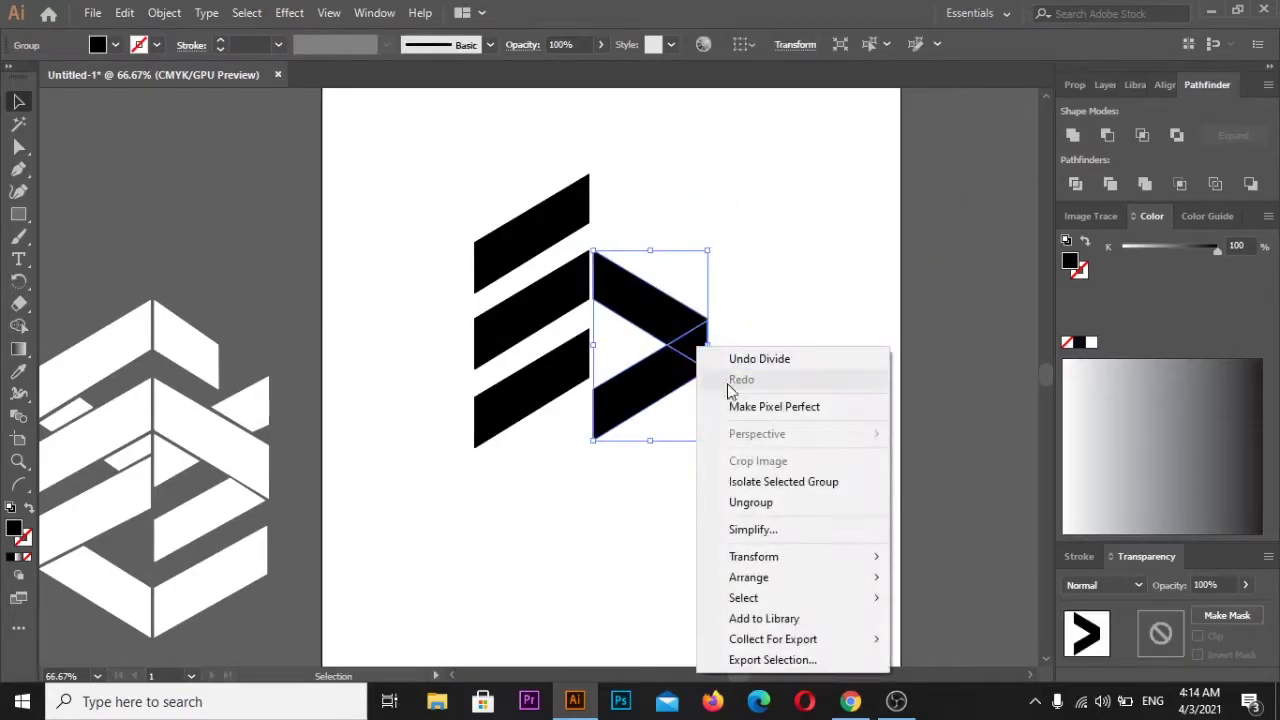
click(752, 502)
click(837, 347)
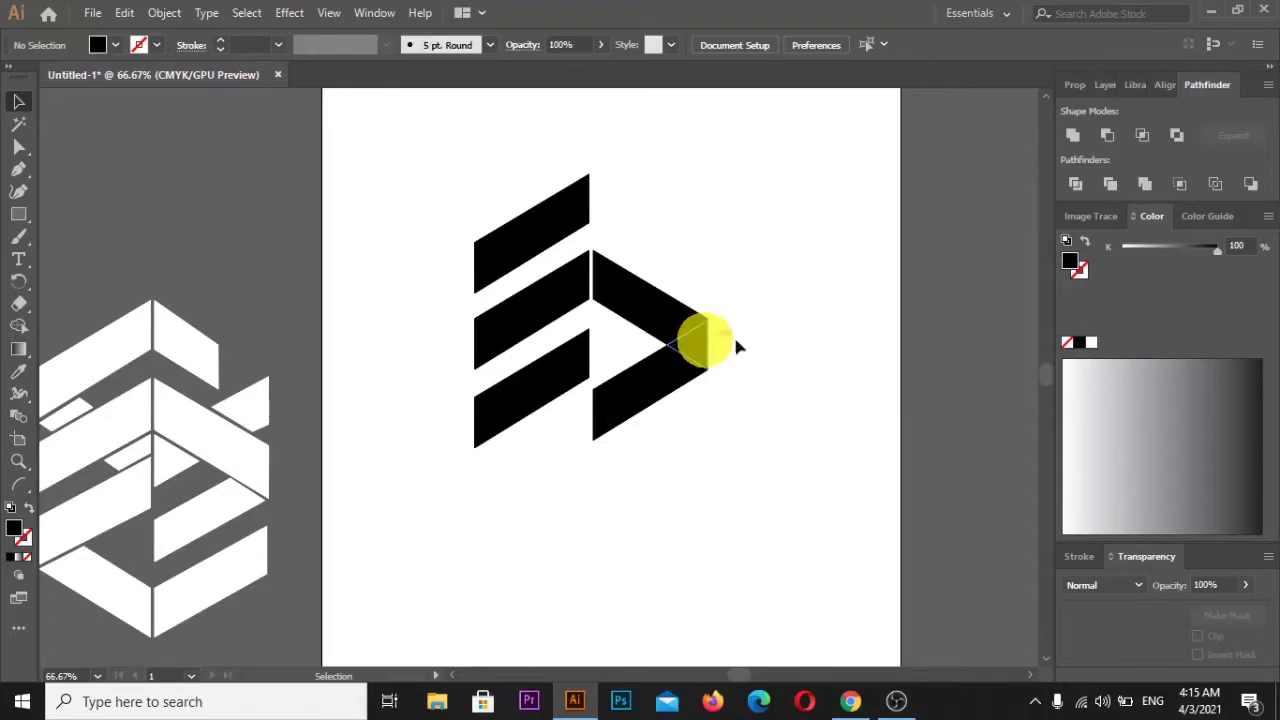
Step: Shrink the lower chevron piece from its top-right corner handle to leave a thin gap
click(660, 377)
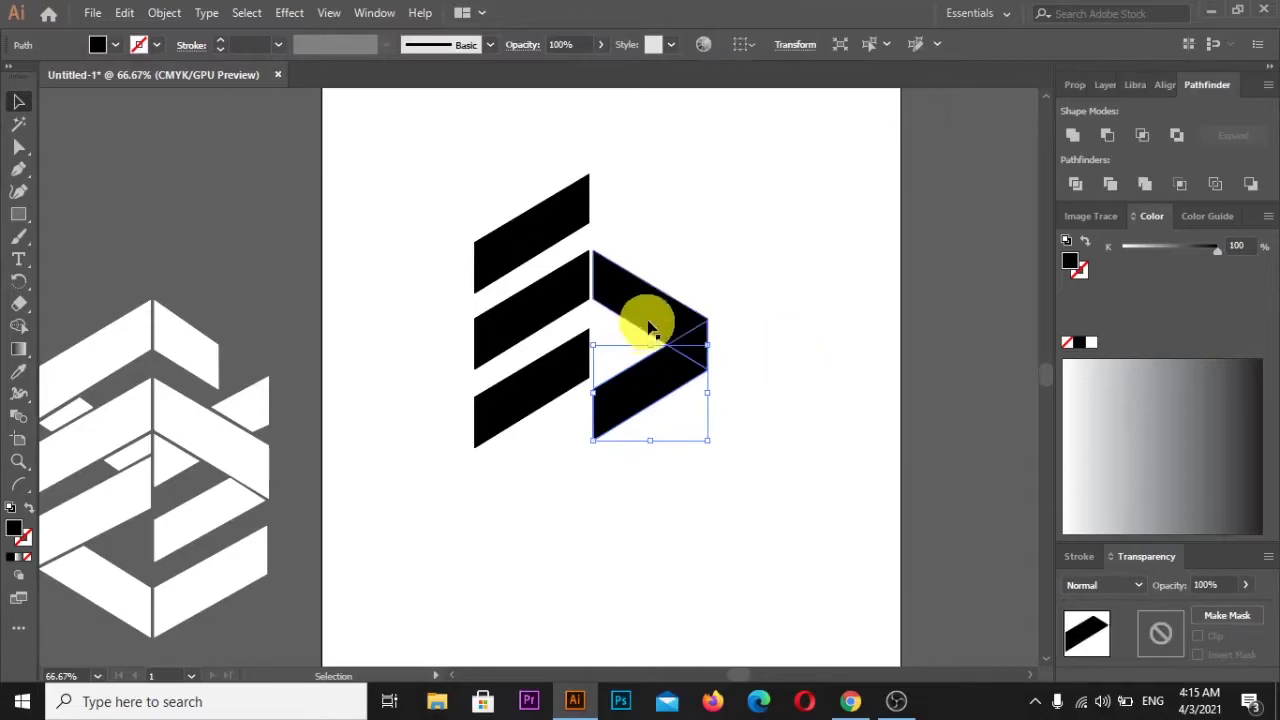
scroll(670, 318, up, 2)
scroll(770, 380, up, 2)
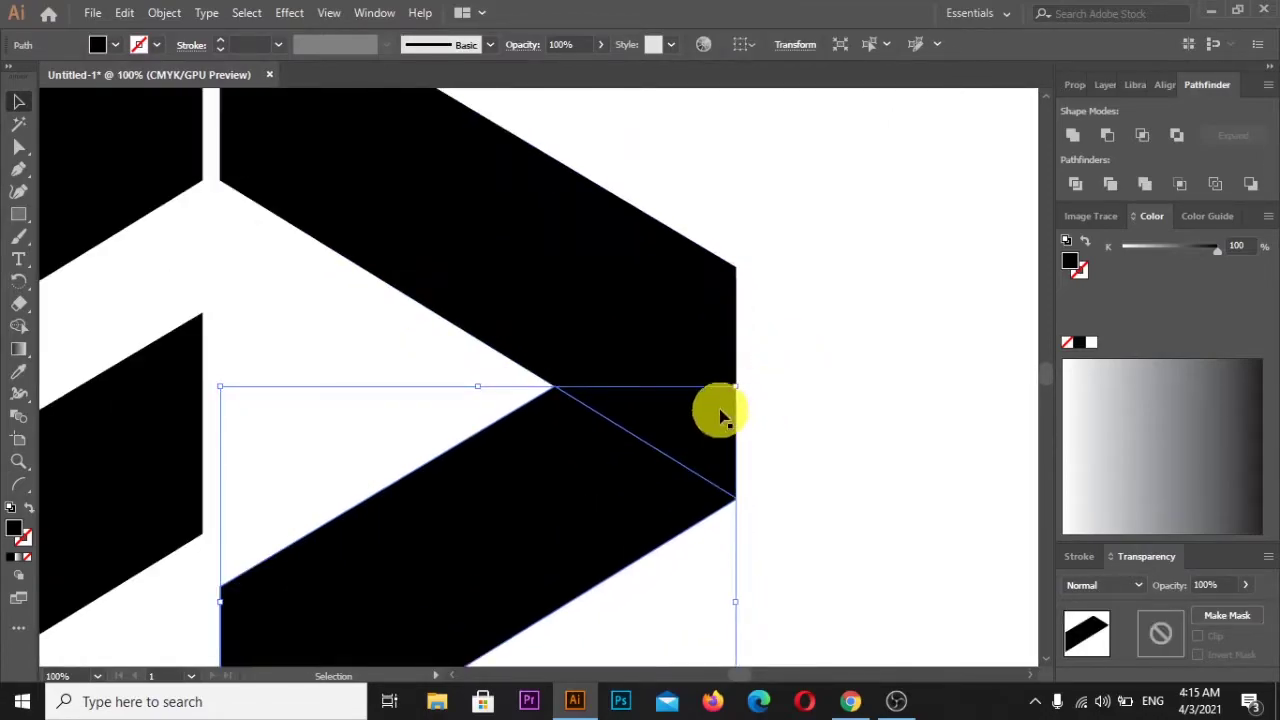
mouse_move(741, 383)
mouse_down()
mouse_move(710, 401)
mouse_move(725, 395)
mouse_up()
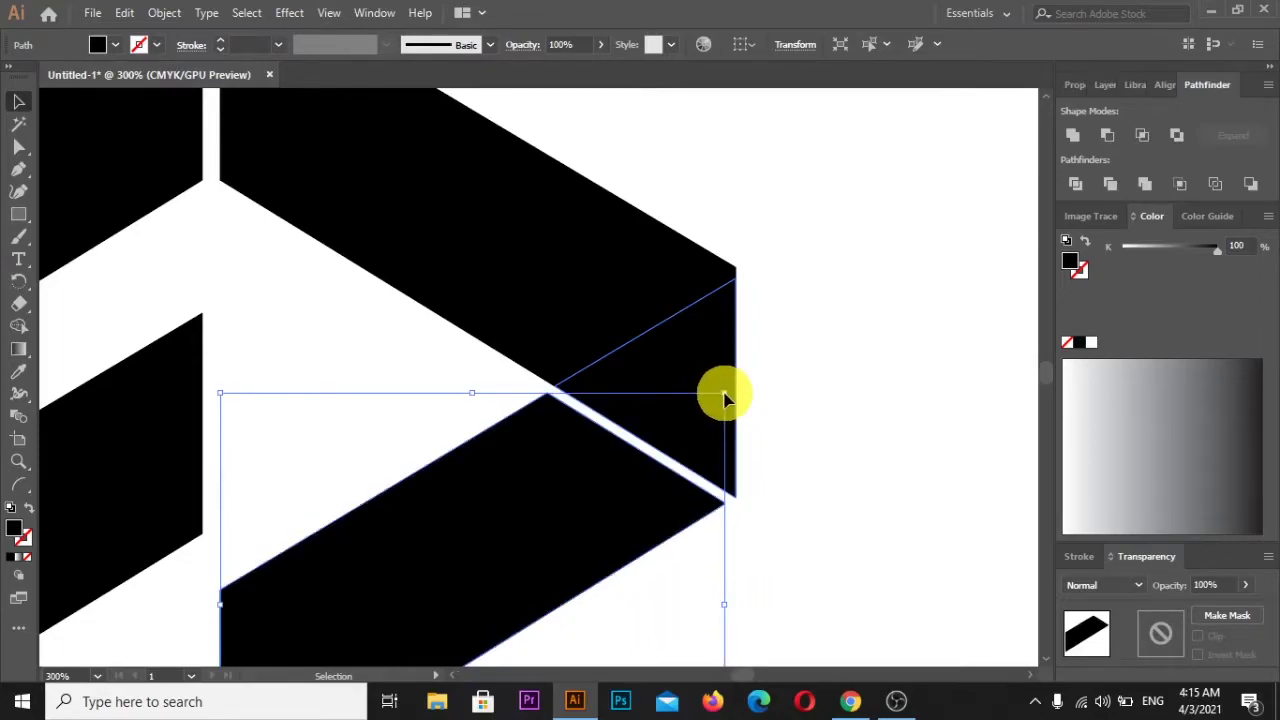
key(ctrl+z)
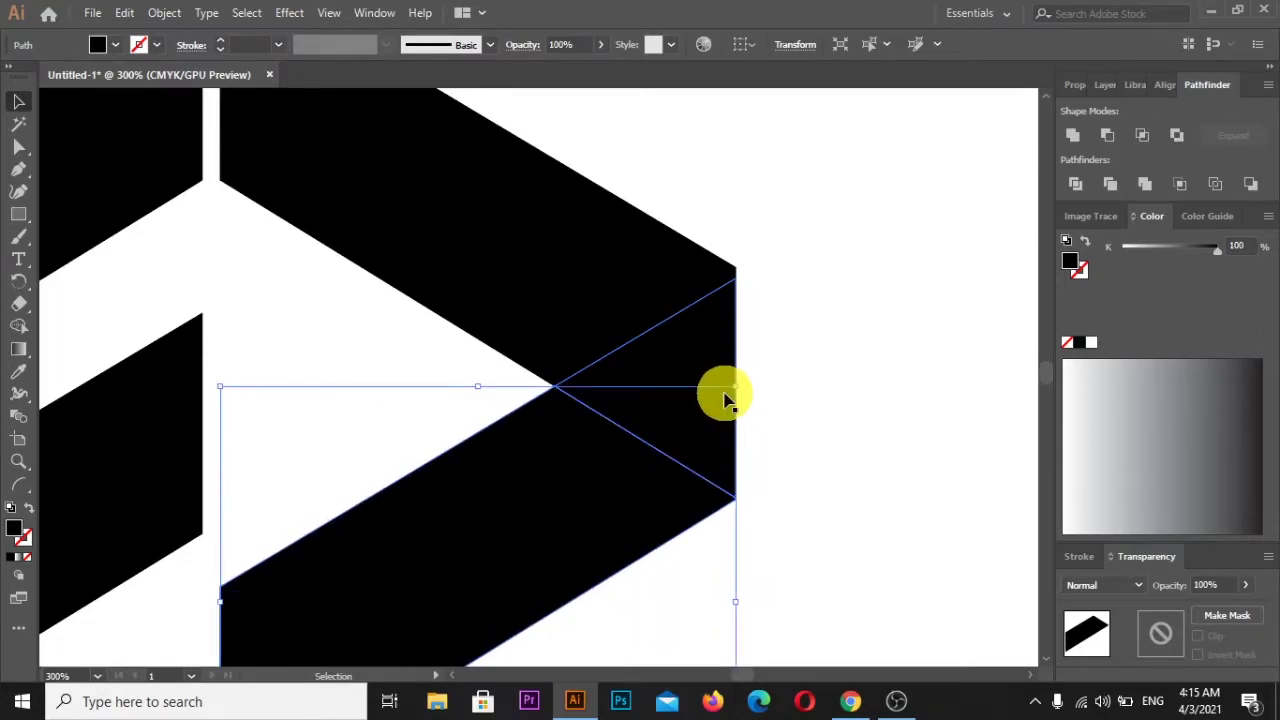
mouse_move(734, 384)
mouse_down()
mouse_move(722, 397)
mouse_move(725, 358)
mouse_up()
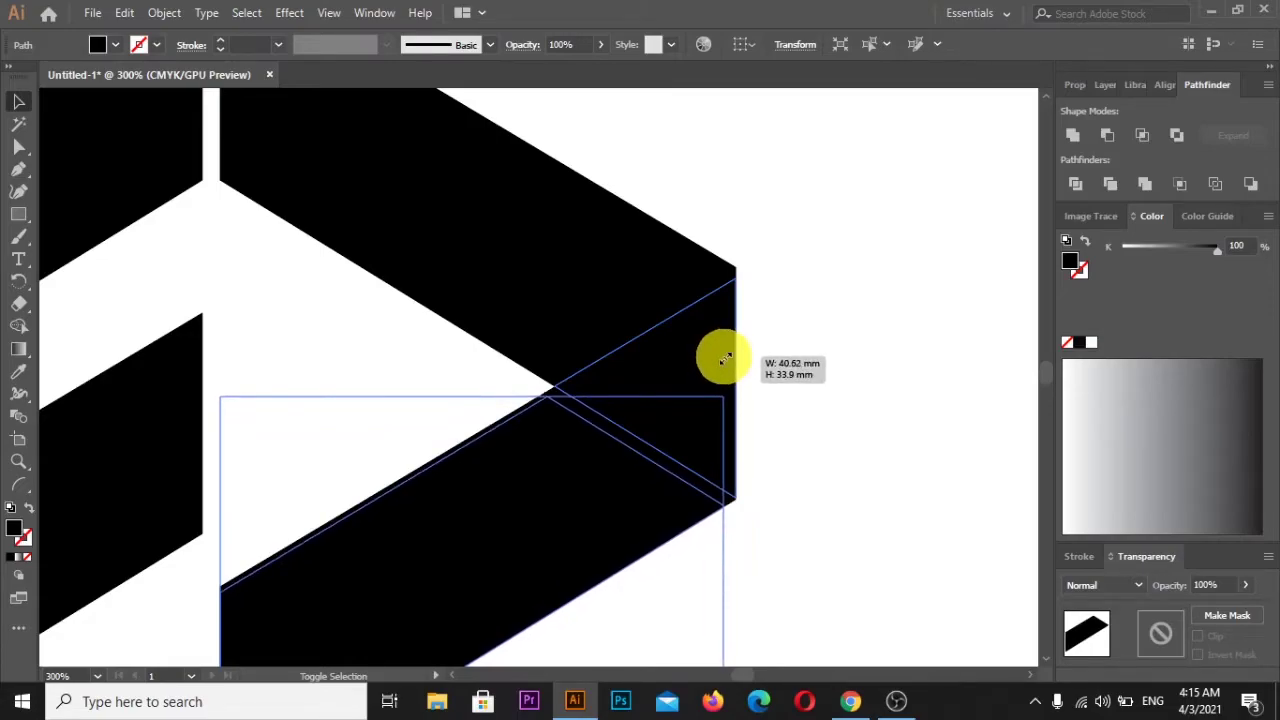
drag(725, 358, 735, 344)
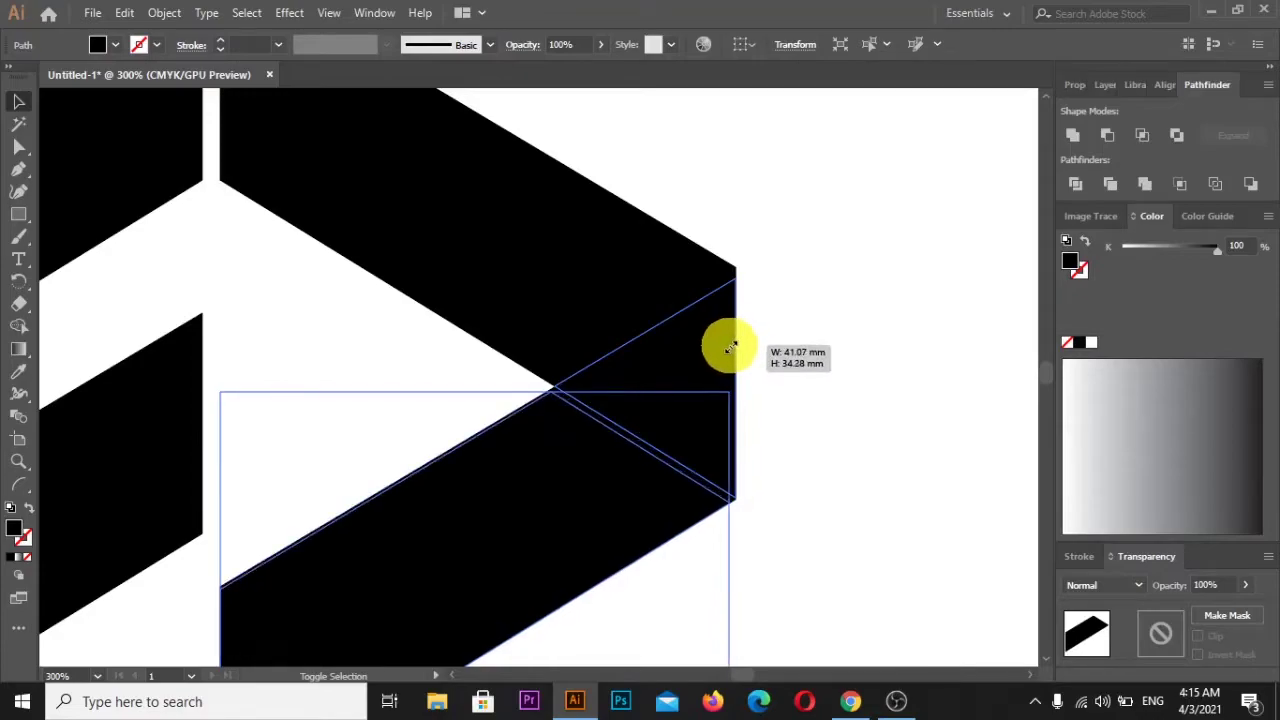
drag(735, 344, 727, 355)
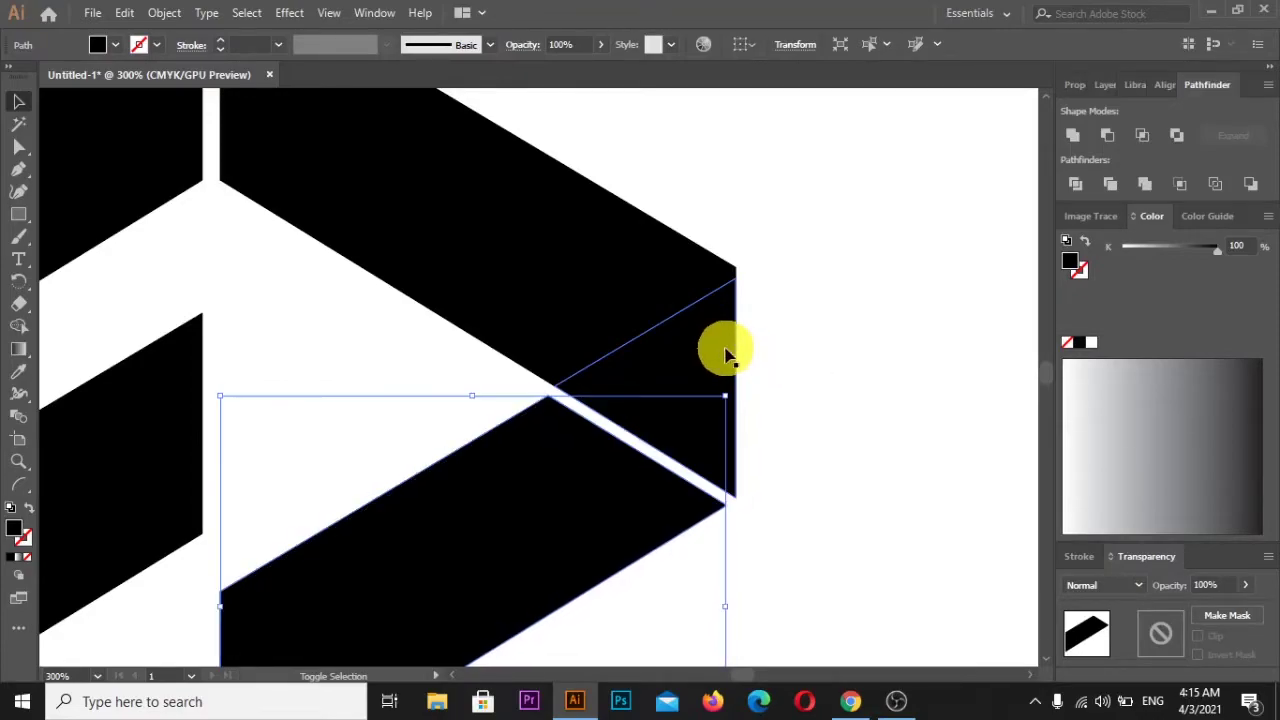
click(817, 316)
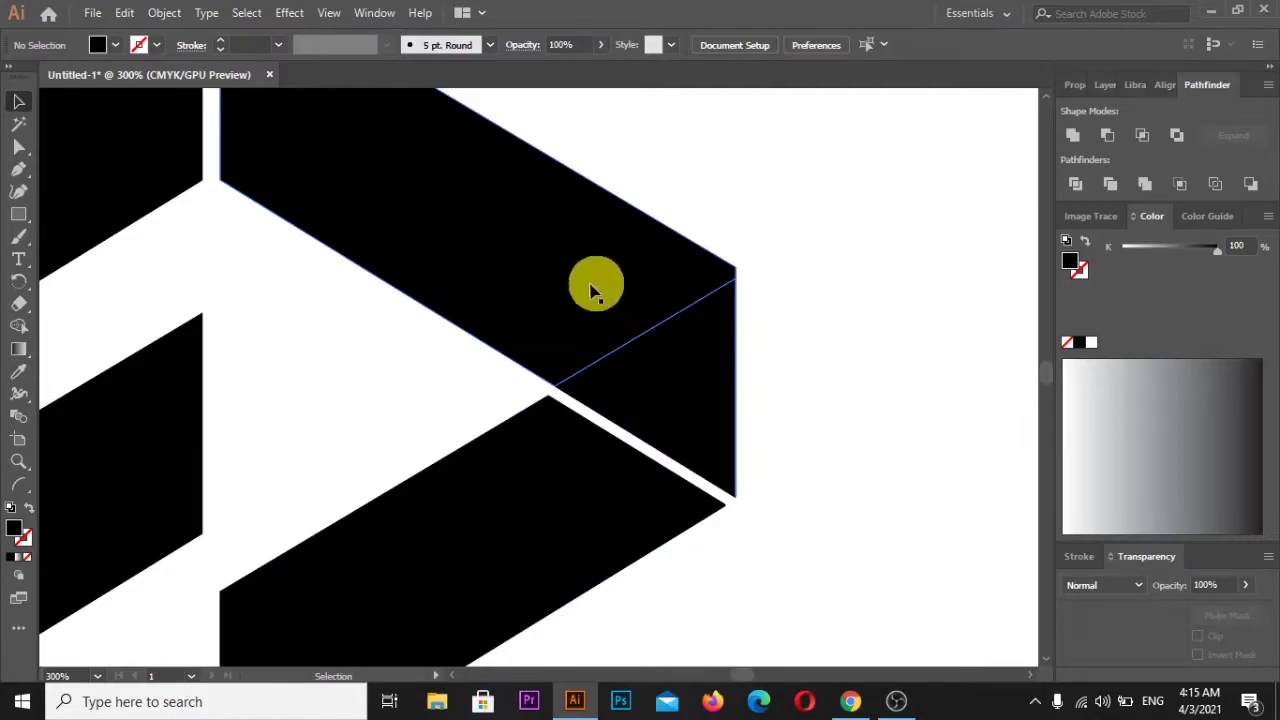
scroll(580, 372, down, 3)
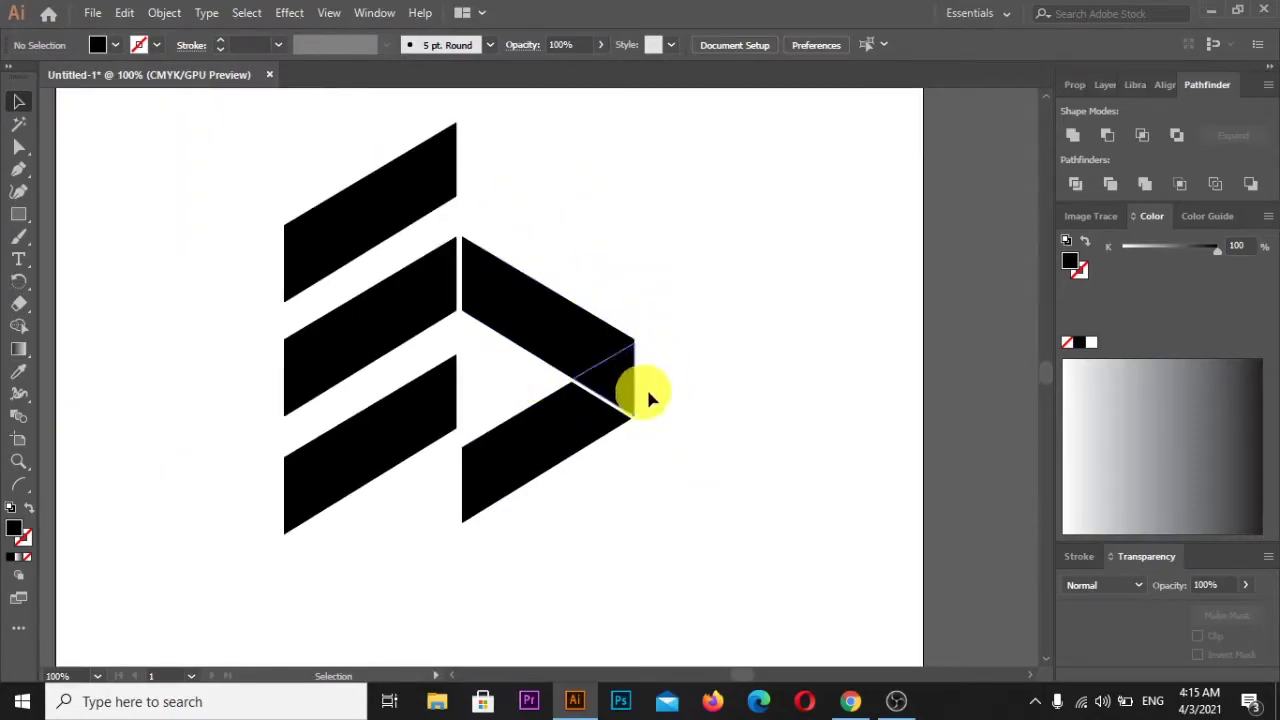
Step: Try scaling the lower chevron piece down, then undo the resize
click(594, 428)
drag(630, 383, 626, 388)
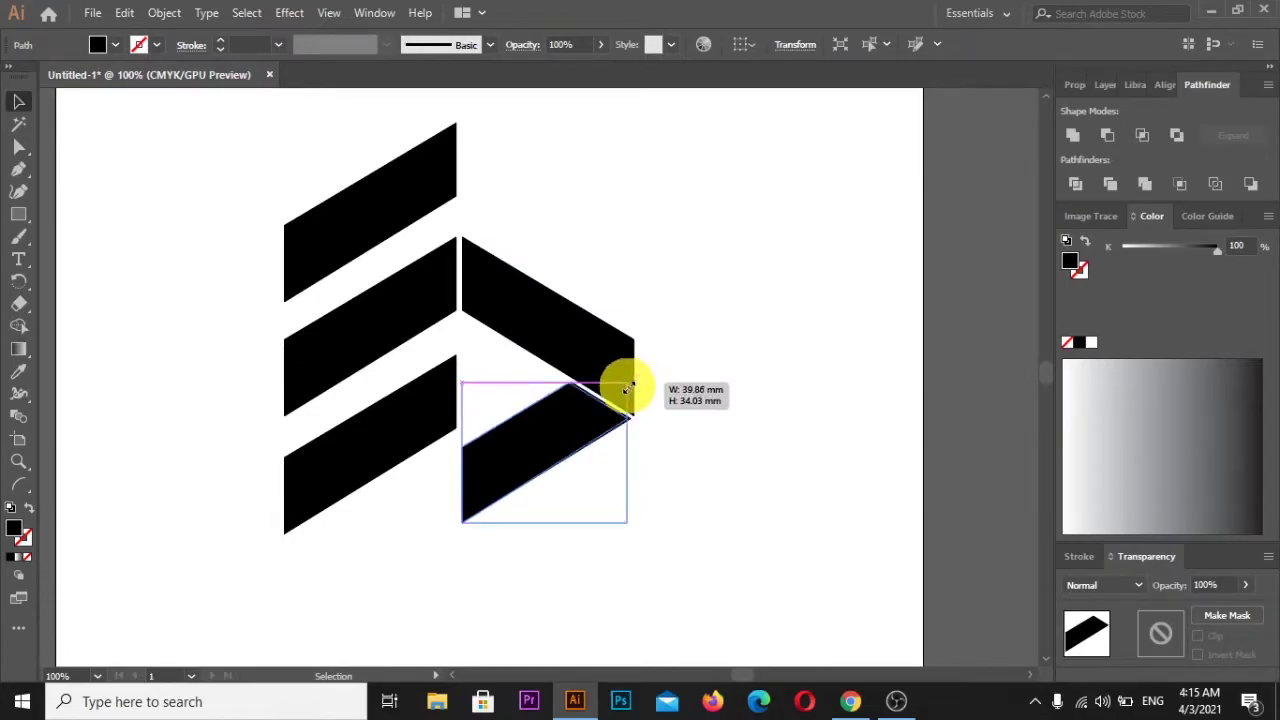
drag(626, 388, 626, 383)
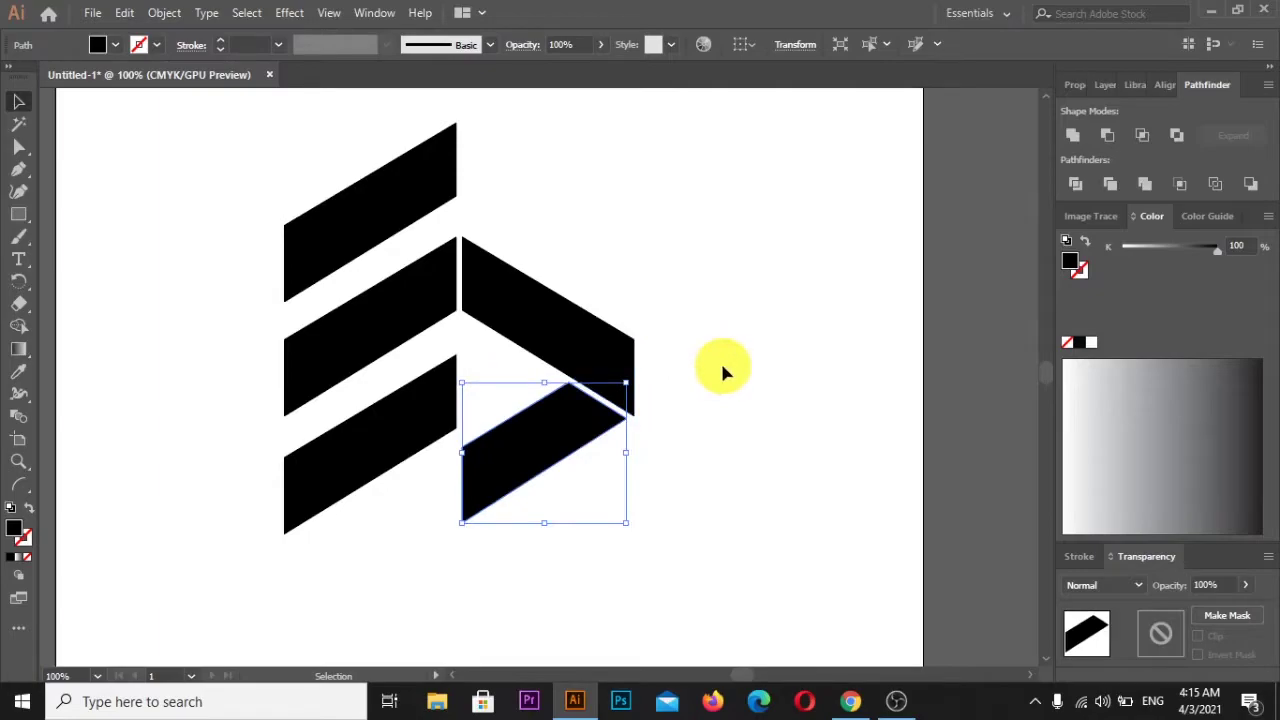
key(ctrl+z)
key(ctrl+z)
alt+scroll(622, 410, up, 2)
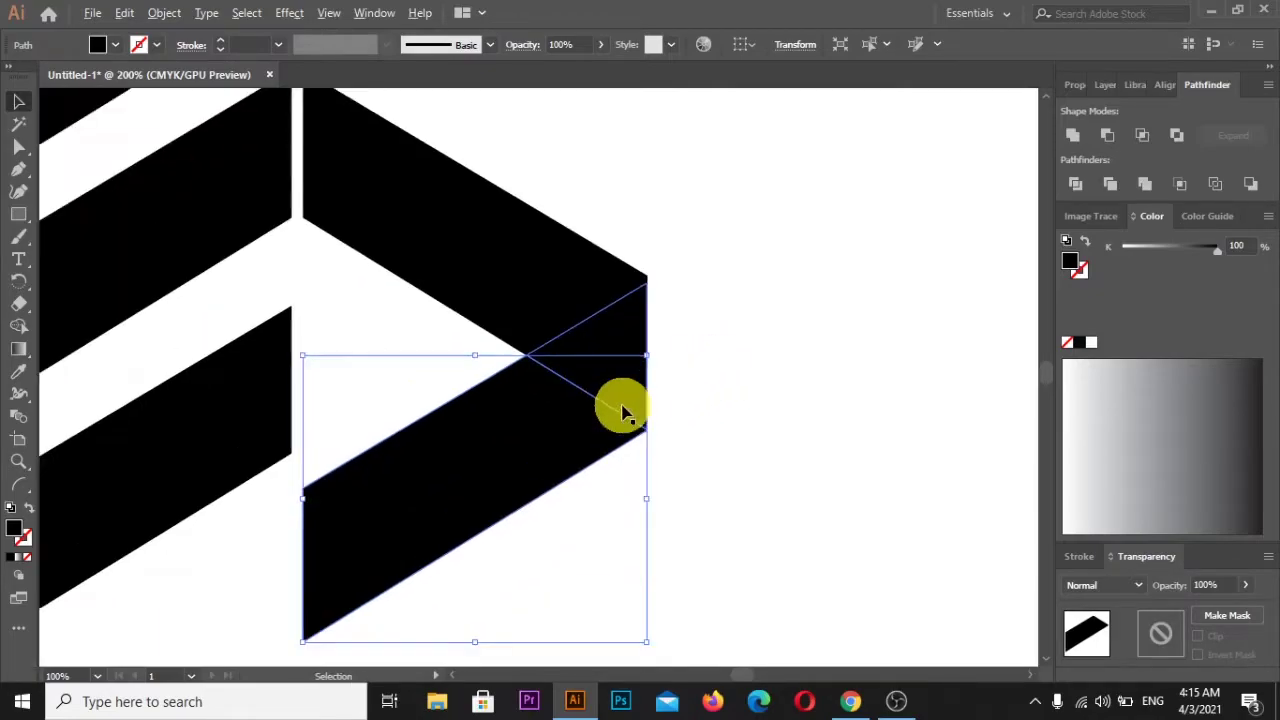
alt+scroll(622, 410, up, 1)
click(793, 428)
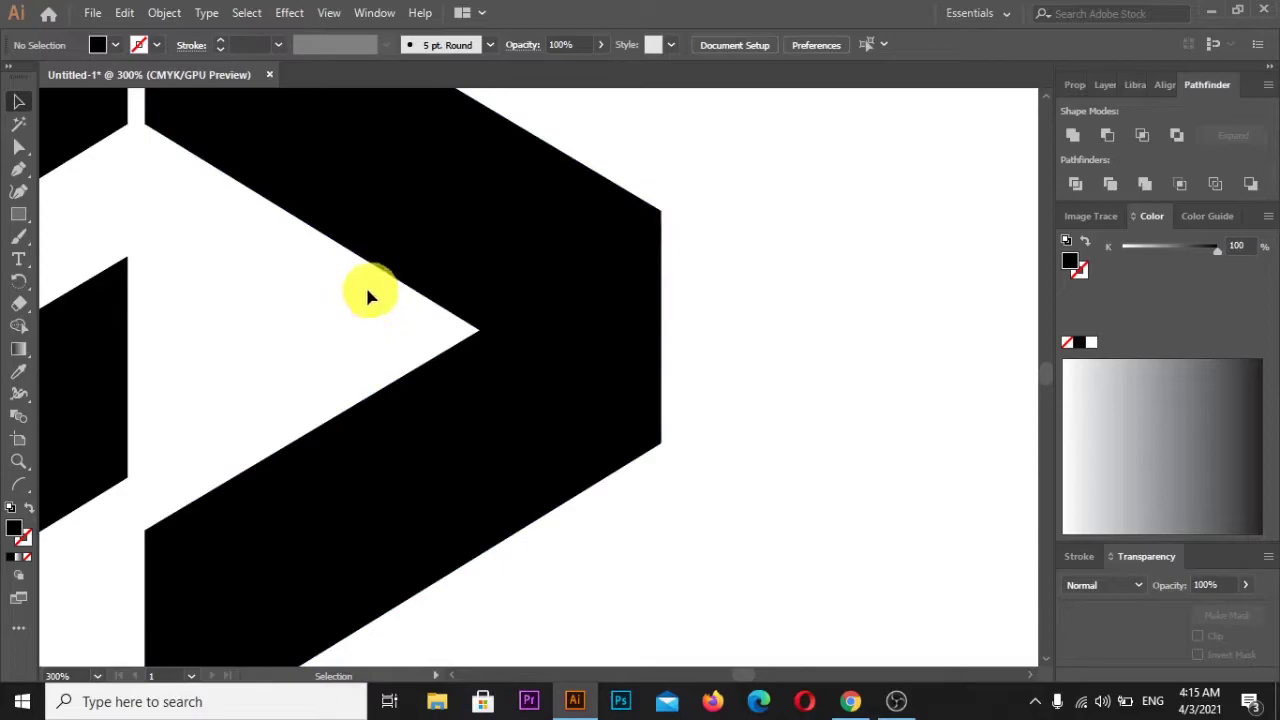
Step: Nudge the lower chevron half left and down until an even gap appears
click(497, 386)
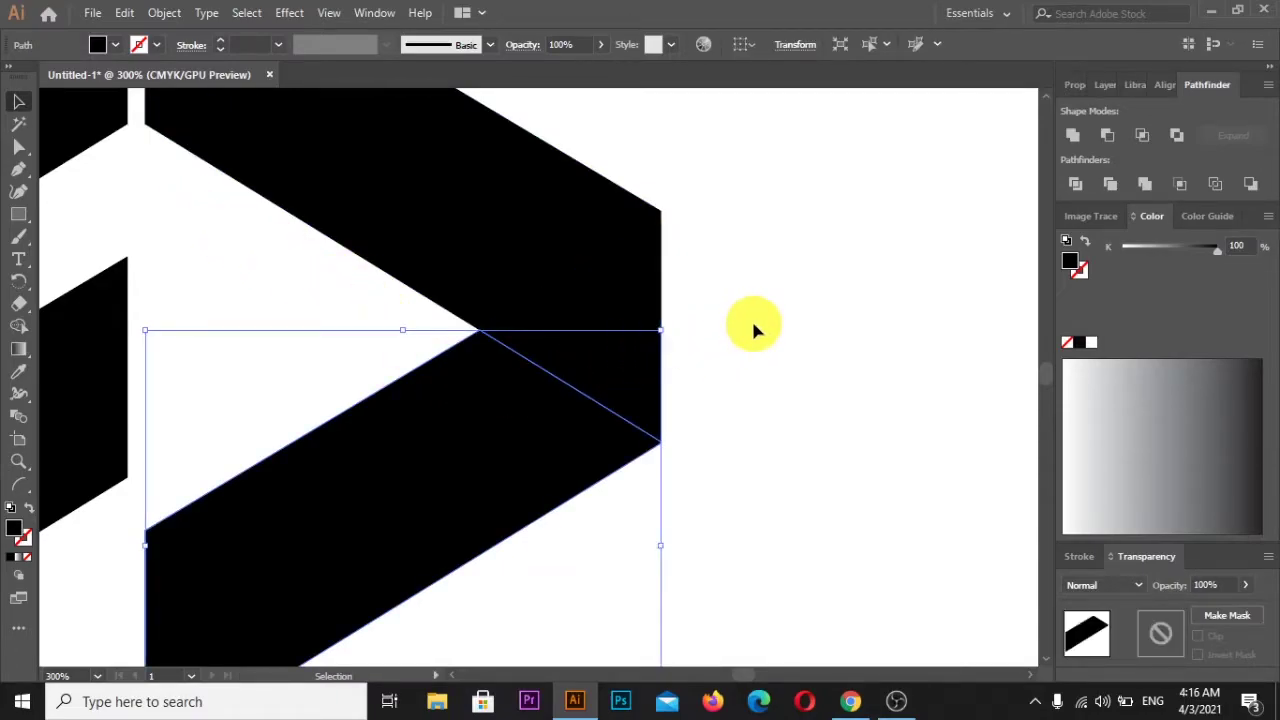
key(Left)
key(Down)
key(Left)
key(Down)
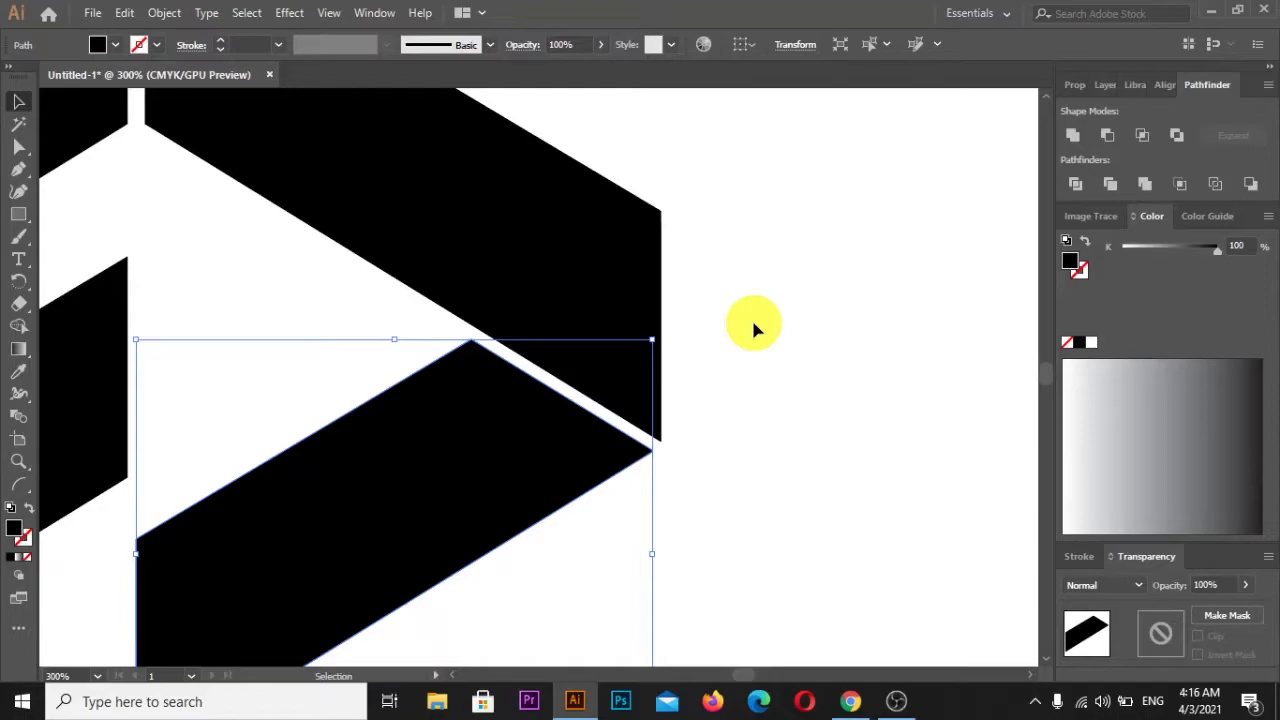
key(Right)
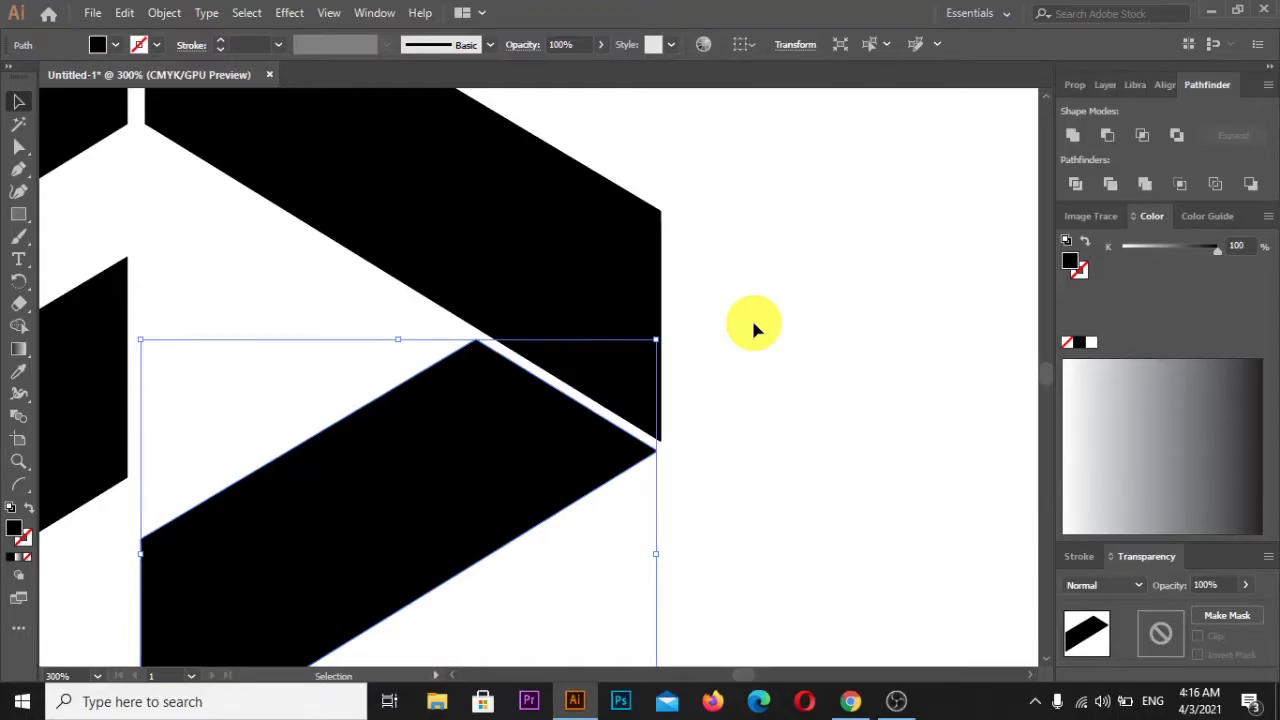
key(Down)
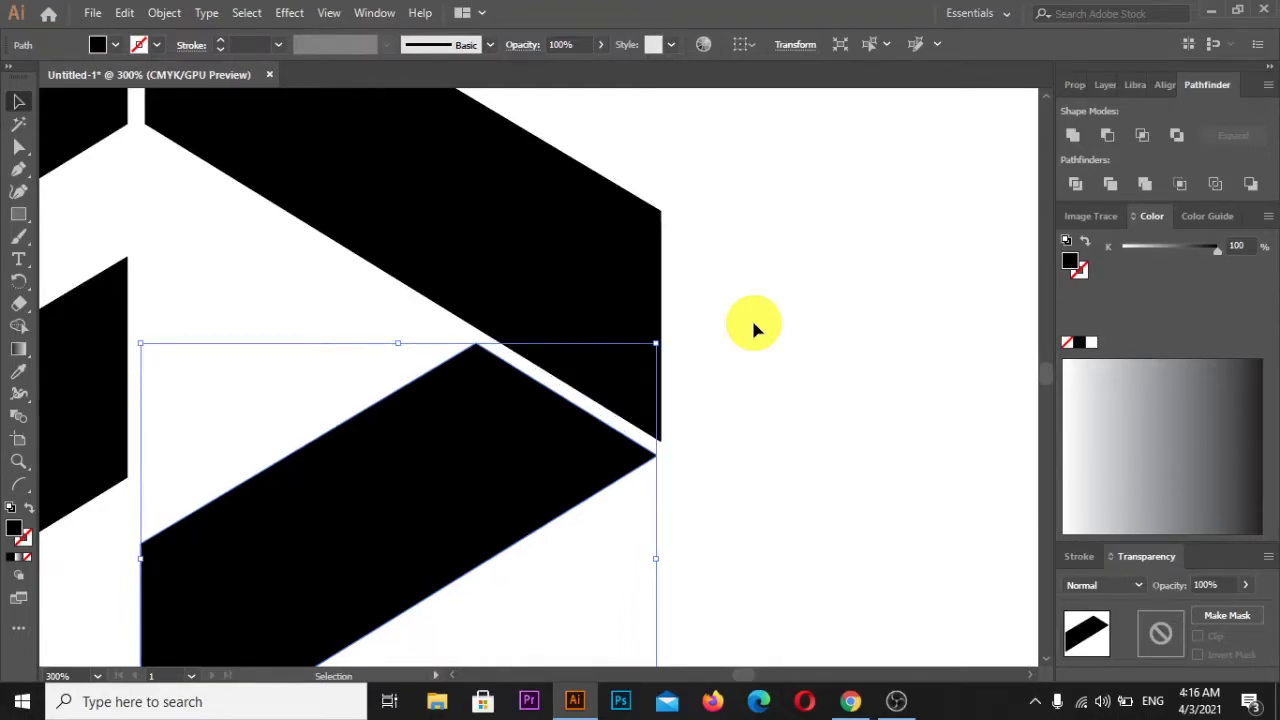
click(753, 324)
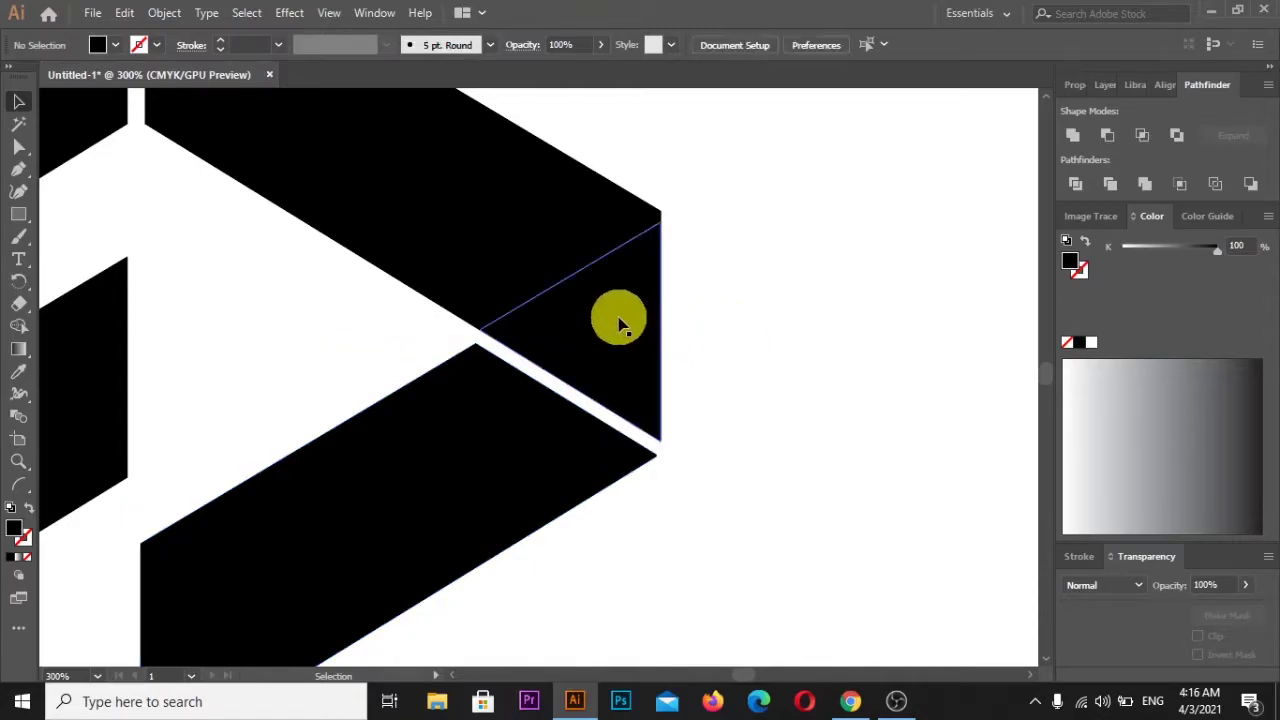
Step: Zoom out to the whole artboard and select the lower chevron half beside the gap
scroll(617, 321, down, 2)
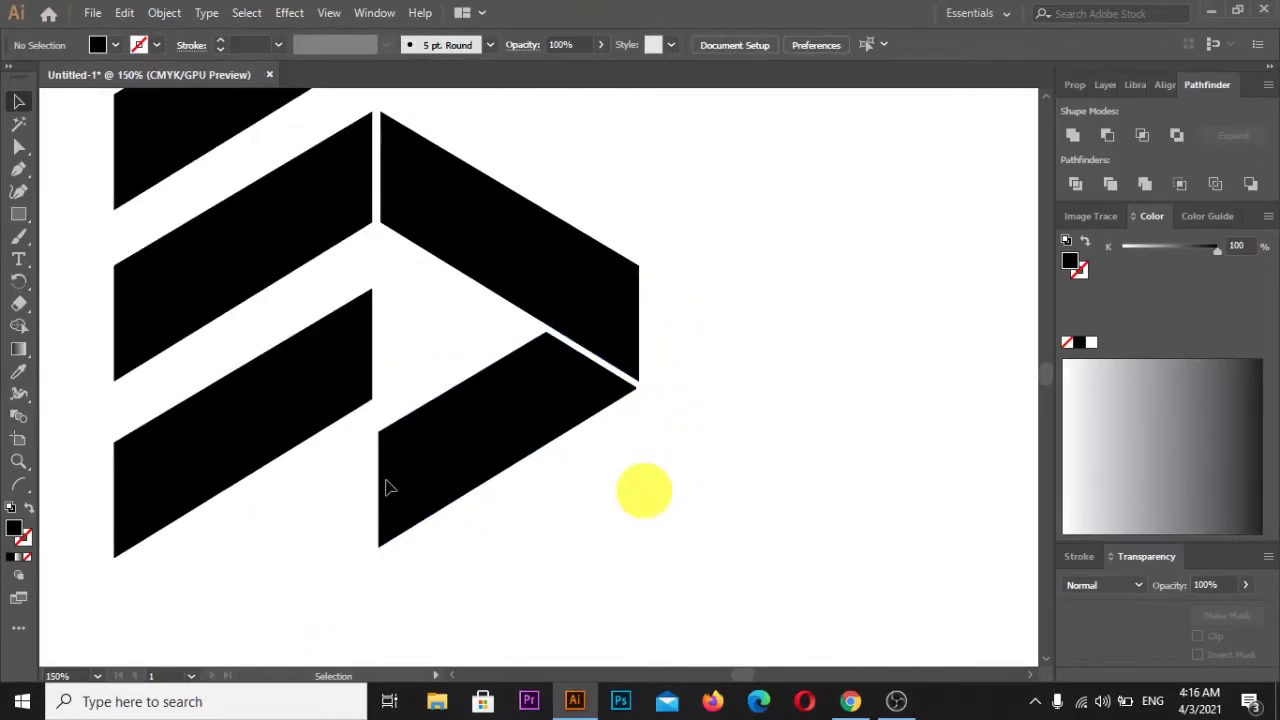
scroll(600, 490, down, 2)
scroll(370, 445, up, 4)
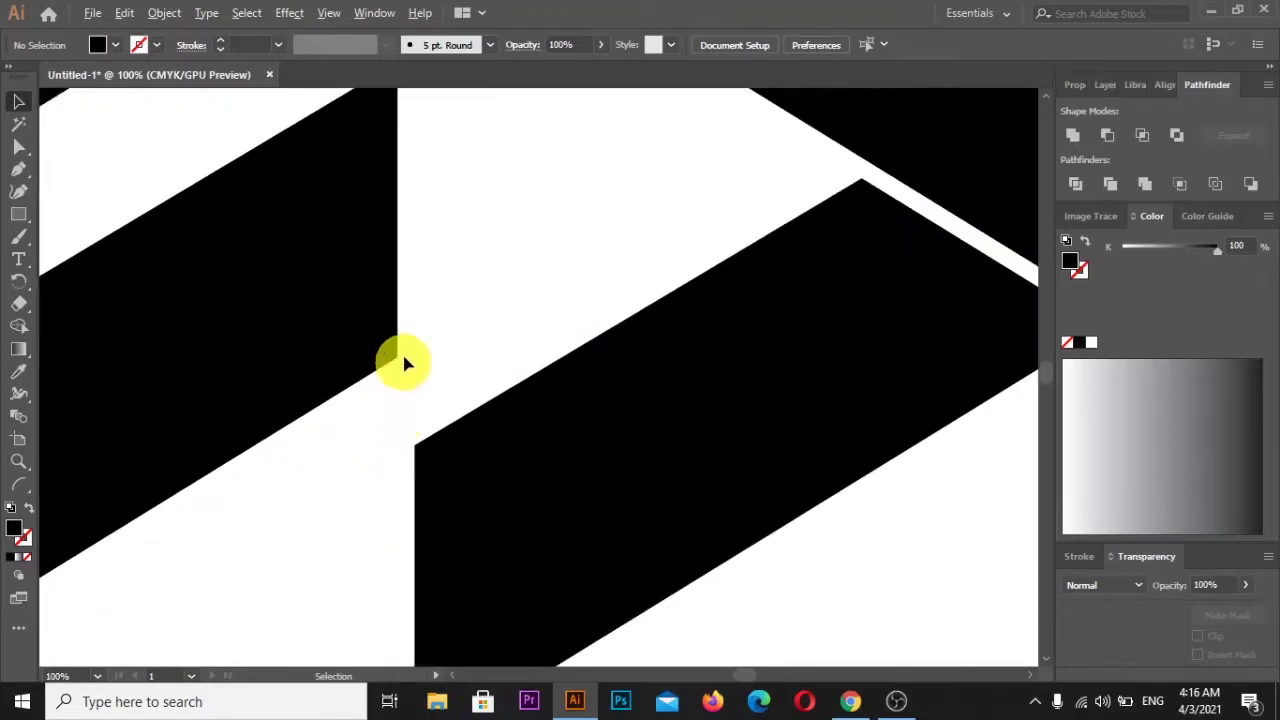
click(424, 450)
key(ctrl+shift+a)
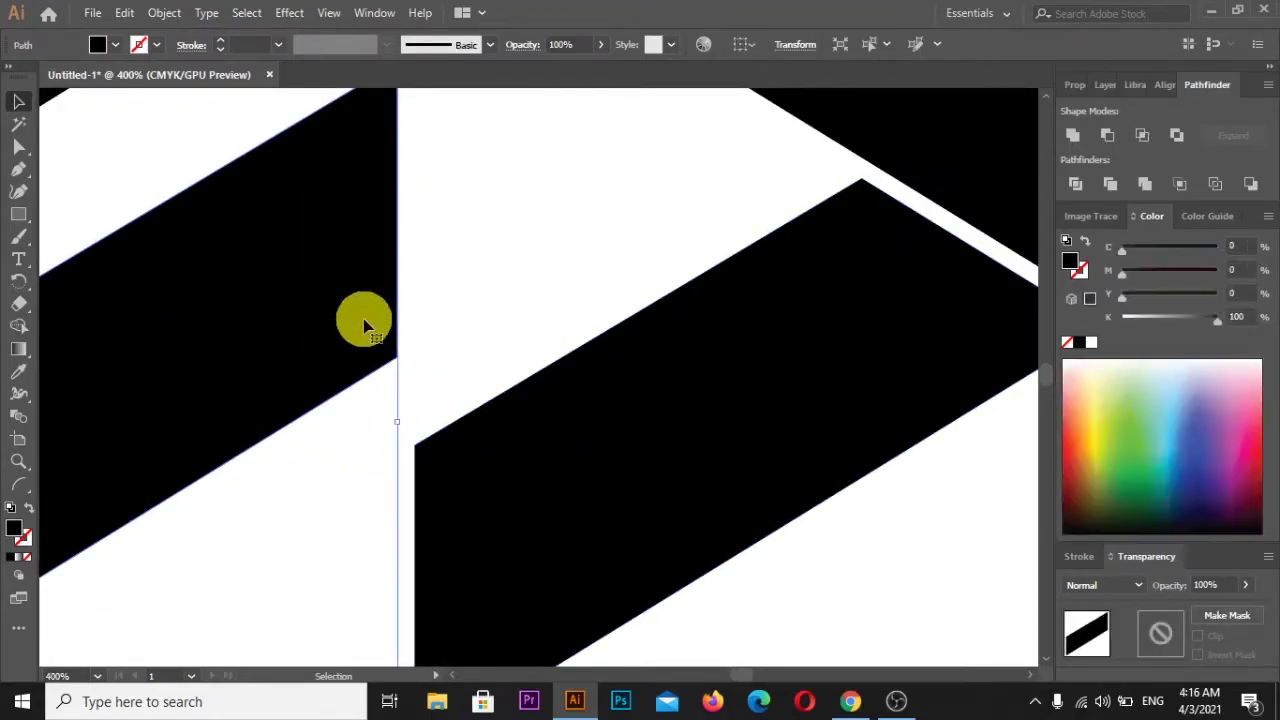
click(494, 443)
scroll(493, 447, down, 1)
scroll(494, 448, down, 1)
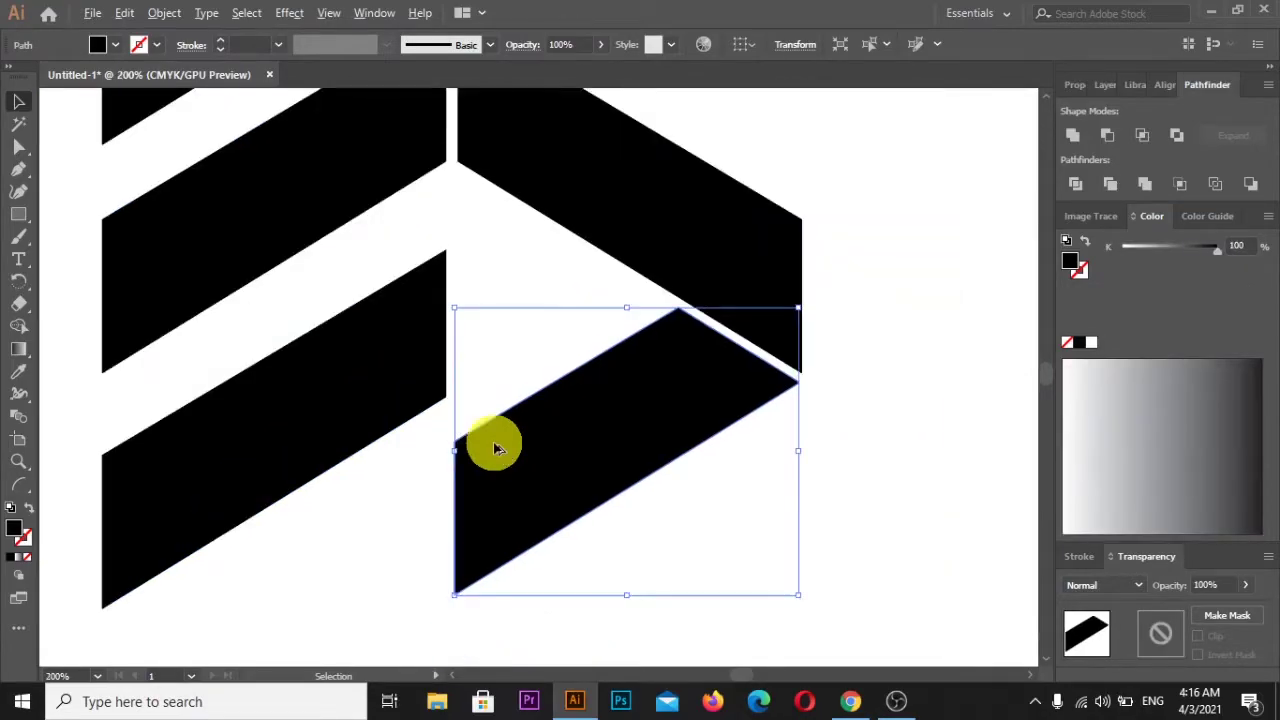
scroll(494, 448, down, 1)
click(838, 420)
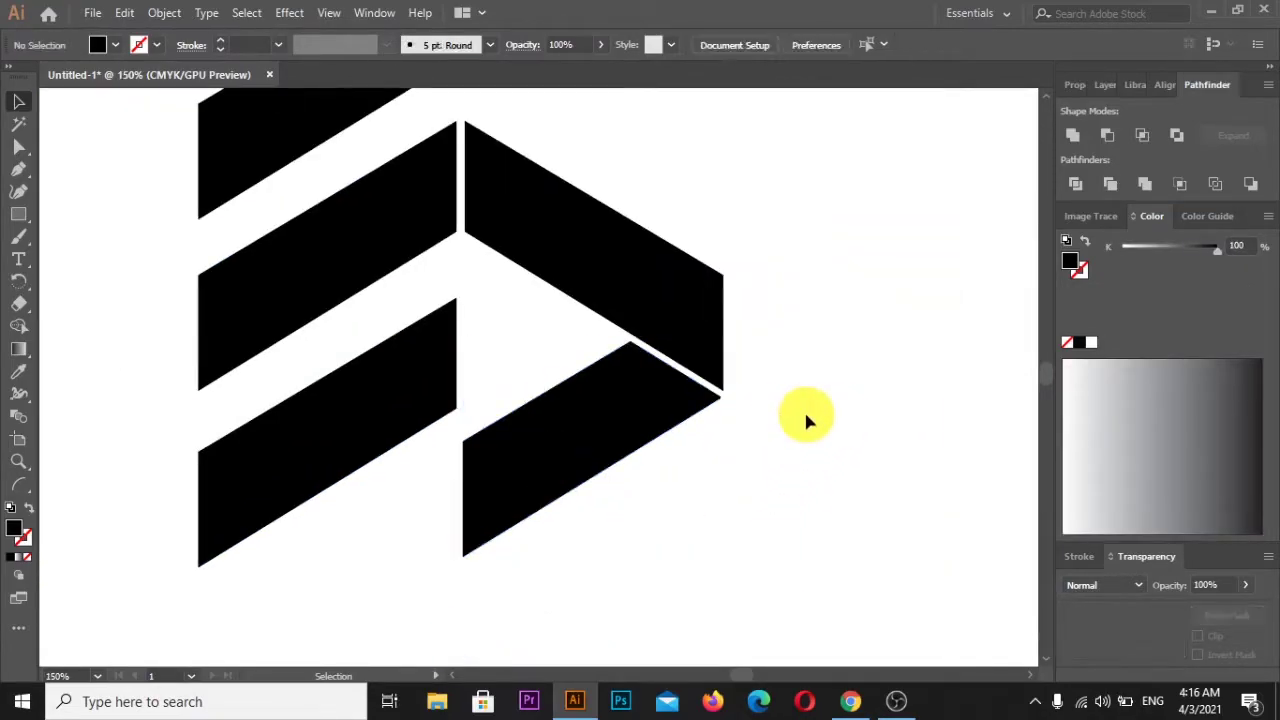
Step: Nudge the lower-right parallelogram until it sits level with the bottom stripe
click(625, 440)
key(Right)
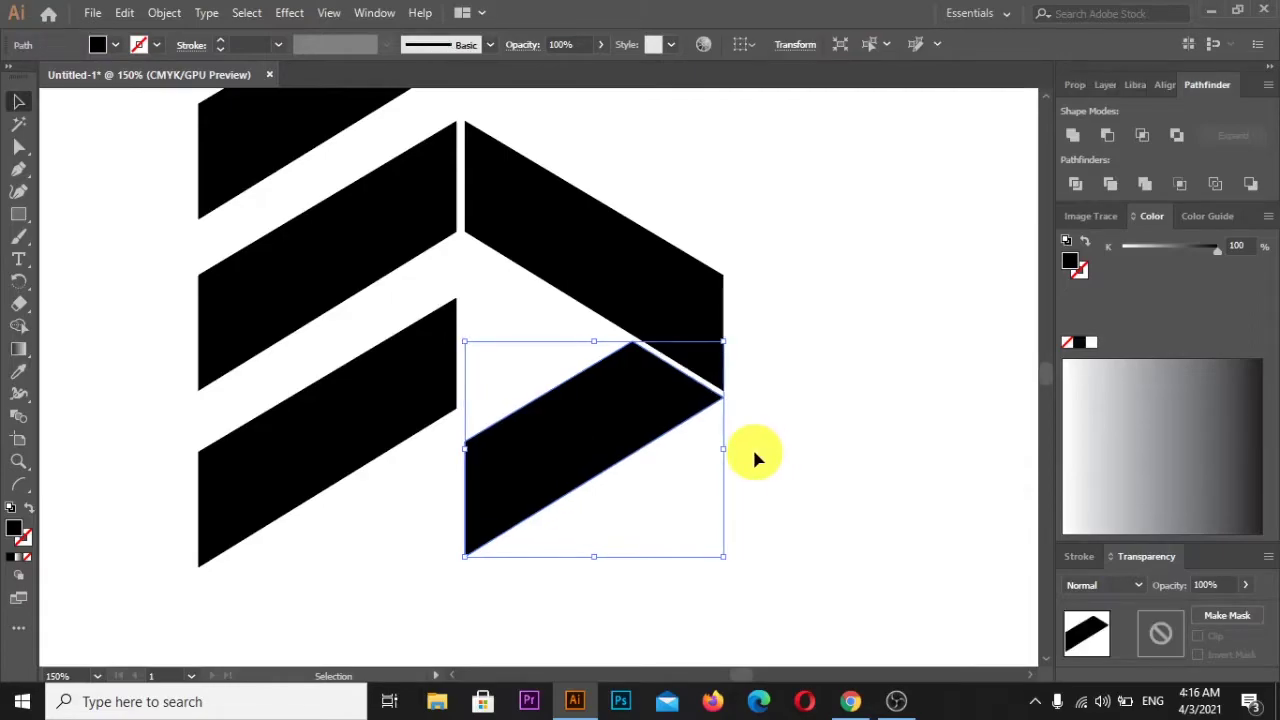
key(Down)
key(Left)
key(Right)
key(Down)
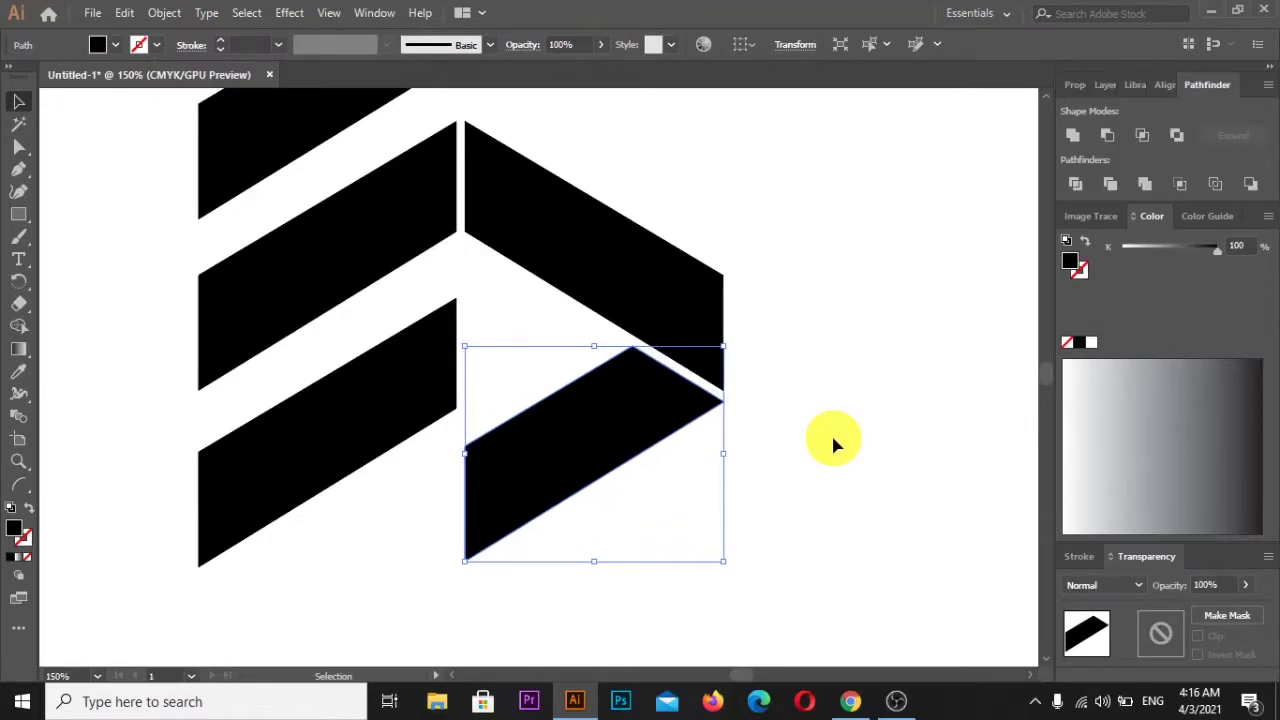
key(Up)
key(Right)
key(Left)
key(Right)
key(Down)
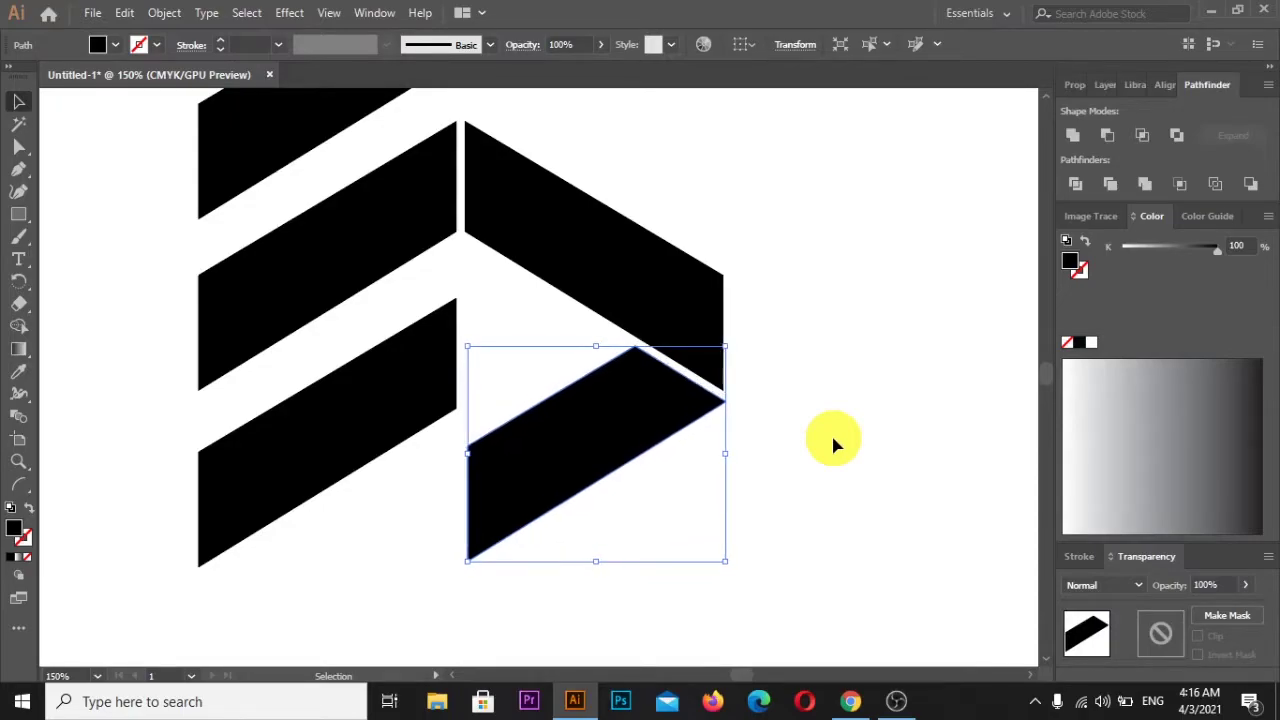
click(831, 432)
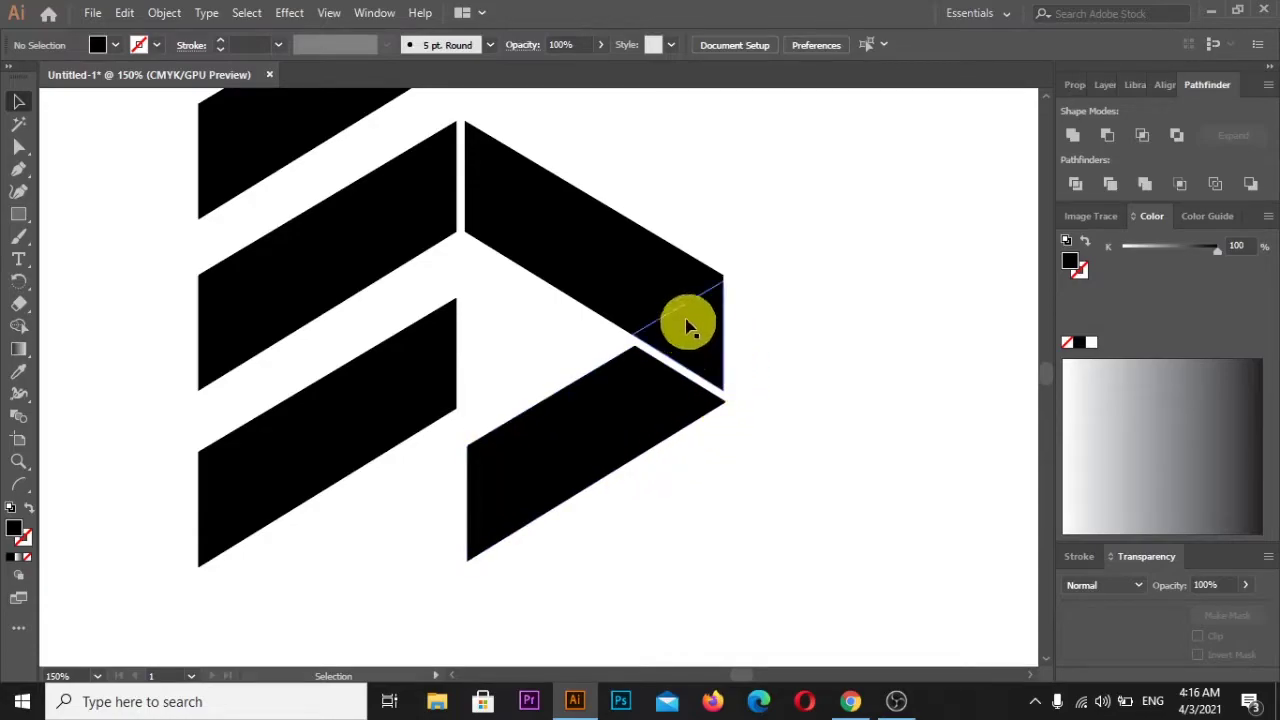
Step: Shift the upper chevron half slightly right
drag(652, 170, 752, 330)
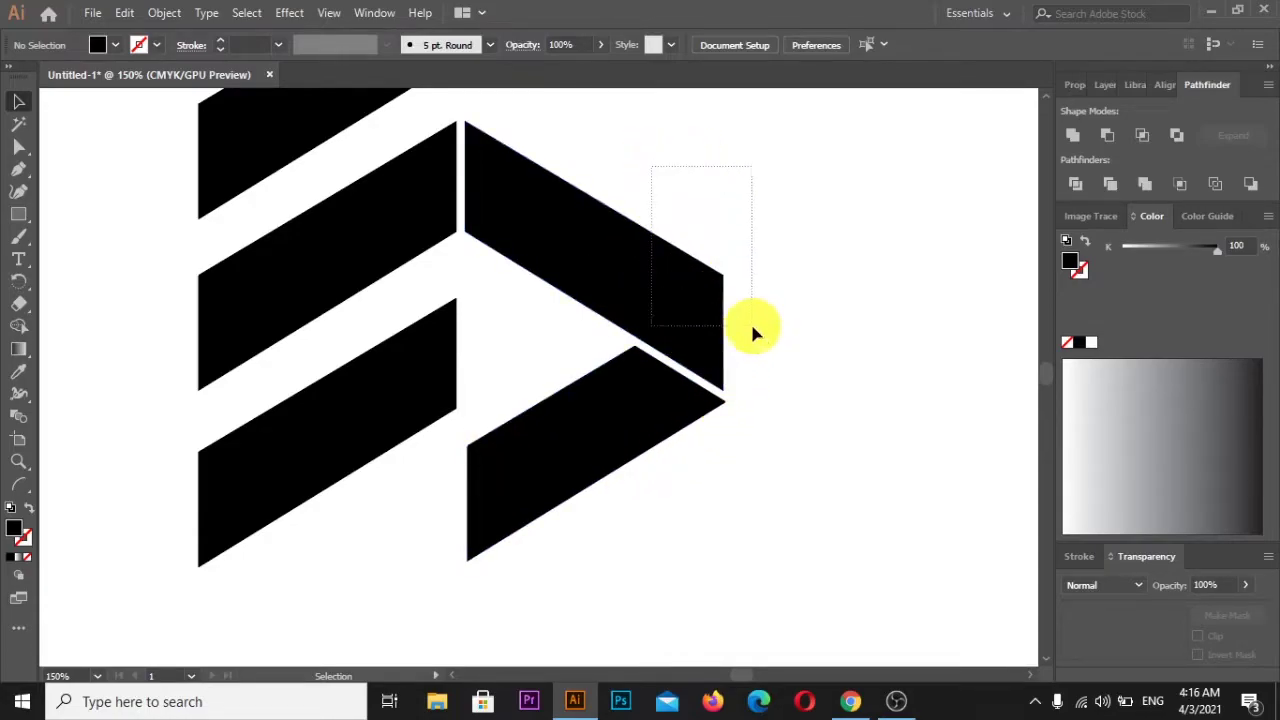
key(Right)
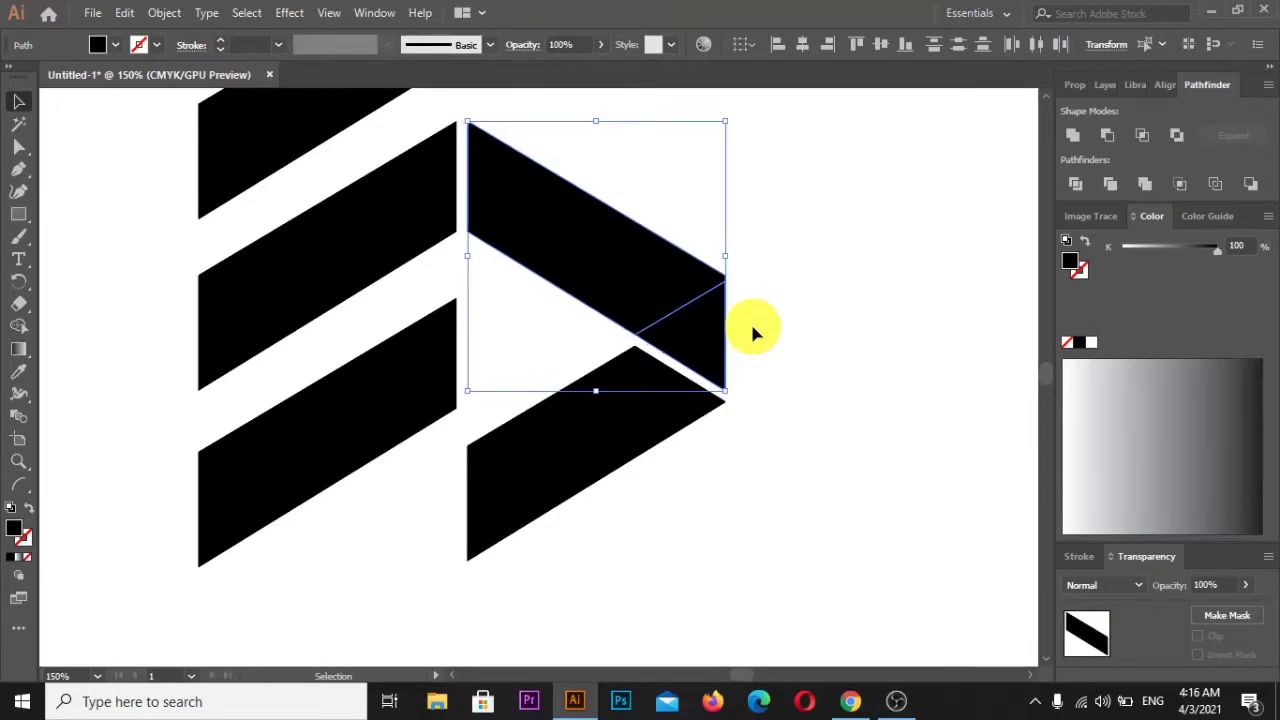
click(748, 320)
Step: Drag the lower-right parallelogram's lower-left corner downward to reshape it
scroll(760, 250, up, 1)
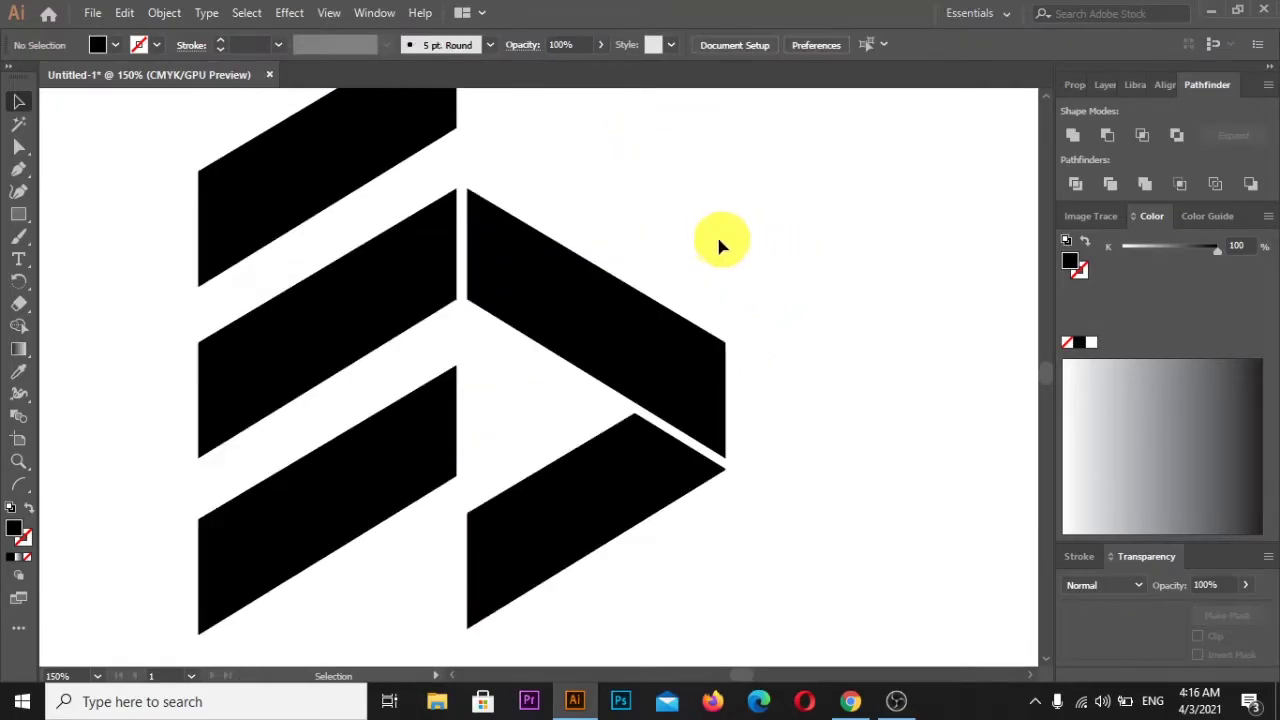
scroll(722, 240, up, 1)
scroll(630, 322, down, 1)
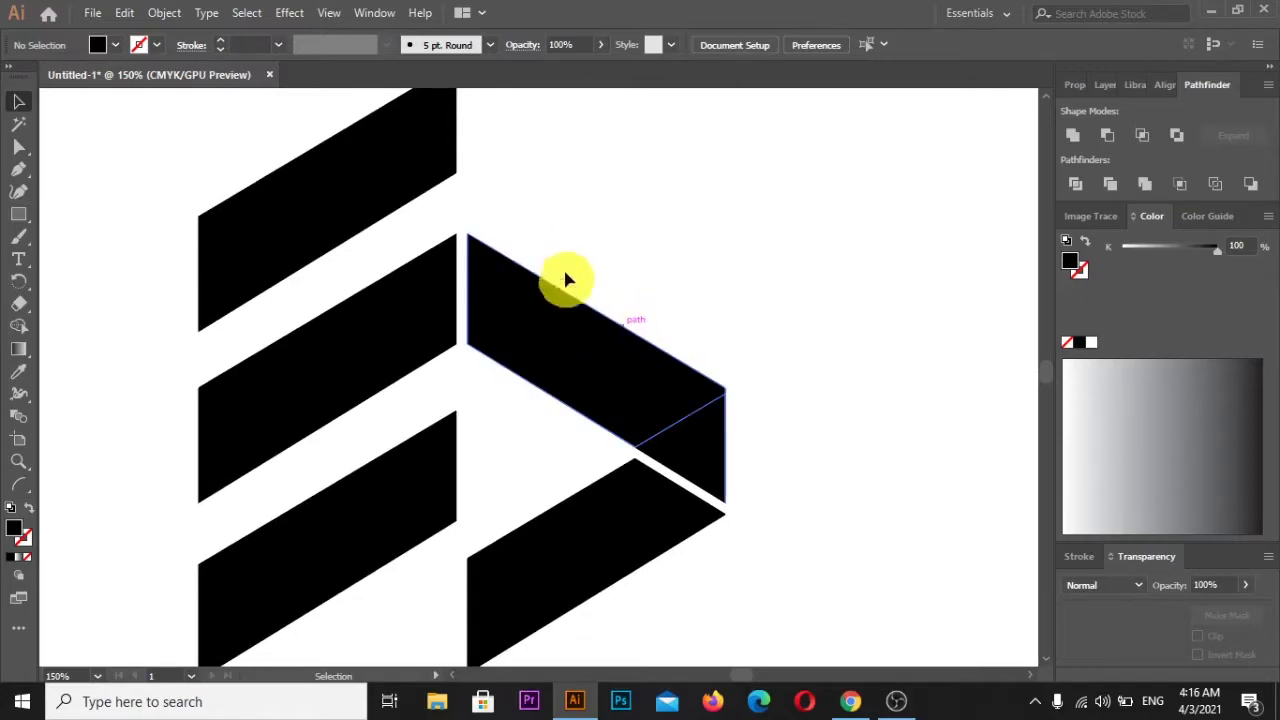
scroll(708, 274, down, 1)
scroll(680, 266, down, 1)
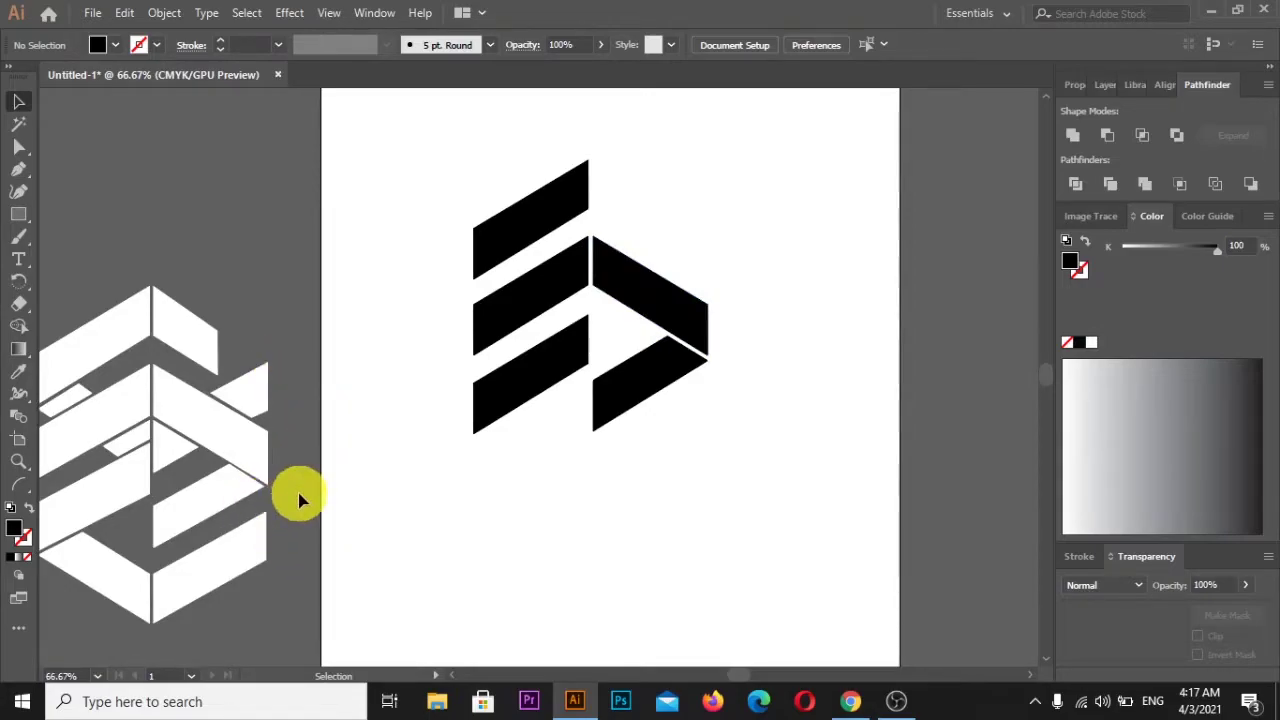
scroll(300, 500, left, 1)
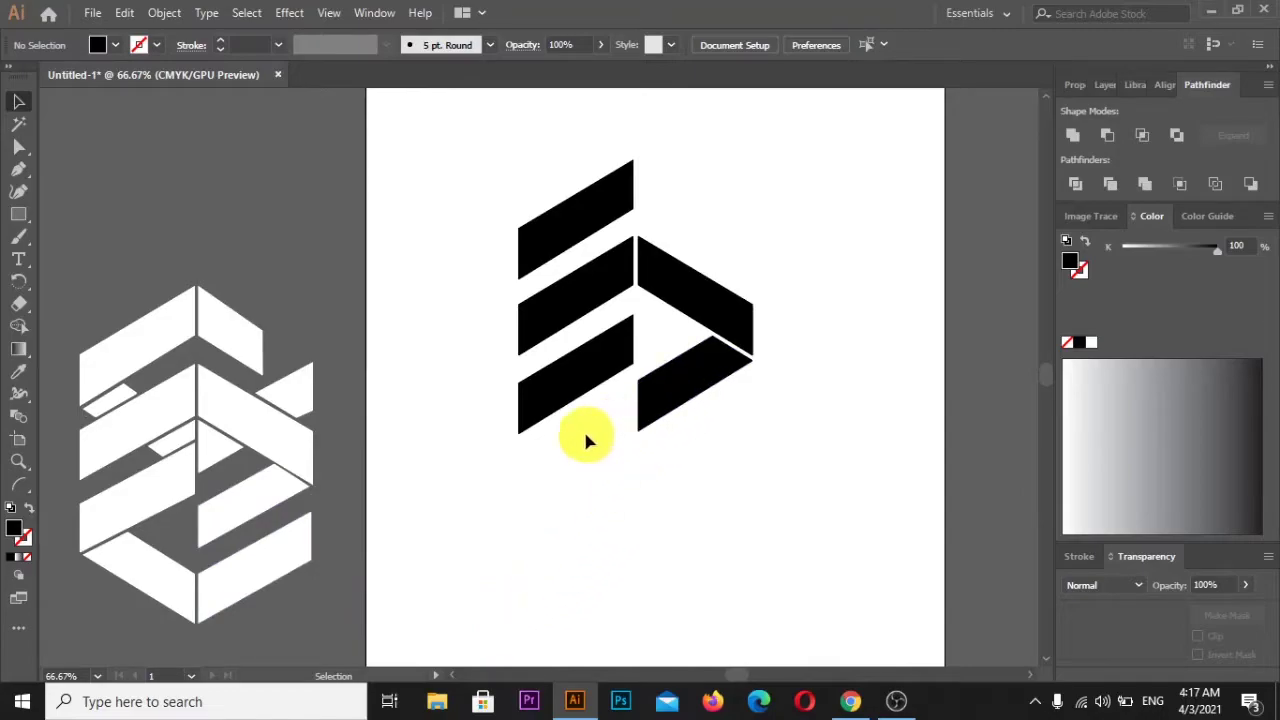
drag(666, 400, 663, 428)
click(680, 385)
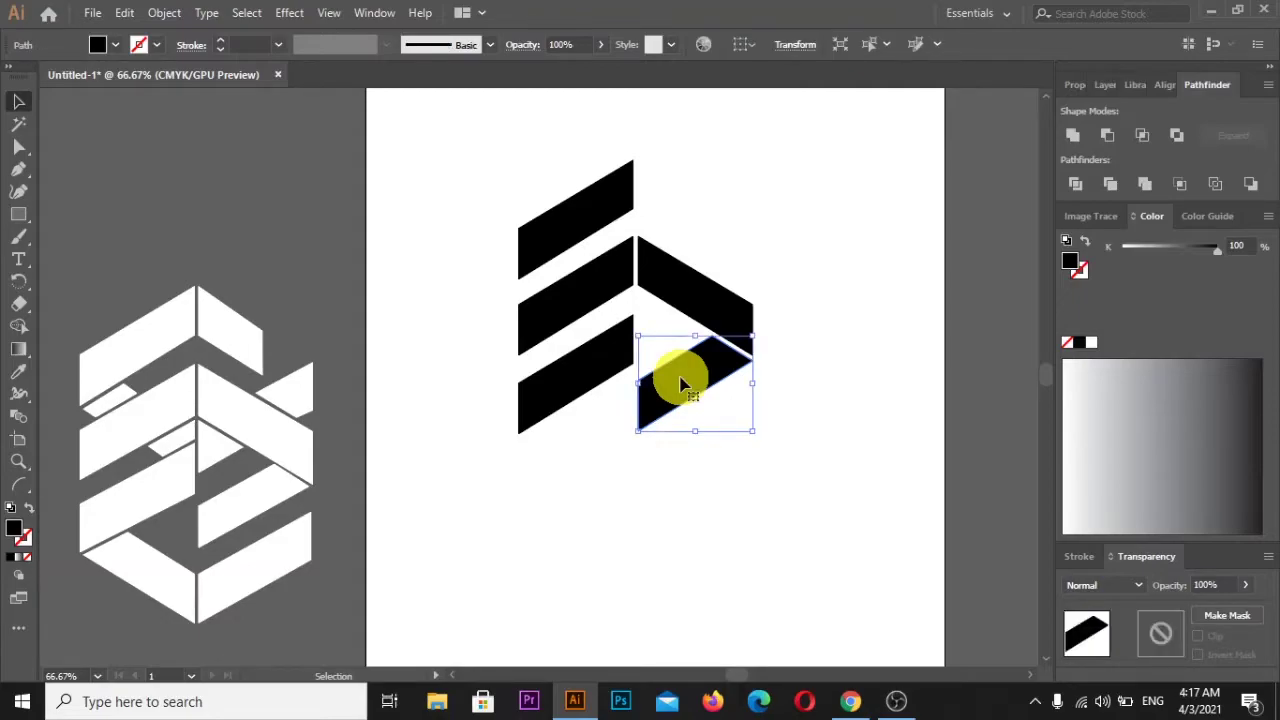
Step: Reflect a vertical copy of the lower-right parallelogram and nudge it beneath the bottom-left stripe
right_click(680, 385)
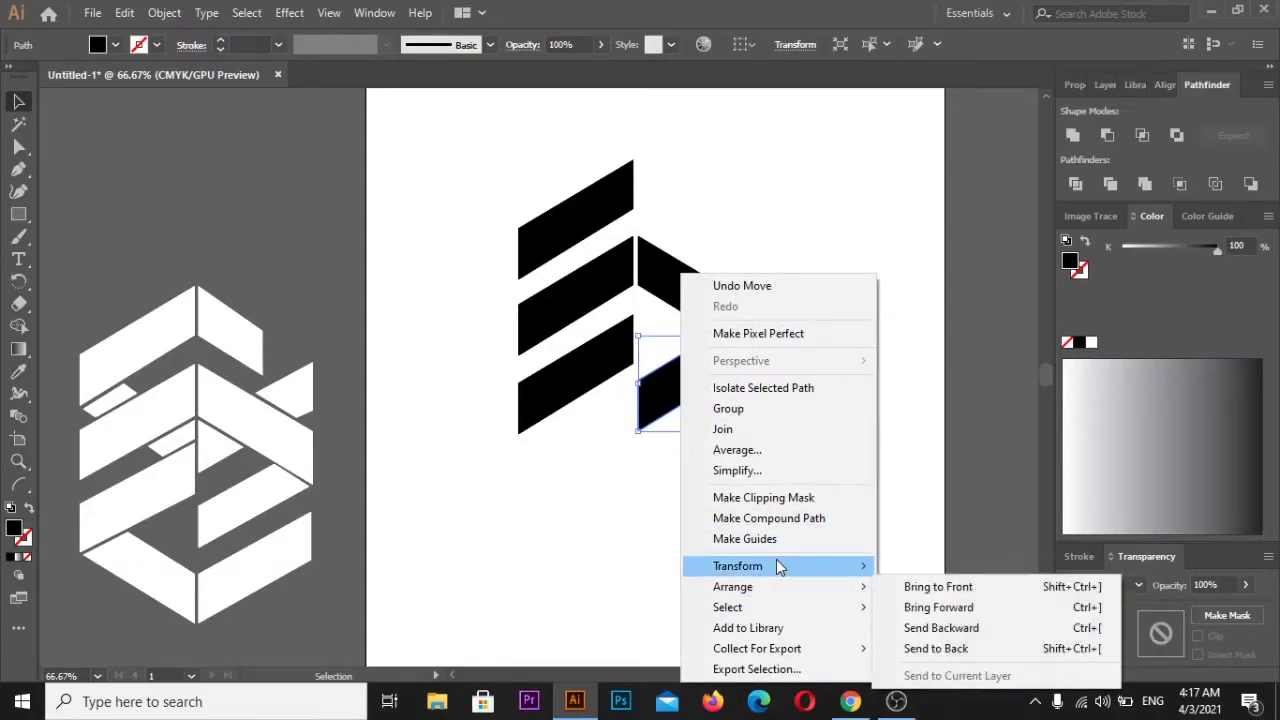
mouse_move(740, 566)
click(949, 474)
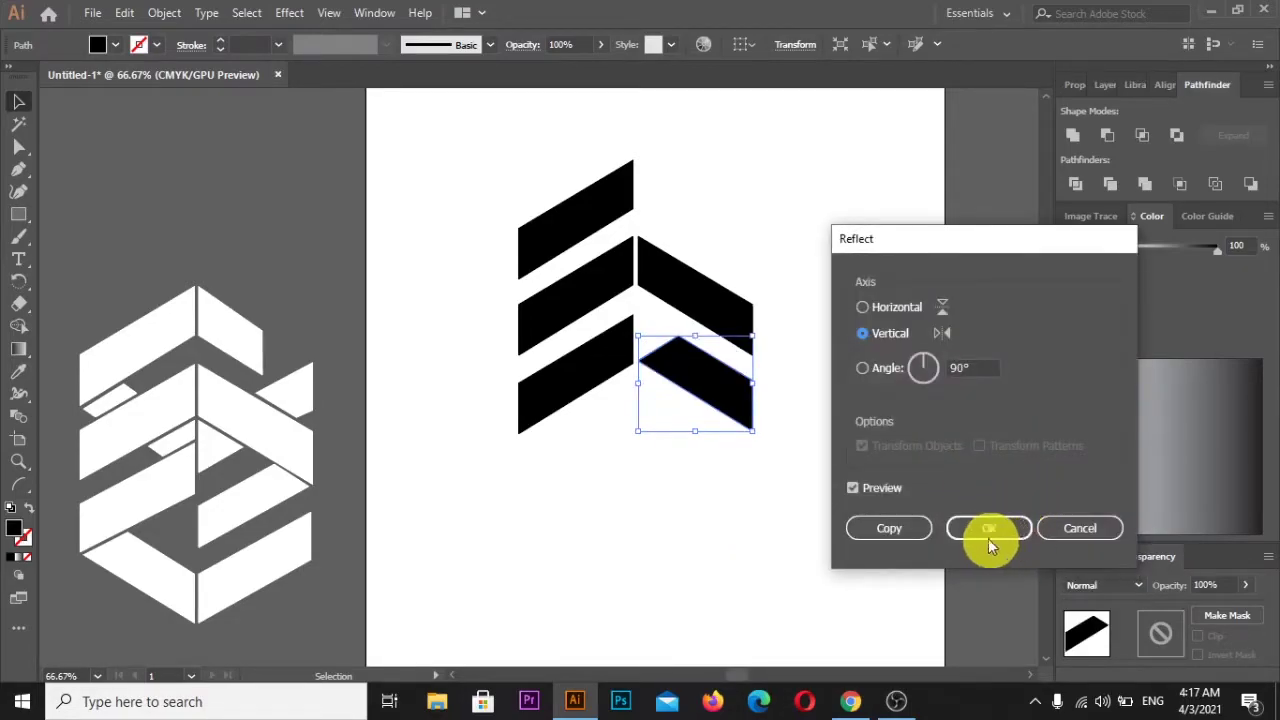
click(910, 532)
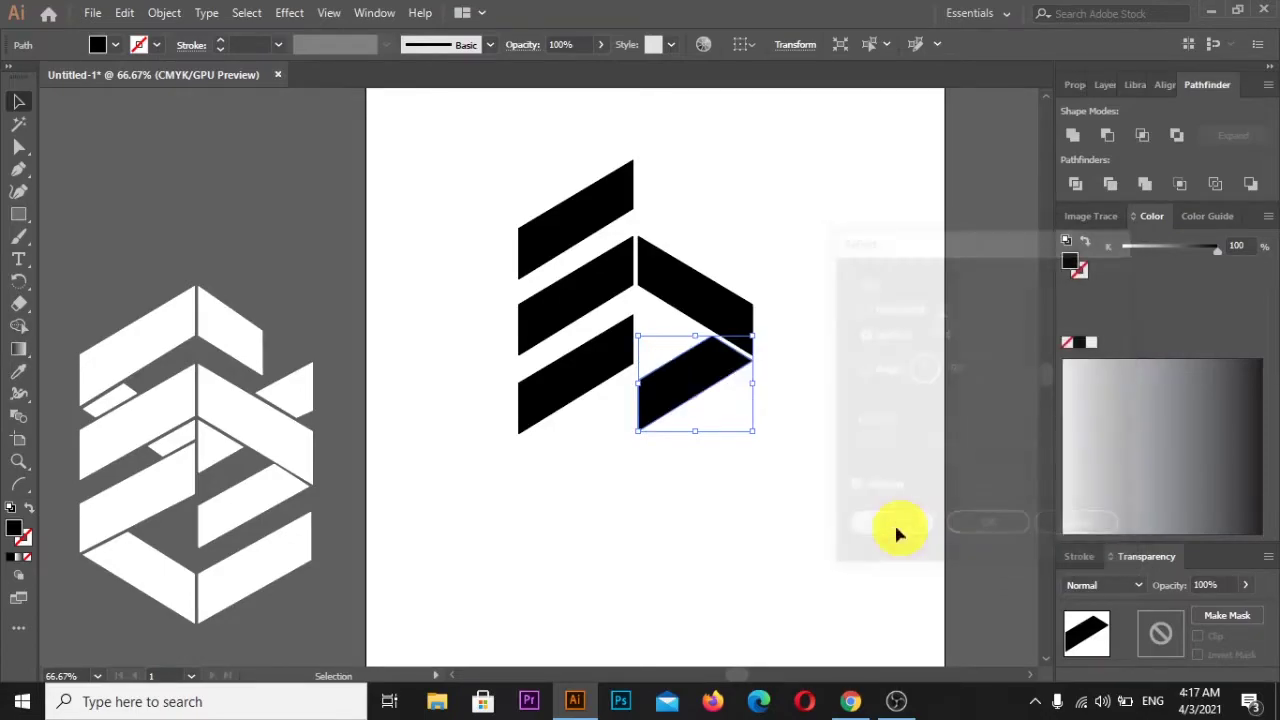
drag(718, 402, 606, 468)
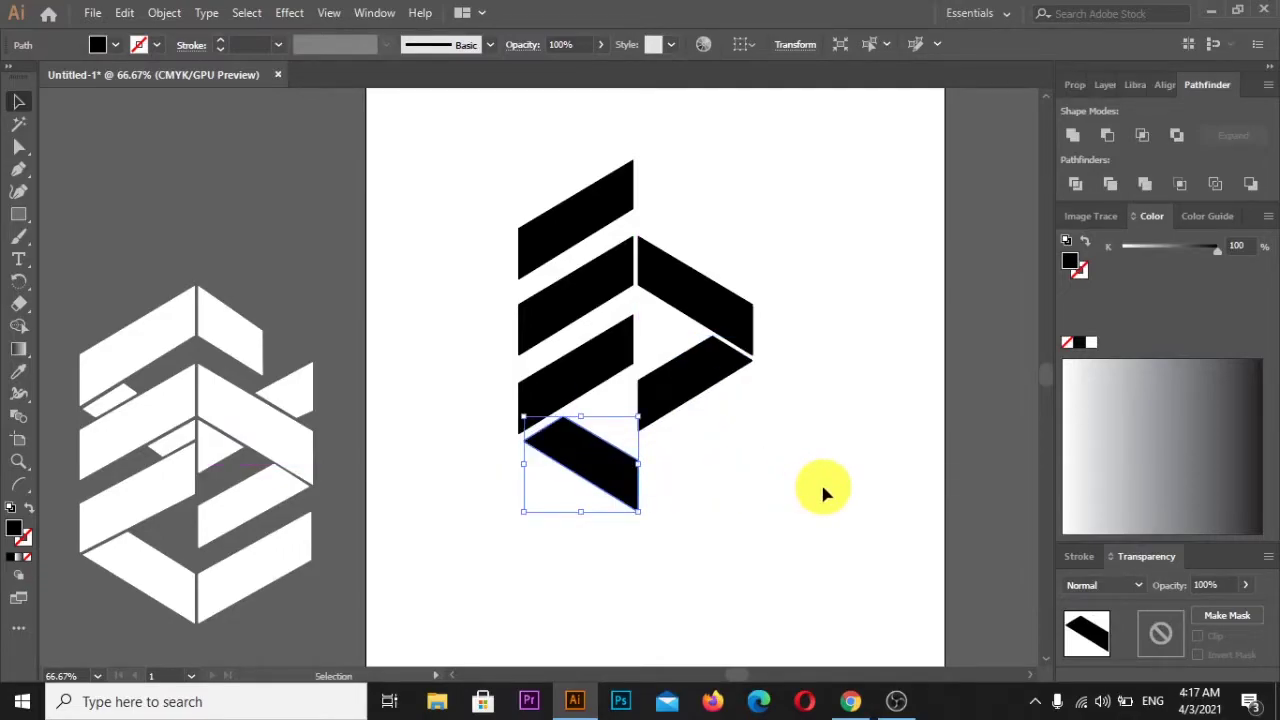
key(Left)
key(Left)
key(Left)
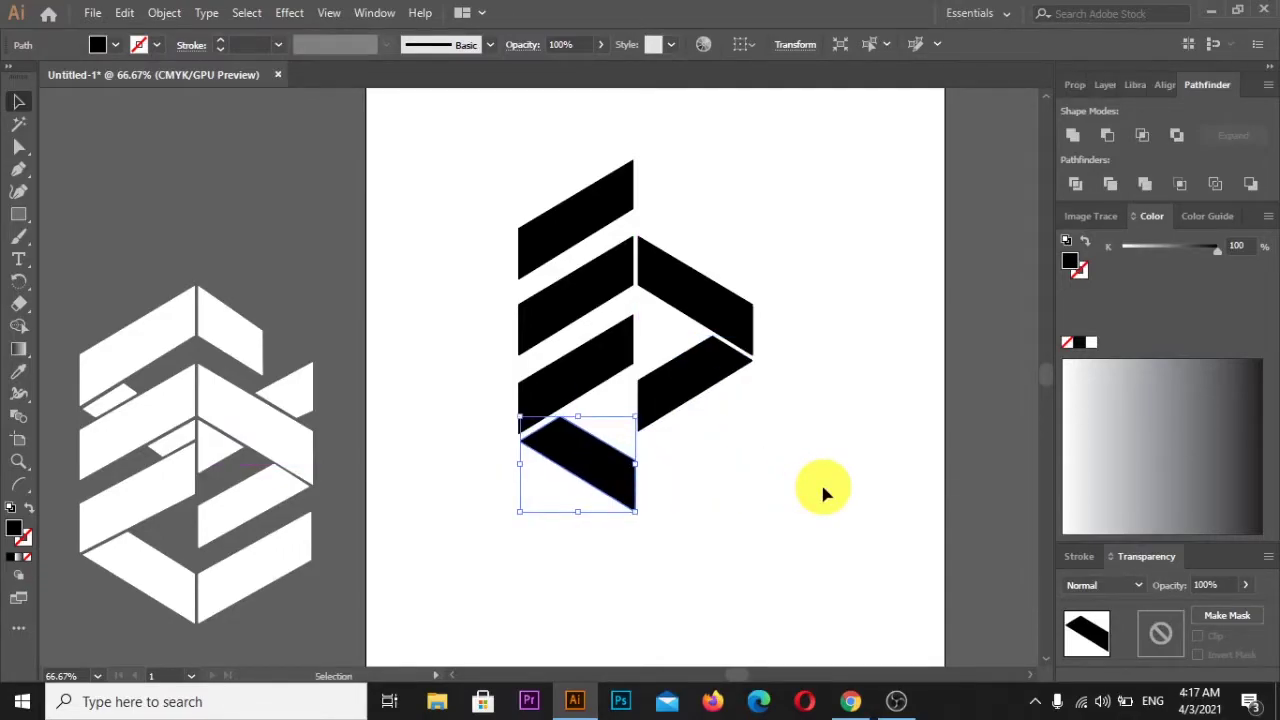
key(Left)
key(Left)
key(Up)
key(Up)
key(Up)
key(Up)
key(Up)
click(823, 492)
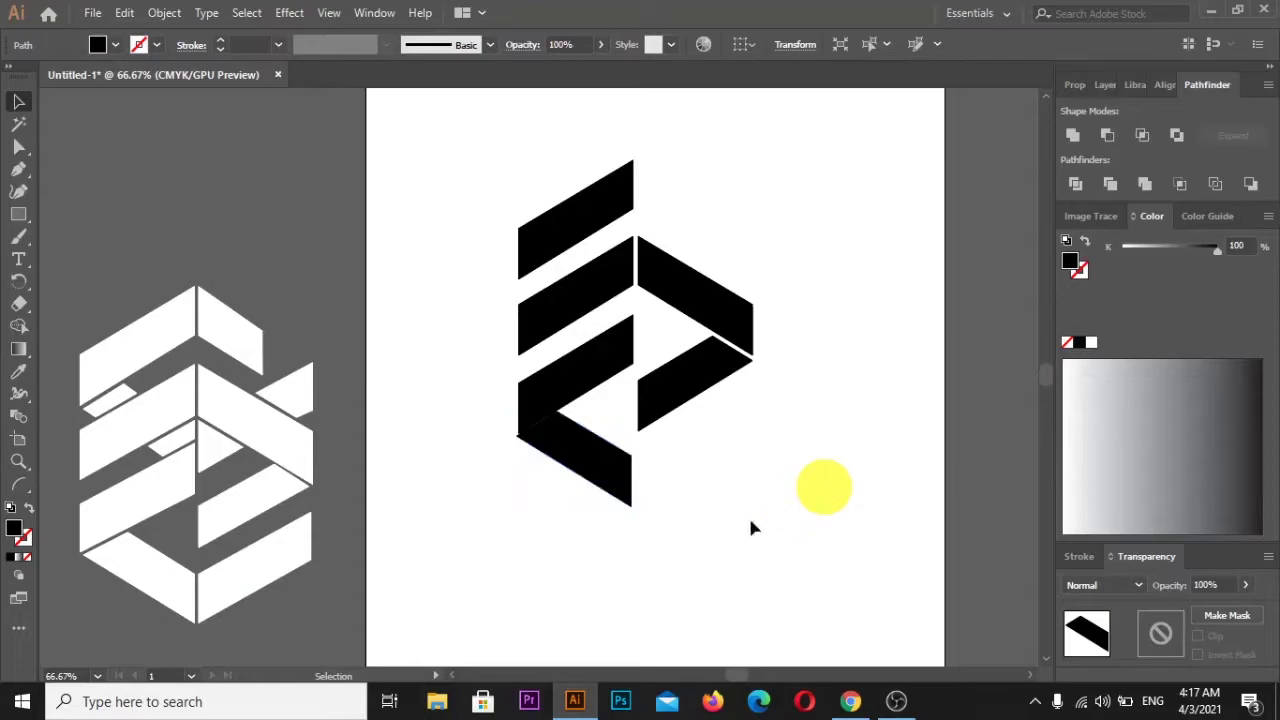
scroll(537, 480, up, 1)
Step: Zoom in and nudge the bottom parallelogram up and right, then deselect to check
scroll(546, 460, up, 3)
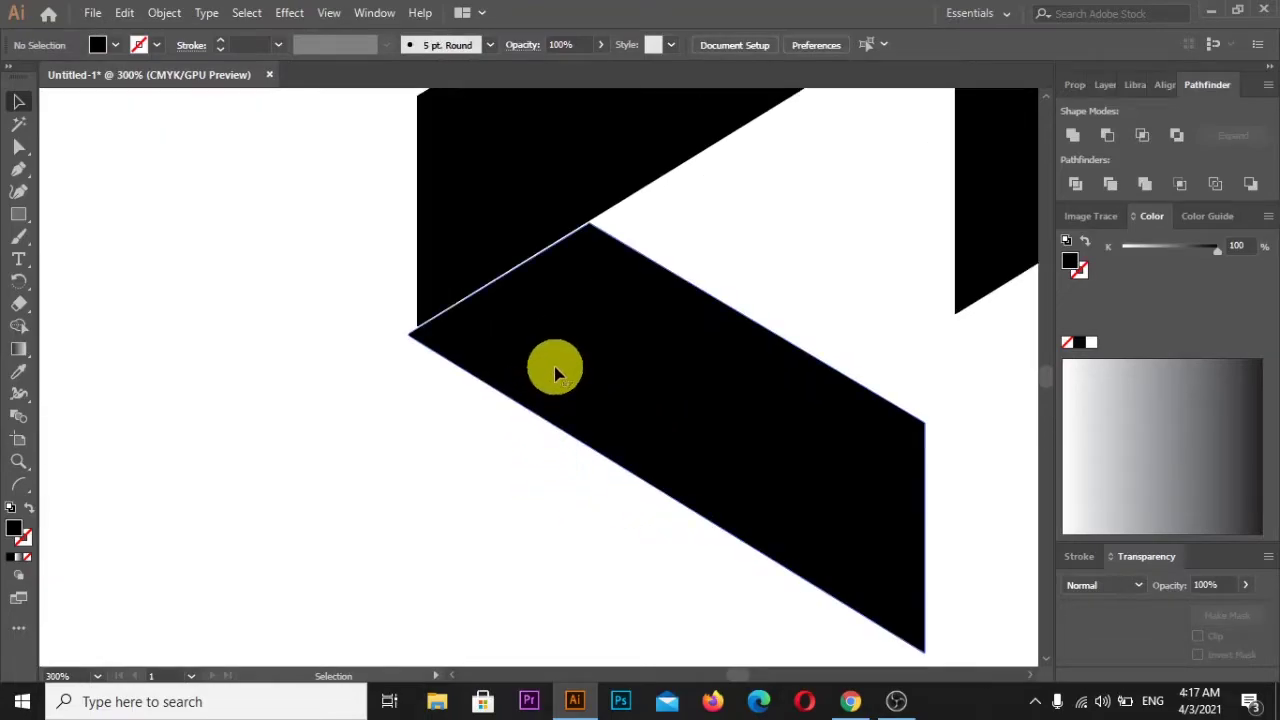
click(556, 372)
key(Up)
key(Right)
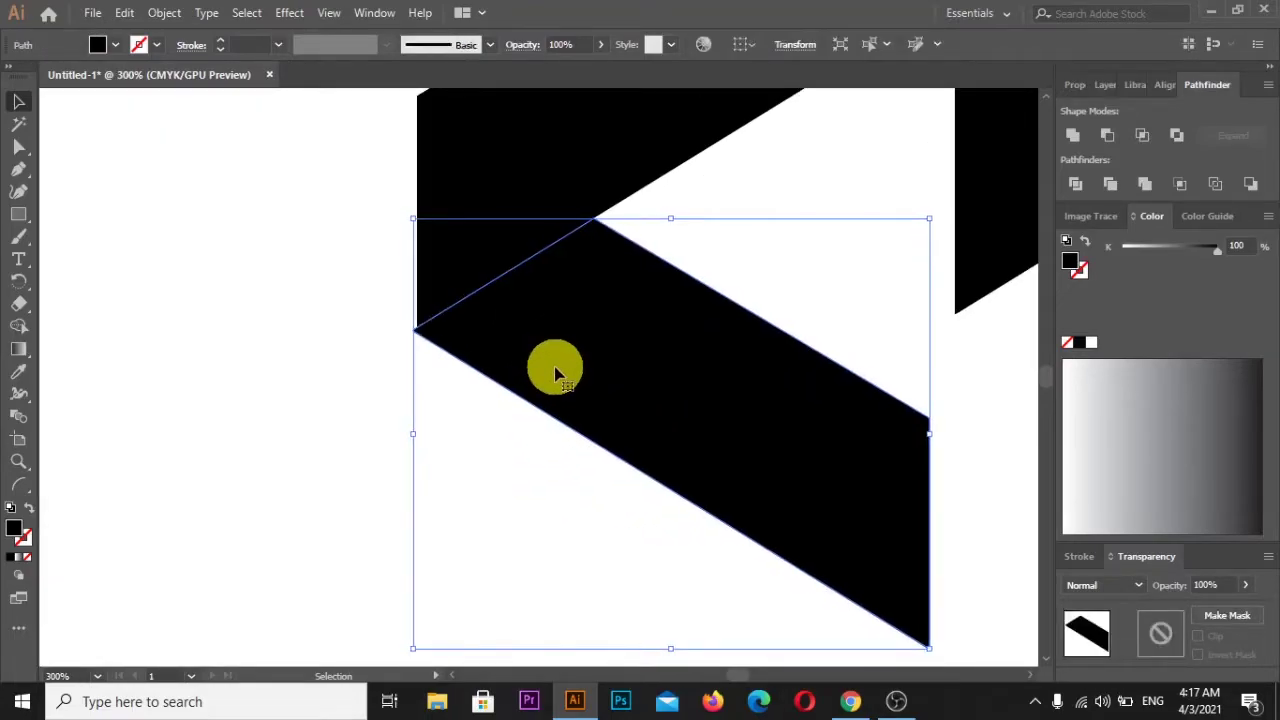
key(Up)
key(Right)
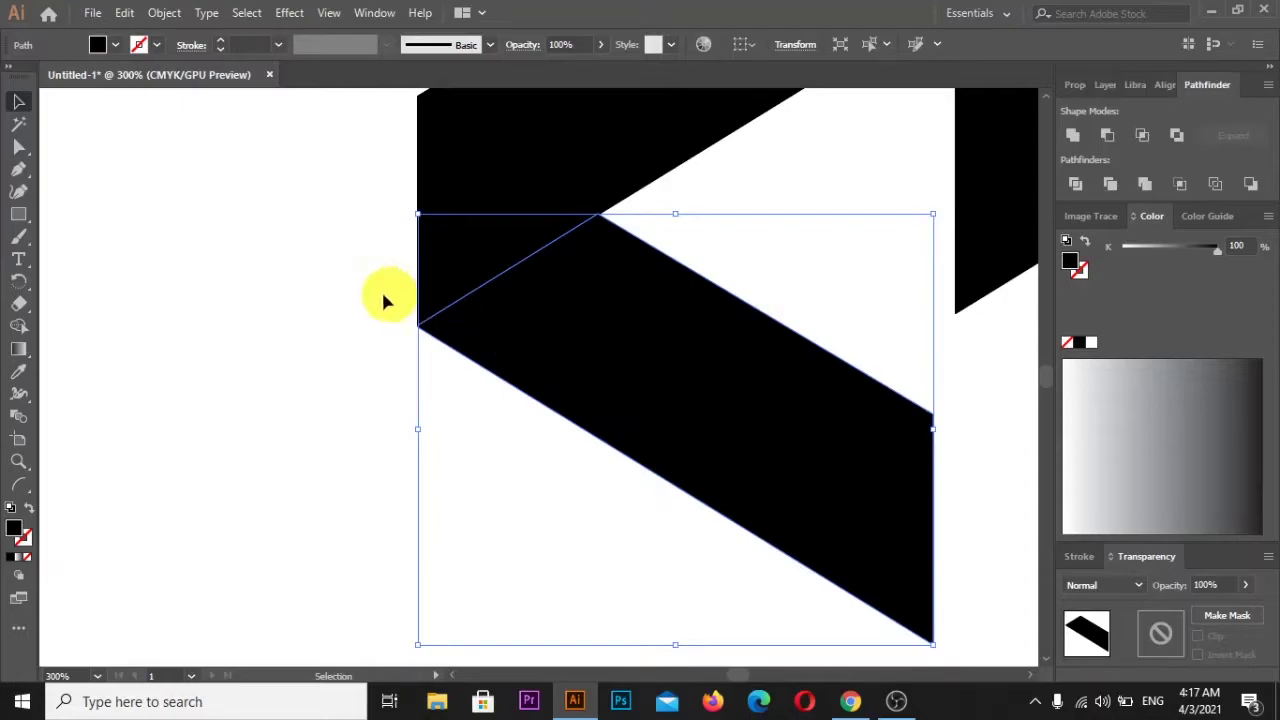
click(333, 289)
Step: Nudge the bottom parallelogram down and sideways until the gap matches the others
click(646, 378)
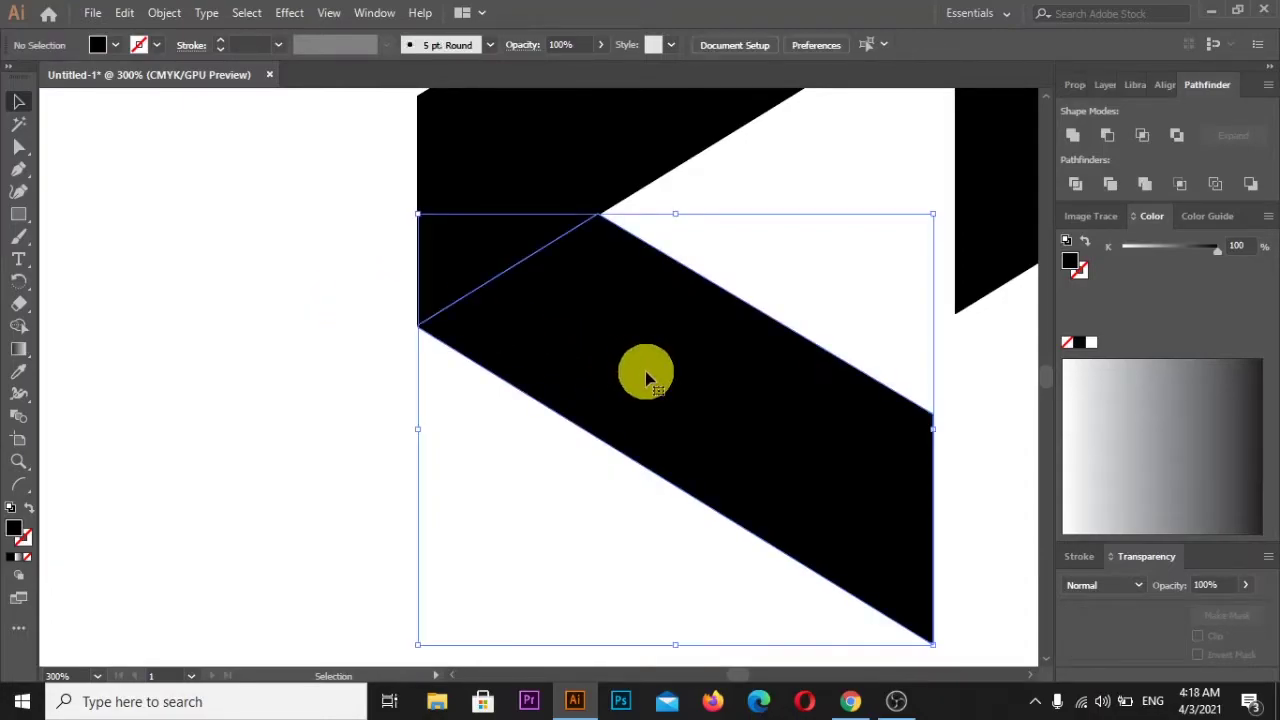
key(Down)
key(Right)
key(Down)
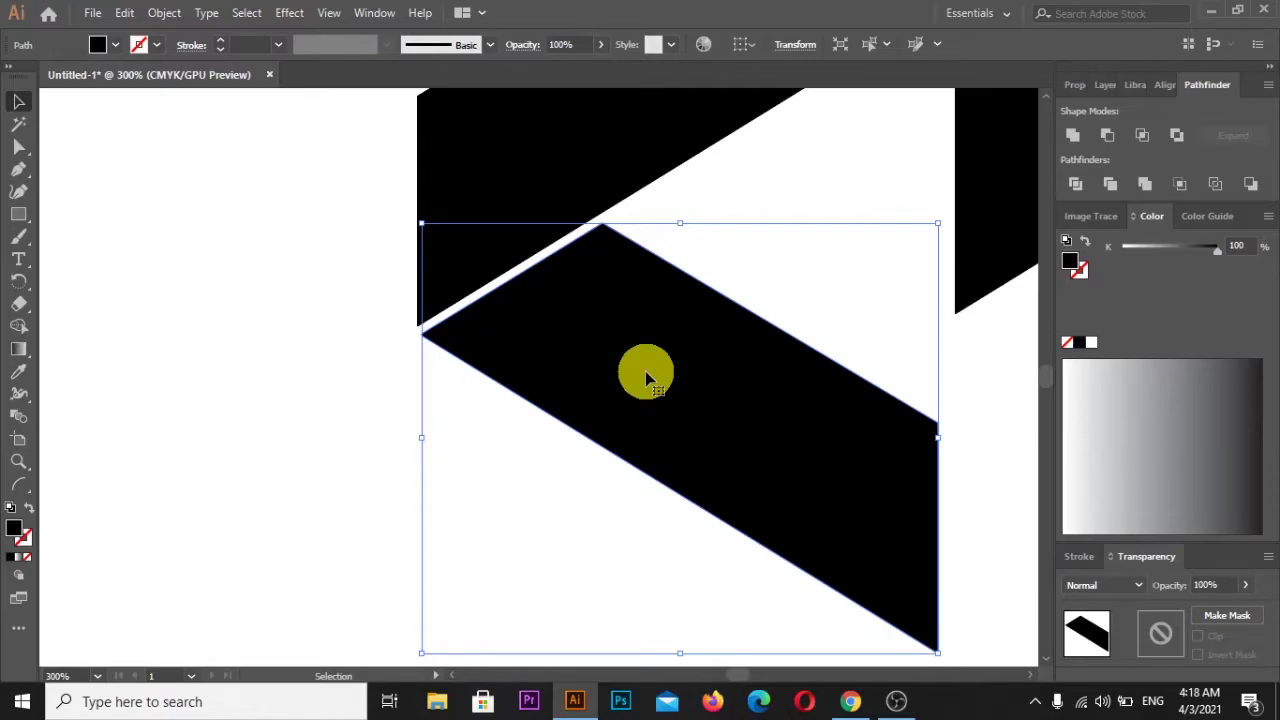
key(Down)
key(Up)
key(Down)
key(Right)
key(Down)
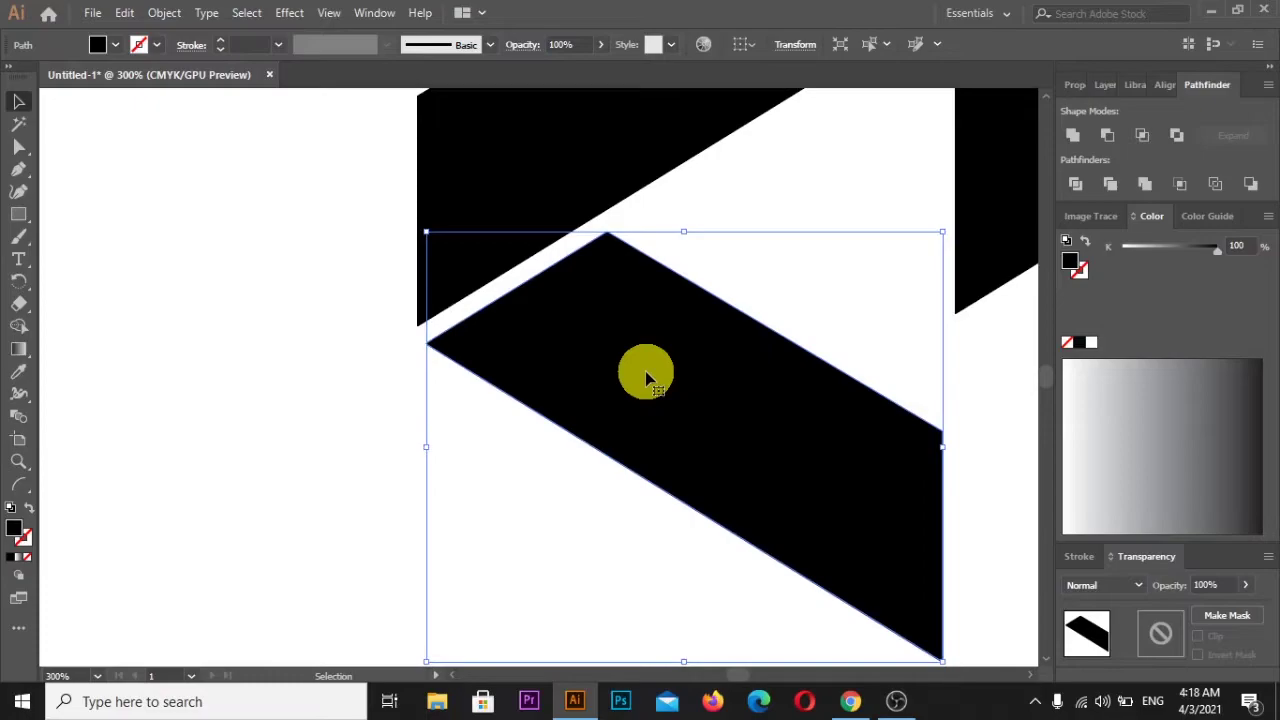
key(Left)
key(Right)
key(Left)
key(Down)
key(Up)
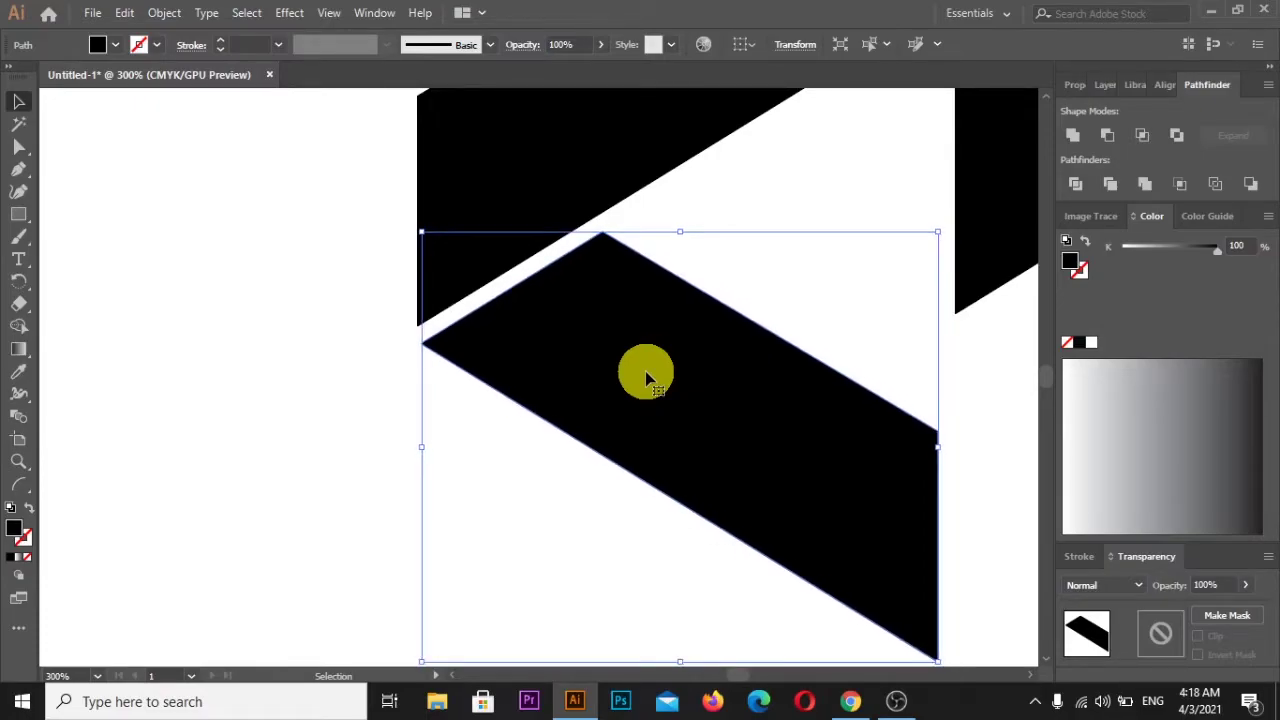
click(290, 270)
Step: Zoom out and nudge the bottom parallelogram 1 px down and left
scroll(575, 405, down, 1)
scroll(577, 414, down, 2)
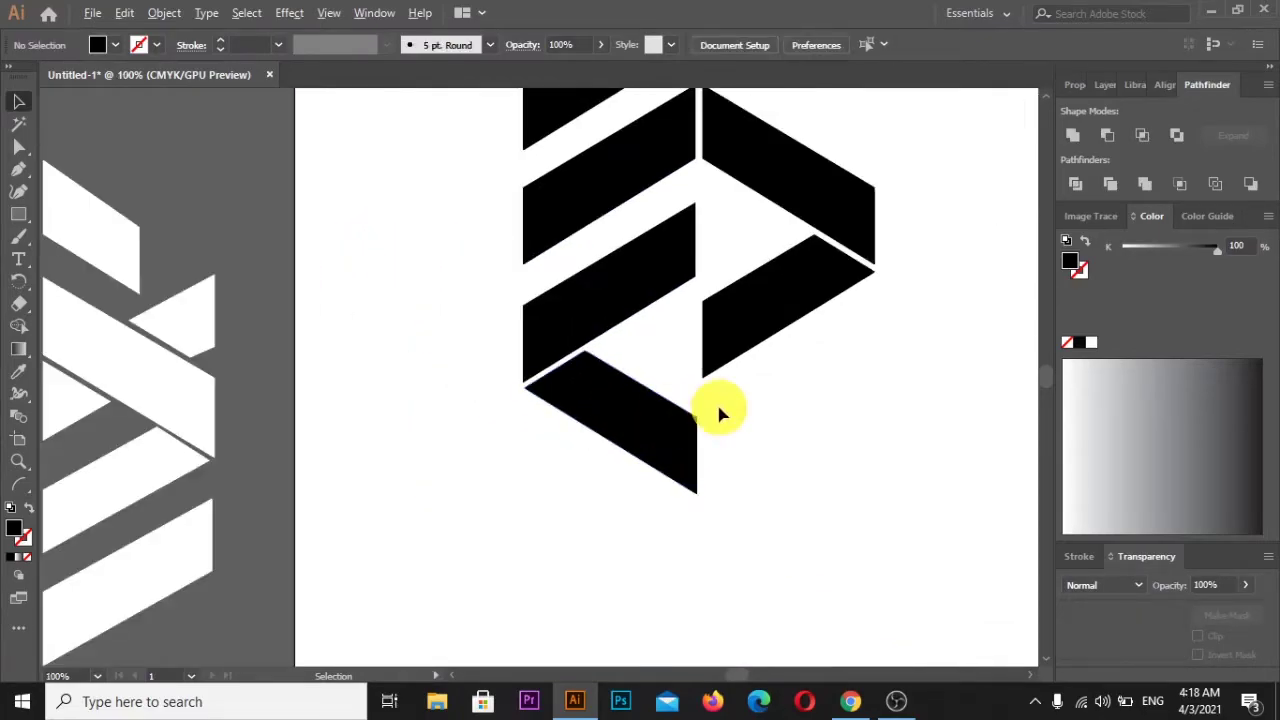
scroll(714, 400, down, 1)
scroll(714, 386, up, 1)
scroll(714, 386, down, 1)
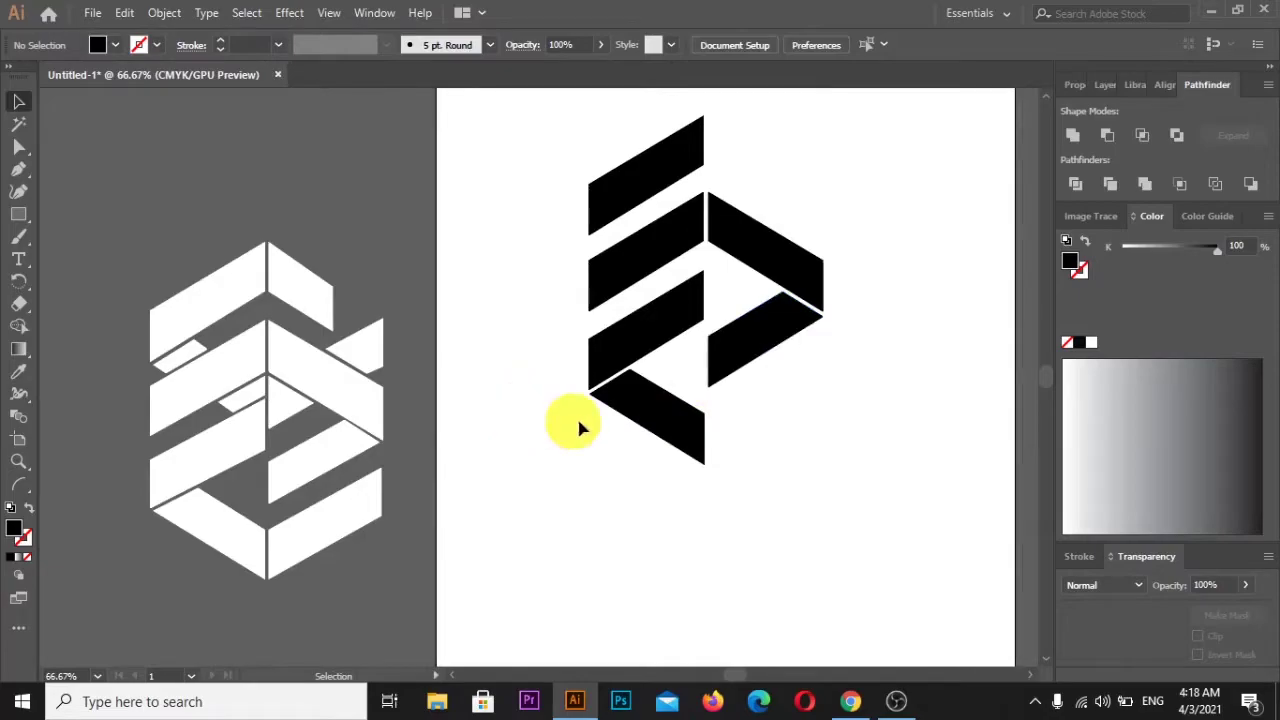
click(640, 400)
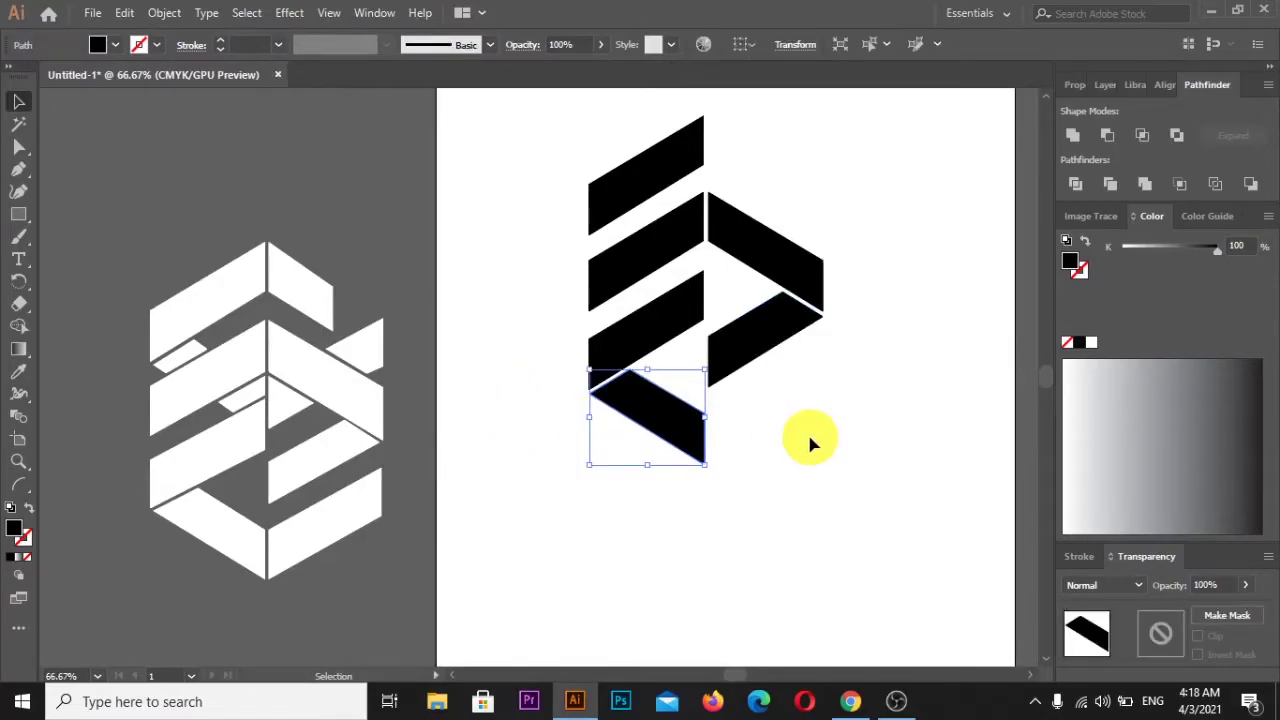
key(Down)
key(Down)
key(Down)
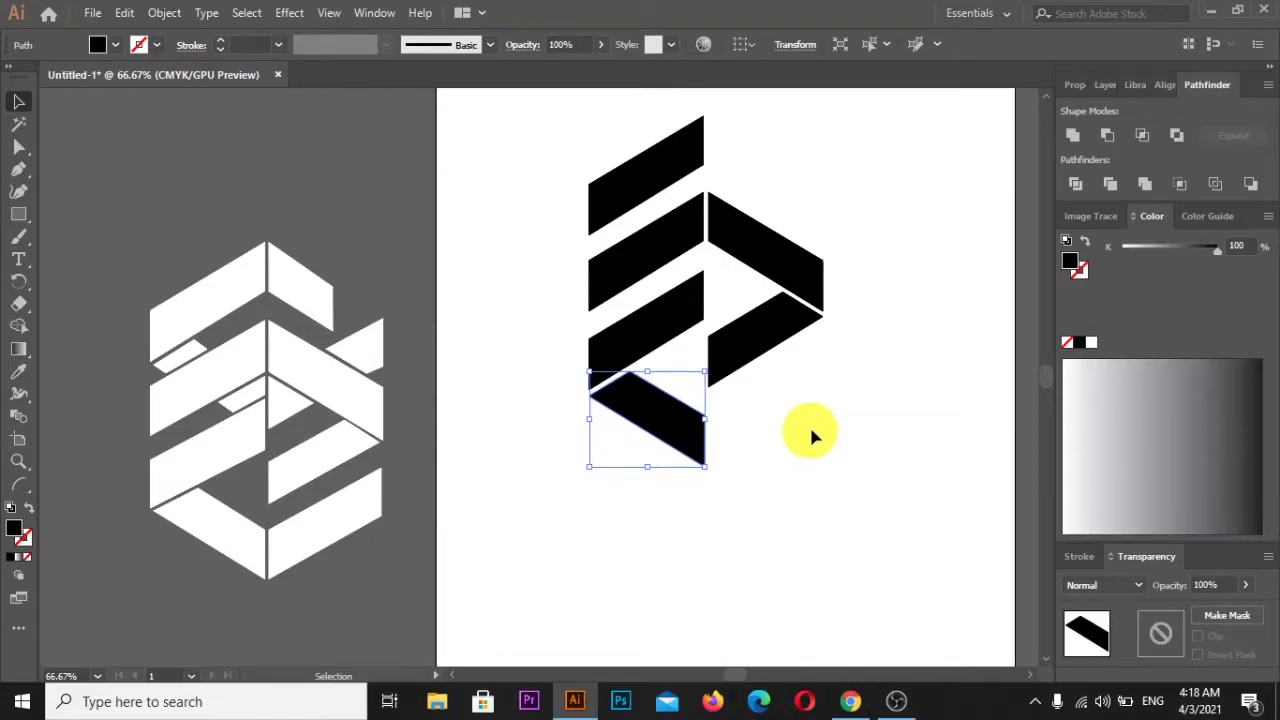
key(Left)
key(Down)
click(857, 435)
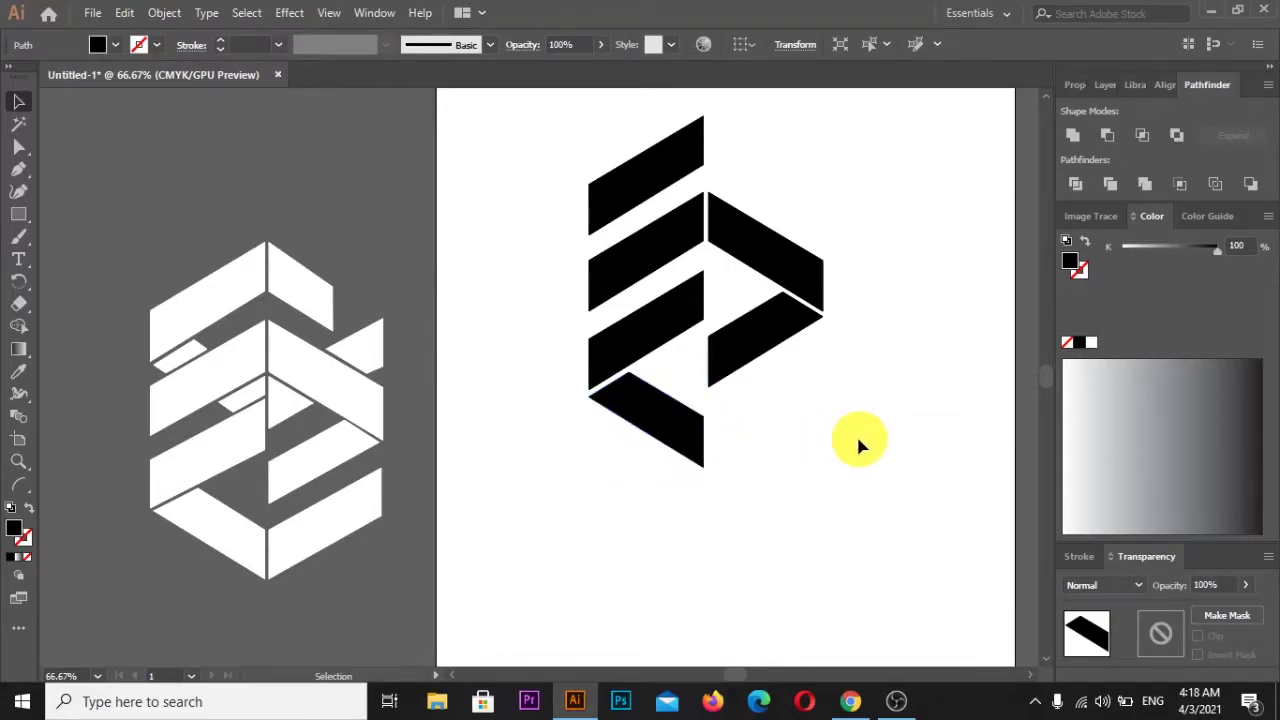
Step: Nudge the bottom parallelogram right and up until it aligns with the left stripes
click(668, 428)
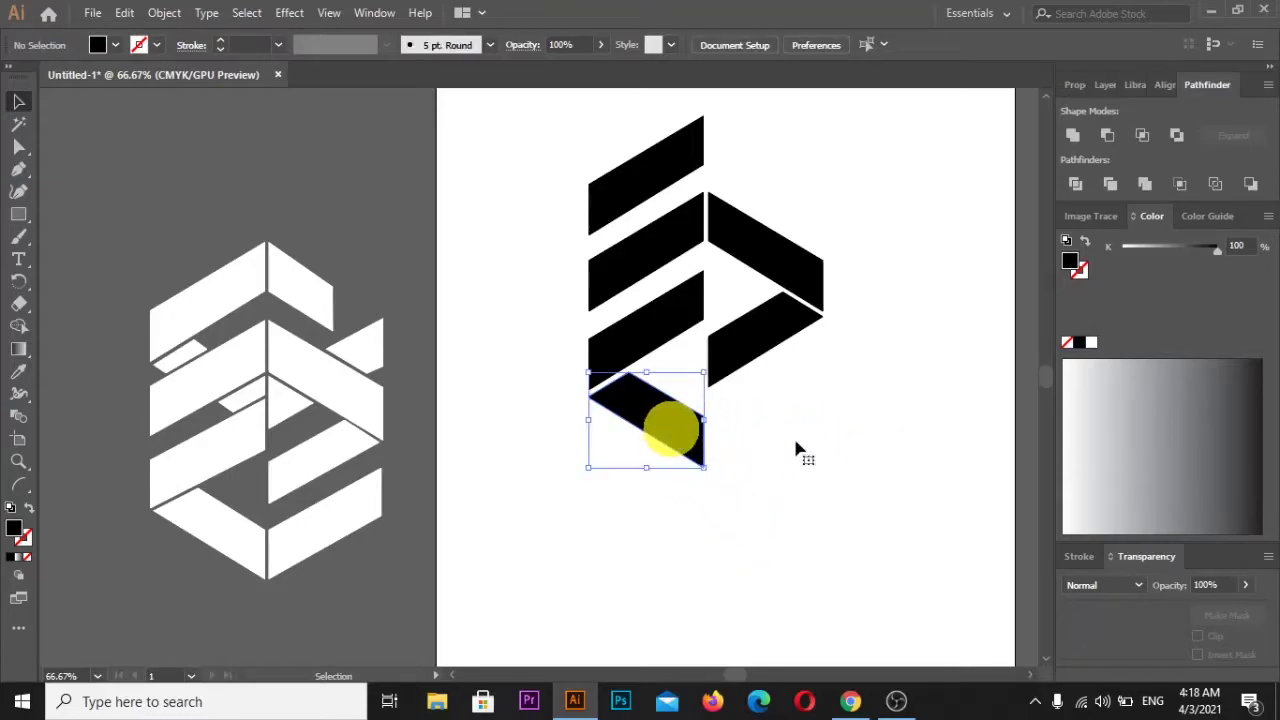
key(Right)
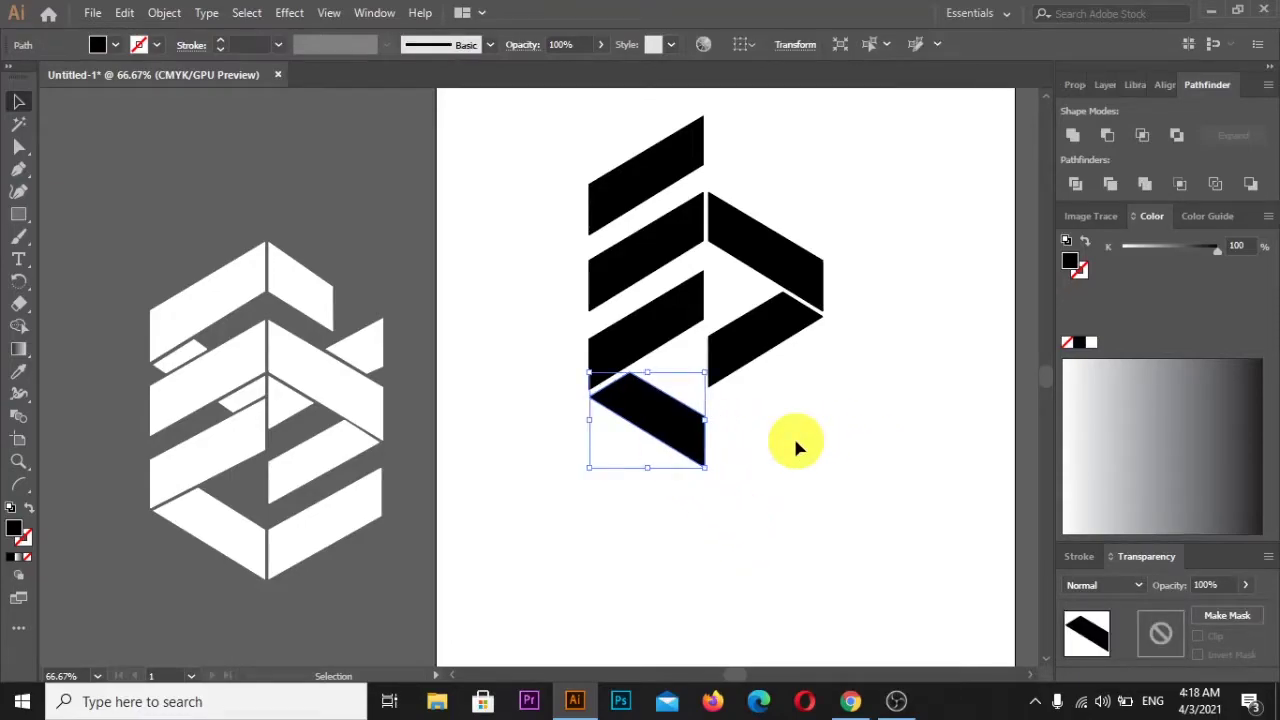
key(Left)
key(Left)
key(Left)
key(Right)
key(Right)
key(Right)
click(793, 441)
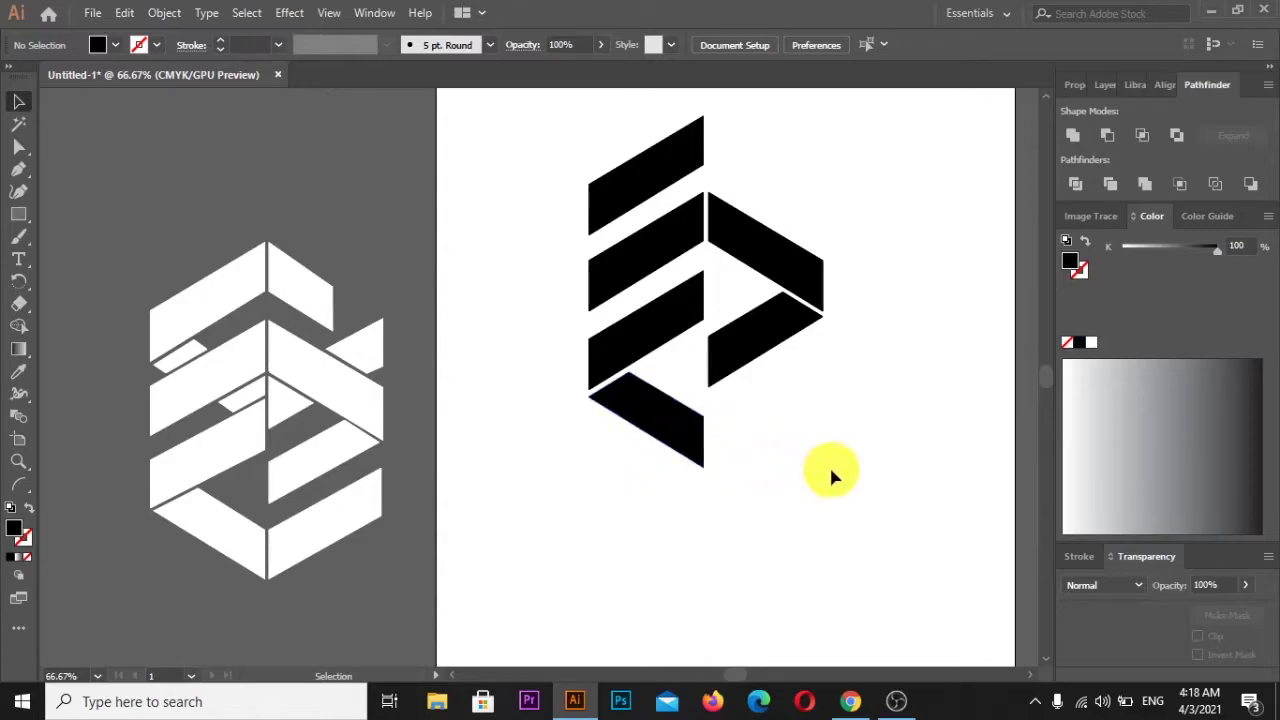
click(684, 428)
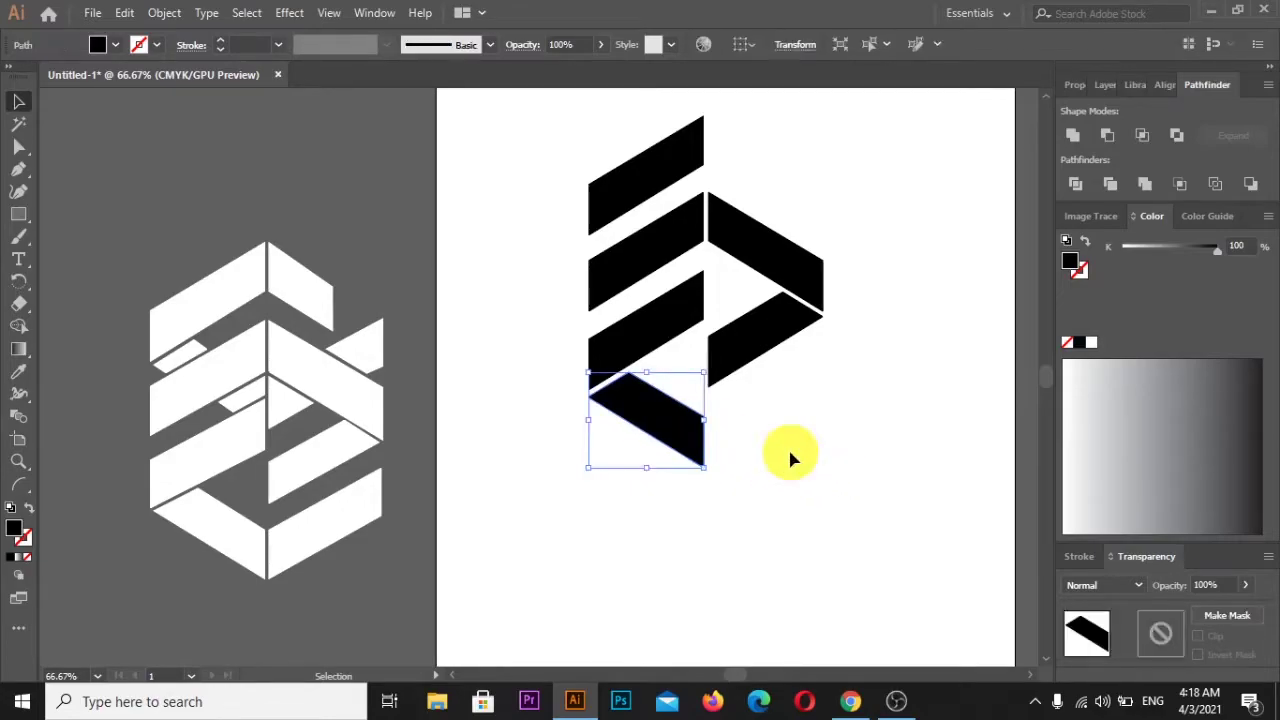
key(Up)
key(Right)
key(Up)
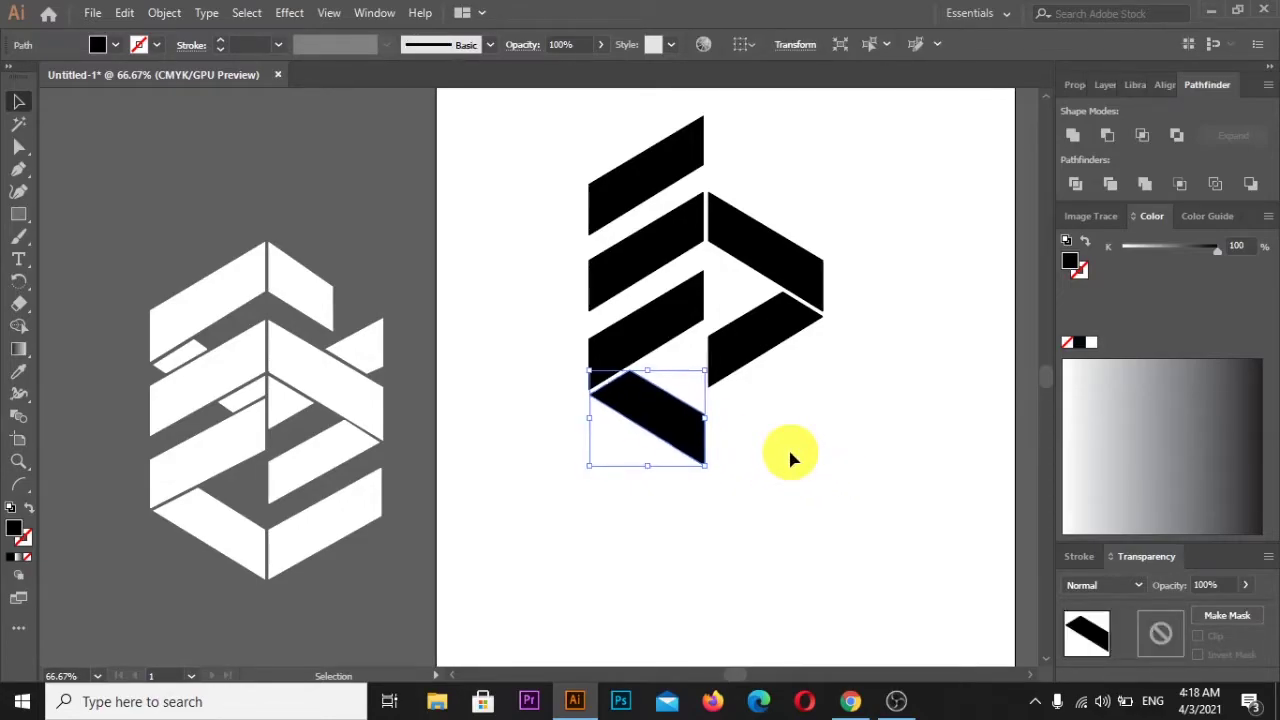
click(789, 446)
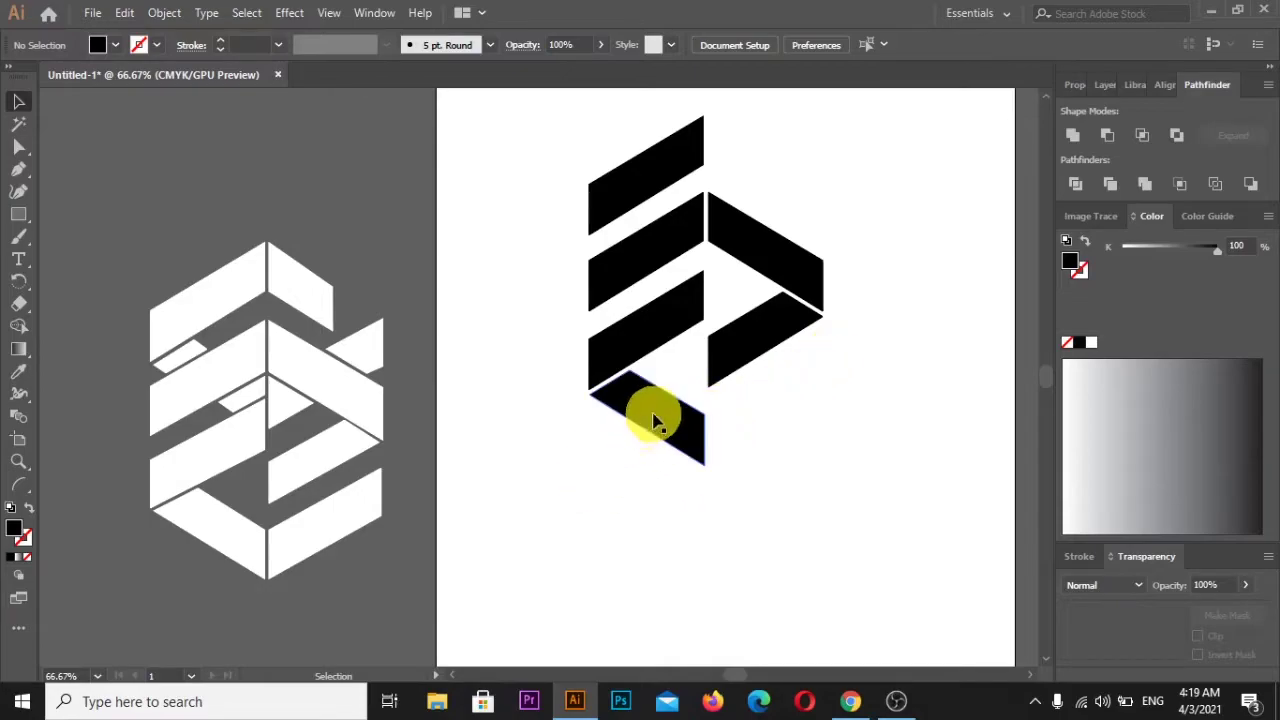
click(621, 343)
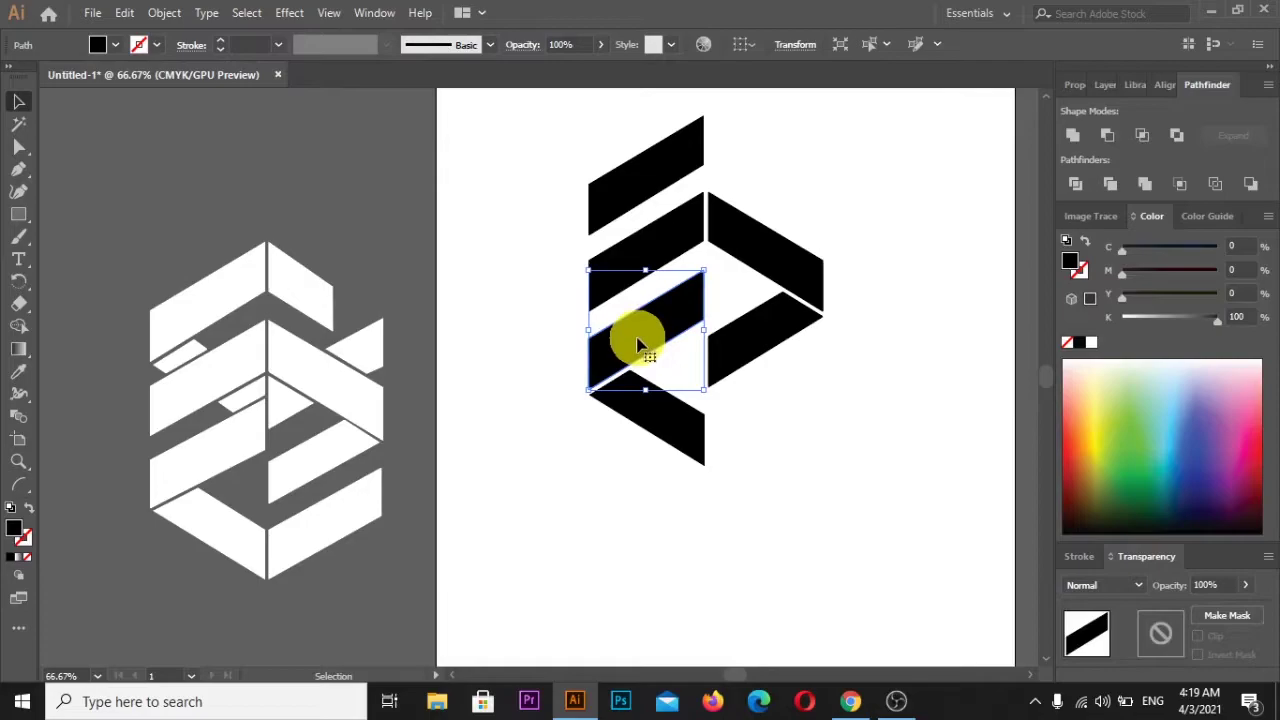
Step: Place a duplicate of the third stripe at the logo's lower right, nudged slightly down
drag(640, 343, 760, 423)
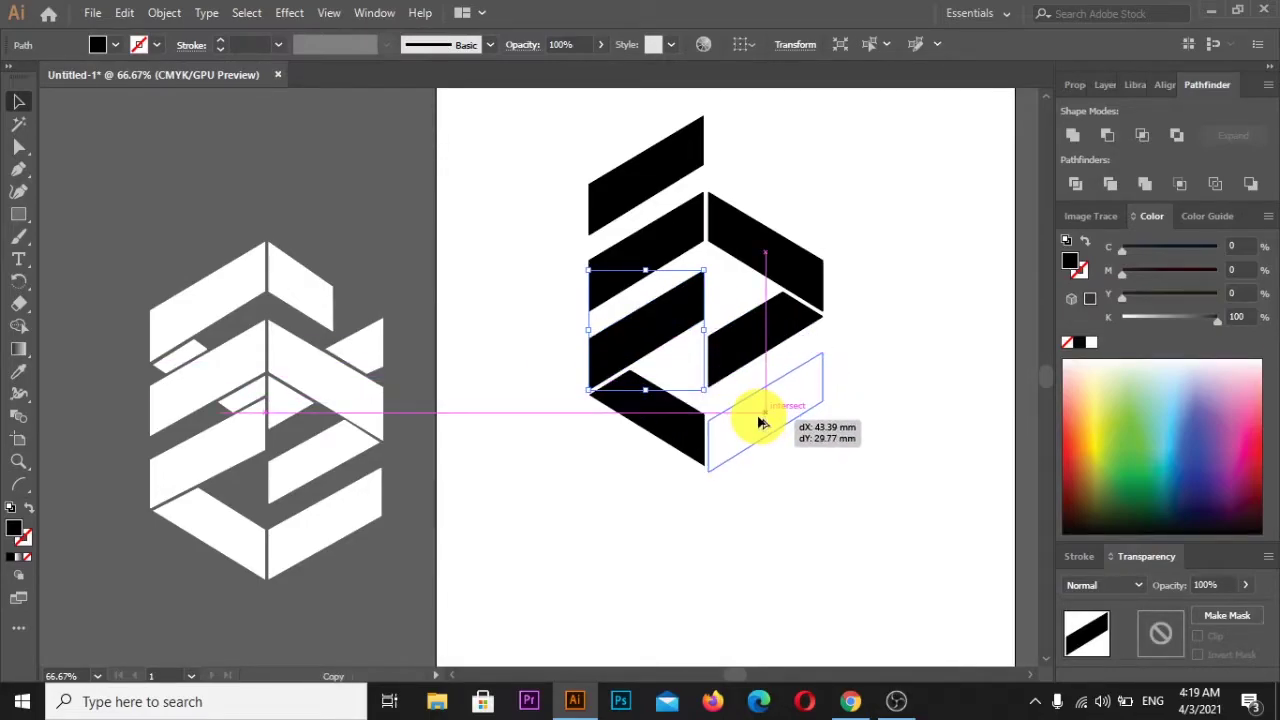
drag(760, 423, 762, 420)
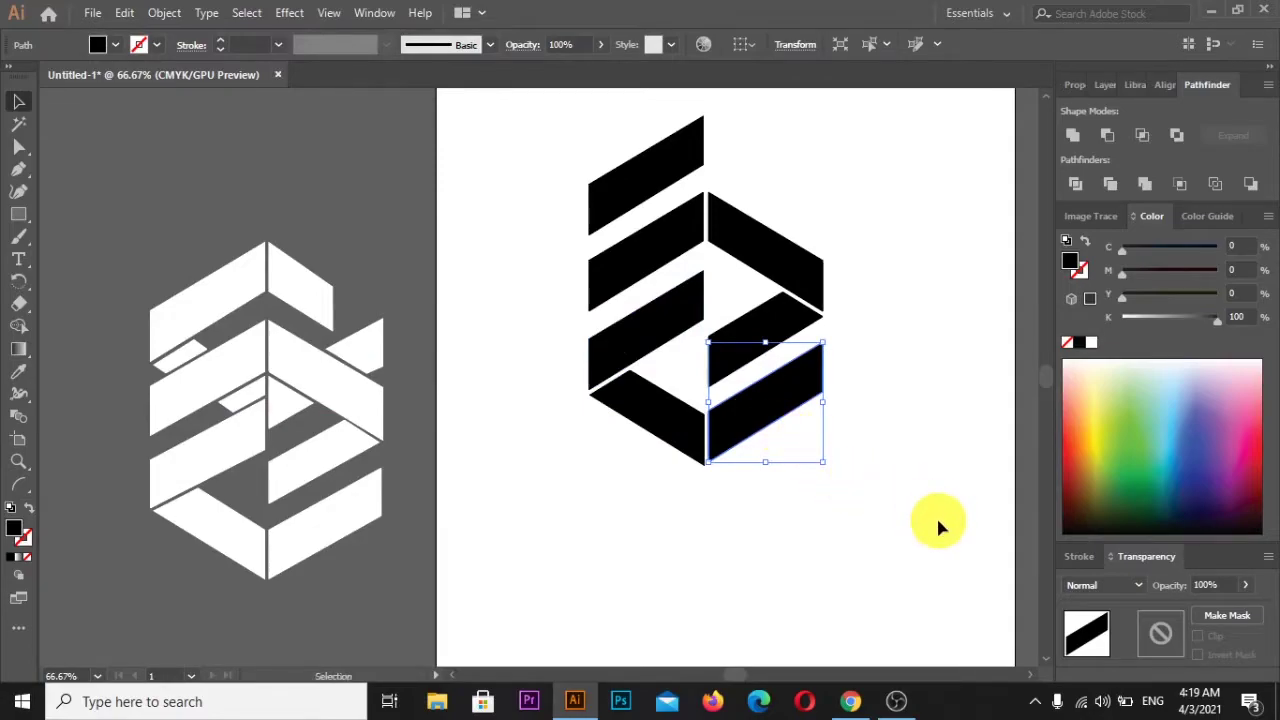
key(Down)
key(Down)
key(Down)
key(Down)
key(Down)
key(Down)
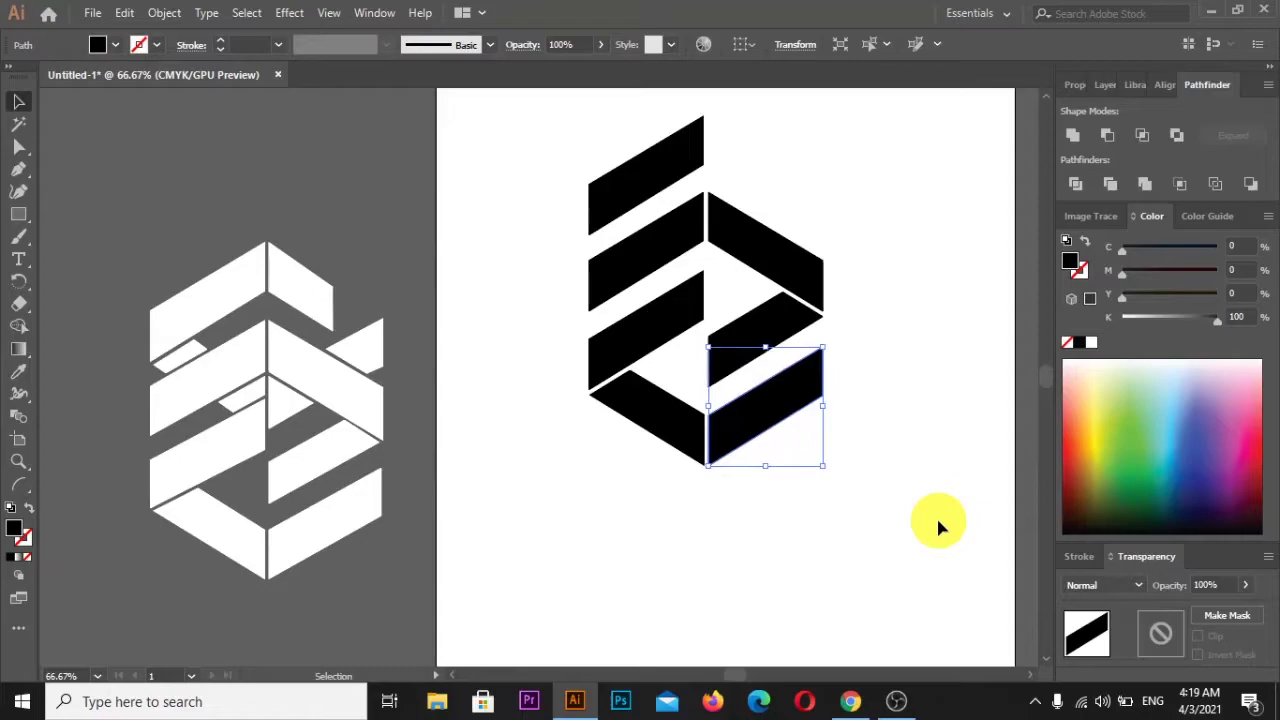
click(940, 524)
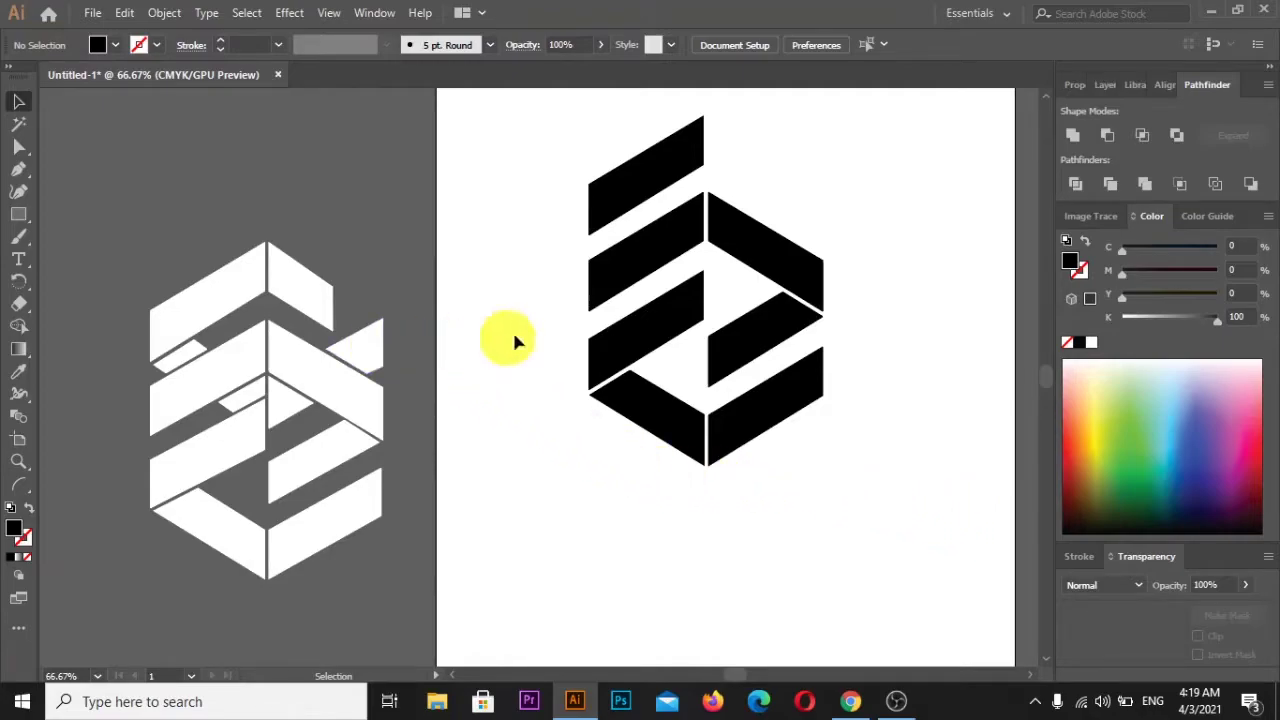
scroll(548, 530, up, 1)
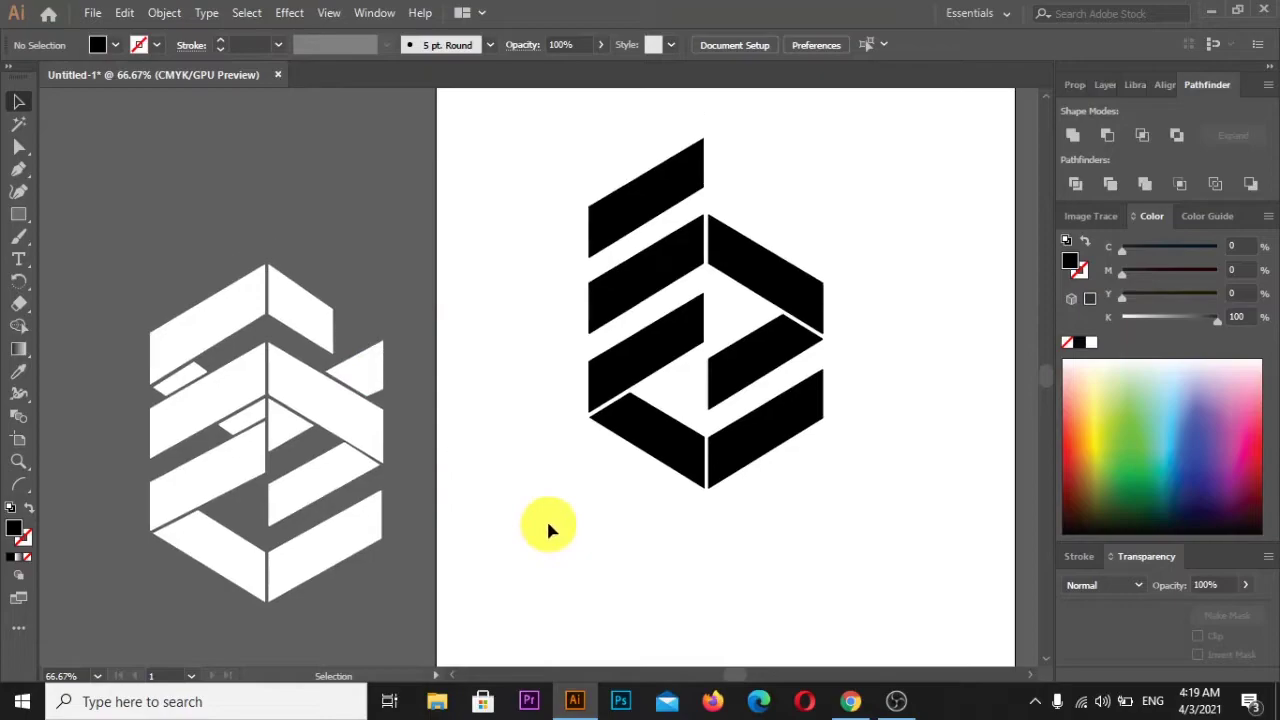
click(658, 266)
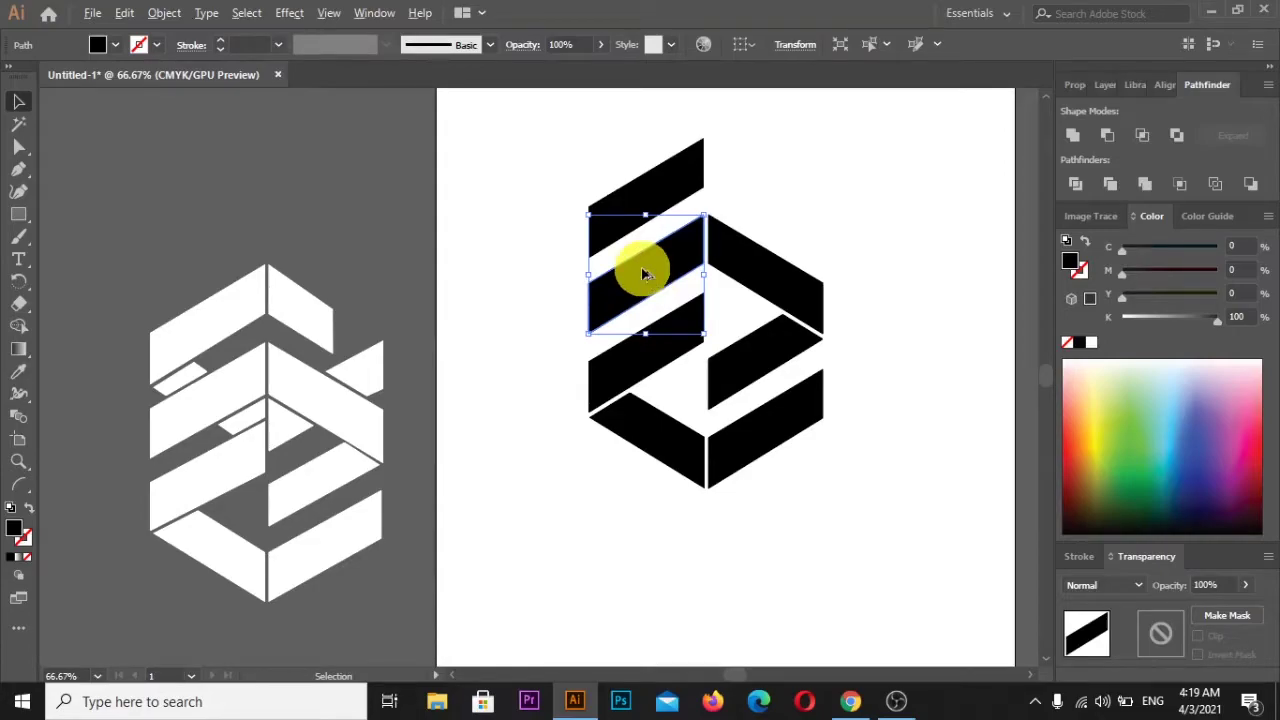
Step: Copy the second left bar across the upper-right arm, aligning it with smart guides
drag(643, 276, 776, 270)
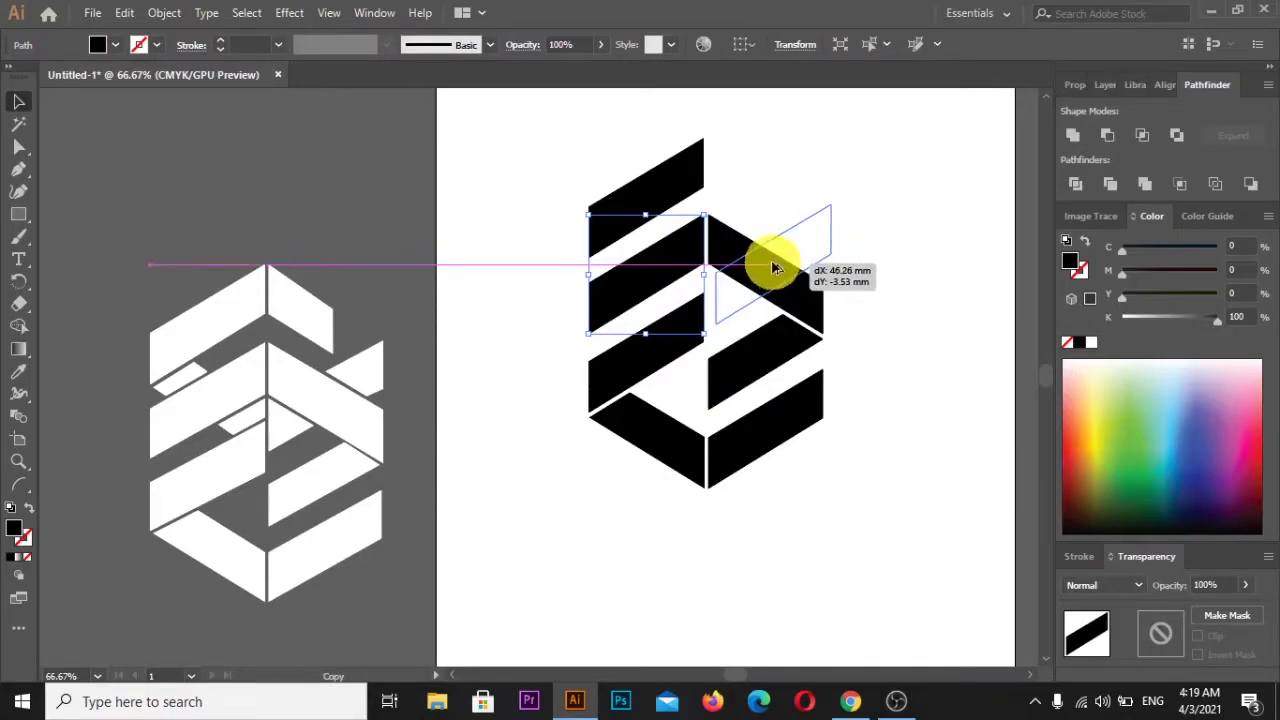
drag(776, 270, 775, 275)
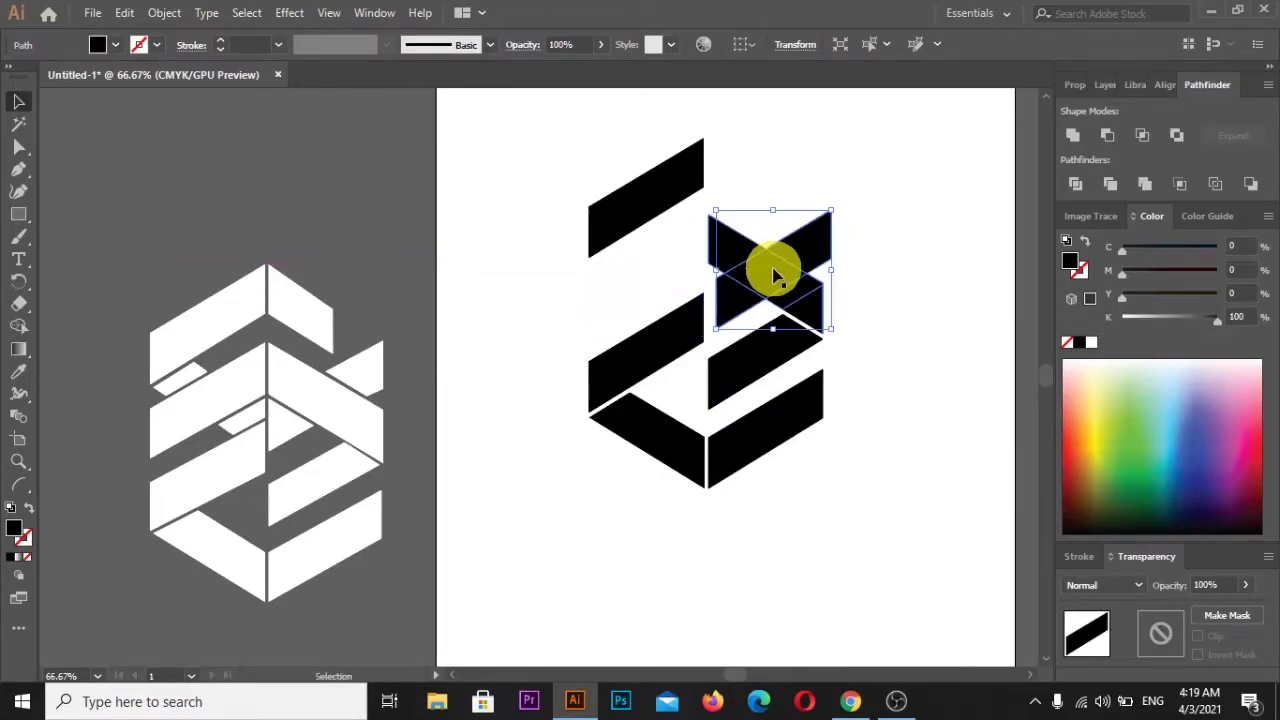
key(ctrl+z)
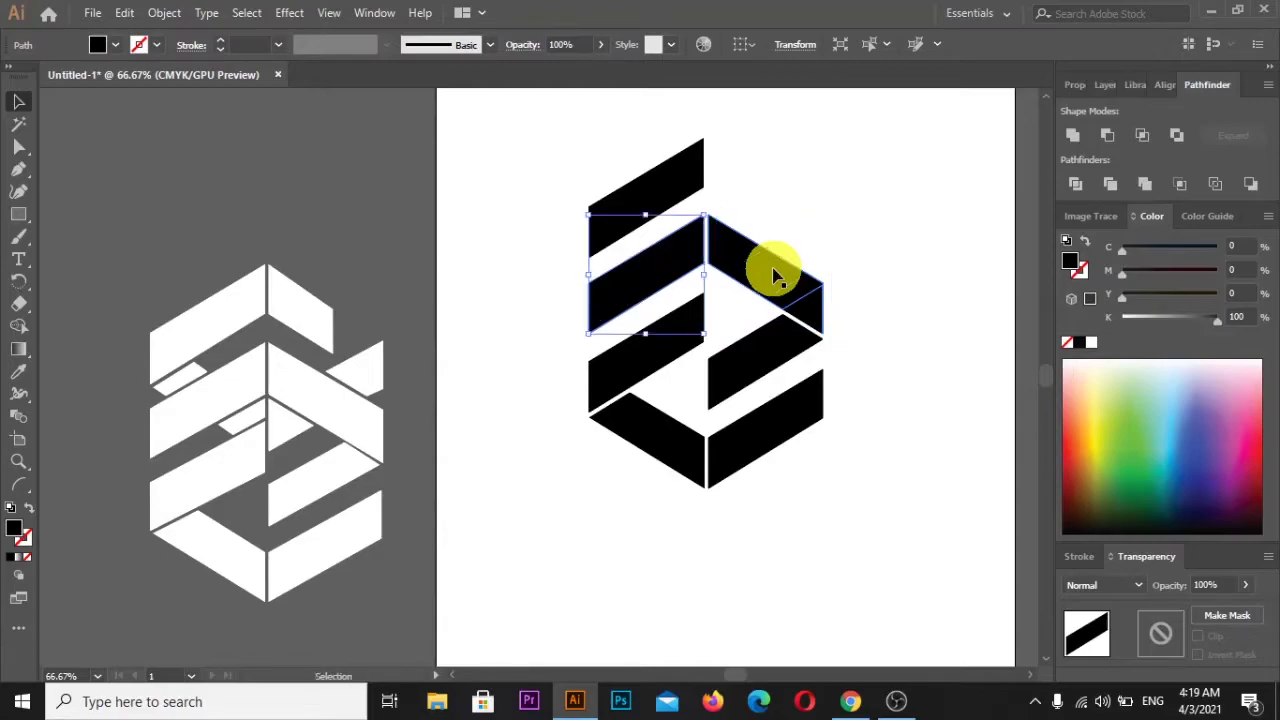
mouse_move(656, 265)
mouse_down()
mouse_move(767, 258)
mouse_move(806, 240)
mouse_up()
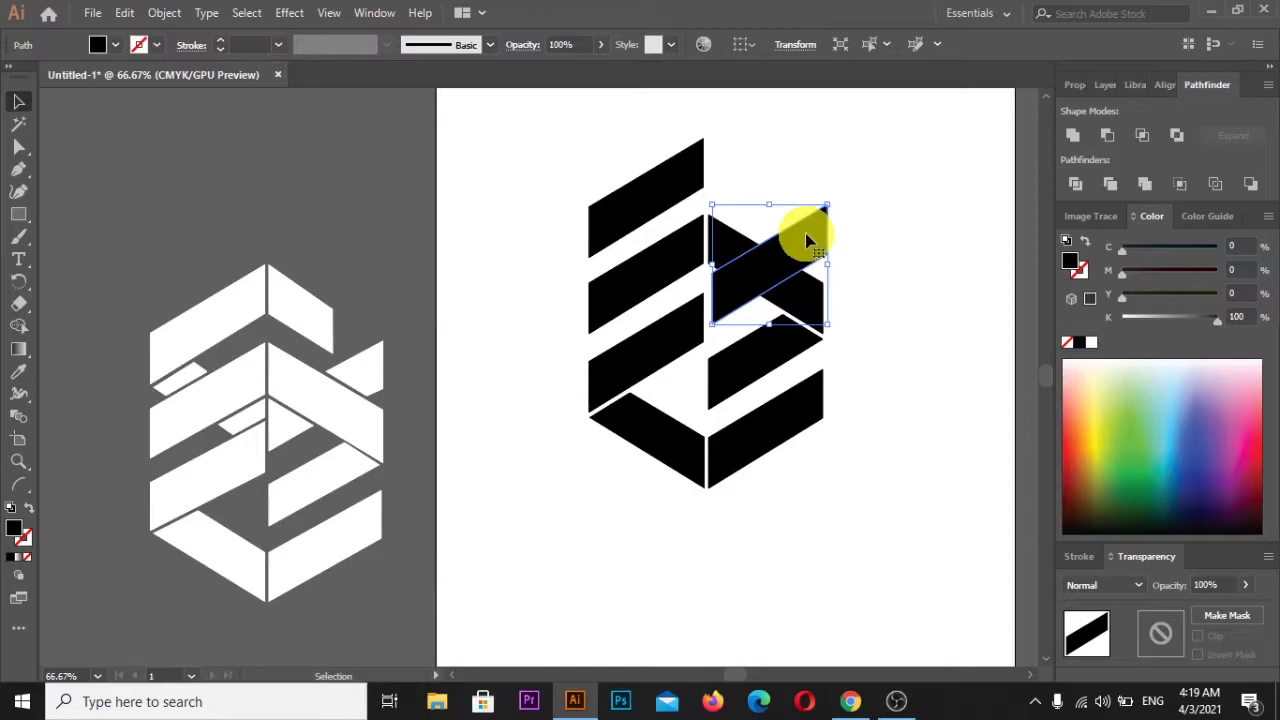
drag(808, 238, 805, 229)
click(923, 238)
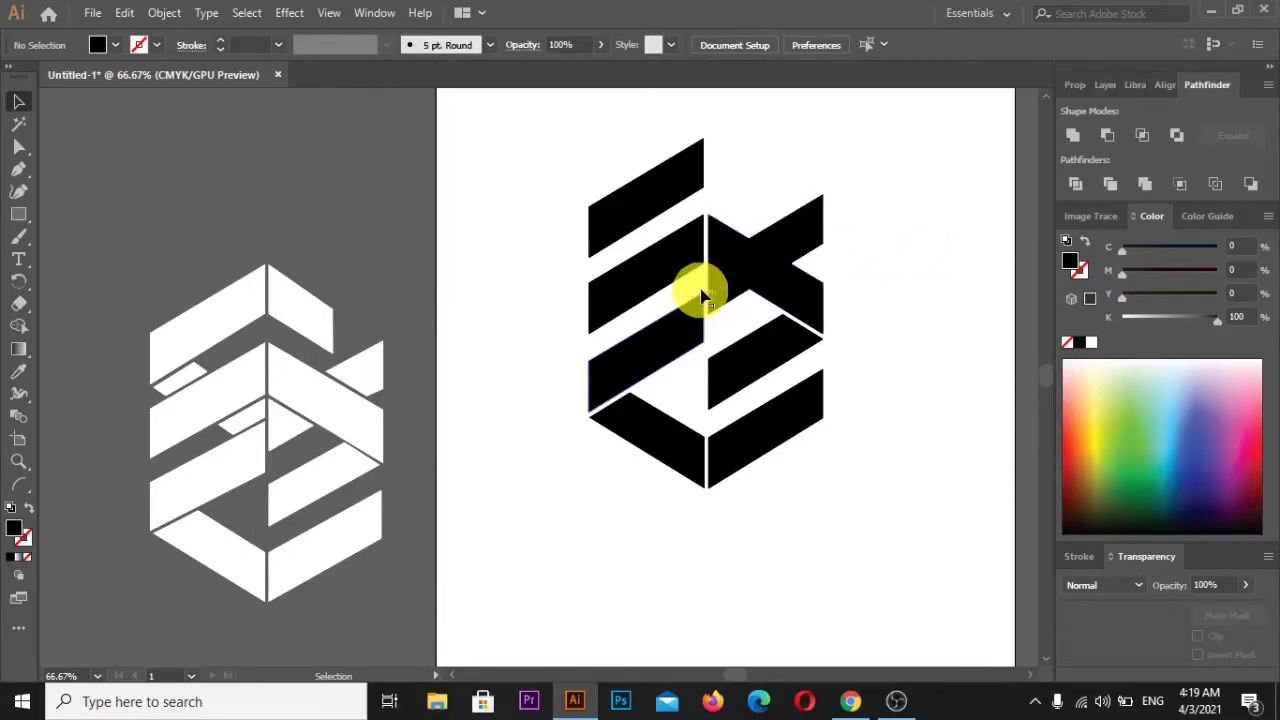
Step: Reflect the crossing bar over the vertical axis as a copy, forming an X
scroll(700, 286, up, 3)
click(758, 288)
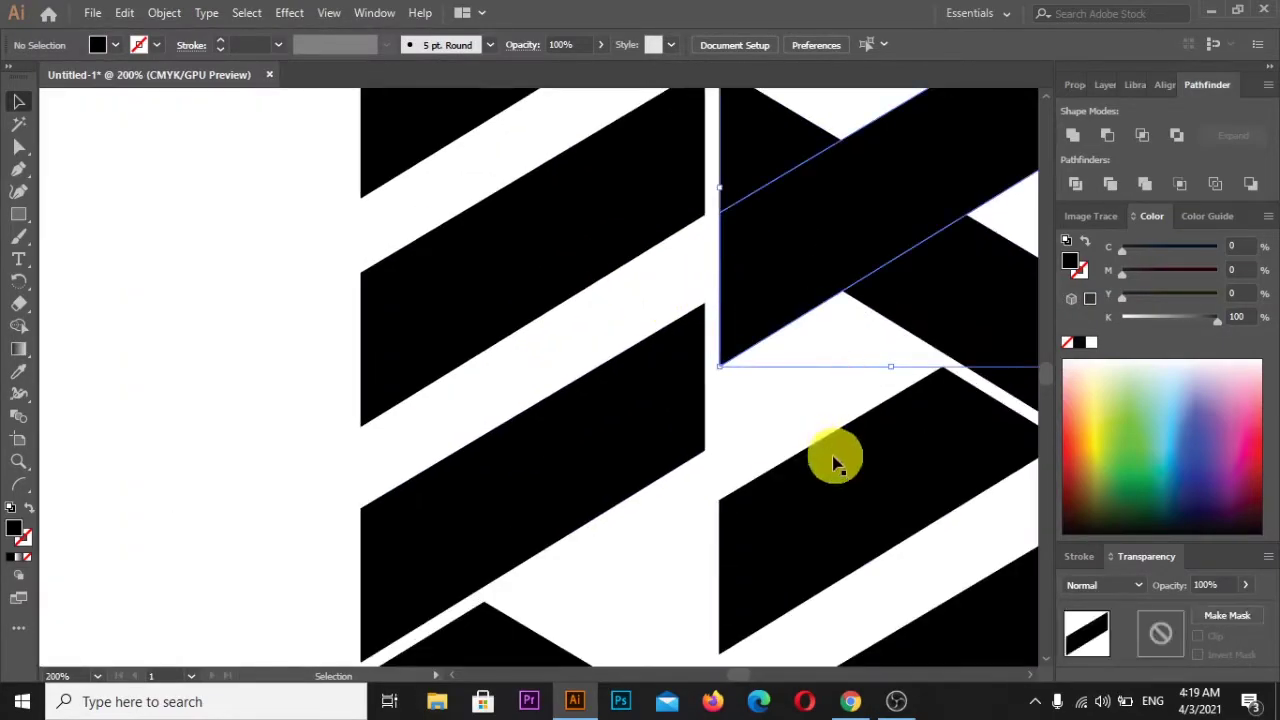
click(800, 435)
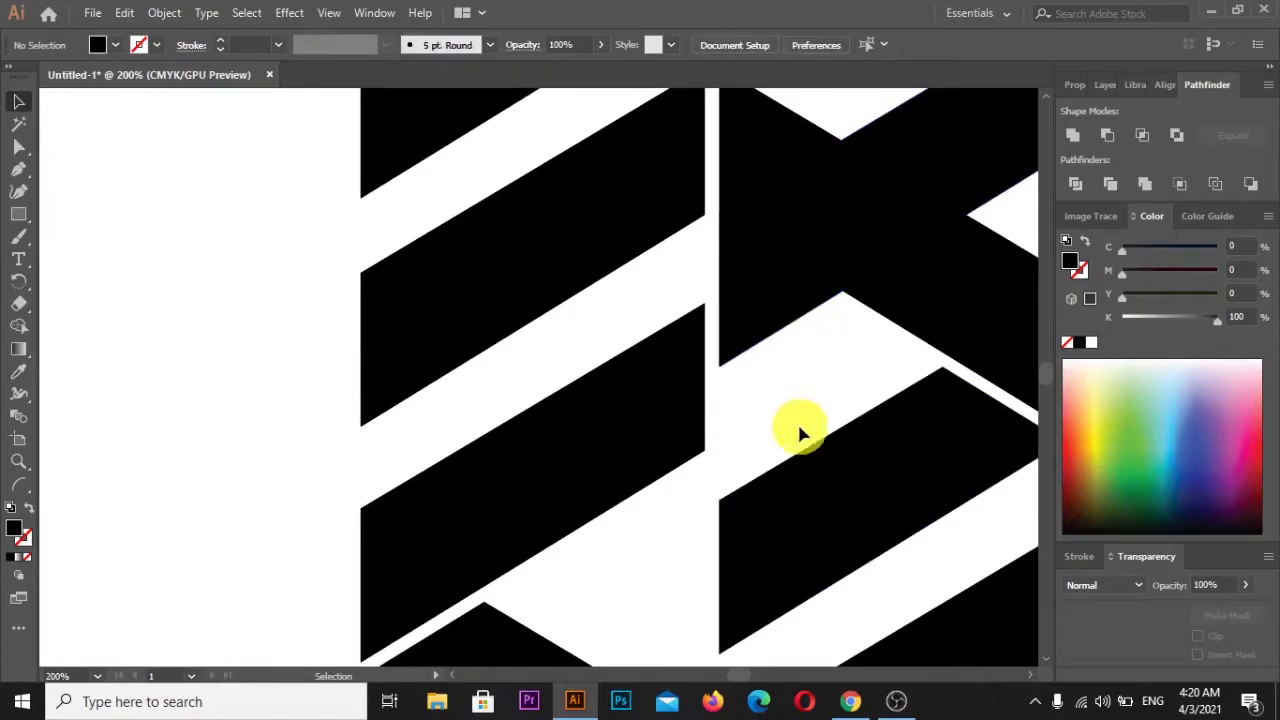
right_click(757, 268)
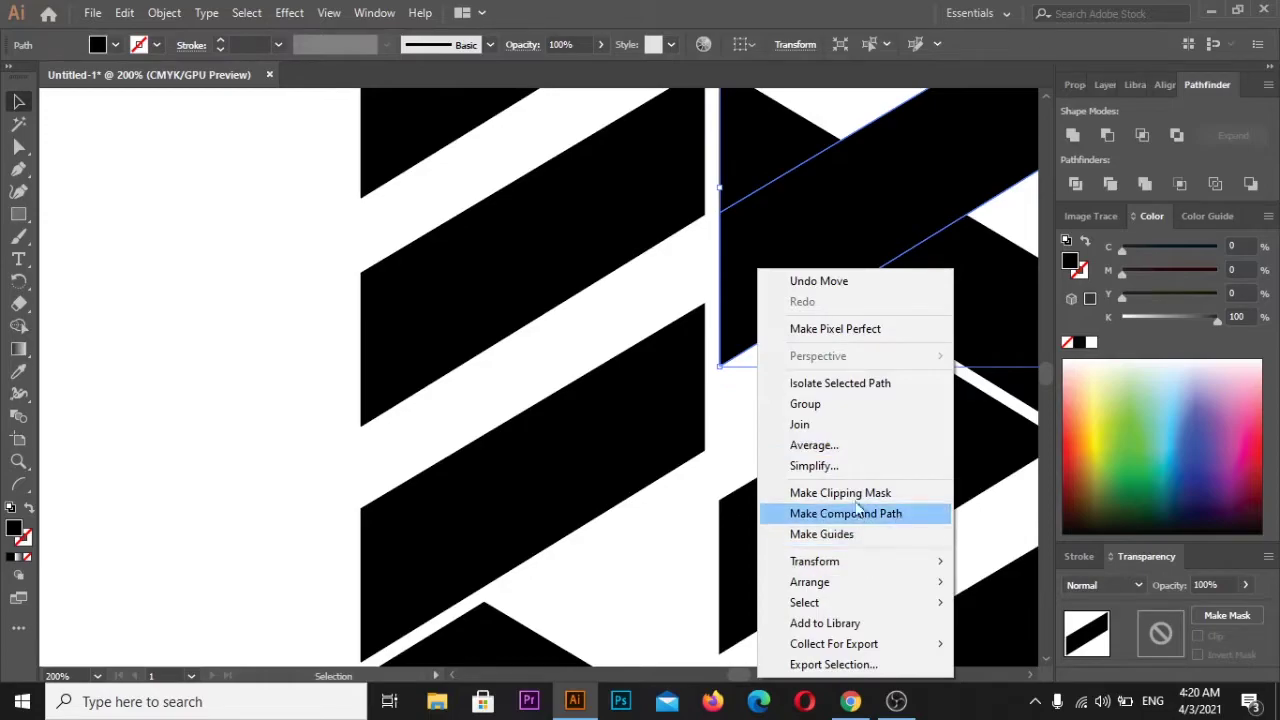
mouse_move(815, 561)
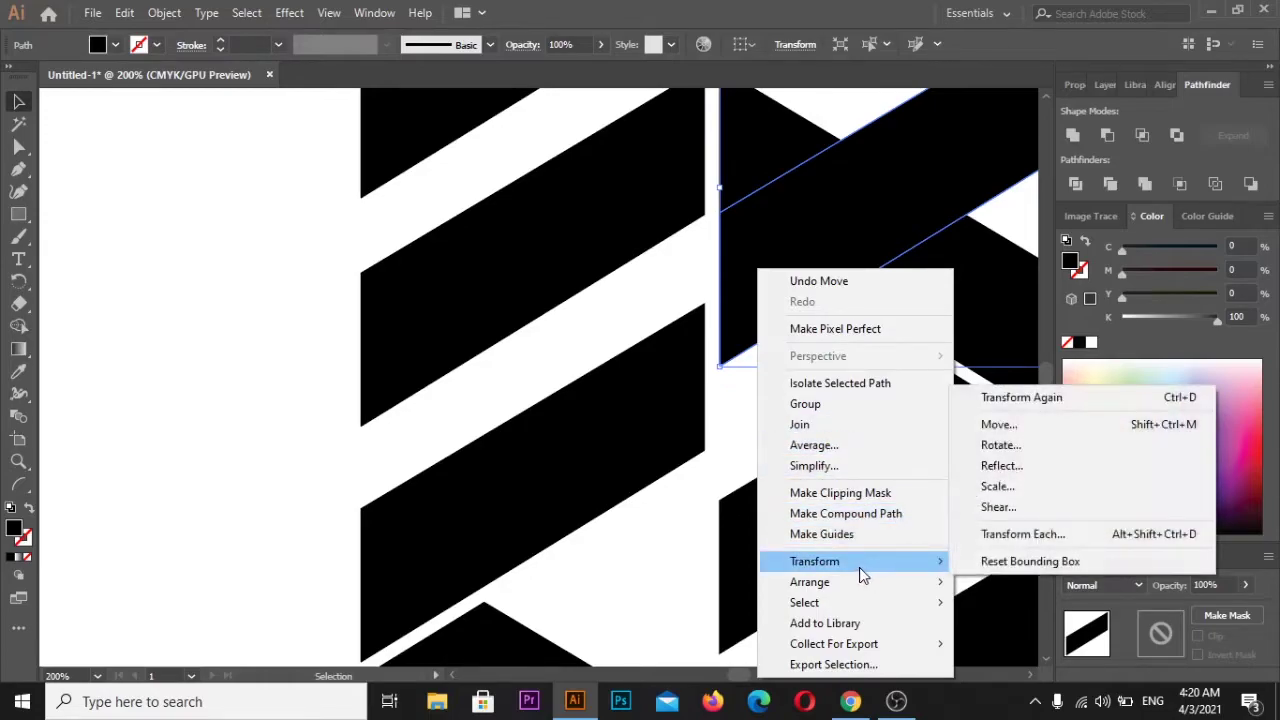
click(1019, 474)
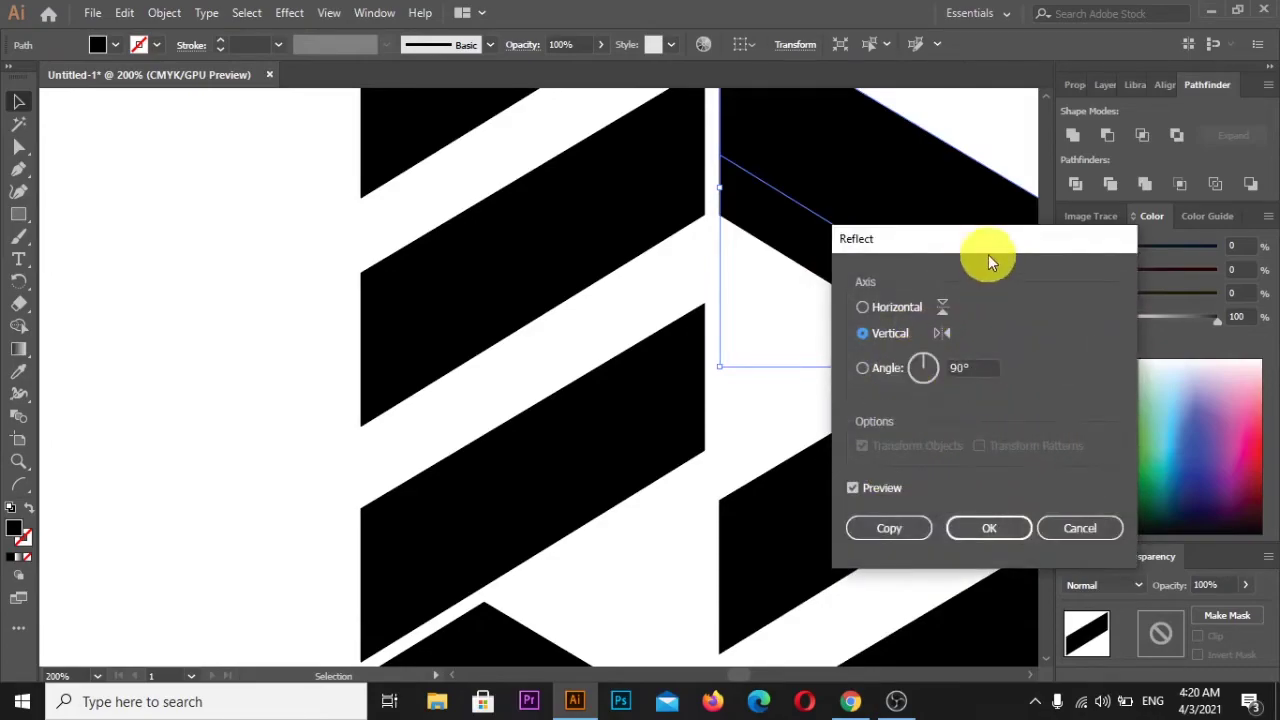
click(903, 529)
scroll(914, 437, down, 3)
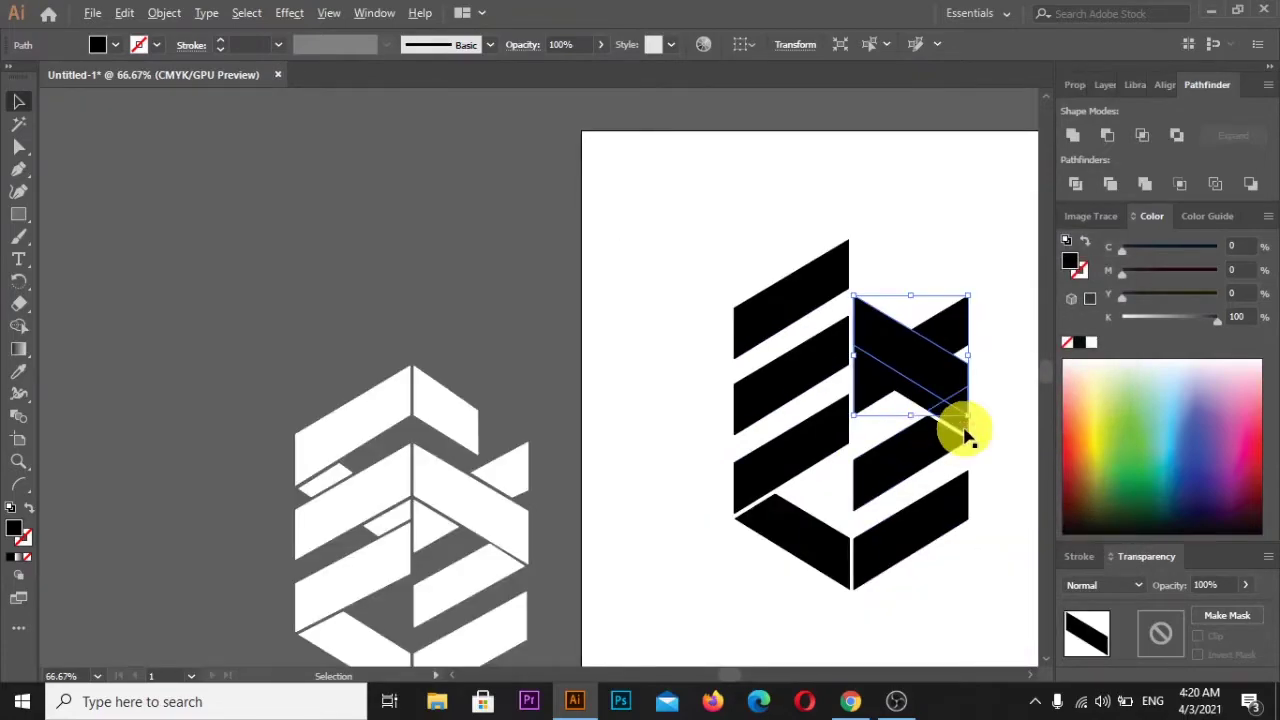
Step: Drag the mirrored bar about 43 mm left across the upper-left stripes
scroll(950, 415, right, 3)
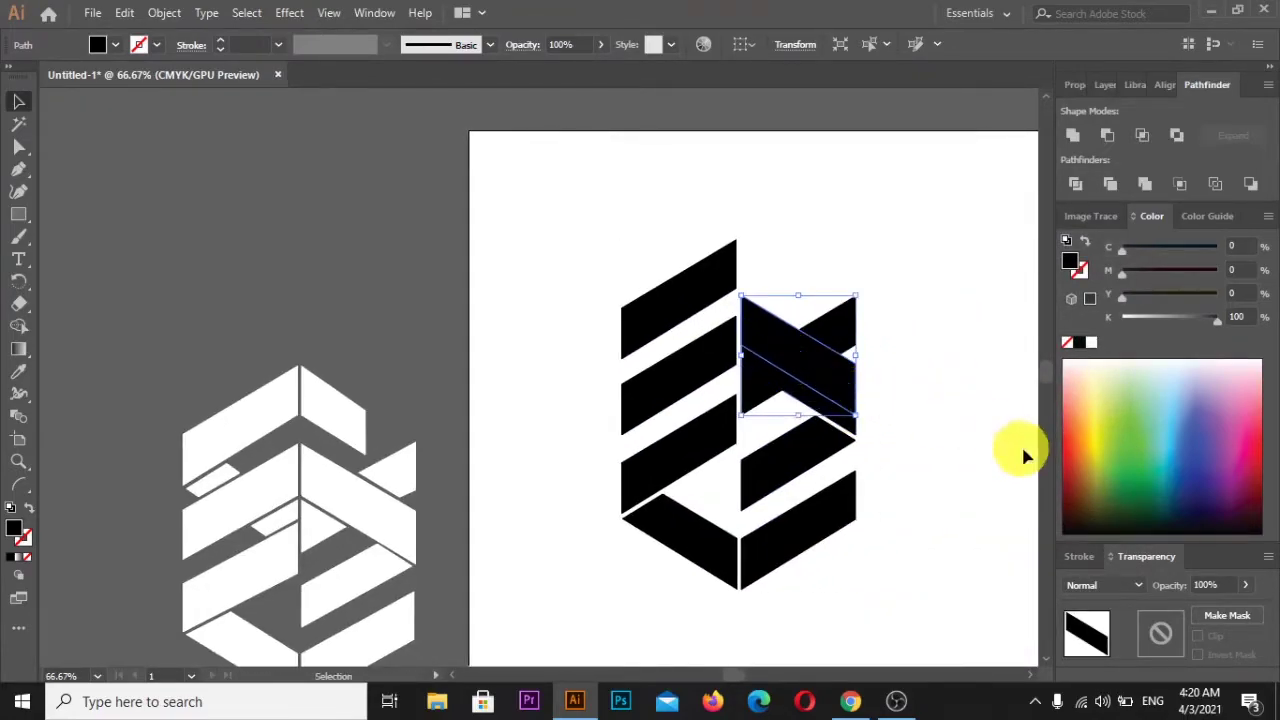
drag(760, 327, 656, 339)
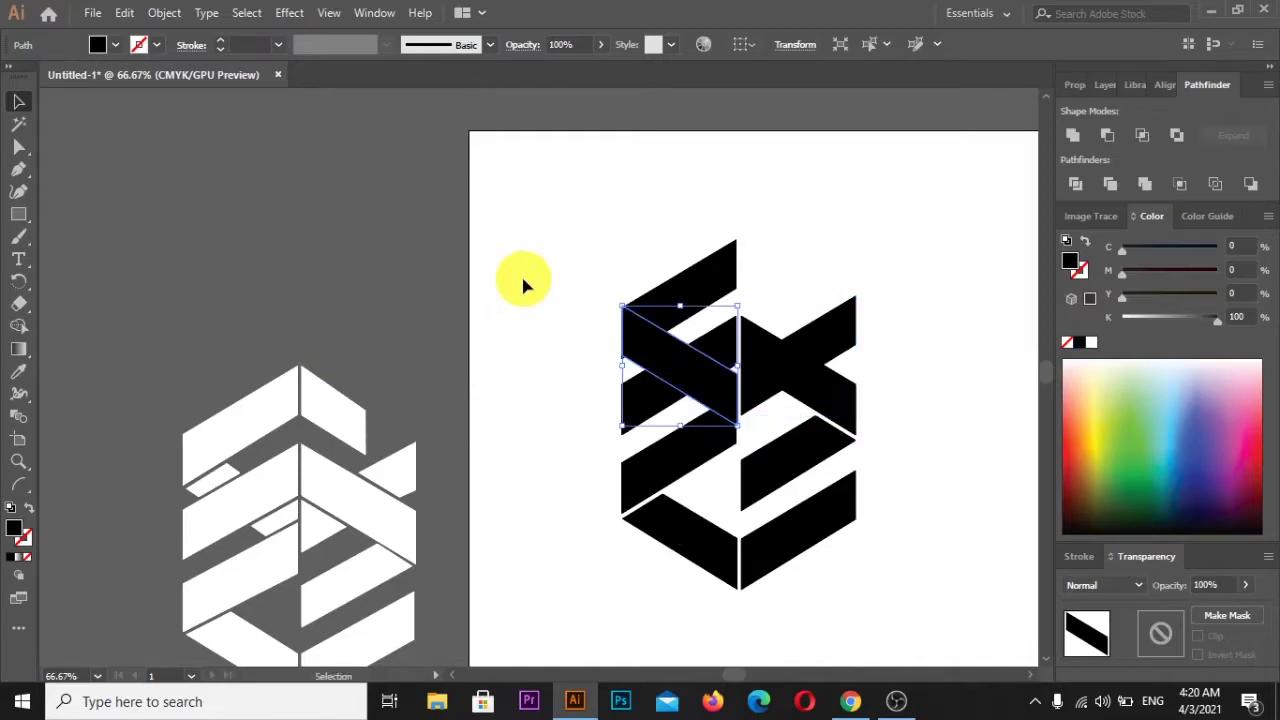
click(525, 283)
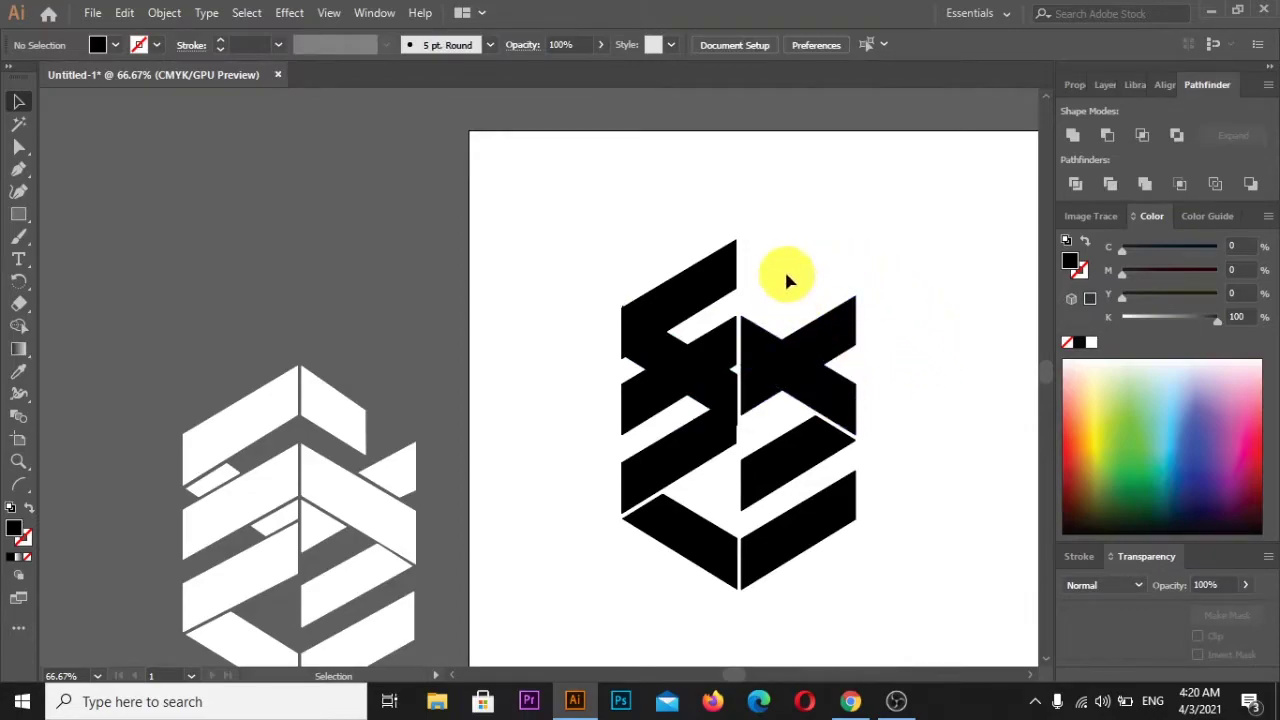
Step: Expand the right X's bars, divide them with Pathfinder, and ungroup the pieces
drag(766, 284, 860, 407)
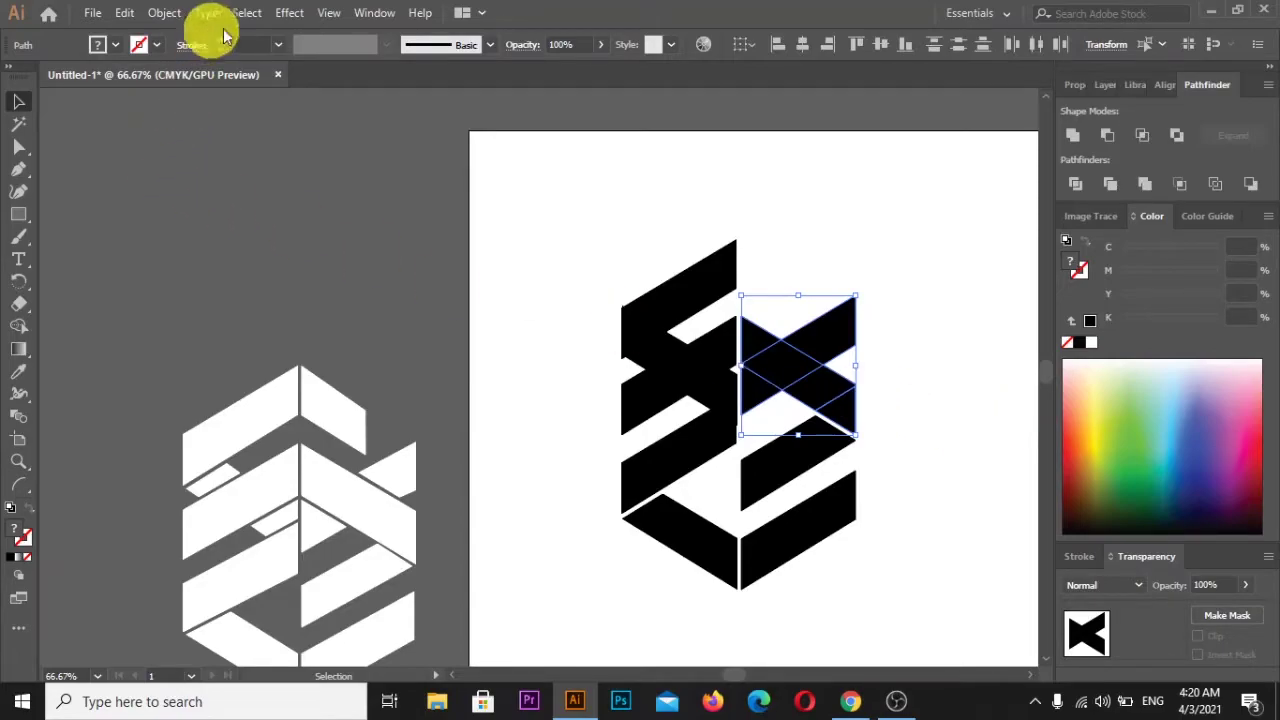
click(164, 13)
click(286, 227)
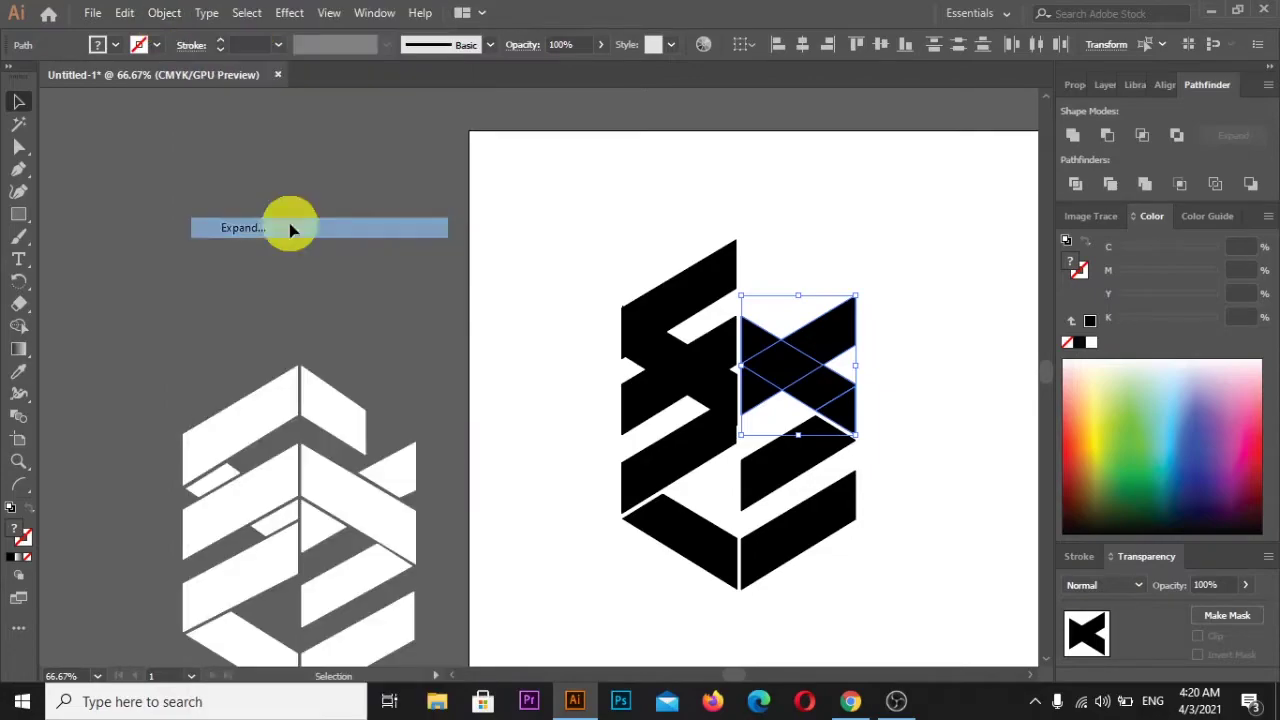
click(1075, 185)
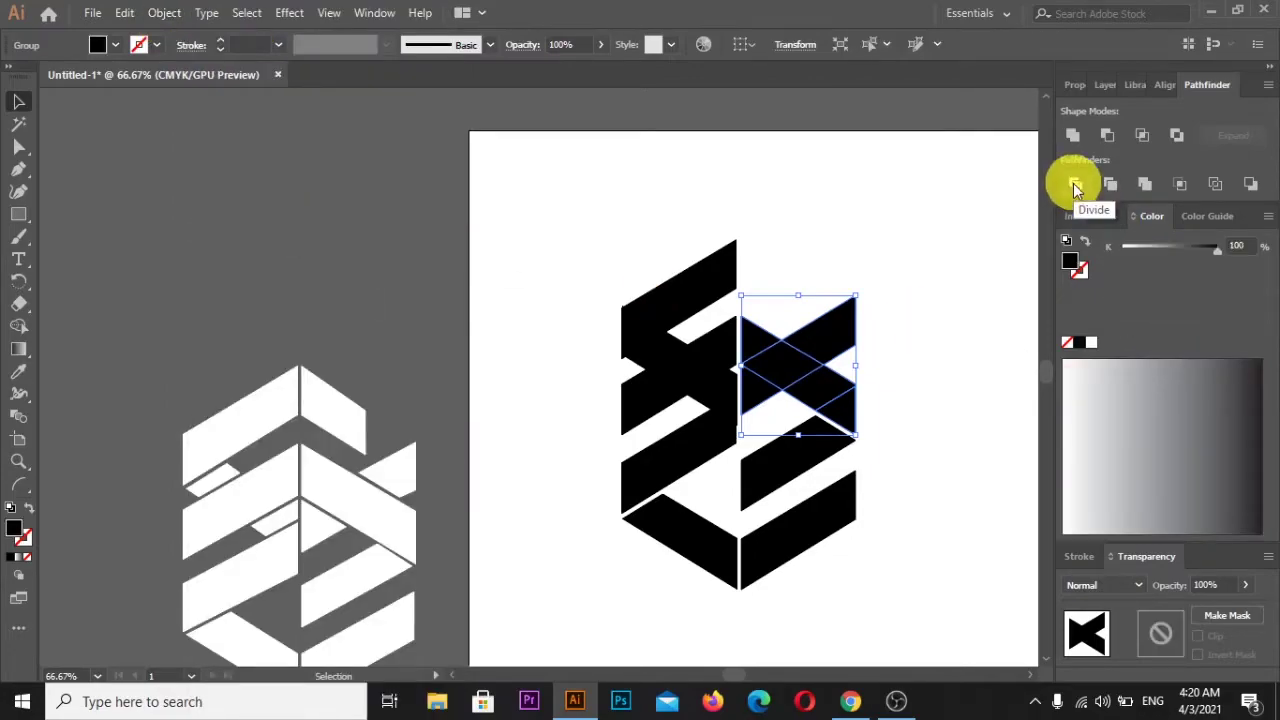
right_click(797, 369)
click(886, 189)
click(978, 325)
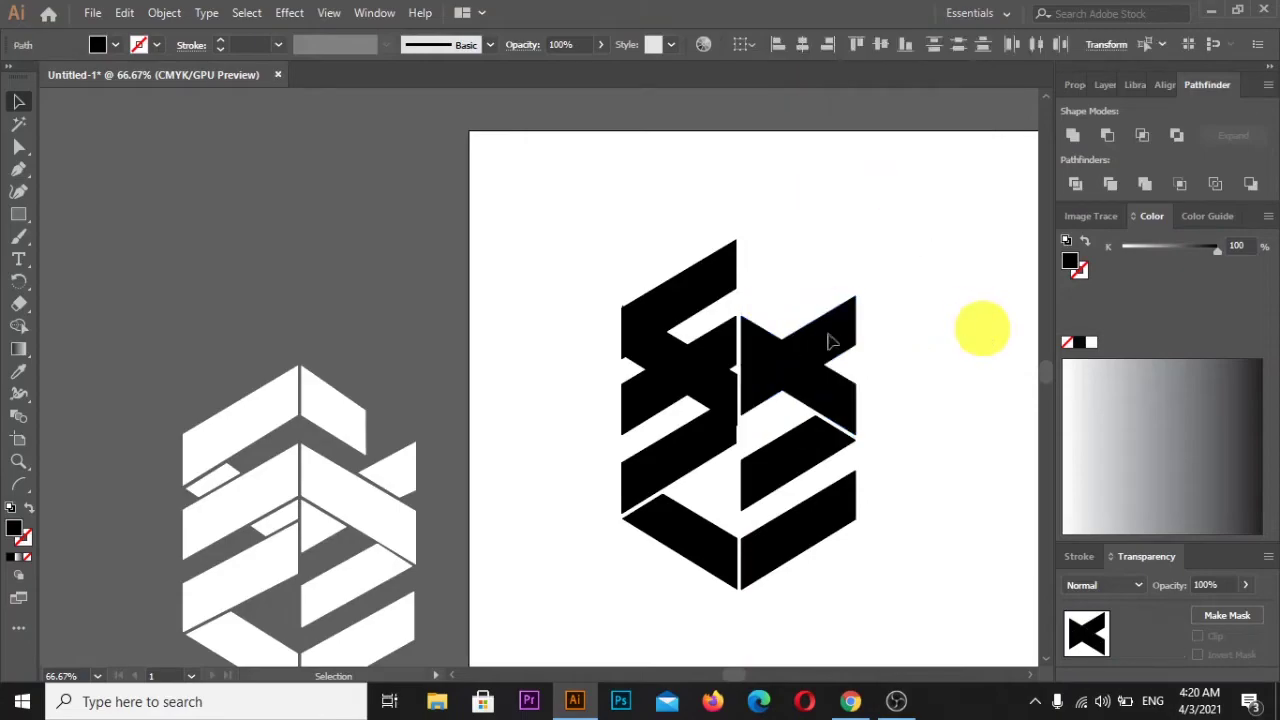
click(828, 343)
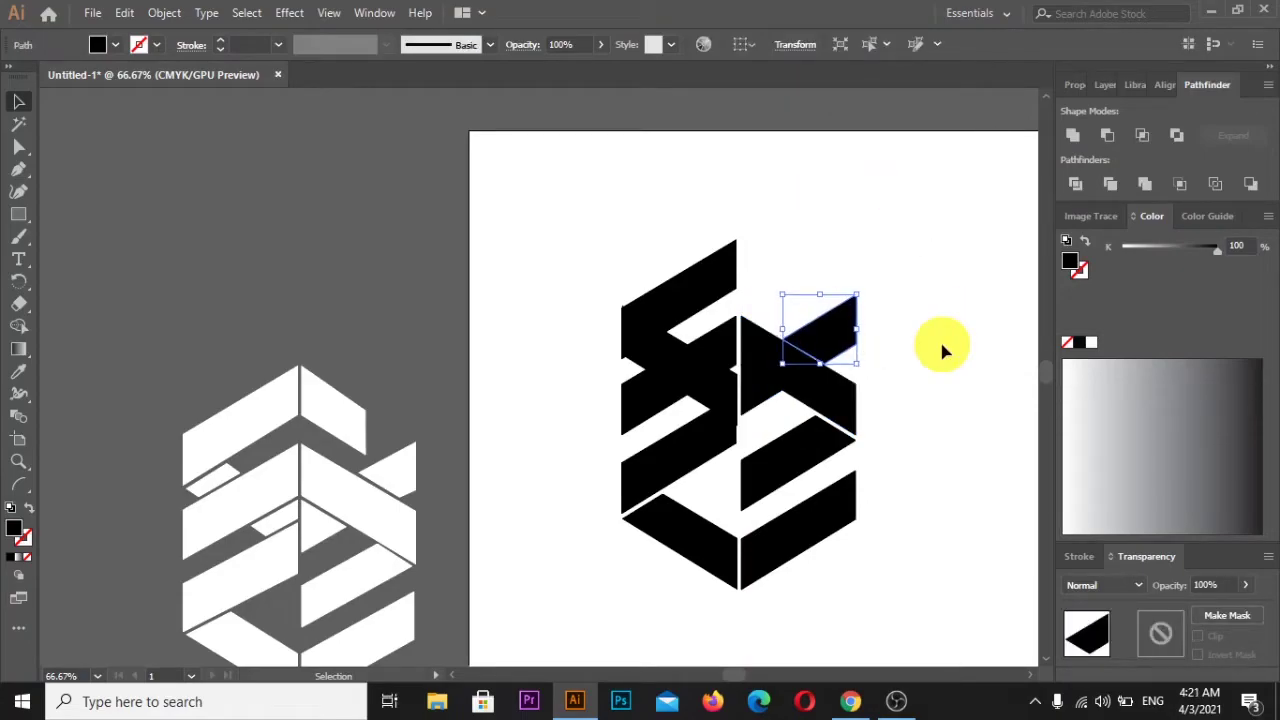
Step: Nudge the top-right triangle piece into place and delete the small leftover middle triangle
key(Up)
key(Right)
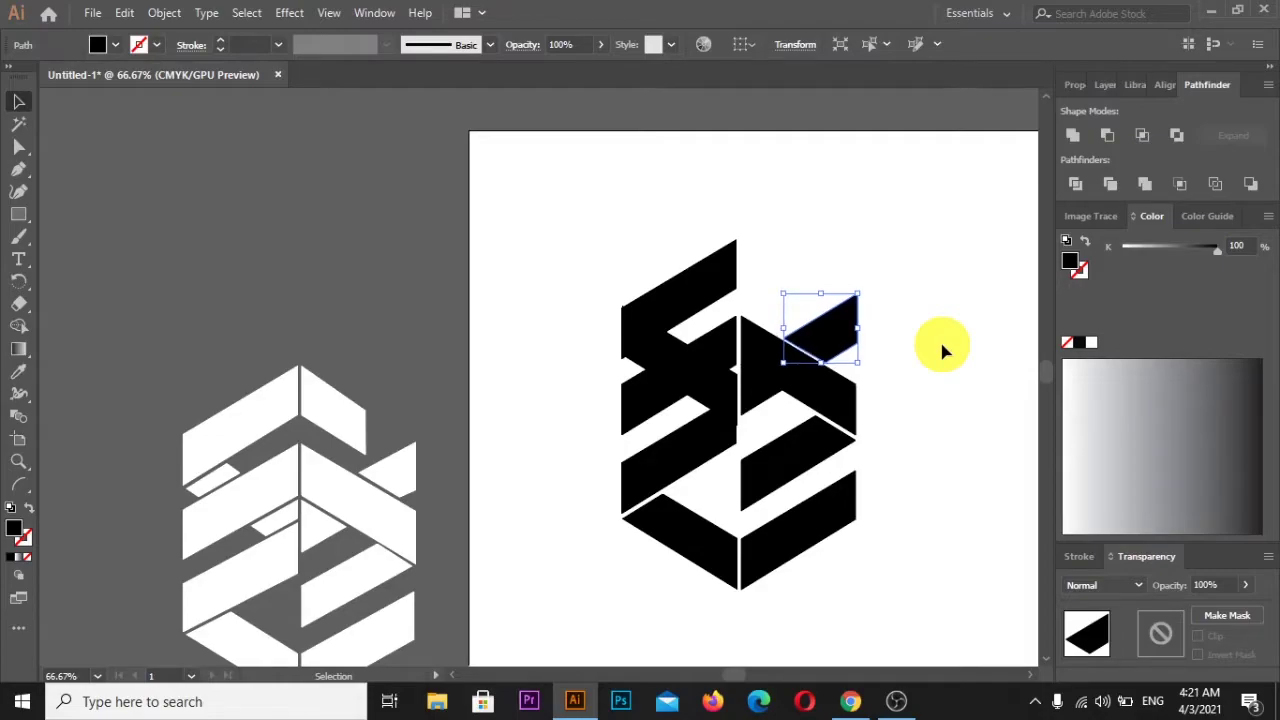
key(Up)
key(Right)
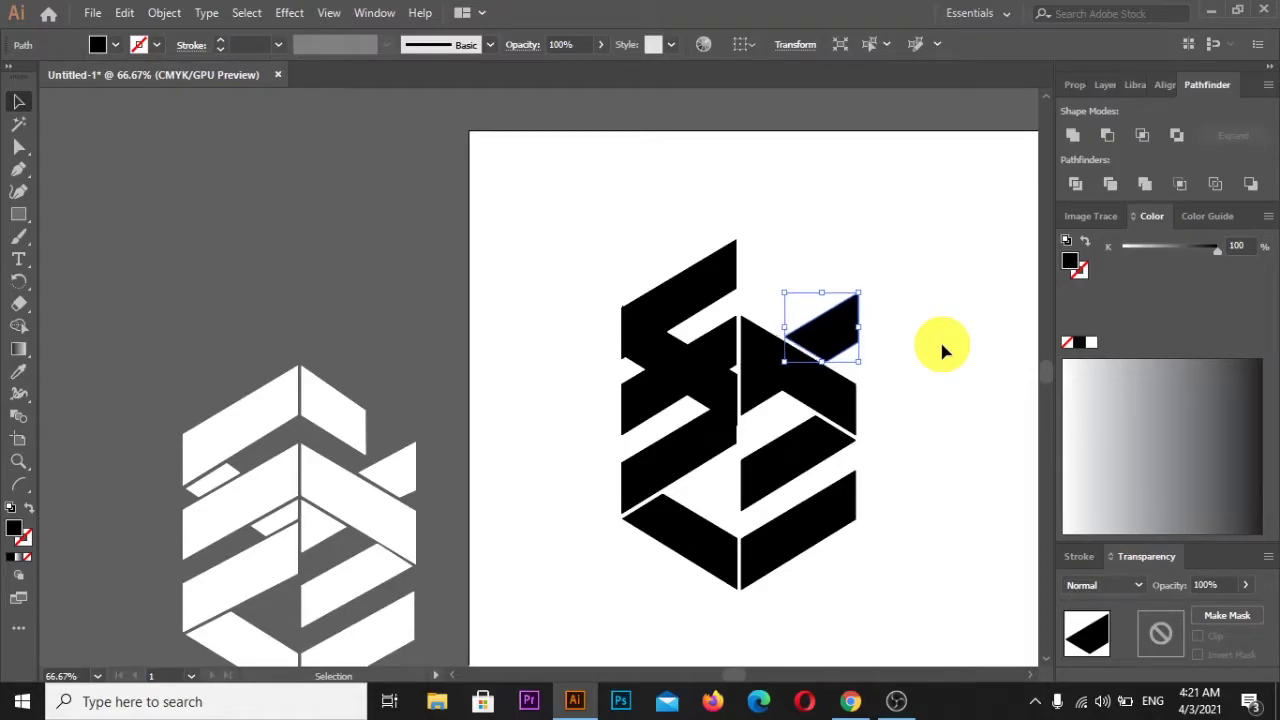
key(Up)
key(Right)
key(Left)
key(Down)
key(Left)
key(Down)
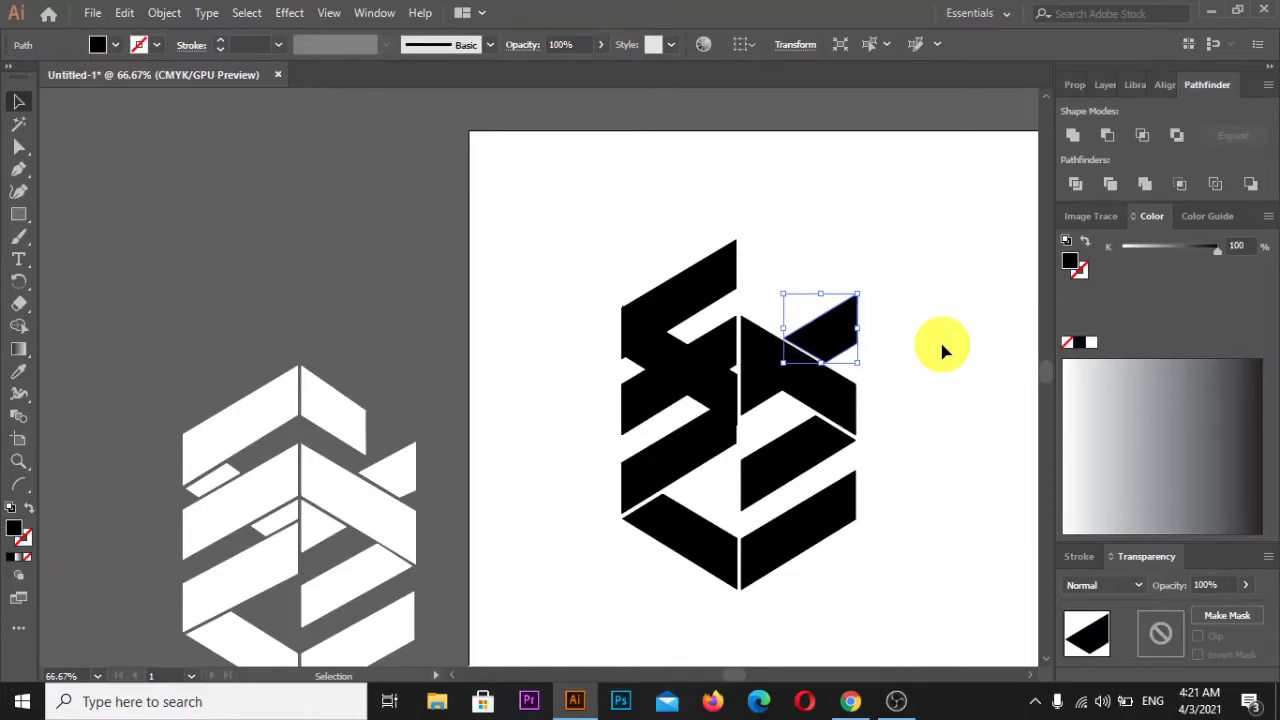
click(950, 352)
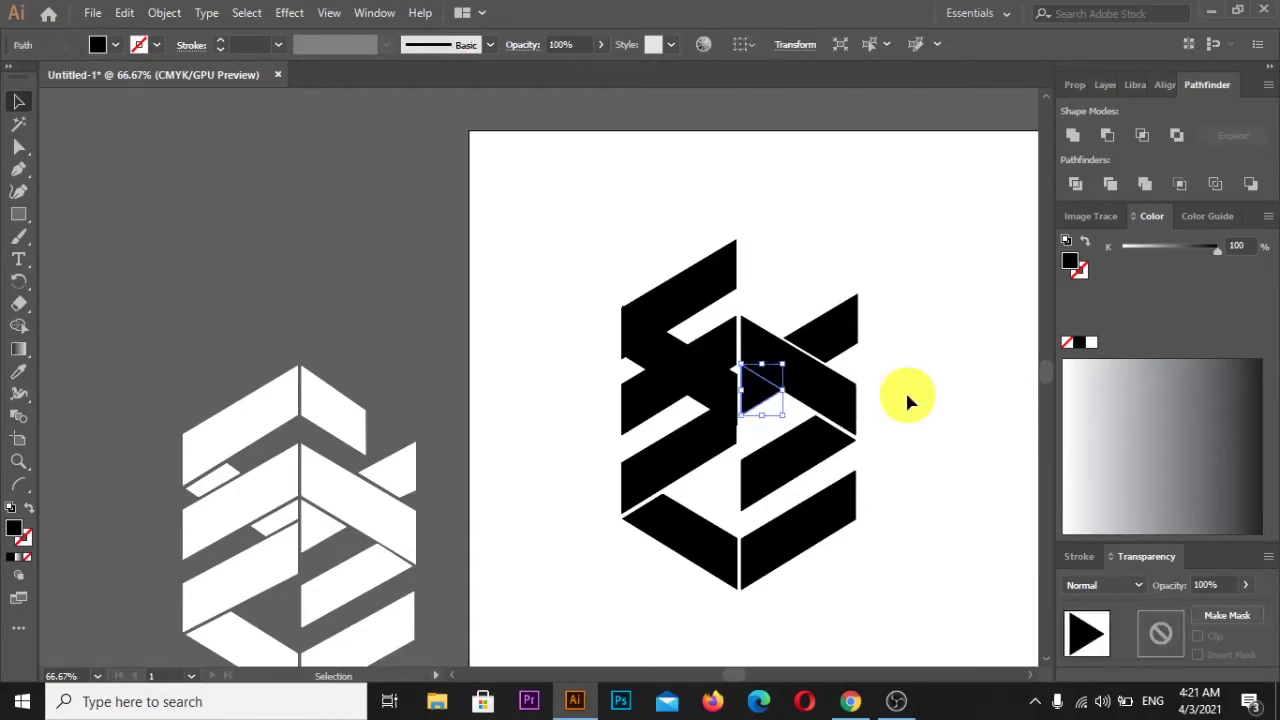
key(Right)
key(Right)
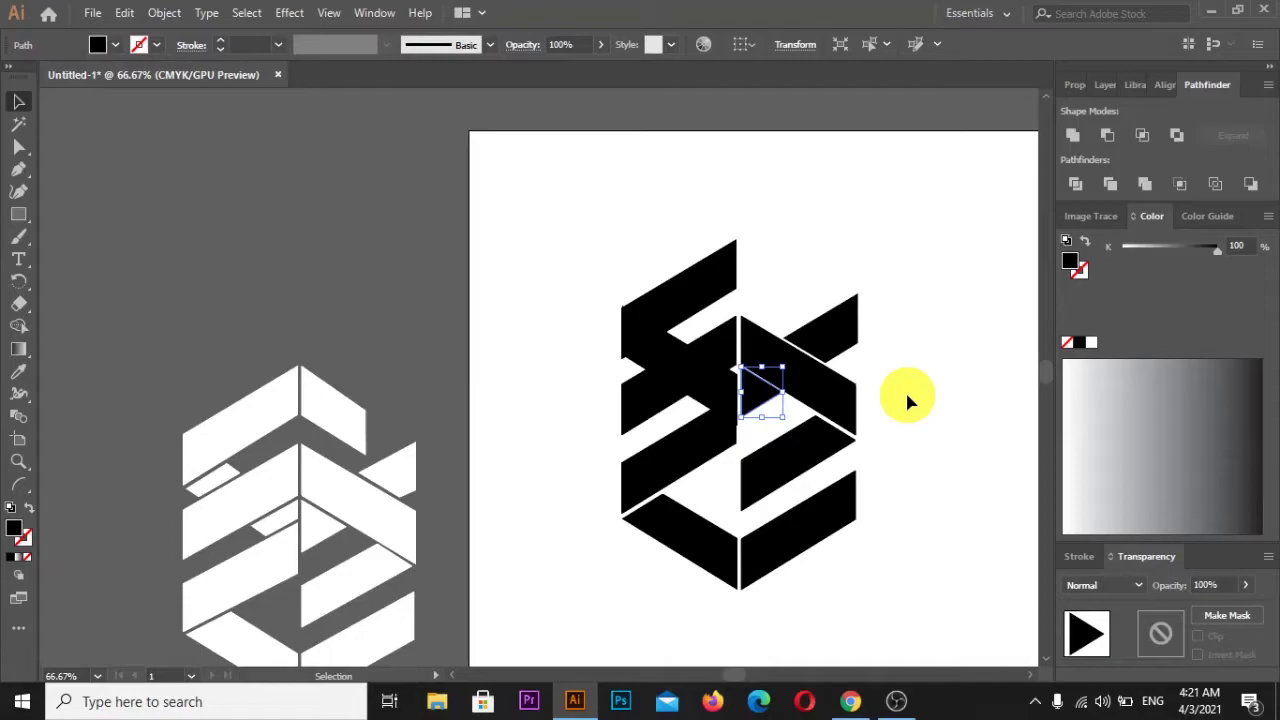
key(Delete)
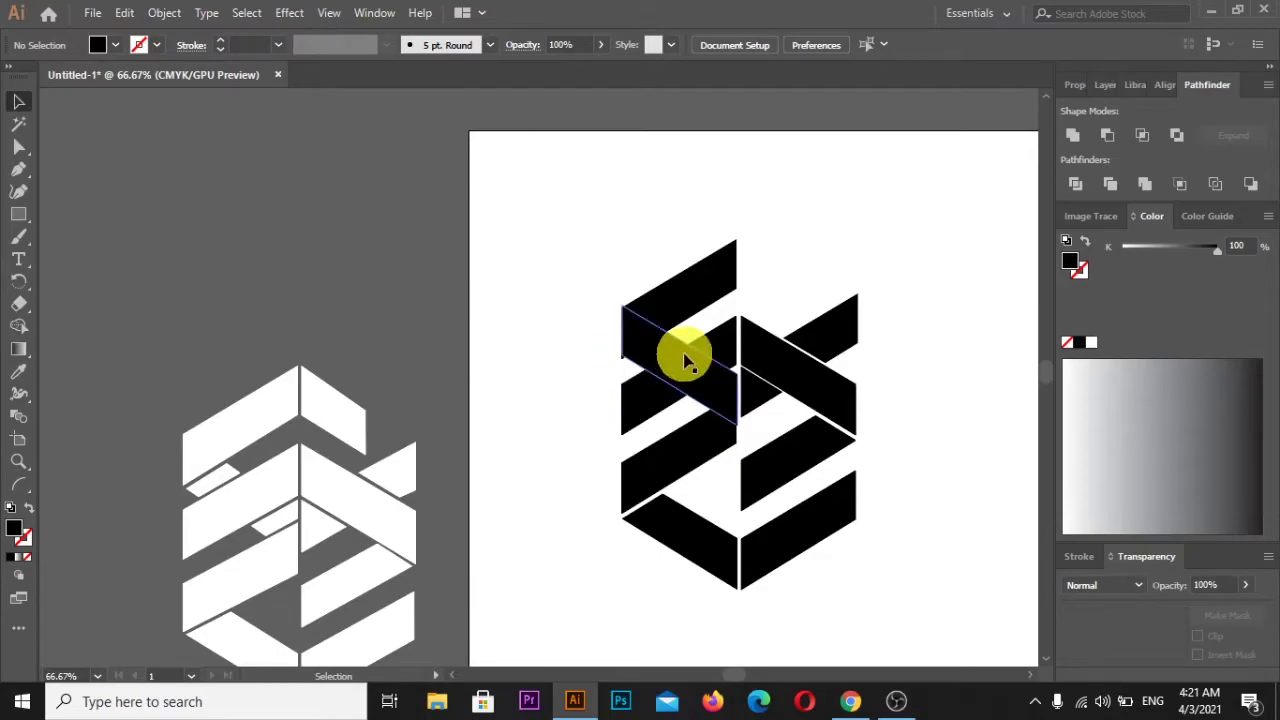
Step: Nudge the left crossing bar slightly down and select the left-side logo shapes
drag(686, 362, 686, 355)
click(585, 316)
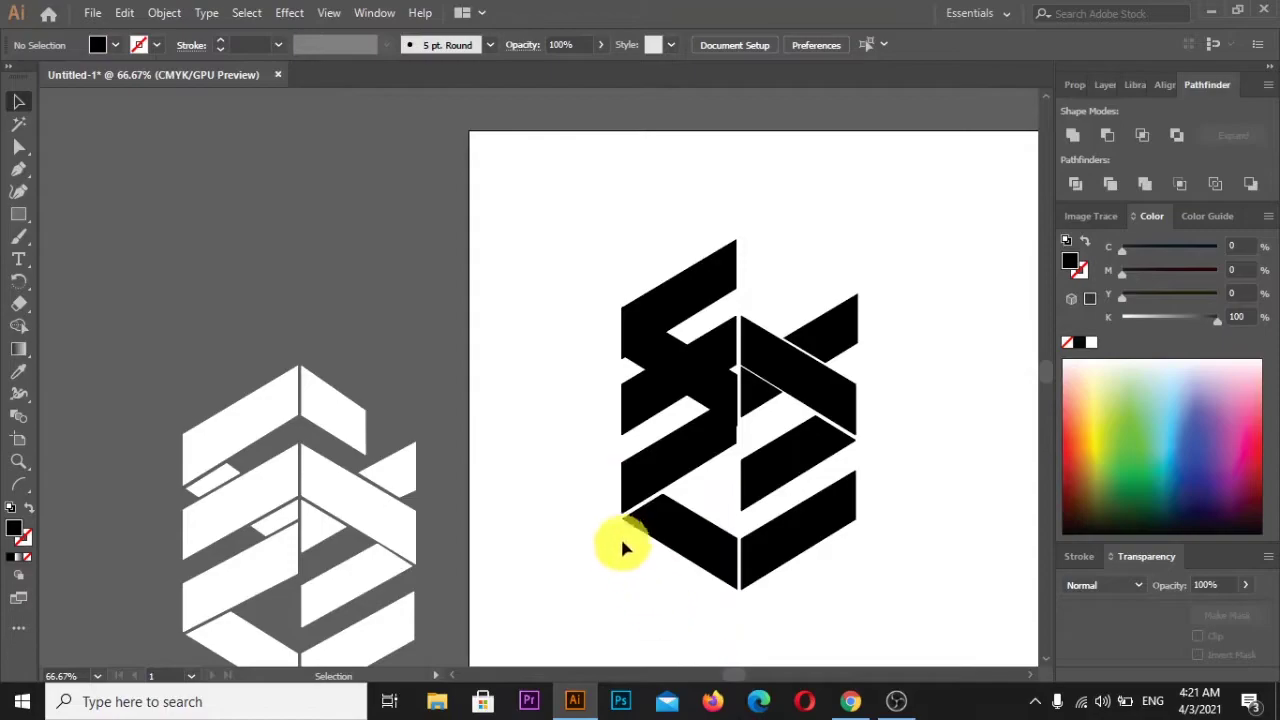
mouse_move(595, 244)
mouse_down()
mouse_move(697, 635)
mouse_move(709, 623)
mouse_up()
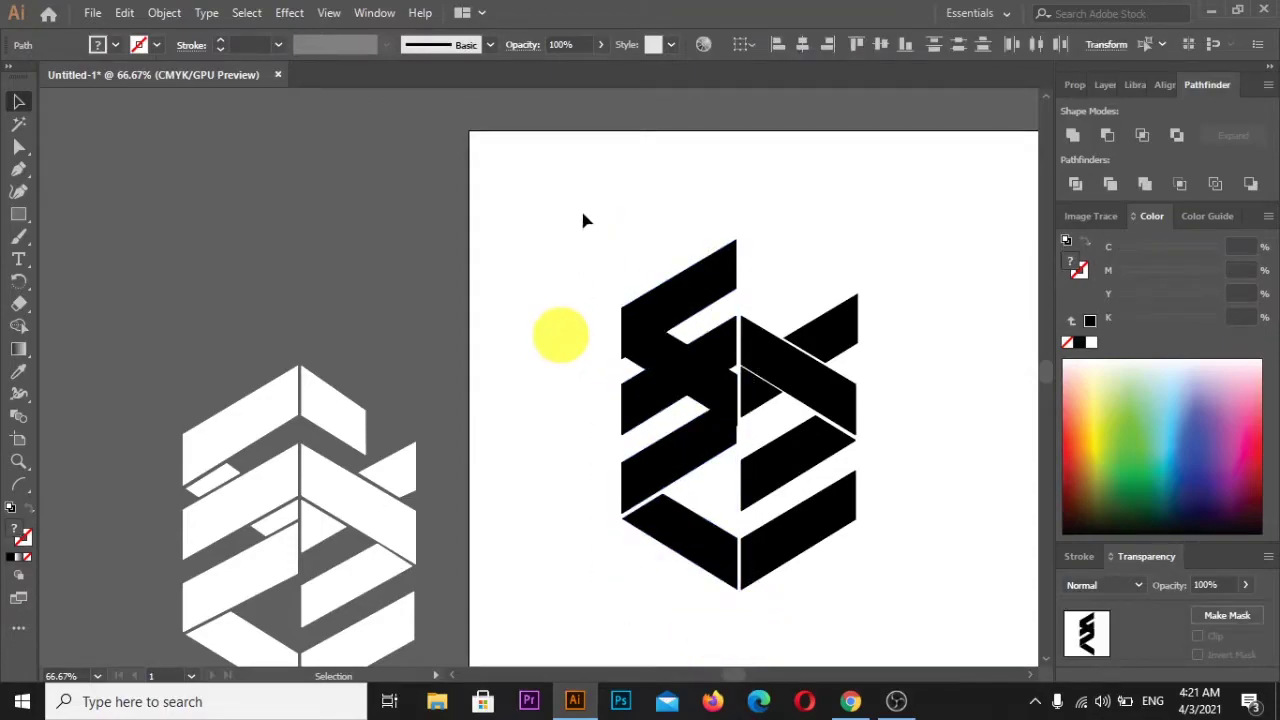
click(740, 550)
click(710, 455)
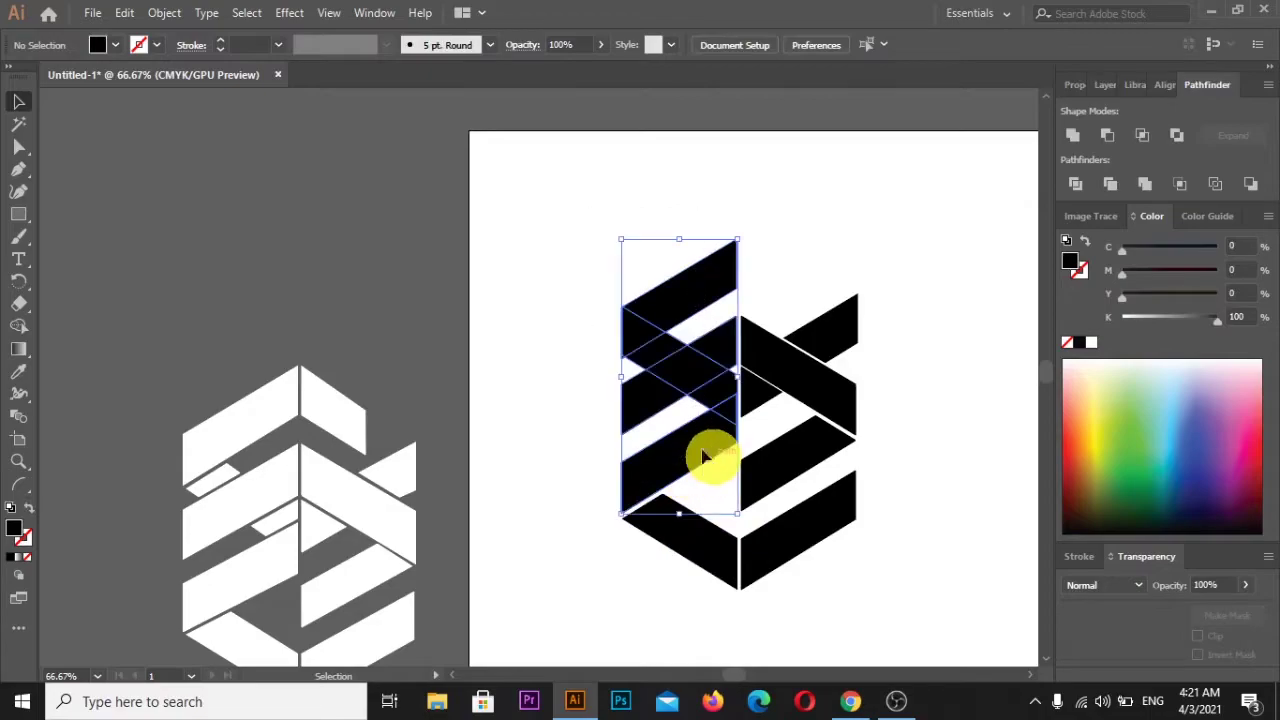
right_click(684, 376)
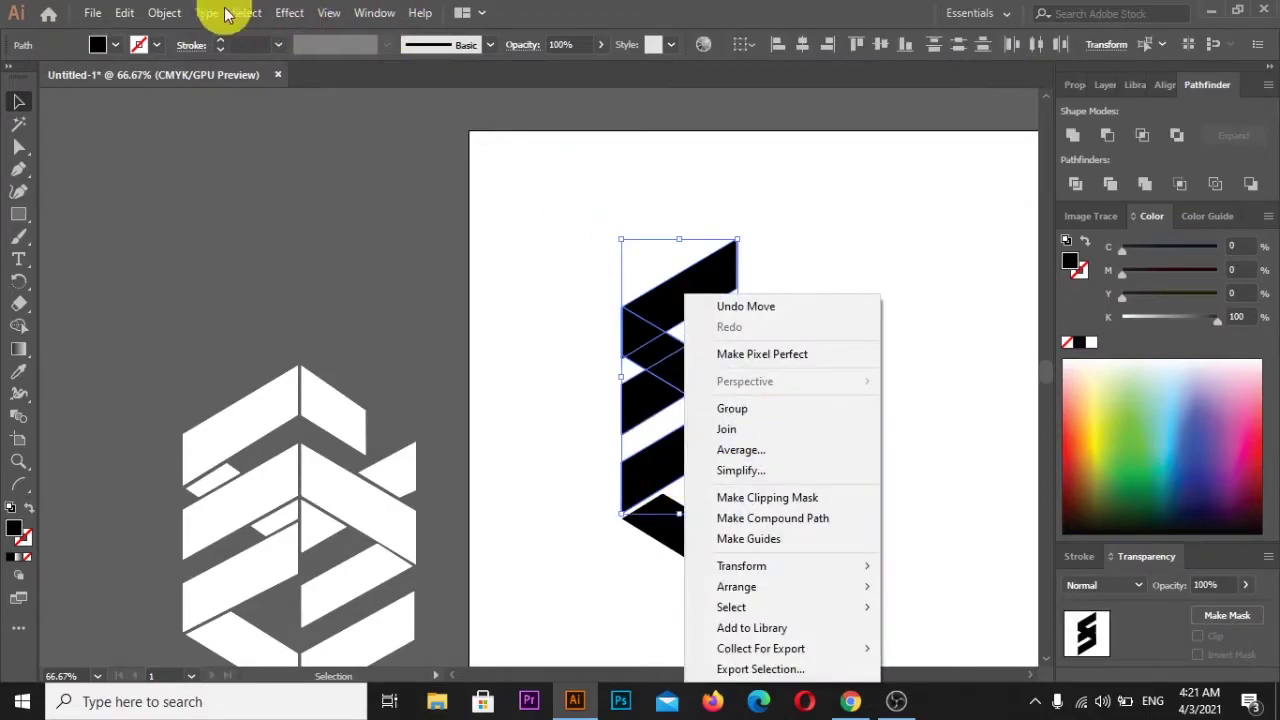
click(168, 14)
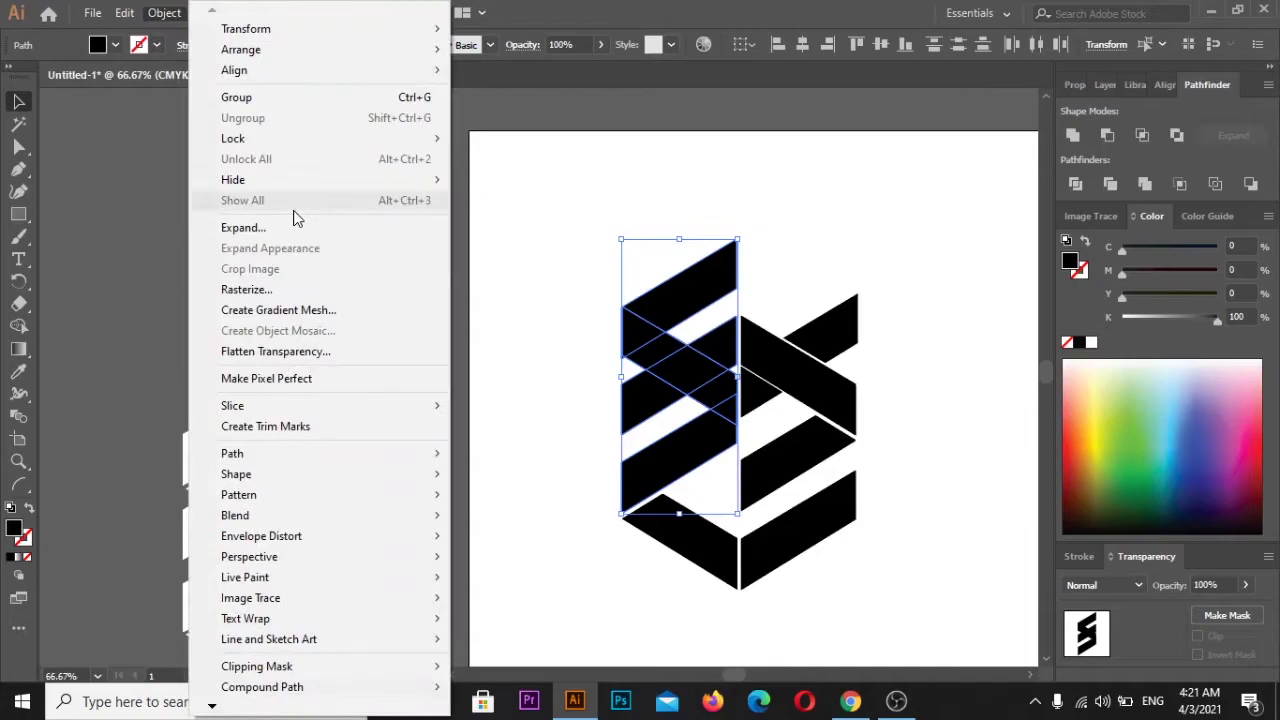
click(297, 222)
Step: Divide the left-side overlaps with Pathfinder, ungroup them, and select individual pieces to check
click(1075, 184)
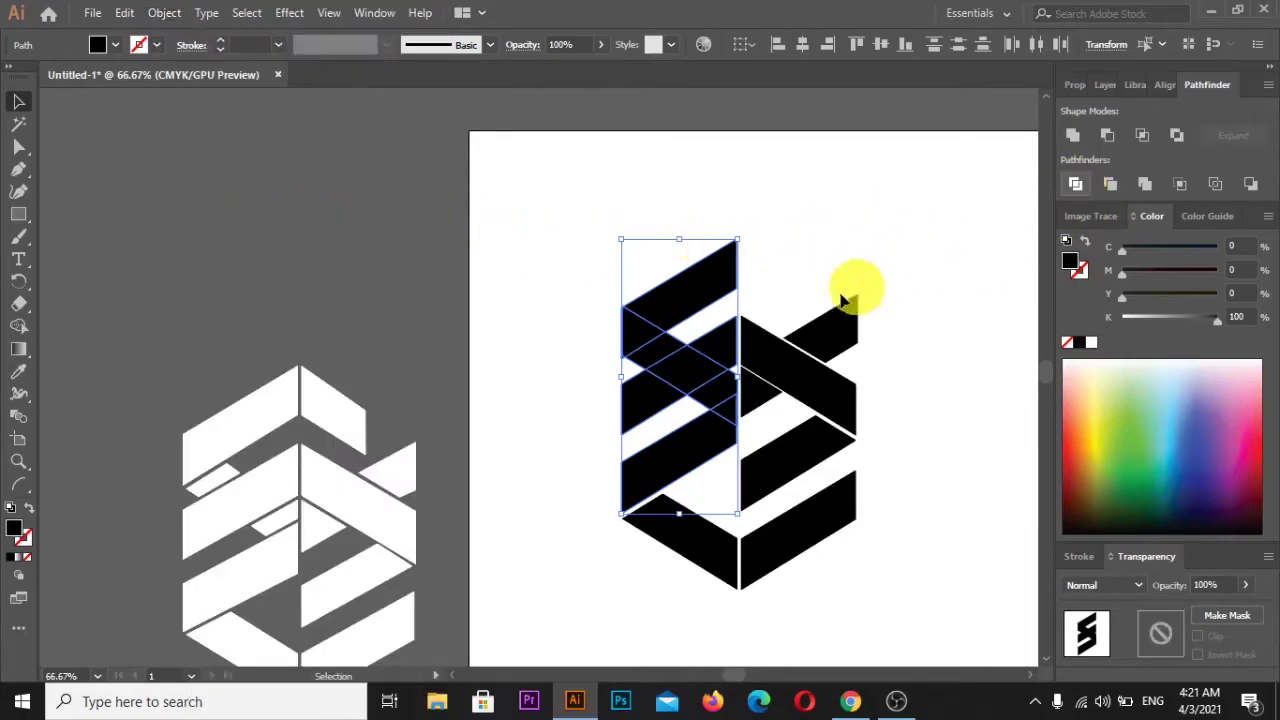
right_click(700, 273)
click(760, 437)
click(988, 348)
click(637, 330)
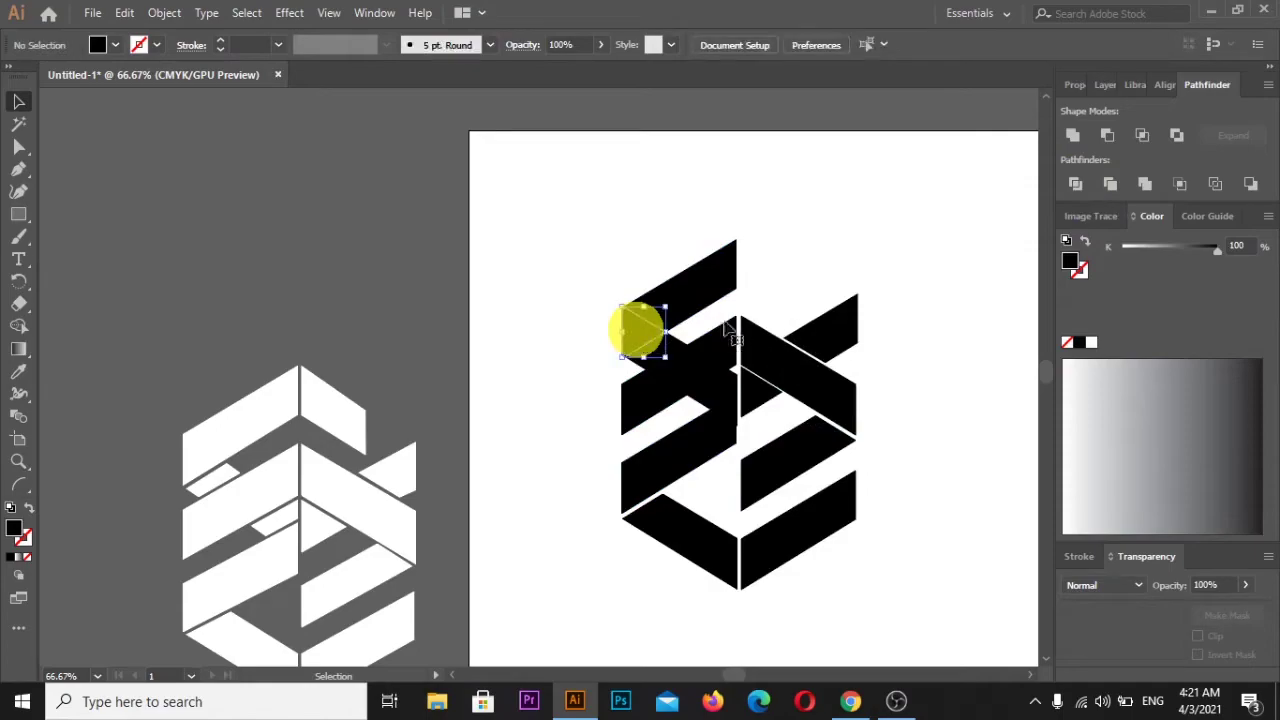
click(865, 265)
click(657, 346)
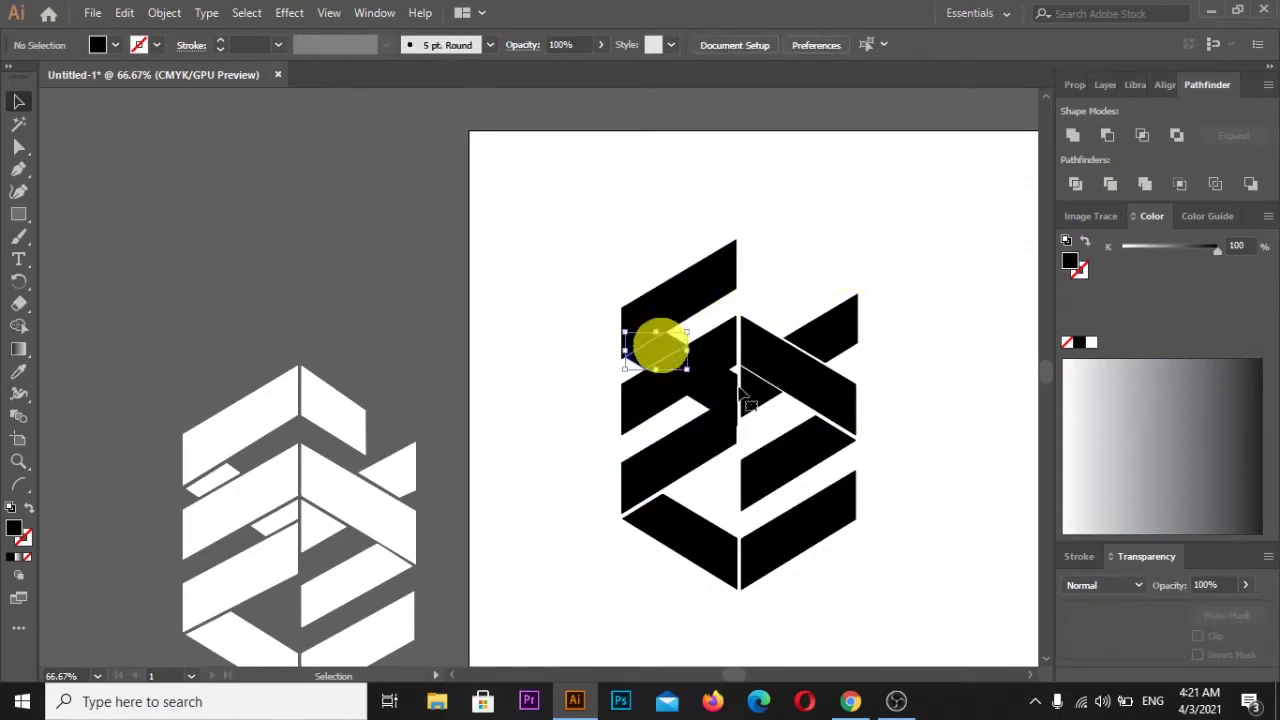
click(742, 393)
click(671, 333)
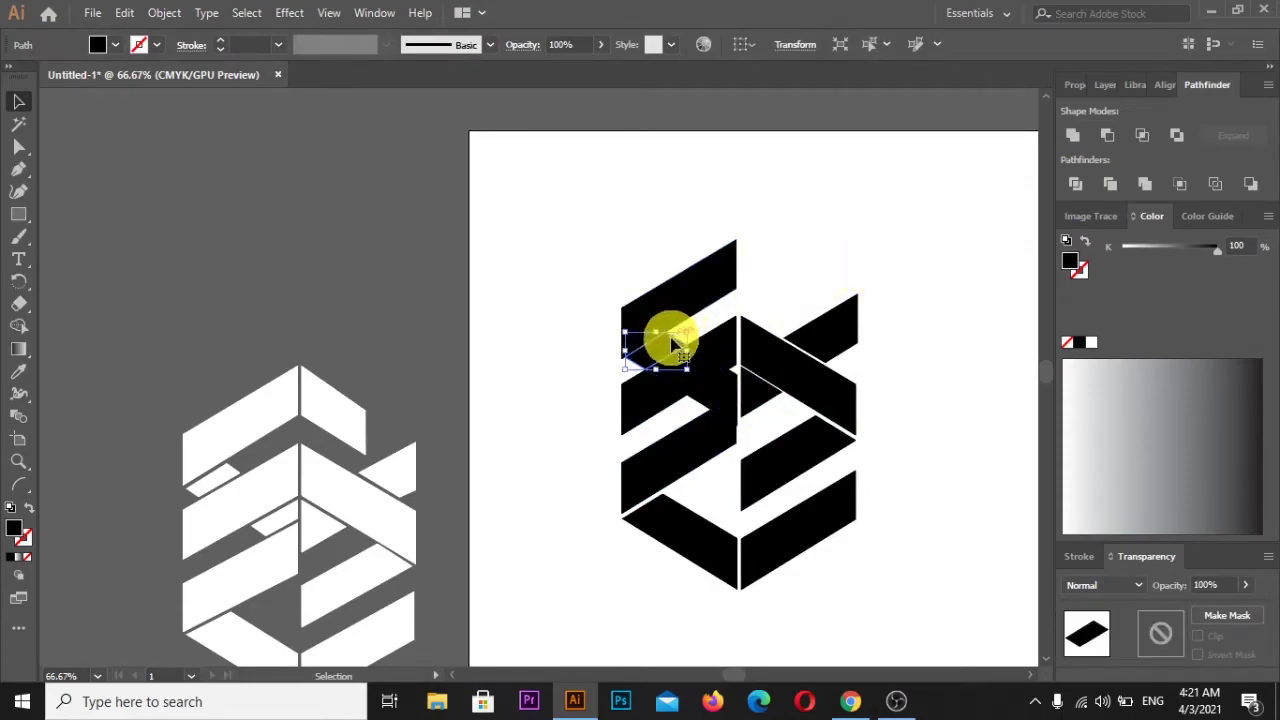
alt+scroll(671, 345, up, 3)
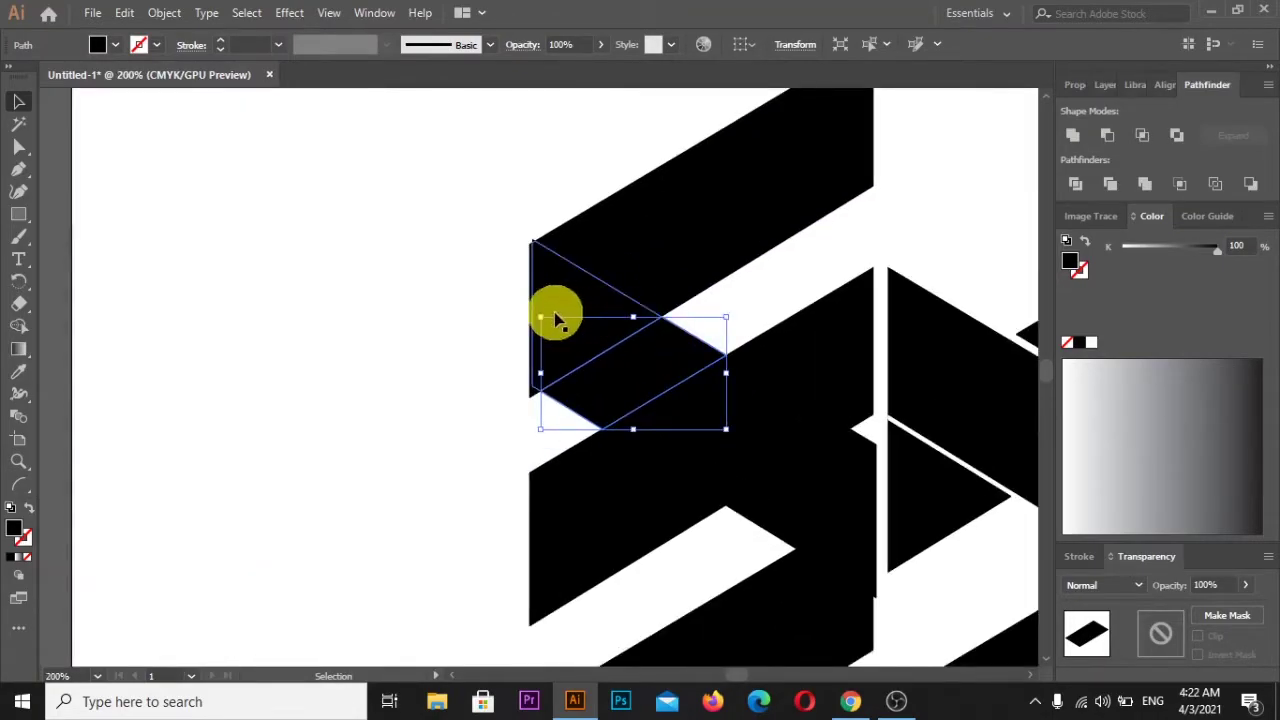
Step: Shrink the small parallelogram with its bounding-box handles, undoing the last width change
drag(541, 316, 557, 323)
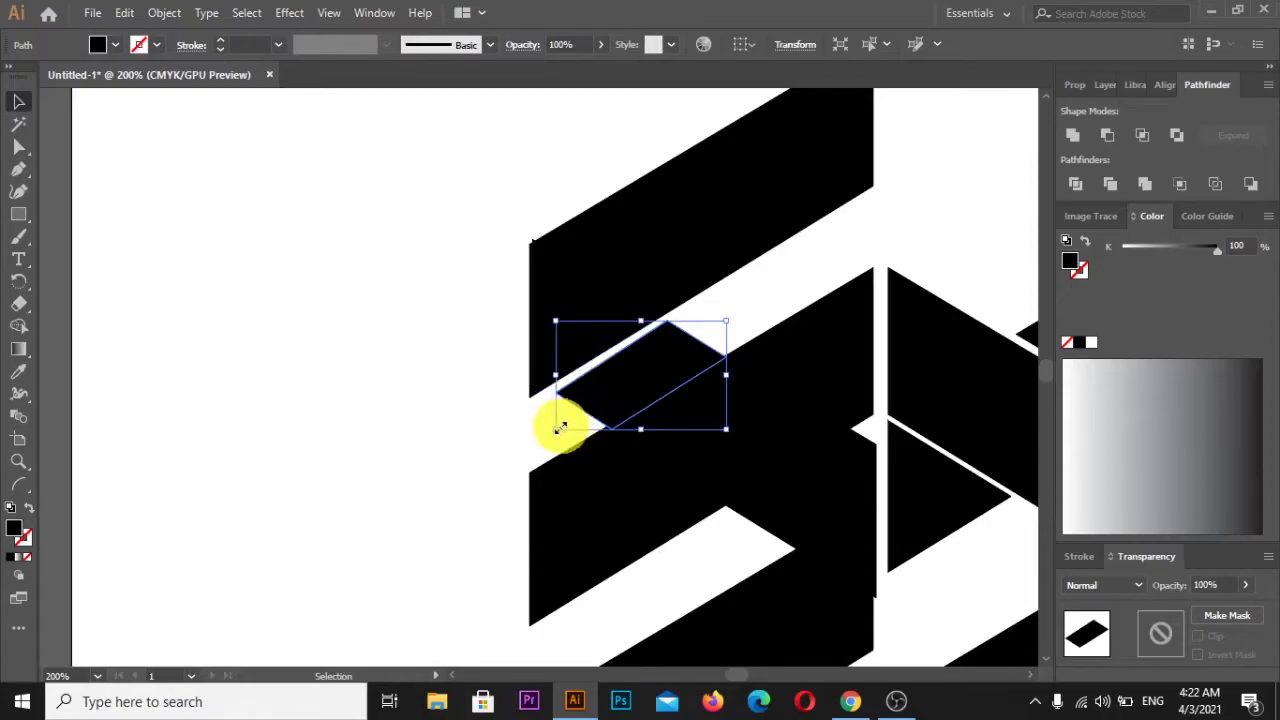
drag(558, 428, 640, 420)
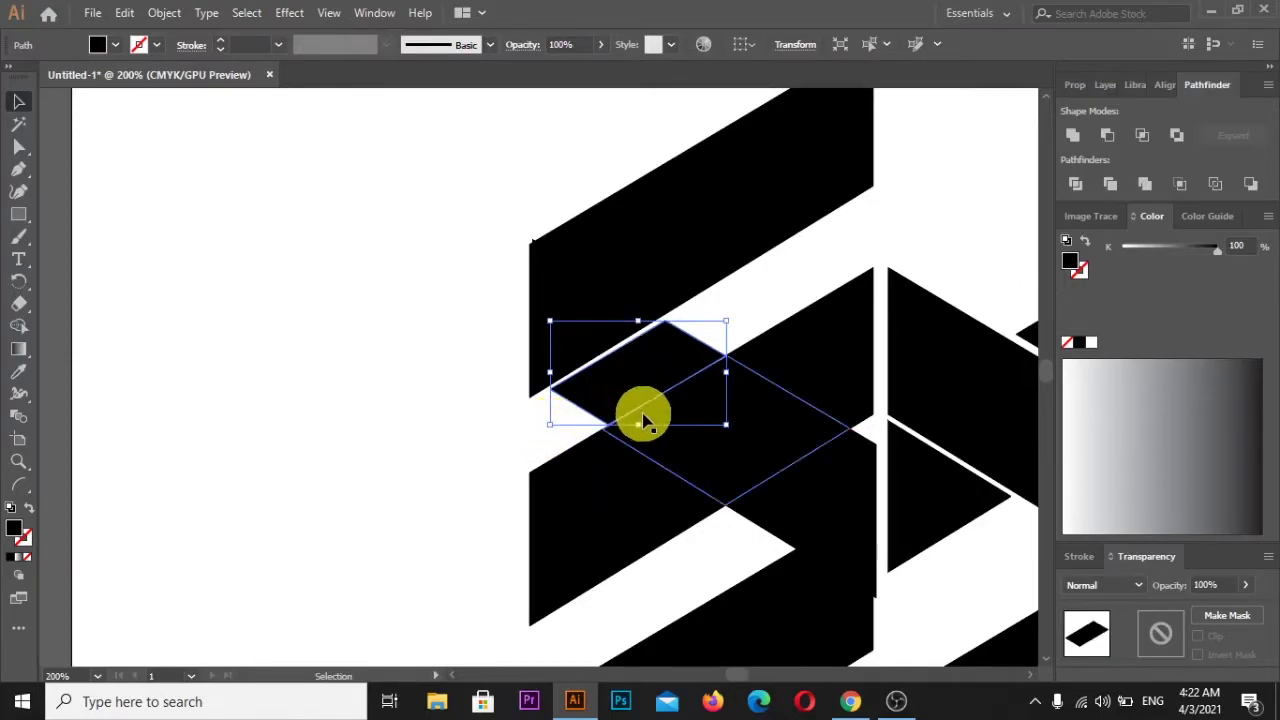
drag(643, 419, 643, 419)
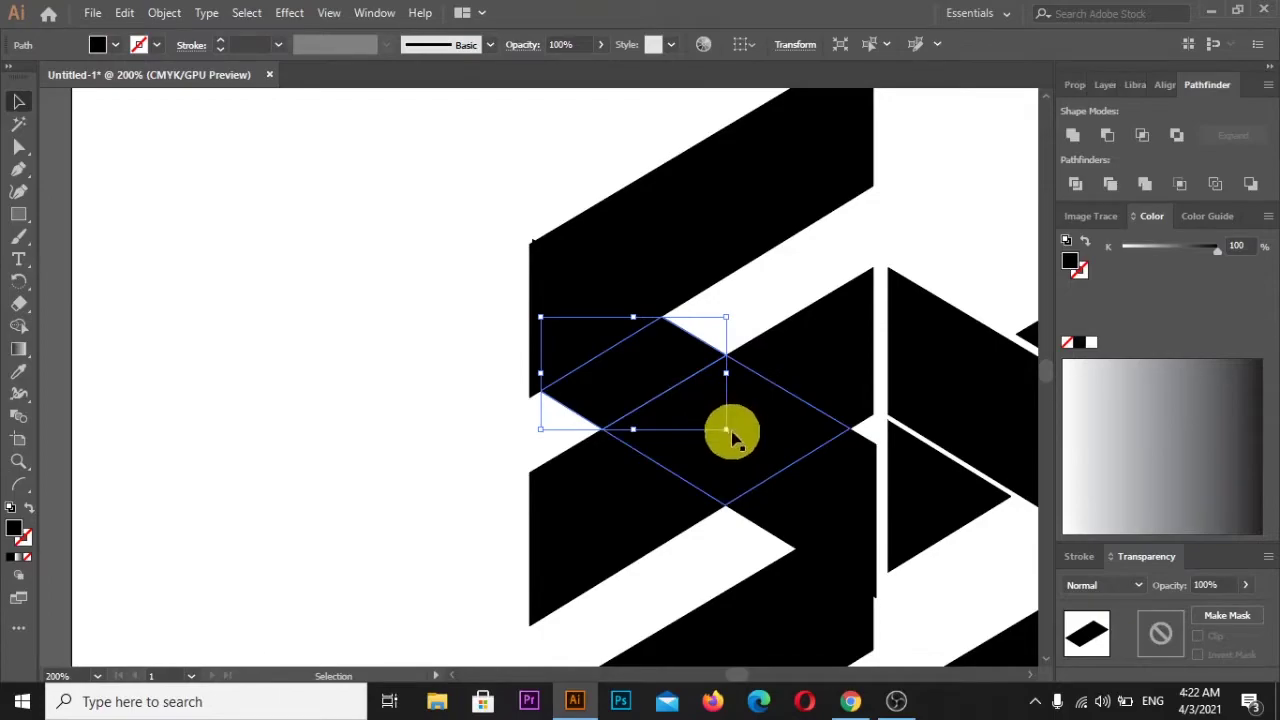
mouse_move(727, 430)
mouse_down()
mouse_move(712, 420)
mouse_move(724, 428)
mouse_up()
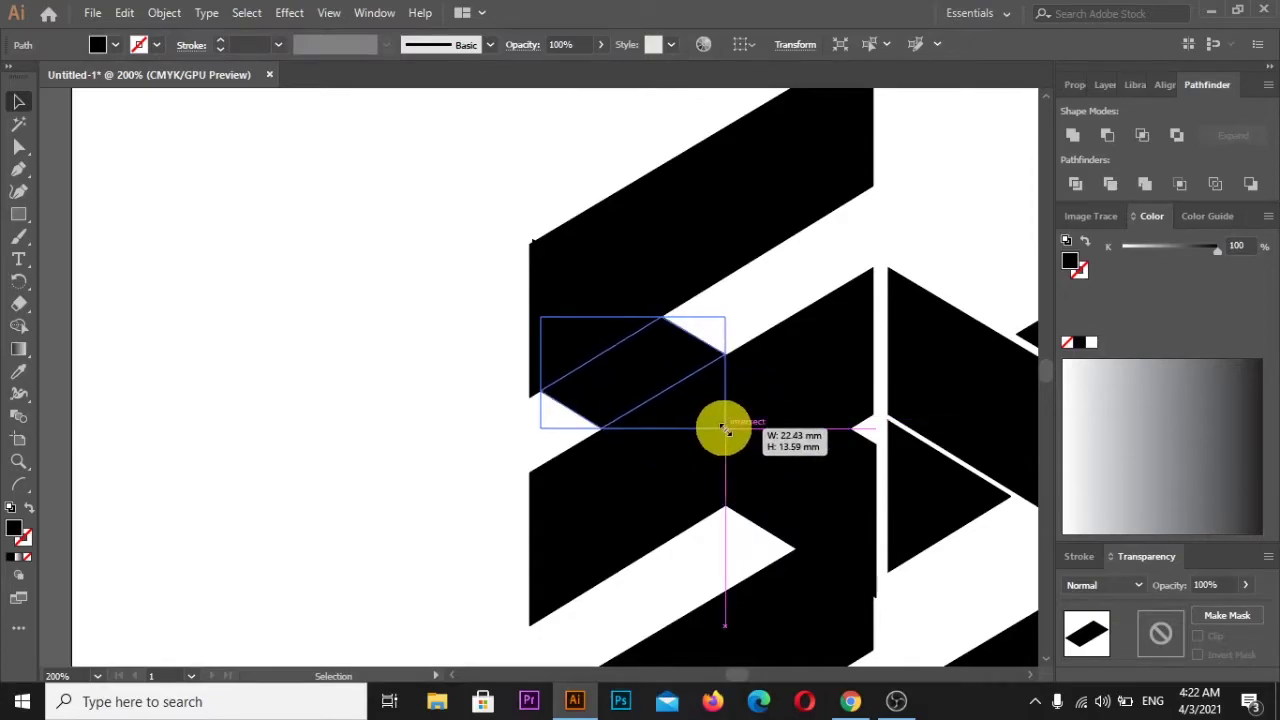
drag(724, 428, 728, 428)
drag(633, 428, 632, 429)
drag(727, 428, 713, 421)
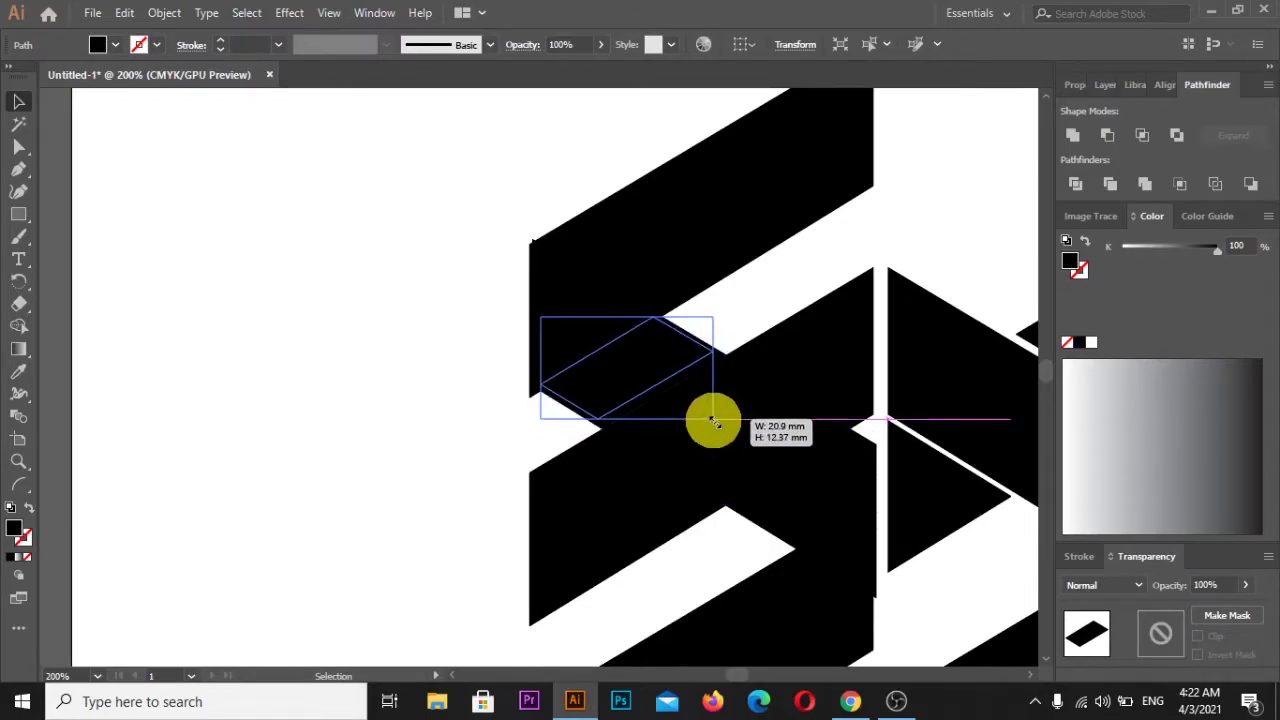
drag(713, 421, 713, 420)
drag(714, 319, 720, 316)
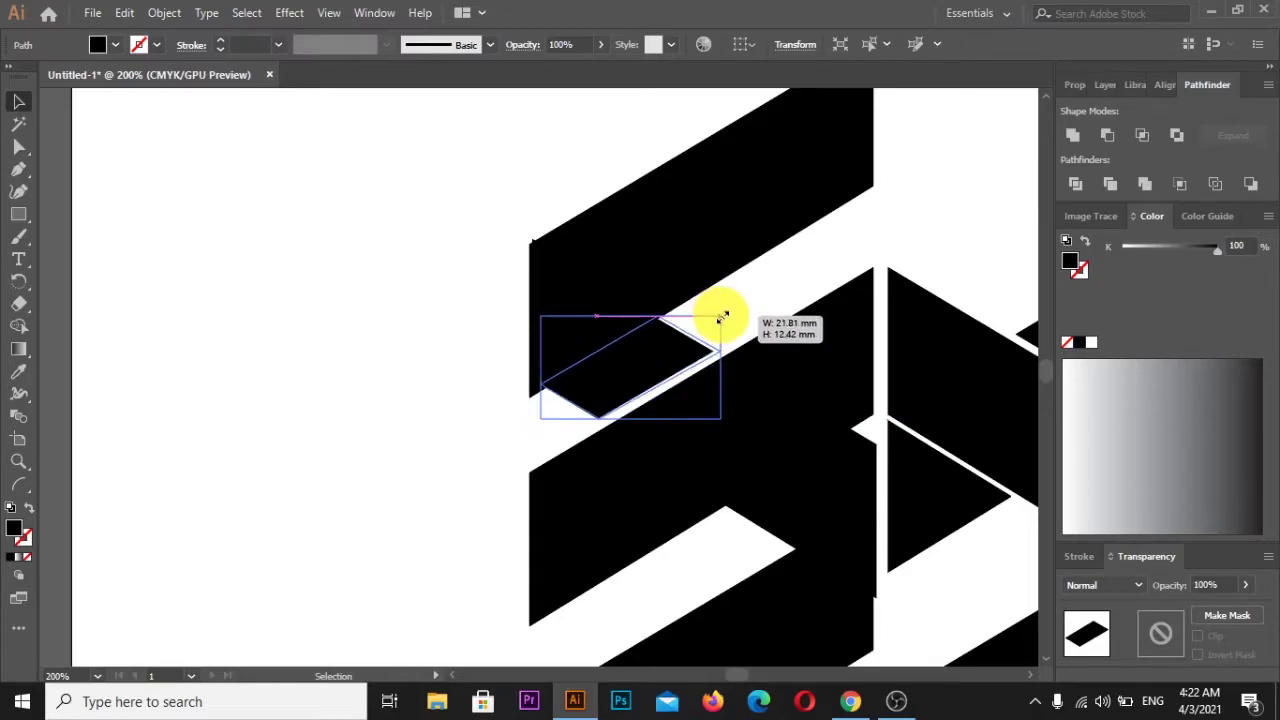
drag(720, 316, 721, 316)
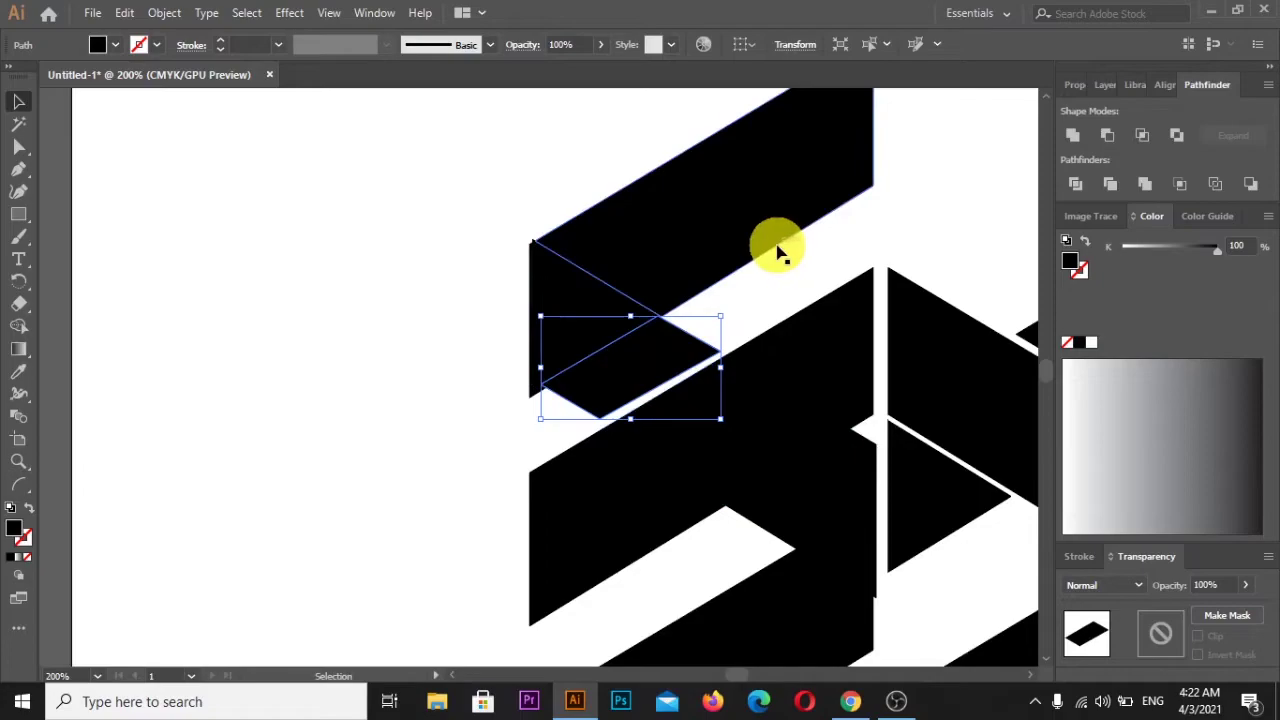
key(ctrl+z)
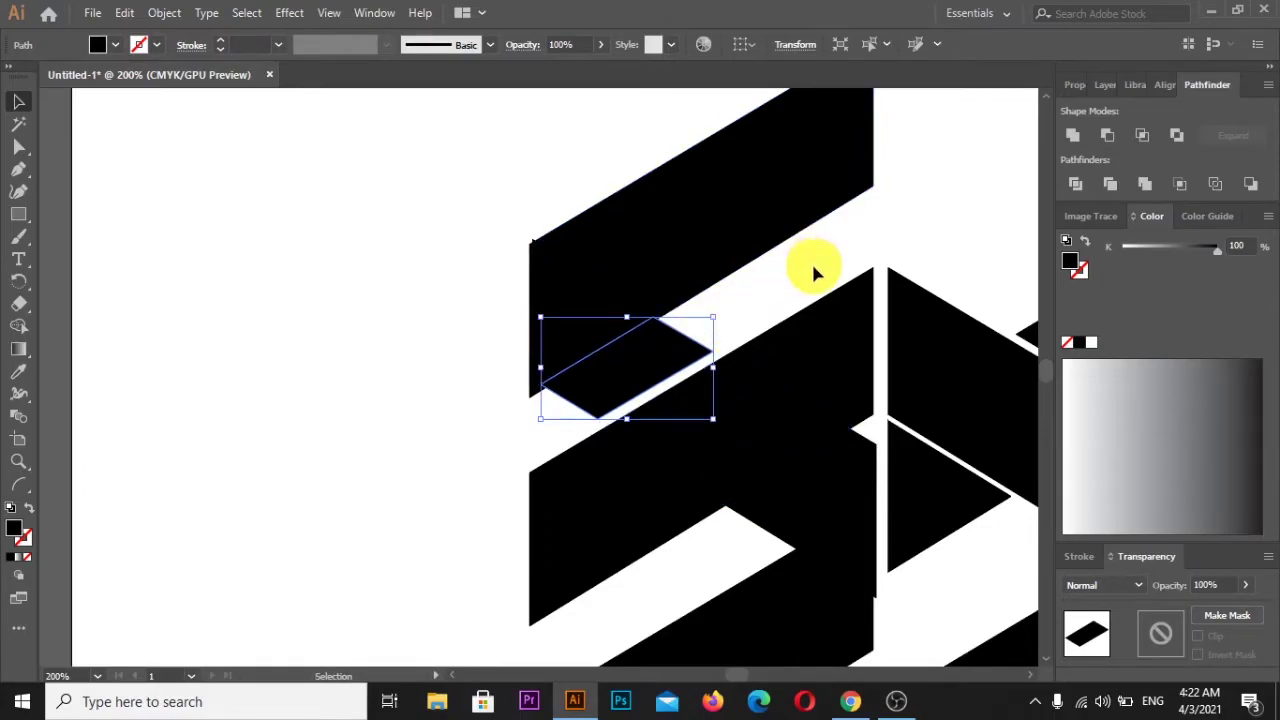
Step: Nudge the parallelogram down and right to open thin white gaps, then adjust the upper bar's corner
key(Down)
key(Down)
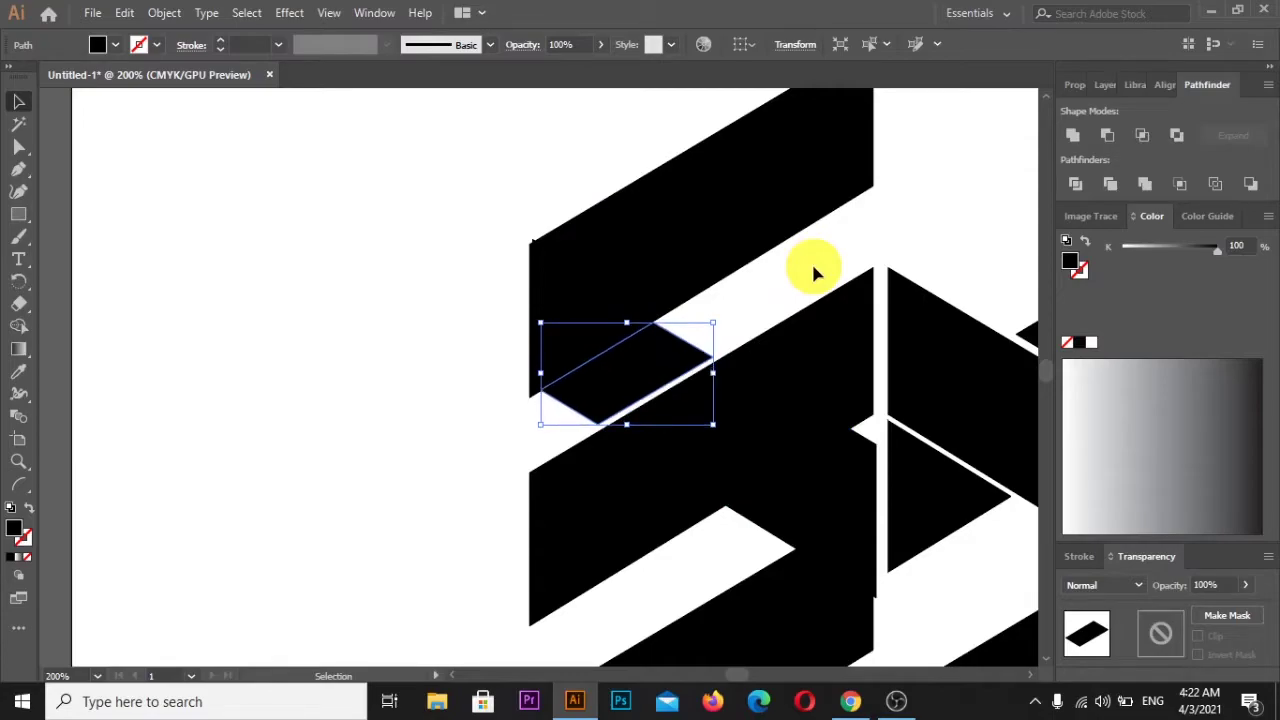
key(Down)
key(Right)
key(Right)
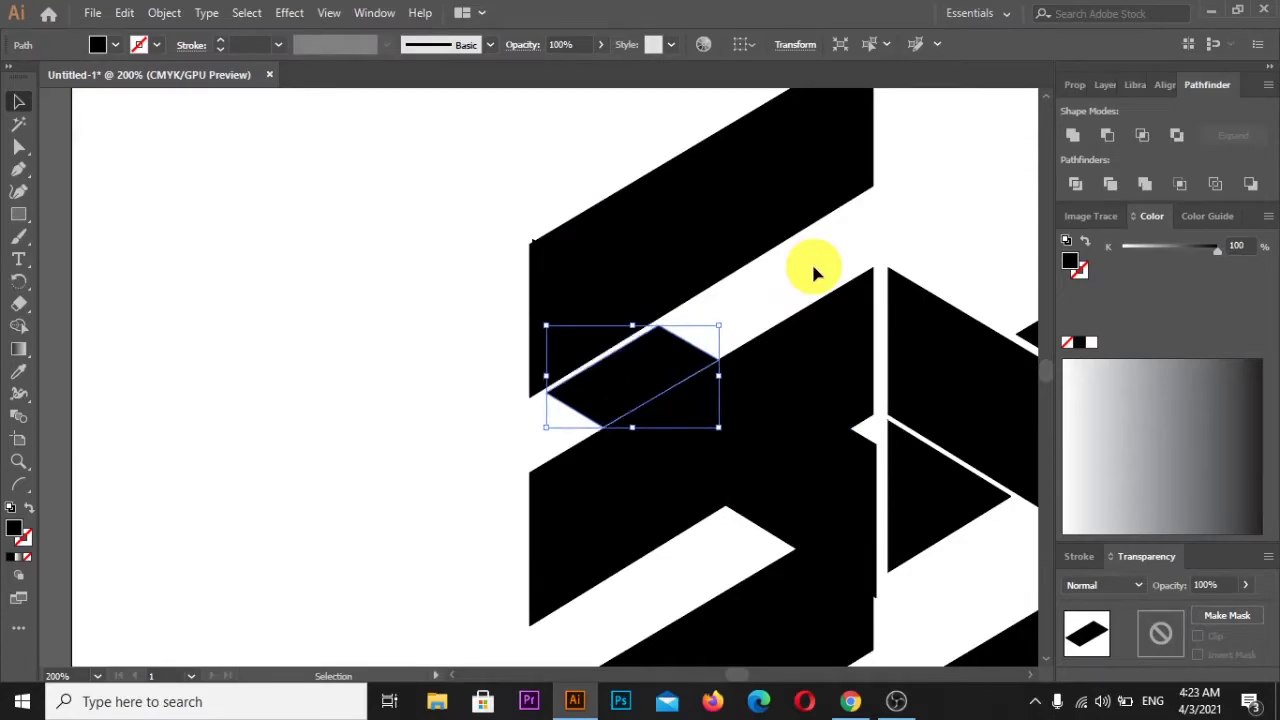
key(Up)
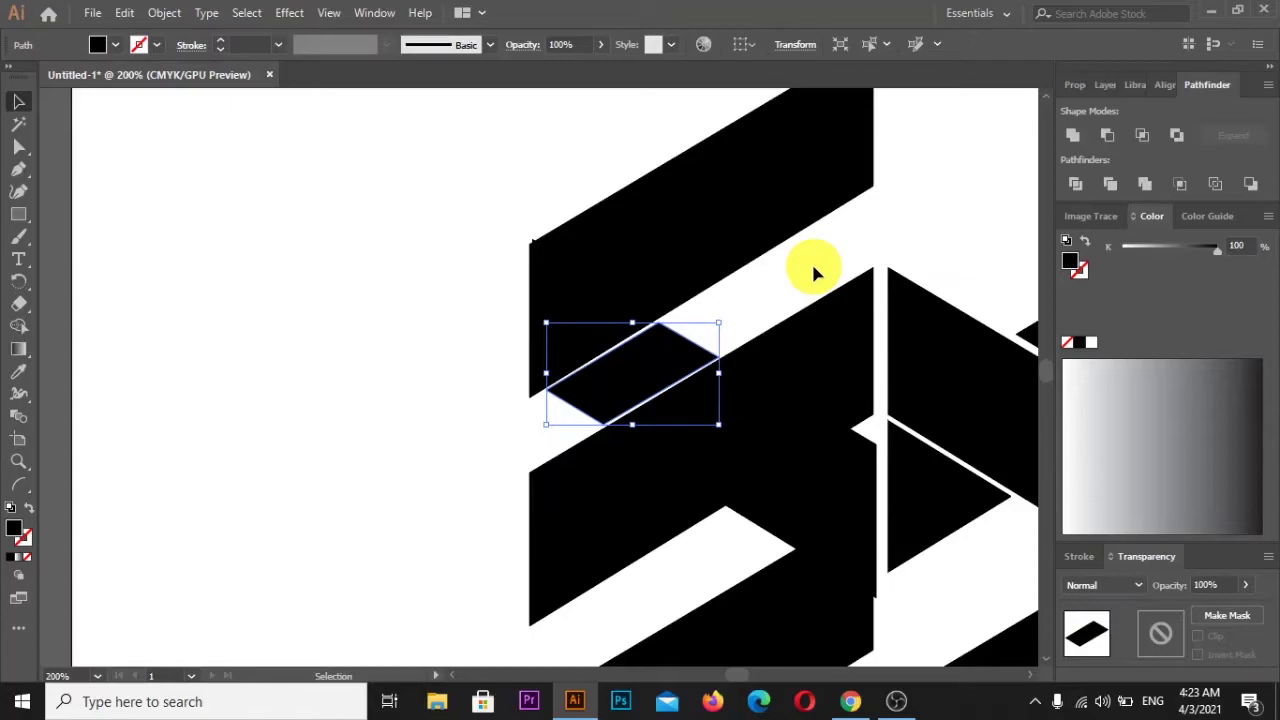
click(412, 279)
drag(537, 241, 535, 241)
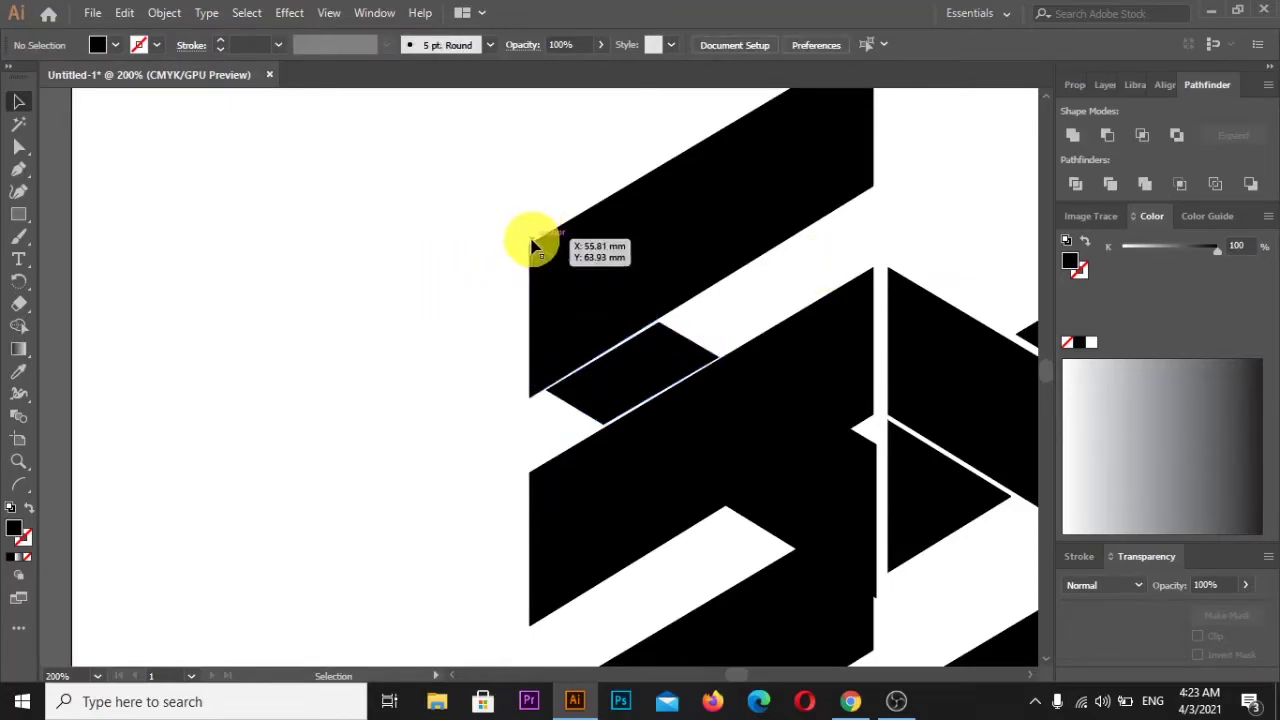
click(412, 270)
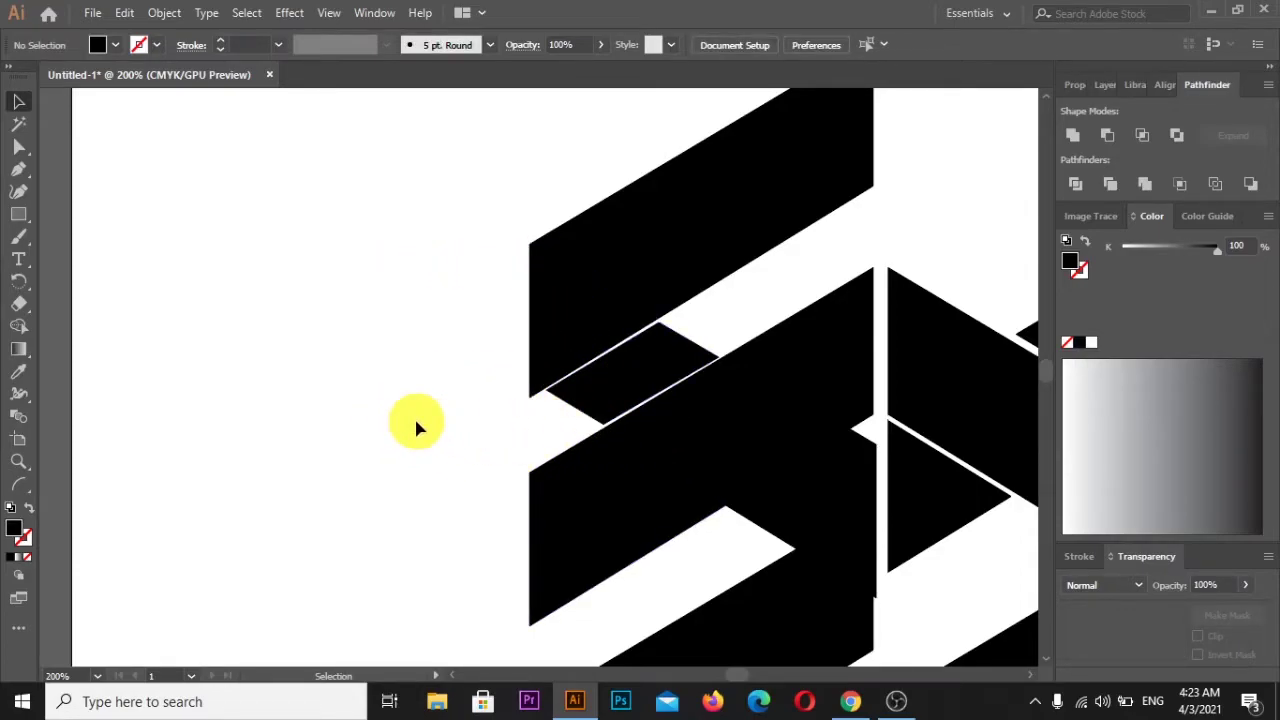
Step: Select the small parallelogram and scale it down slightly from its corner
scroll(414, 416, down, 4)
scroll(448, 418, up, 4)
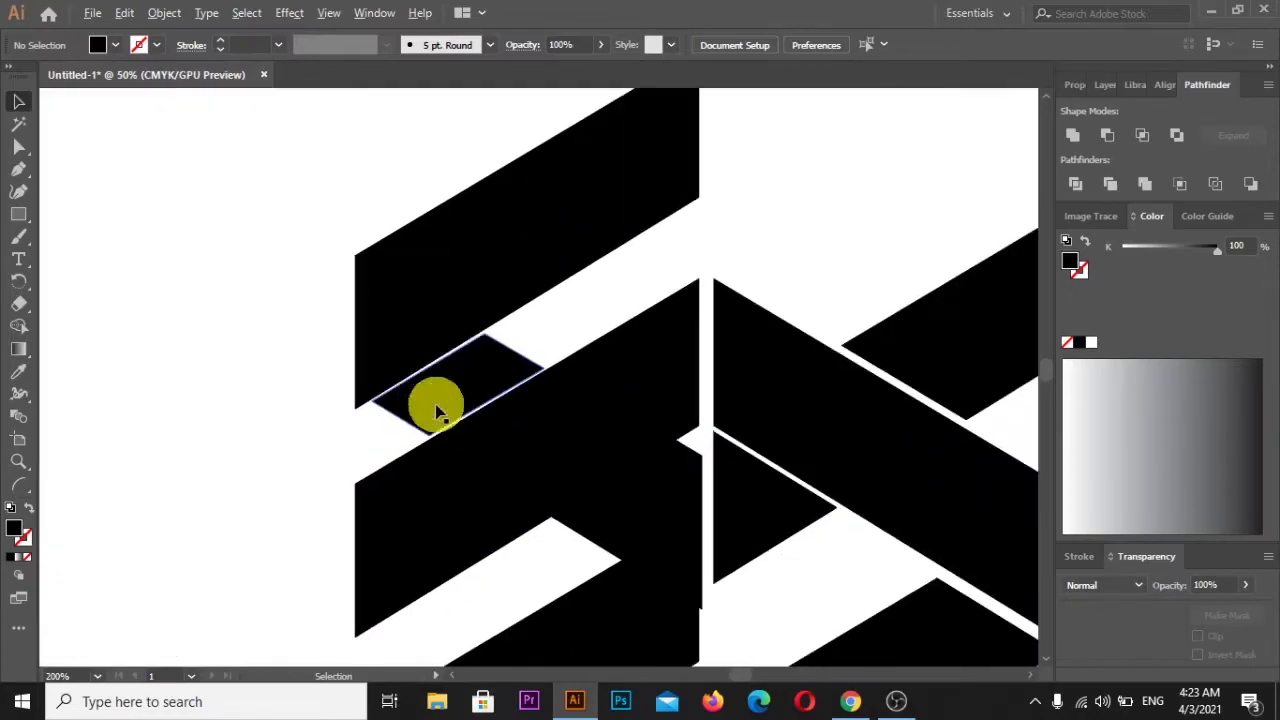
scroll(448, 385, up, 2)
click(449, 381)
drag(633, 491, 621, 481)
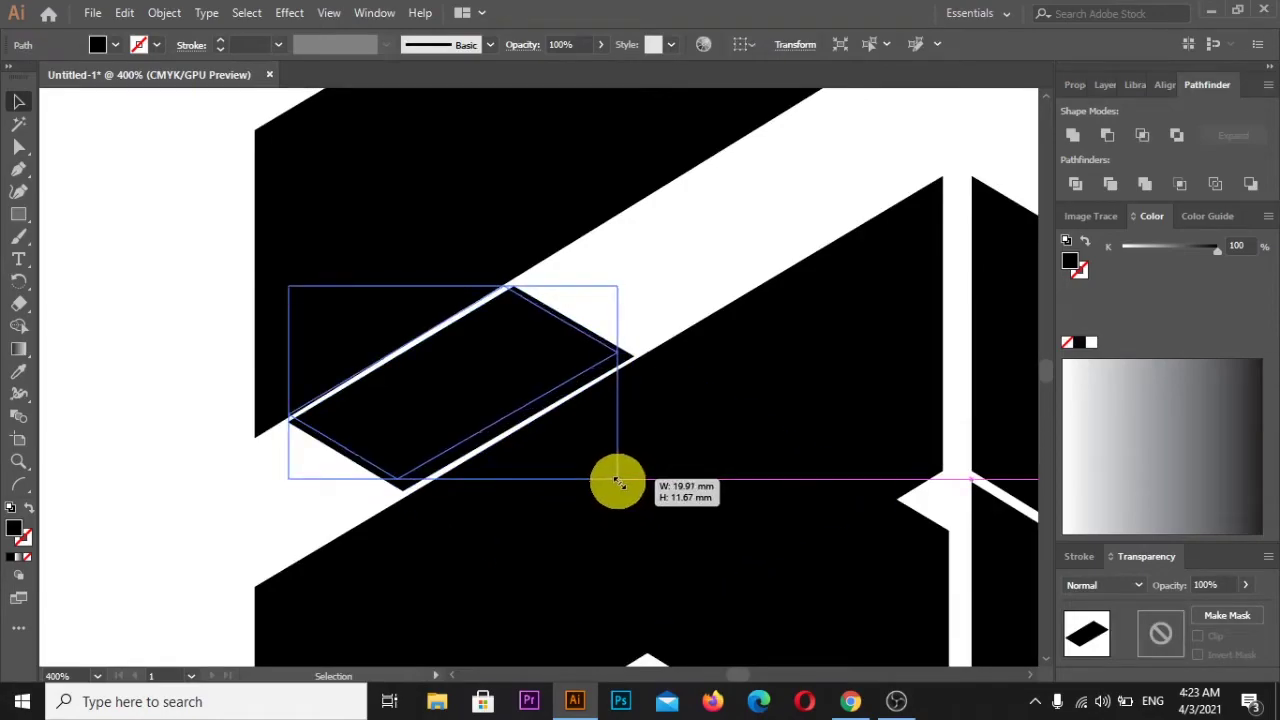
drag(621, 481, 611, 481)
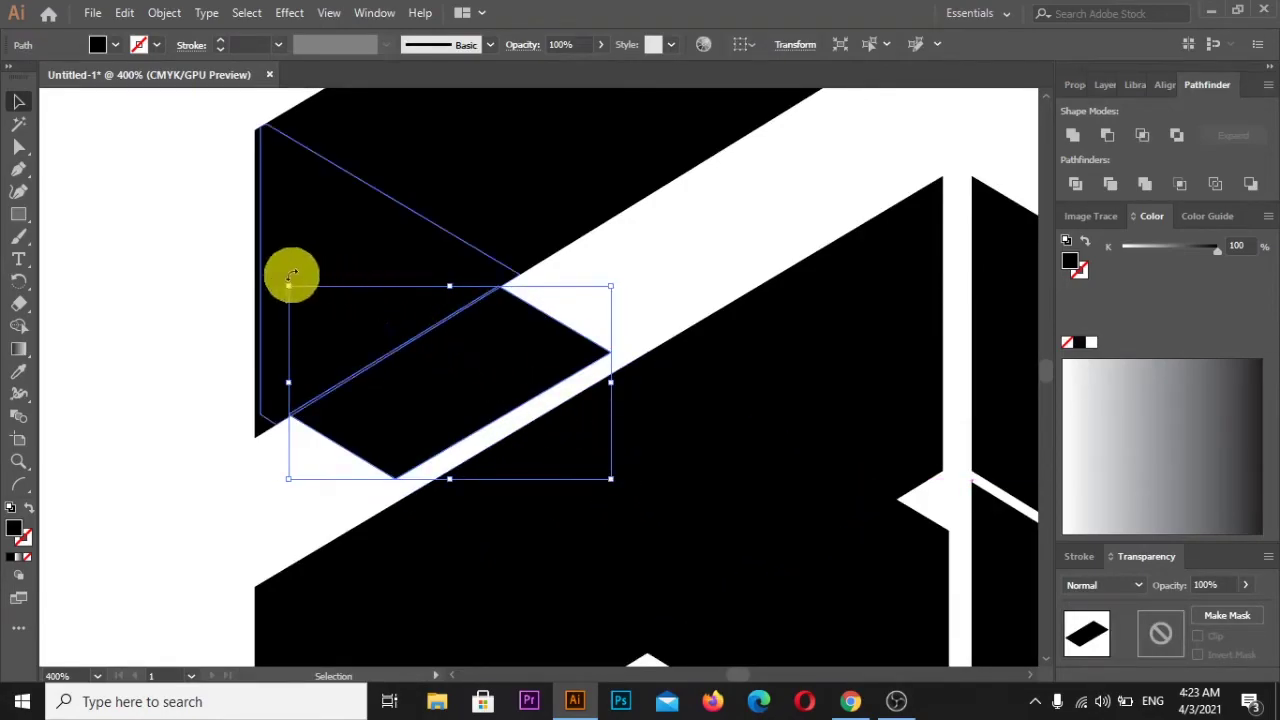
Step: Resize the parallelogram to about 18.18 × 10.77 mm and settle it between even white gaps
drag(289, 285, 321, 308)
drag(506, 363, 498, 360)
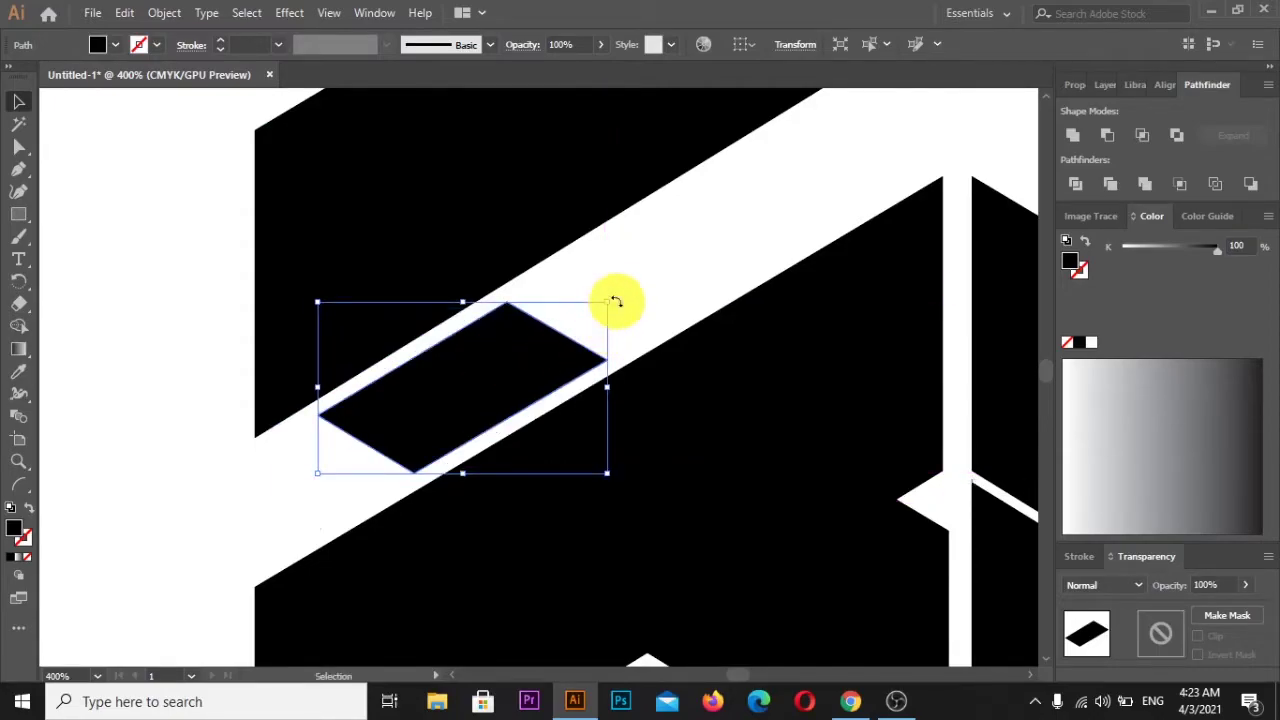
drag(608, 298, 618, 296)
drag(443, 410, 437, 413)
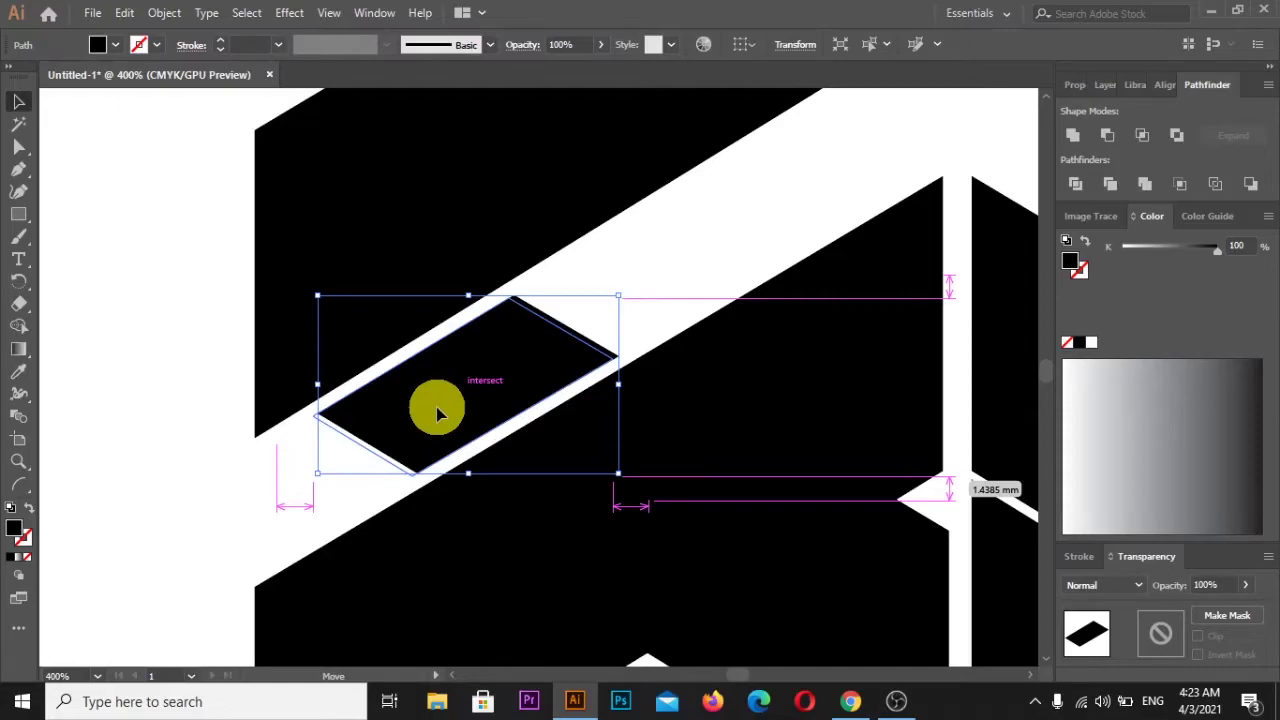
drag(436, 410, 432, 412)
click(100, 376)
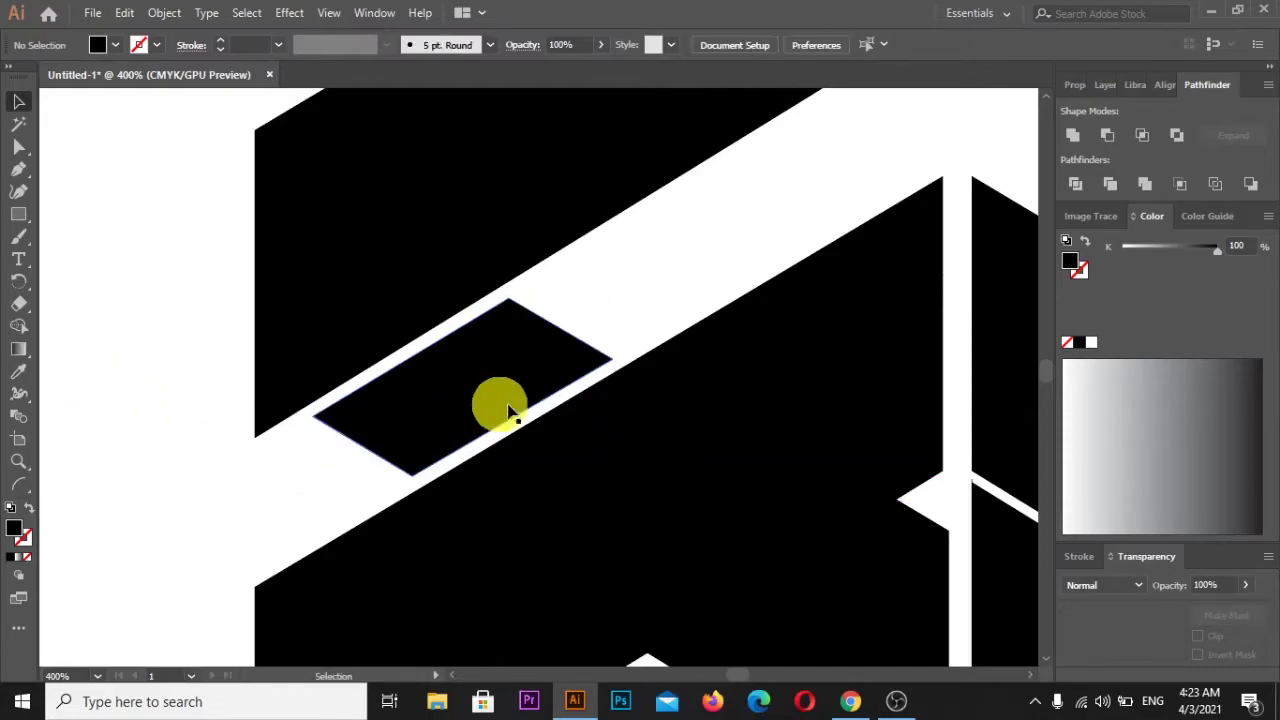
alt+scroll(523, 407, down, 2)
Step: Shrink the inner middle-bar piece from its bottom and top-left corners, then undo the recent edits
click(694, 527)
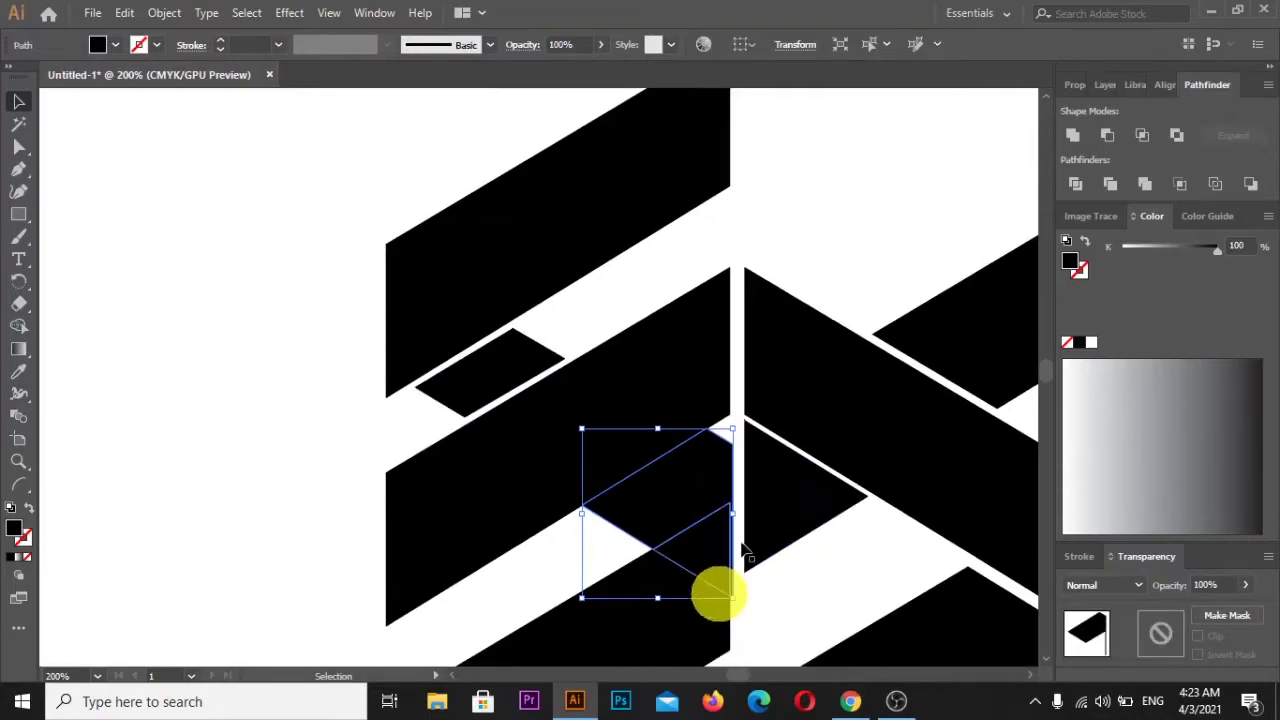
scroll(714, 594, down, 3)
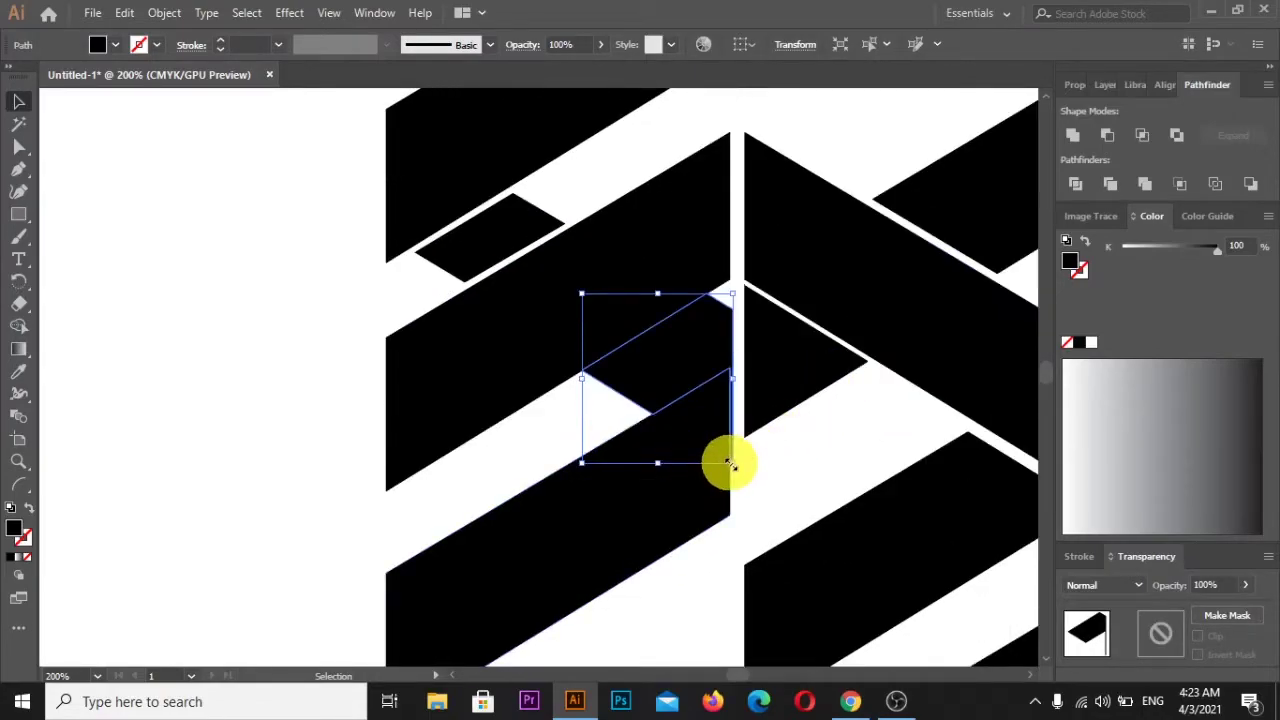
drag(731, 463, 724, 457)
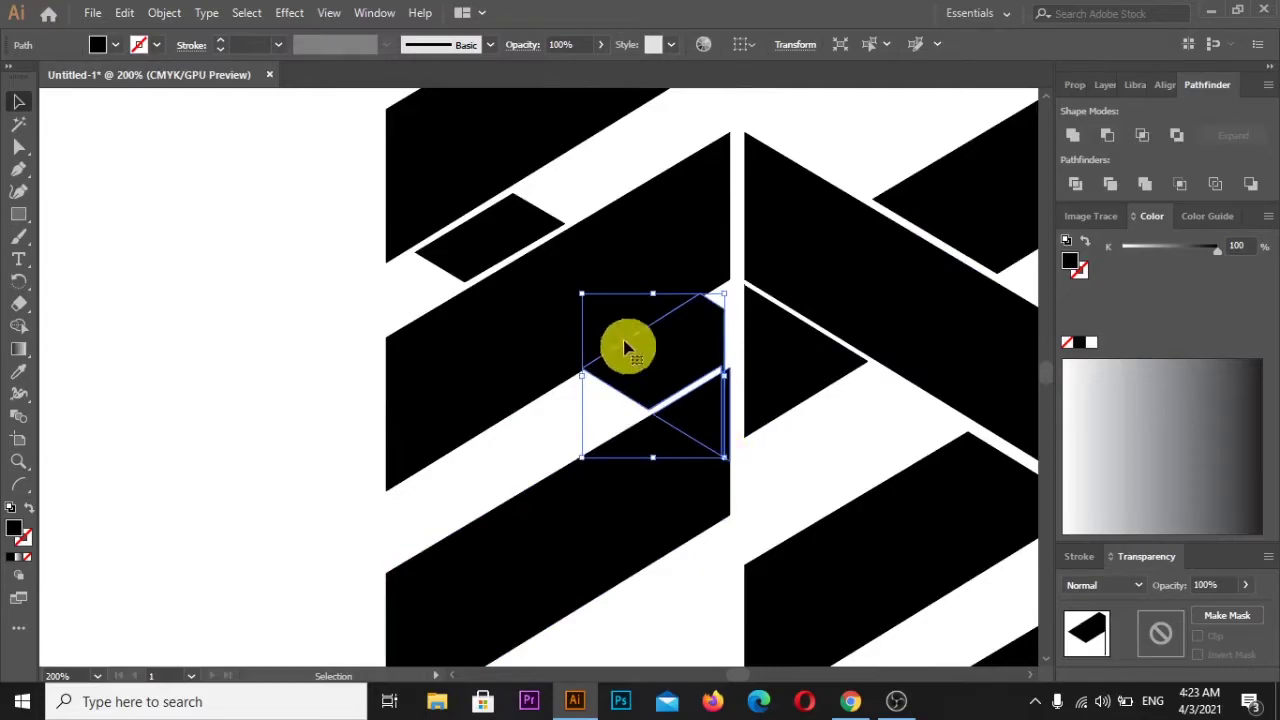
drag(583, 293, 597, 300)
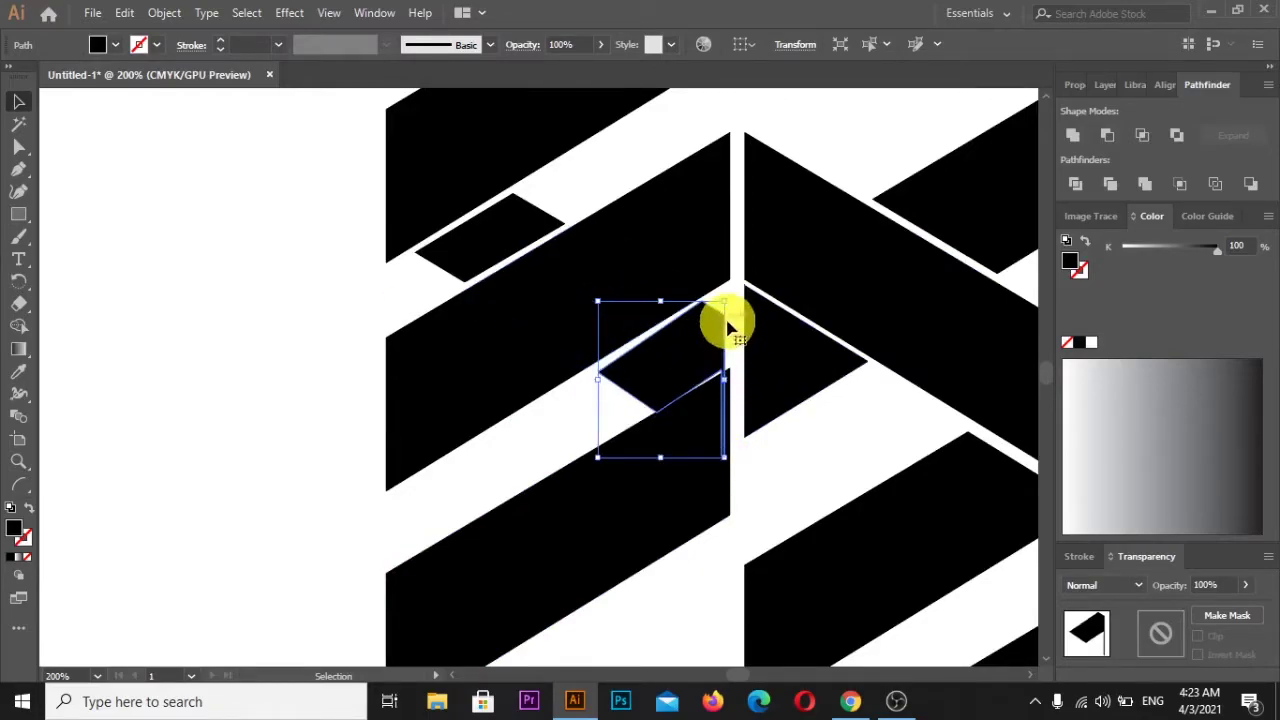
click(735, 256)
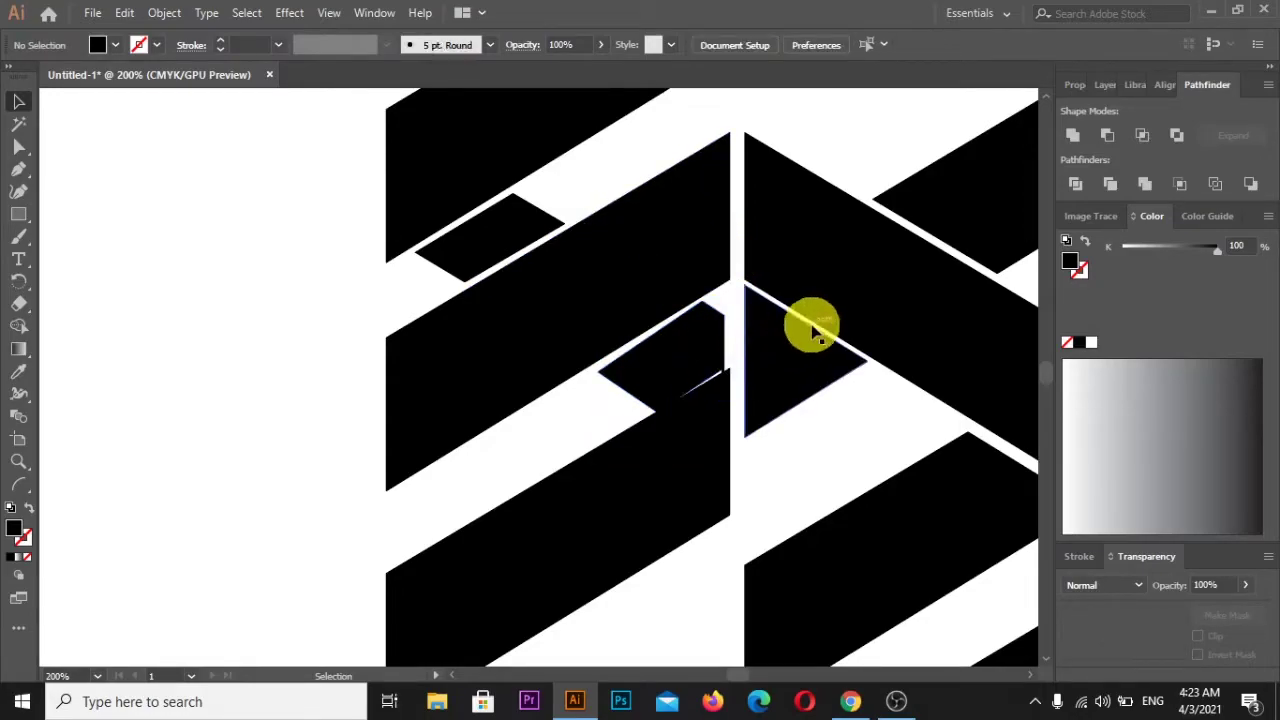
scroll(814, 328, down, 3)
scroll(814, 328, up, 1)
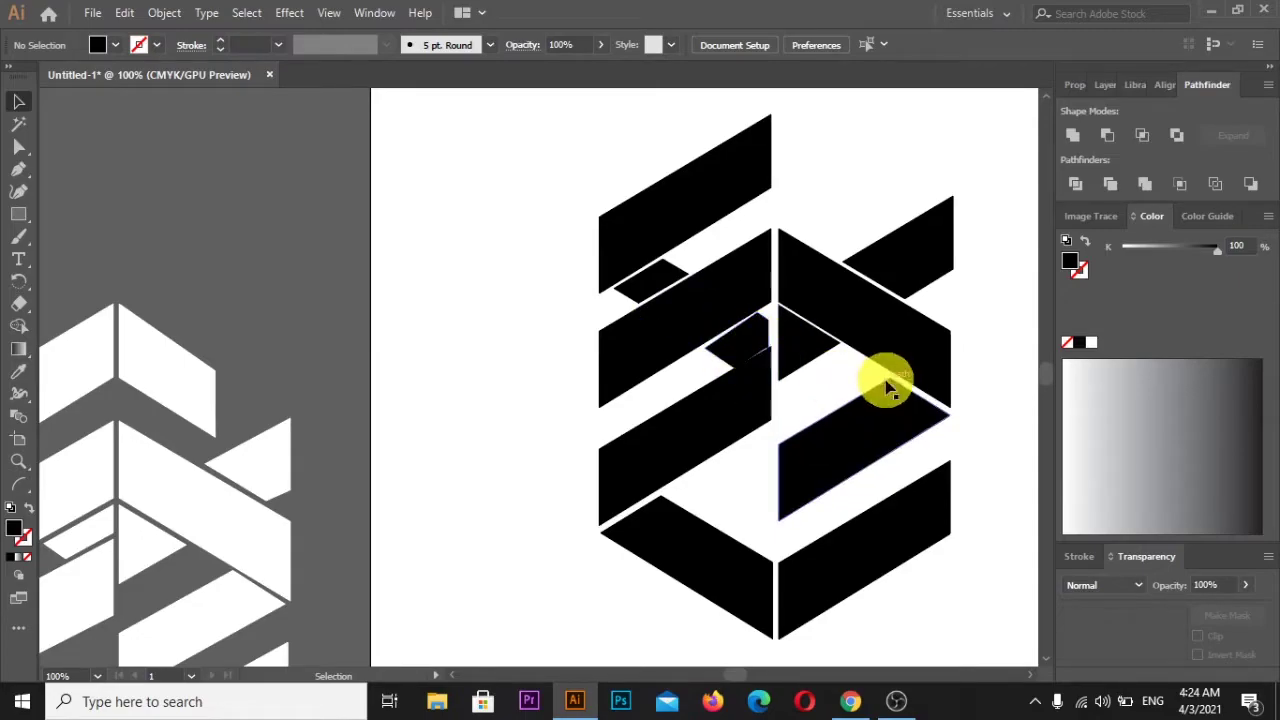
key(ctrl+z)
key(ctrl+z)
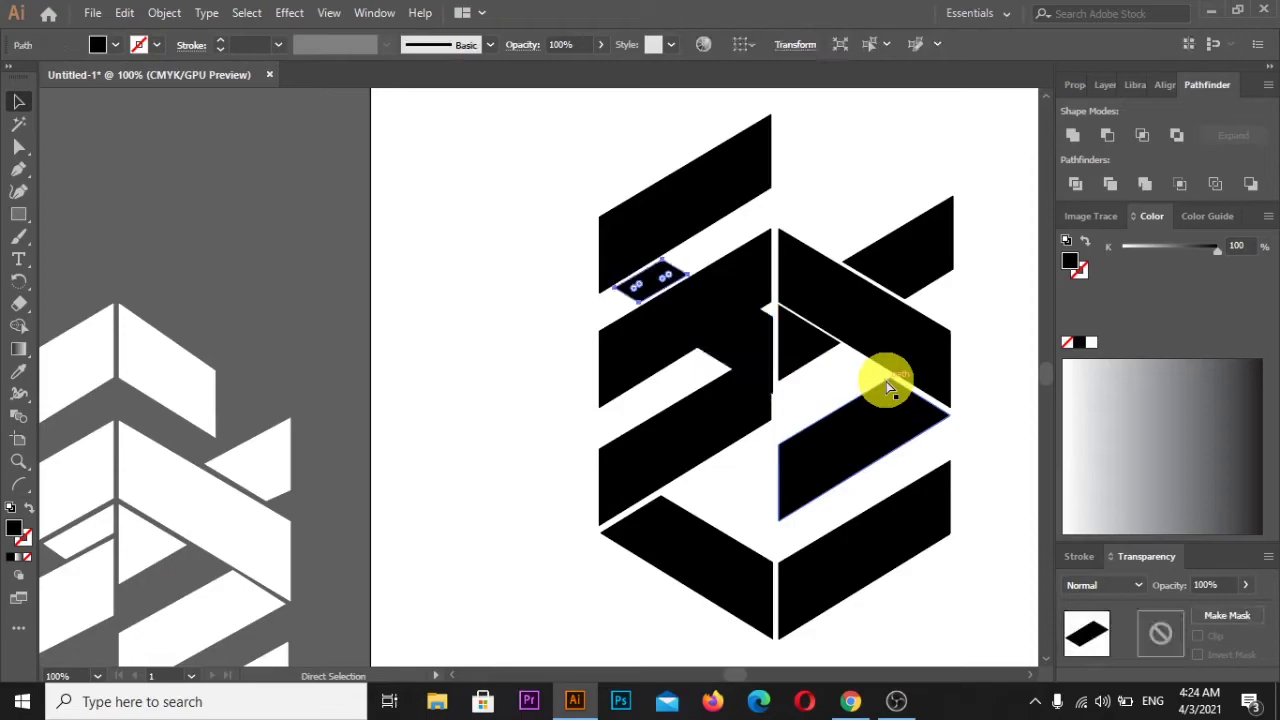
key(ctrl+z)
key(ctrl+z)
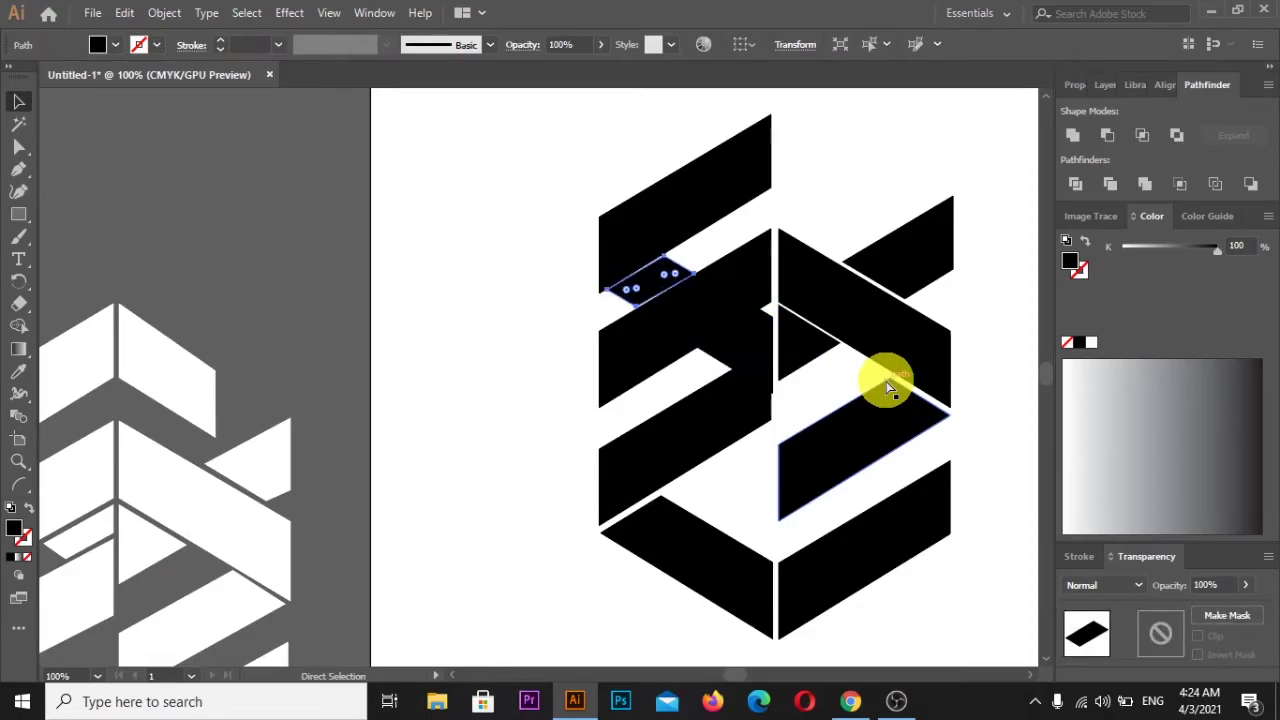
key(ctrl+z)
key(ctrl+z)
key(ctrl+z)
key(ctrl+z)
key(ctrl+z)
key(ctrl+z)
key(ctrl+z)
Step: Ungroup the logo's left column and drag one diagonal band back into place
key(v)
click(457, 286)
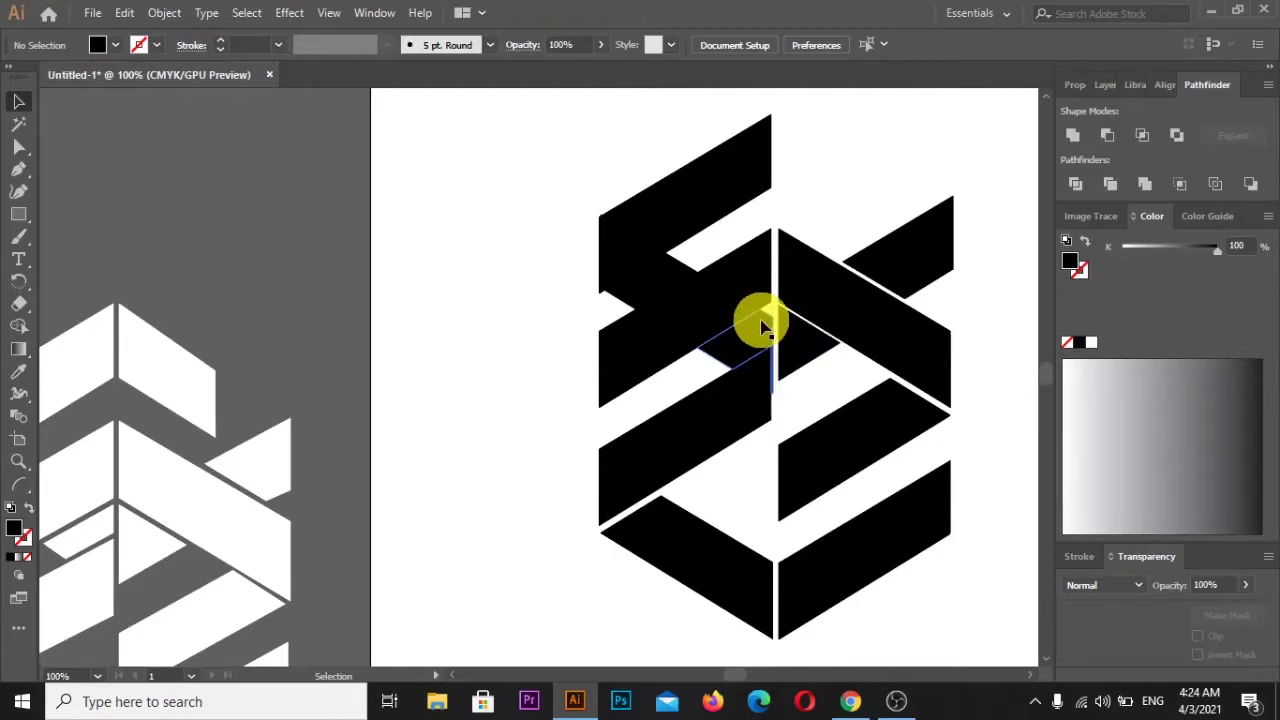
click(765, 324)
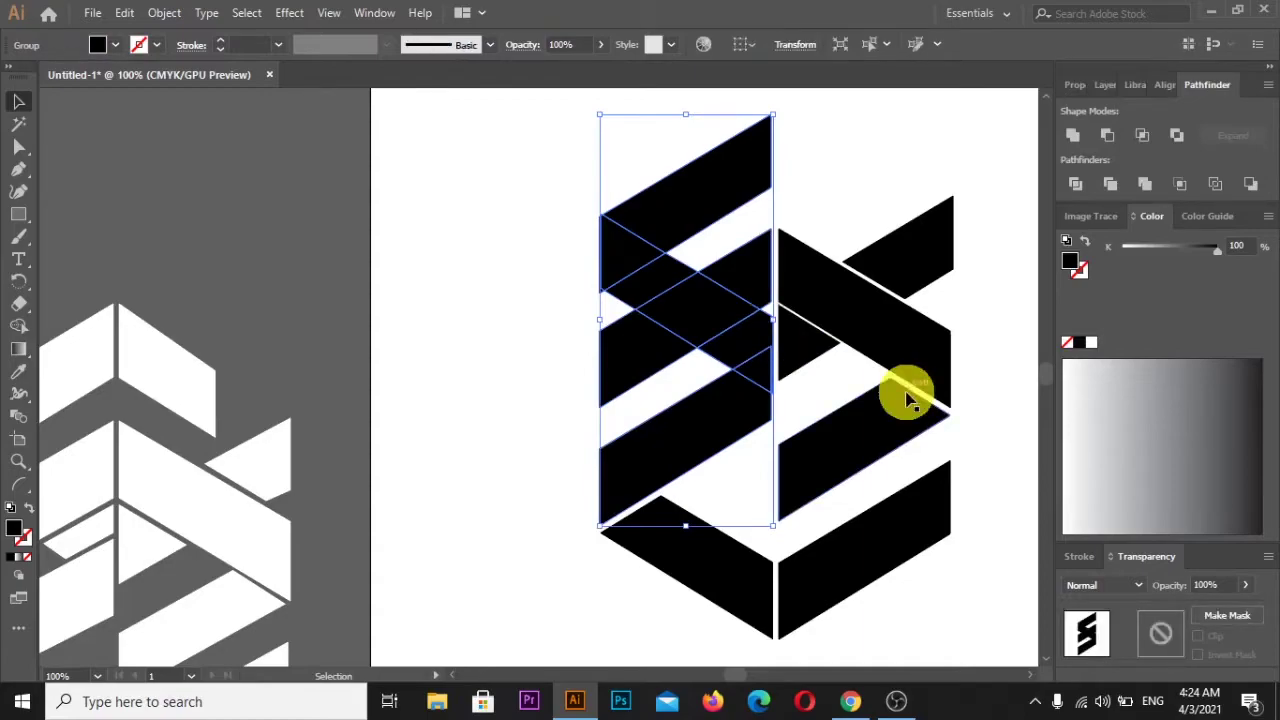
key(ctrl+shift+g)
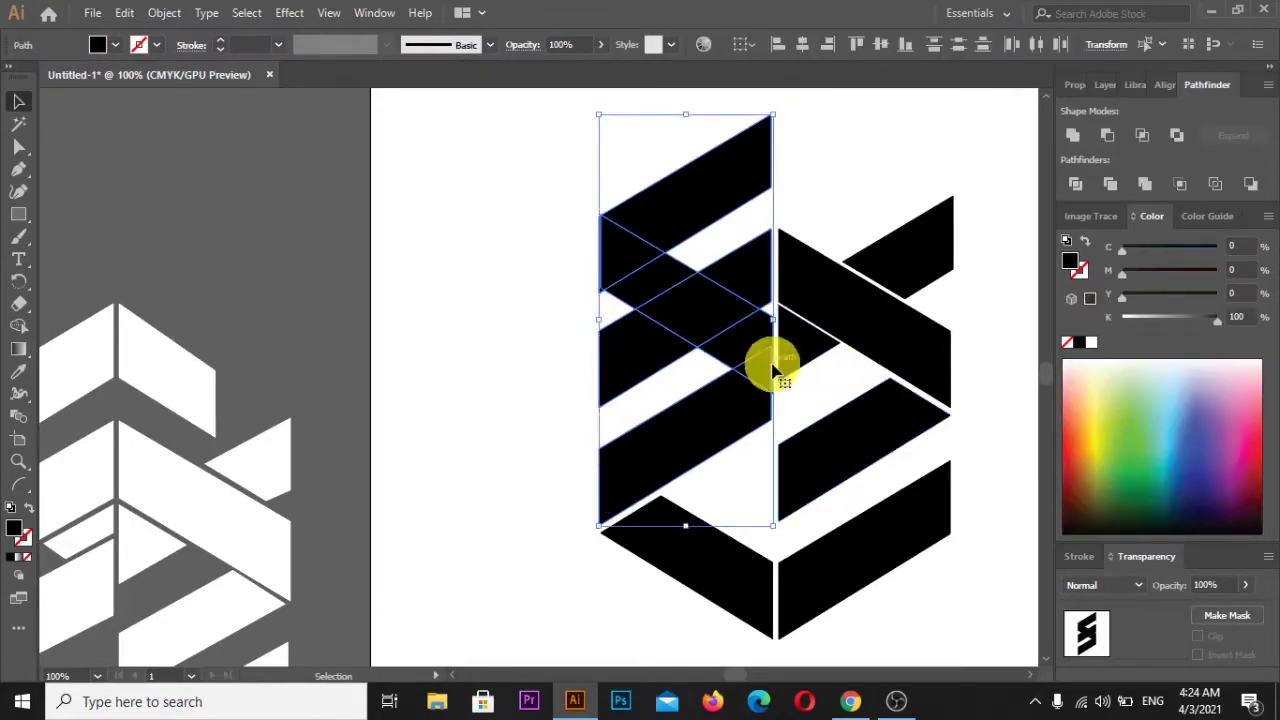
click(507, 322)
mouse_move(651, 340)
mouse_down()
mouse_move(714, 325)
mouse_move(922, 352)
mouse_up()
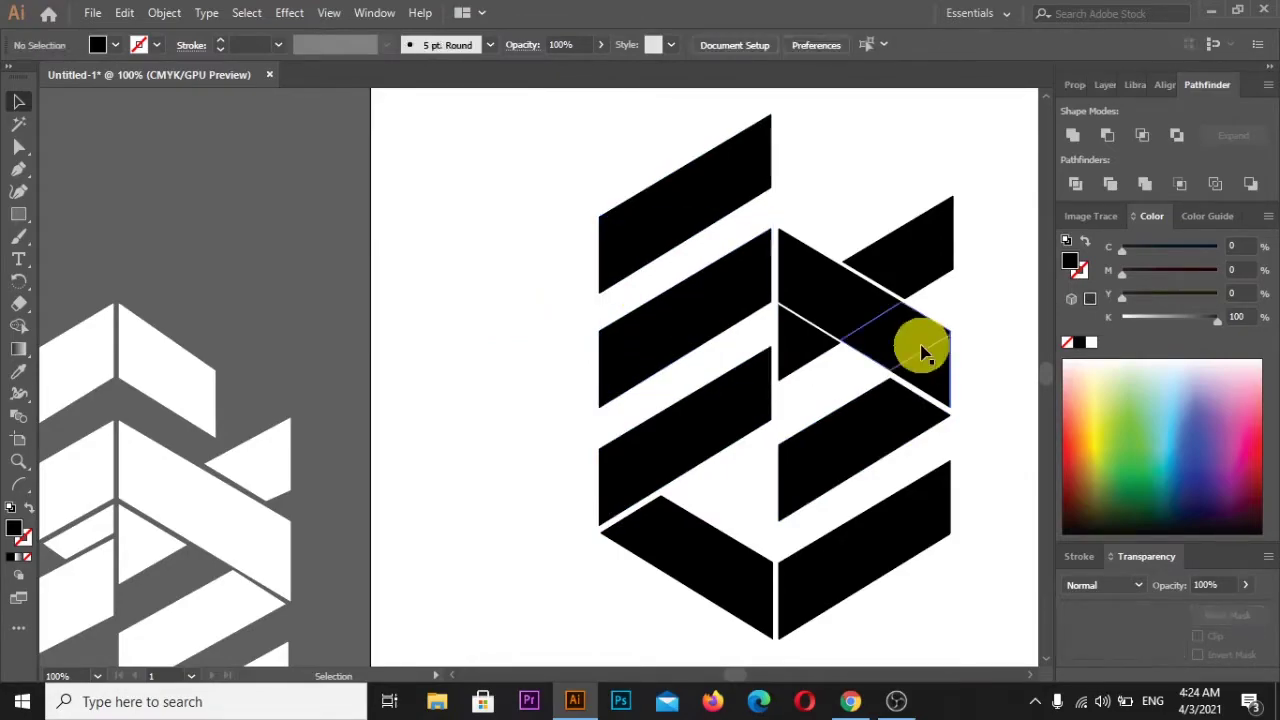
mouse_move(922, 352)
mouse_down()
mouse_move(848, 337)
mouse_move(777, 349)
mouse_move(794, 323)
mouse_move(810, 340)
mouse_up()
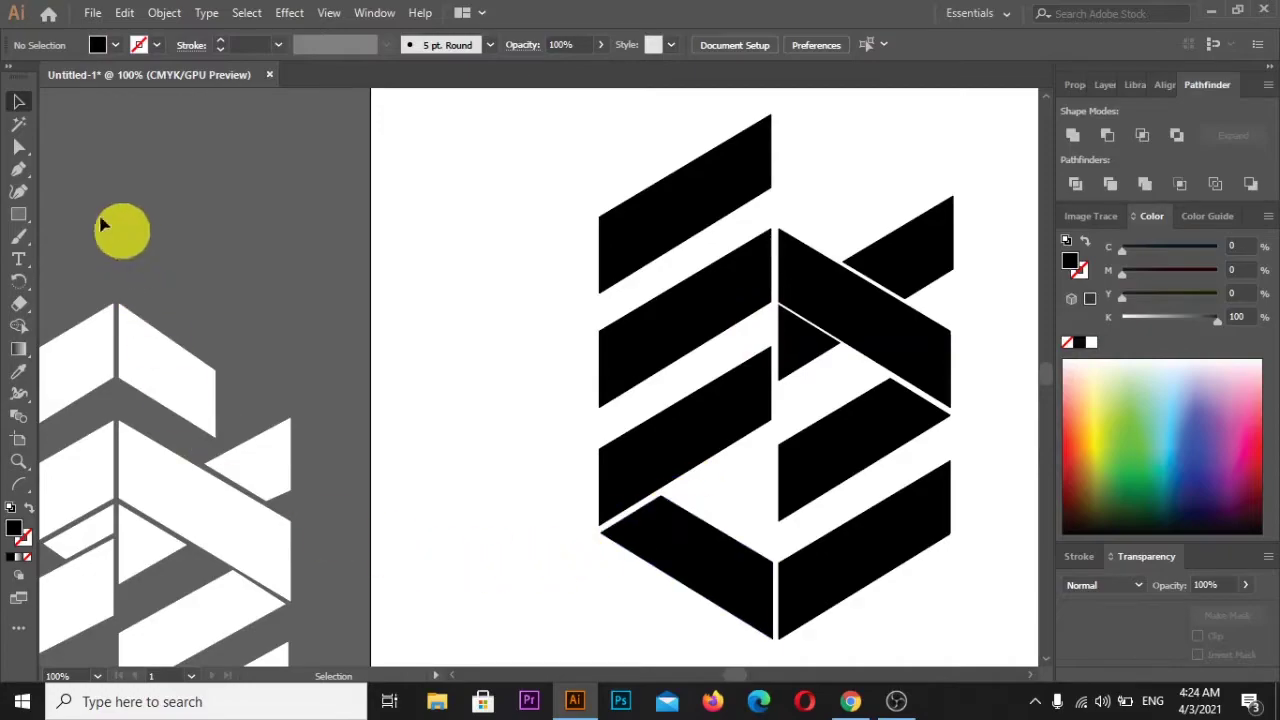
click(18, 168)
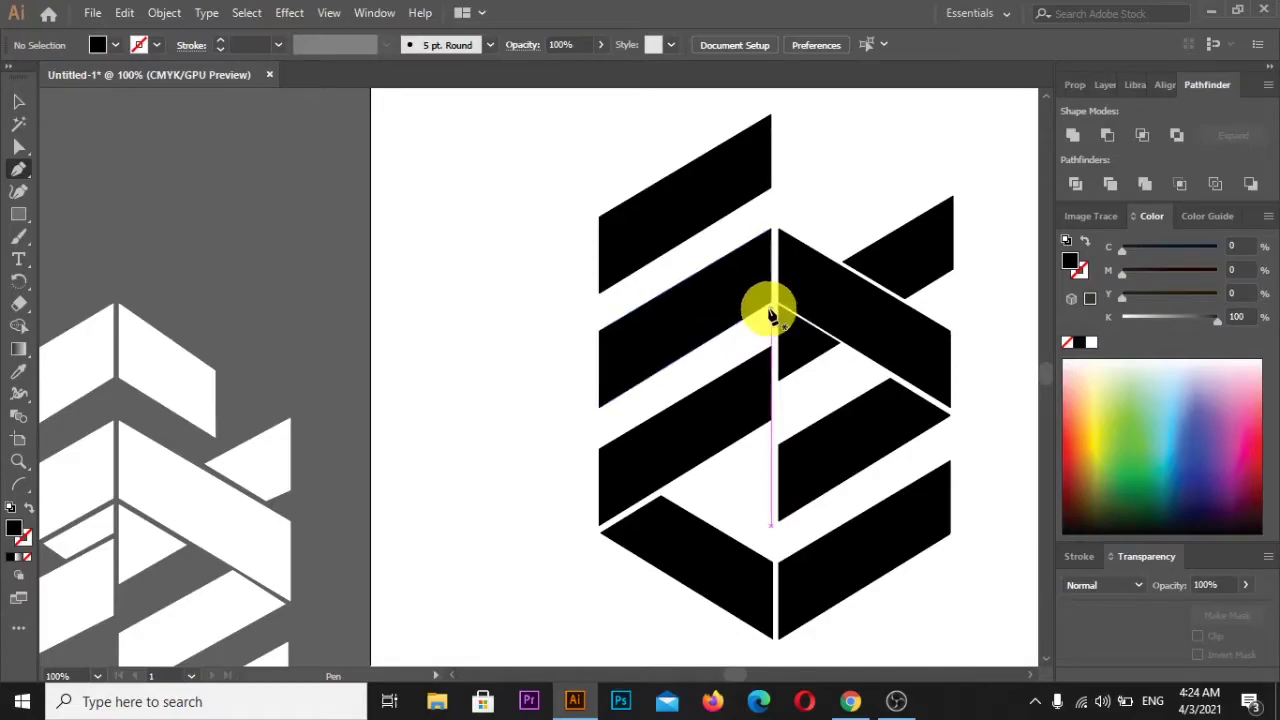
scroll(768, 318, up, 2)
scroll(766, 312, up, 1)
scroll(766, 357, up, 1)
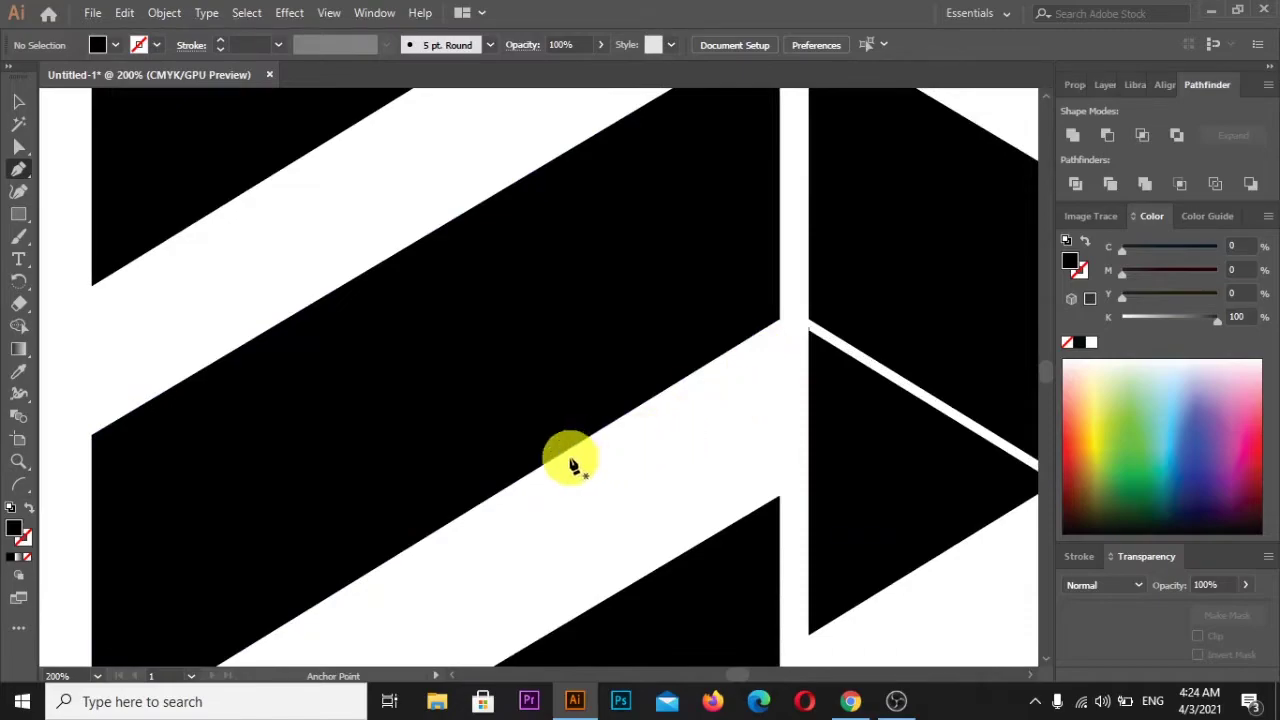
click(529, 482)
key(ctrl+z)
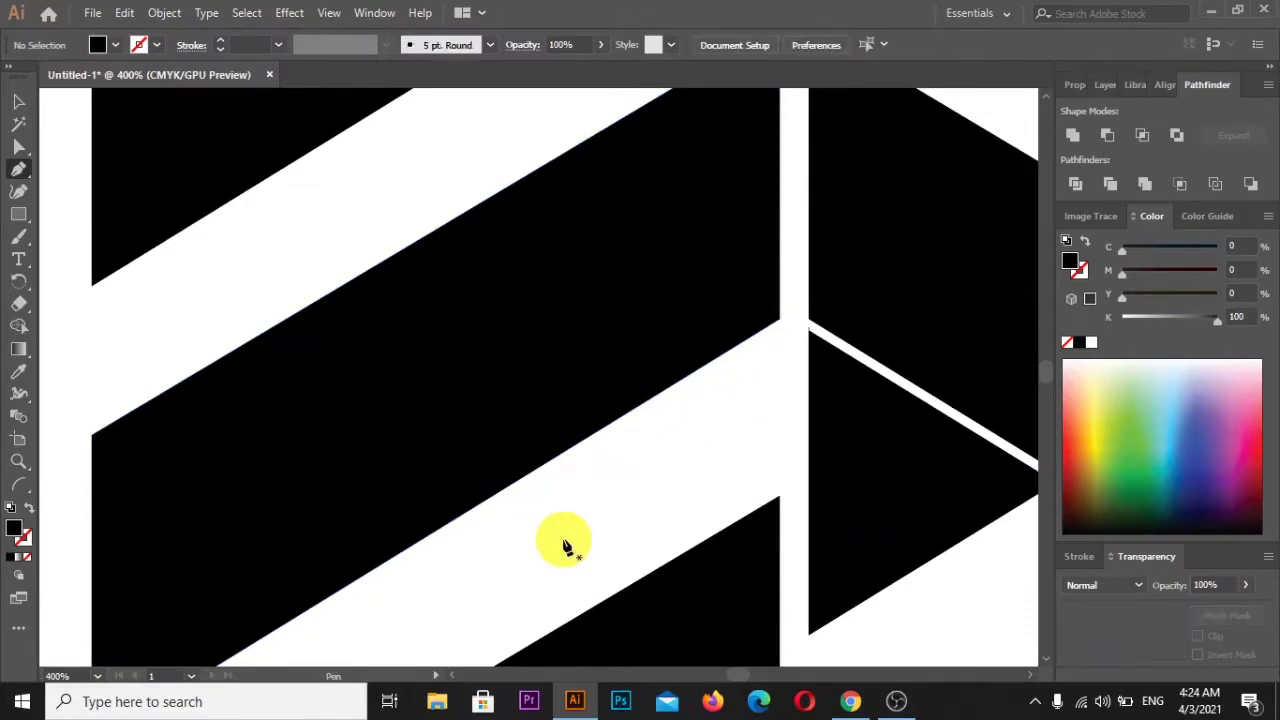
click(556, 483)
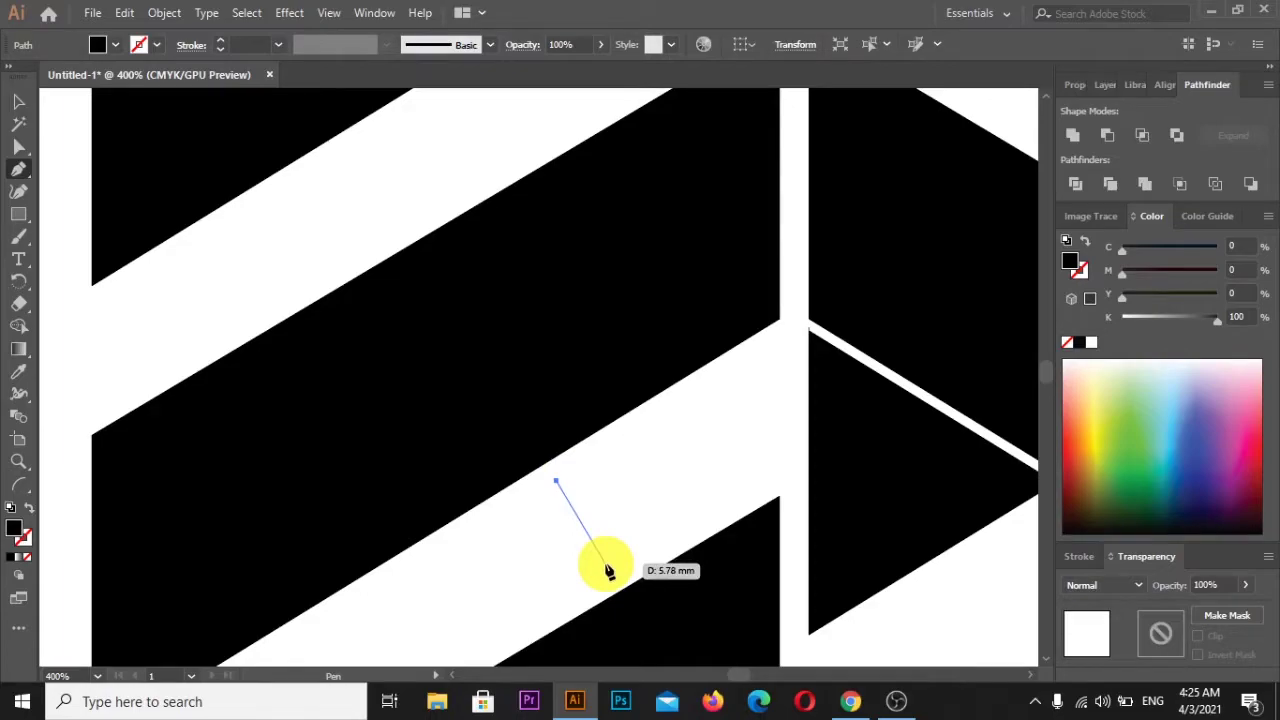
click(605, 563)
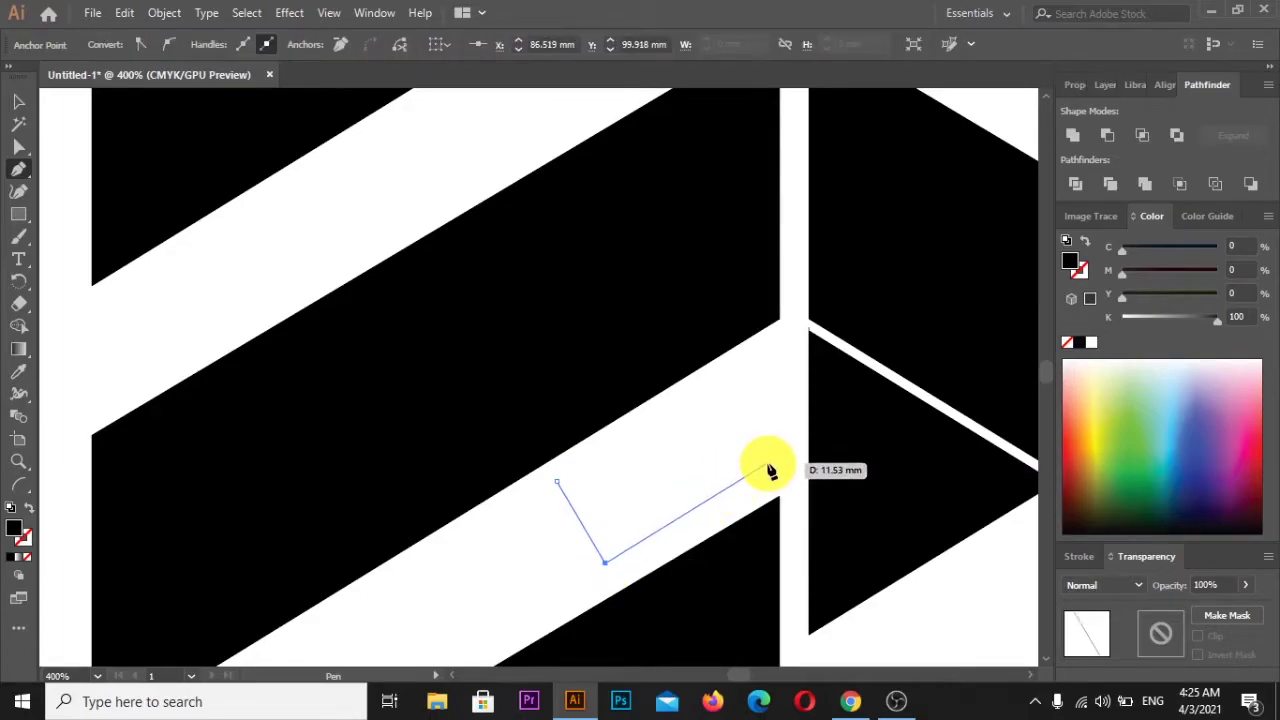
key(ctrl+z)
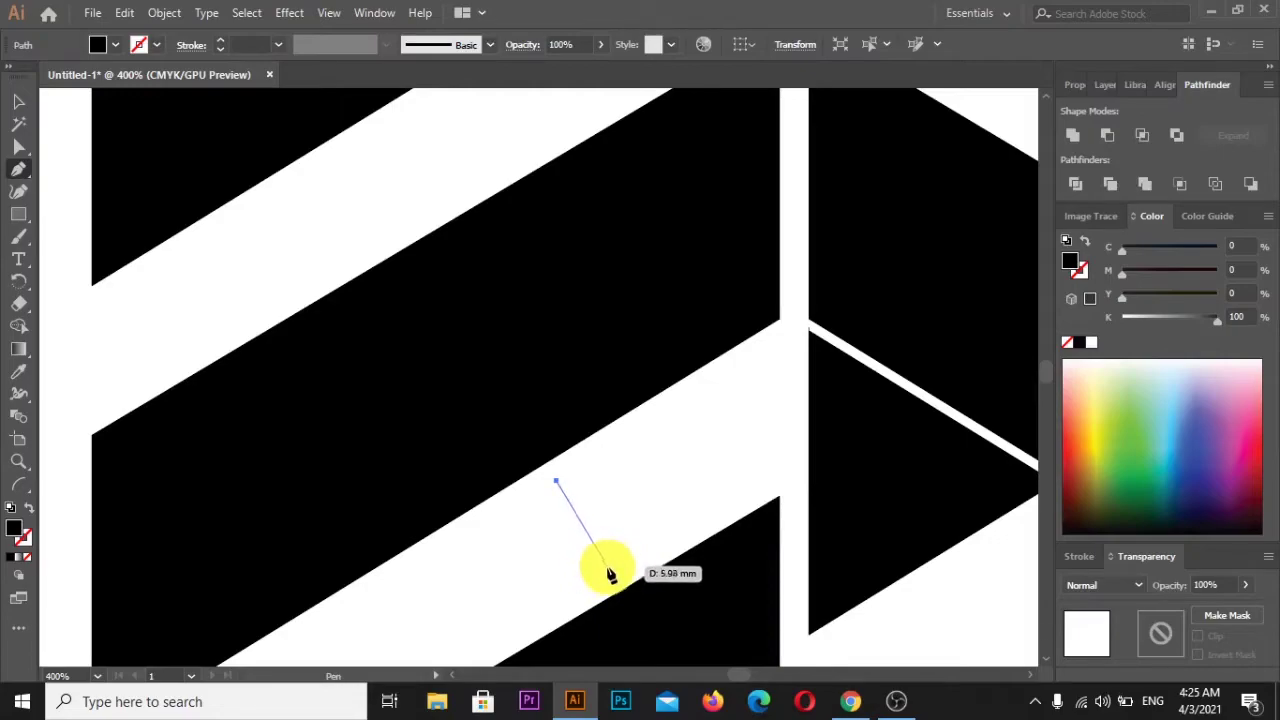
click(606, 568)
click(779, 464)
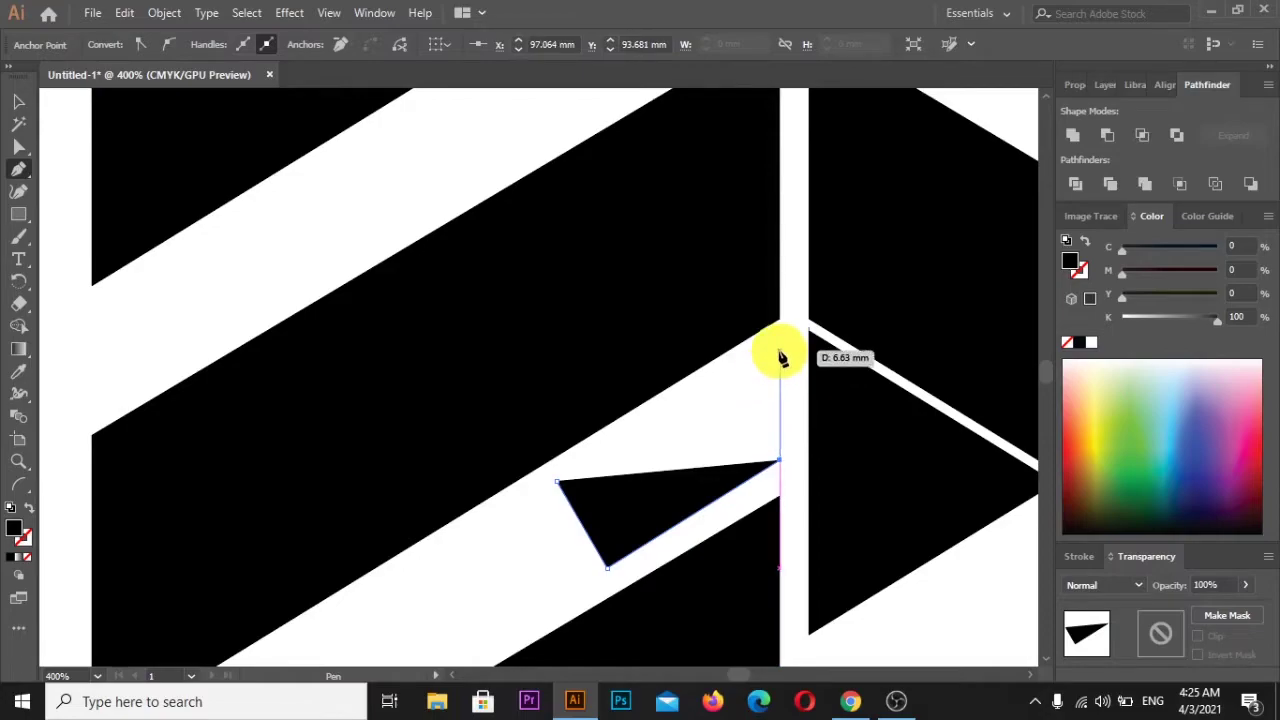
click(779, 357)
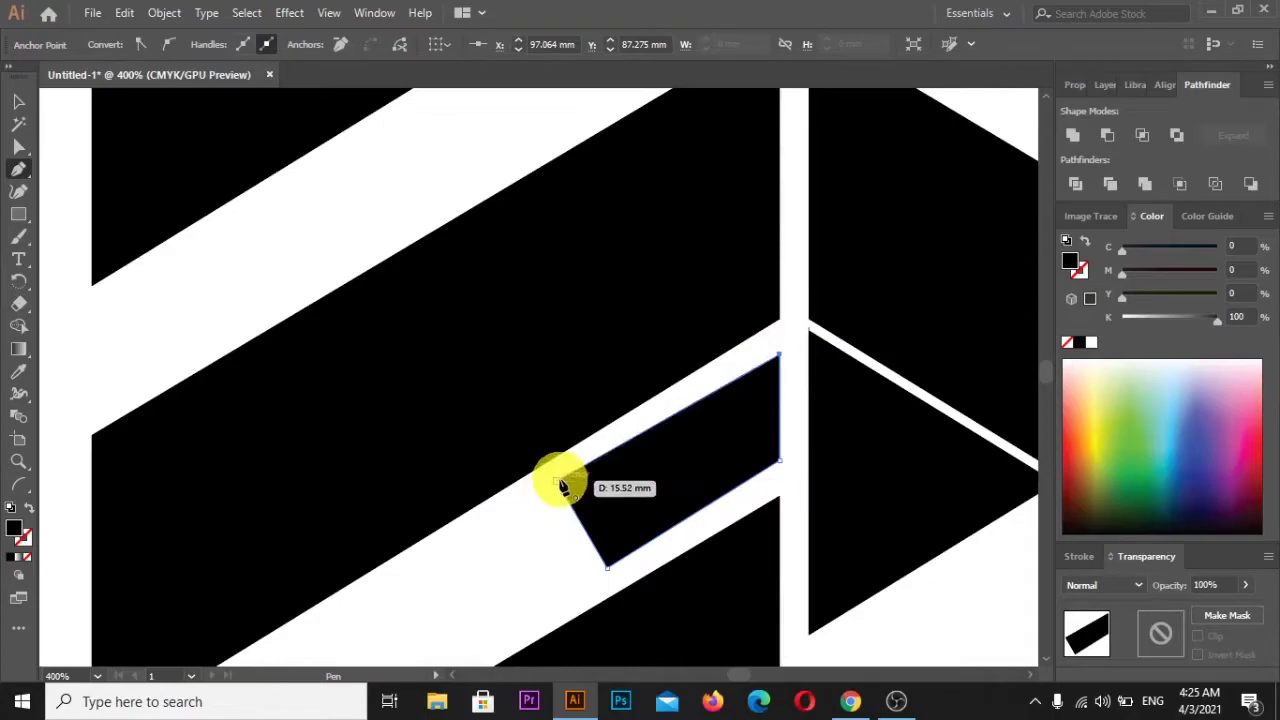
click(558, 483)
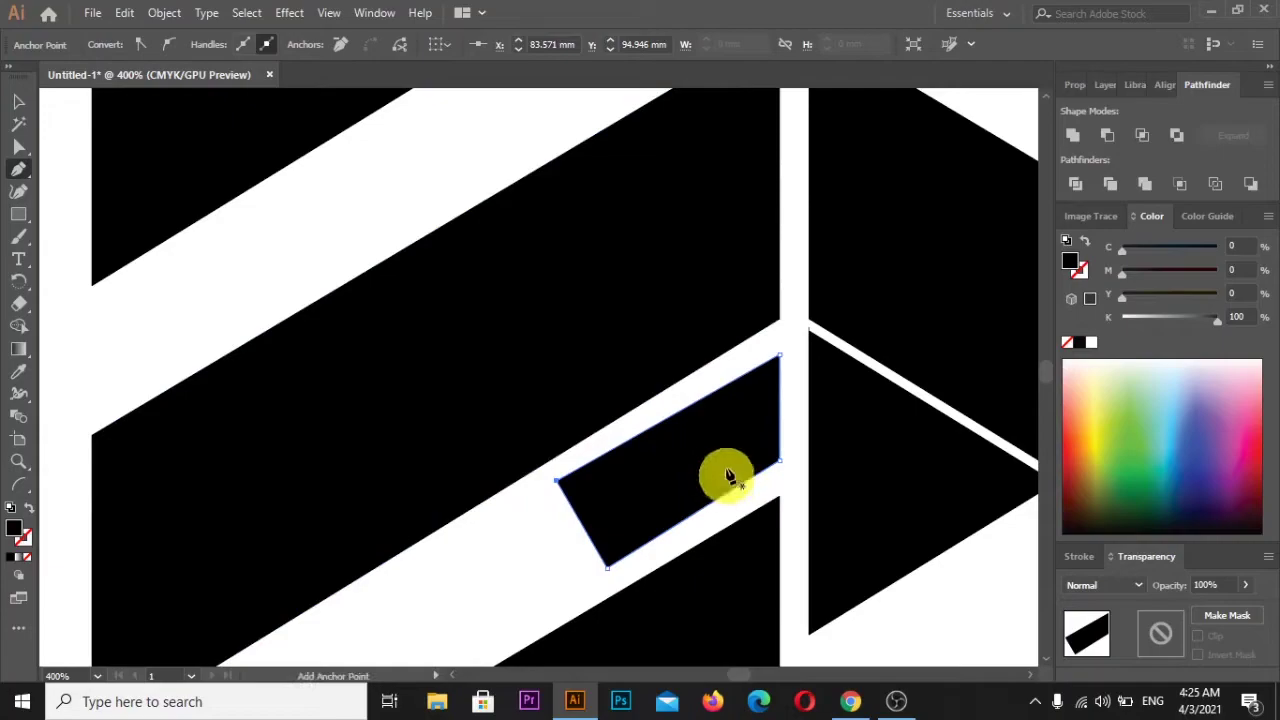
scroll(722, 433, down, 2)
scroll(734, 457, down, 1)
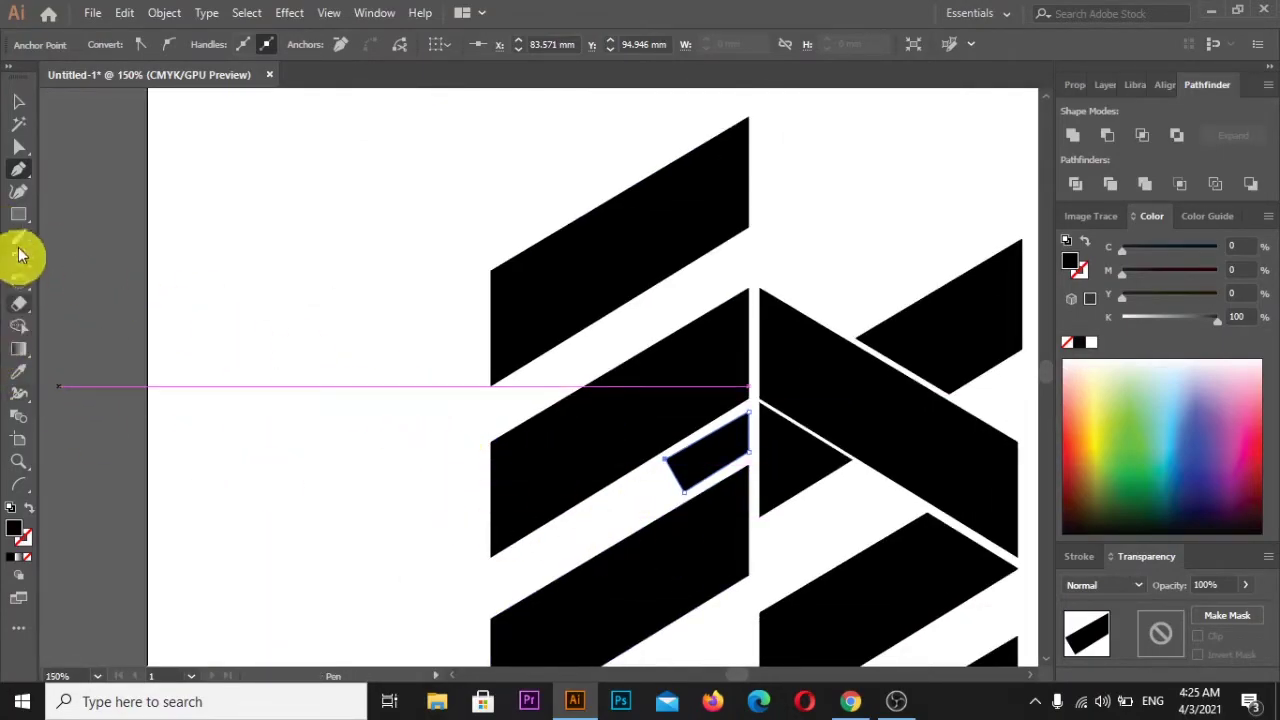
click(17, 192)
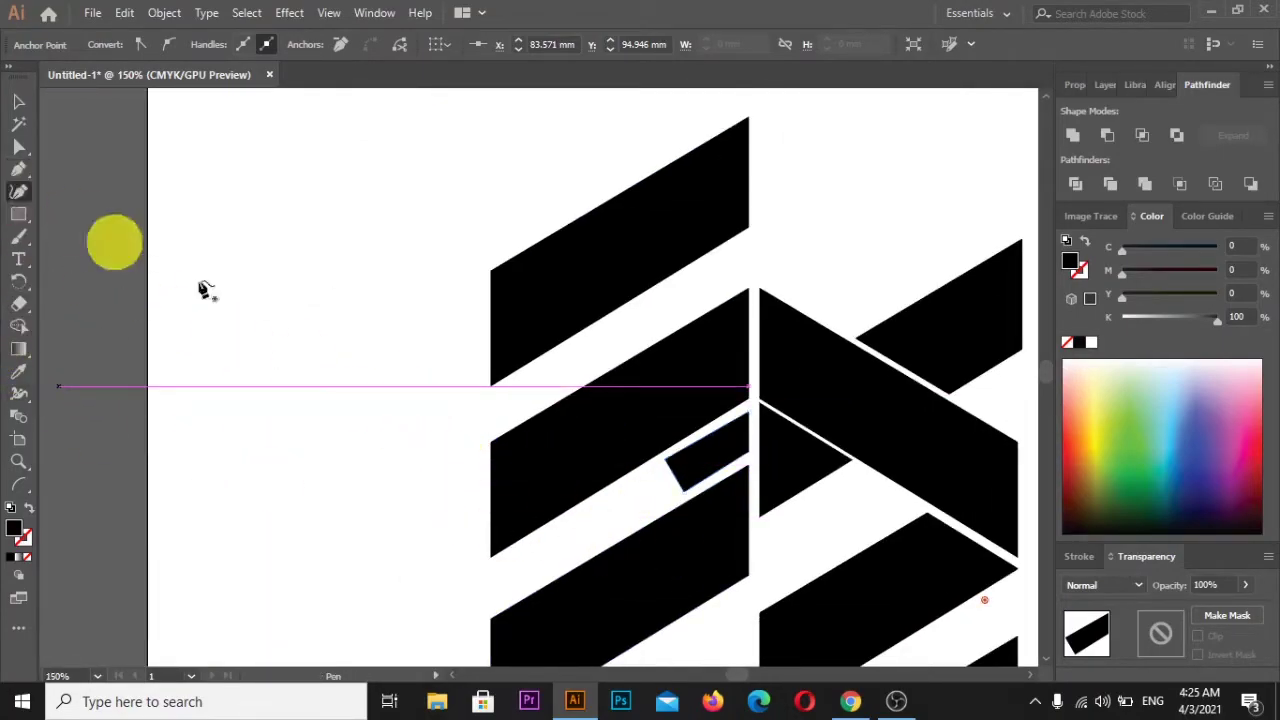
click(661, 468)
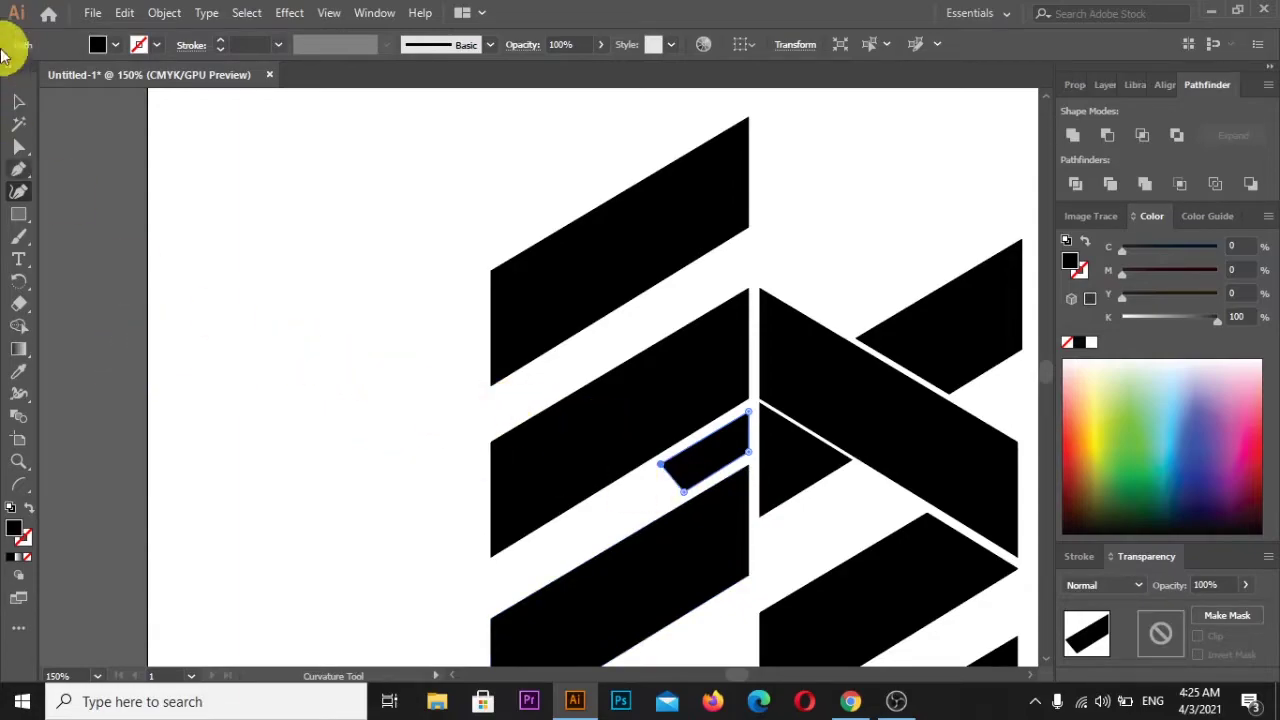
click(27, 101)
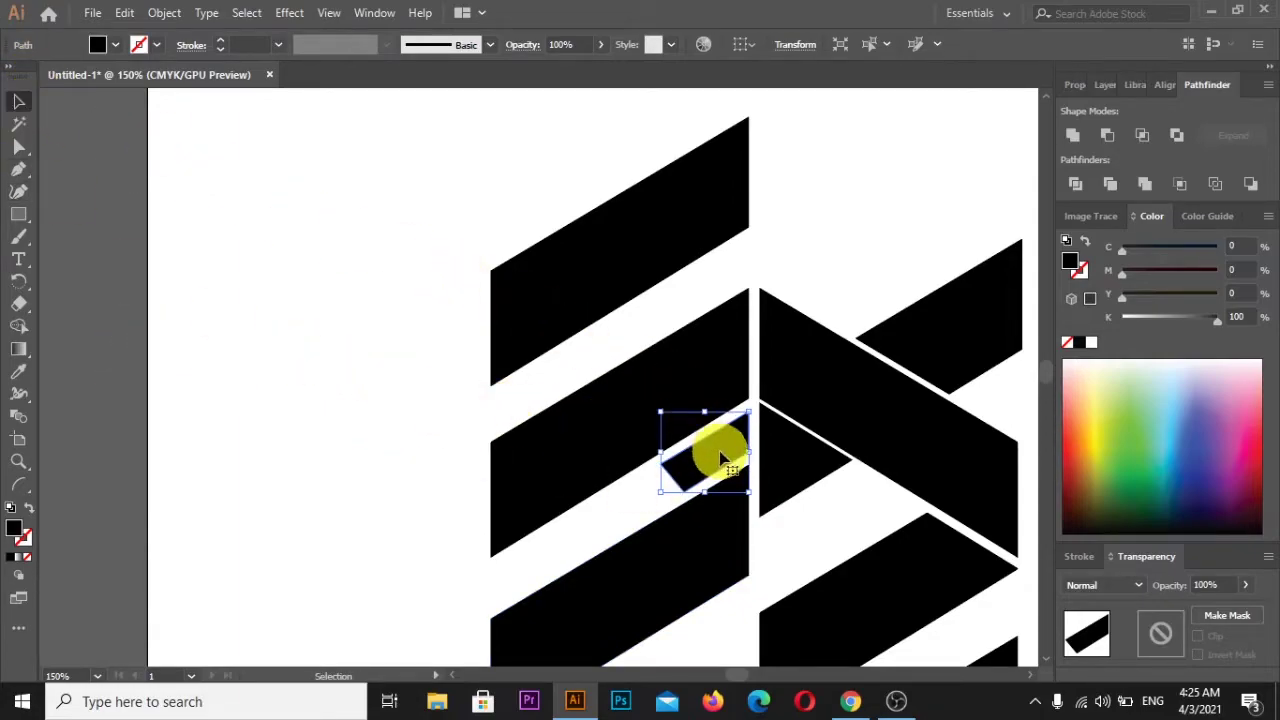
key(backslash)
key(Delete)
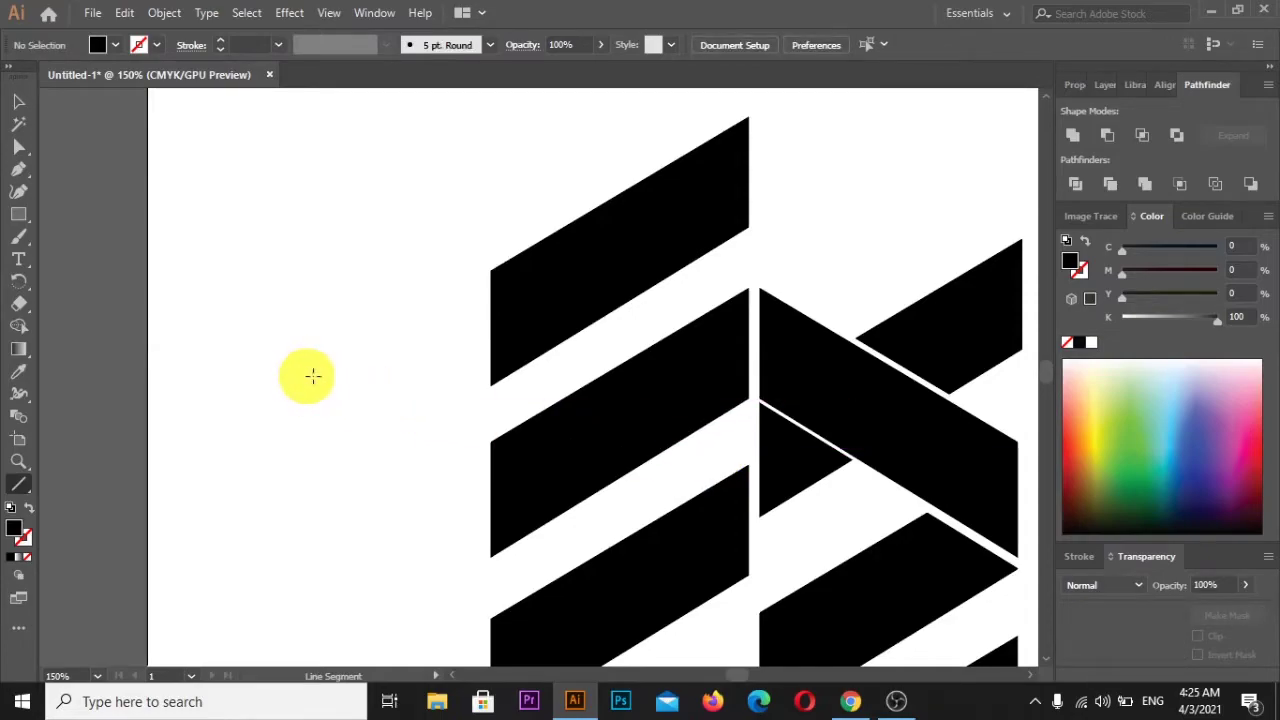
Step: Drag a piece from the white reference logo onto the black logo's upper-left area
alt+scroll(313, 375, down, 2)
alt+scroll(300, 445, down, 1)
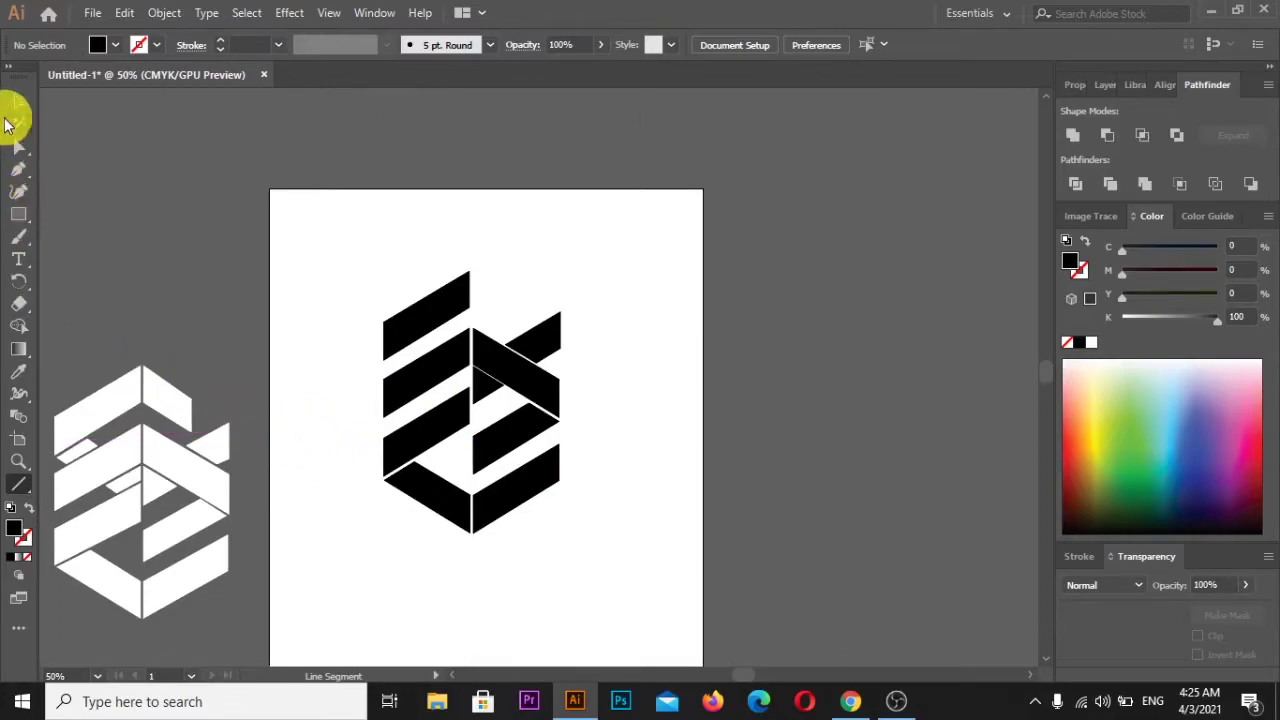
click(18, 101)
click(92, 447)
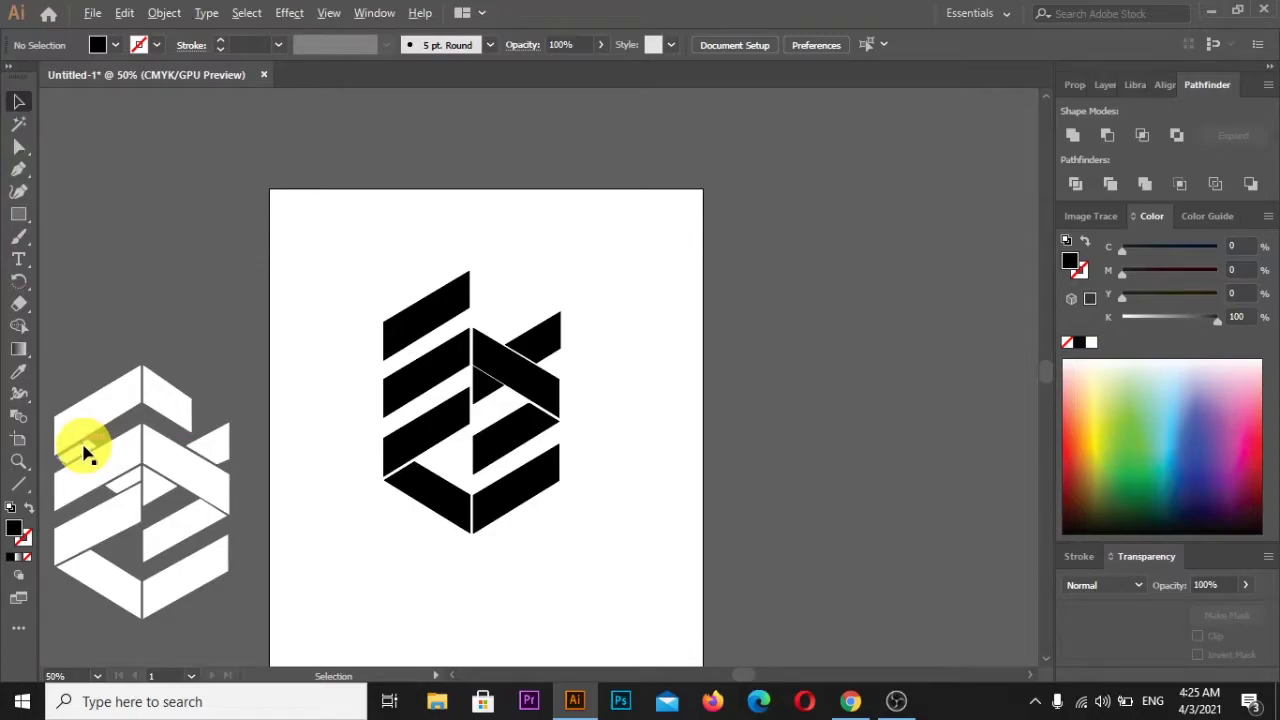
drag(85, 452, 398, 364)
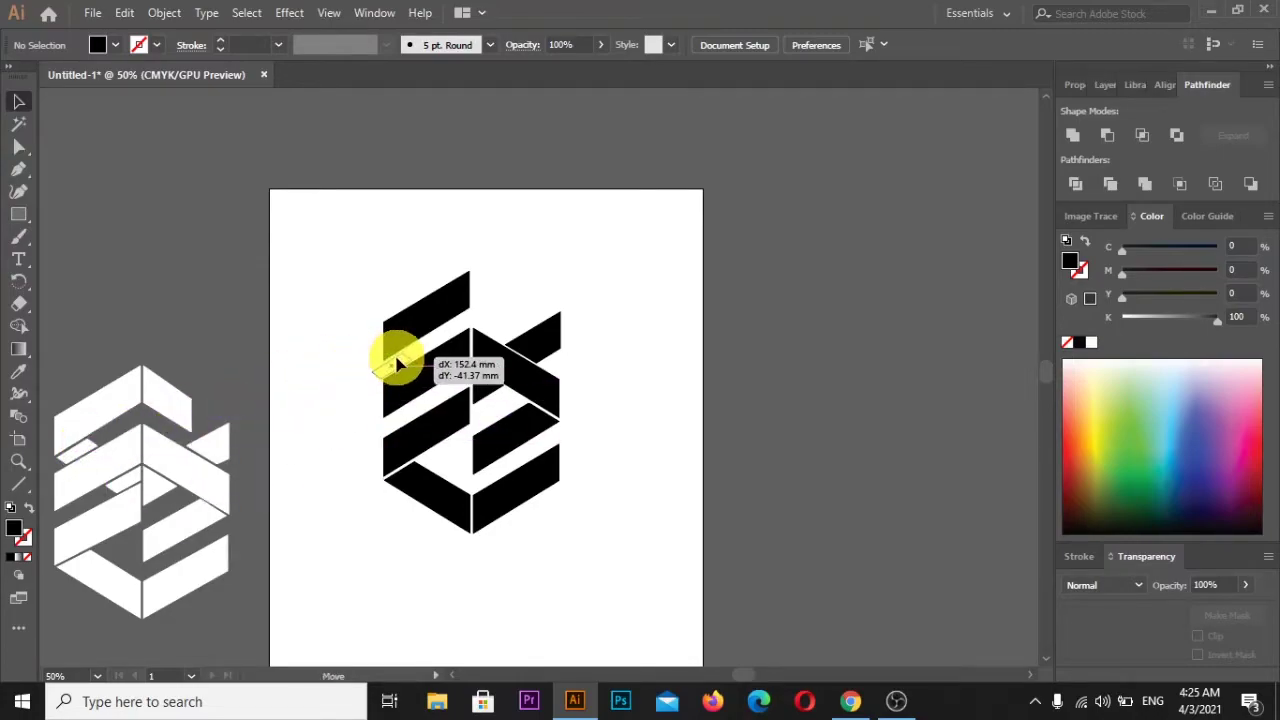
drag(398, 364, 398, 358)
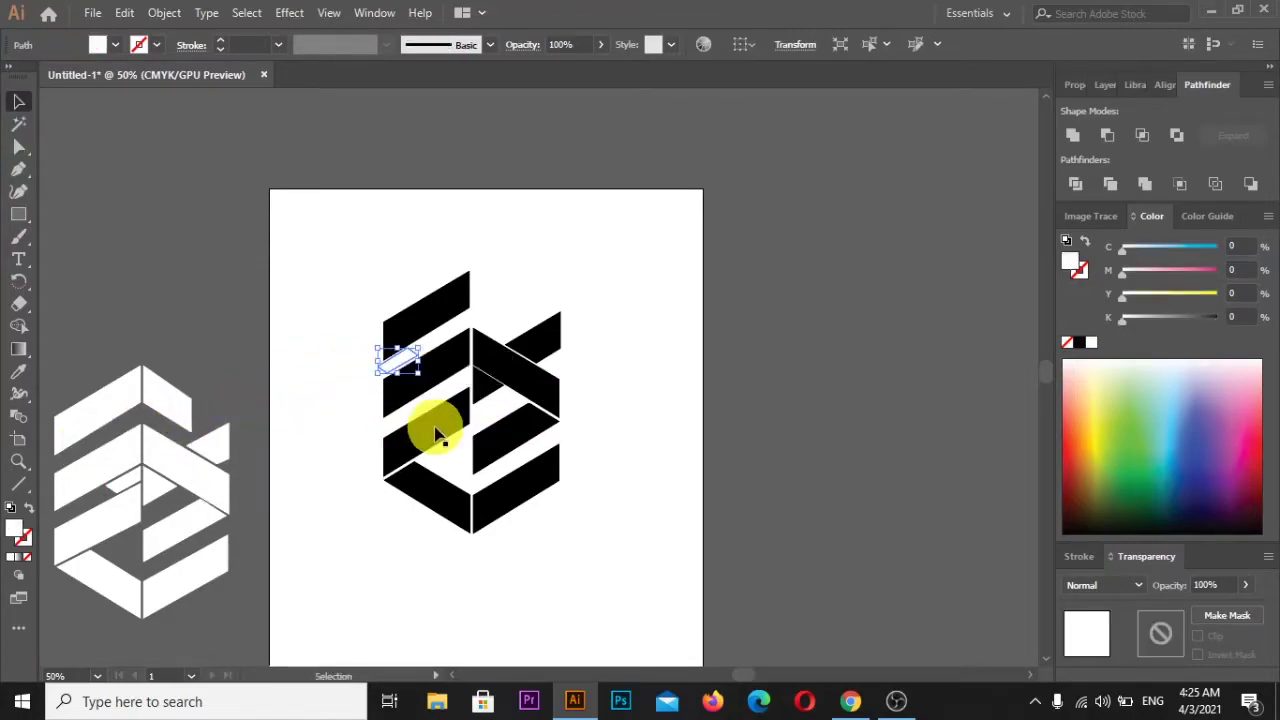
click(320, 443)
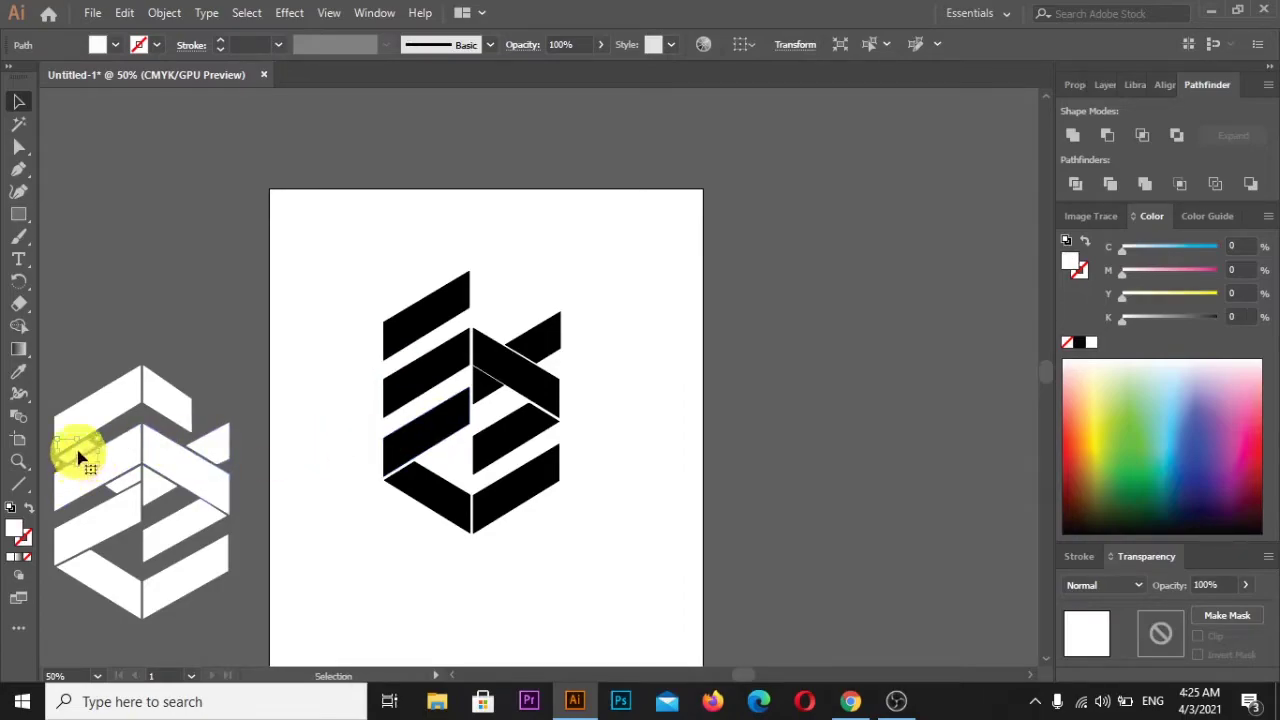
Step: Move another white piece onto the black logo and nudge it up into the upper-left gap
drag(82, 455, 398, 372)
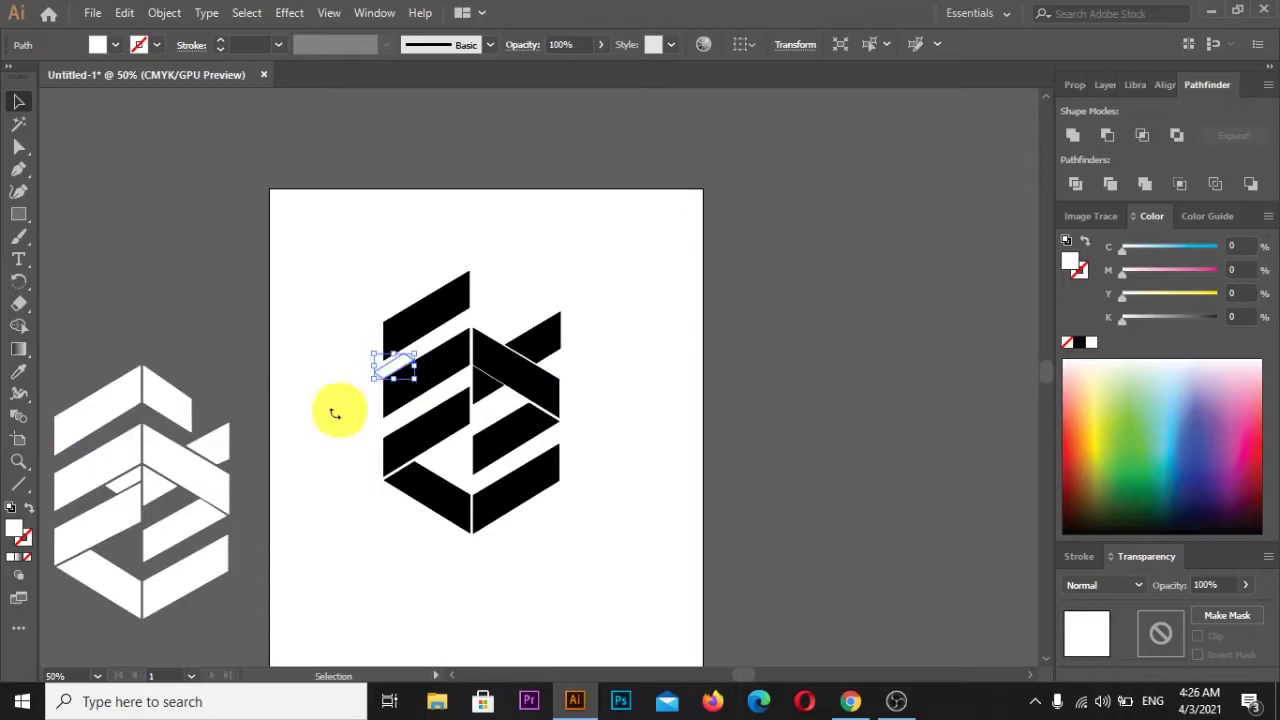
key(Up)
key(Up)
key(Right)
key(Right)
key(Right)
key(Right)
key(Right)
key(Right)
key(Right)
key(Right)
key(Right)
key(Right)
key(Up)
key(Up)
key(Up)
key(Up)
key(Up)
key(Up)
key(Left)
key(Left)
key(Up)
key(Up)
key(Up)
key(Left)
key(Up)
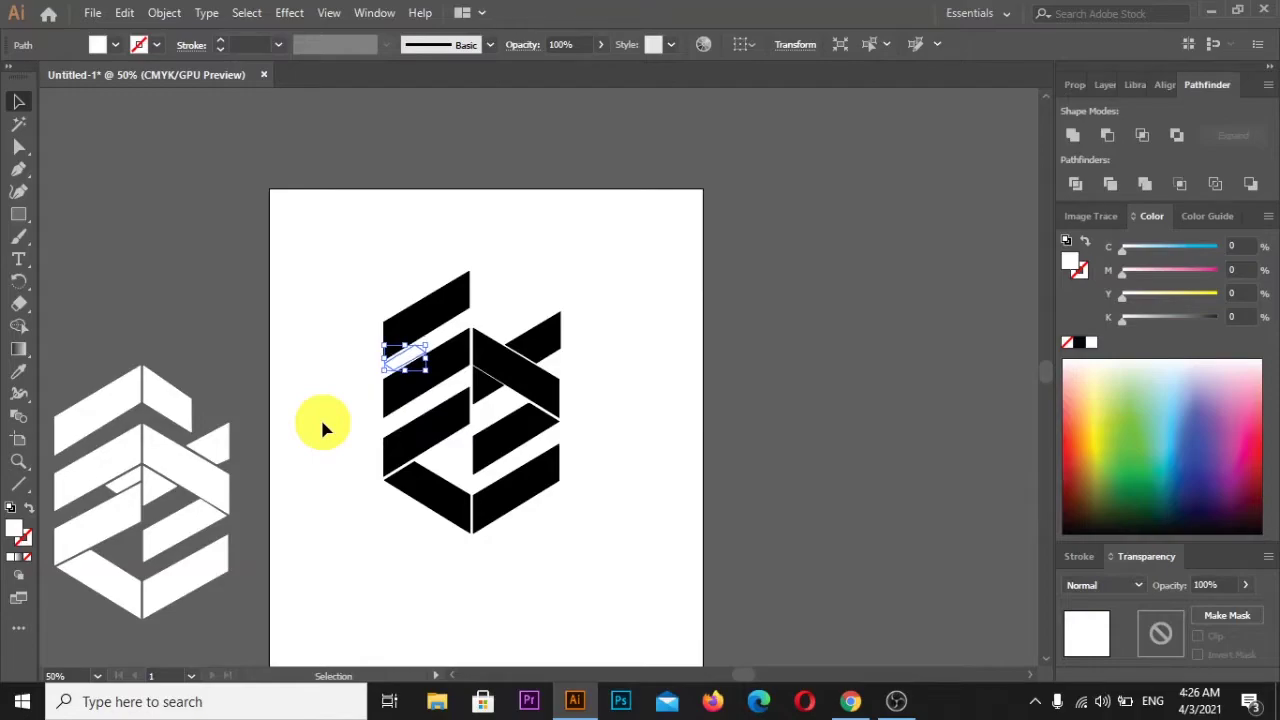
click(805, 322)
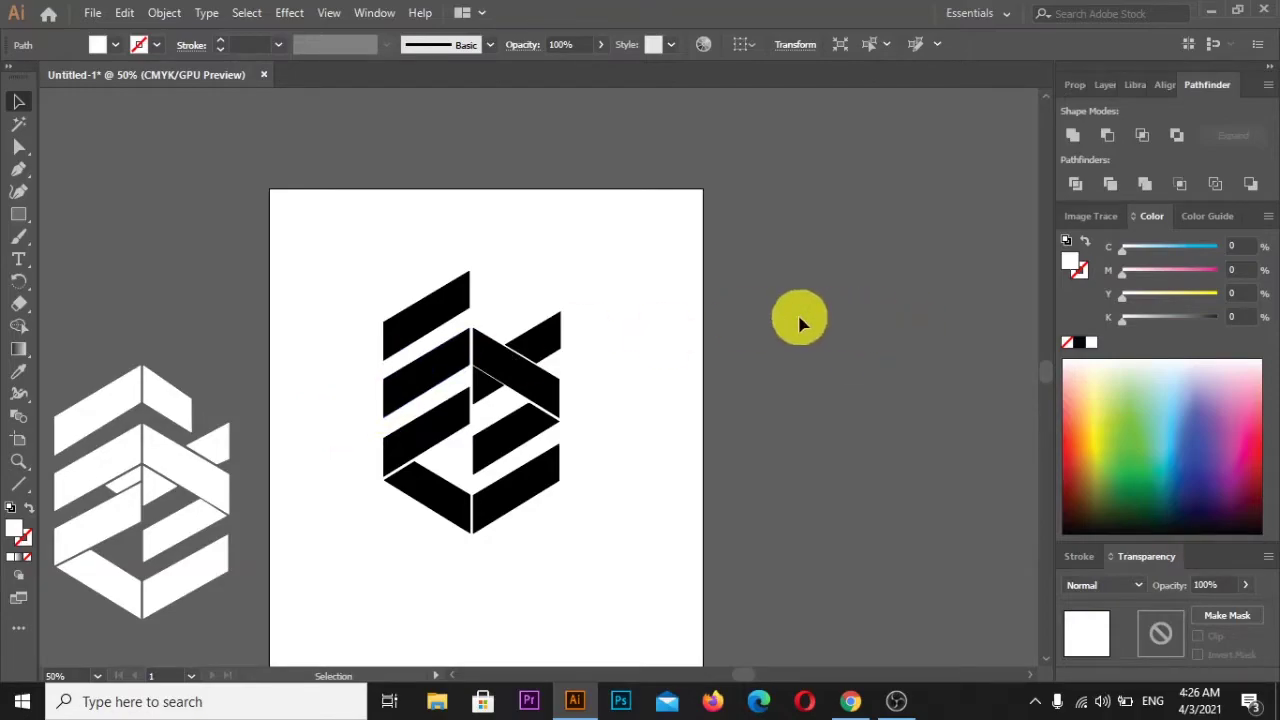
click(437, 404)
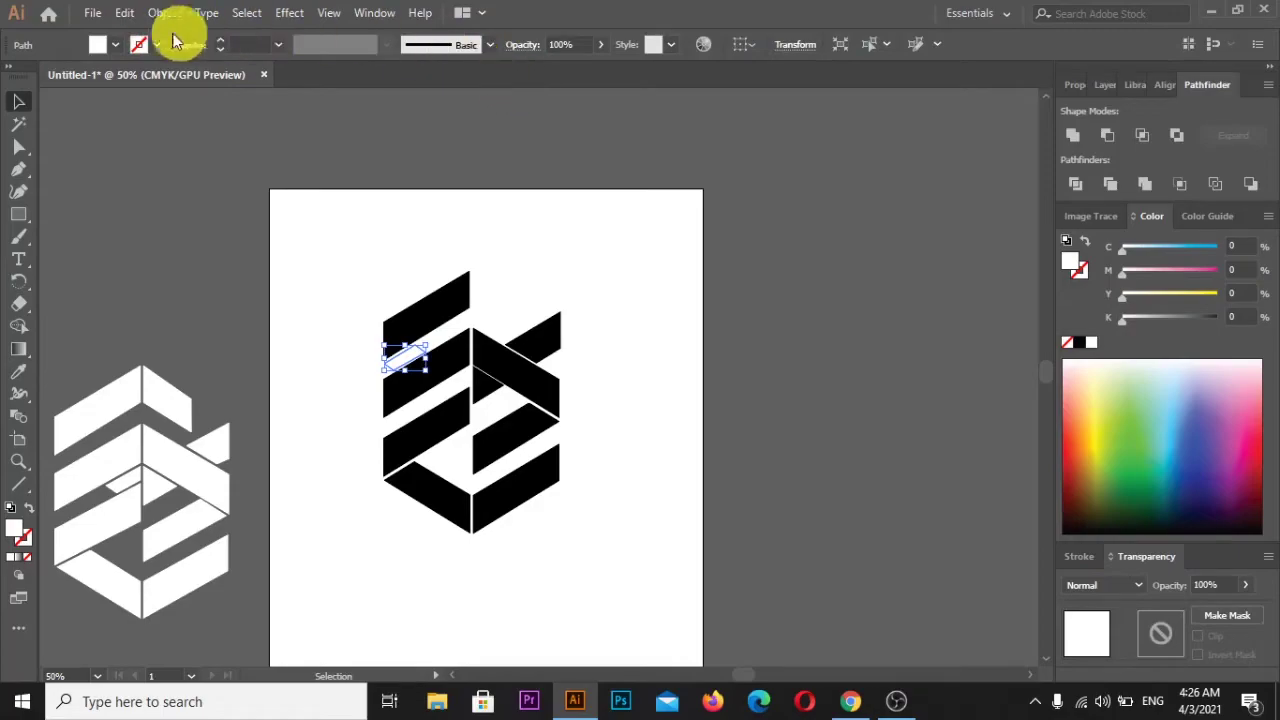
Step: Fill the placed piece with the black swatch
click(115, 45)
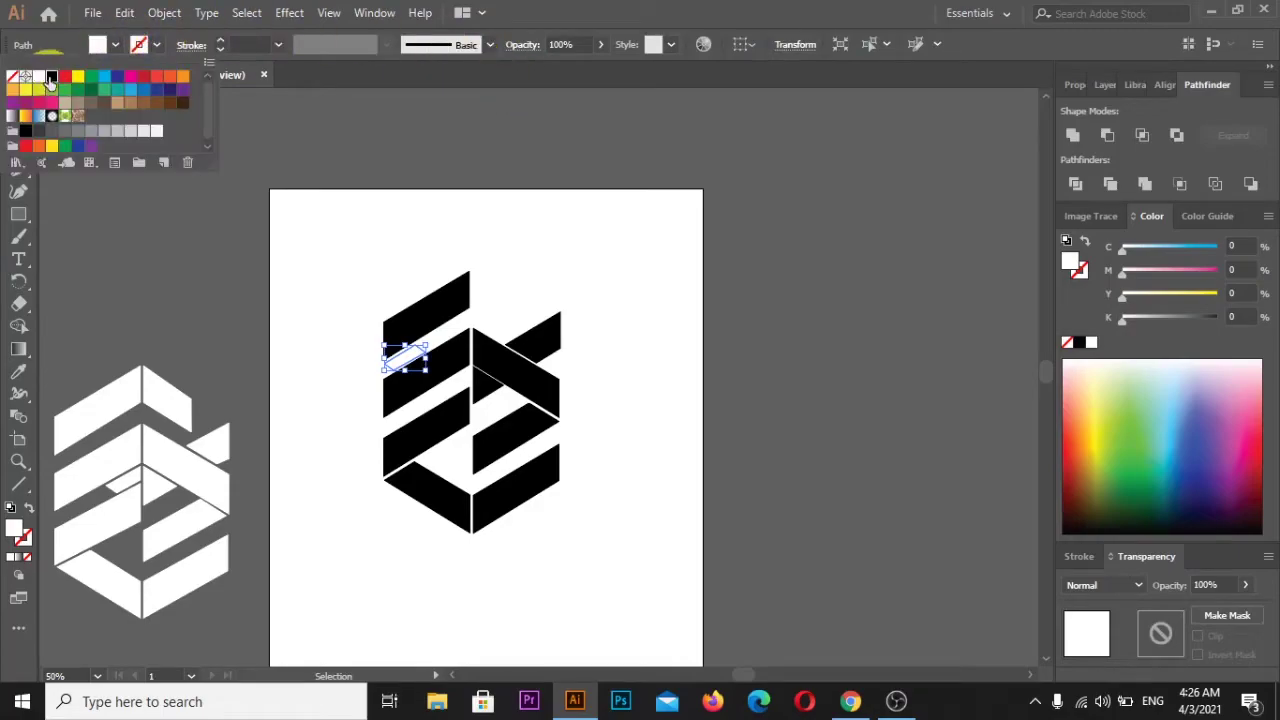
click(51, 77)
click(294, 205)
click(575, 291)
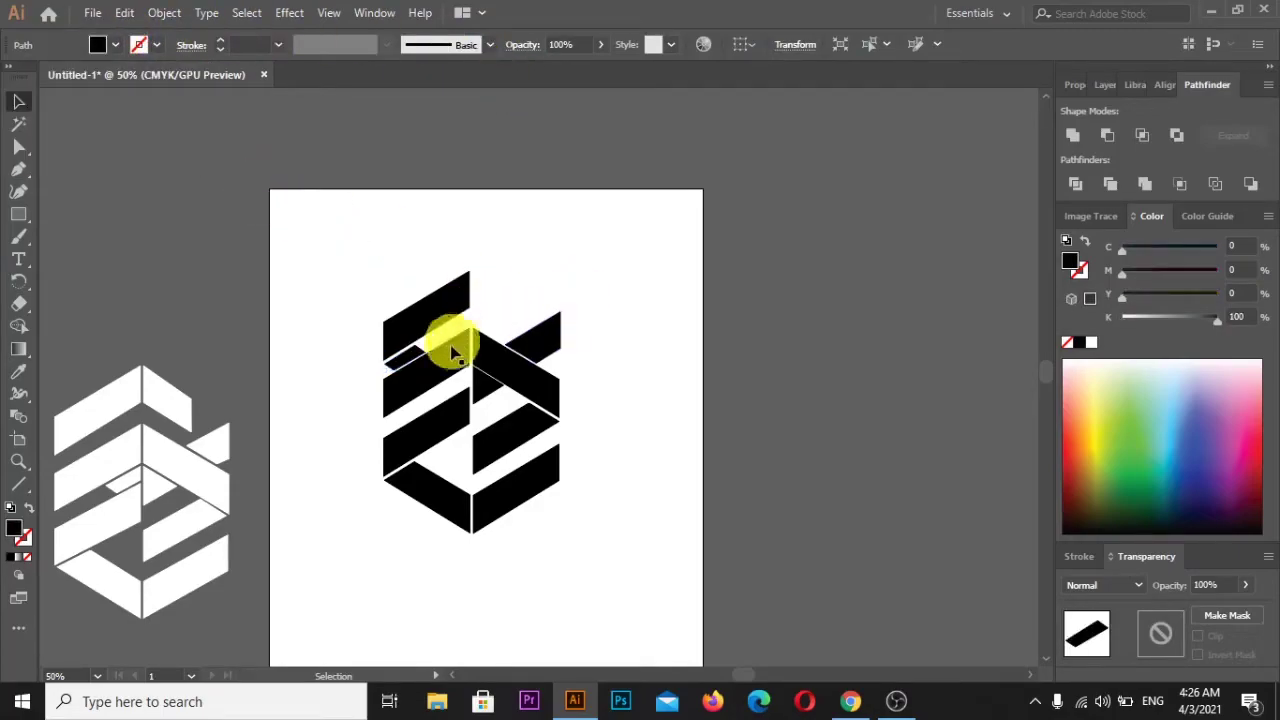
Step: Inspect the small white sliver in the black logo, trying a point edit and undoing it
scroll(453, 343, up, 3)
scroll(443, 378, up, 5)
scroll(443, 378, down, 5)
scroll(443, 378, down, 2)
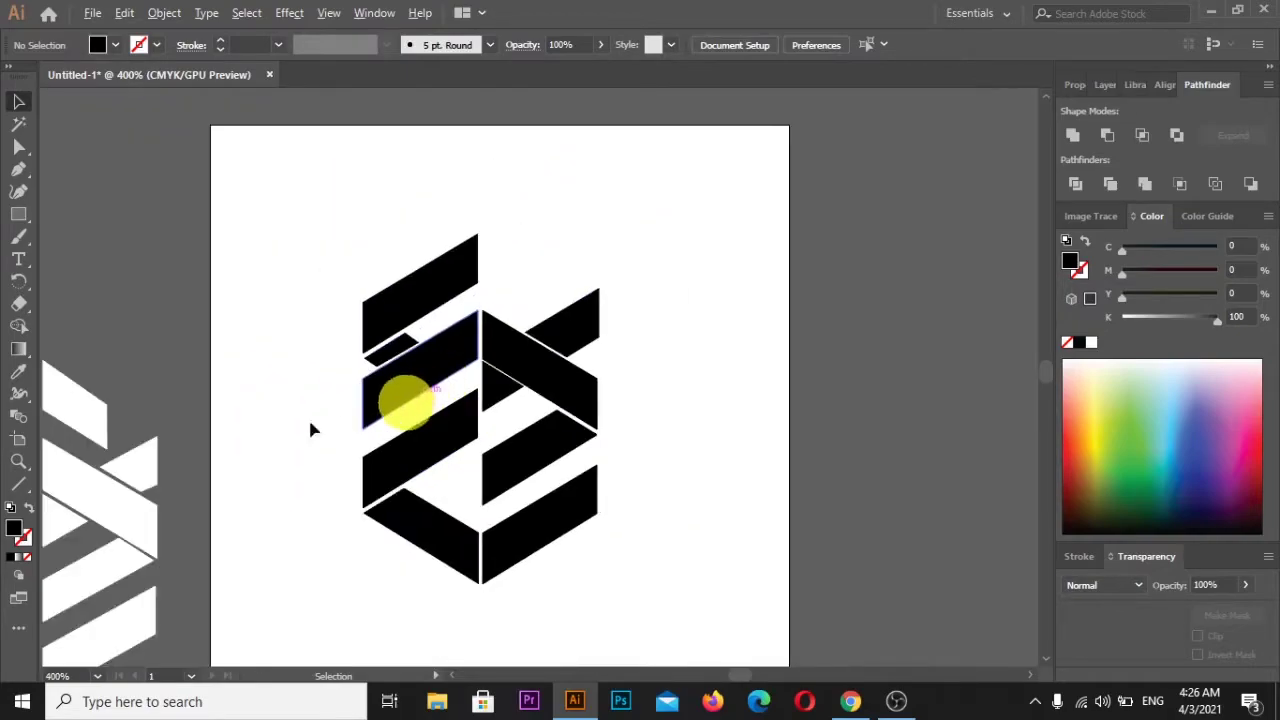
scroll(310, 430, down, 3)
scroll(171, 443, up, 1)
scroll(109, 471, up, 2)
scroll(129, 486, up, 2)
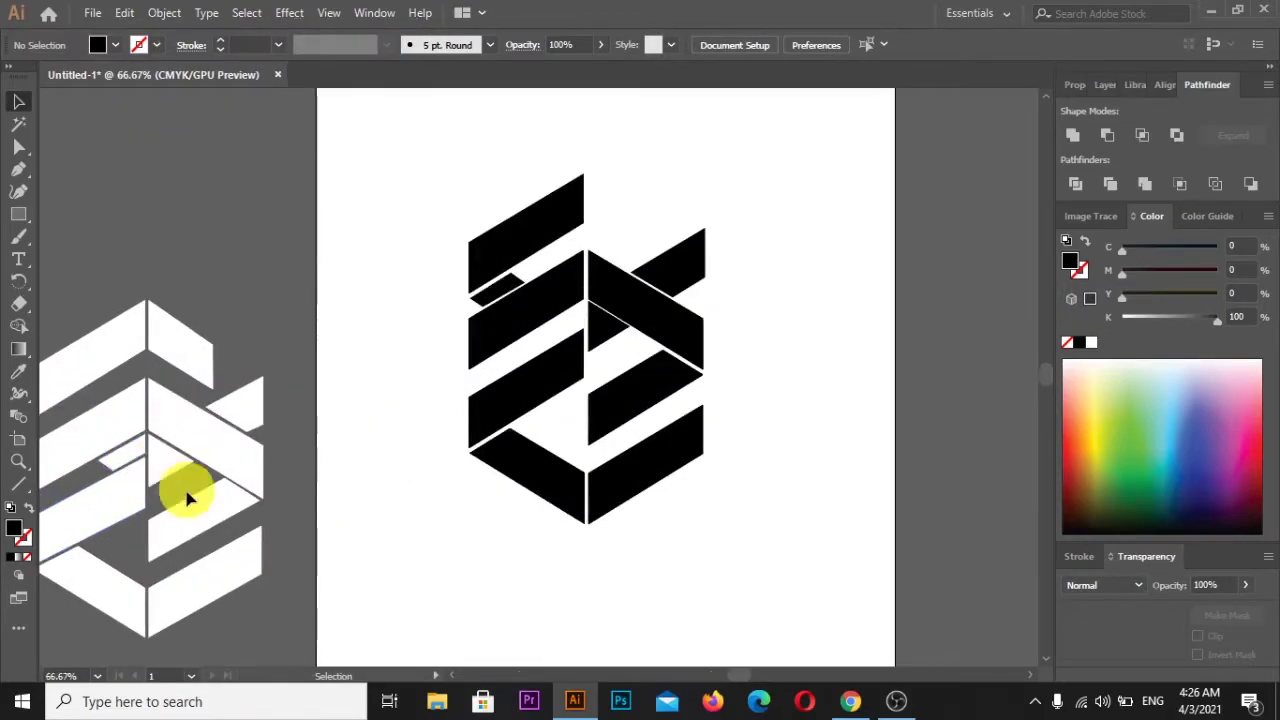
scroll(140, 478, left, 3)
scroll(137, 471, left, 1)
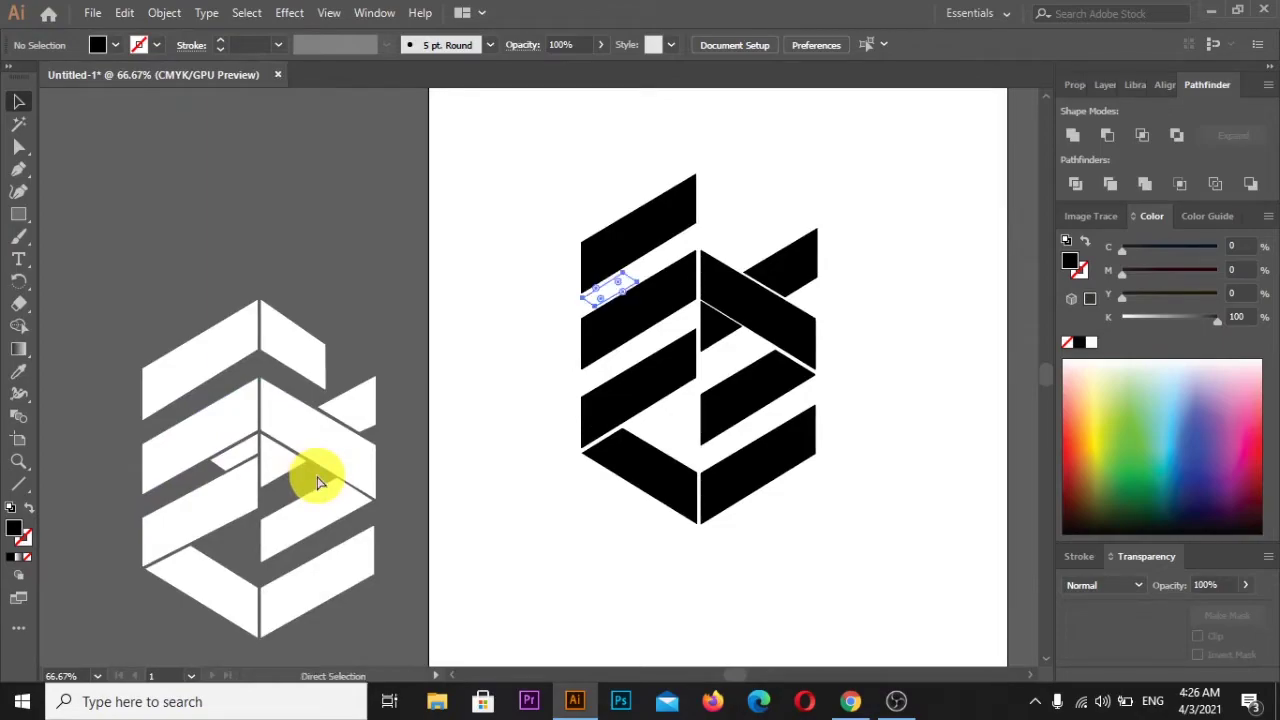
click(608, 288)
key(a)
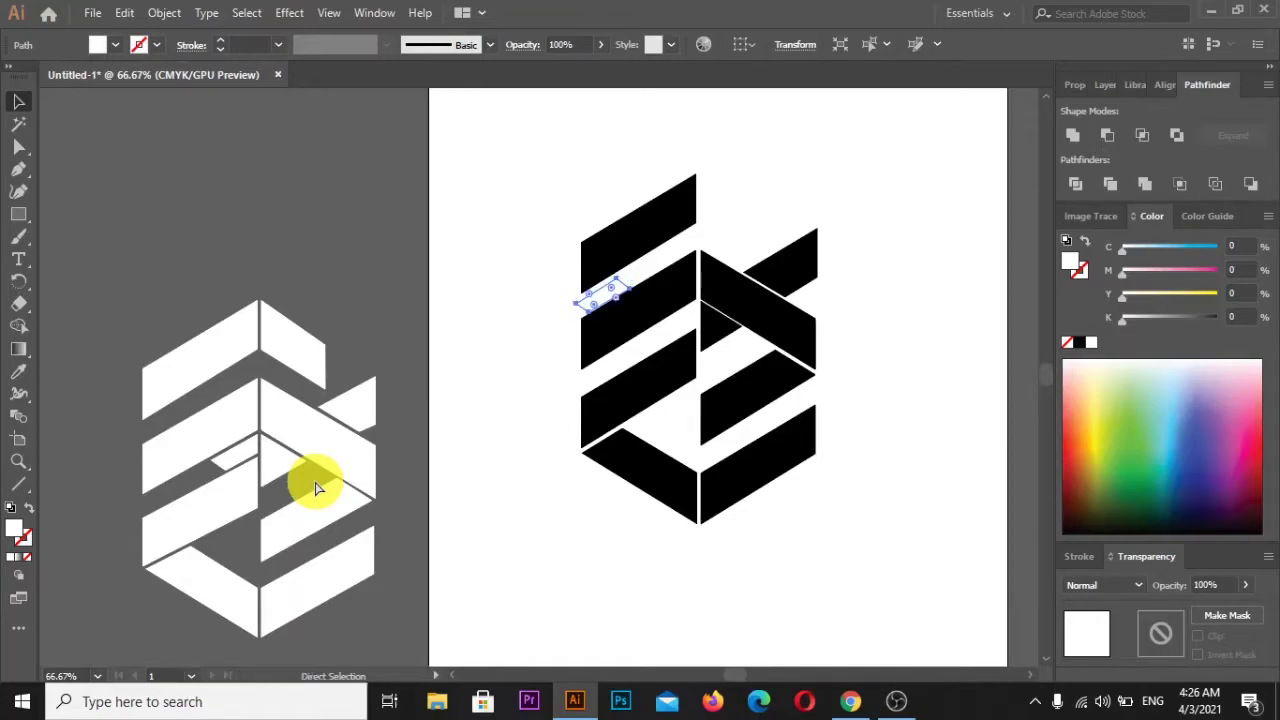
key(ctrl+z)
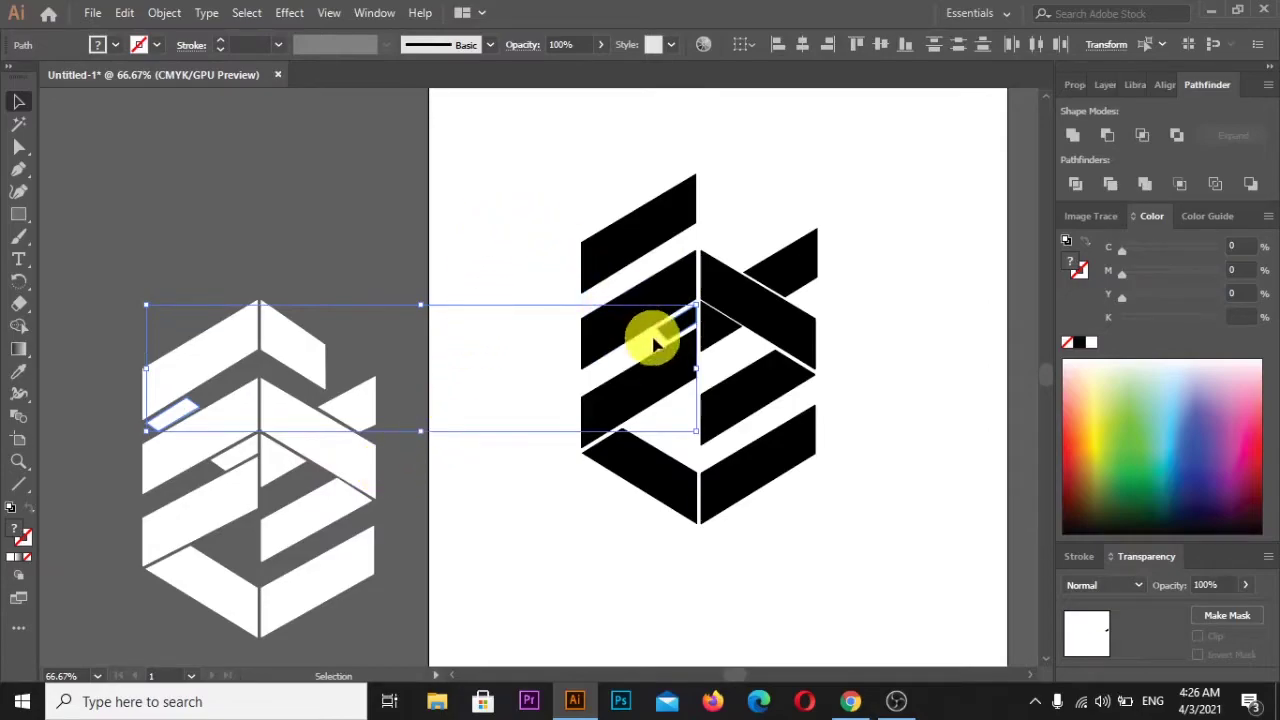
click(903, 357)
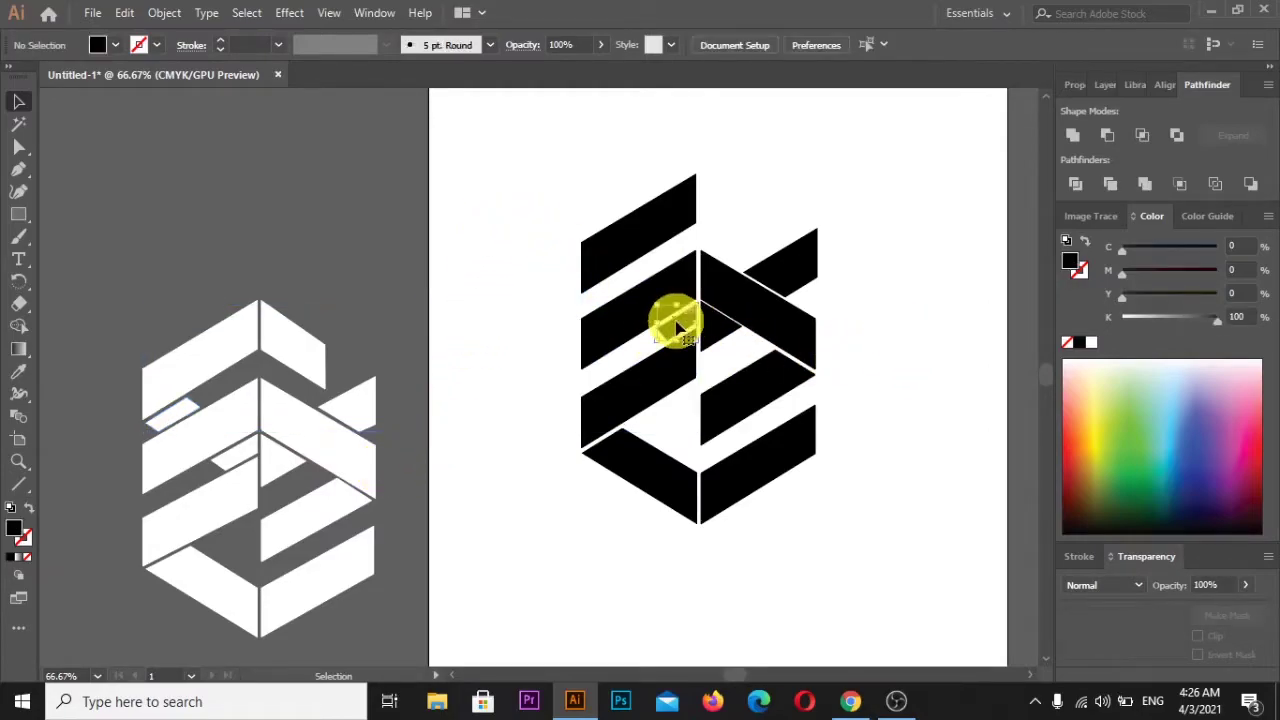
click(677, 325)
key(ctrl+shift+a)
Step: Copy two slivers from the white logo into the black logo's gaps
click(229, 461)
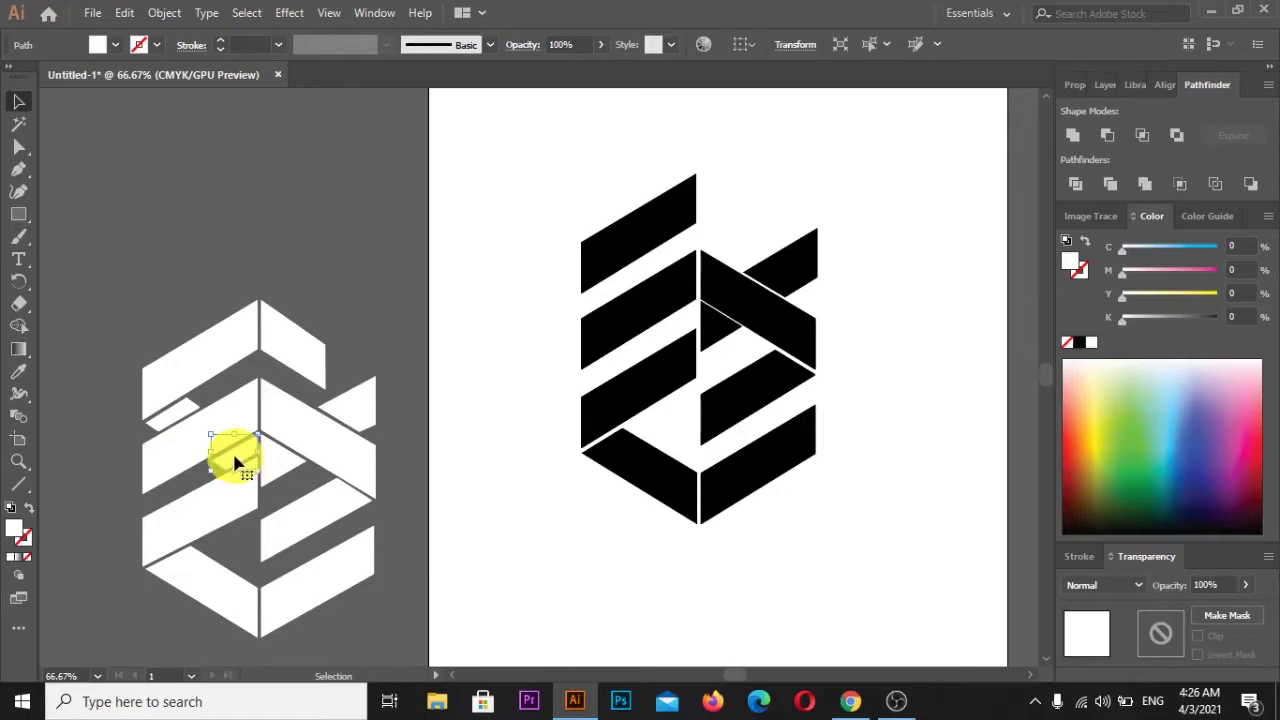
drag(236, 462, 676, 334)
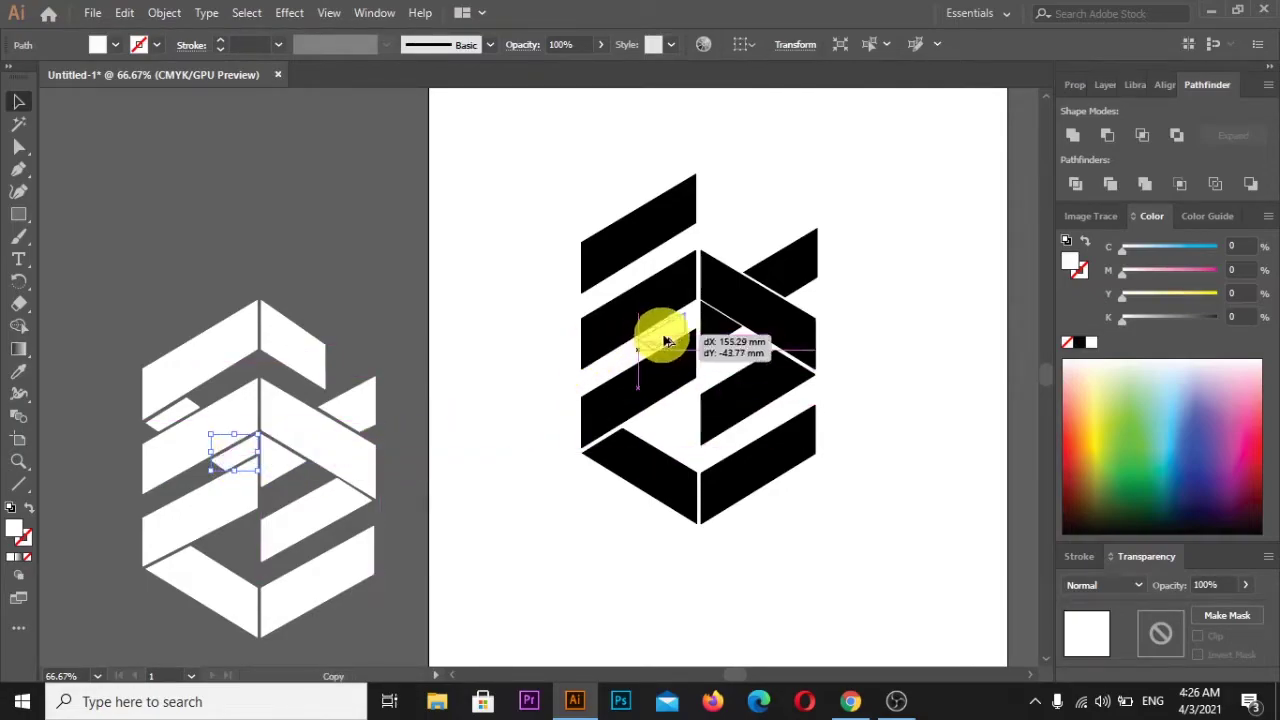
drag(676, 334, 668, 330)
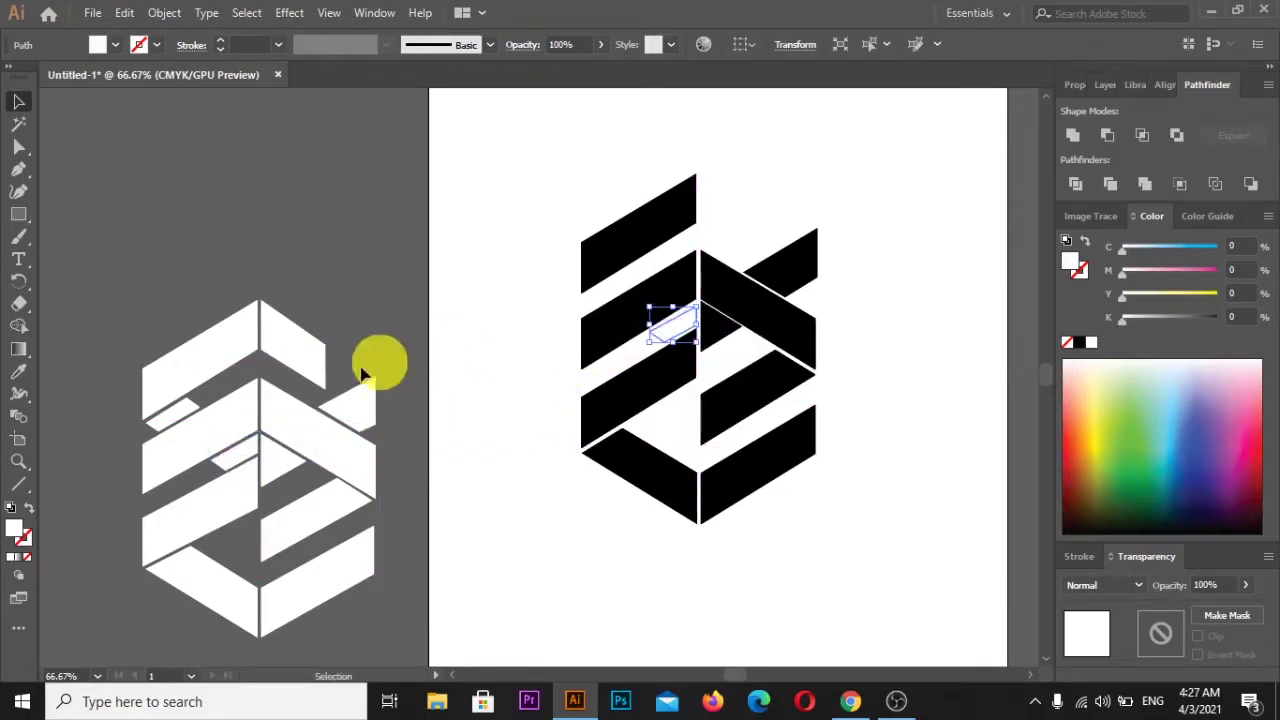
drag(172, 424, 604, 289)
click(423, 277)
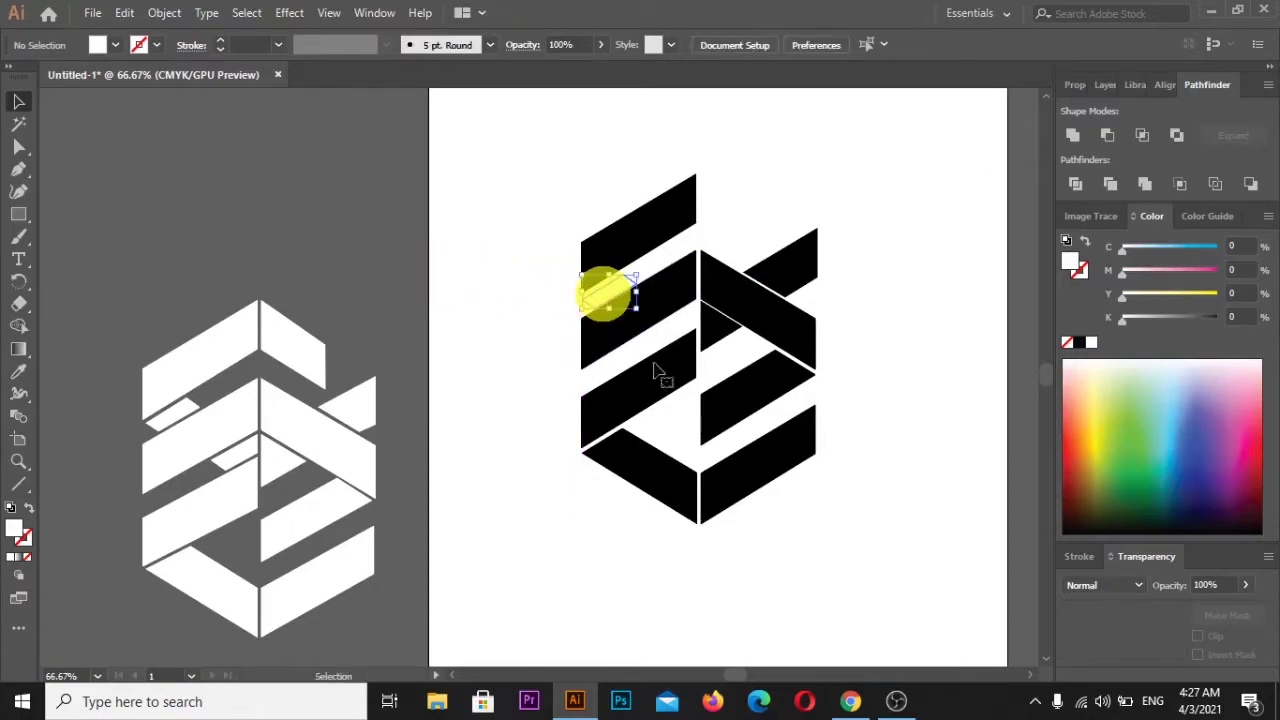
Step: Fill both sliver copies black from the Control bar Fill swatch
click(718, 524)
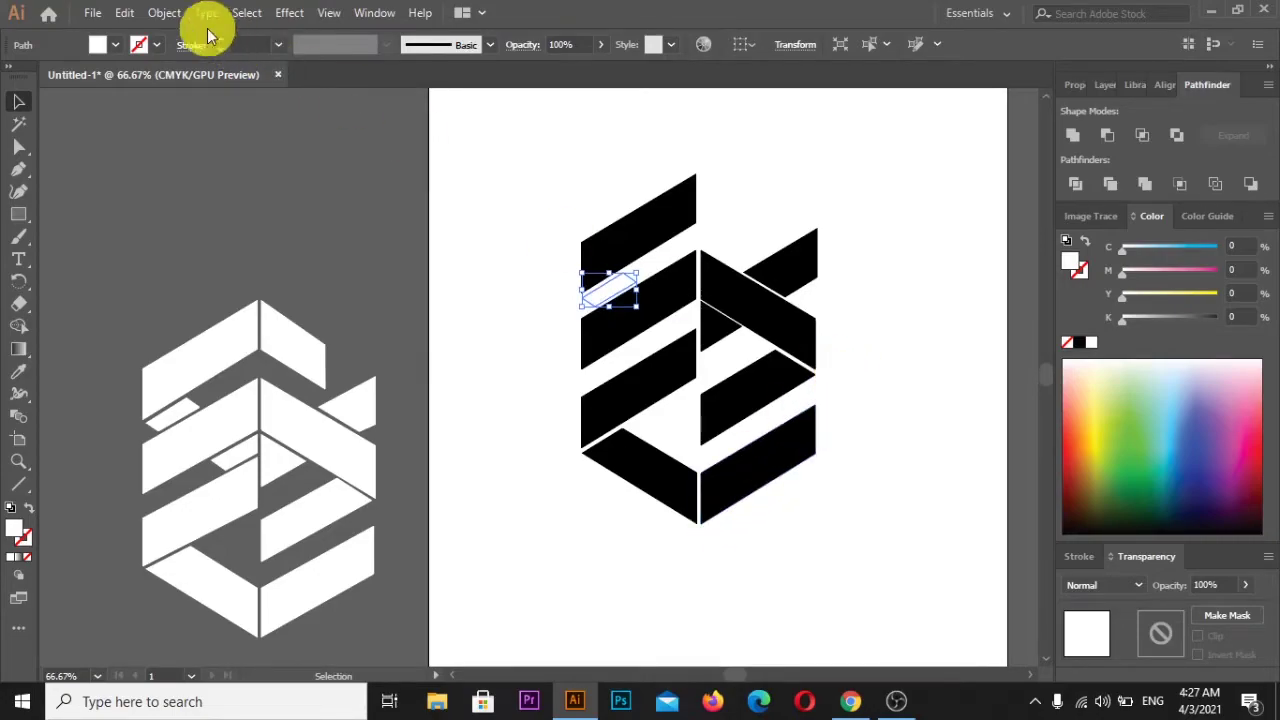
click(116, 46)
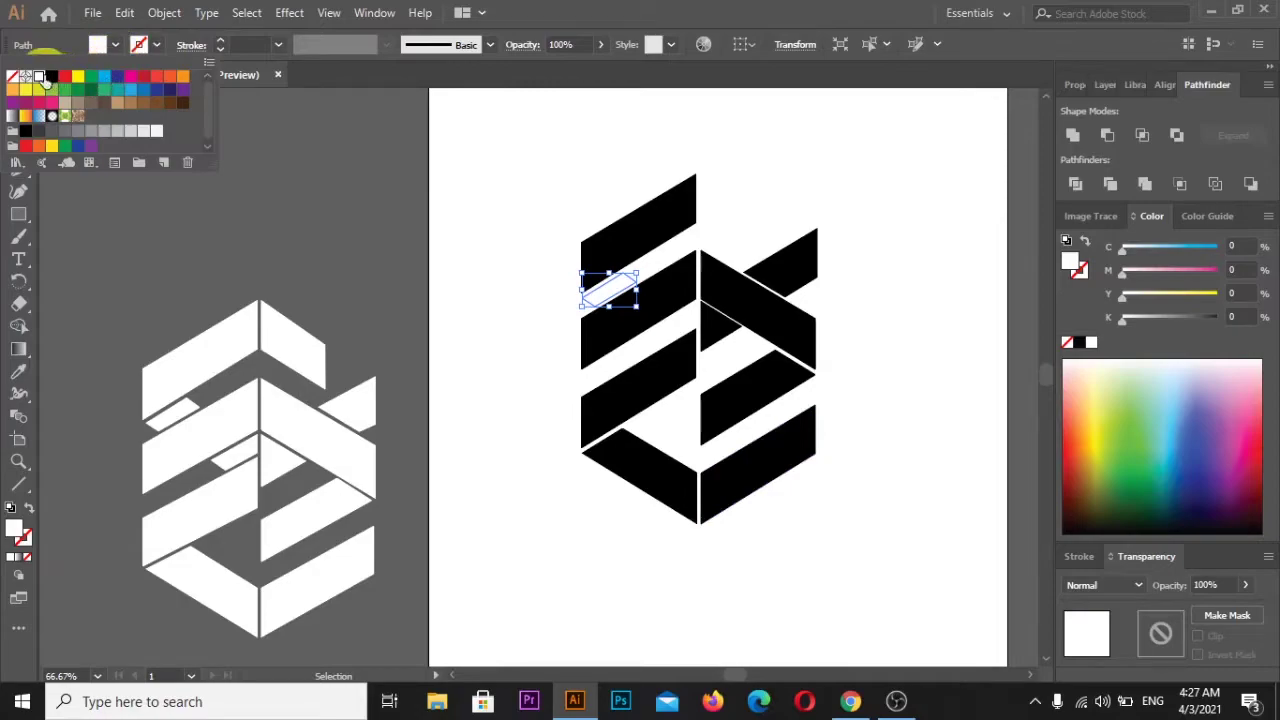
click(54, 80)
click(503, 157)
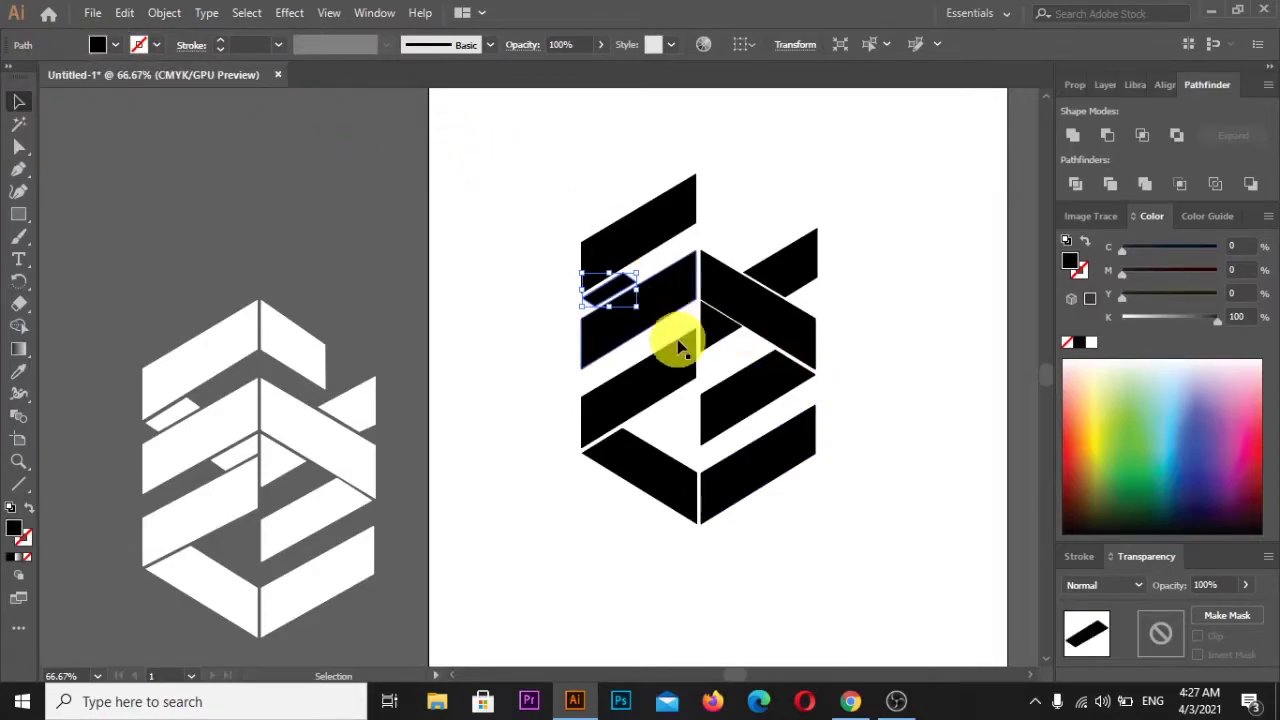
click(674, 324)
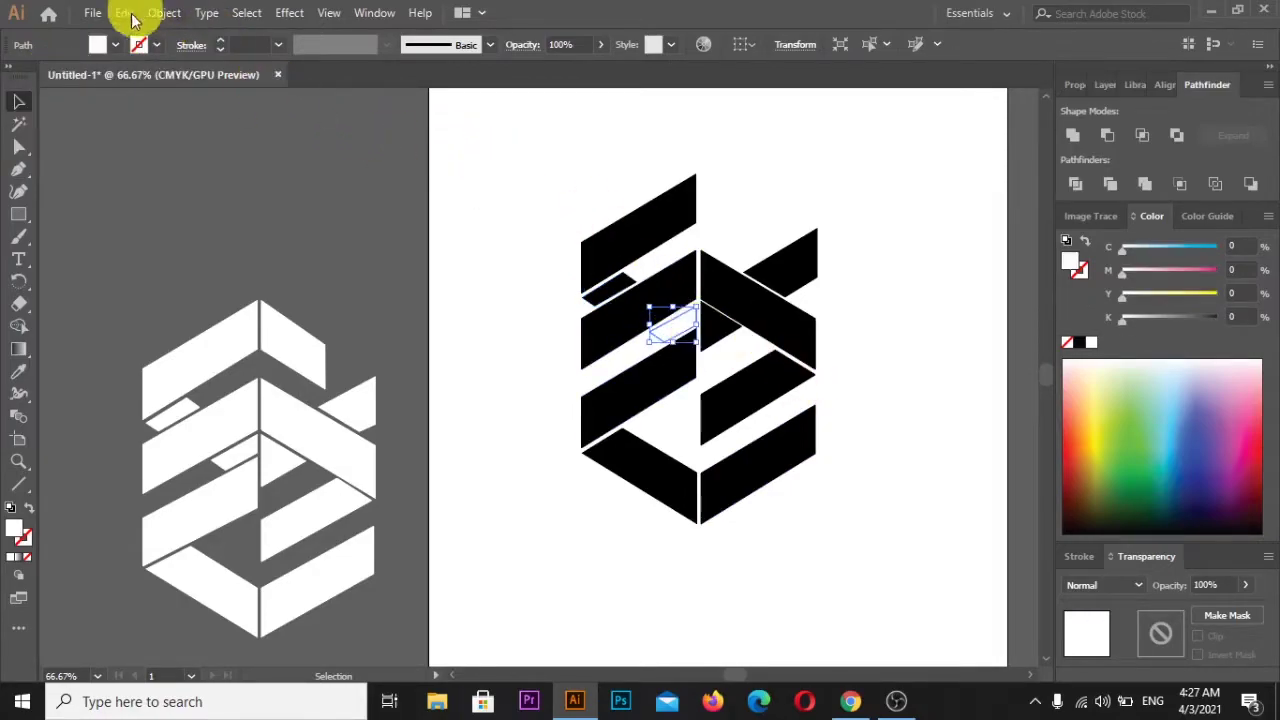
click(123, 46)
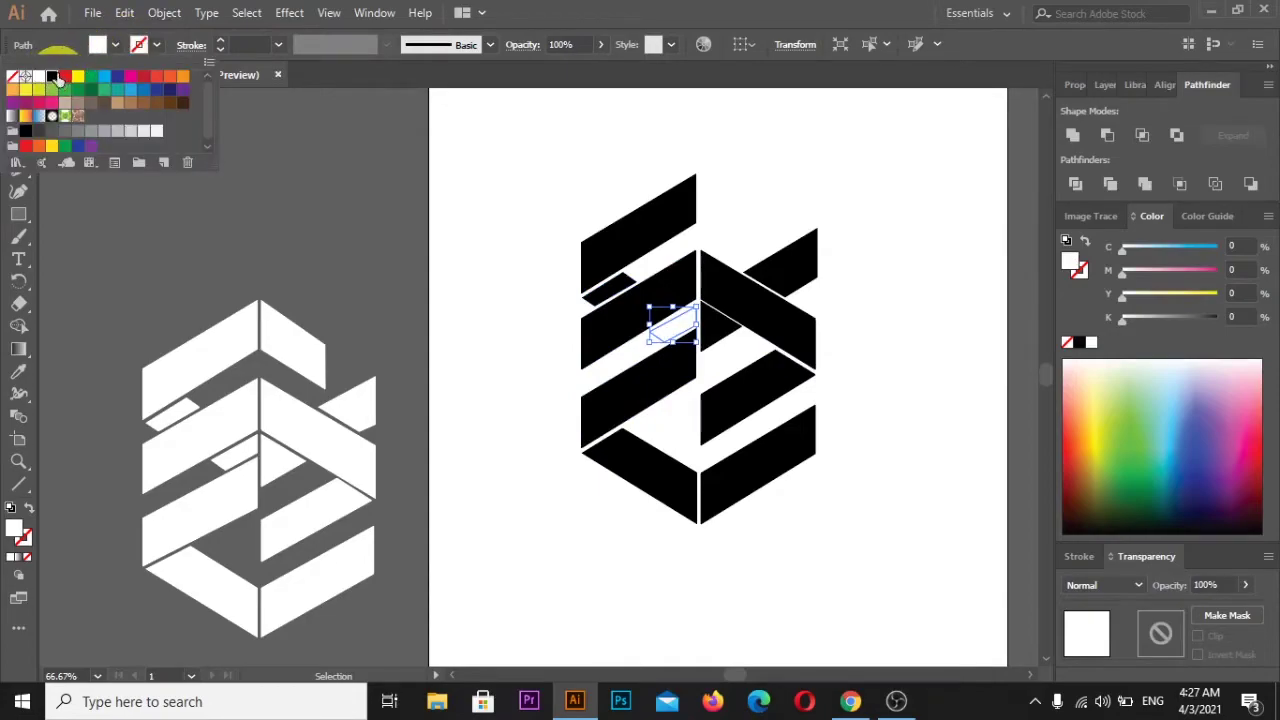
click(57, 80)
click(310, 174)
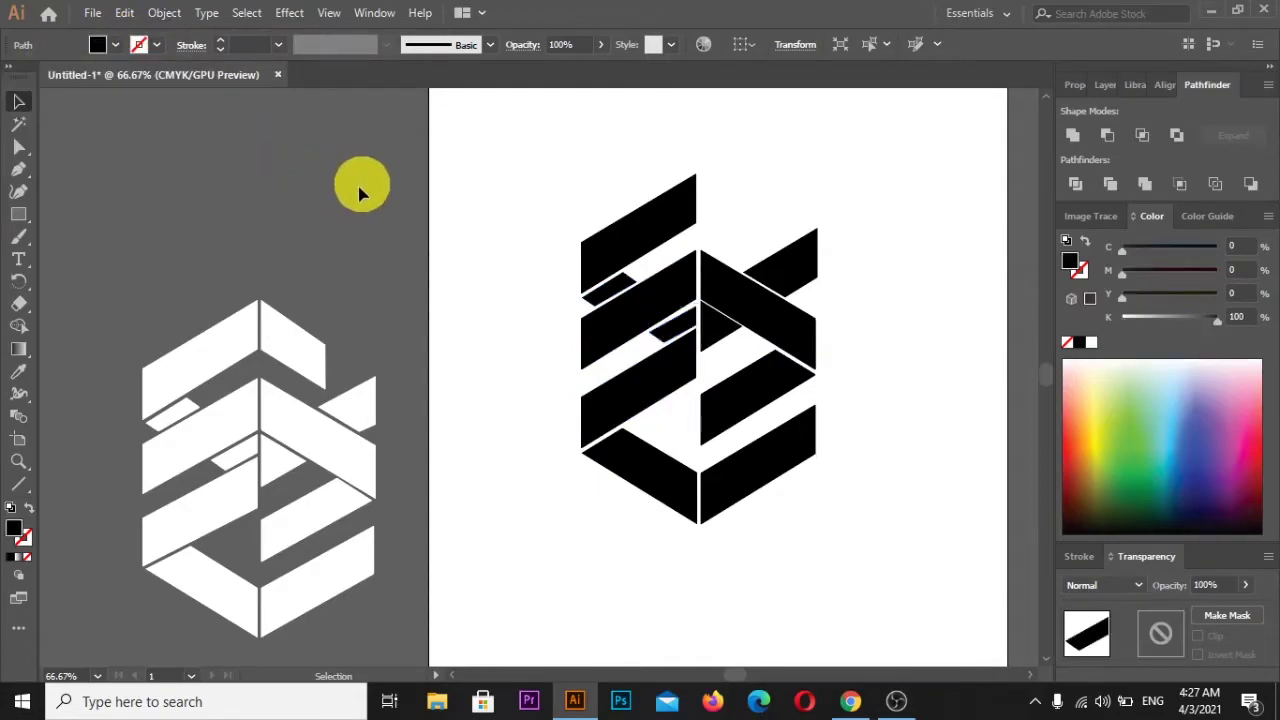
click(360, 192)
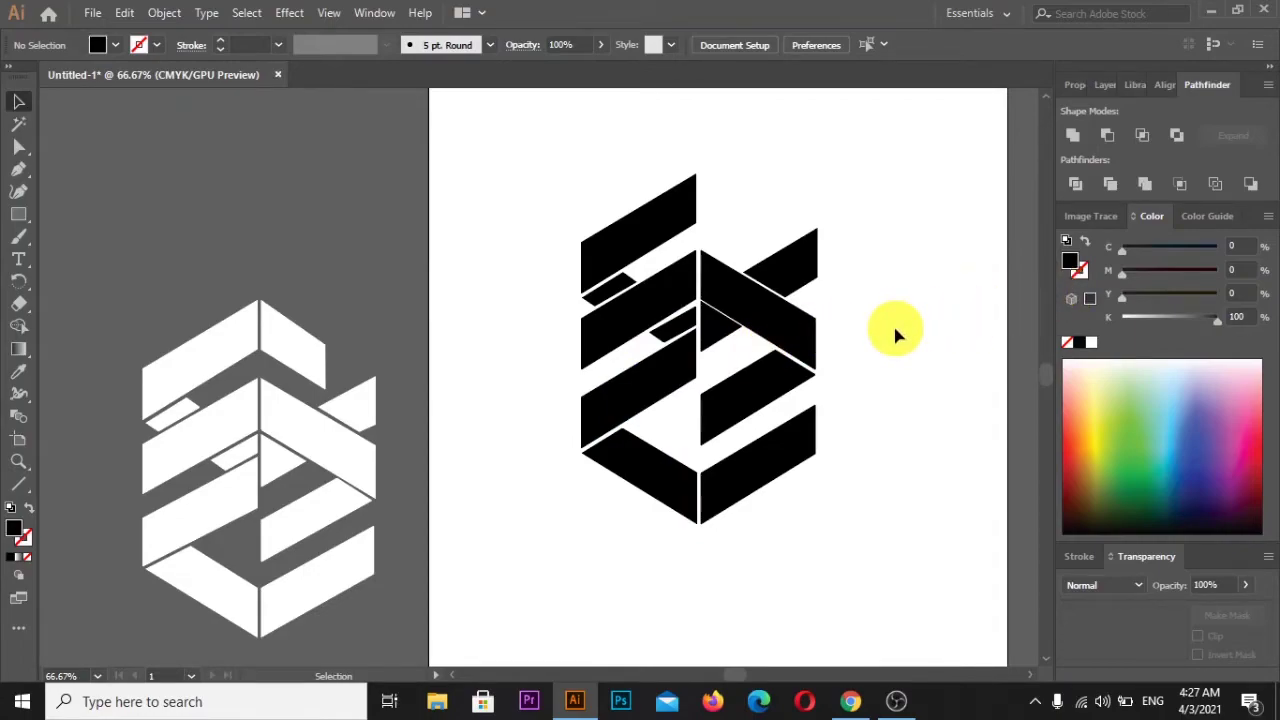
scroll(890, 333, down, 1)
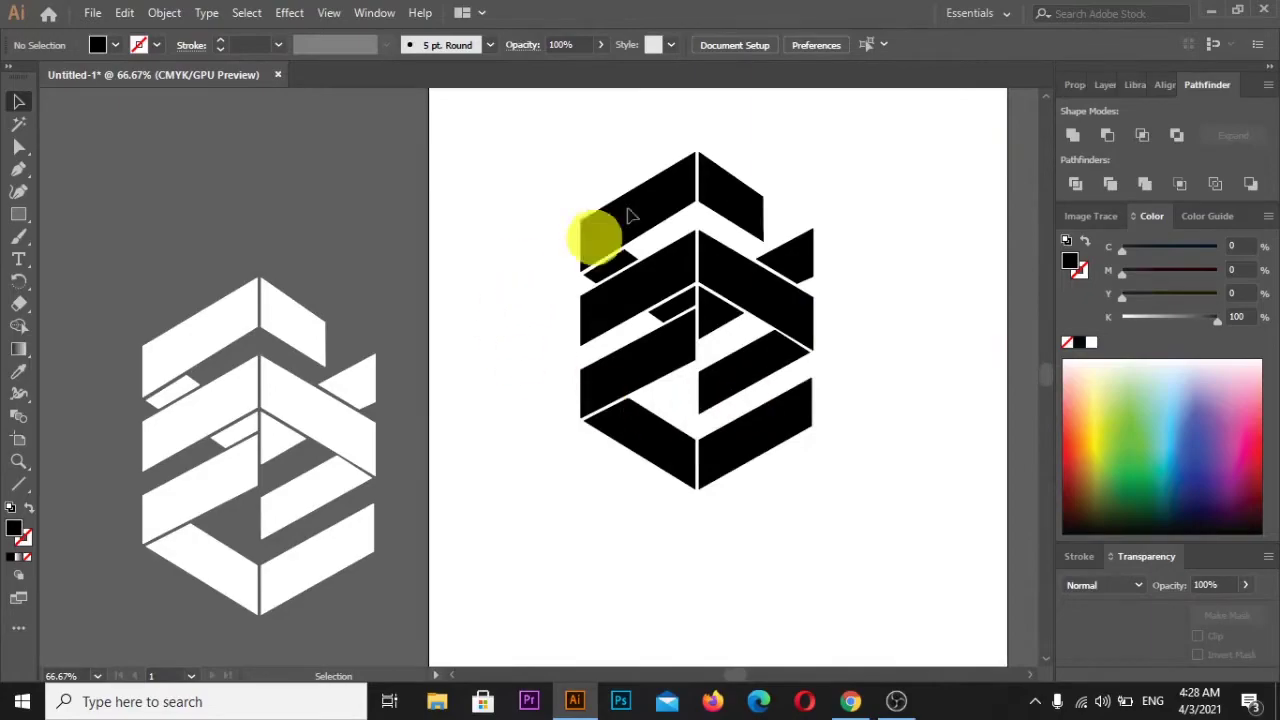
Step: Marquee-select the white reference logo and drag it further left of the artboard
scroll(710, 312, down, 5)
scroll(700, 294, up, 2)
scroll(734, 309, down, 1)
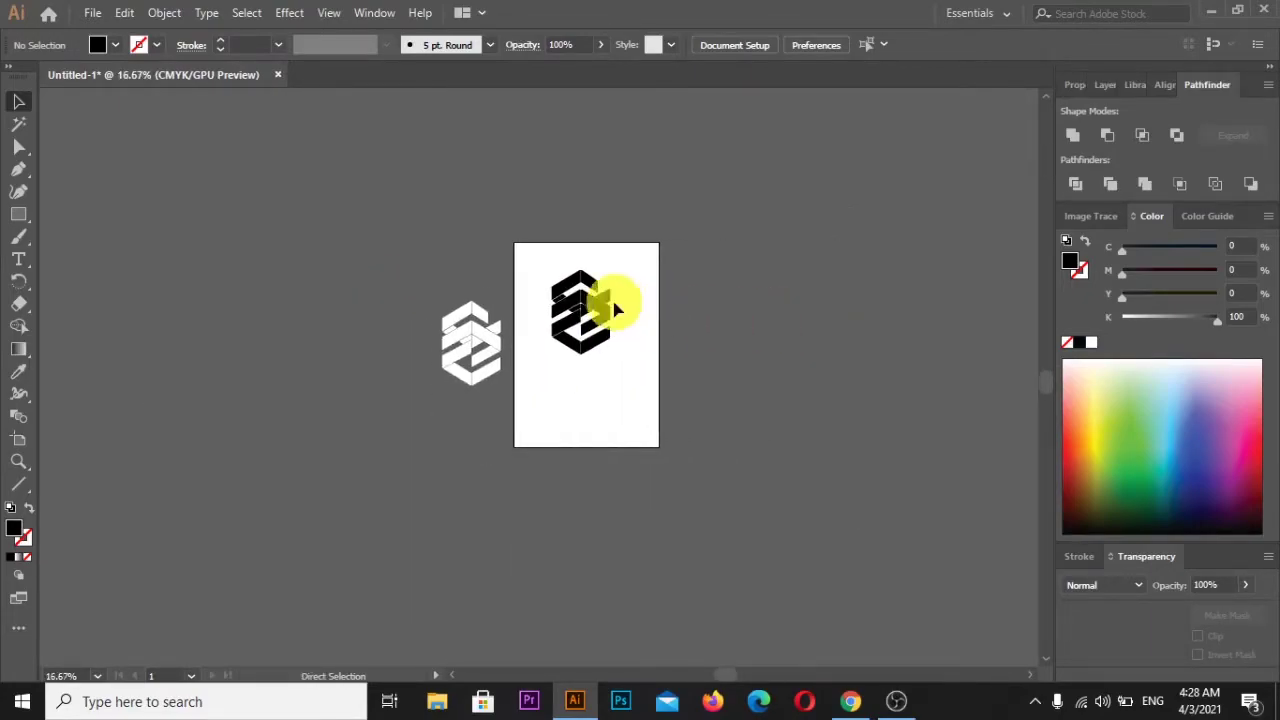
scroll(600, 286, up, 3)
scroll(491, 294, down, 3)
scroll(472, 302, left, 1)
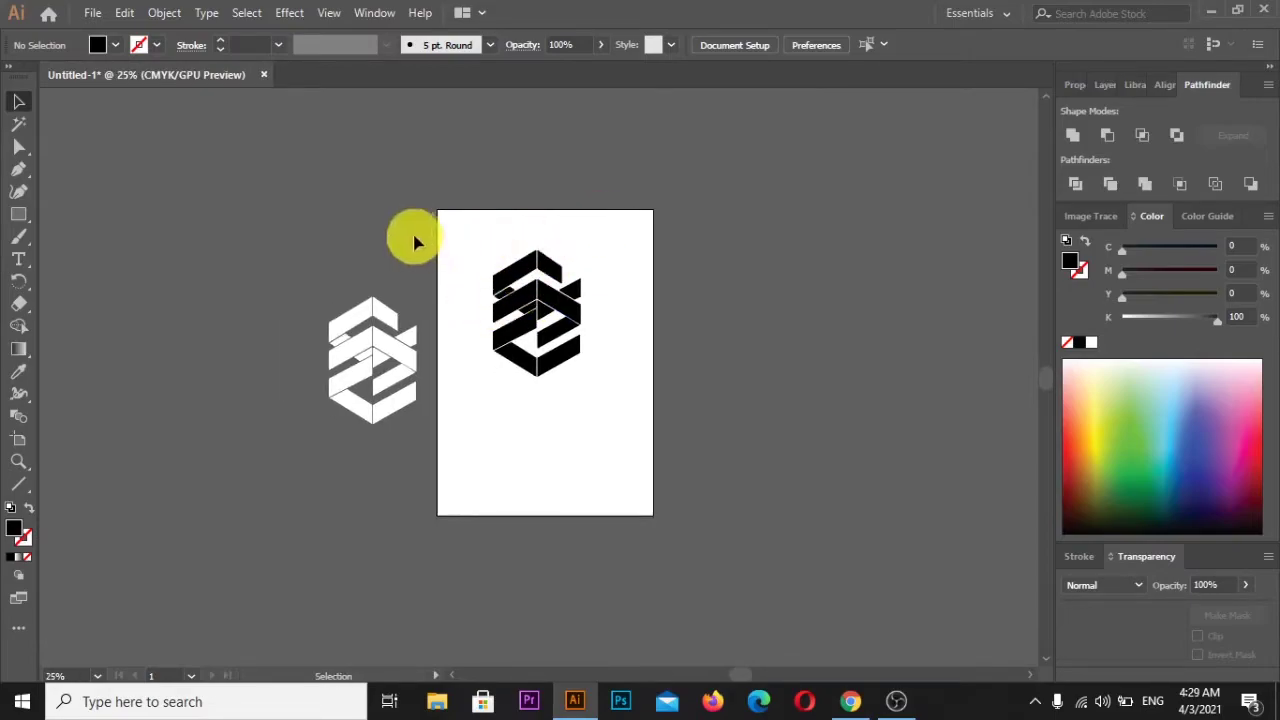
drag(309, 257, 429, 468)
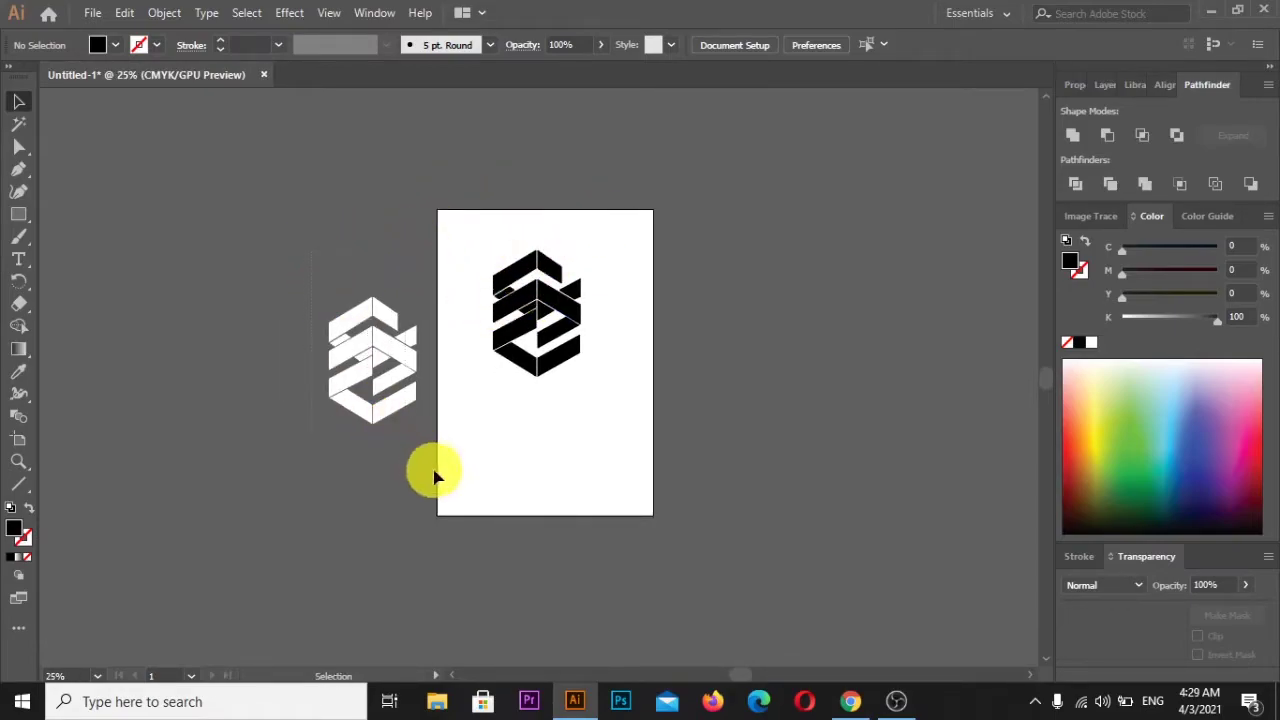
drag(336, 358, 286, 330)
click(364, 212)
Step: Reselect and deselect the whole black logo, then bring up the Place dialog
drag(619, 427, 615, 424)
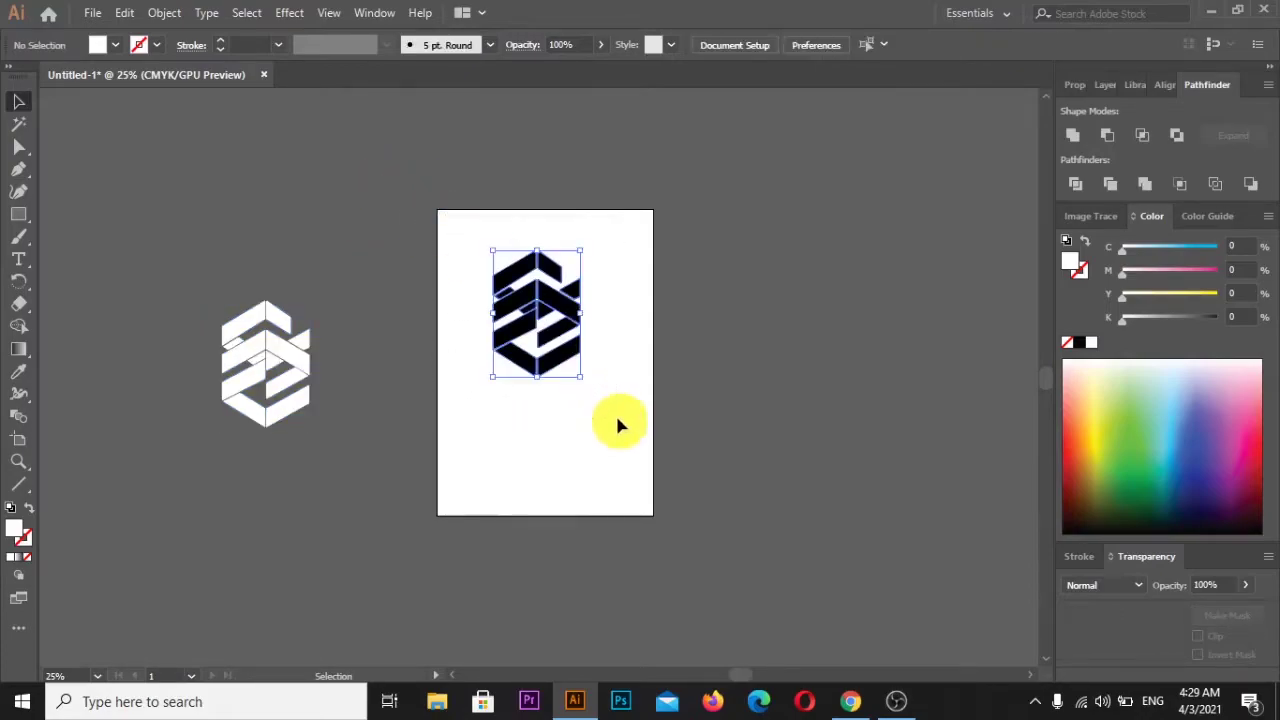
click(708, 288)
drag(458, 234, 634, 490)
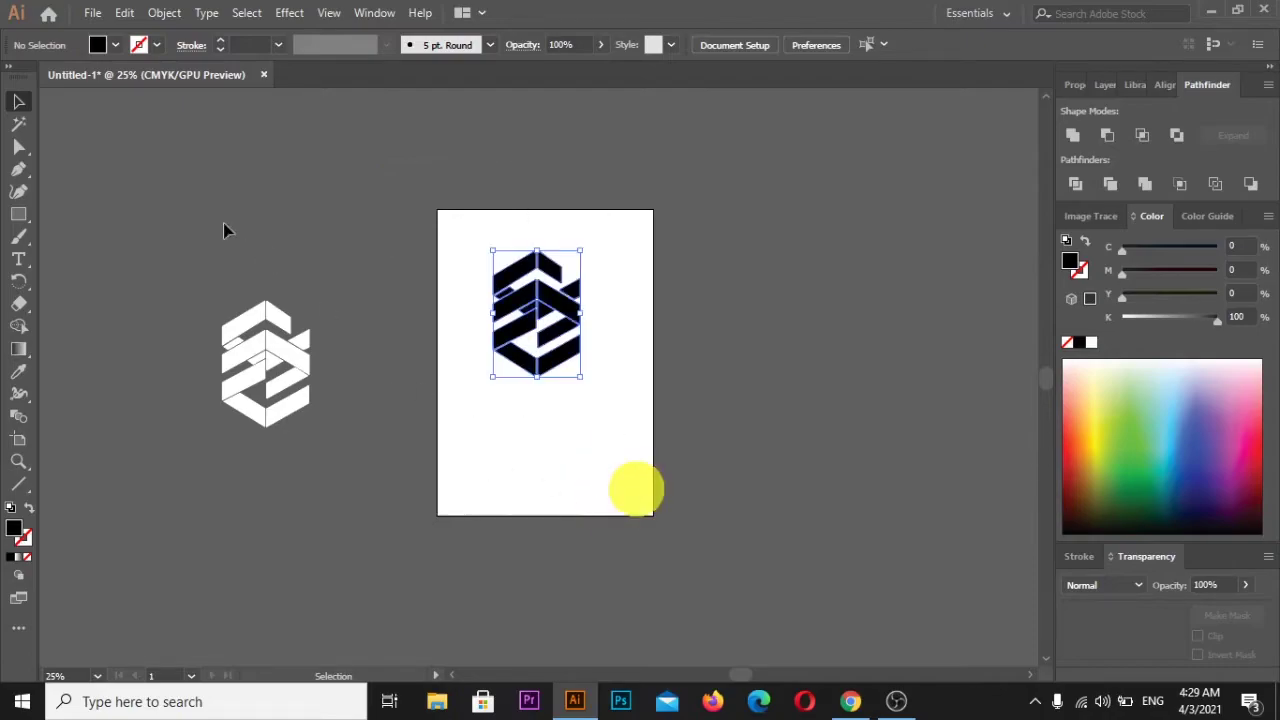
click(251, 186)
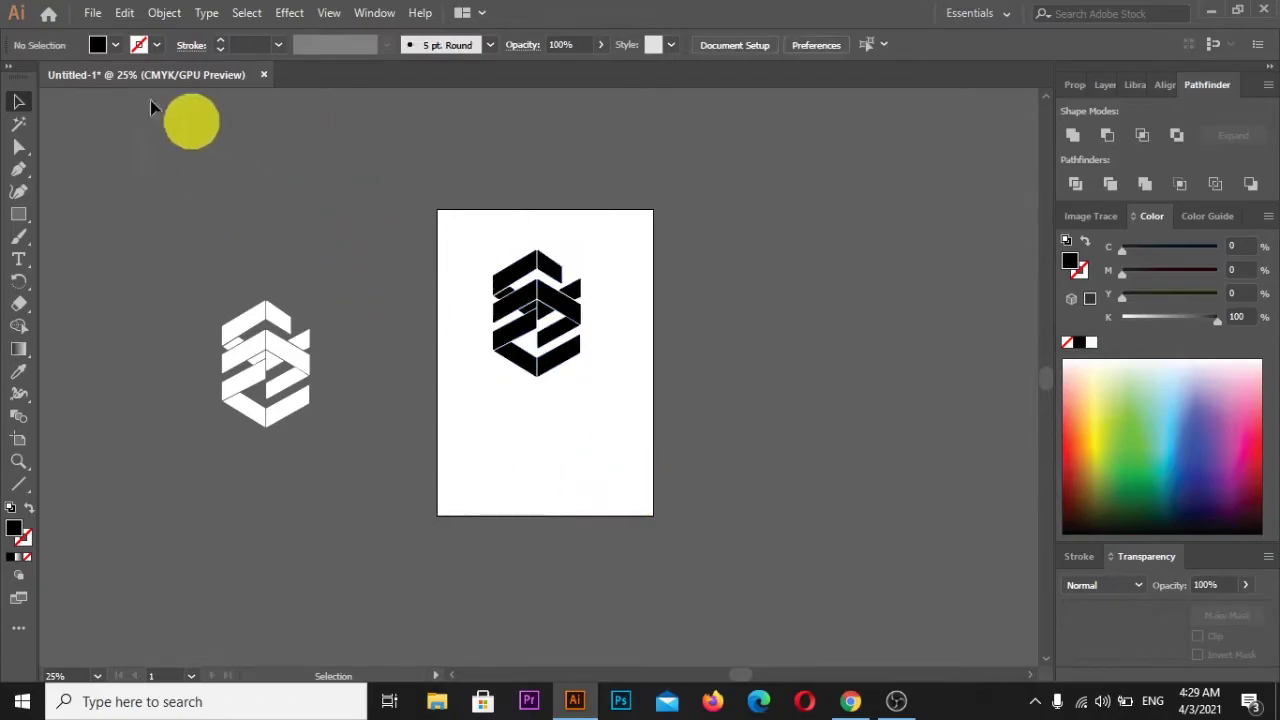
click(92, 13)
click(171, 316)
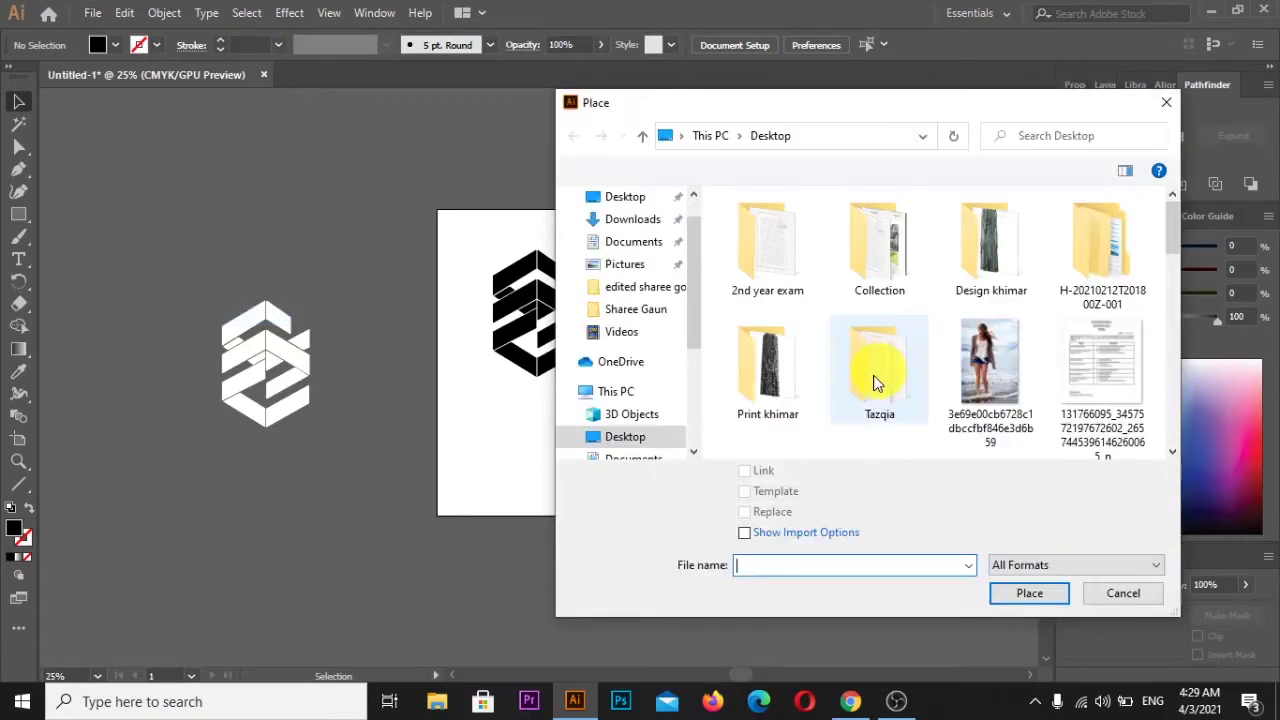
Step: Place the beach photo of the woman into the document
scroll(880, 375, down, 10)
scroll(930, 360, up, 3)
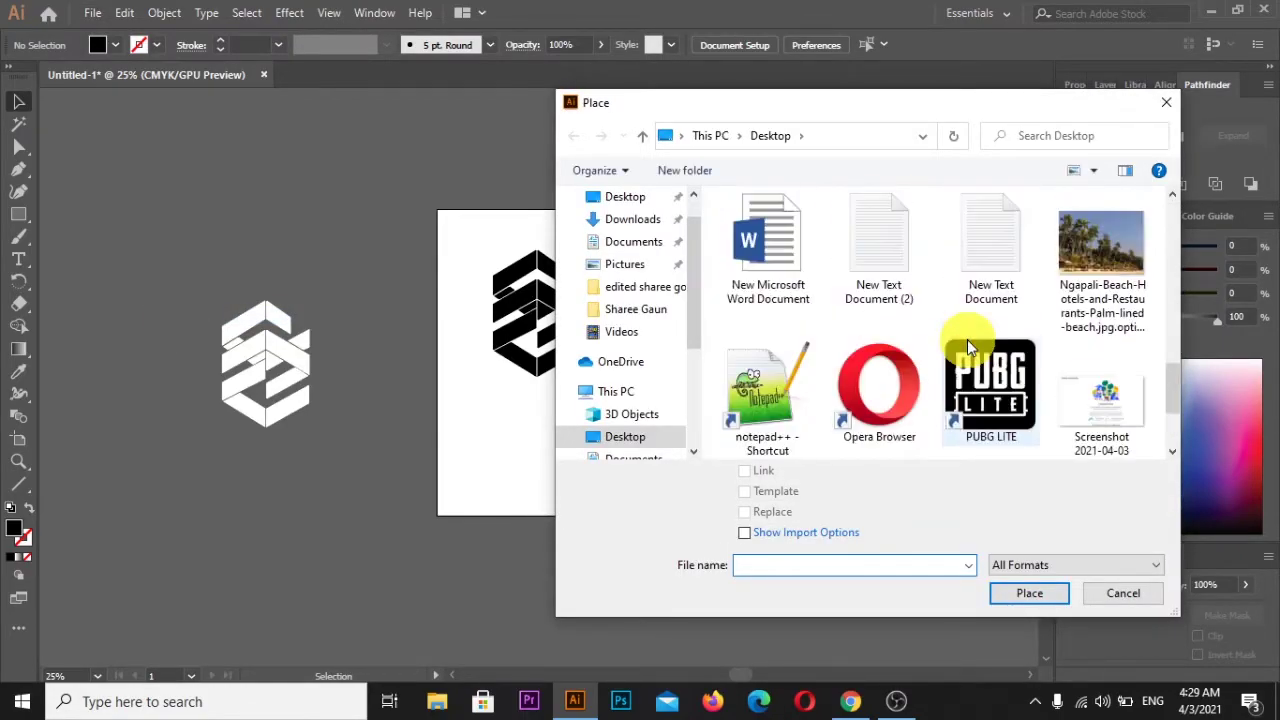
scroll(967, 345, up, 5)
scroll(967, 345, up, 3)
click(967, 340)
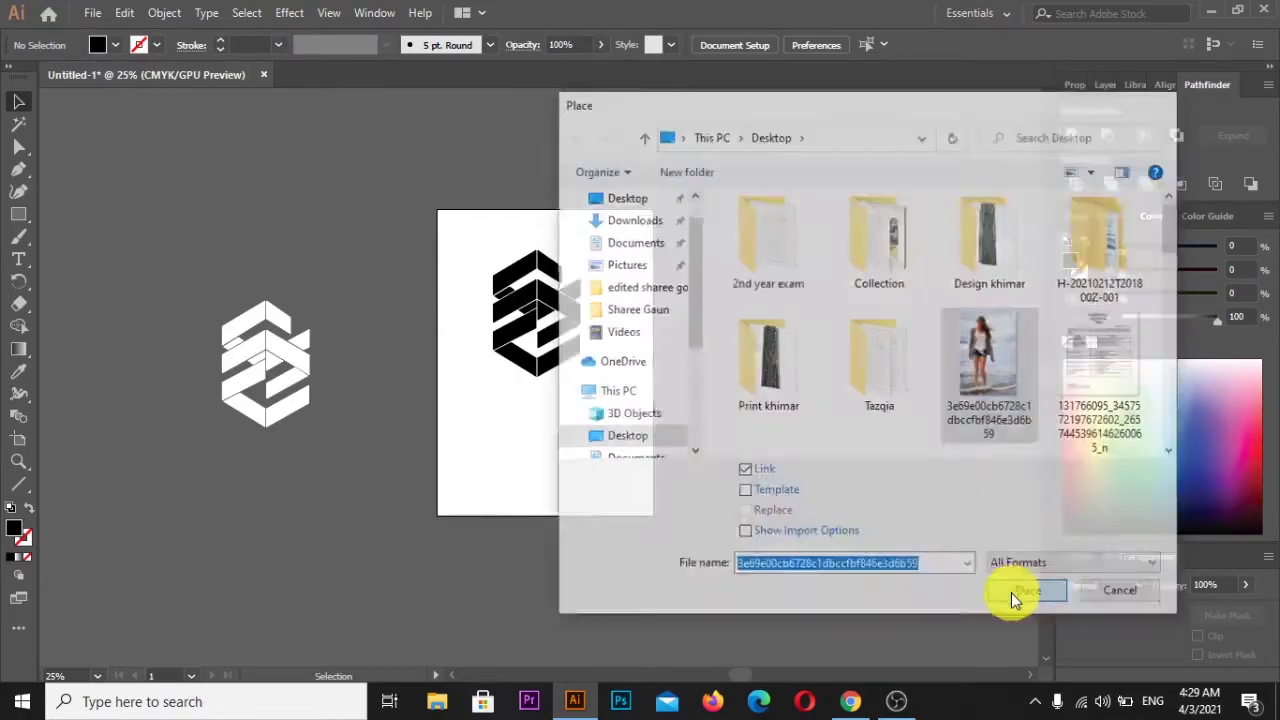
click(1012, 594)
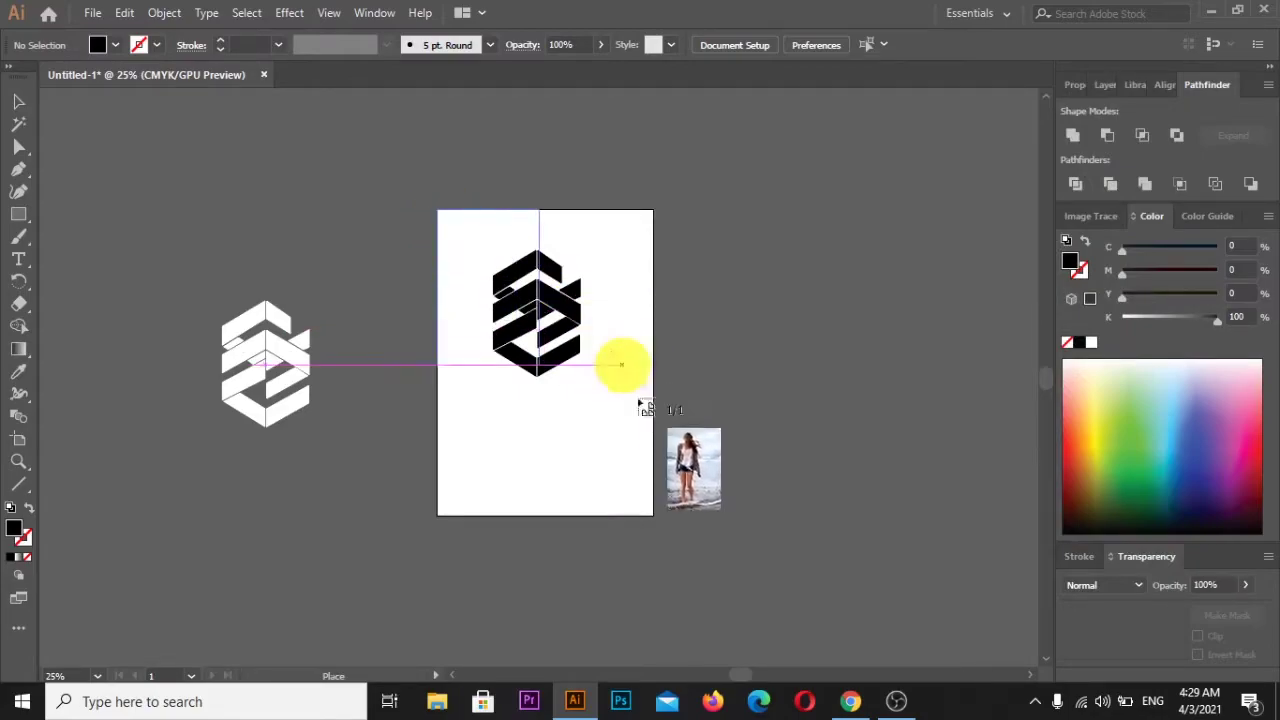
Step: Scale and position the beach photo inside the artboard over the black logo
drag(718, 540, 683, 495)
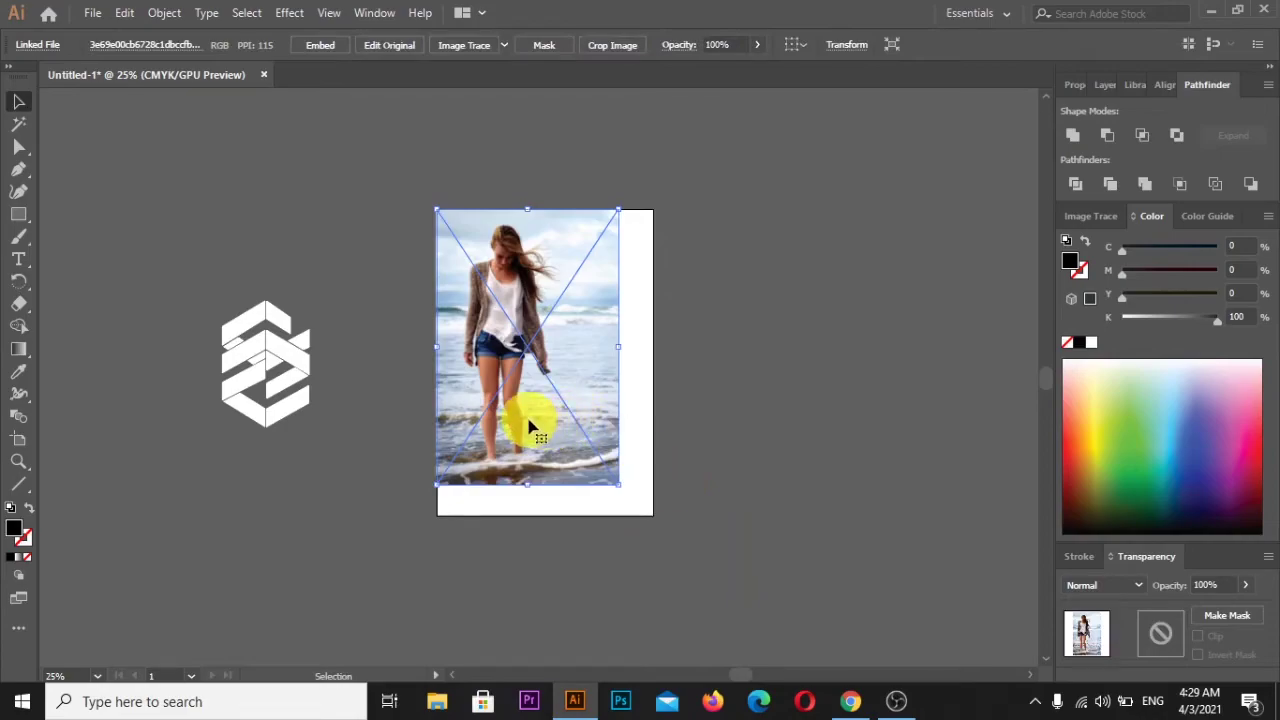
drag(530, 428, 562, 424)
drag(470, 218, 478, 280)
drag(595, 439, 575, 393)
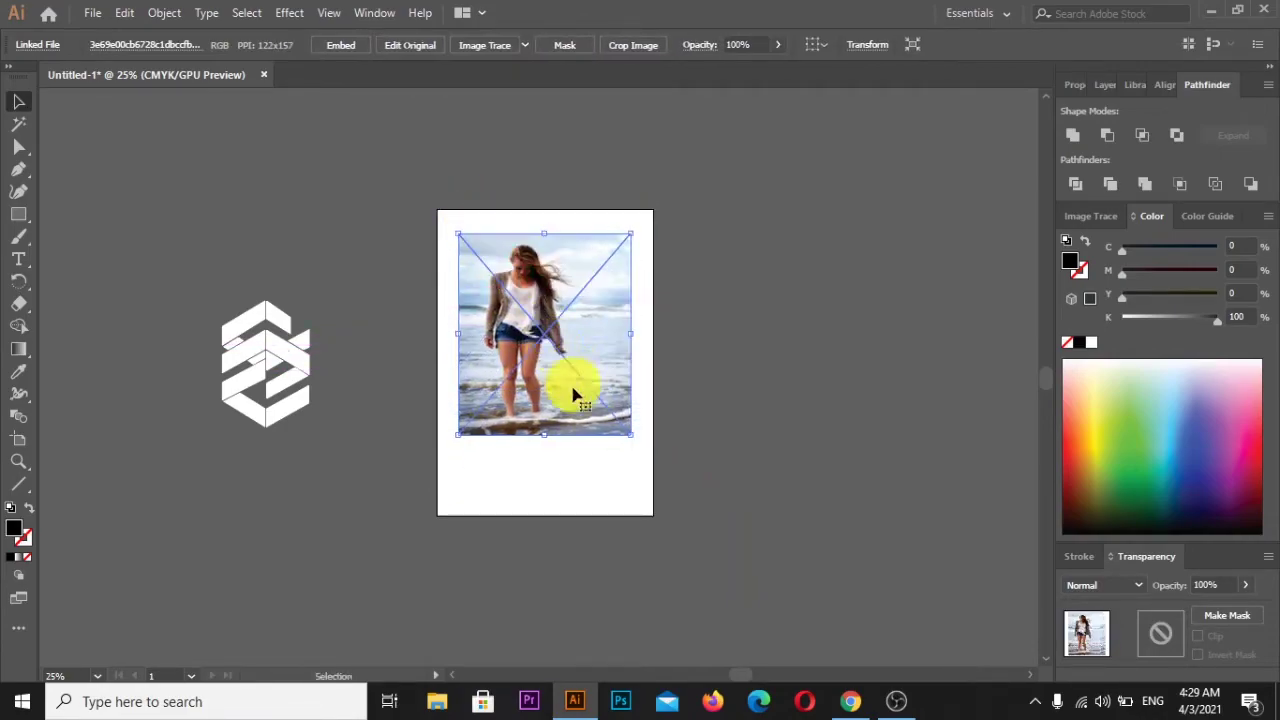
drag(463, 440, 474, 468)
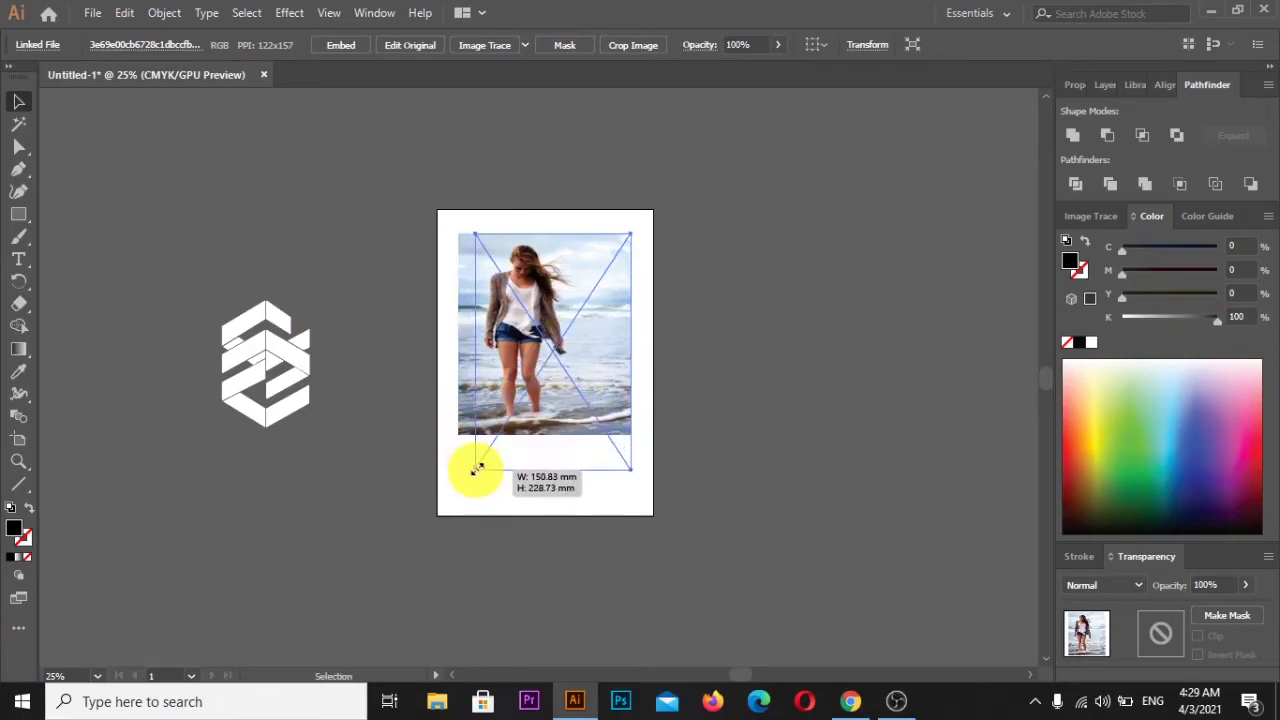
drag(539, 422, 543, 420)
Step: Send the beach photo behind the logo and move it off the artboard to the left
right_click(729, 298)
click(712, 272)
click(612, 322)
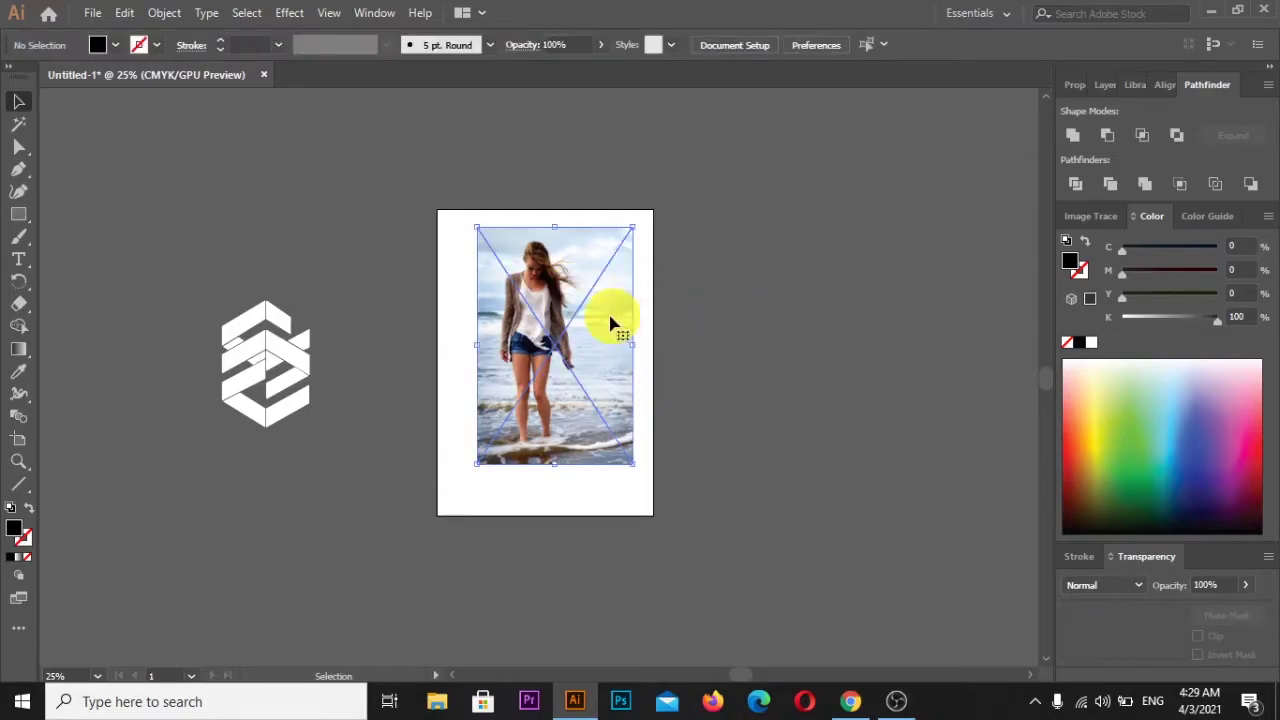
right_click(612, 318)
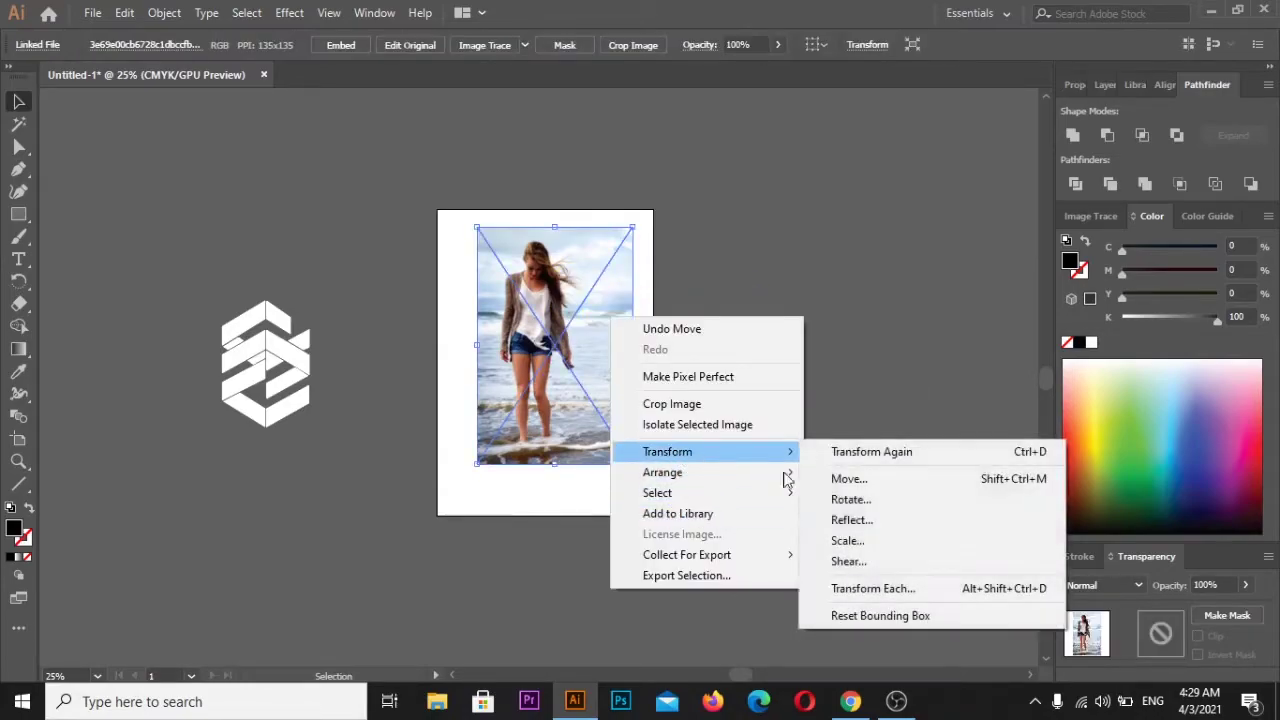
mouse_move(662, 472)
click(887, 540)
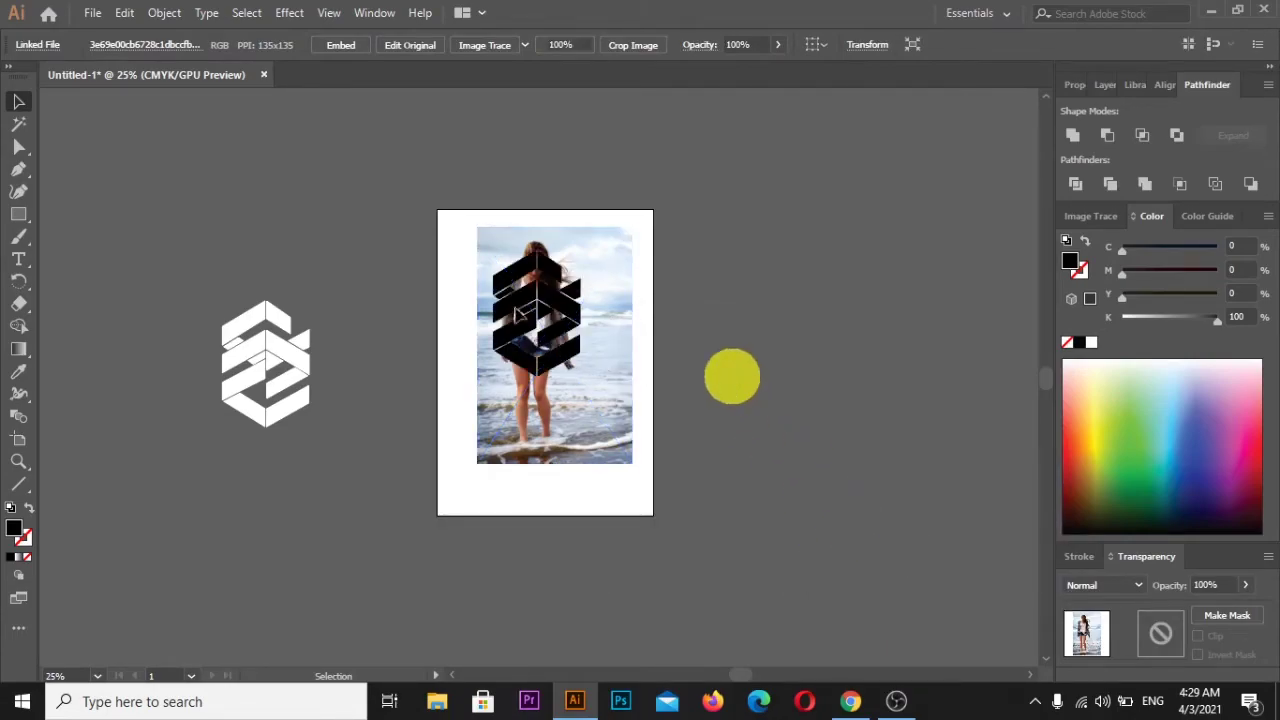
click(732, 376)
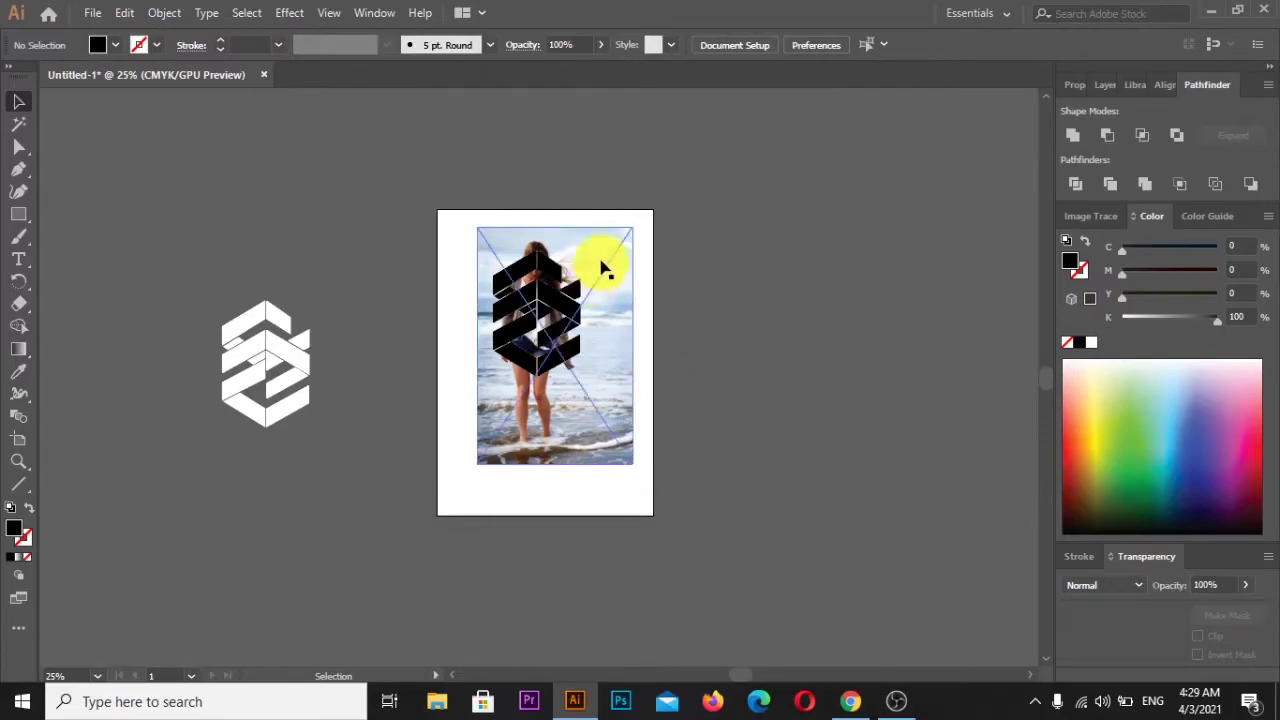
drag(605, 258, 423, 245)
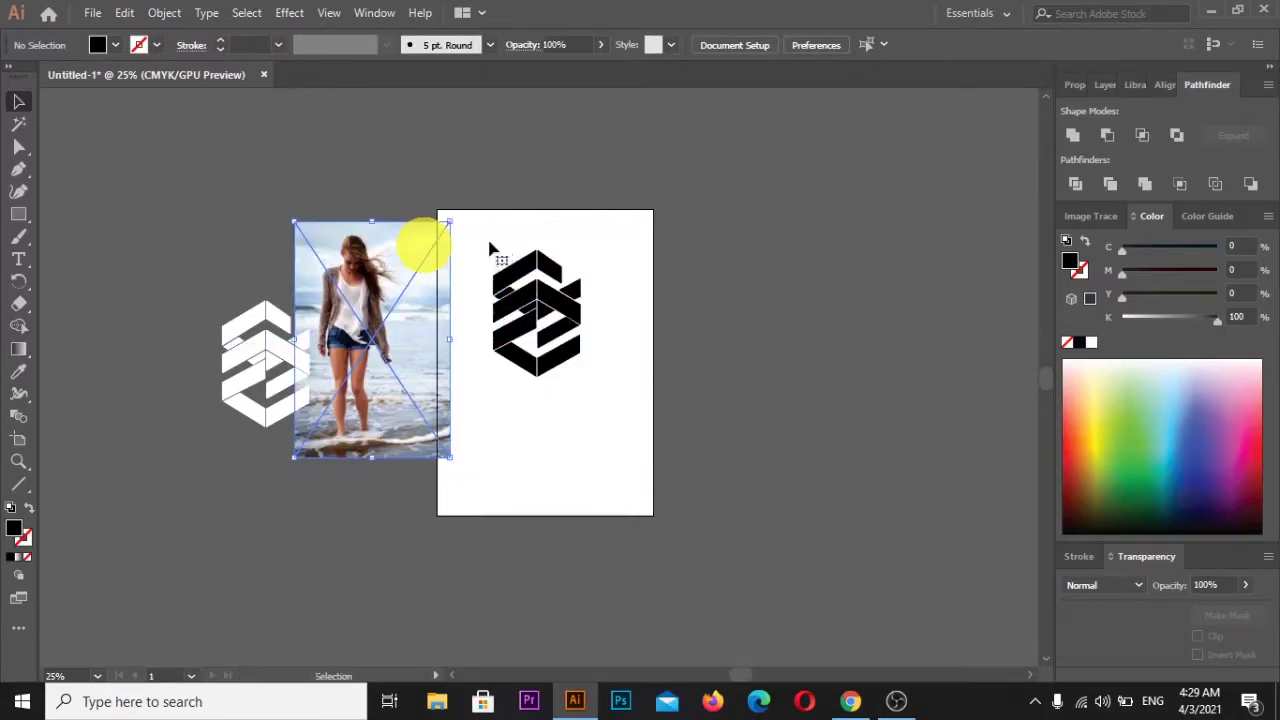
Step: Fill the monogram logo with white
drag(634, 428, 560, 350)
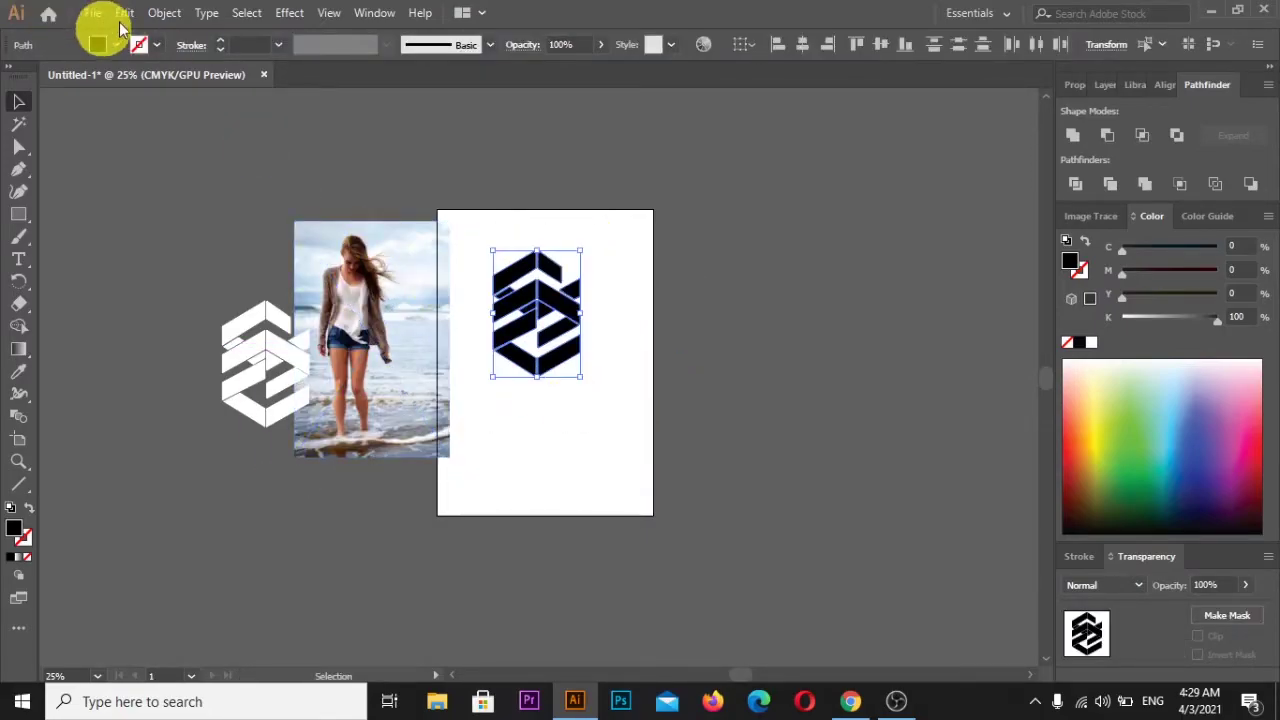
click(124, 13)
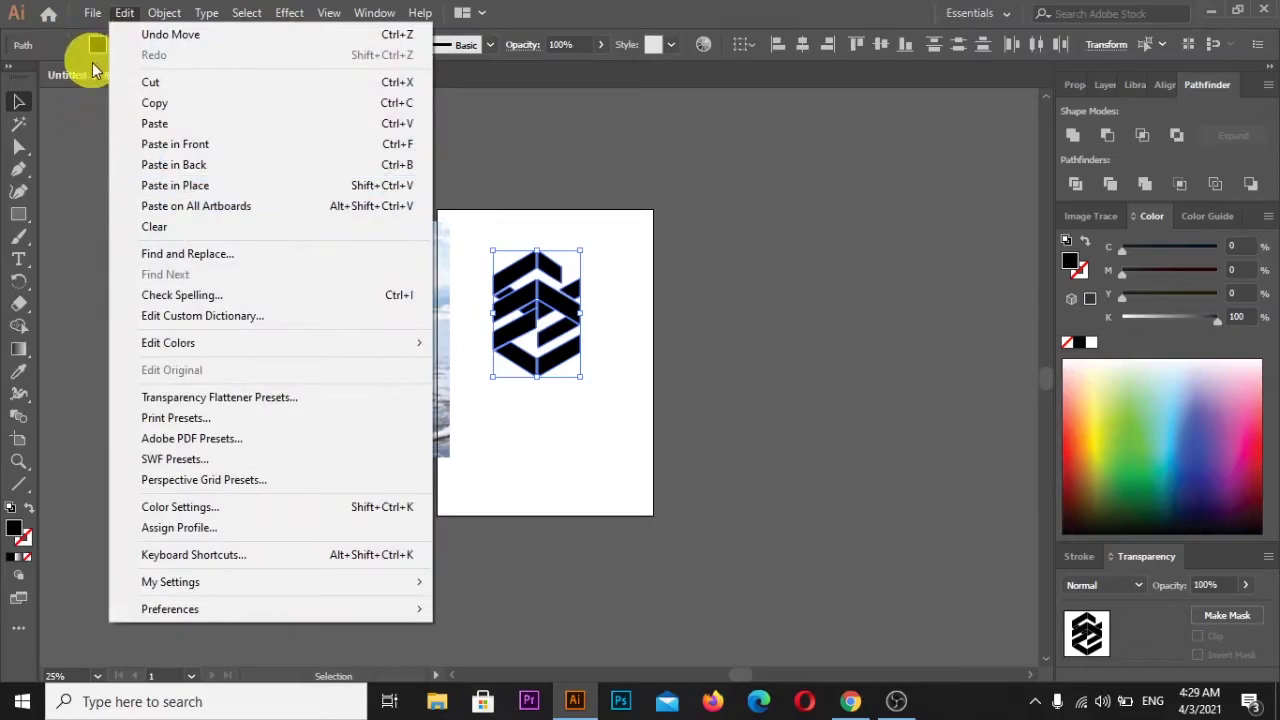
click(97, 143)
drag(618, 468, 618, 466)
click(112, 47)
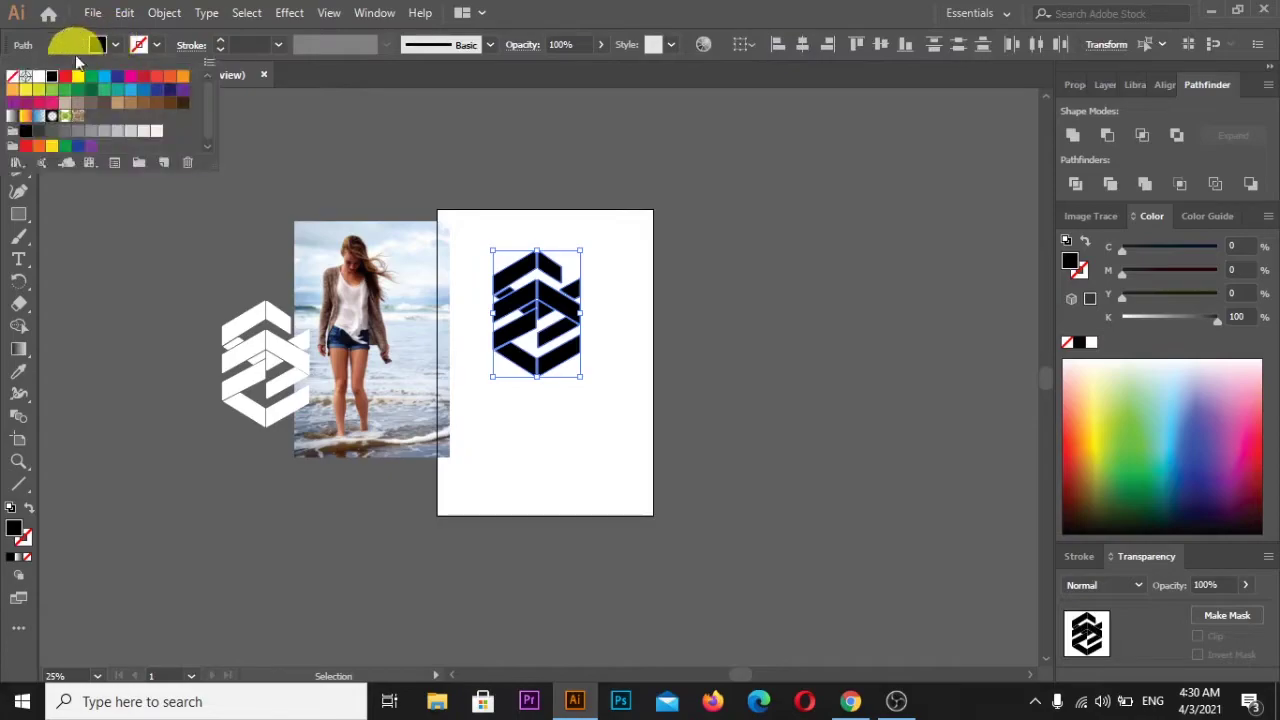
click(37, 77)
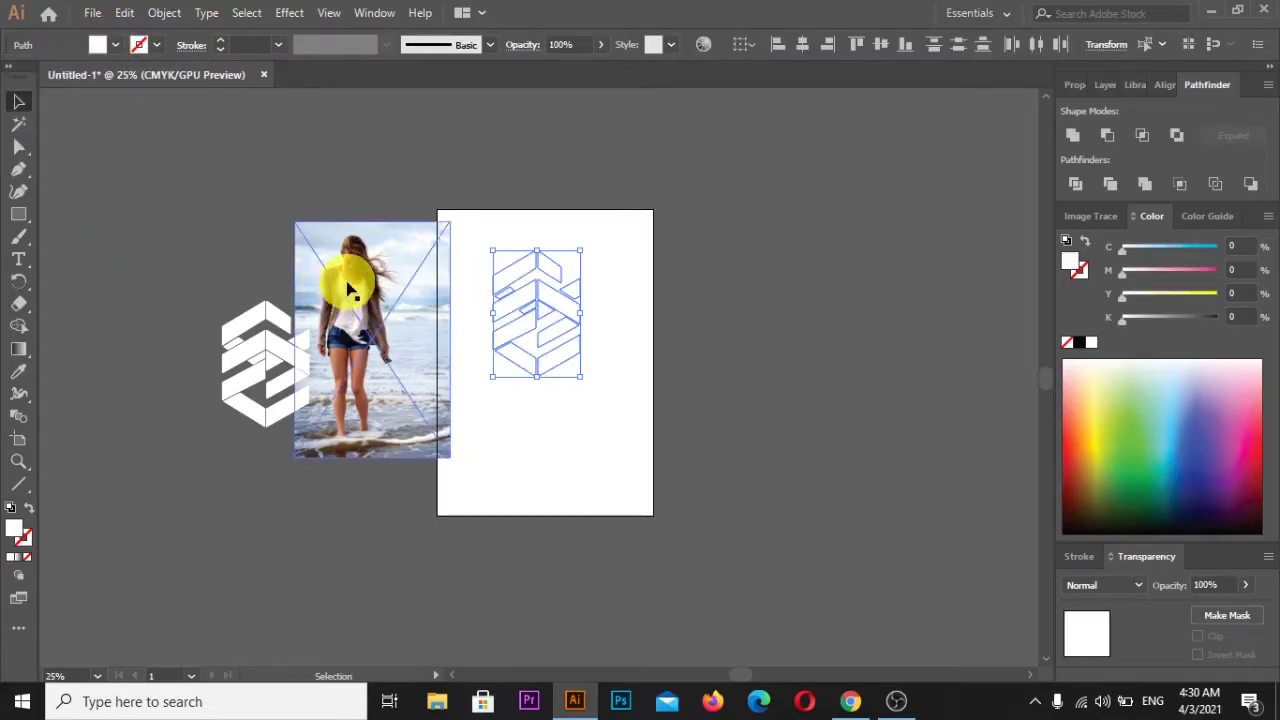
Step: Move the beach photo back under the logo, about 11.68 mm right, and select both
drag(348, 288, 512, 289)
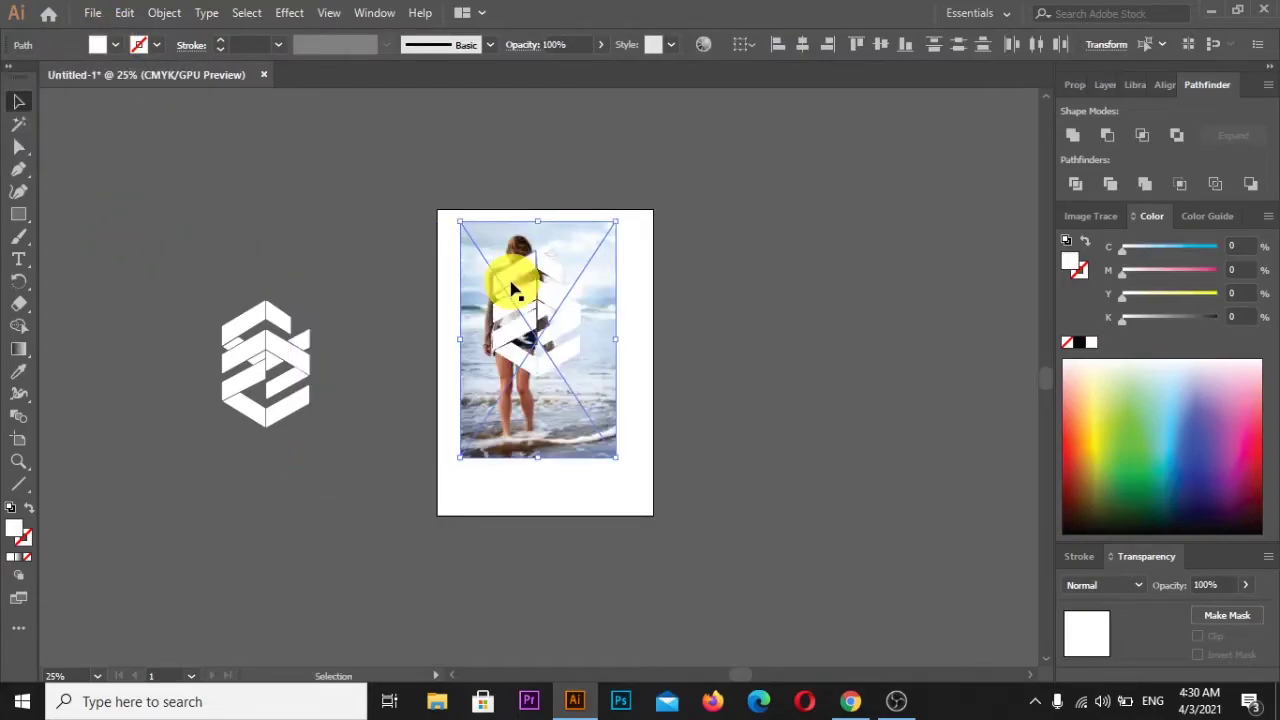
drag(584, 407, 600, 420)
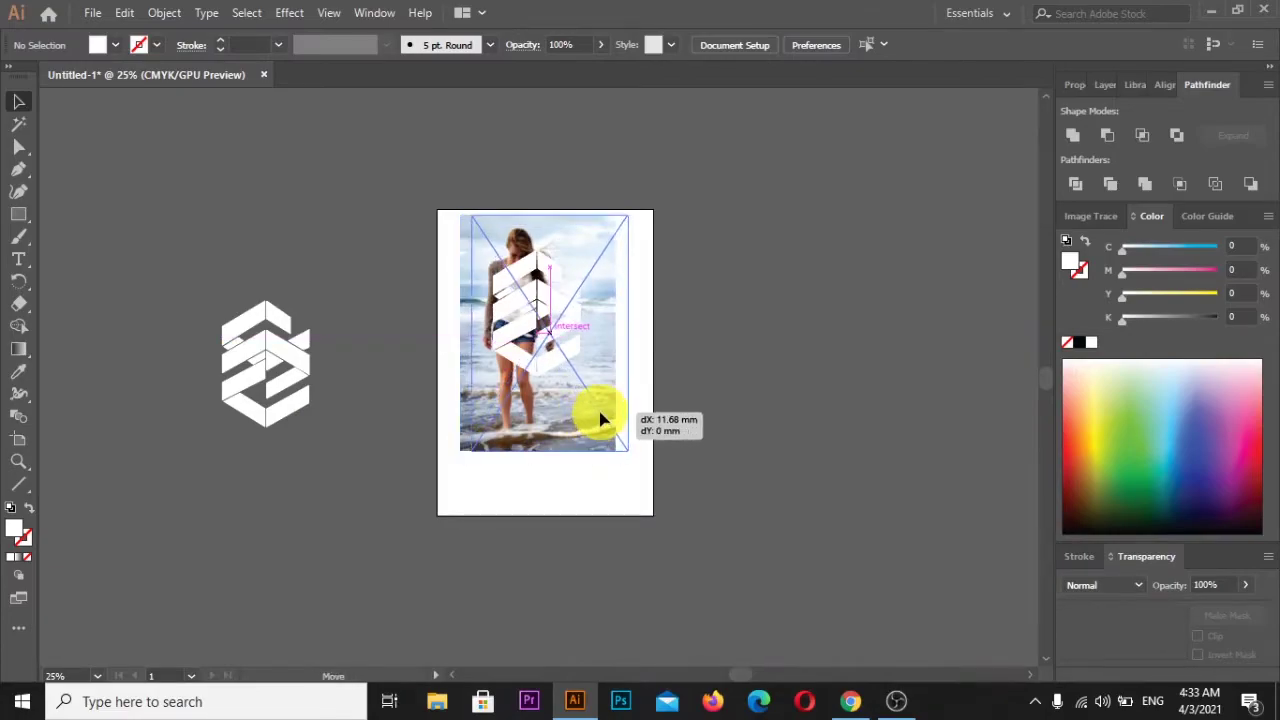
drag(600, 420, 600, 422)
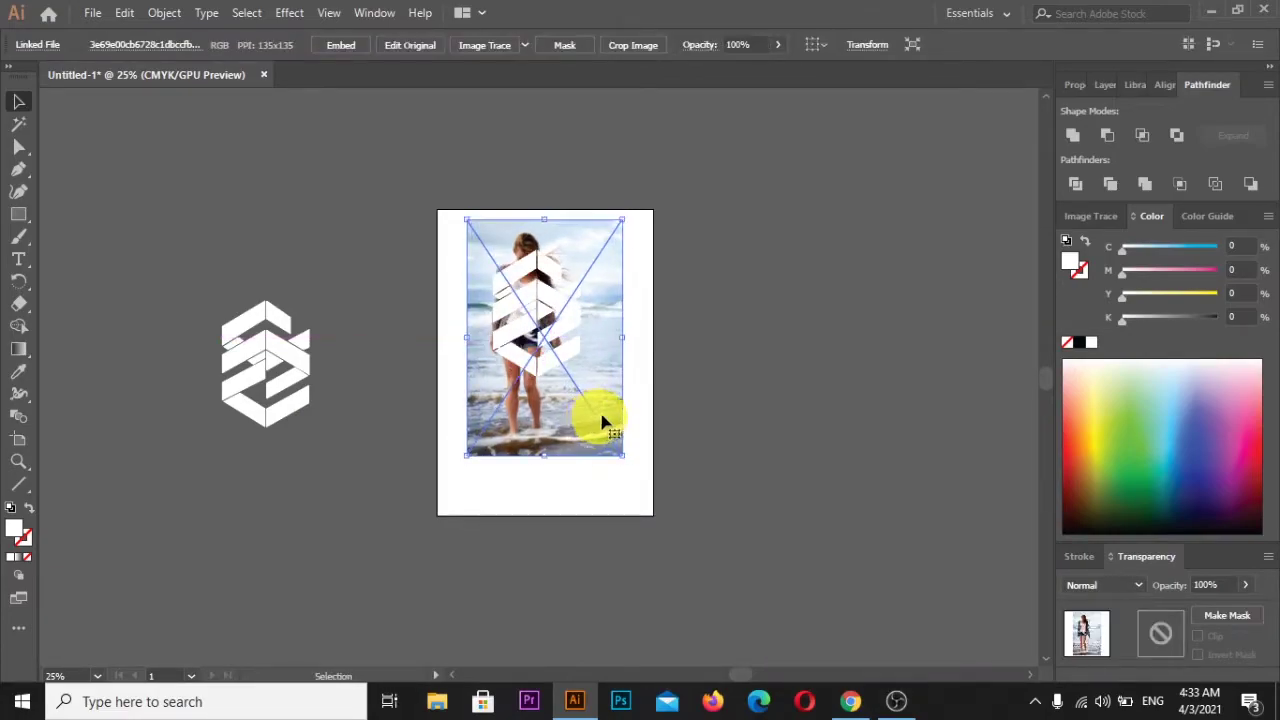
click(843, 350)
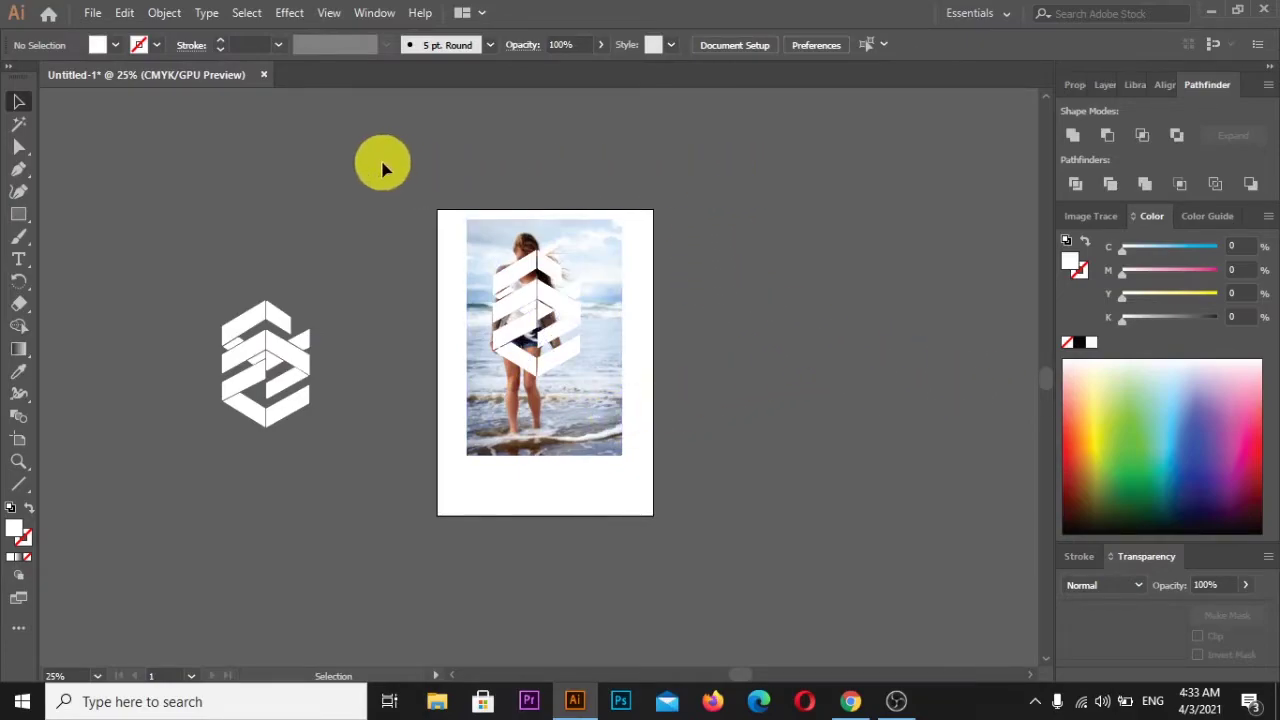
click(480, 325)
shift+click(490, 256)
Step: Move the beach photo off the artboard to the right and lock the white logo
key(ctrl+shift+a)
click(164, 12)
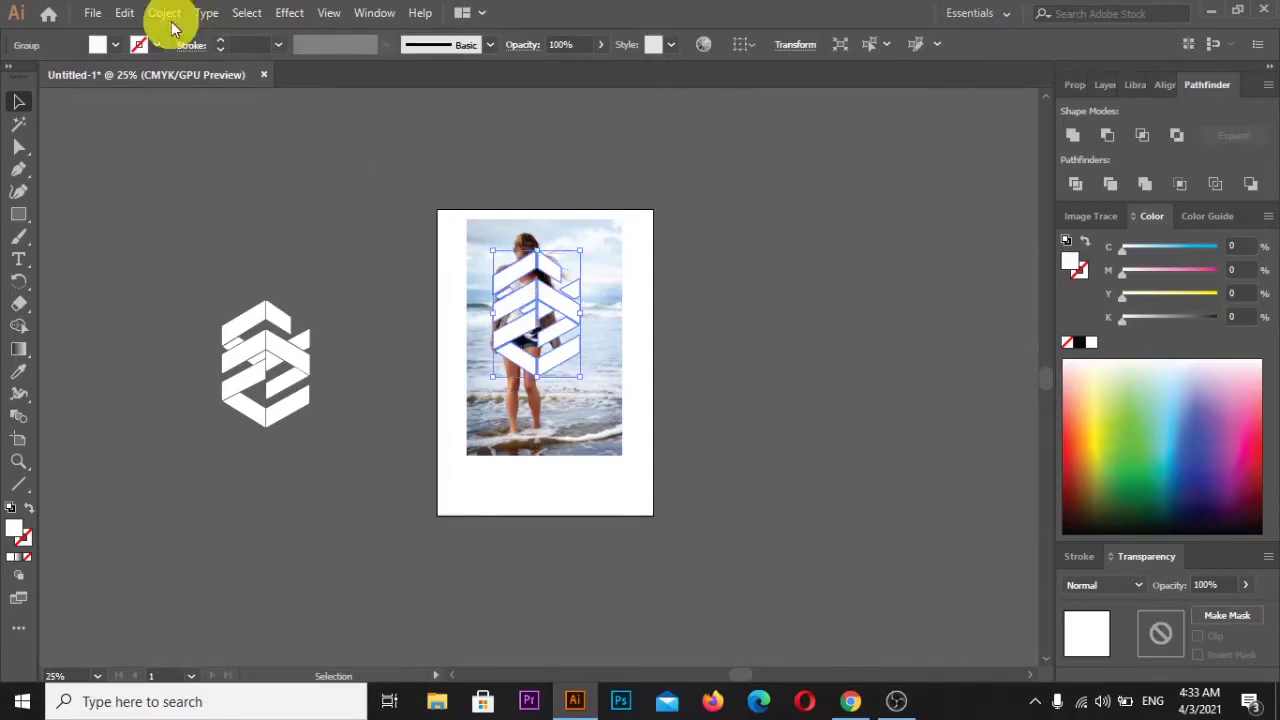
click(525, 150)
click(723, 189)
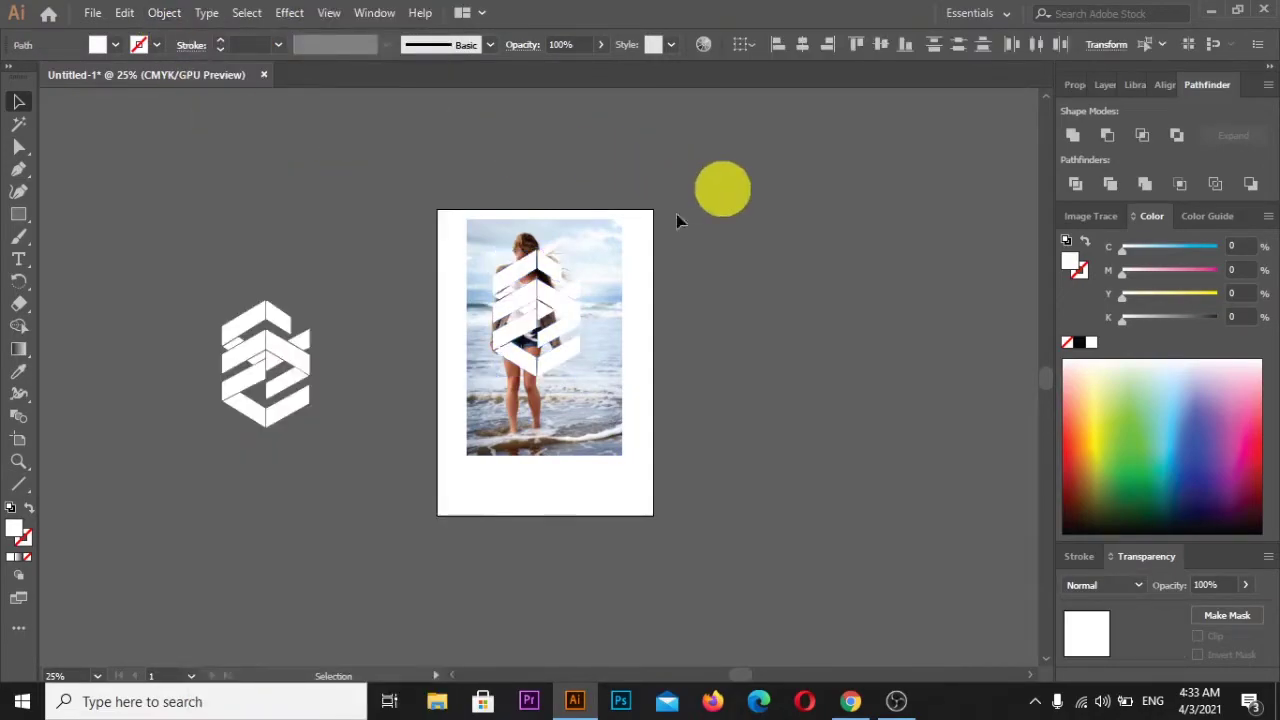
drag(537, 255, 726, 247)
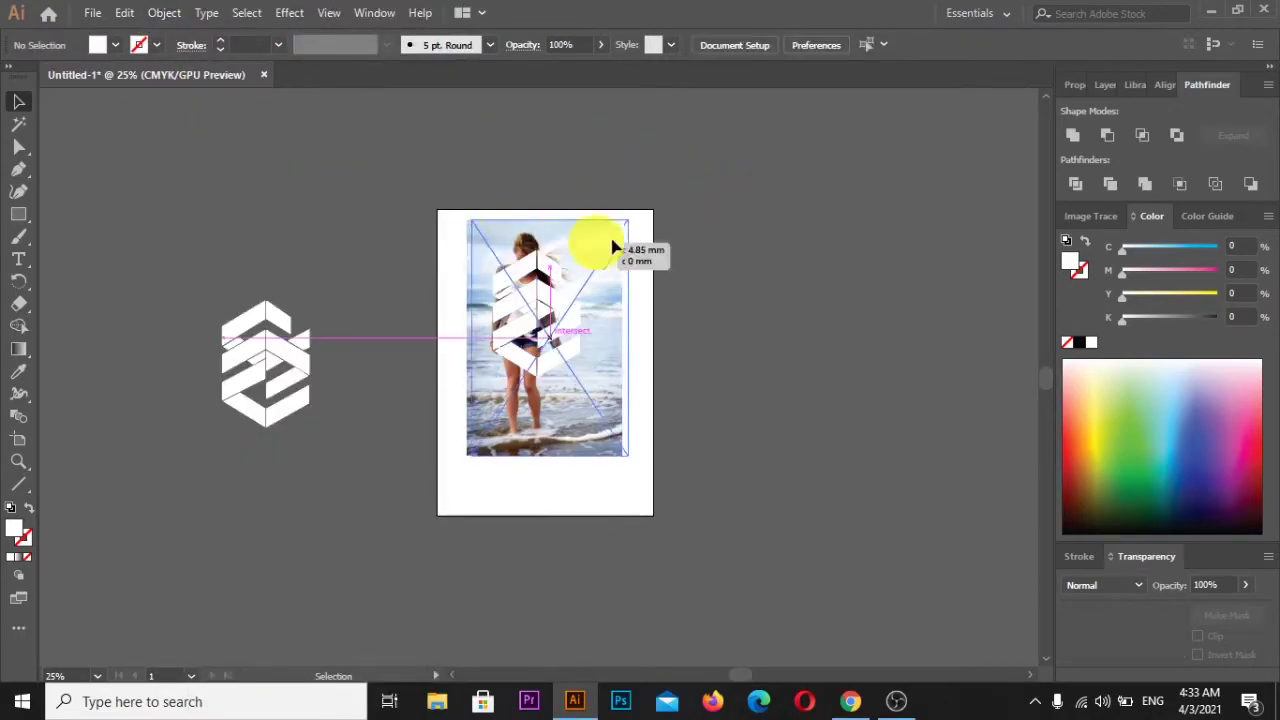
click(549, 320)
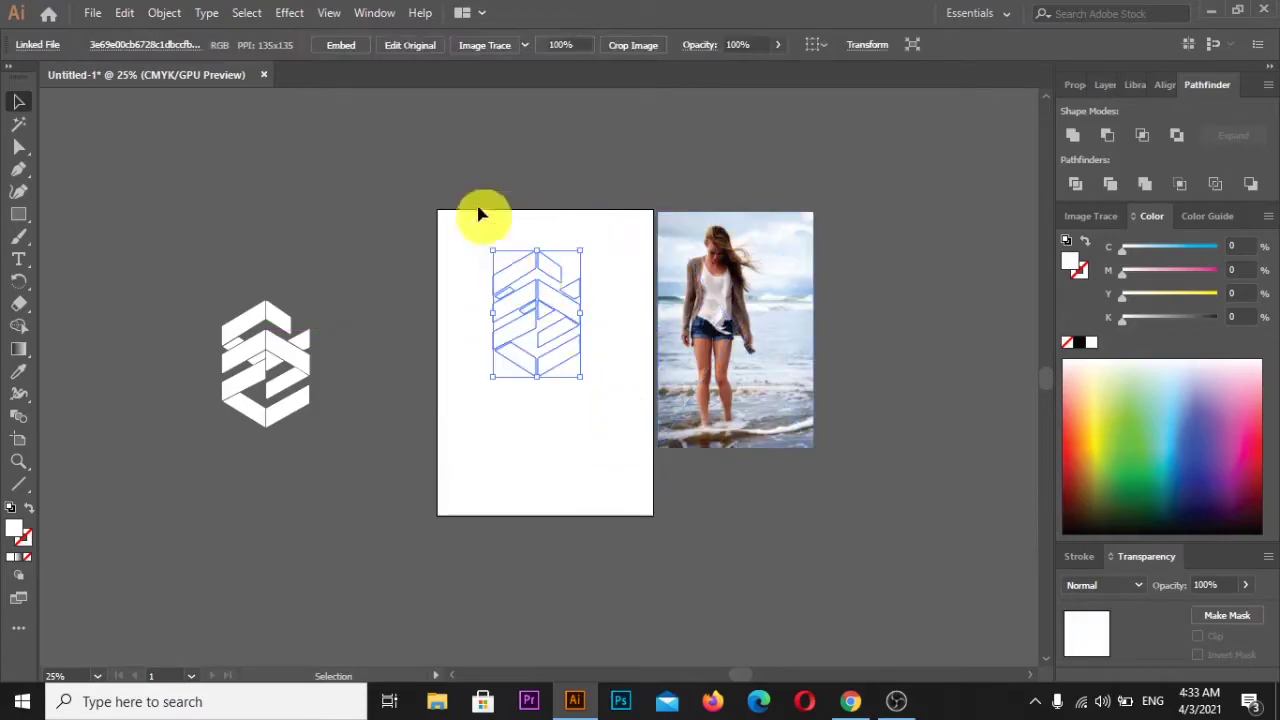
click(164, 12)
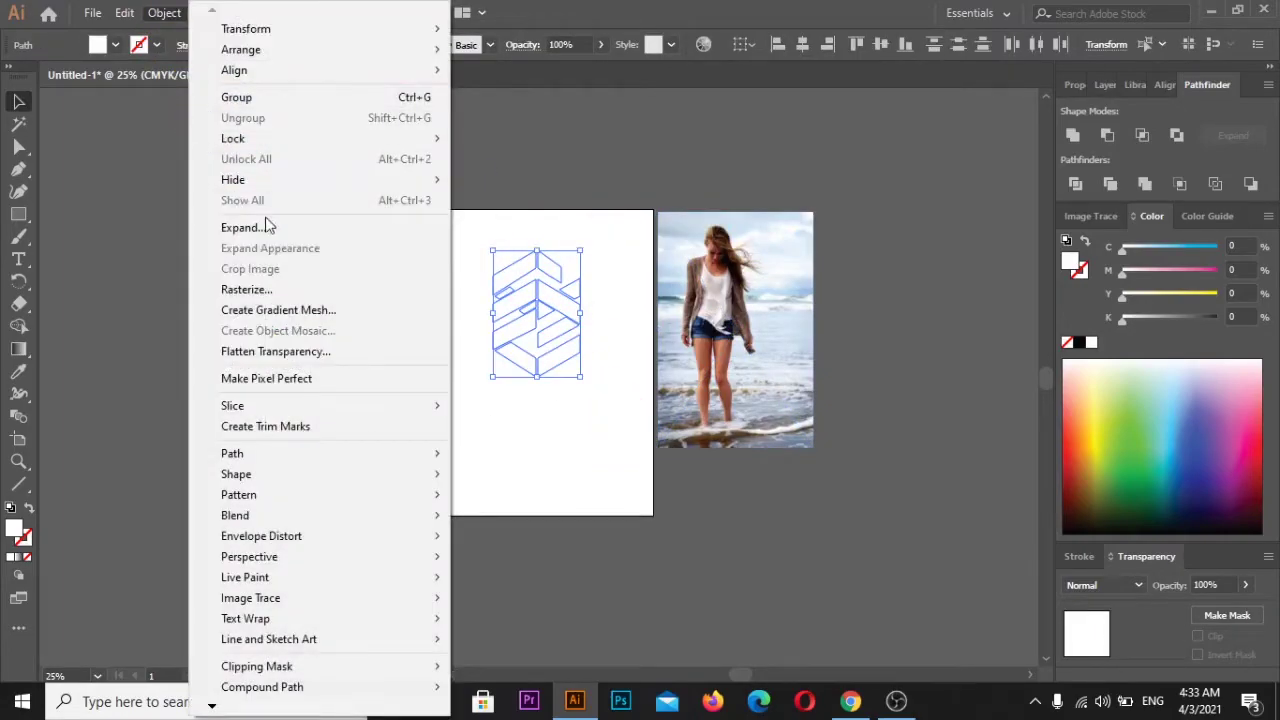
click(279, 101)
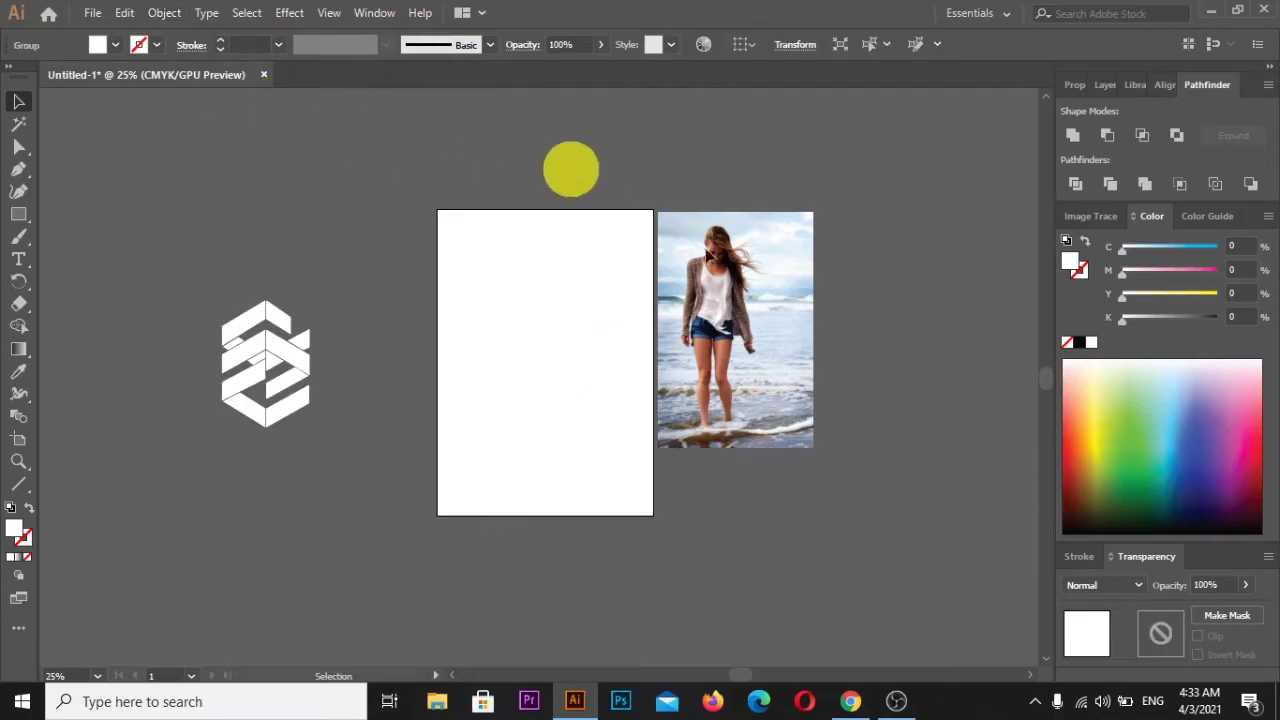
Step: Return the photo beneath the logo and select both photo and logo
drag(748, 306, 562, 318)
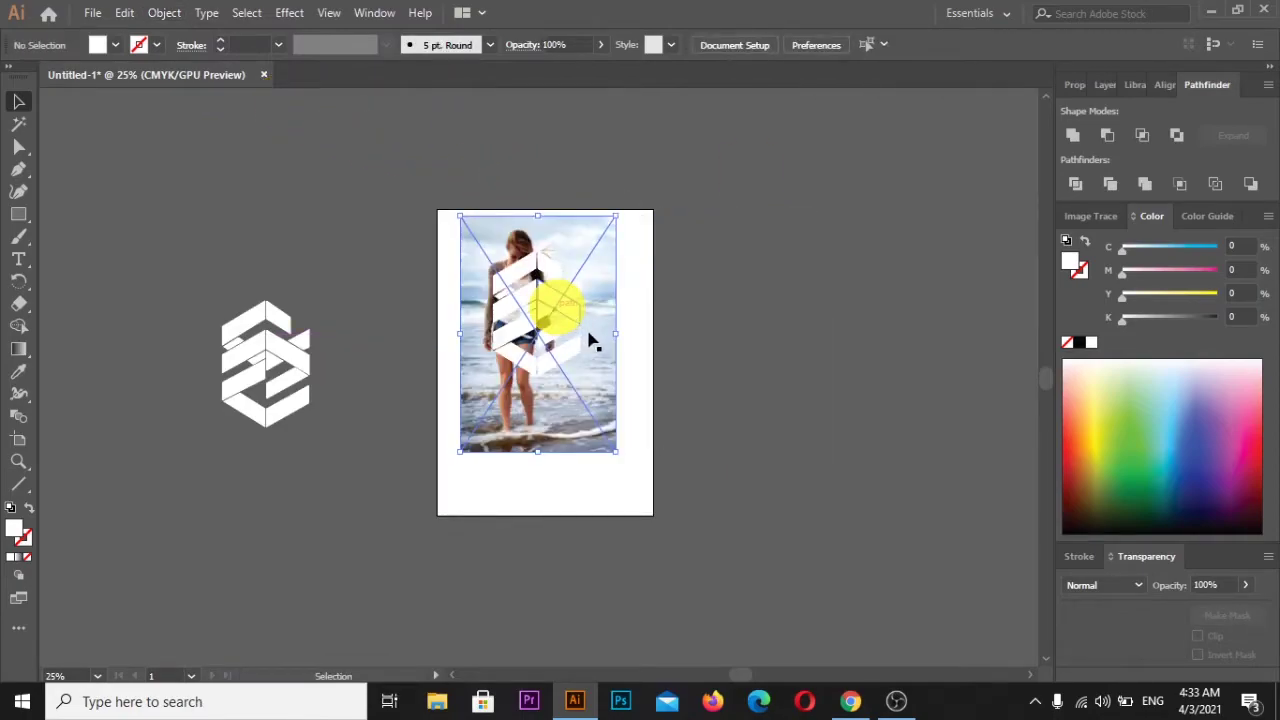
mouse_move(589, 391)
mouse_down()
mouse_move(605, 395)
mouse_move(595, 399)
mouse_up()
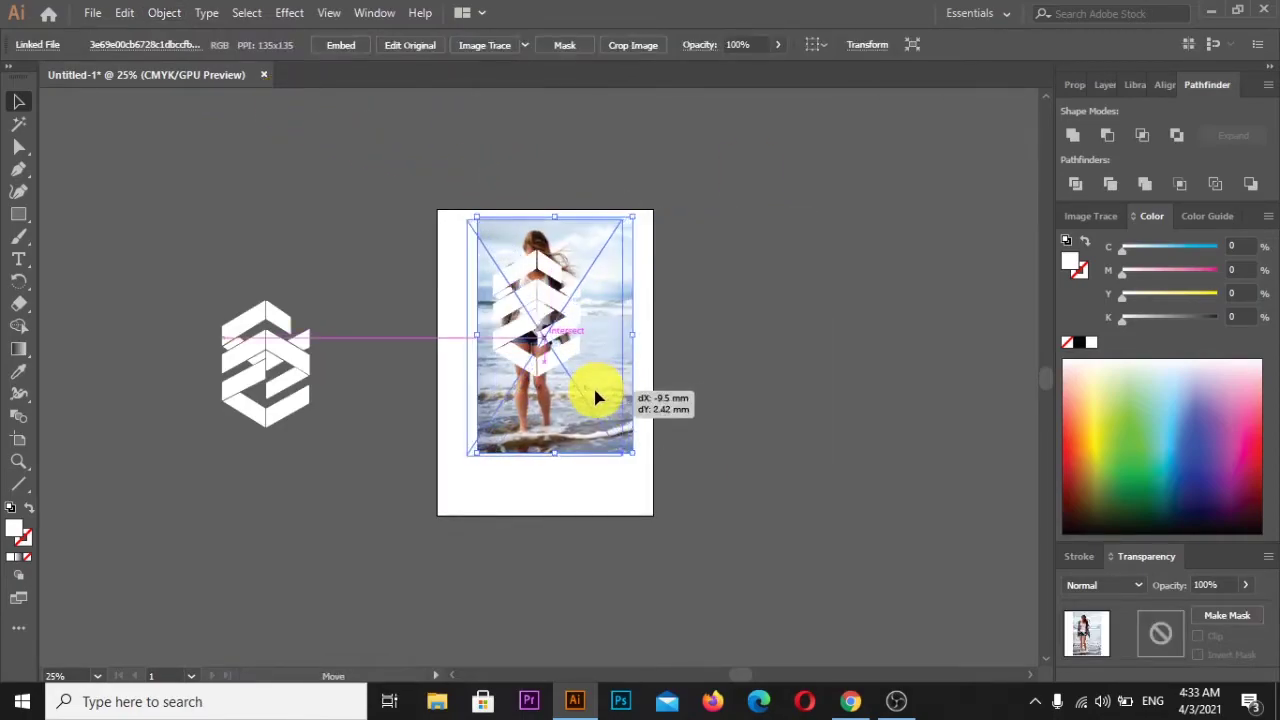
click(768, 308)
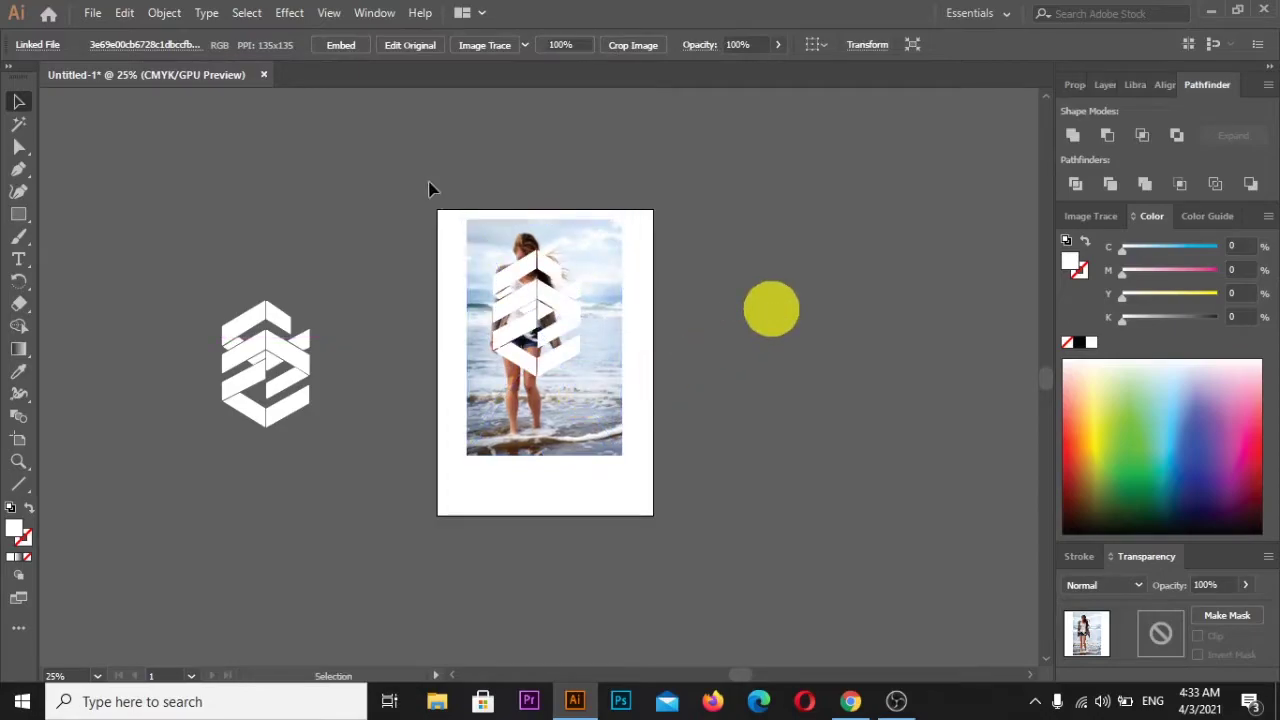
drag(731, 505, 736, 508)
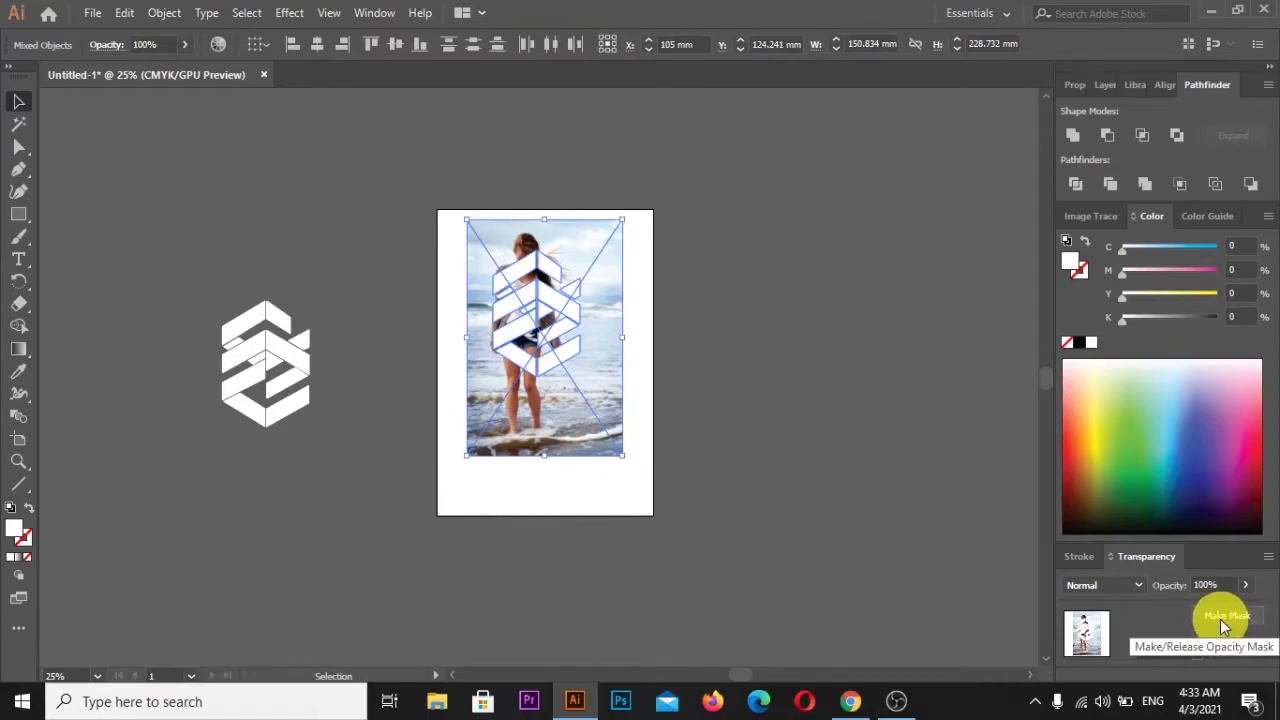
Step: Make an opacity mask from the white logo over the beach photo
click(1224, 621)
click(840, 398)
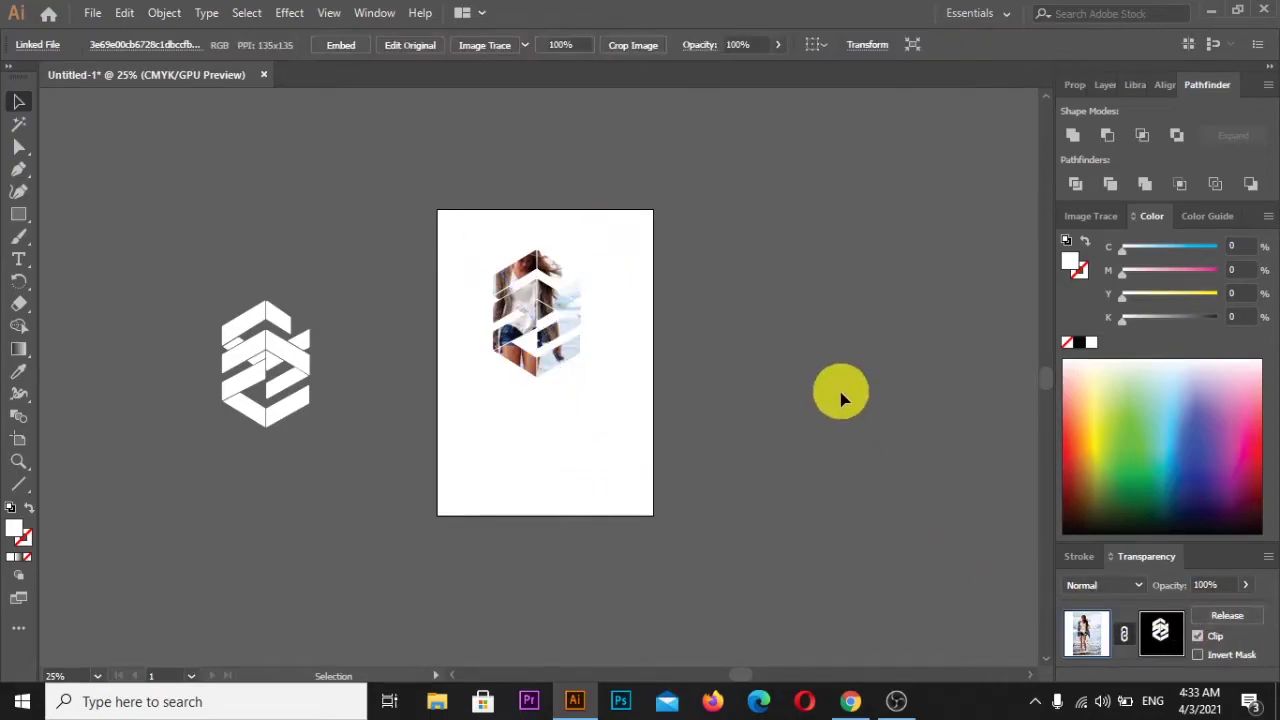
scroll(537, 265, up, 1)
scroll(537, 265, up, 2)
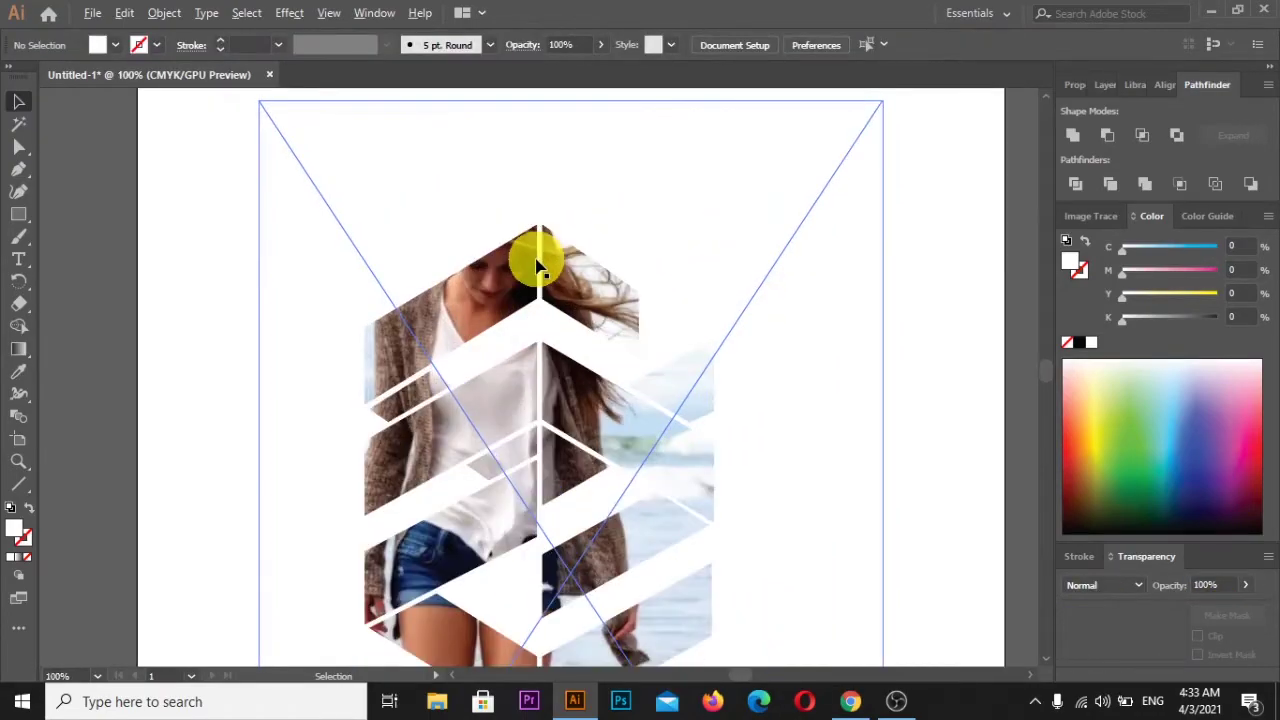
scroll(550, 280, down, 1)
scroll(570, 310, up, 1)
scroll(583, 330, down, 1)
scroll(580, 322, down, 1)
scroll(580, 322, up, 1)
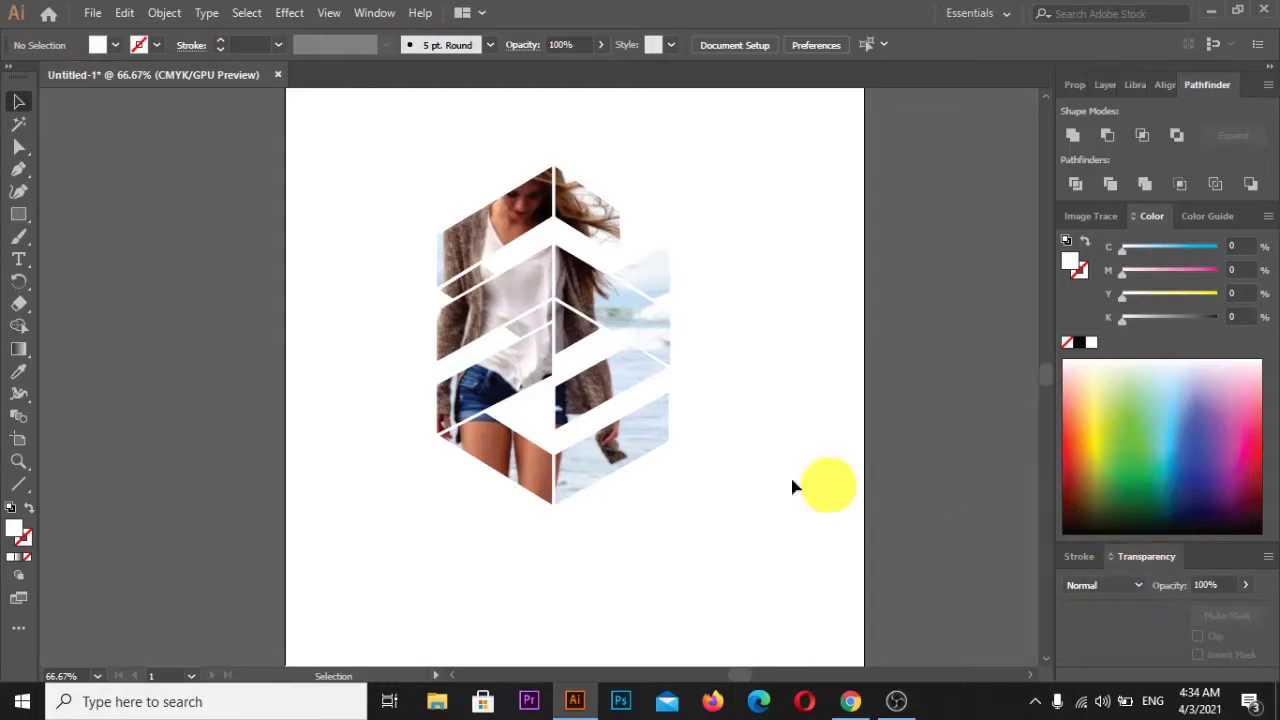
Step: Switch to editing the opacity mask and inspect the monogram shapes inside it
click(755, 392)
click(1158, 628)
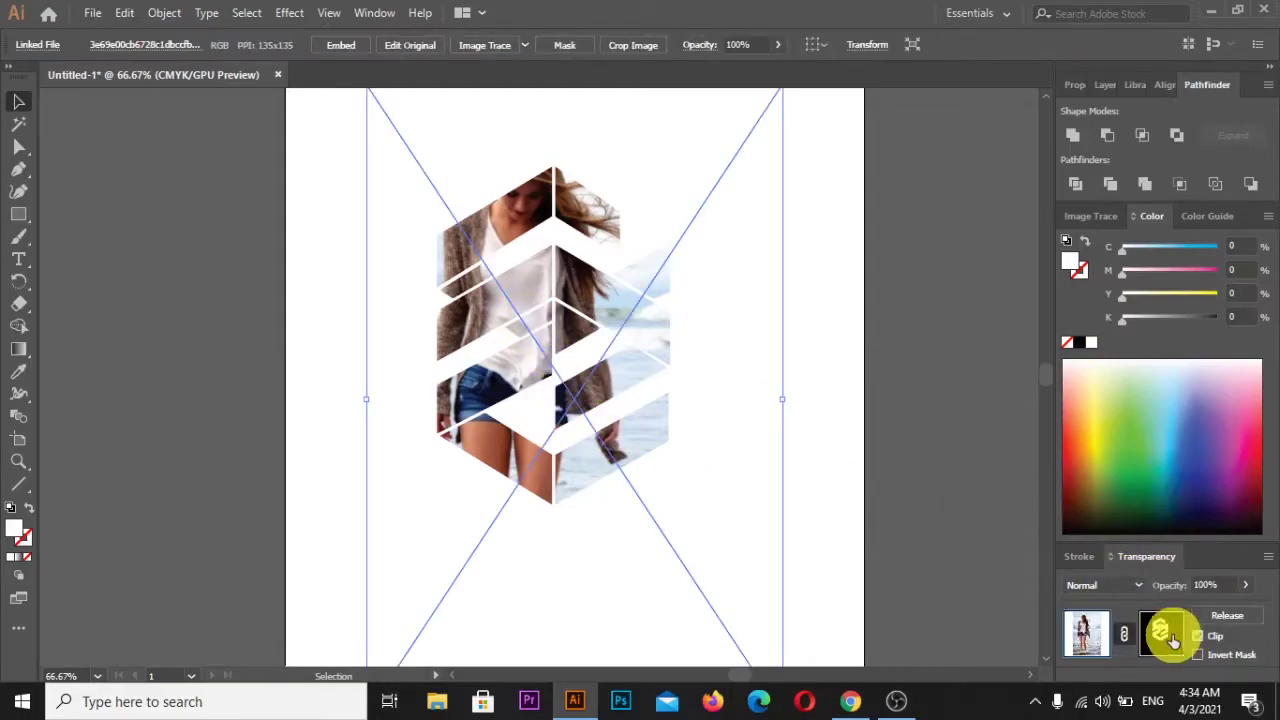
scroll(770, 372, up, 2)
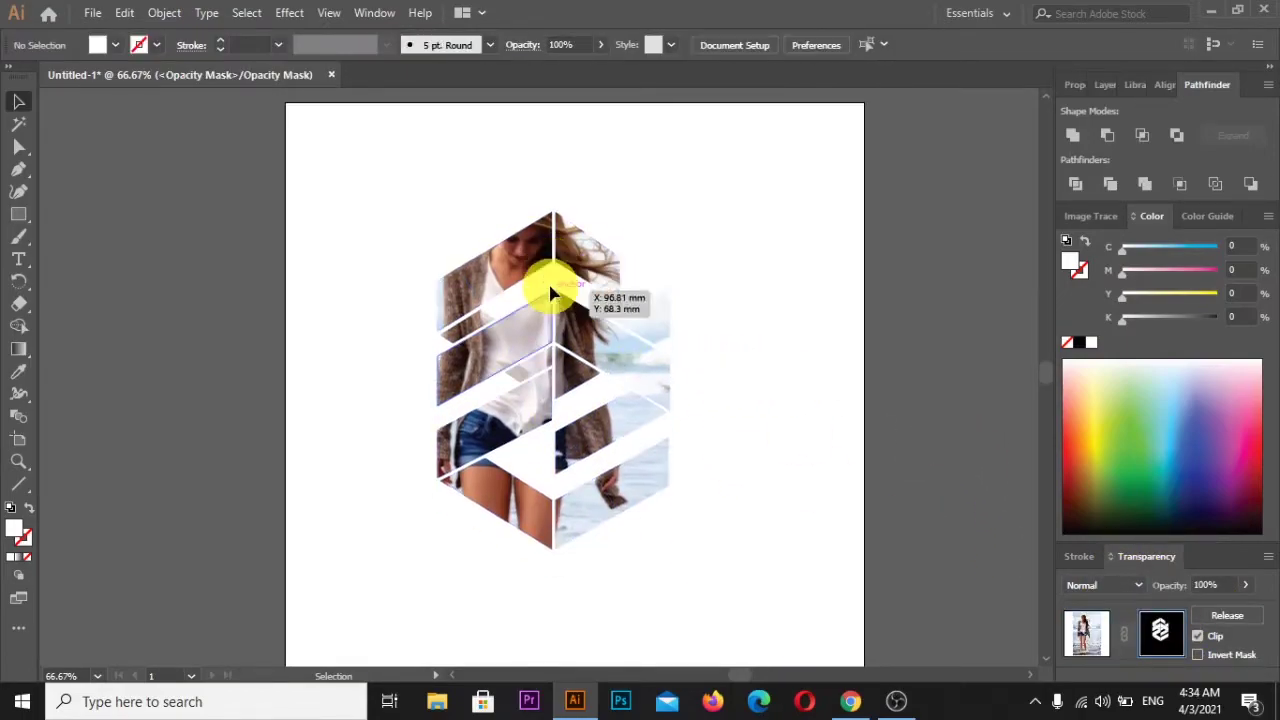
drag(368, 180, 840, 628)
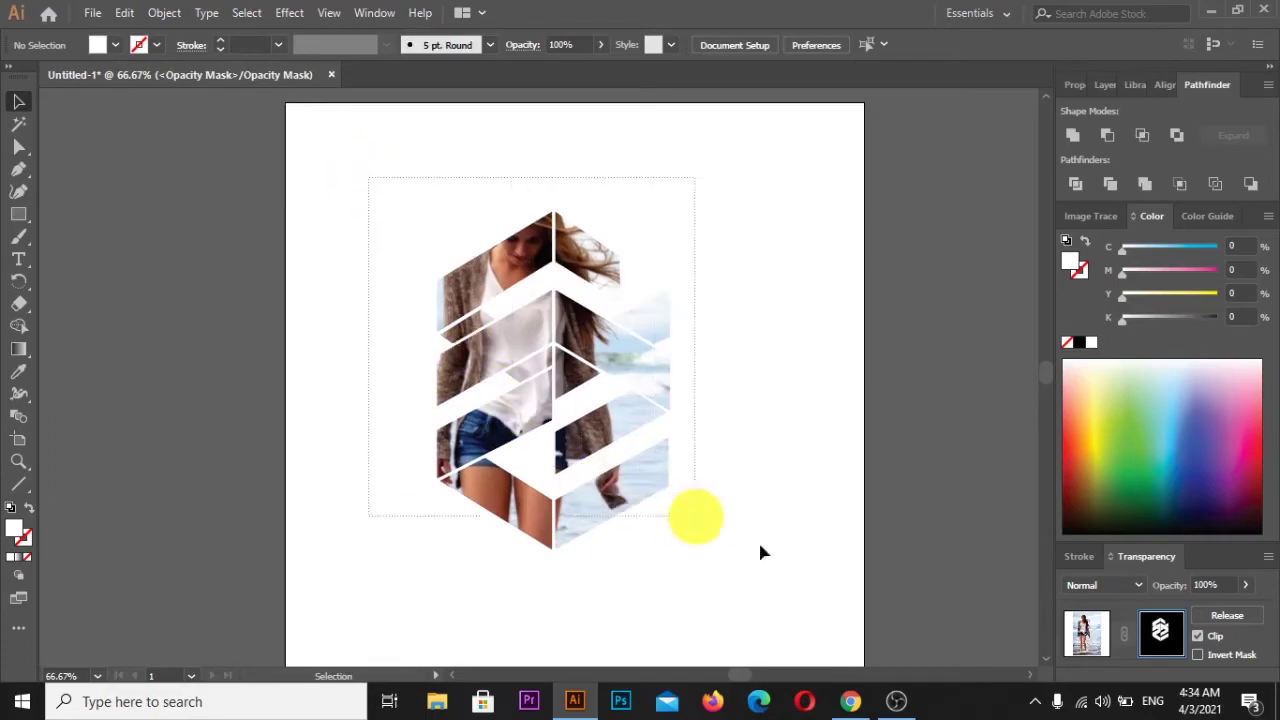
click(763, 423)
scroll(384, 332, down, 2)
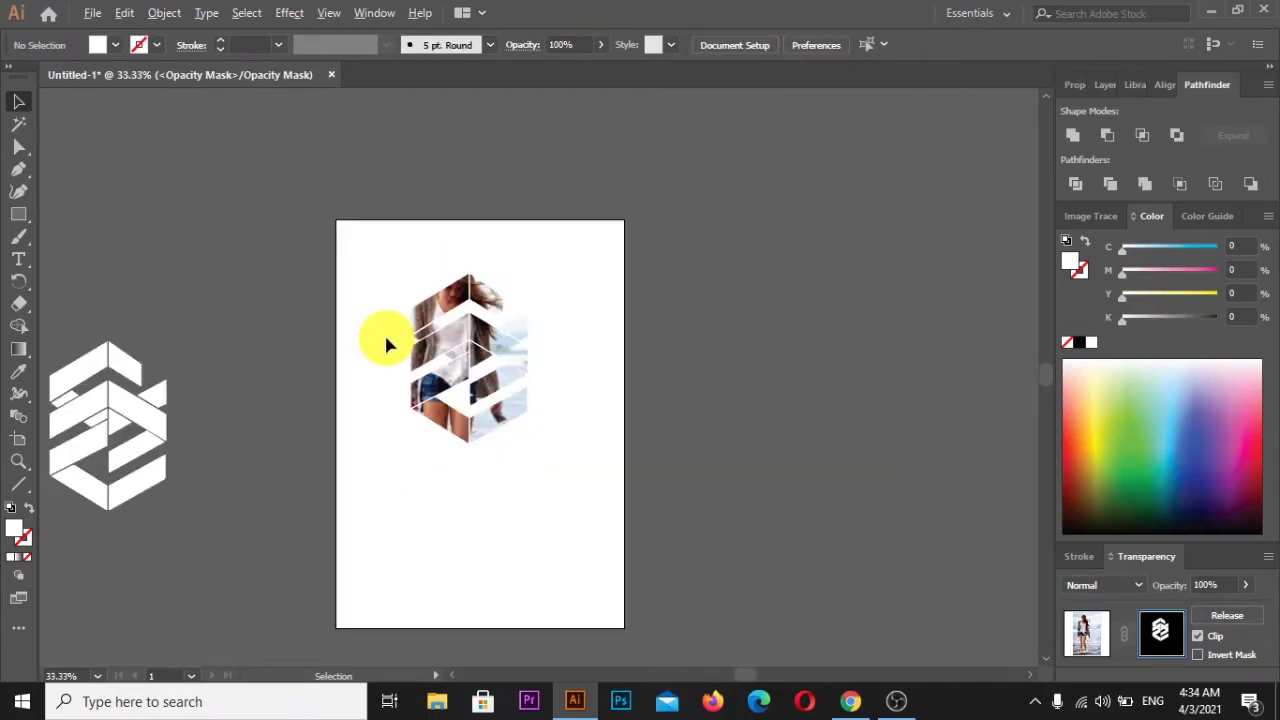
scroll(139, 241, left, 2)
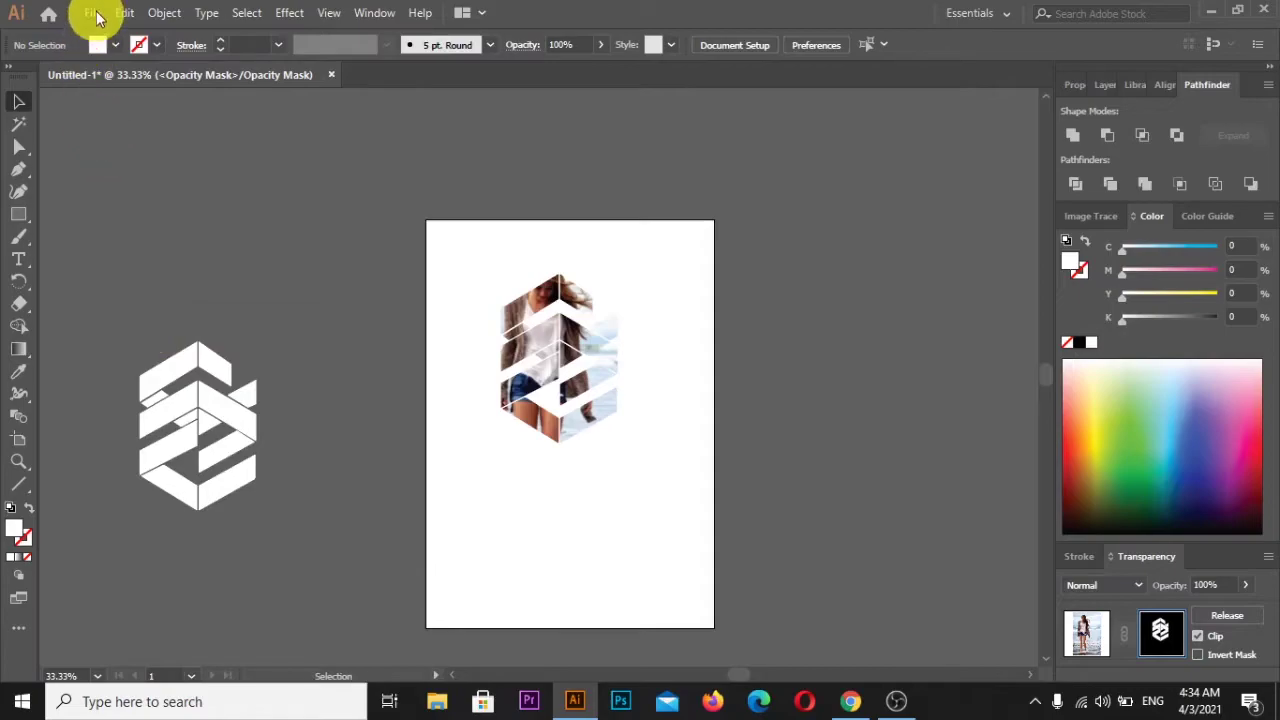
click(93, 14)
click(146, 40)
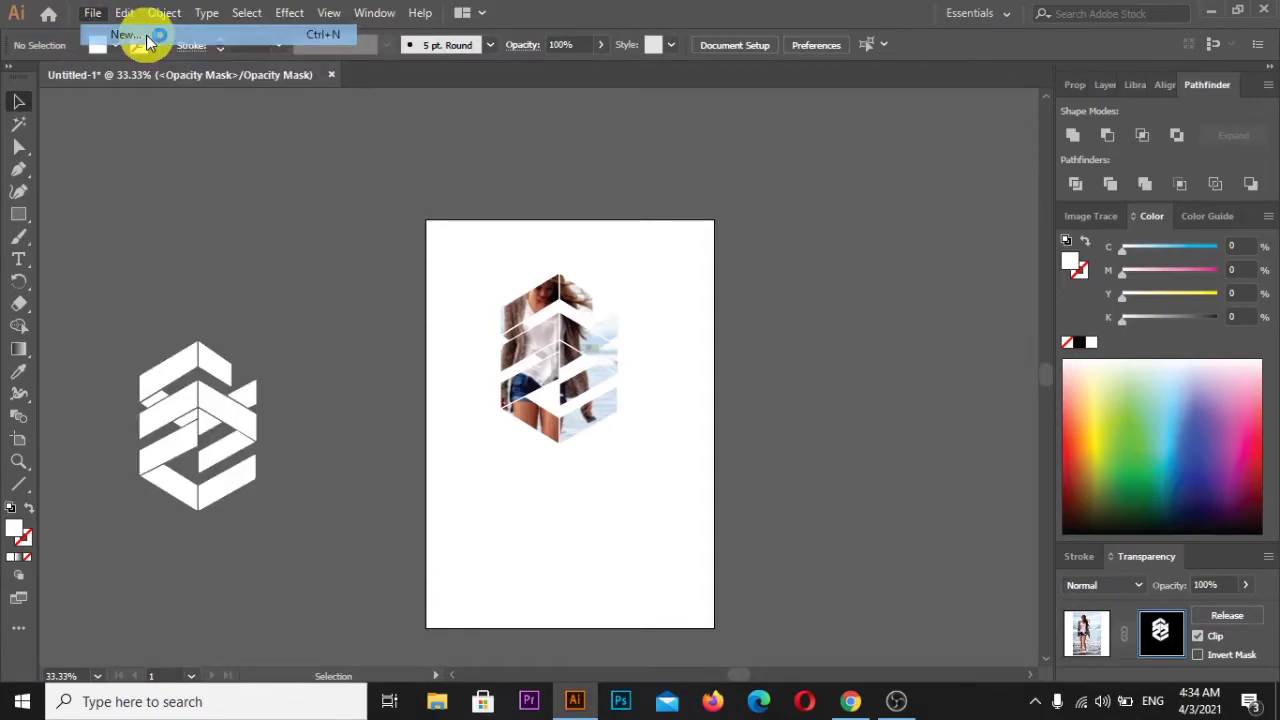
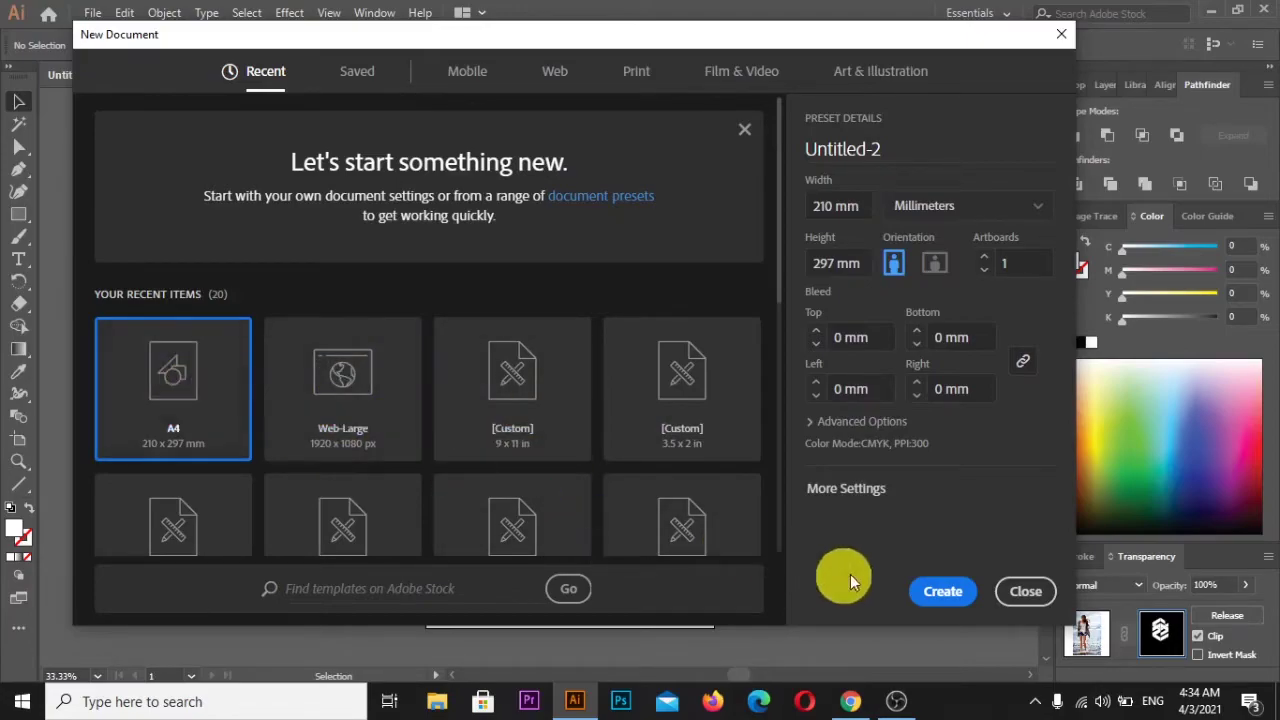
Step: Create a blank A4 document, set the logo stroke to None, and exit mask editing
click(941, 594)
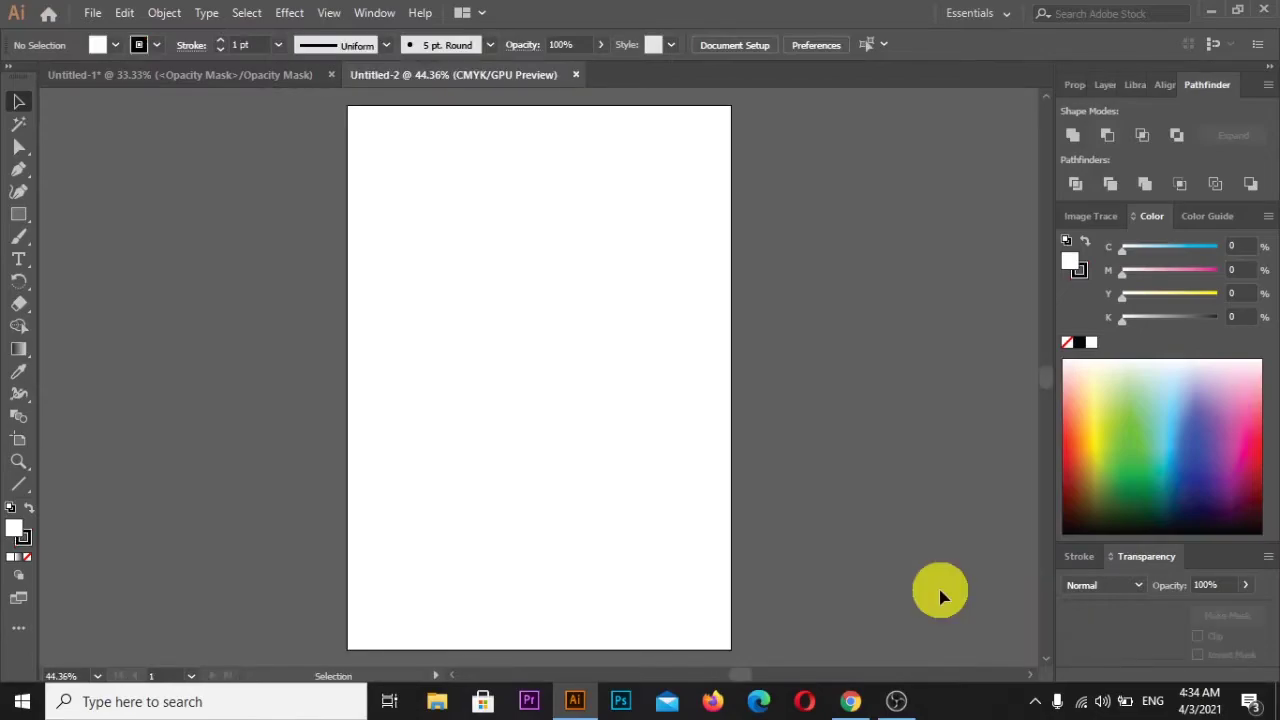
click(154, 70)
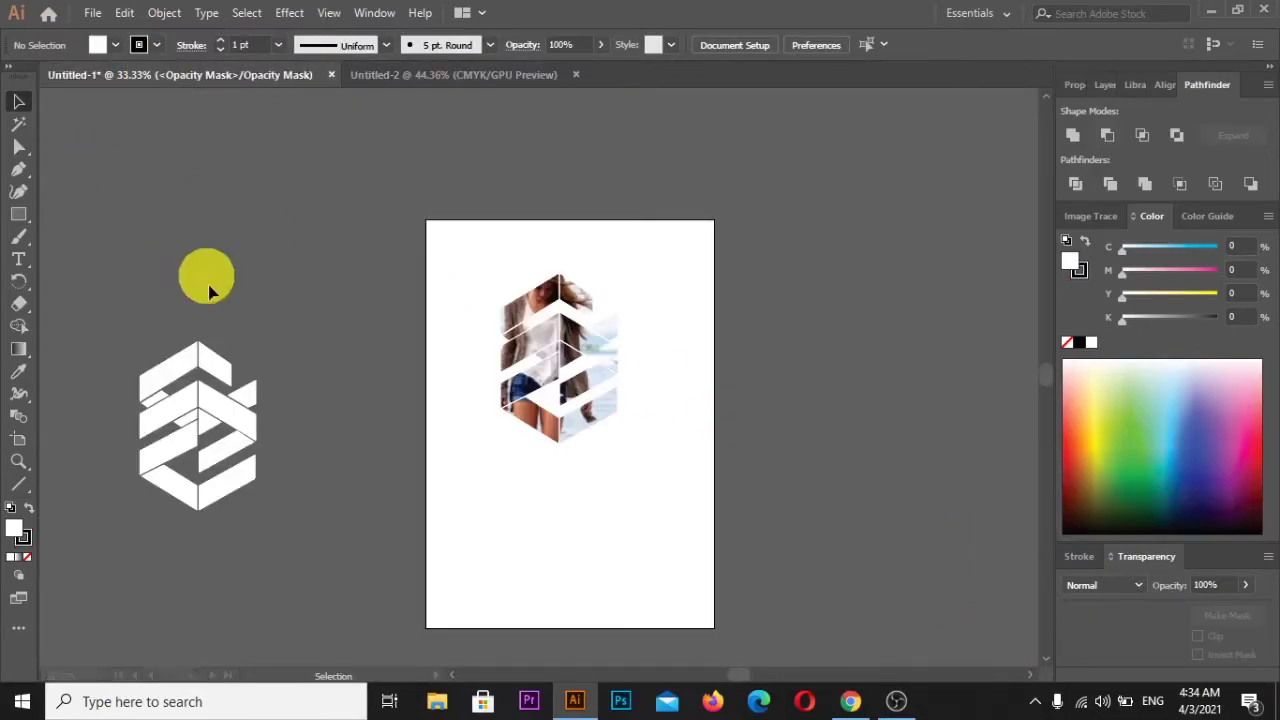
click(150, 340)
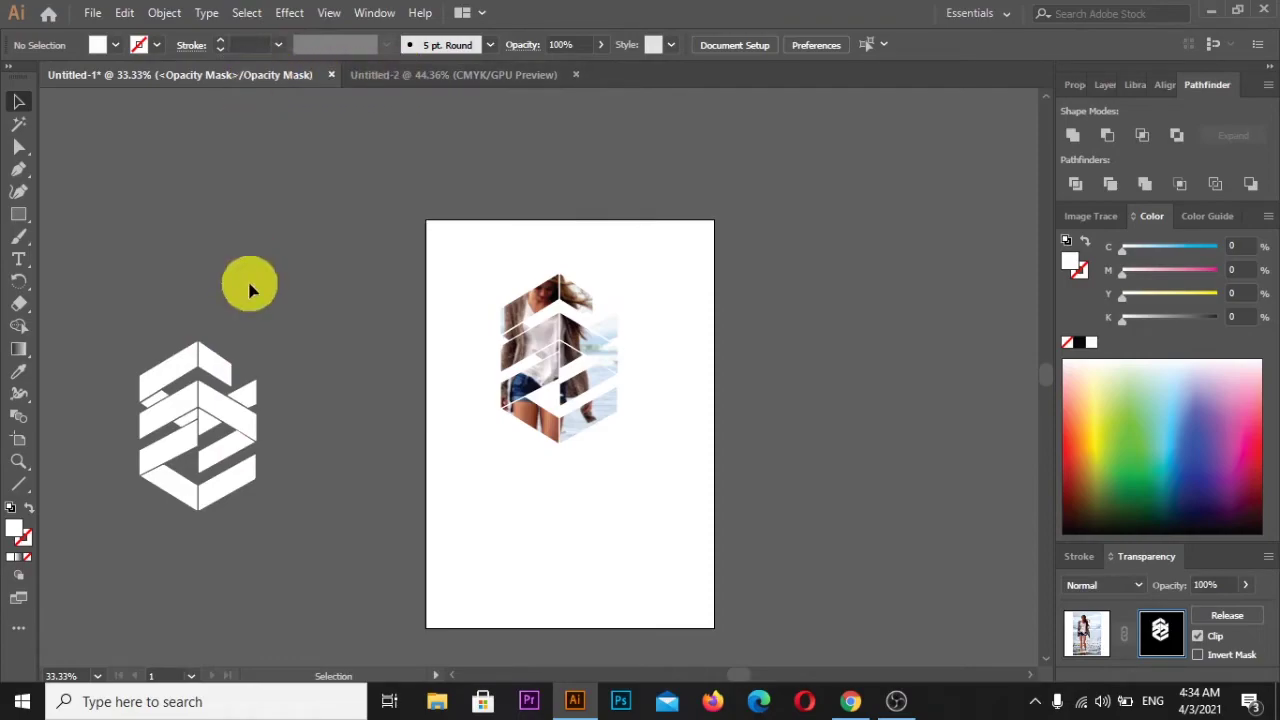
click(411, 75)
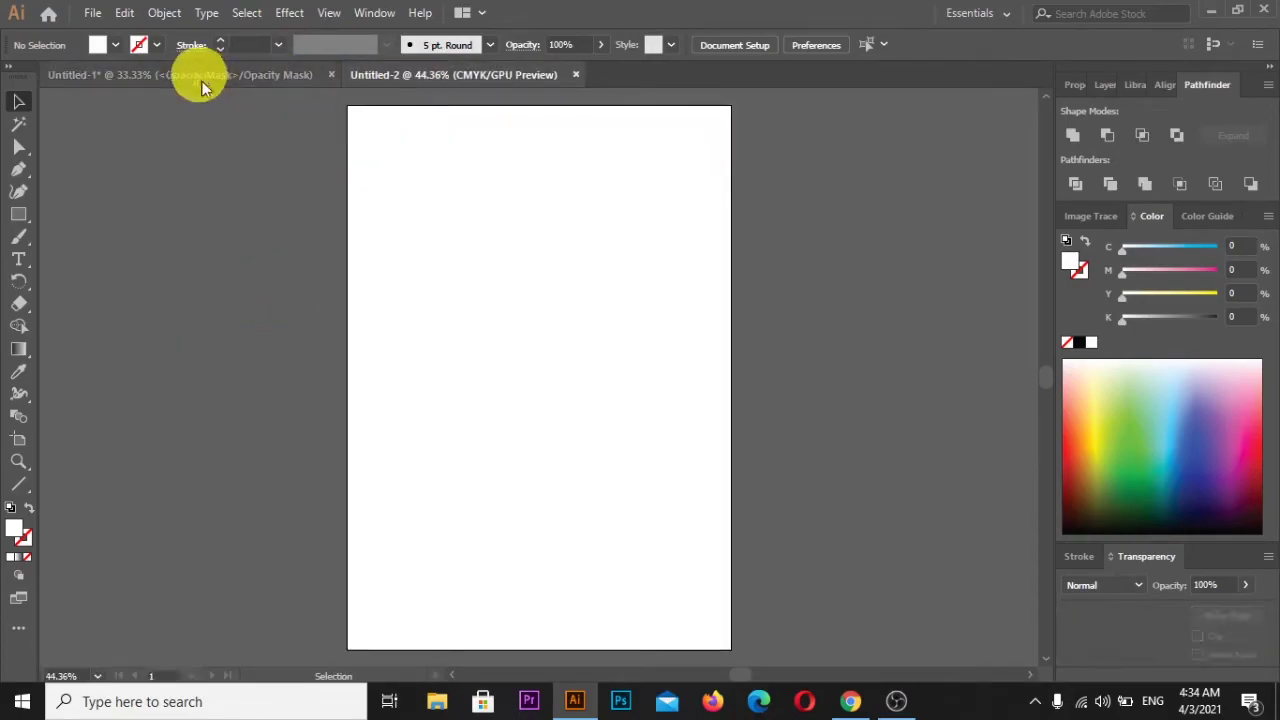
click(201, 78)
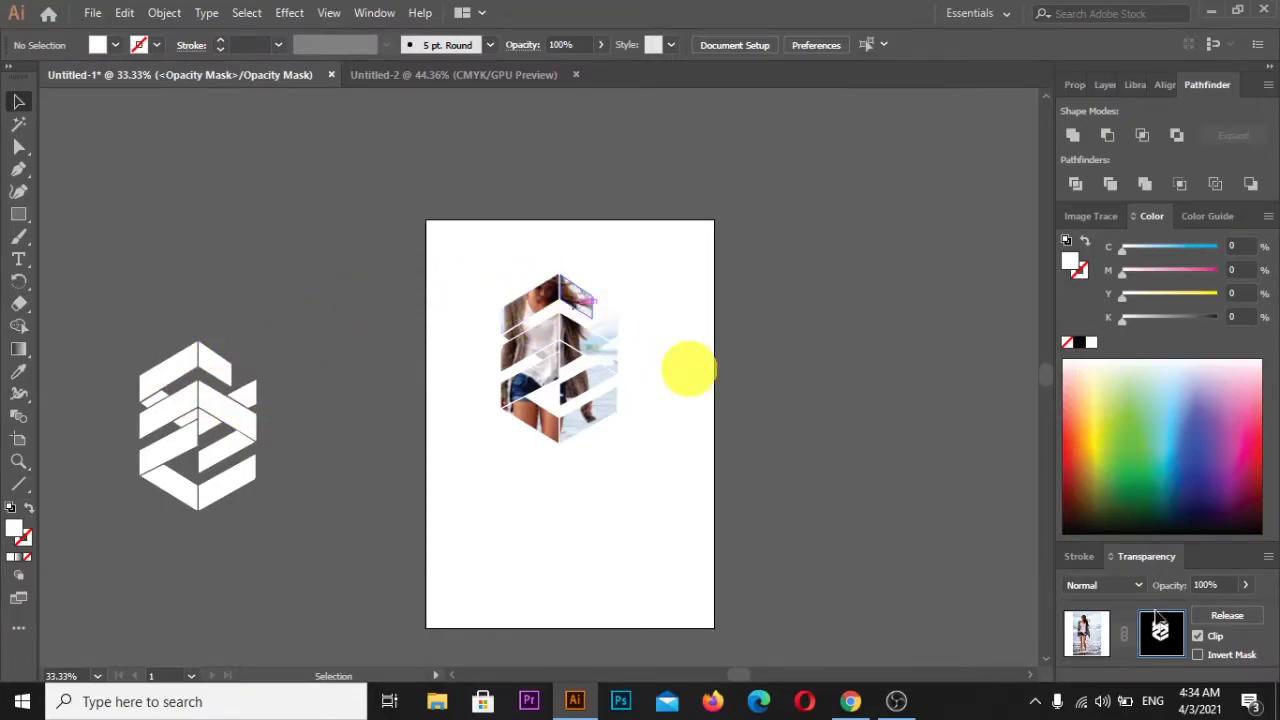
click(1096, 630)
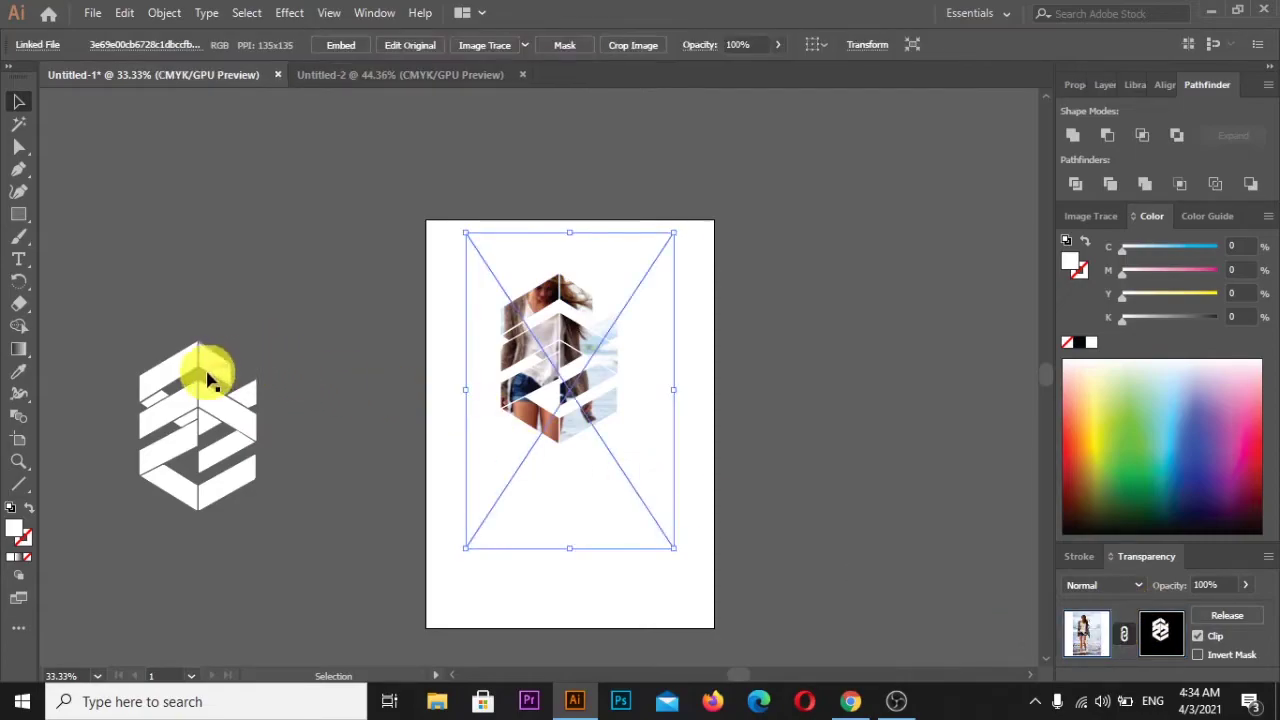
Step: Drag the white logo into Untitled-2 and move it left, off the page
click(180, 352)
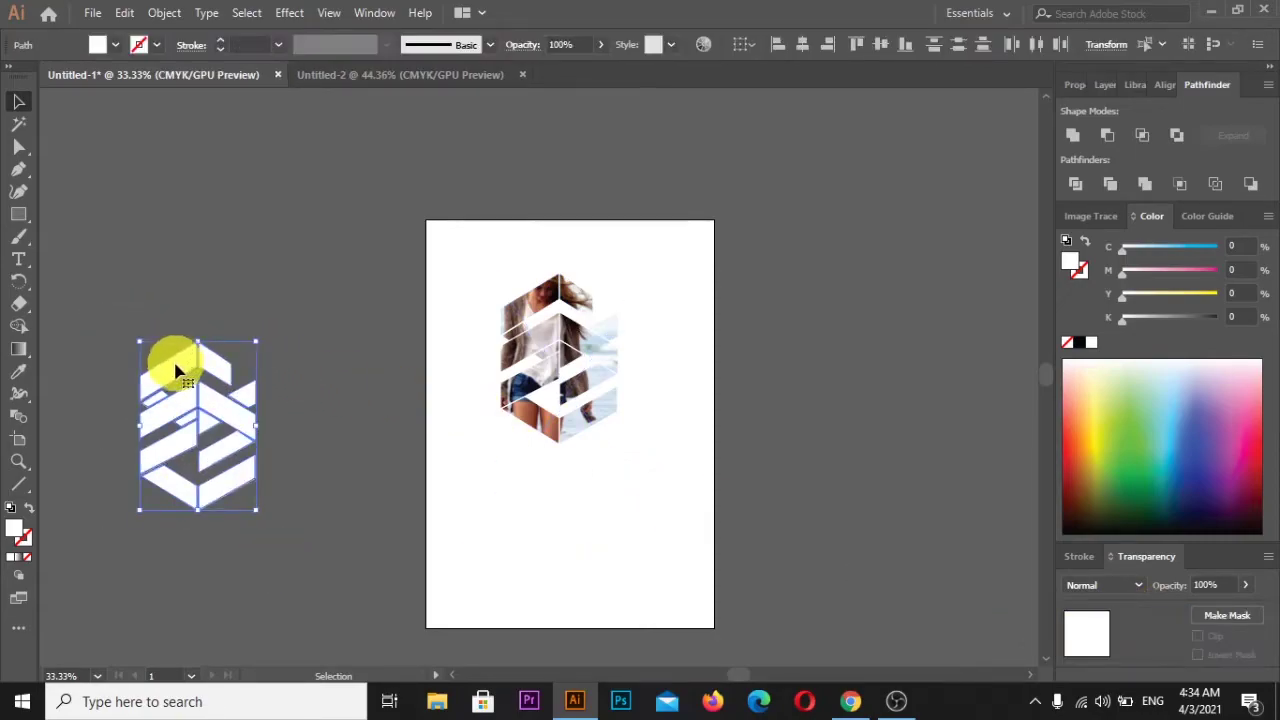
drag(202, 316, 372, 76)
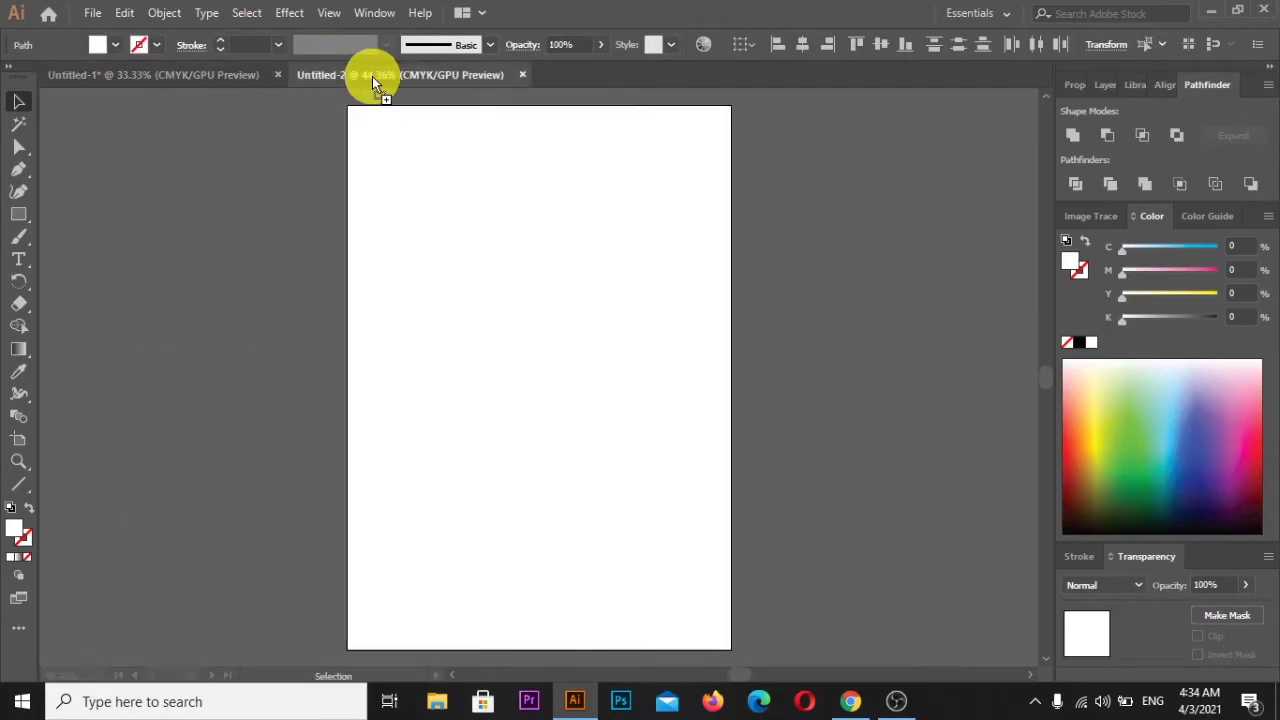
drag(452, 256, 449, 251)
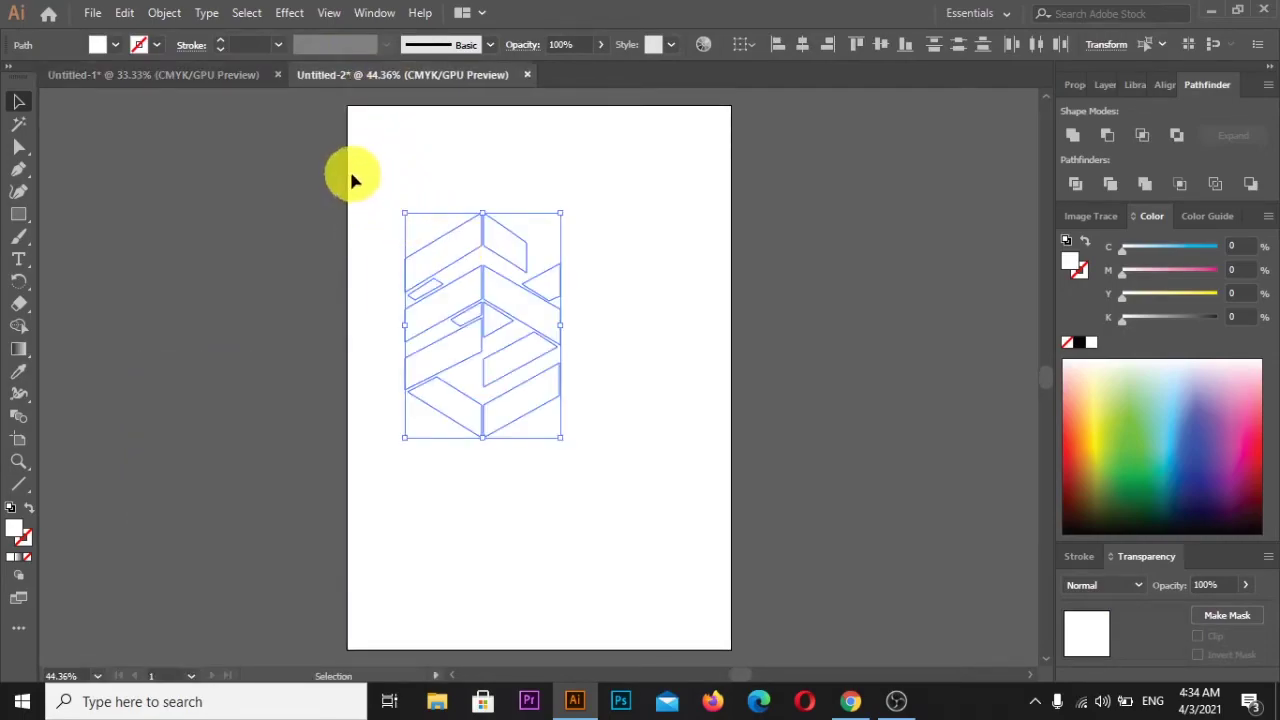
click(291, 141)
drag(351, 171, 665, 502)
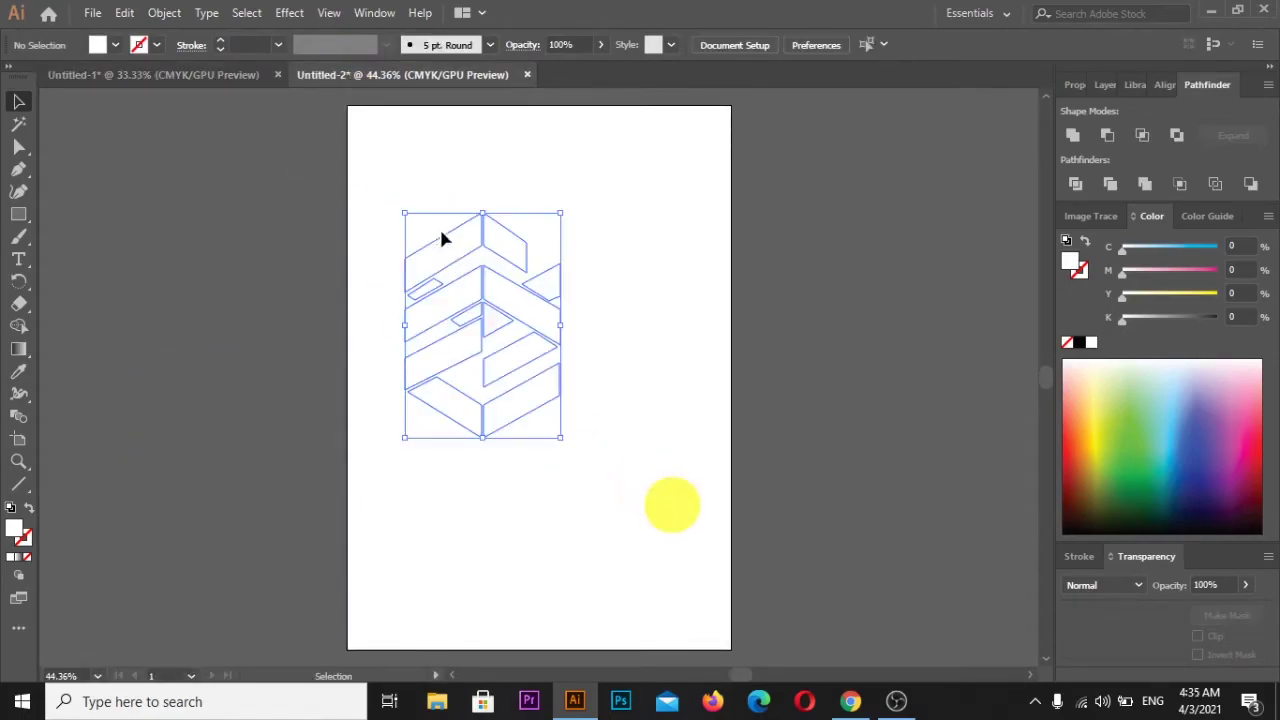
drag(437, 246, 213, 252)
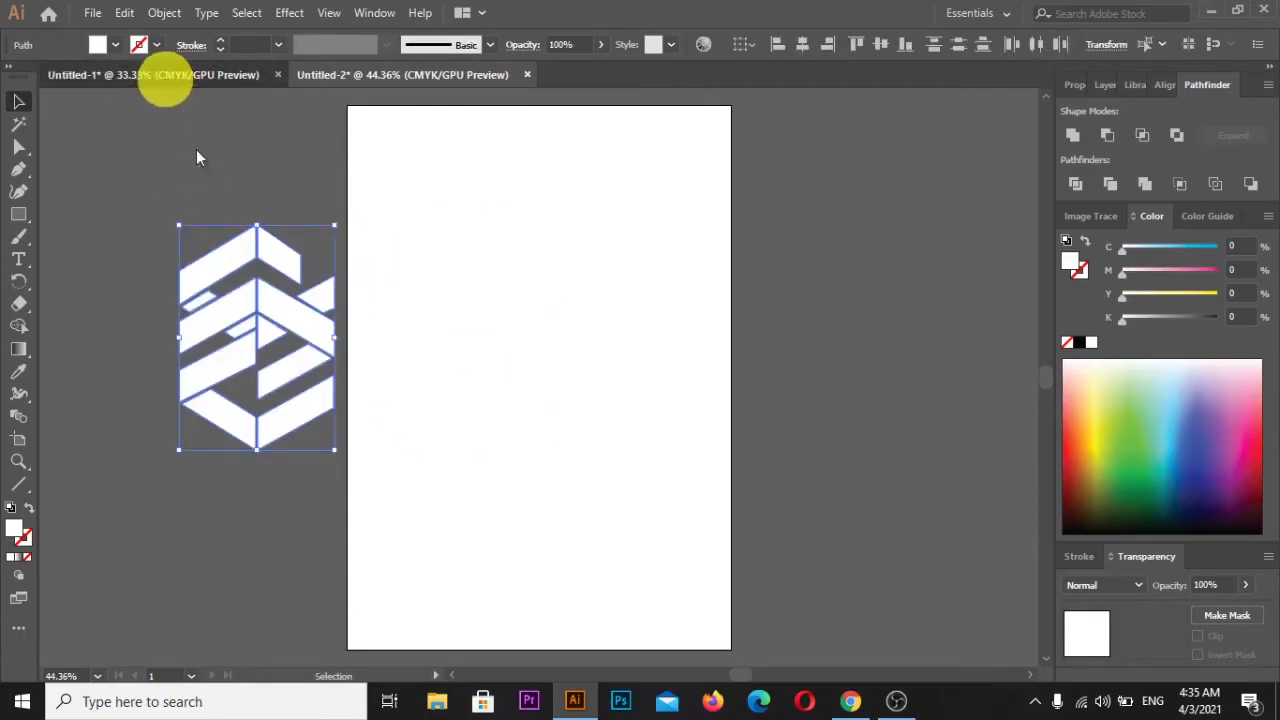
Step: Delete the leftover white logo in Untitled-1 and start editing the photo's opacity mask
click(166, 75)
drag(114, 300, 274, 585)
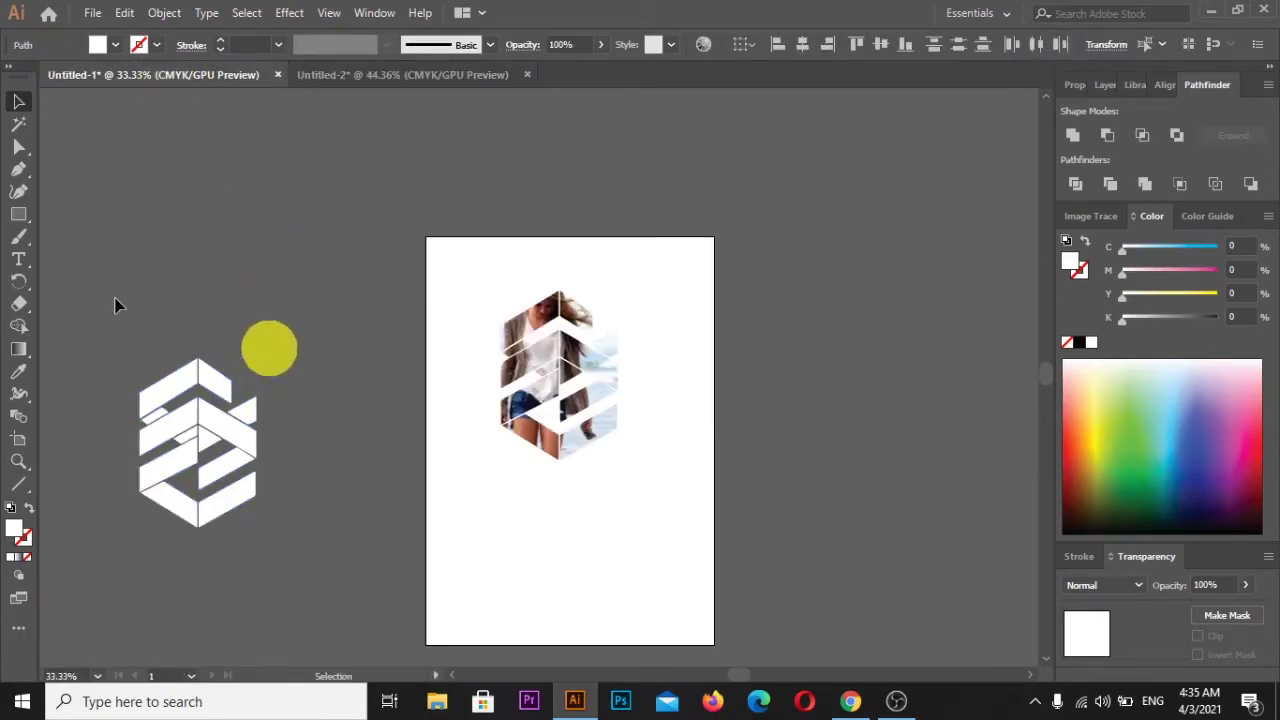
key(Delete)
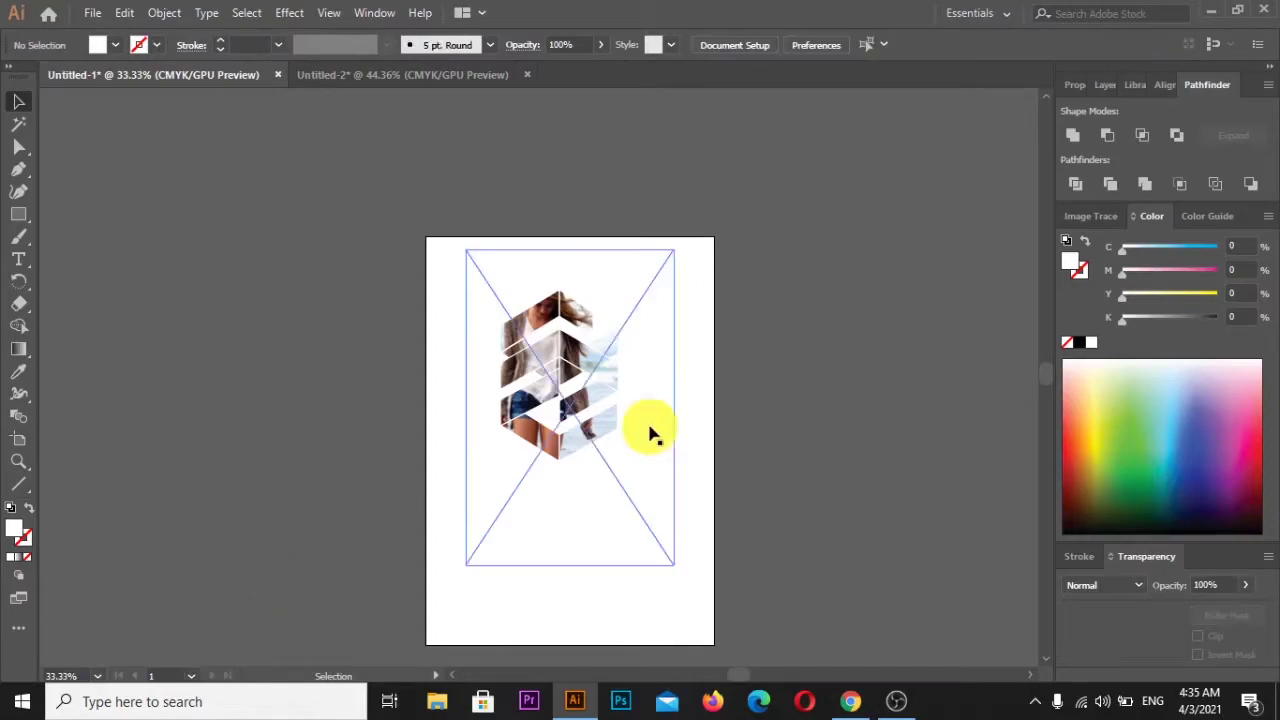
click(556, 345)
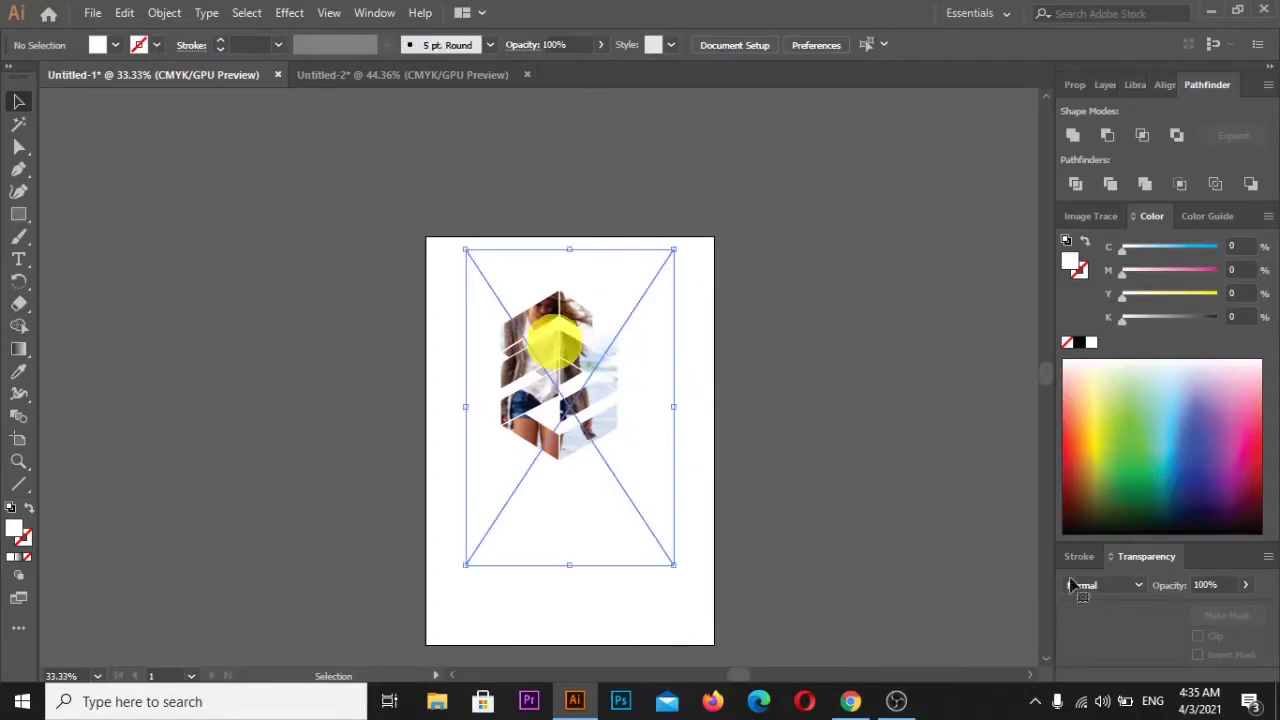
click(1165, 625)
click(1162, 632)
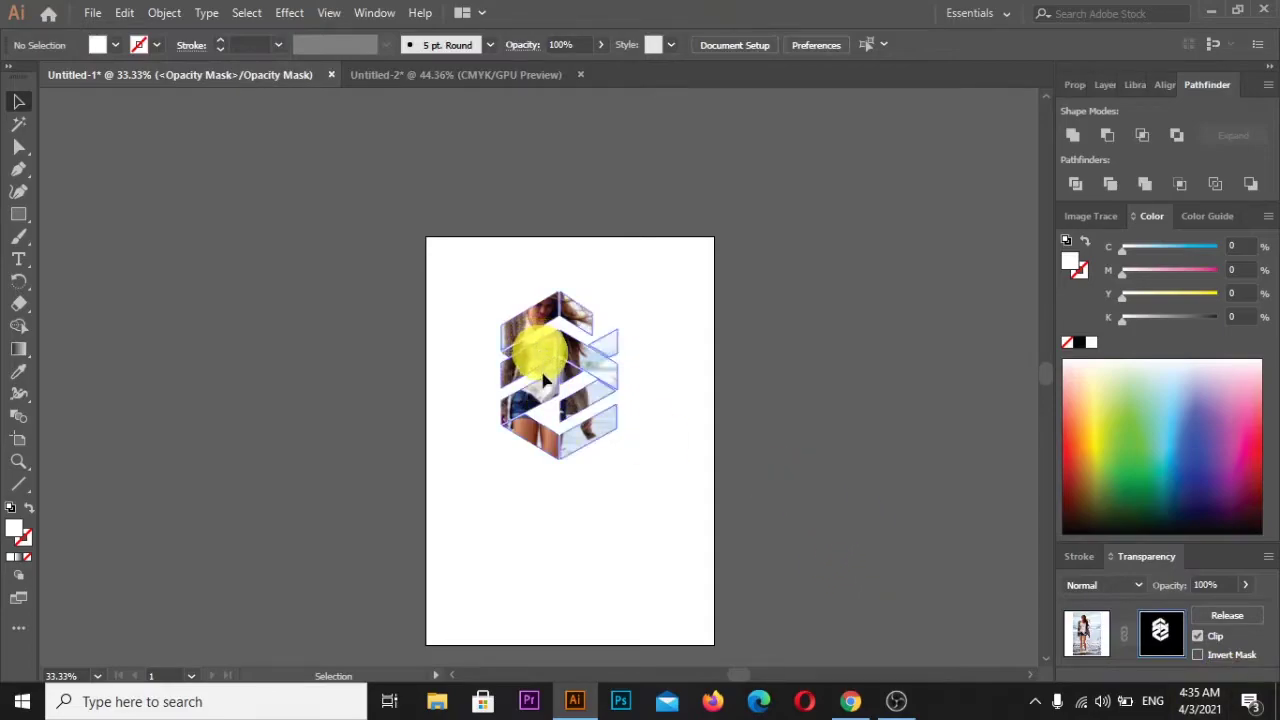
Step: Shift the logo mask shape lower over the photo, then nudge it back up
drag(552, 393, 552, 459)
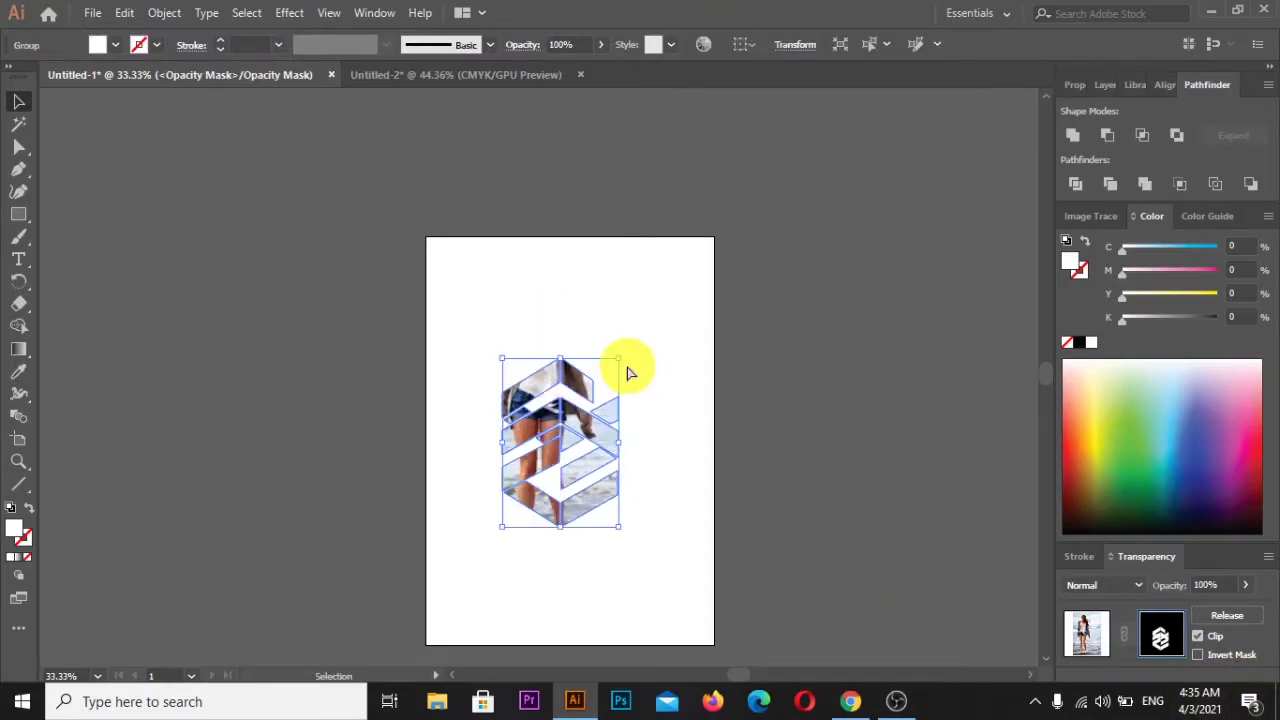
scroll(610, 366, left, 2)
scroll(586, 366, right, 2)
scroll(586, 366, right, 2)
scroll(510, 410, down, 2)
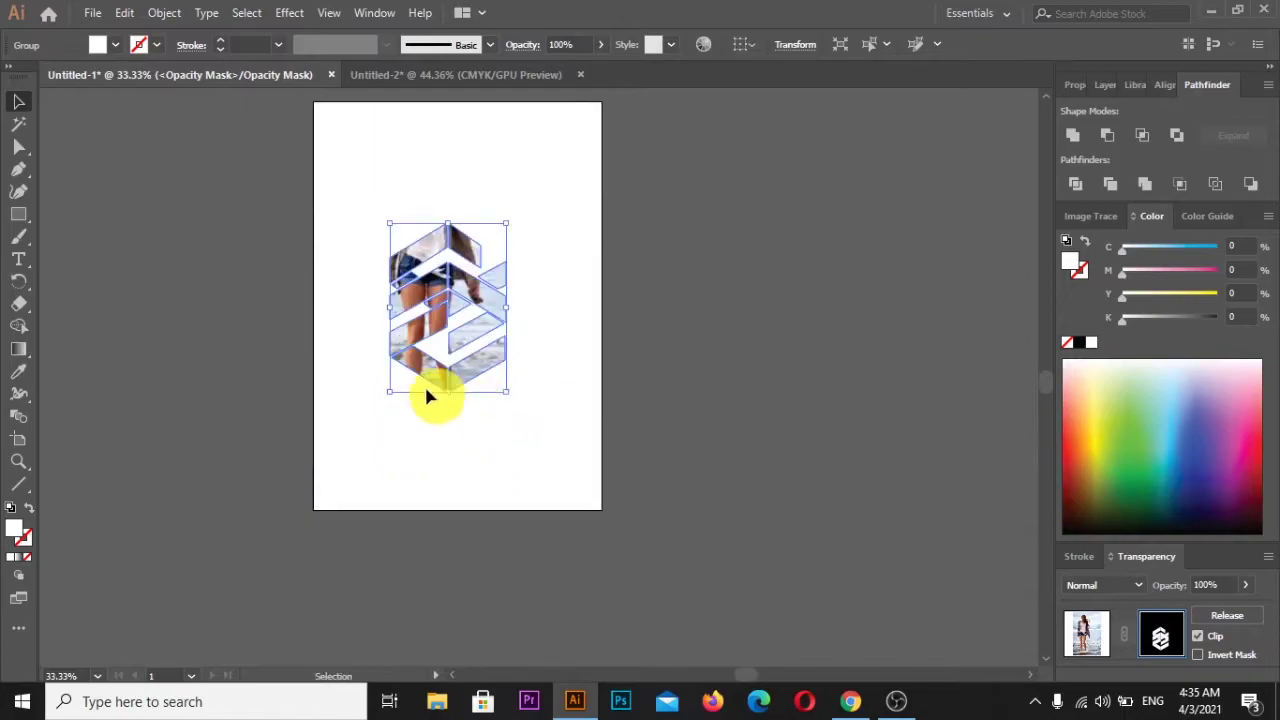
scroll(420, 380, left, 1)
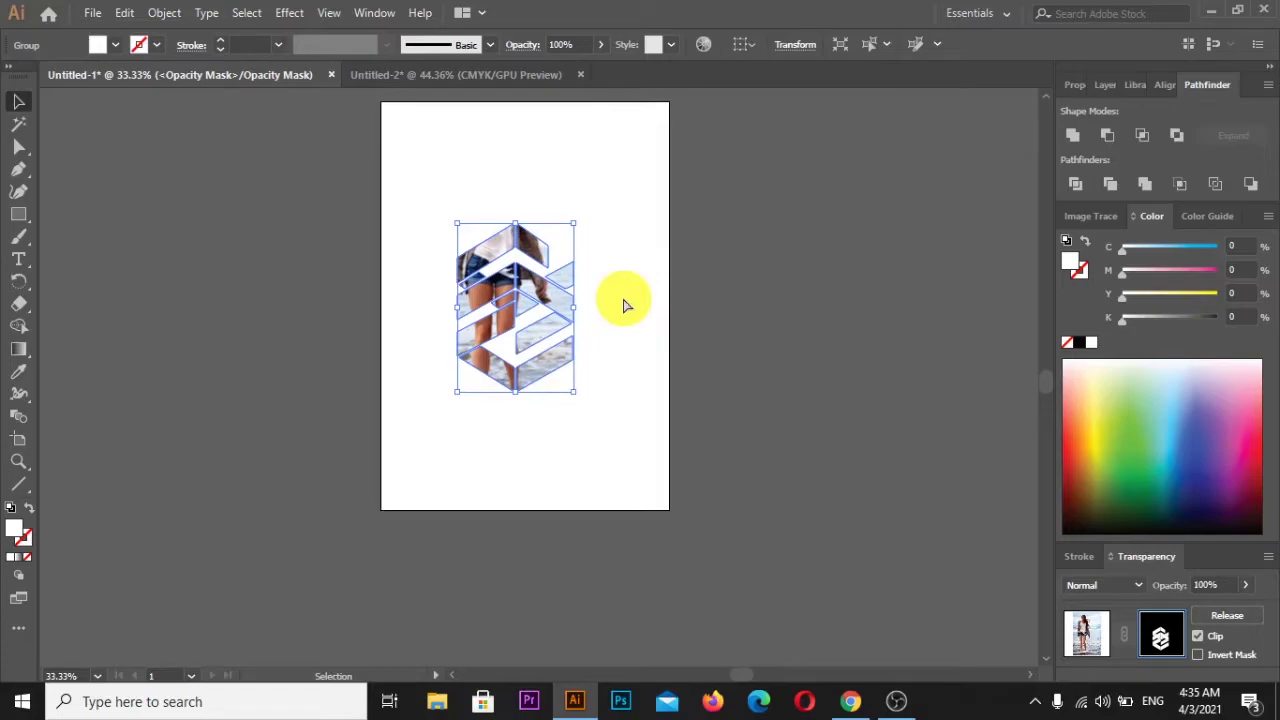
key(shift+Up)
key(shift+Up)
key(shift+Up)
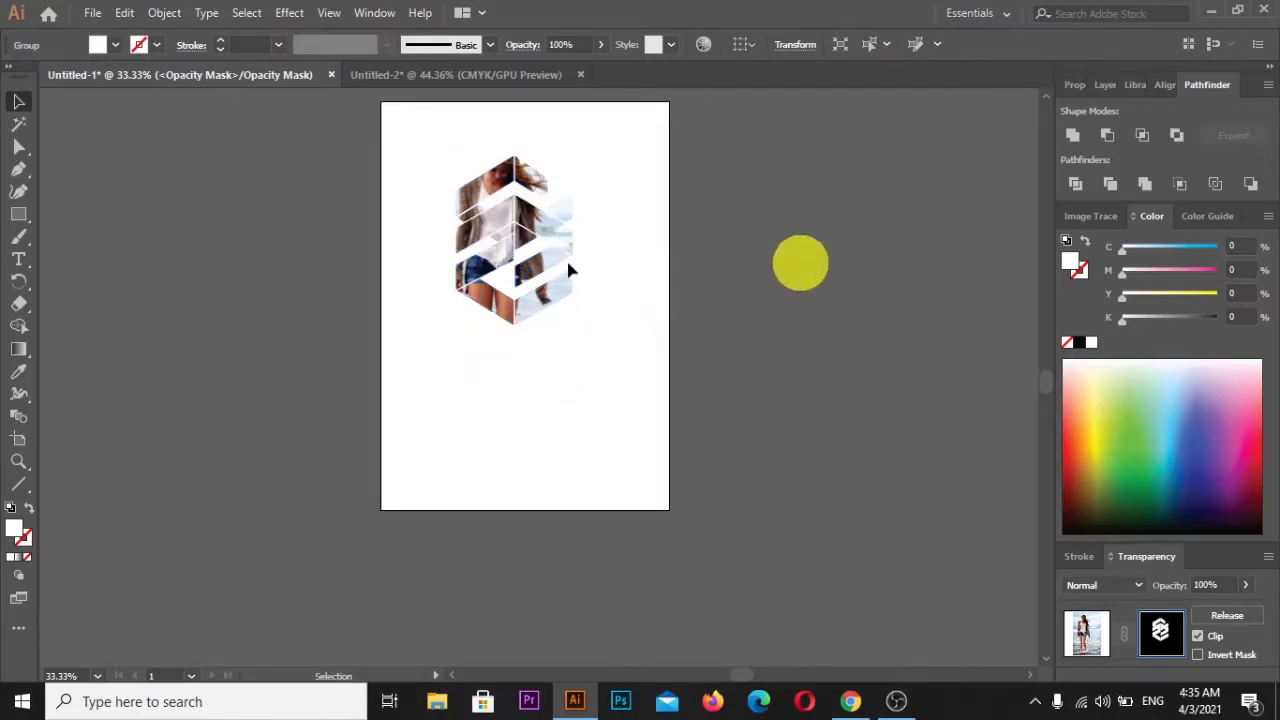
scroll(800, 262, up, 2)
Step: Toggle the mask's Invert and Clip options, then release and remake the opacity mask
click(686, 286)
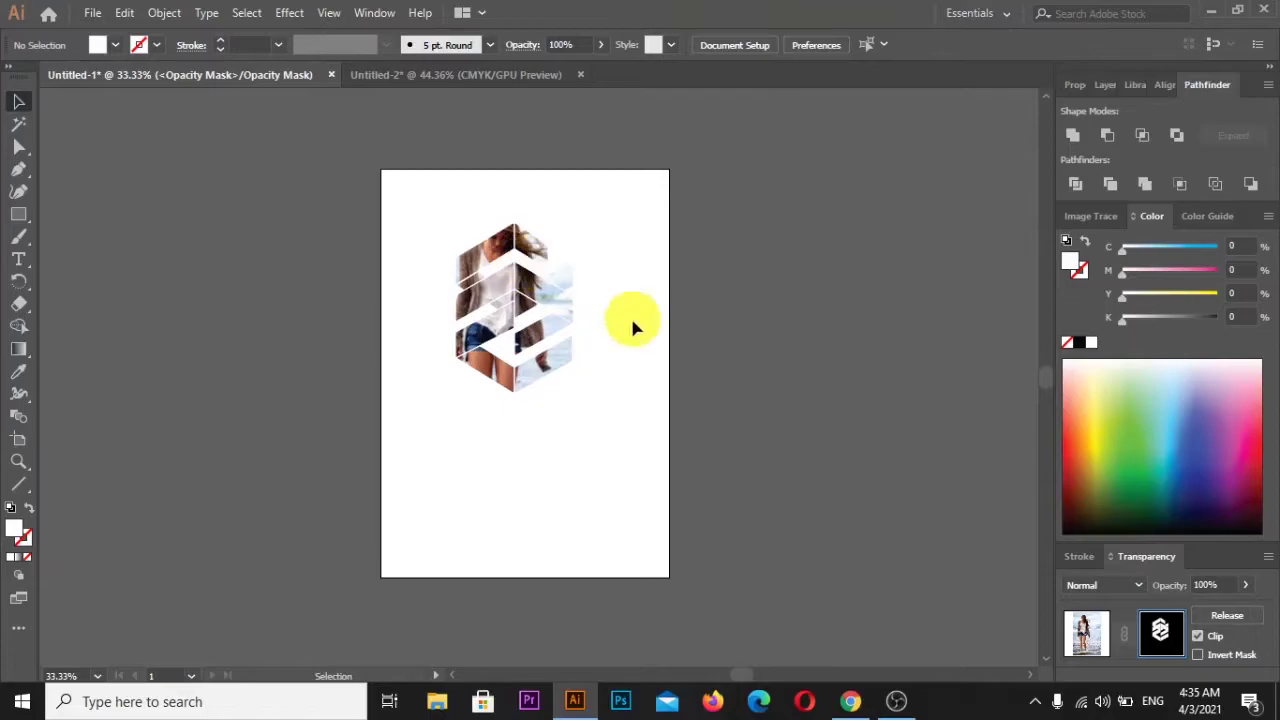
click(548, 282)
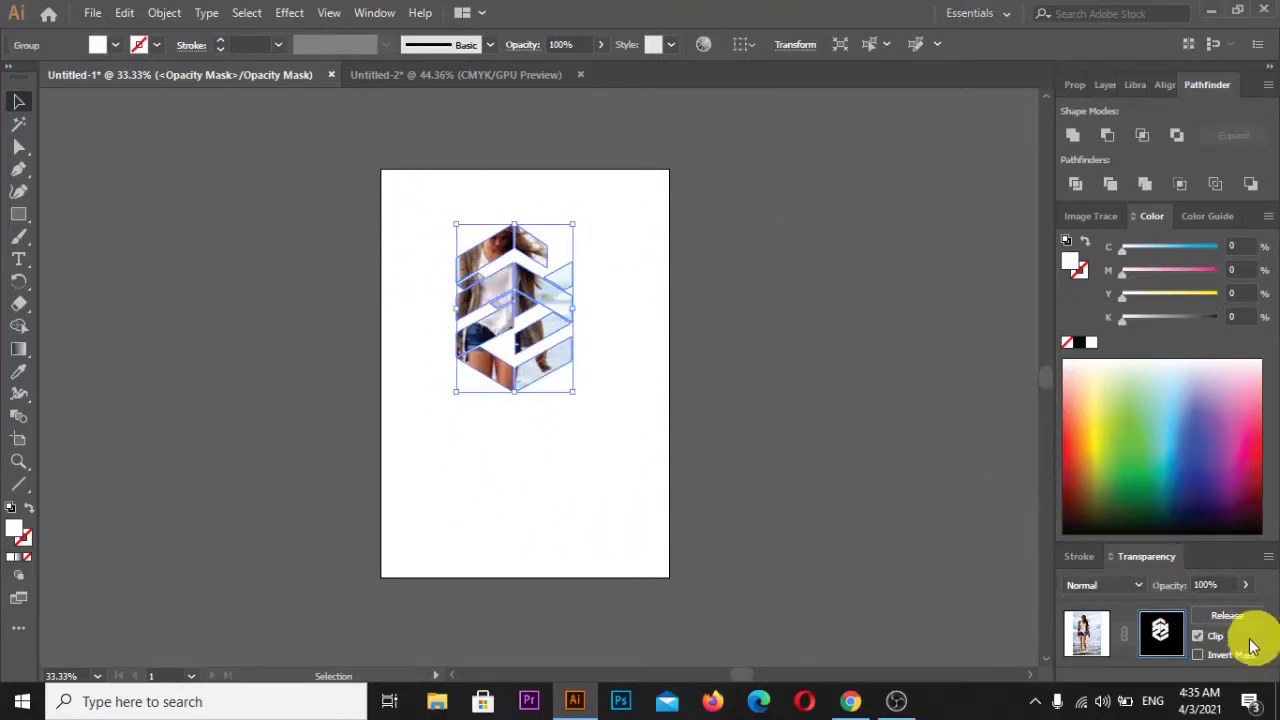
click(1198, 655)
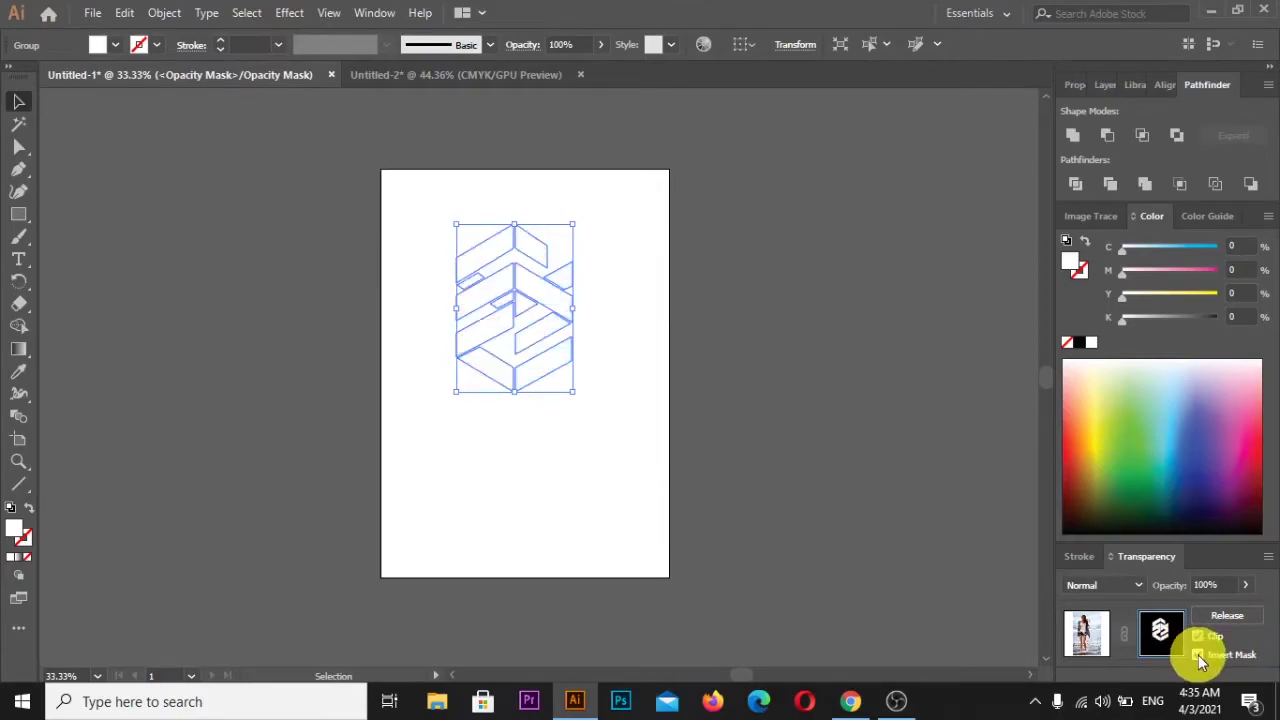
click(1196, 637)
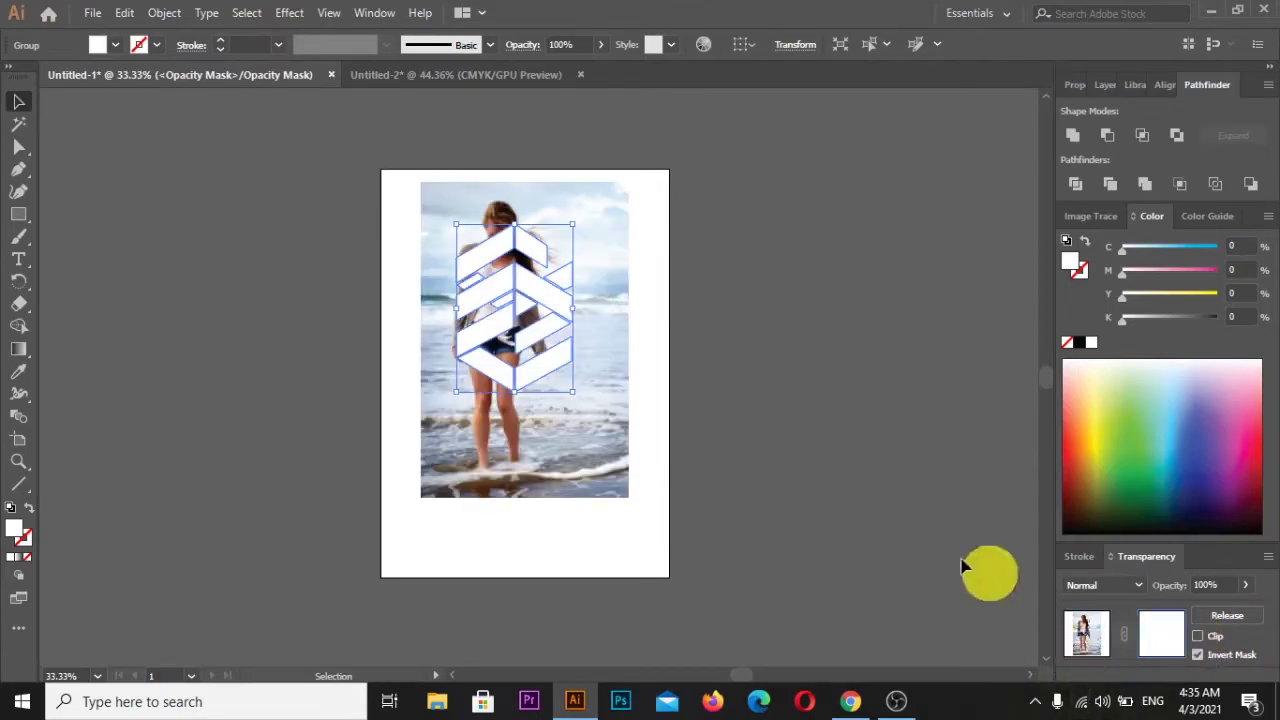
click(1220, 615)
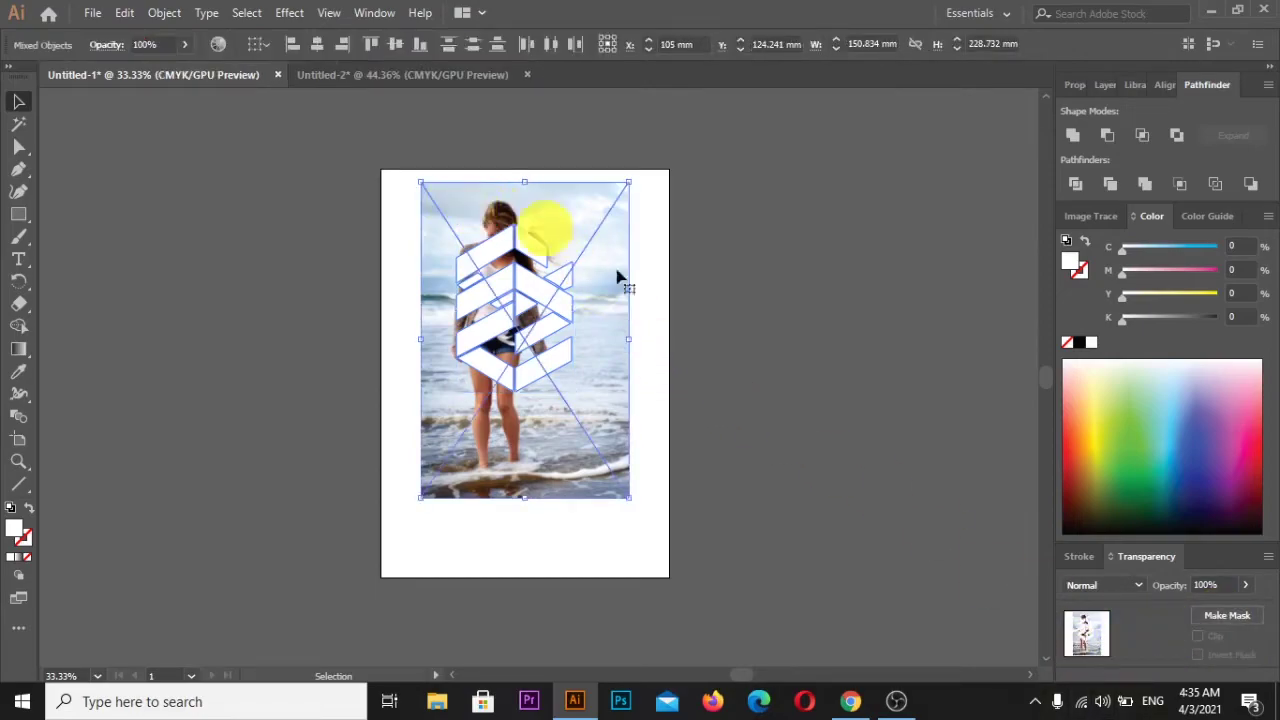
click(1209, 610)
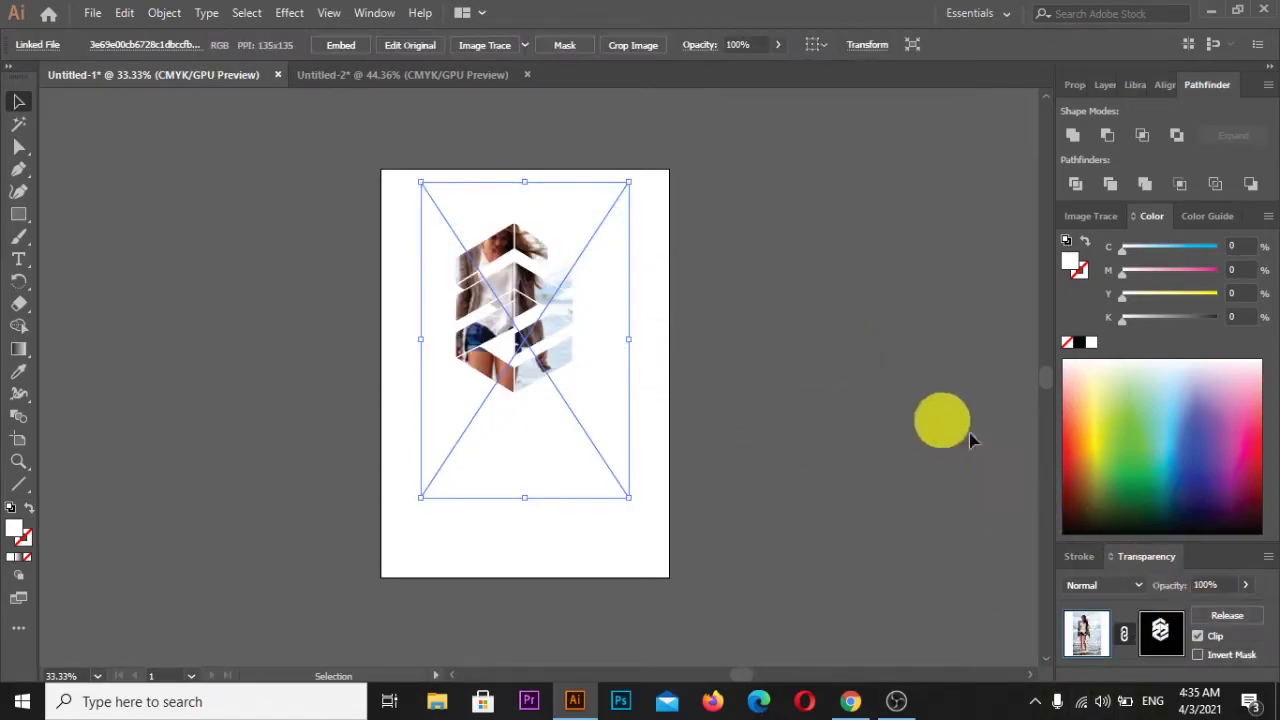
Step: Re-enter opacity mask editing, keep blending at Normal, and clear the selection
click(1162, 632)
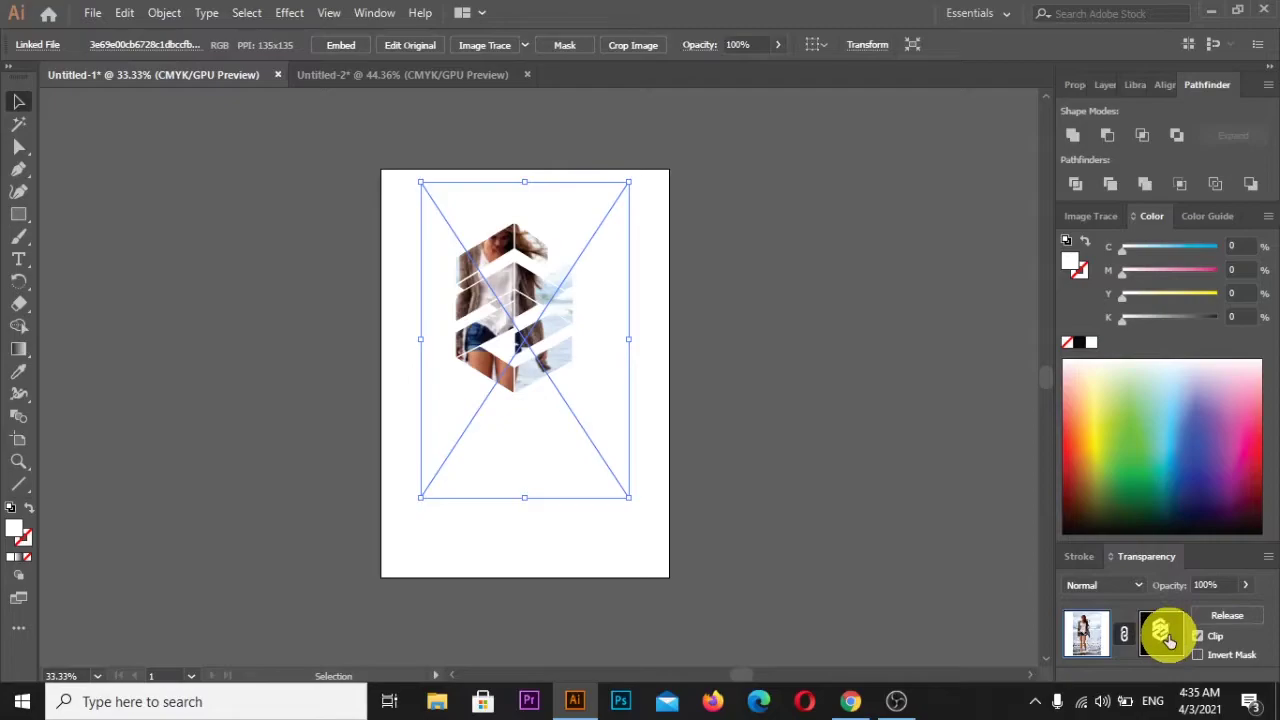
click(1107, 583)
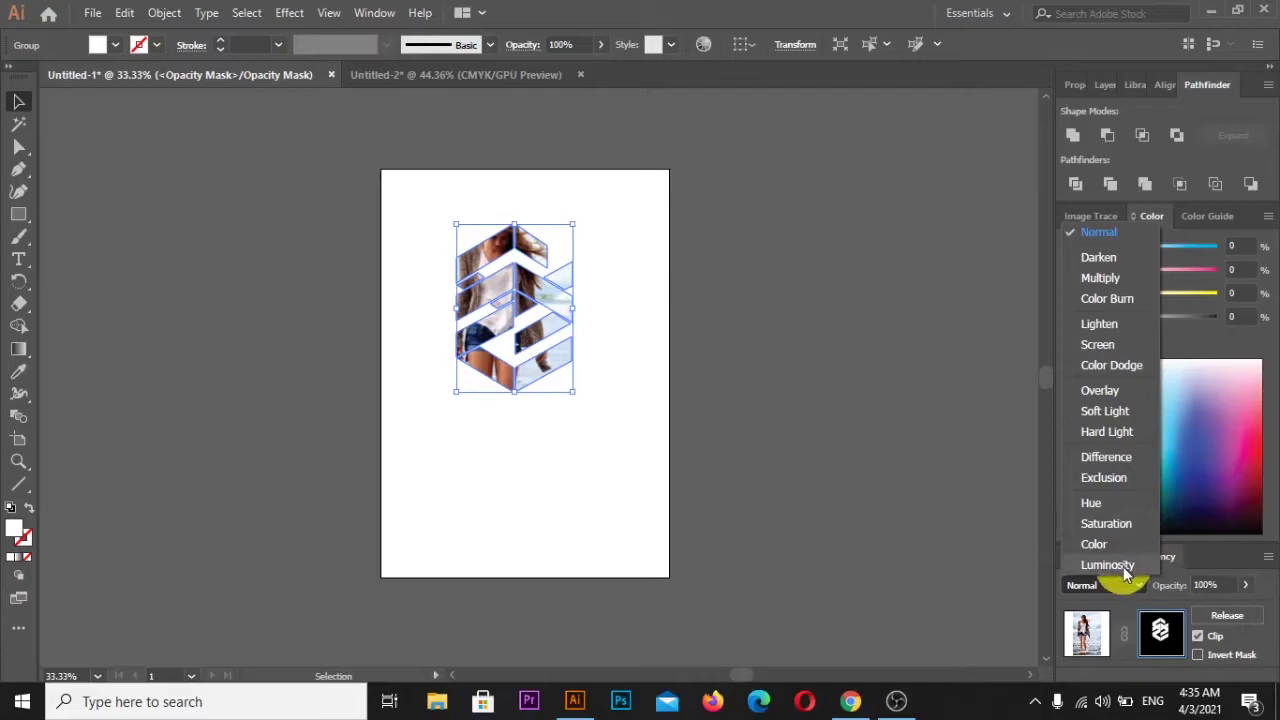
click(1035, 584)
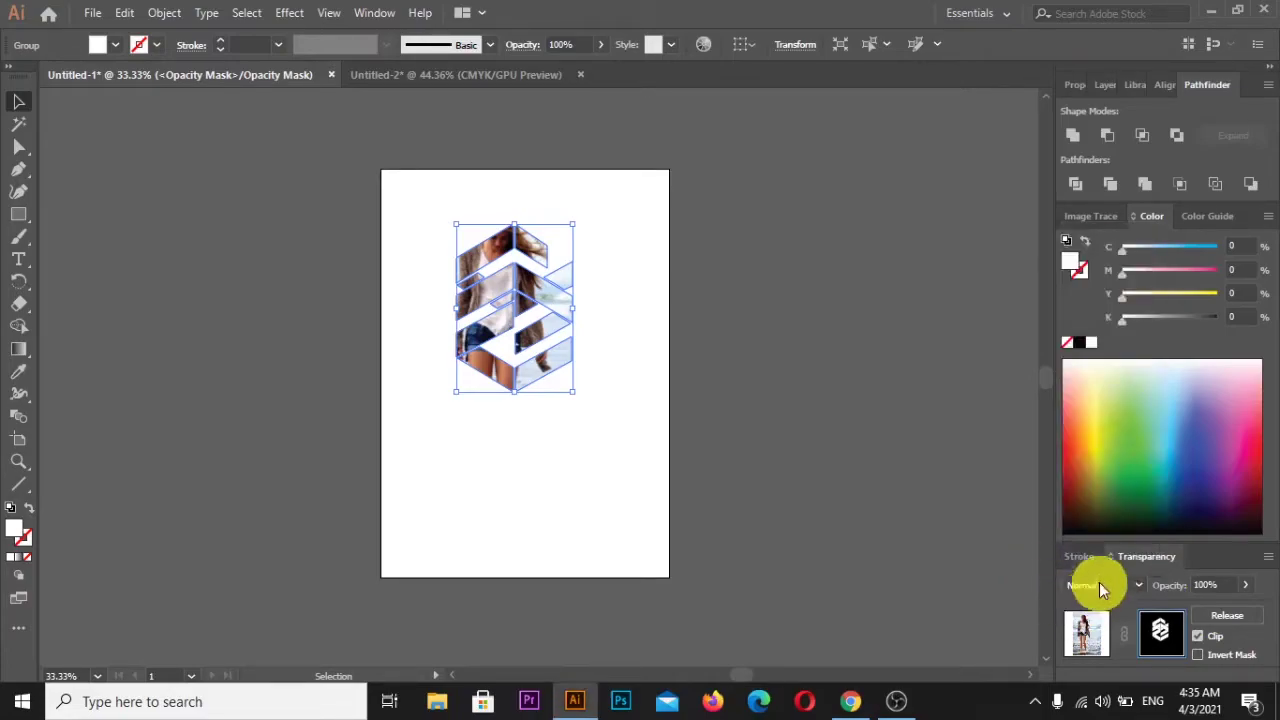
click(1080, 557)
click(1146, 560)
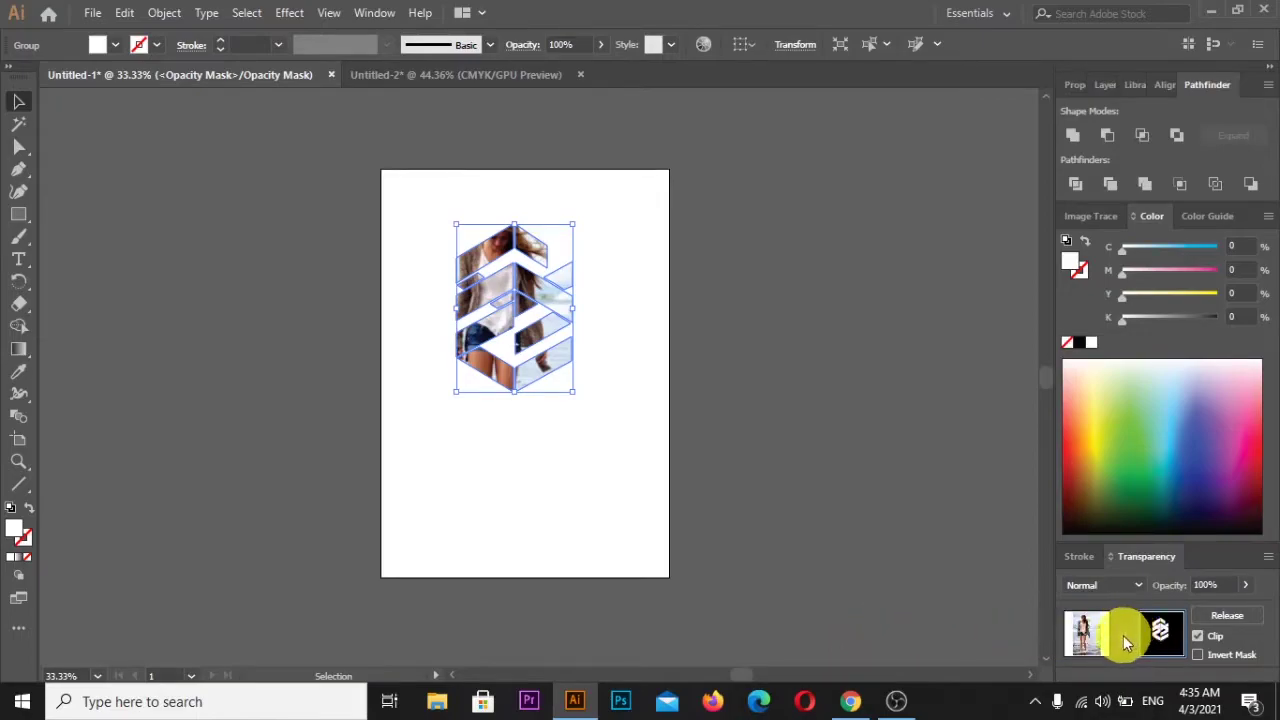
click(1158, 632)
click(900, 585)
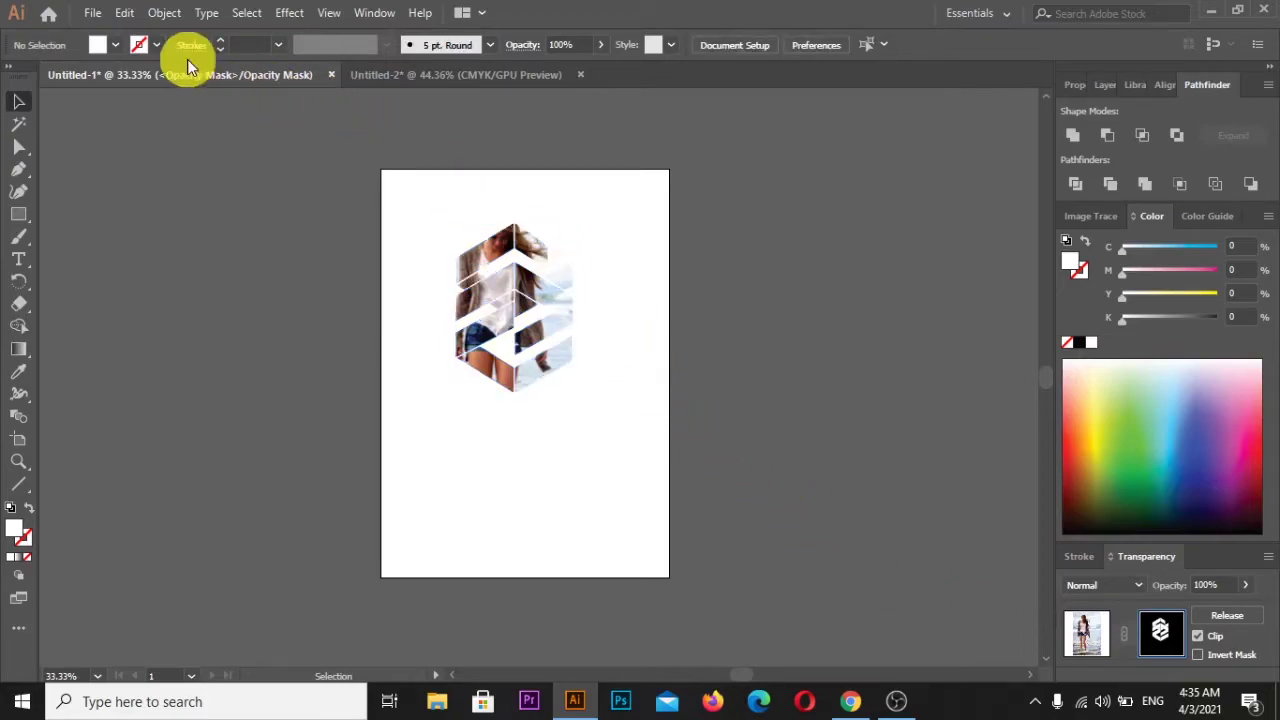
Step: Start an Export As of the logo artwork with PNG chosen as the format
click(93, 12)
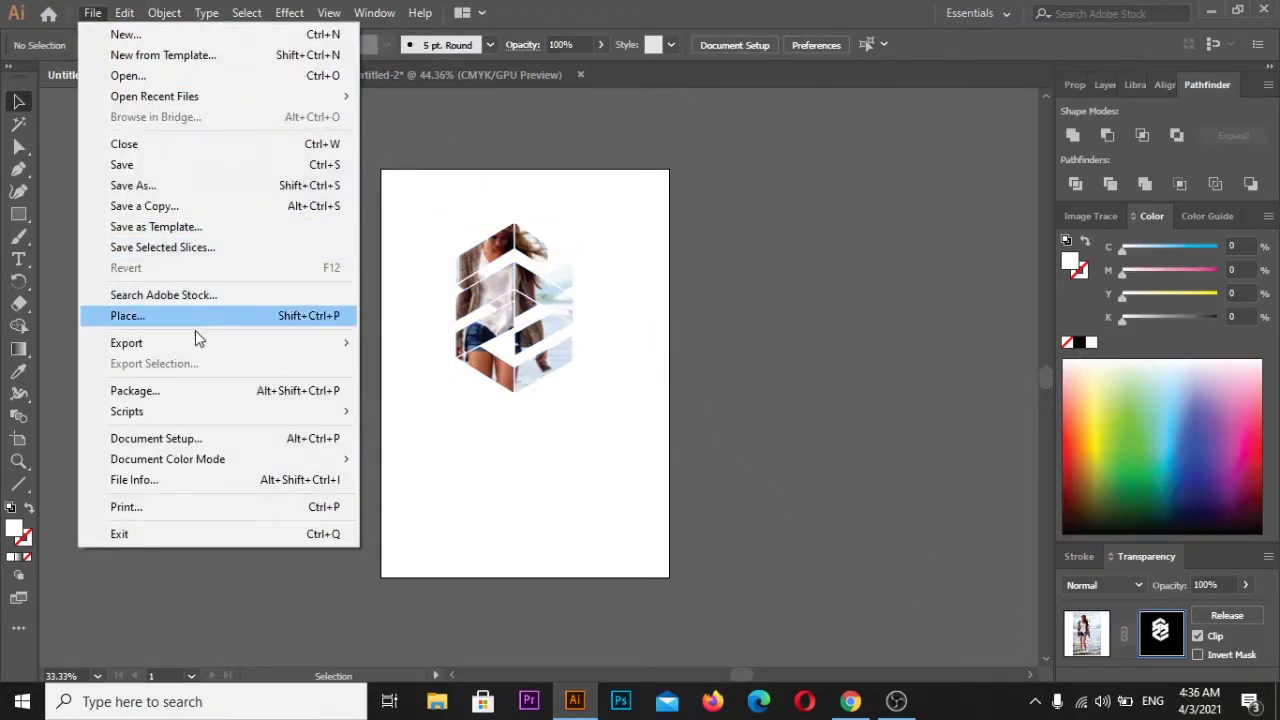
mouse_move(127, 342)
click(419, 366)
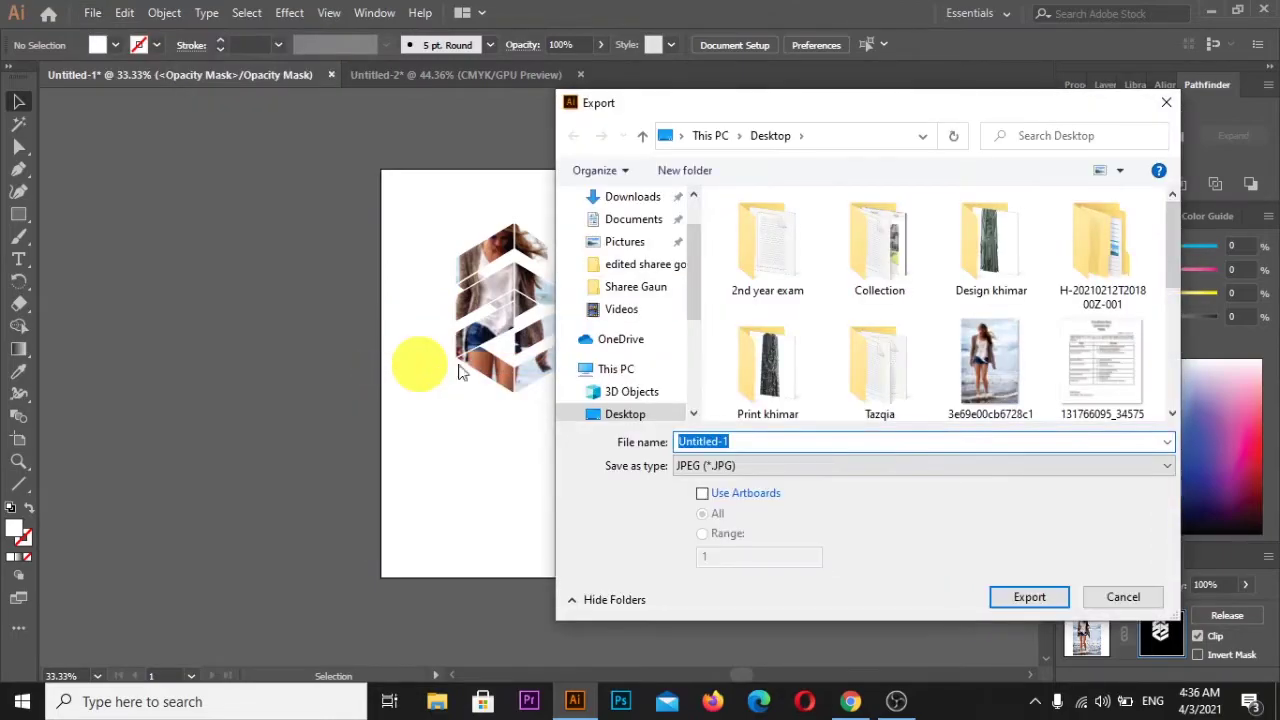
scroll(801, 410, down, 3)
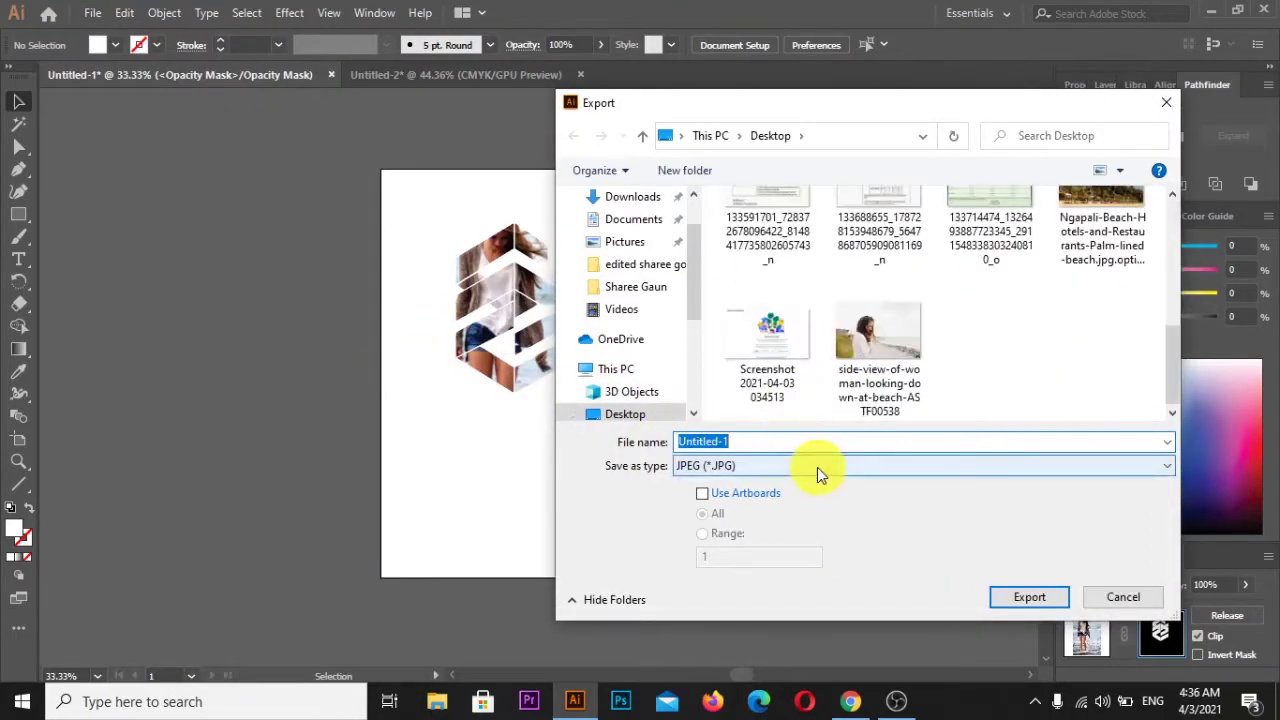
click(817, 467)
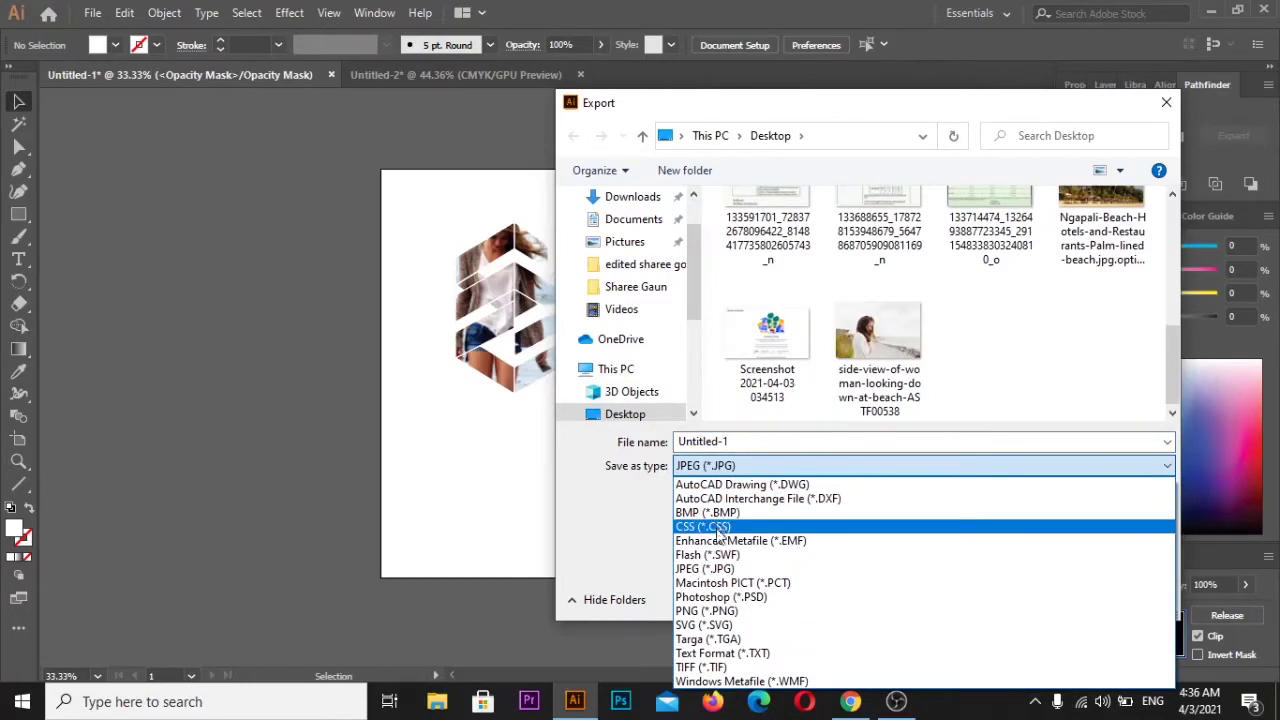
click(802, 612)
click(1018, 600)
click(1018, 600)
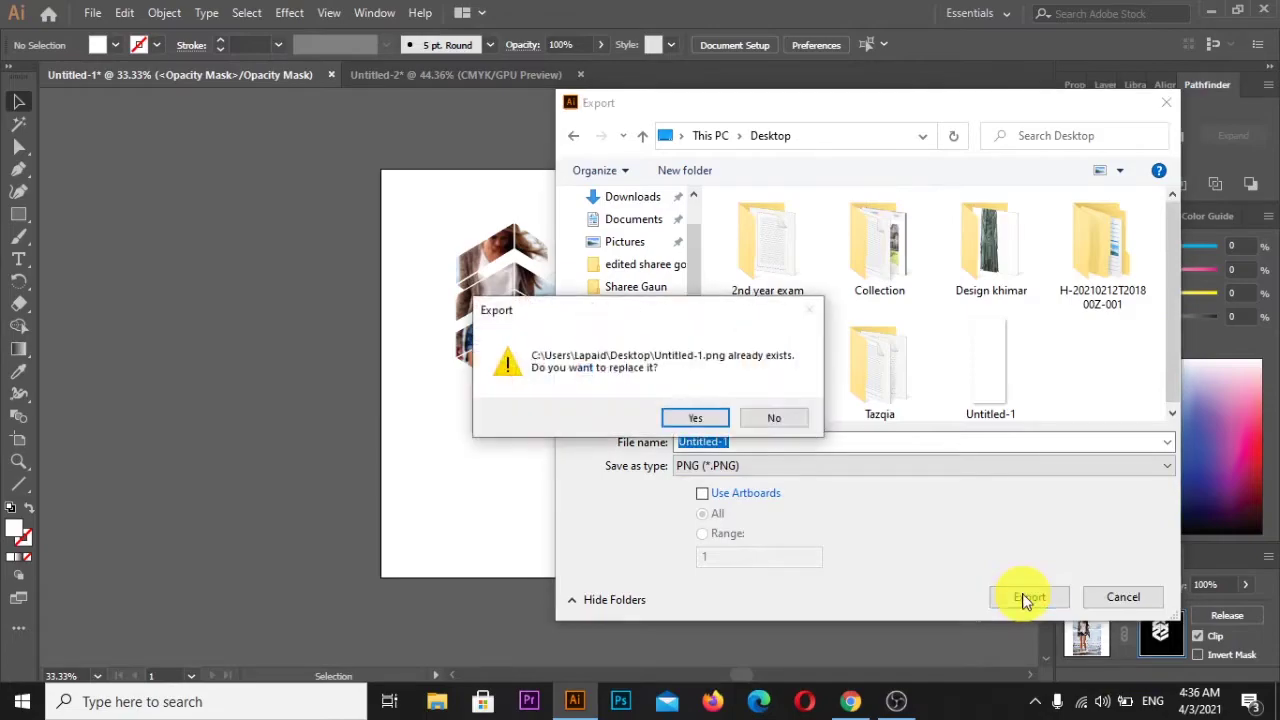
Step: Save the PNG as Untitled-4 with a transparent background, then minimize Illustrator
click(776, 410)
click(745, 442)
text(4)
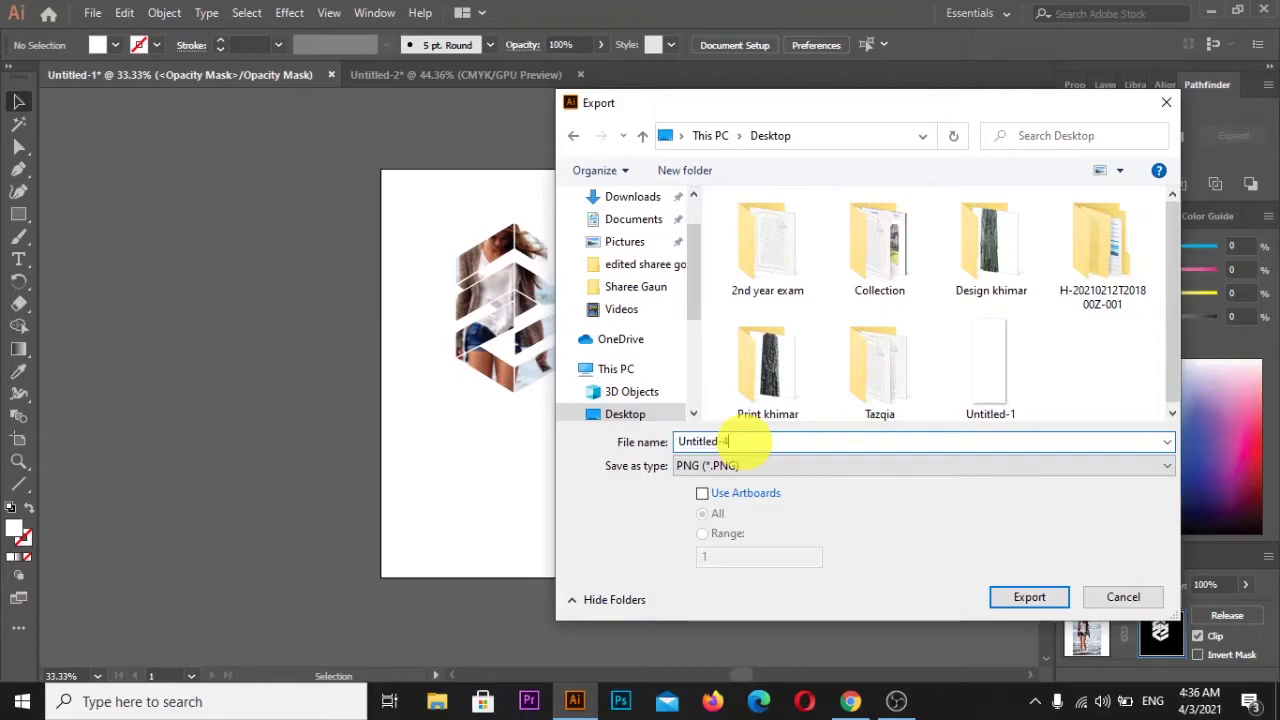
click(1002, 597)
click(590, 517)
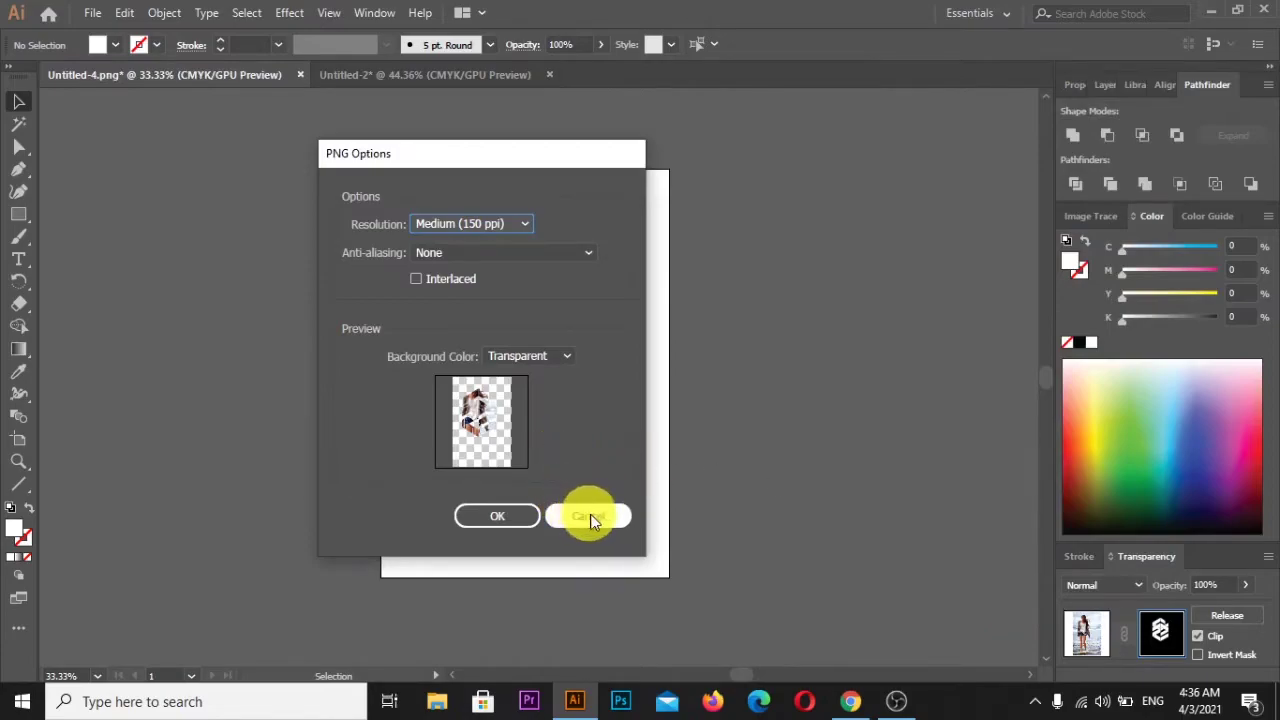
click(537, 360)
click(528, 515)
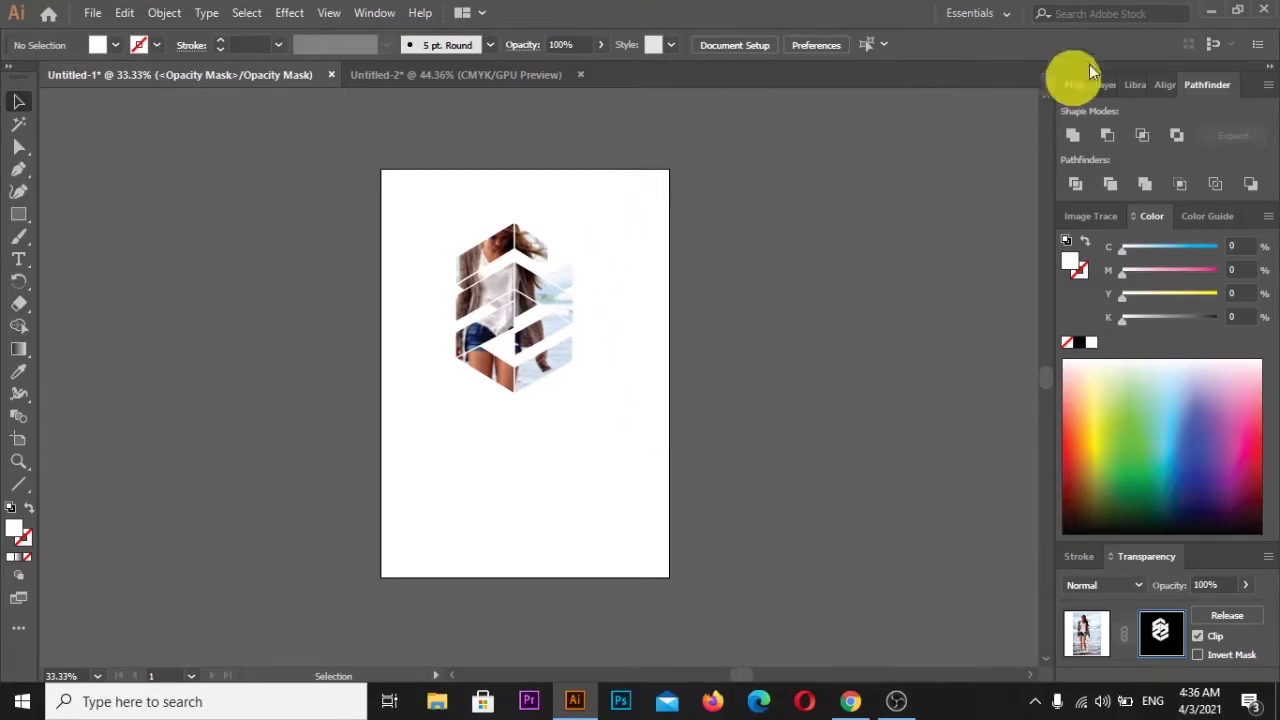
click(1211, 10)
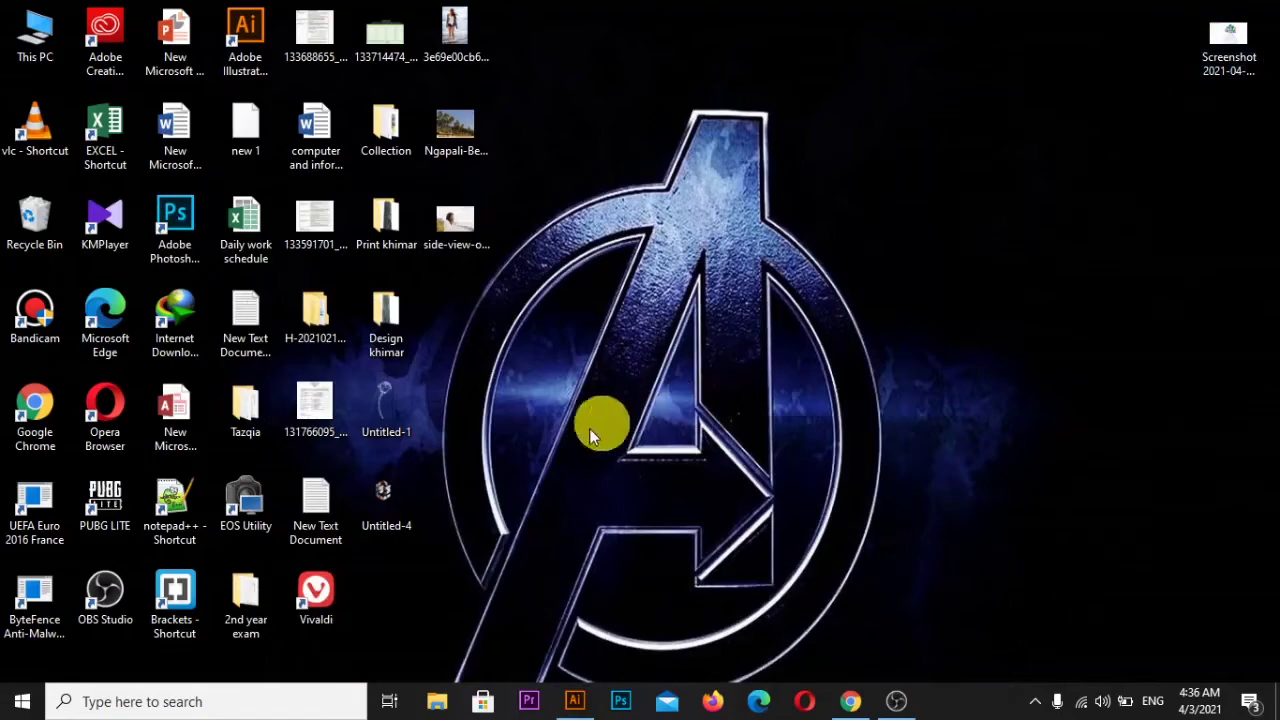
double_click(380, 492)
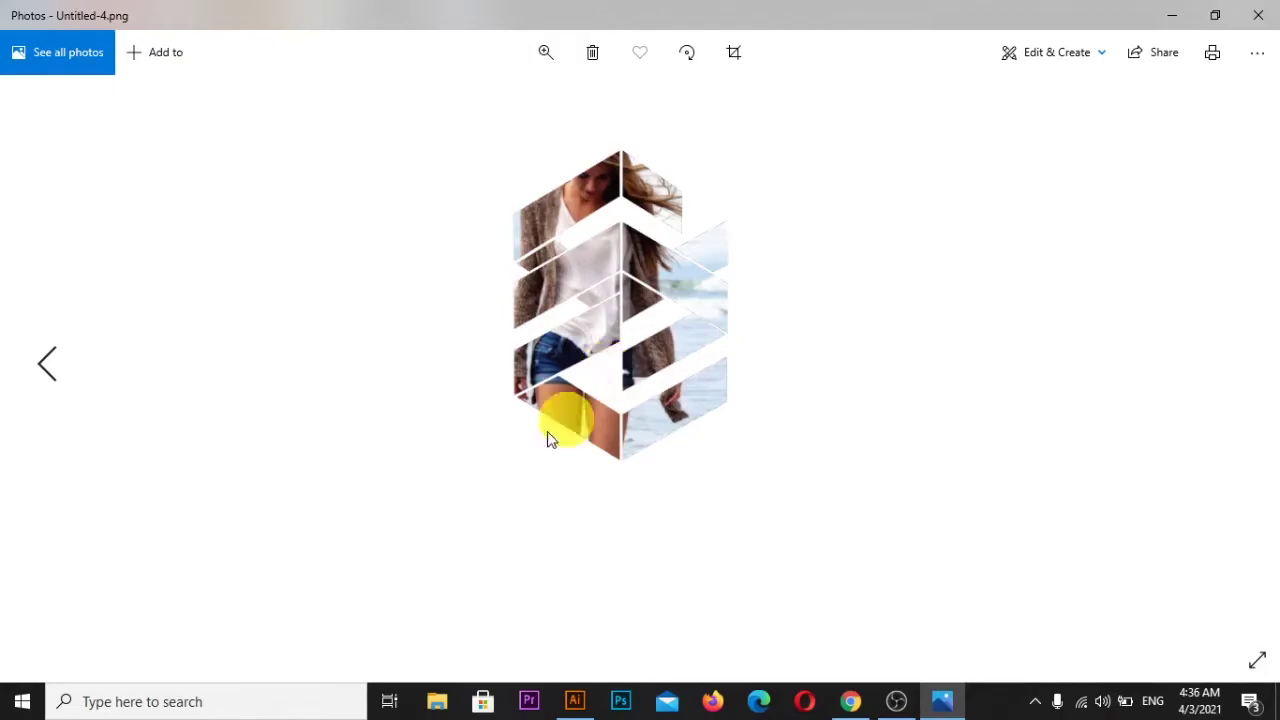
click(1258, 15)
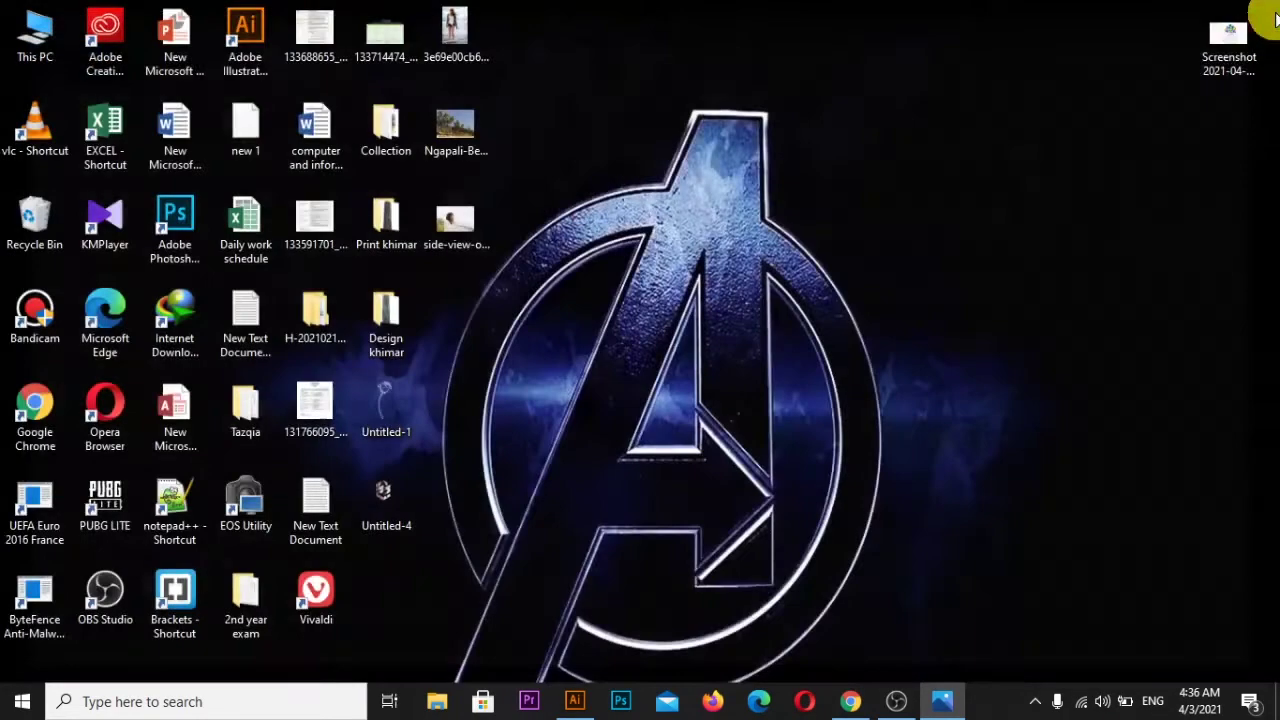
click(588, 706)
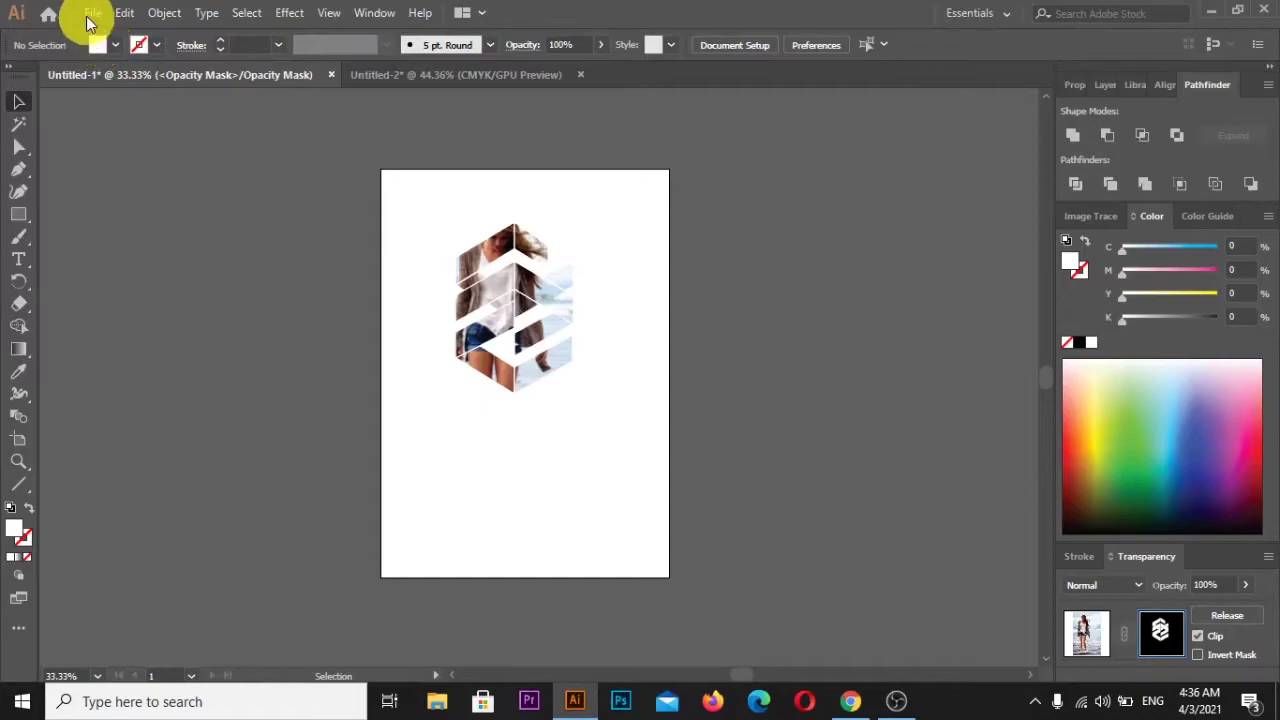
click(92, 12)
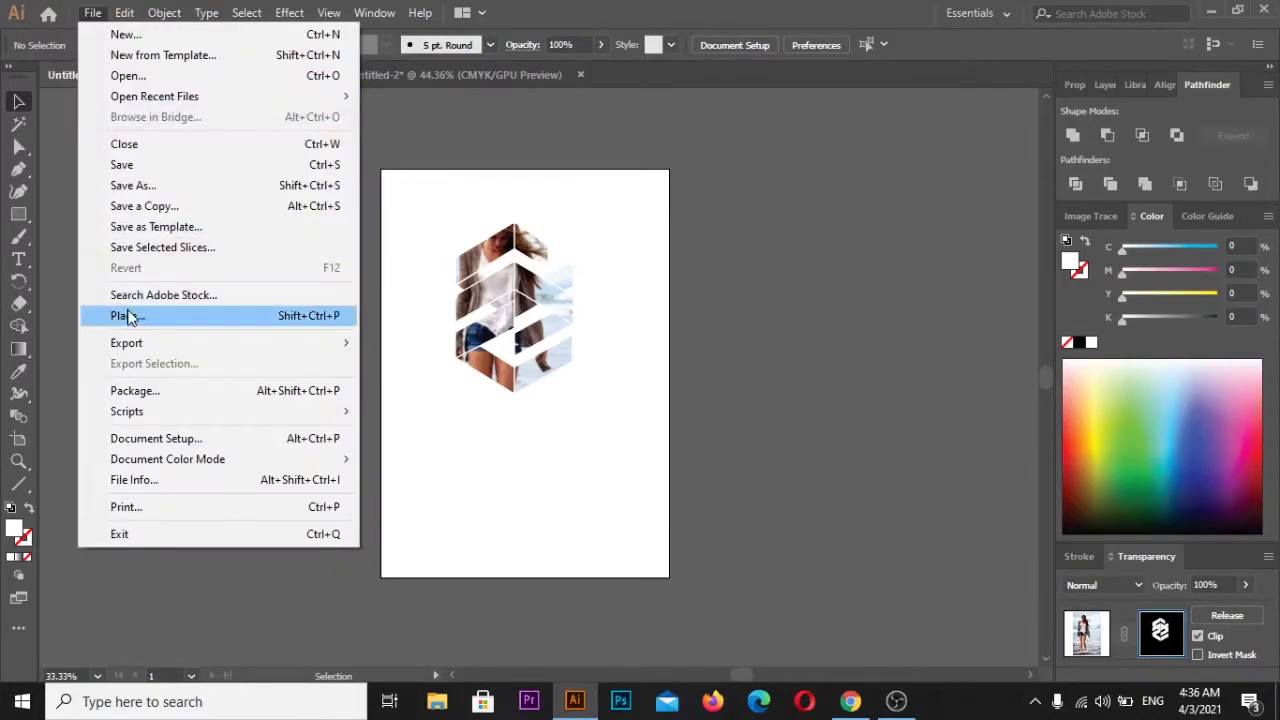
click(152, 318)
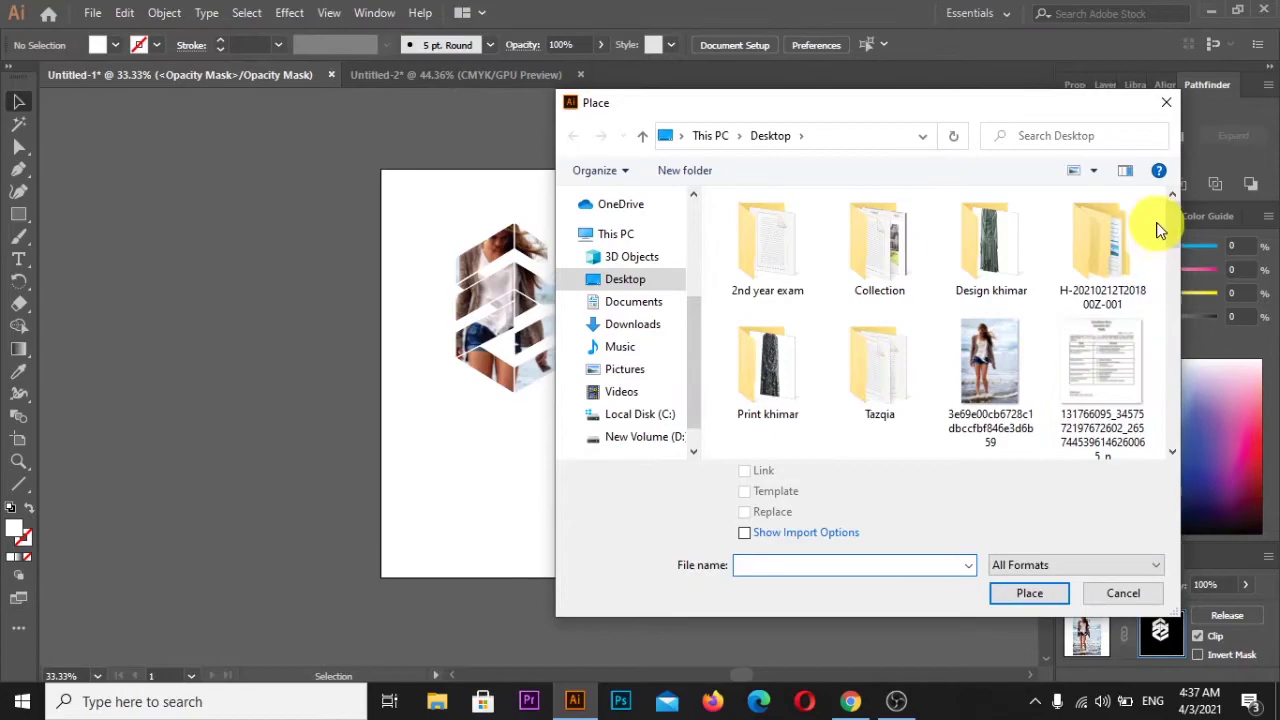
drag(1176, 268, 1172, 486)
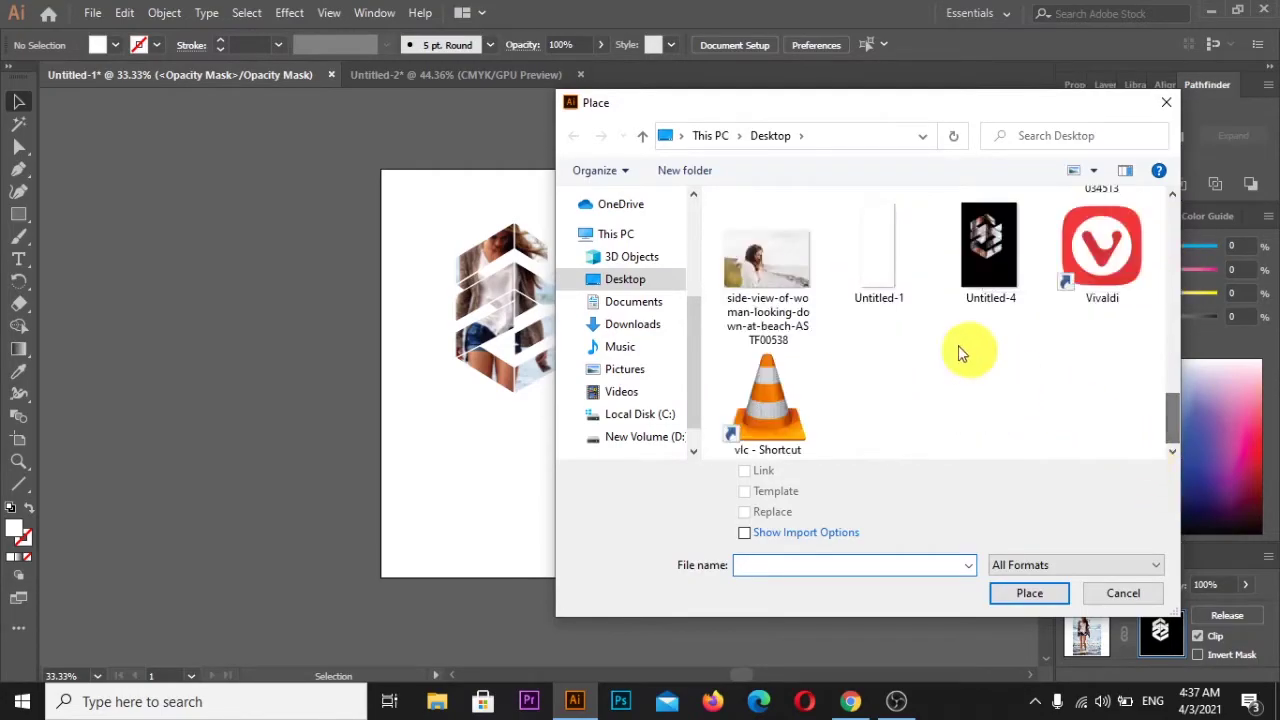
scroll(985, 418, up, 1)
scroll(985, 420, up, 1)
scroll(985, 420, up, 1)
scroll(985, 420, up, 2)
scroll(985, 418, up, 2)
scroll(985, 414, up, 1)
scroll(988, 418, down, 1)
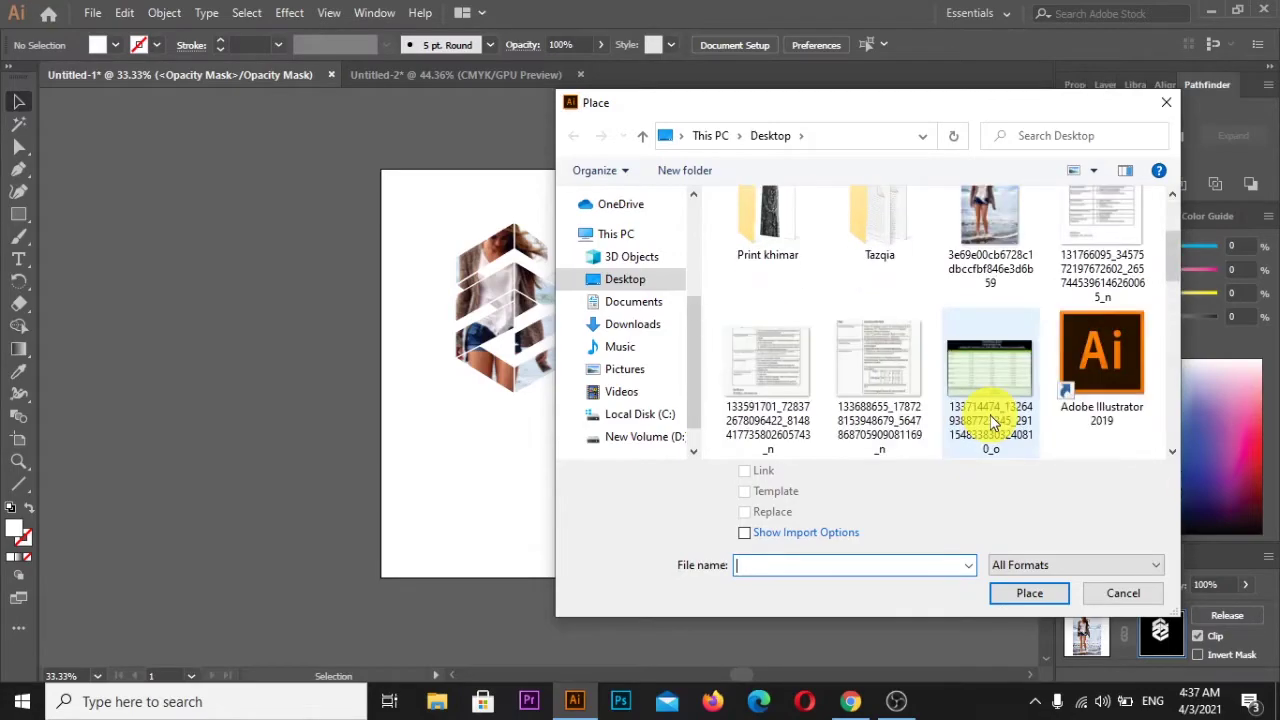
scroll(990, 422, down, 2)
scroll(990, 422, down, 4)
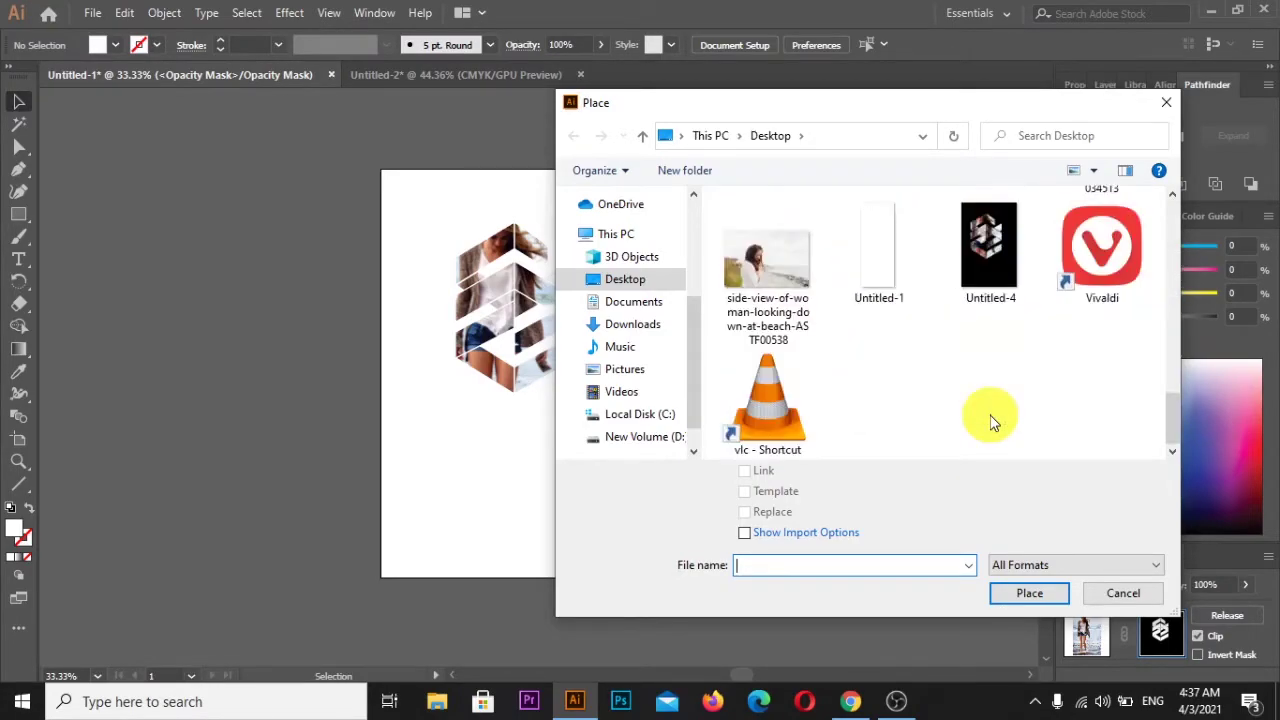
scroll(990, 422, up, 1)
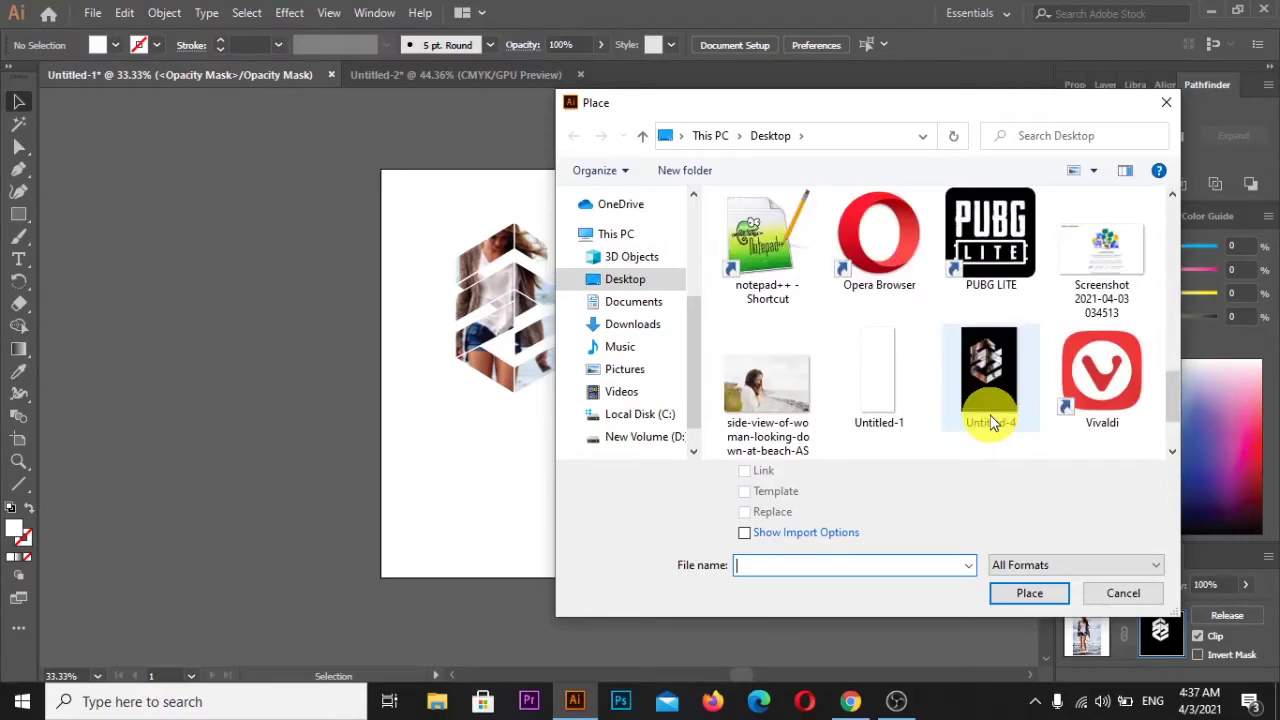
scroll(990, 422, up, 1)
scroll(990, 420, down, 1)
click(990, 410)
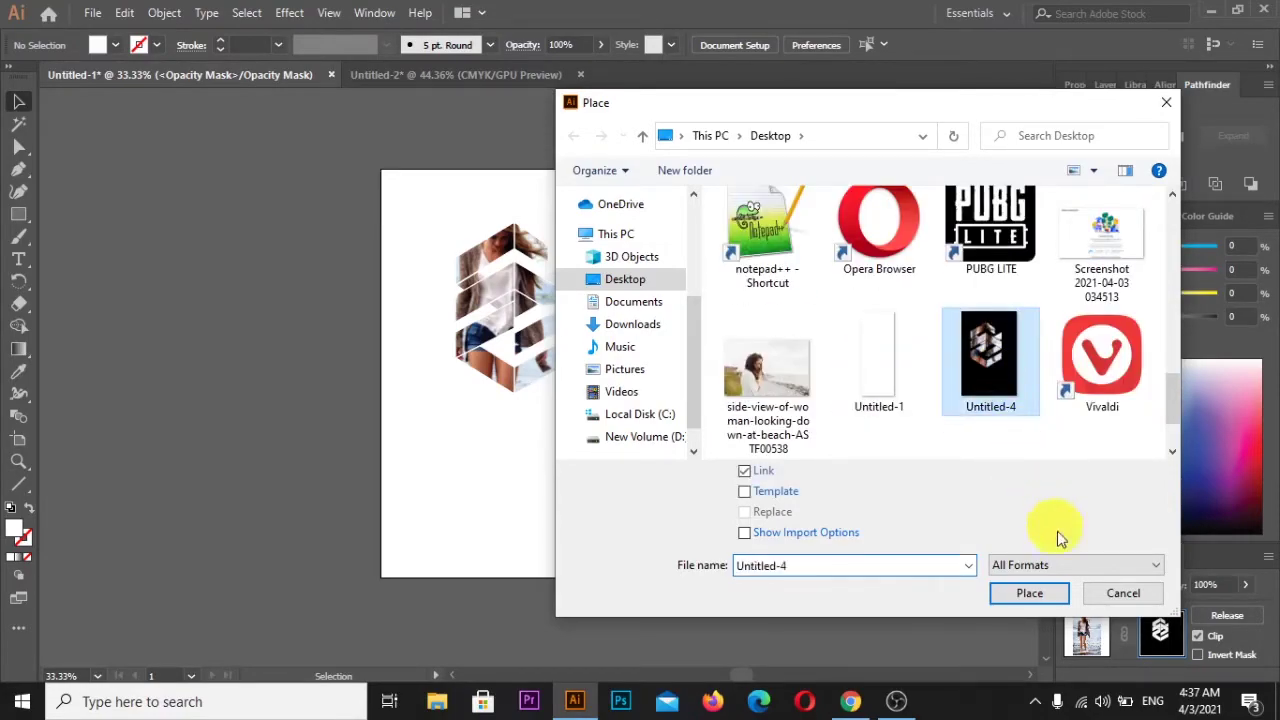
click(1029, 593)
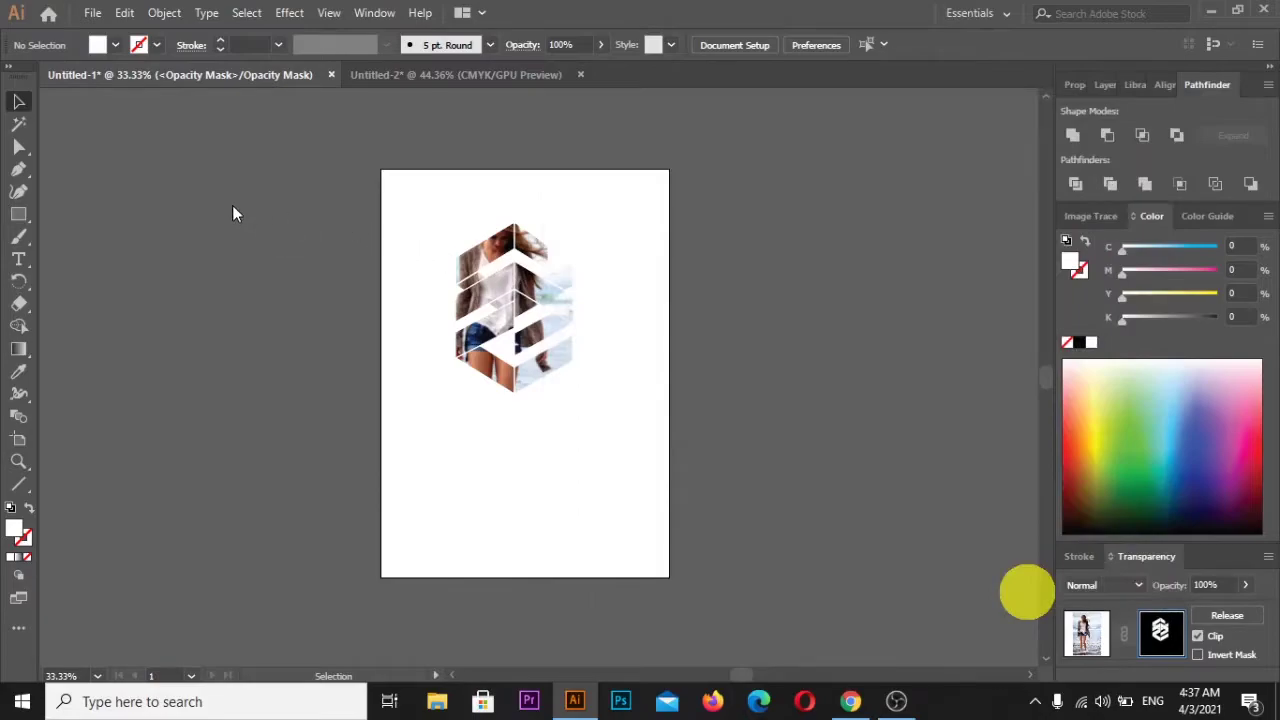
click(386, 440)
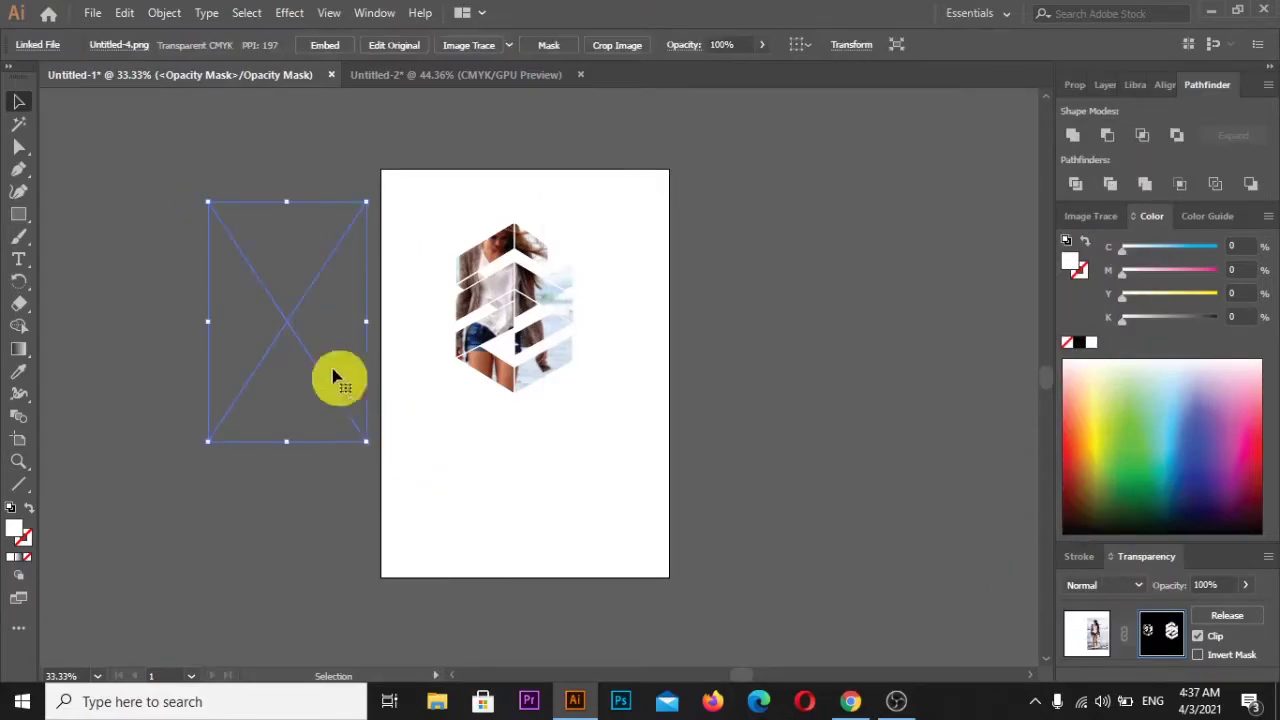
mouse_move(298, 330)
mouse_down()
mouse_move(643, 440)
mouse_move(562, 398)
mouse_move(586, 486)
mouse_move(614, 509)
mouse_move(619, 491)
mouse_move(651, 523)
mouse_move(623, 514)
mouse_move(649, 530)
mouse_up()
mouse_move(633, 468)
mouse_down()
mouse_move(609, 409)
mouse_move(609, 420)
mouse_move(666, 363)
mouse_move(783, 337)
mouse_move(300, 391)
mouse_move(407, 357)
mouse_move(457, 363)
mouse_move(243, 371)
mouse_move(238, 398)
mouse_move(222, 315)
mouse_up()
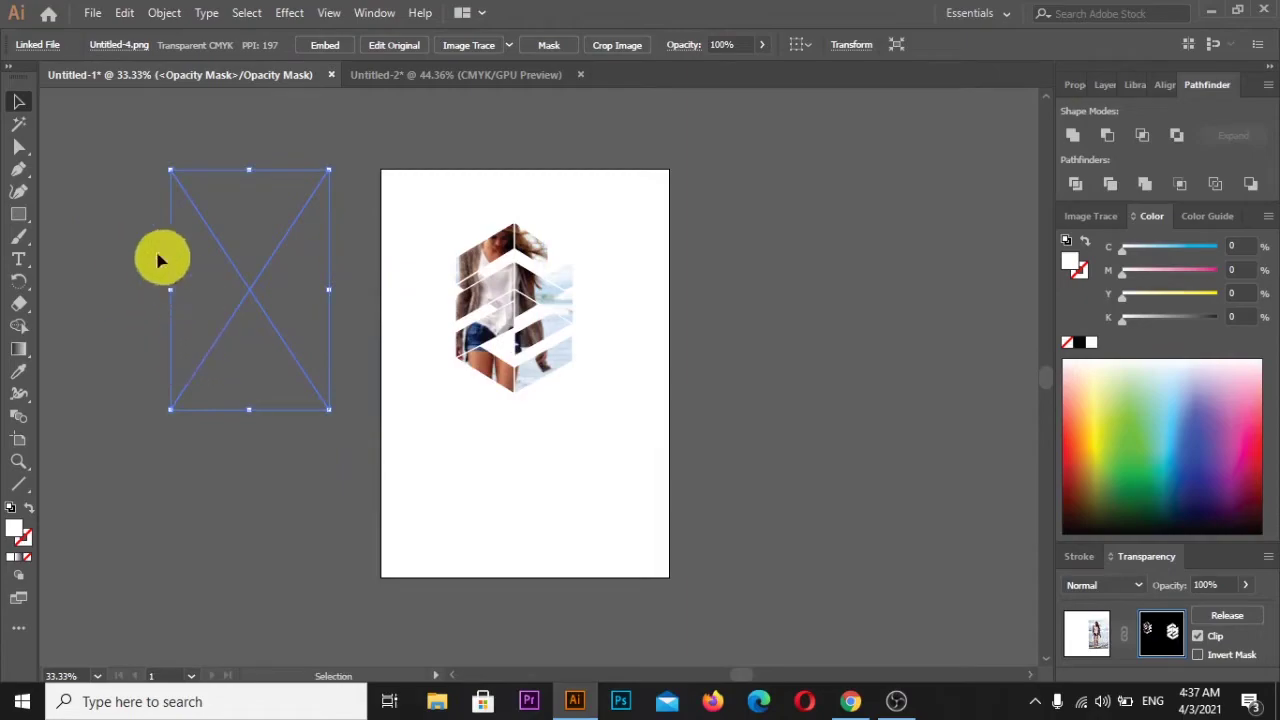
click(91, 166)
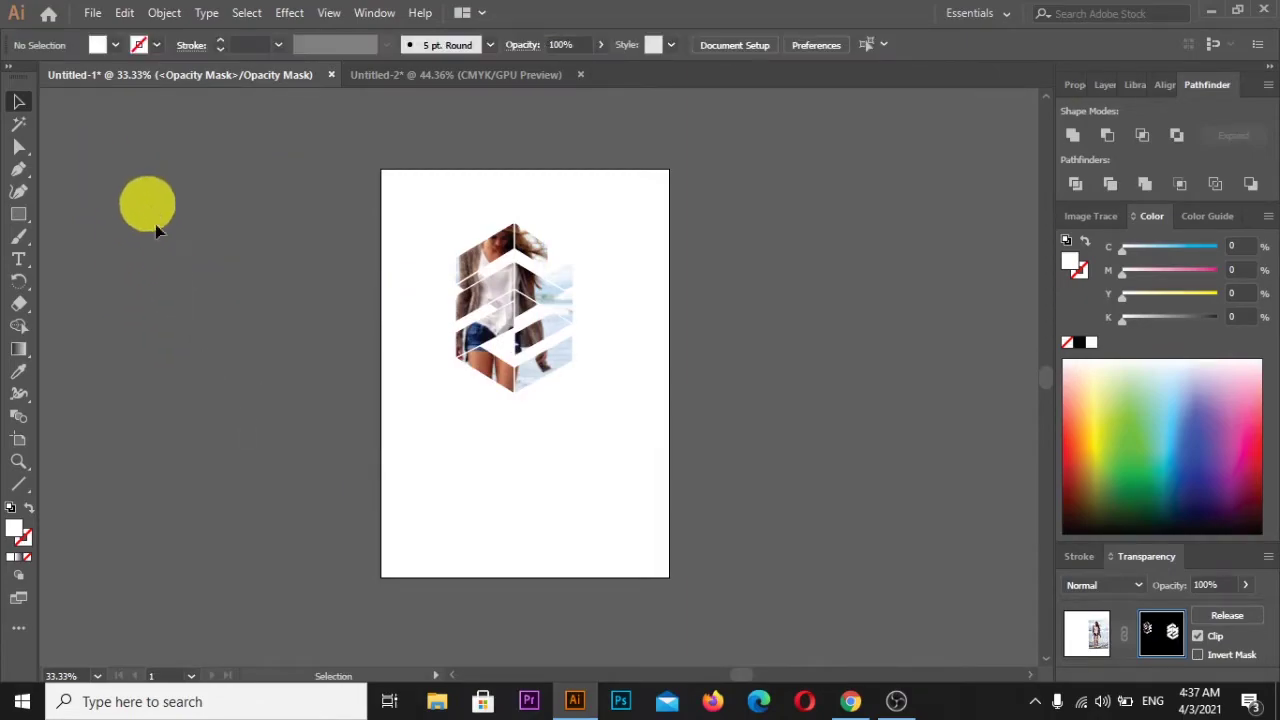
drag(155, 230, 320, 503)
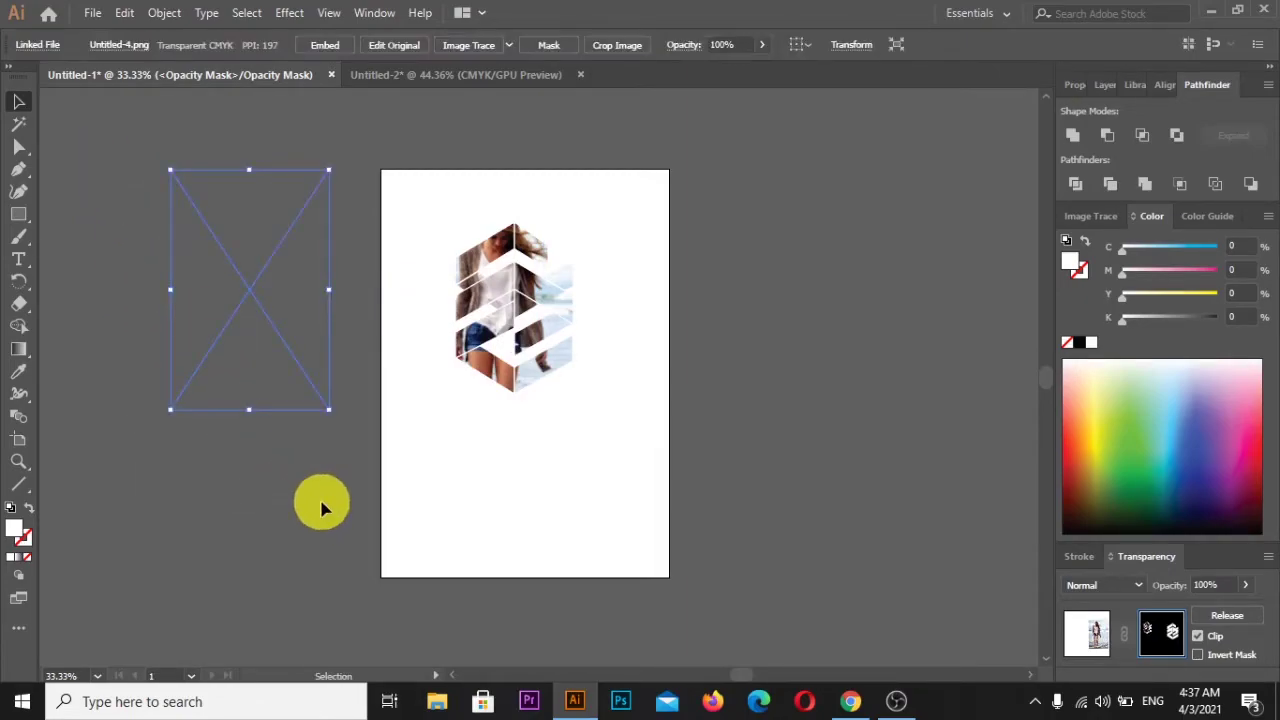
key(Delete)
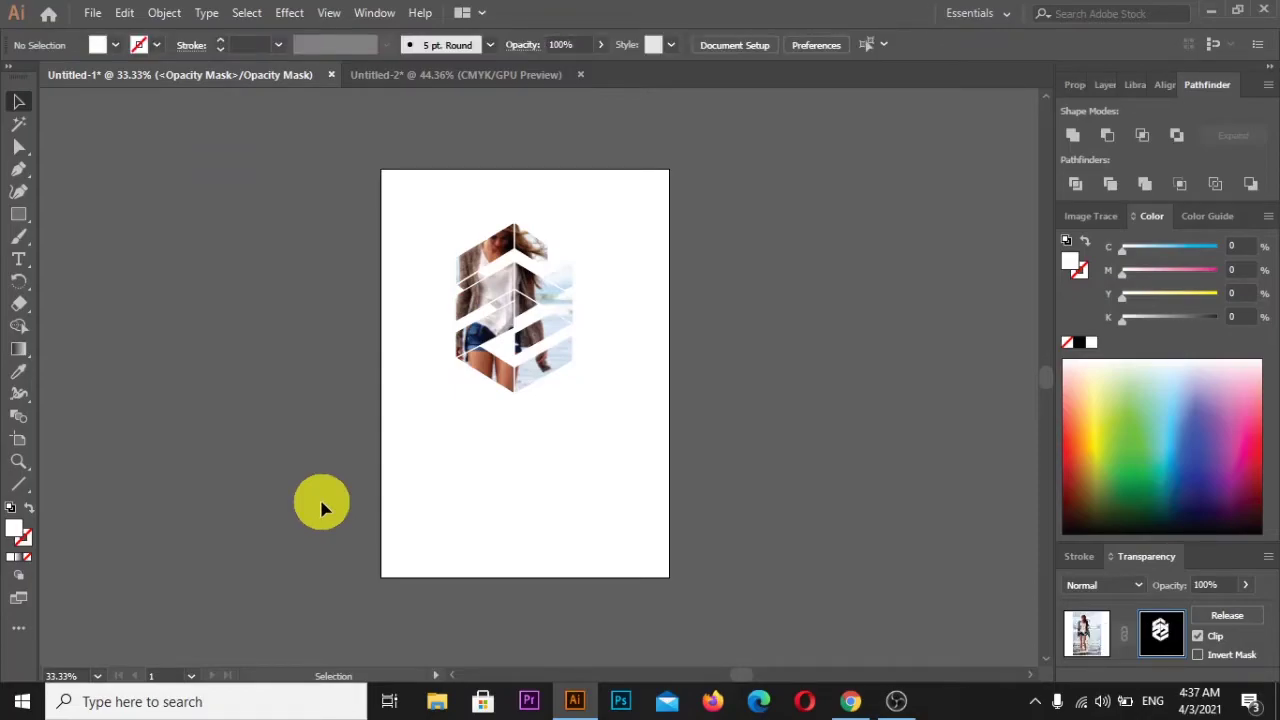
click(621, 702)
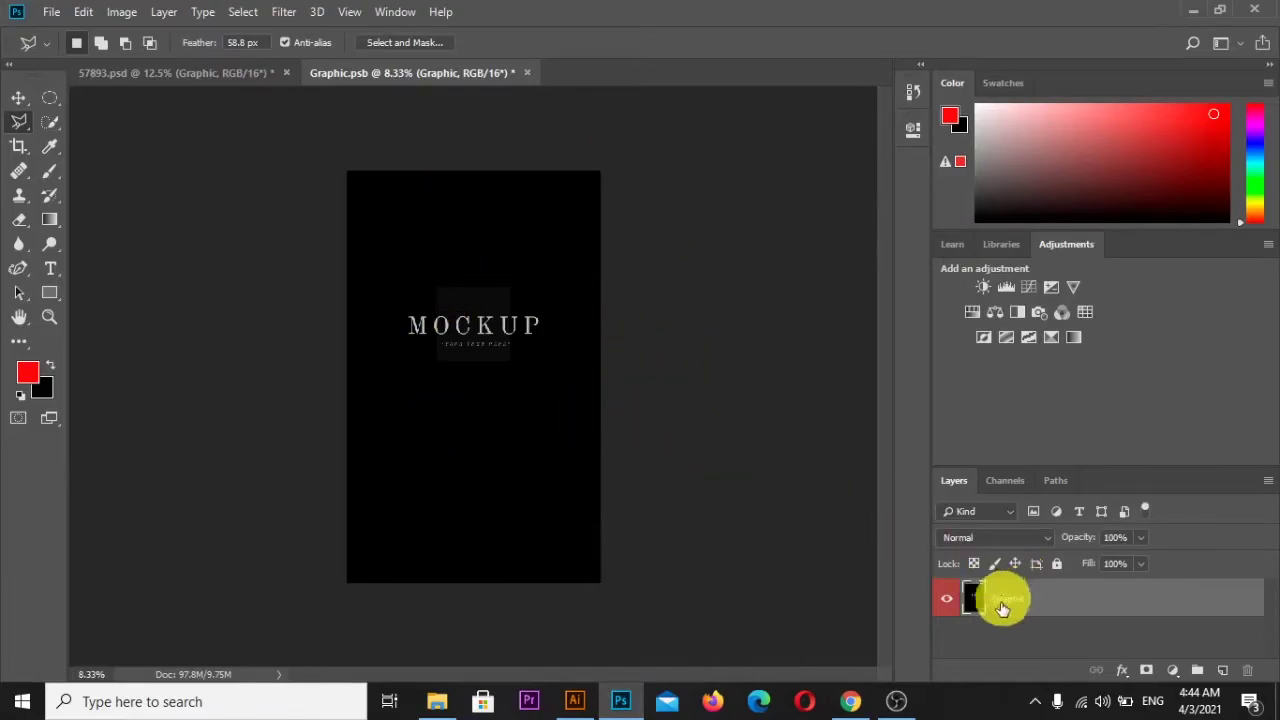
Step: Open Photoshop's File menu from the Graphic.psb document
click(51, 11)
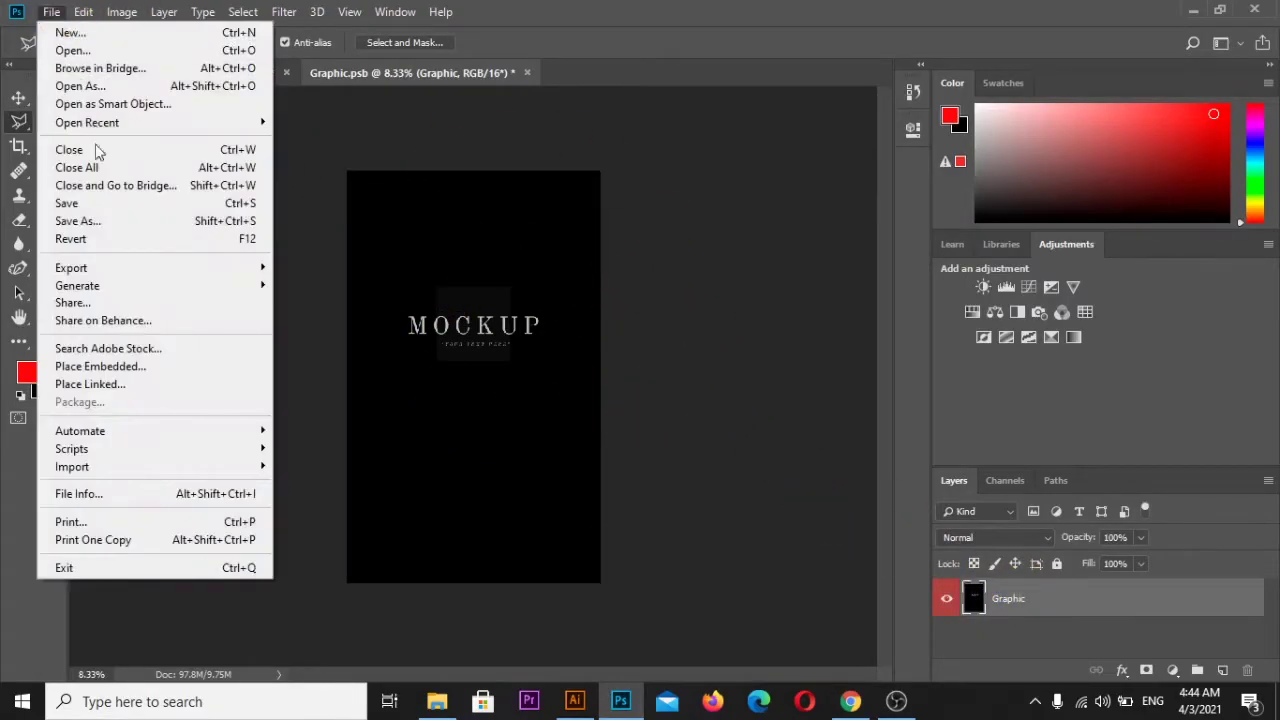
Step: Place the exported Untitled-4 logo image as an embedded layer in Graphic.psb
click(135, 366)
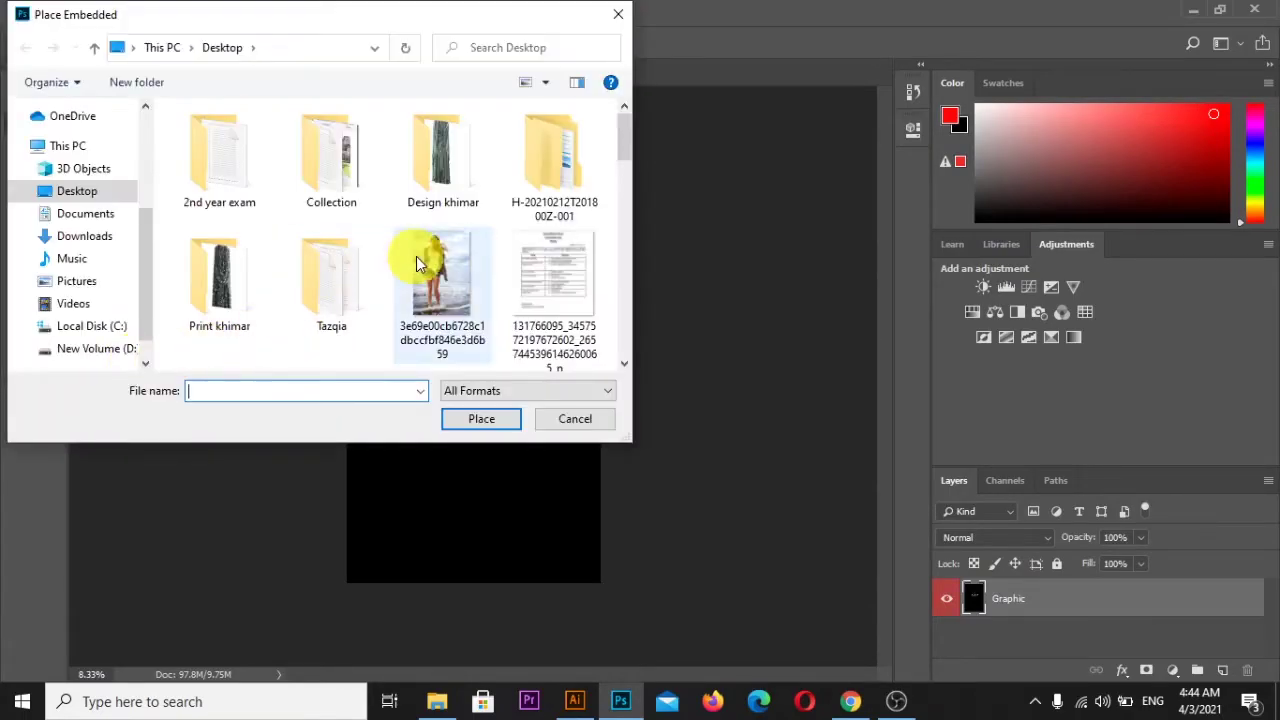
scroll(417, 262, down, 3)
scroll(417, 262, down, 3)
scroll(417, 262, down, 2)
scroll(430, 255, up, 3)
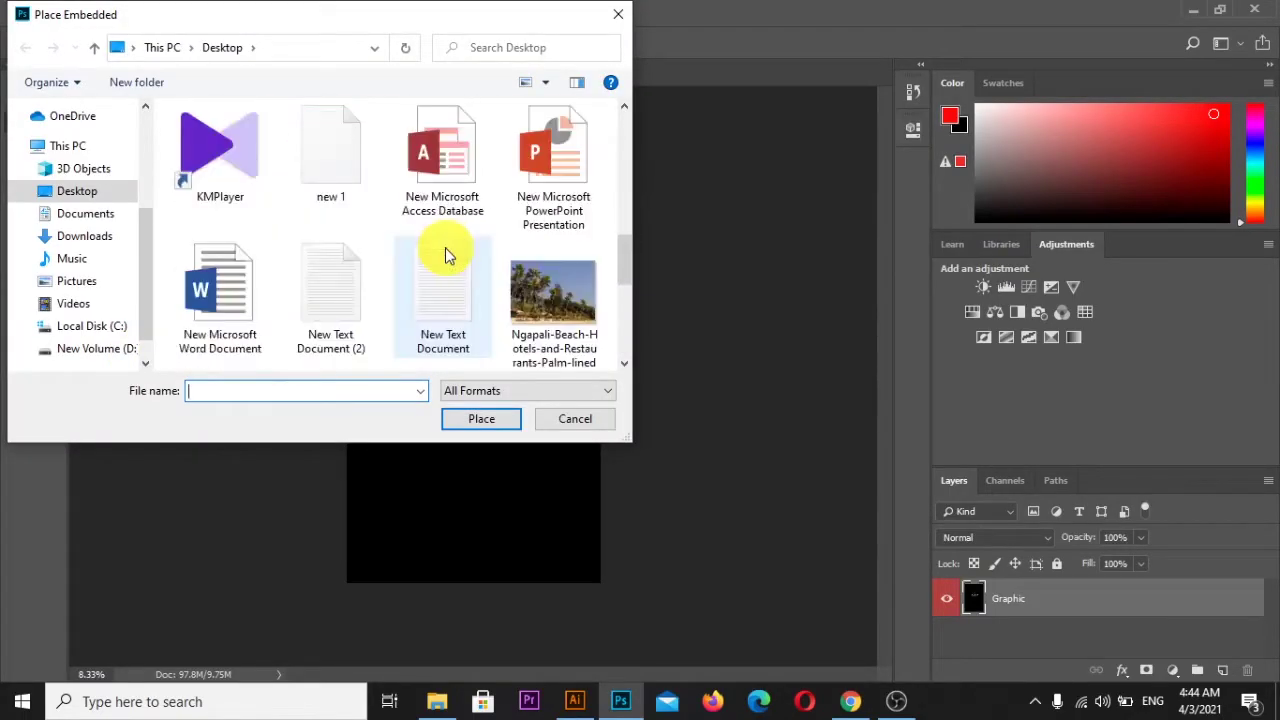
scroll(442, 270, down, 2)
click(442, 271)
click(481, 419)
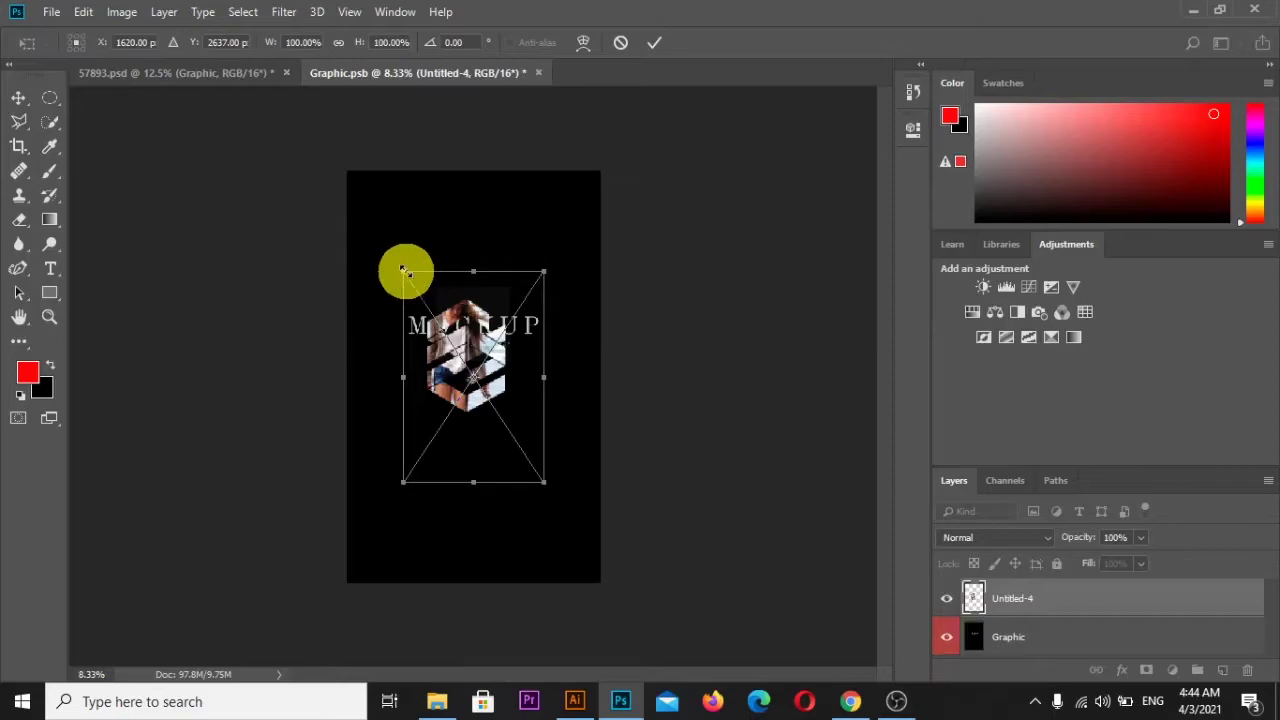
Step: Scale the logo to about 170%, nudge it up-left, and commit the transform
drag(397, 272, 372, 230)
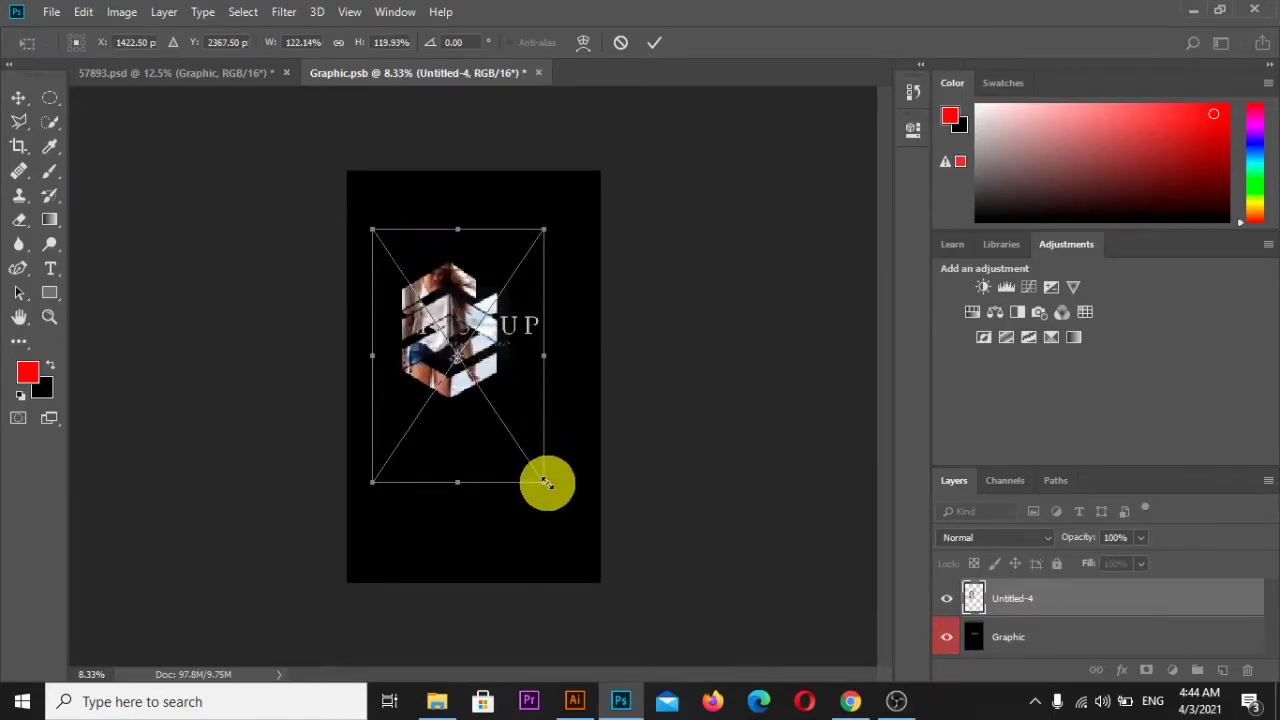
mouse_move(544, 481)
mouse_down()
mouse_move(595, 533)
mouse_move(604, 568)
mouse_up()
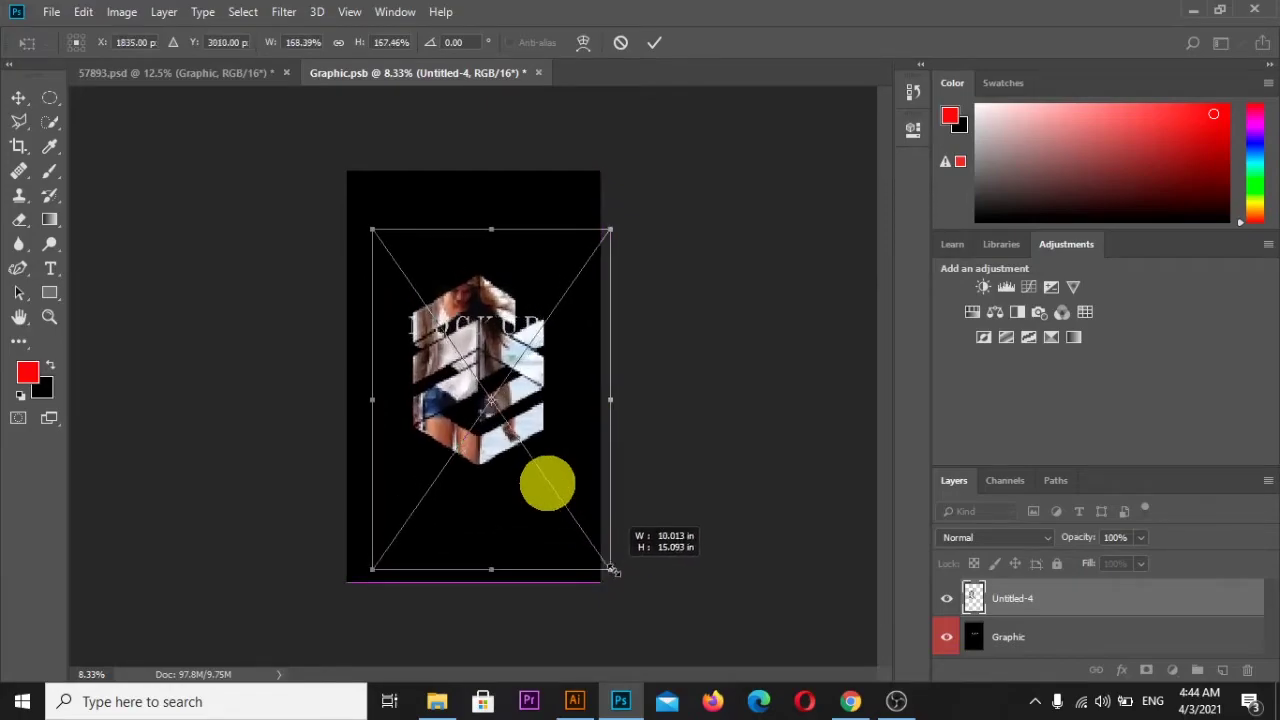
drag(604, 568, 614, 587)
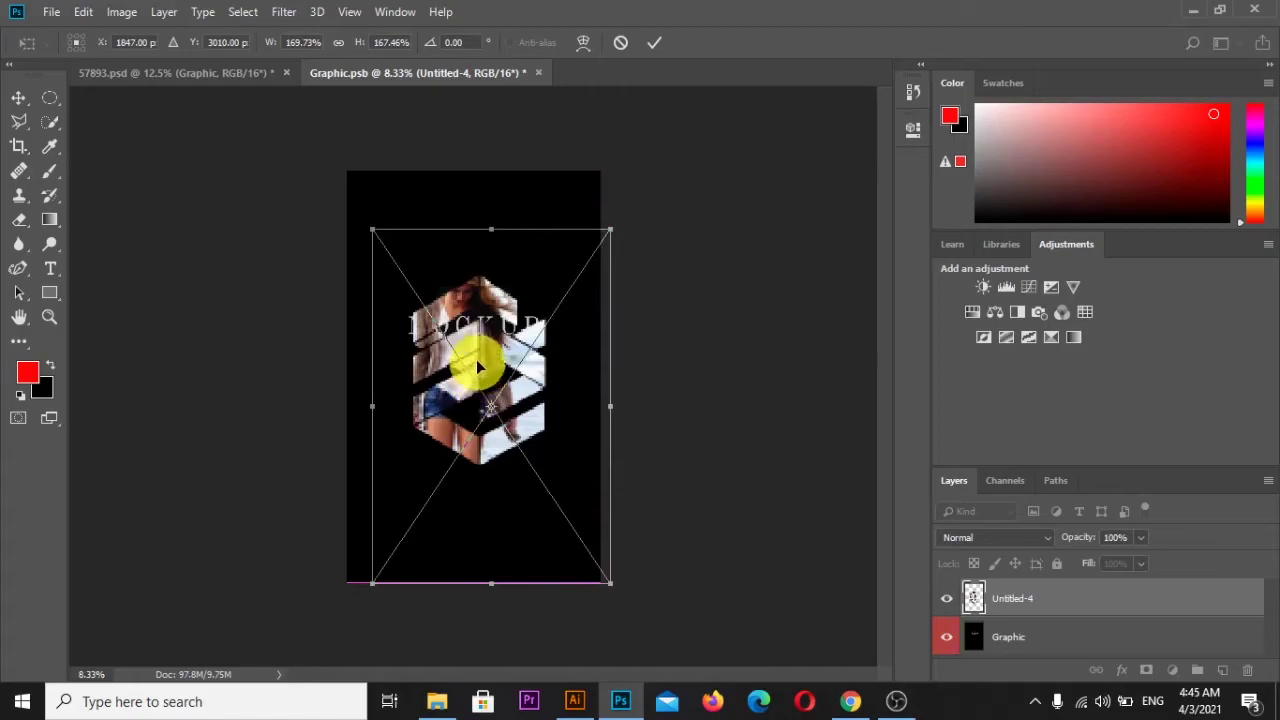
drag(477, 345, 467, 324)
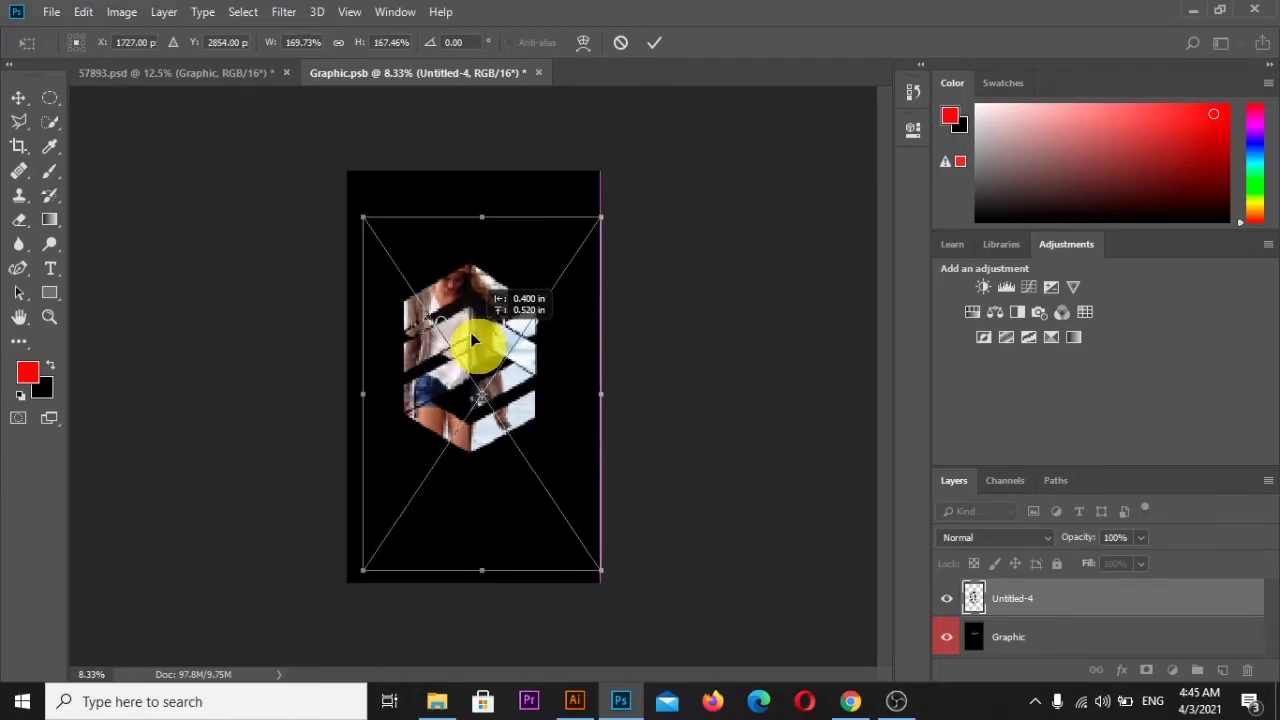
click(650, 45)
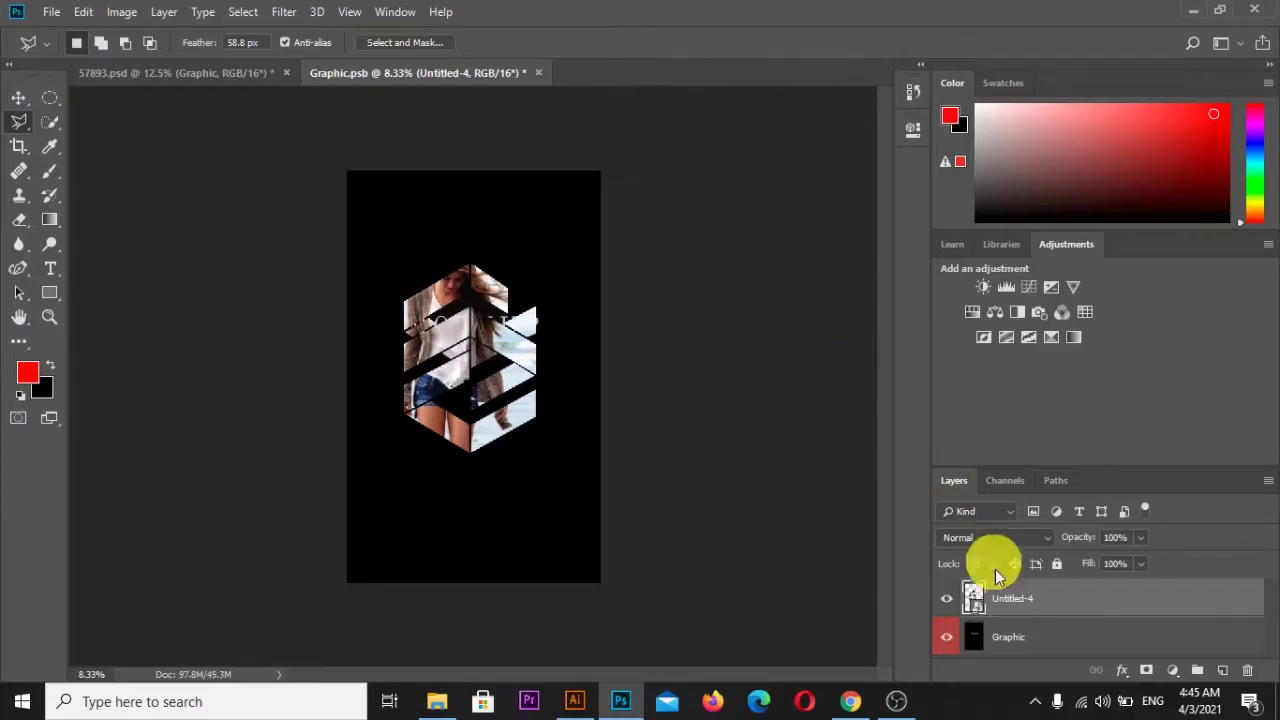
Step: Hide the black Graphic layer, save Graphic.psb, and switch to the 57893.psd mockup
click(945, 638)
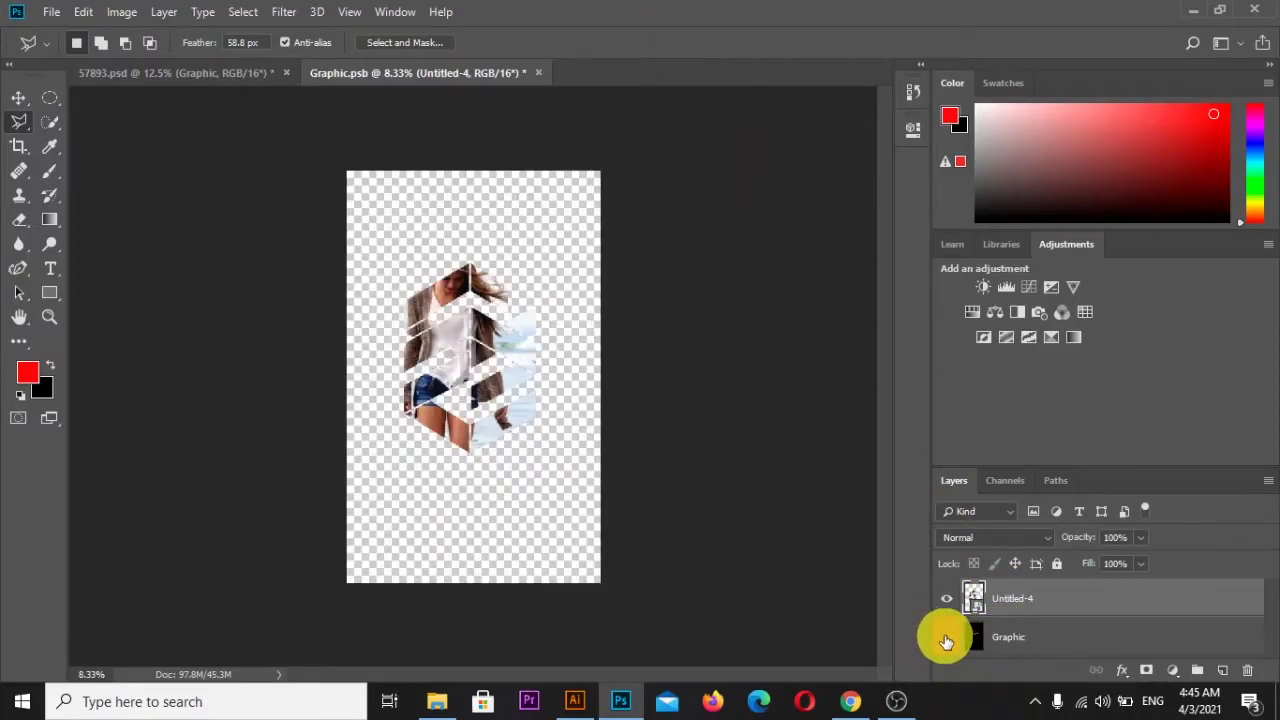
key(ctrl+s)
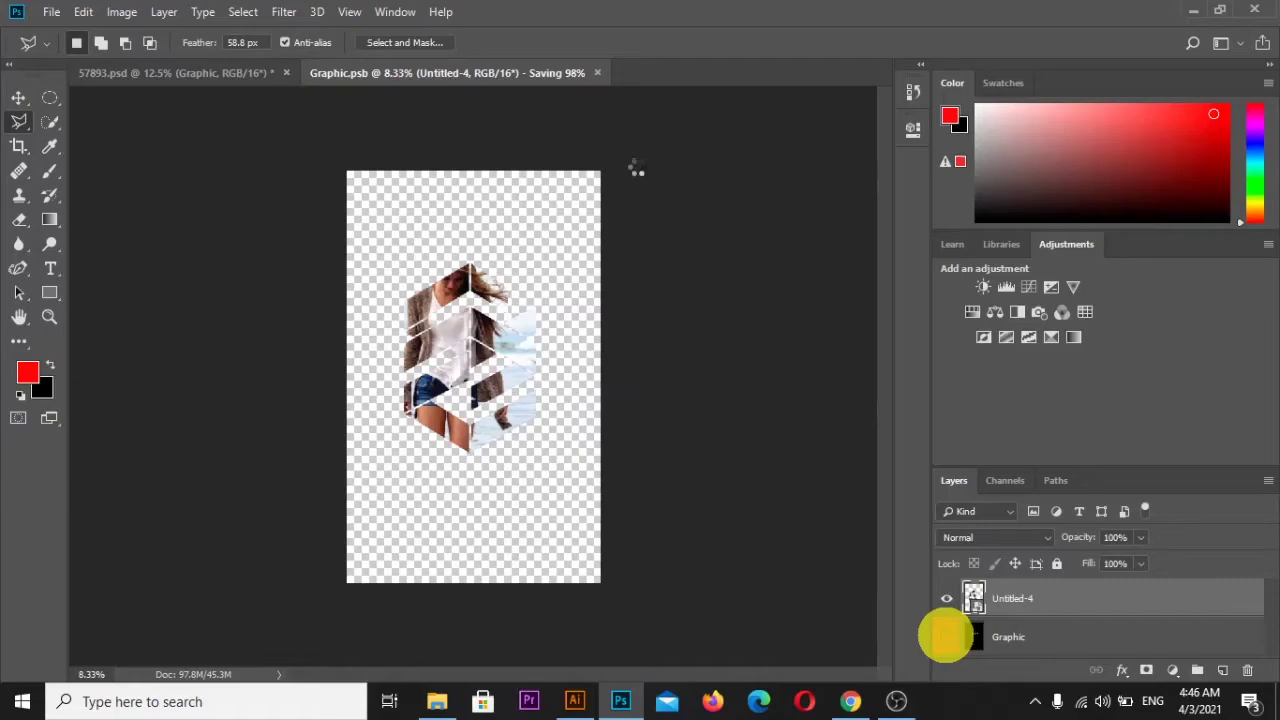
click(636, 170)
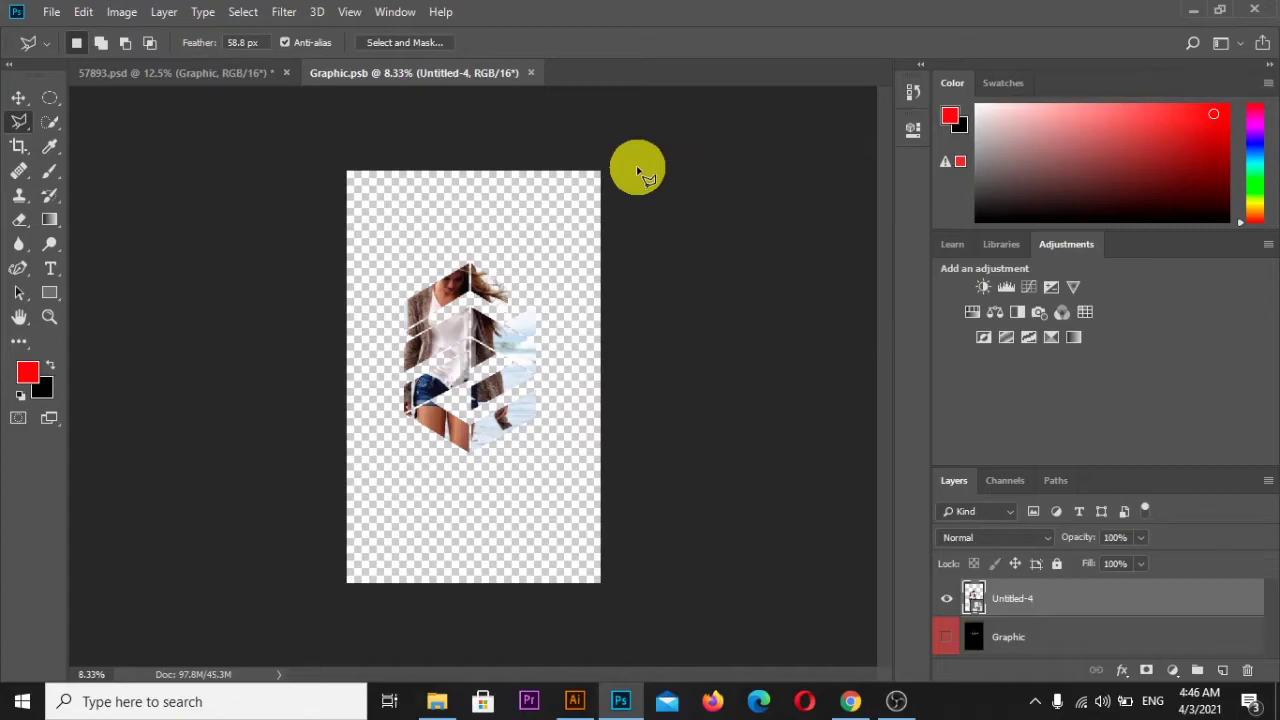
click(205, 72)
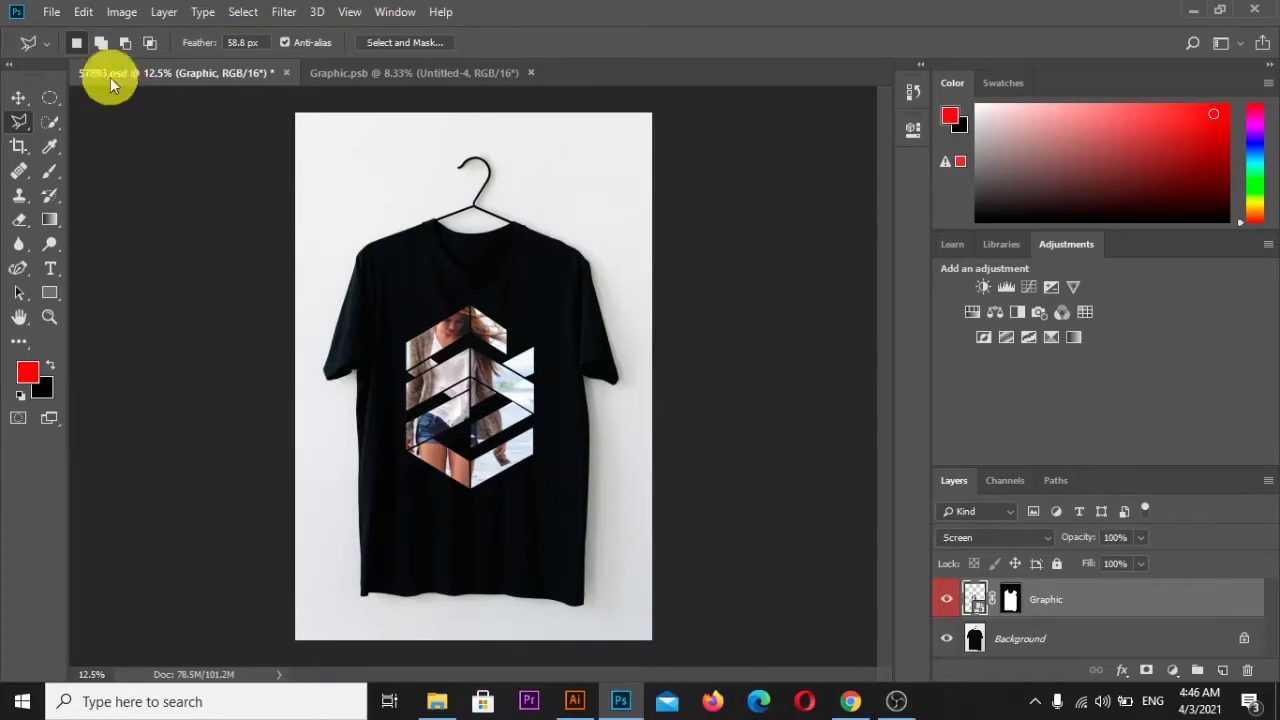
Step: Open the Export As dialog for 57893.psd using Alt+Shift+Ctrl+W
click(51, 12)
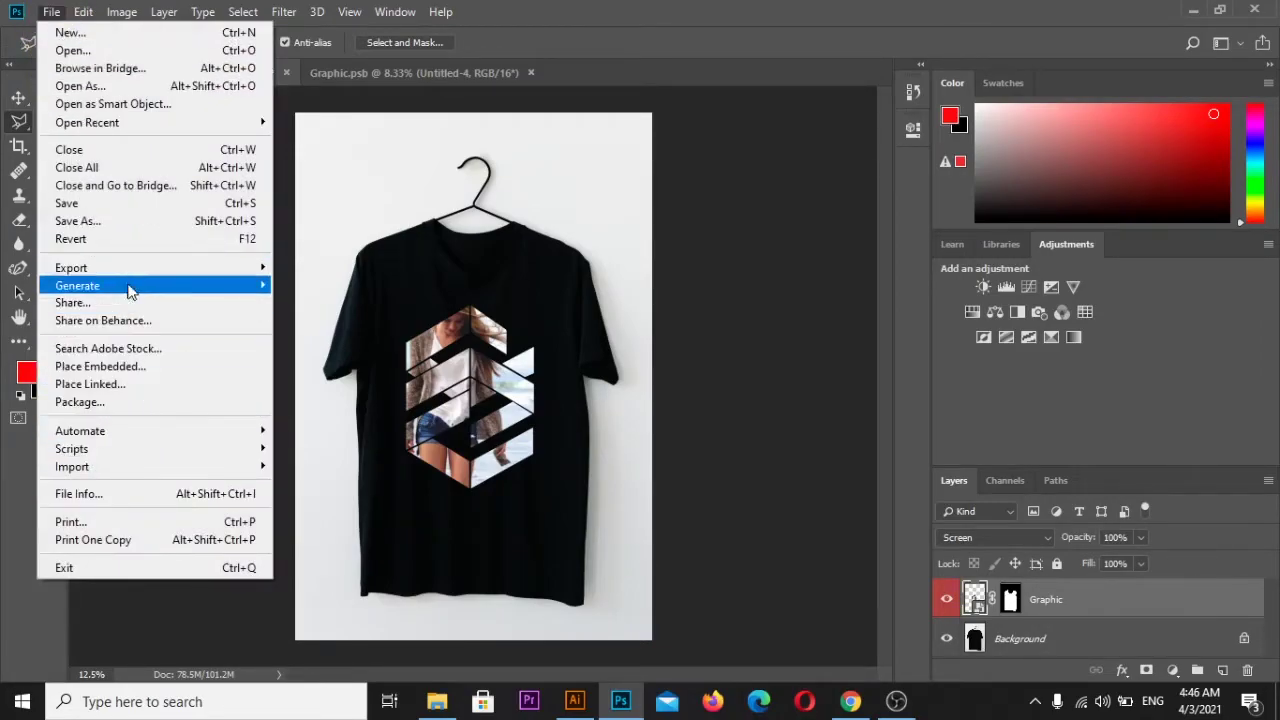
mouse_move(71, 268)
click(350, 285)
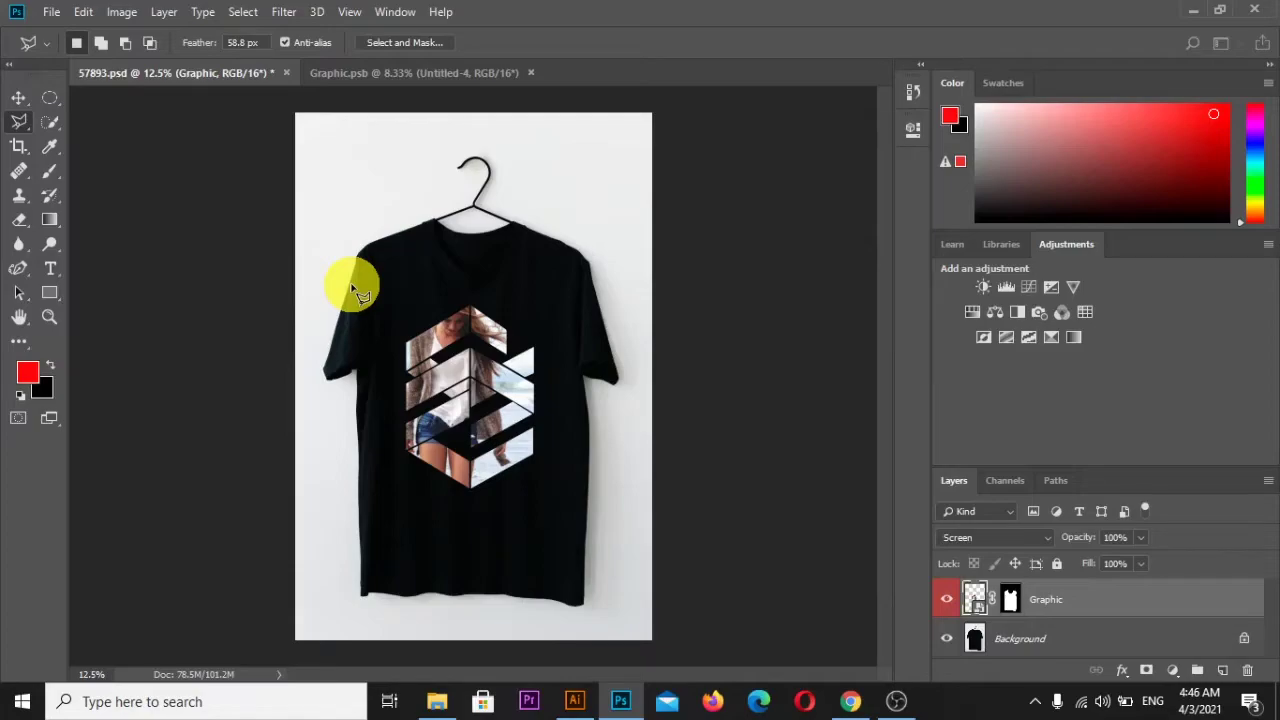
key(ctrl+alt+shift+w)
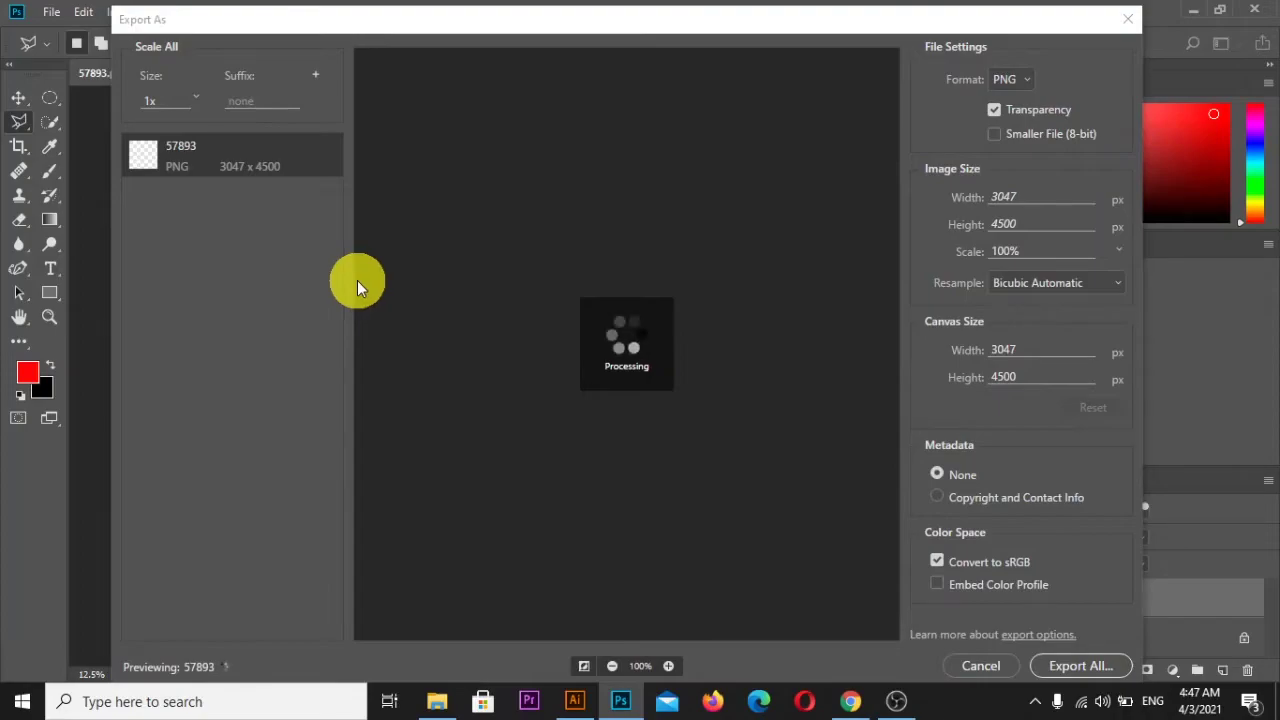
Step: Choose JPG at 100% quality and save the mockup to the Desktop as 57893d
click(1015, 80)
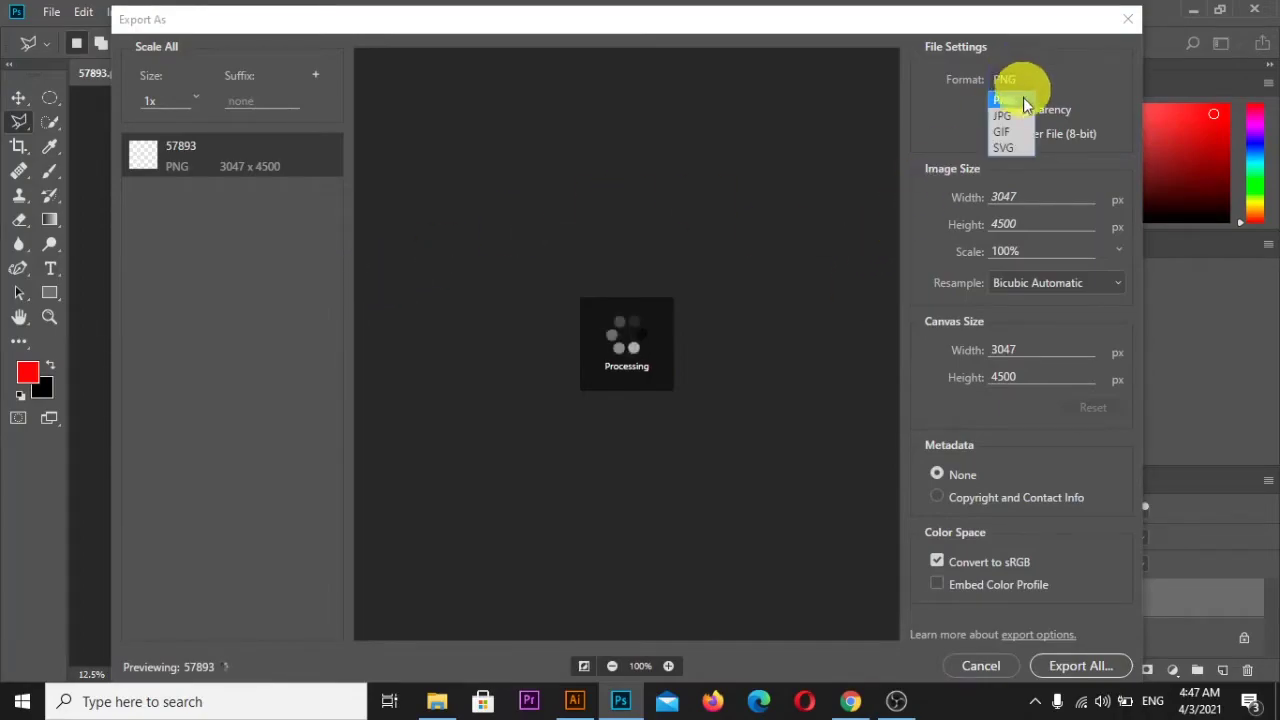
click(1012, 122)
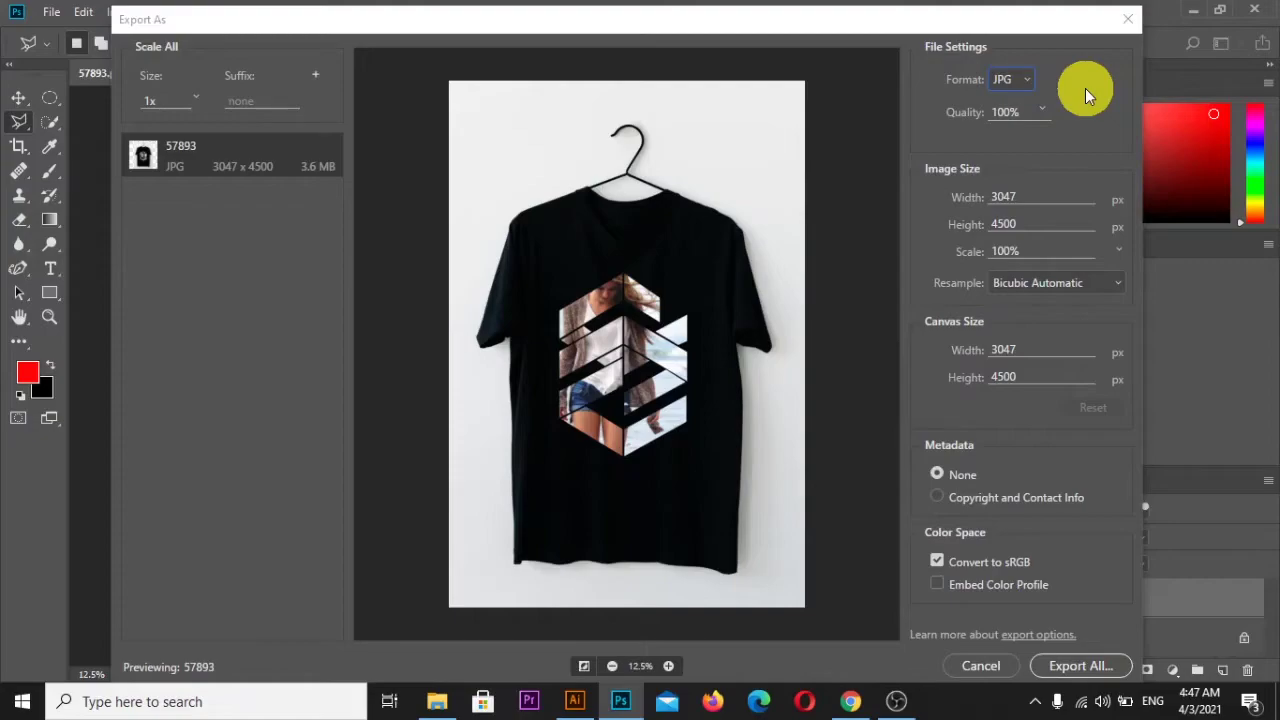
click(1071, 672)
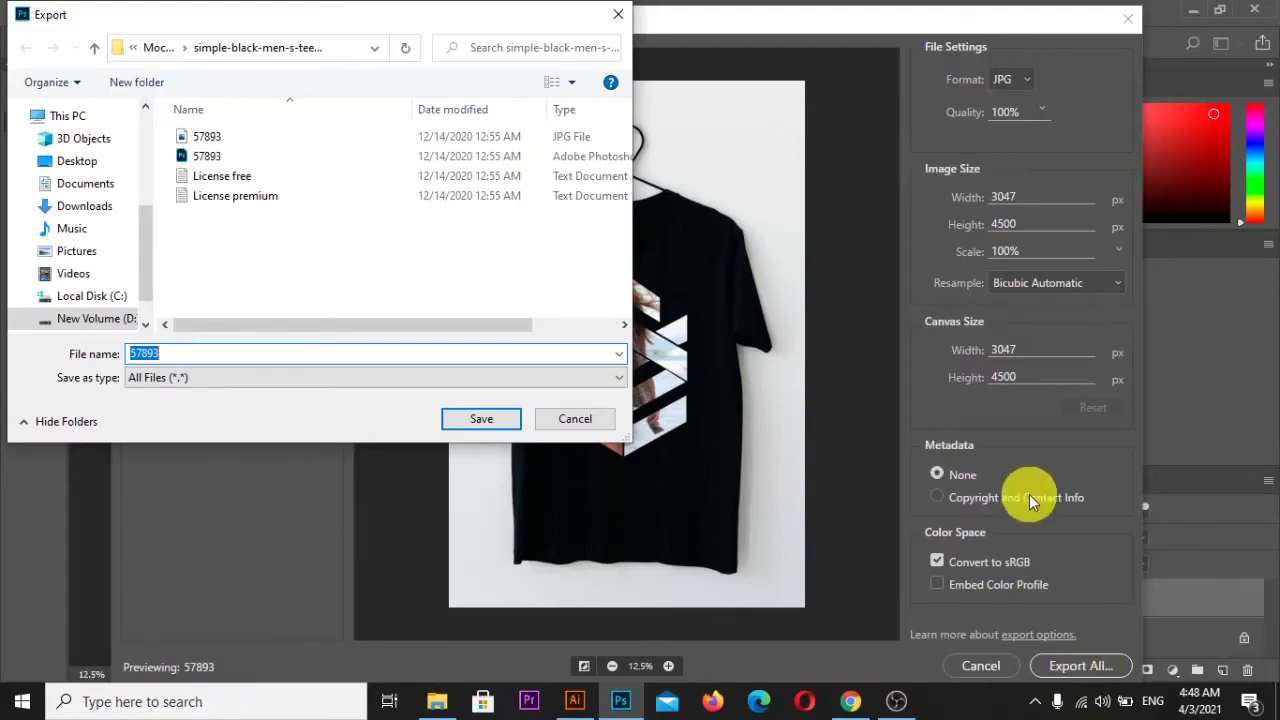
mouse_move(85, 200)
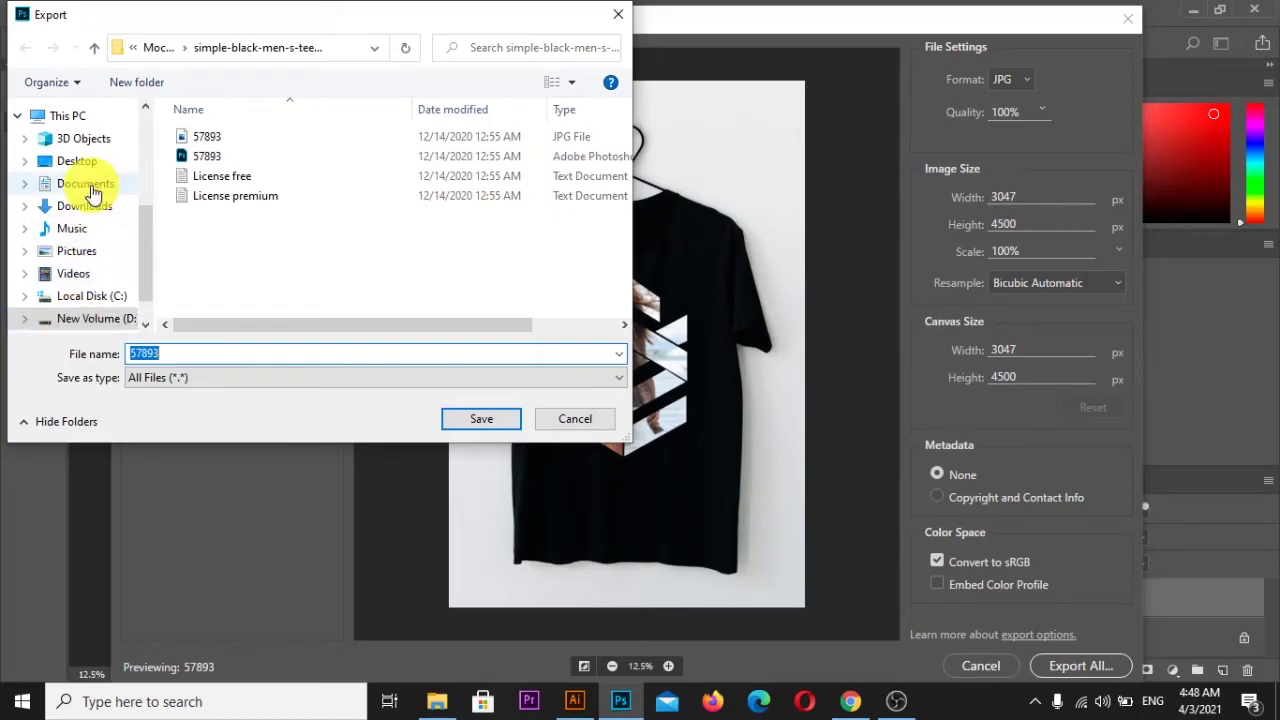
scroll(92, 190, up, 2)
scroll(92, 190, up, 1)
click(80, 280)
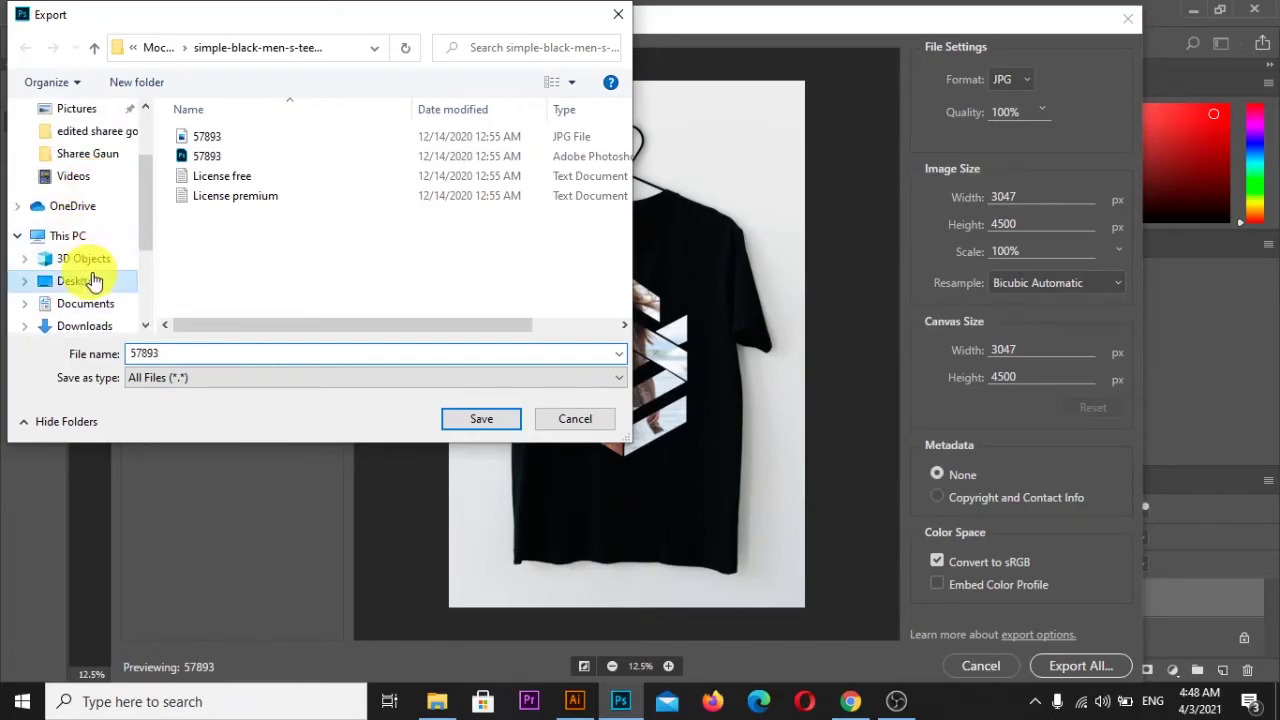
click(335, 352)
text(d)
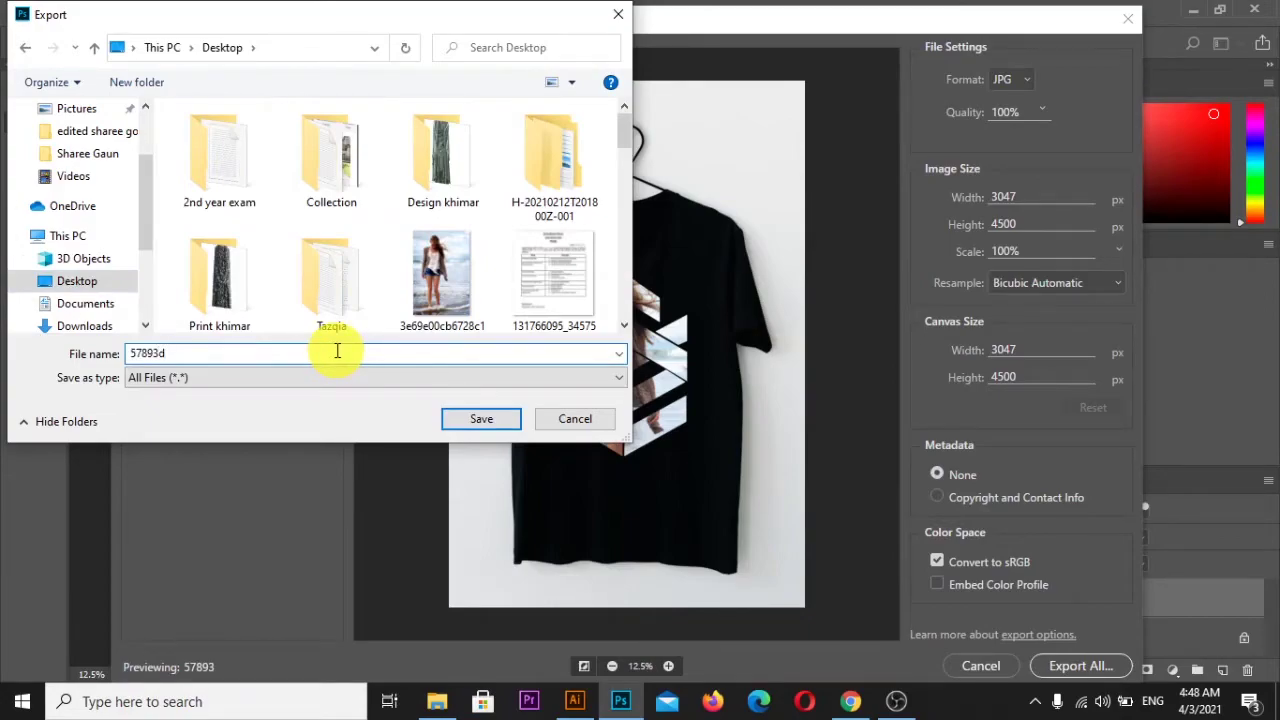
click(486, 421)
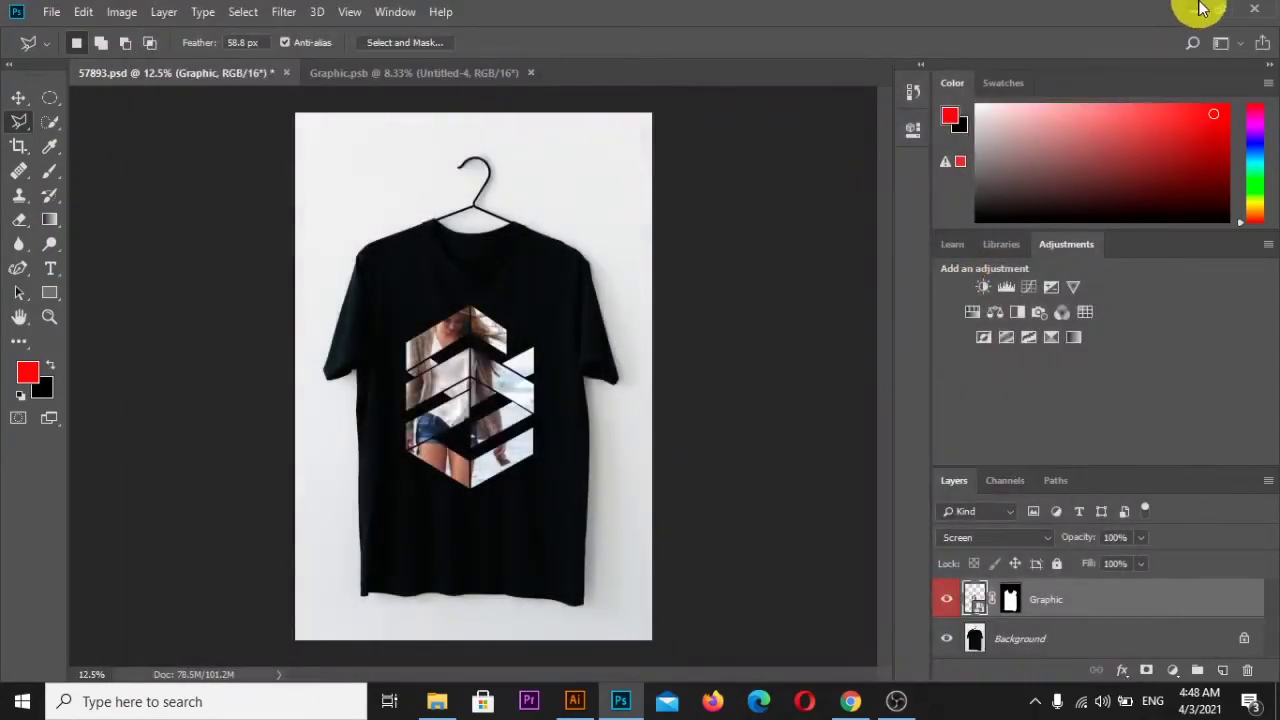
Step: Open 57893d.jpg from the desktop in Photos and zoom in to inspect the logo
click(1193, 10)
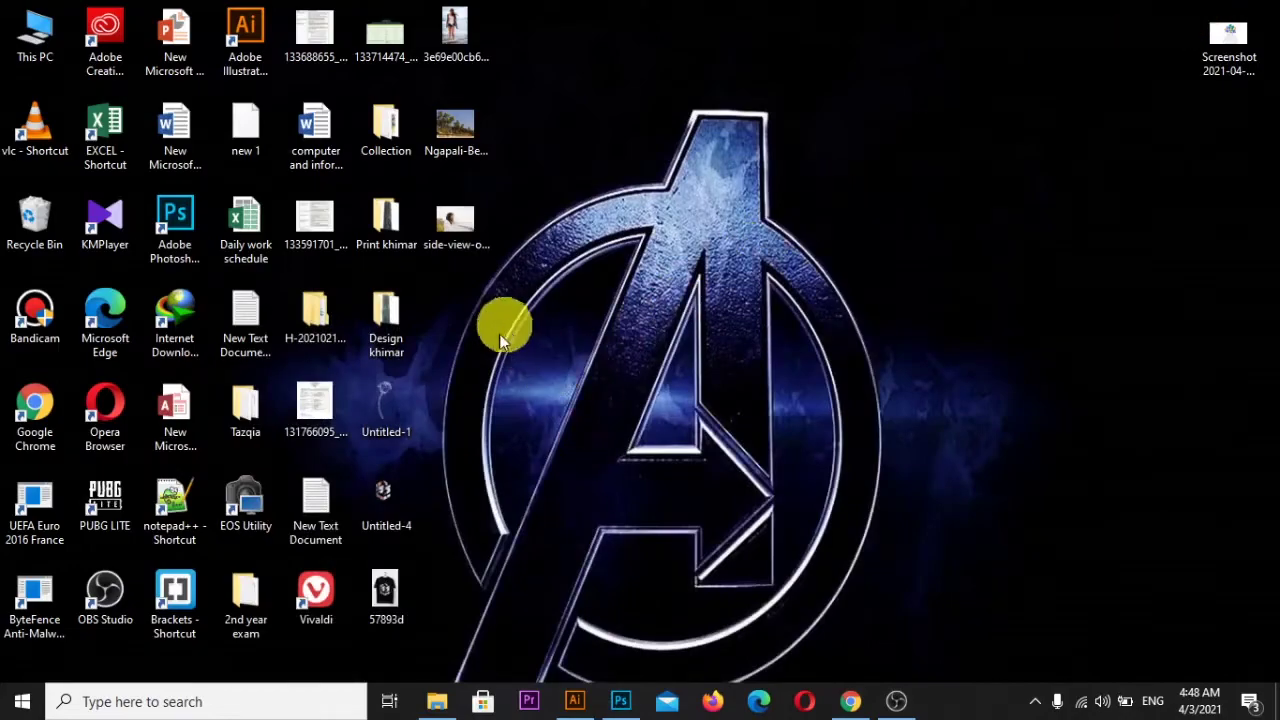
click(399, 582)
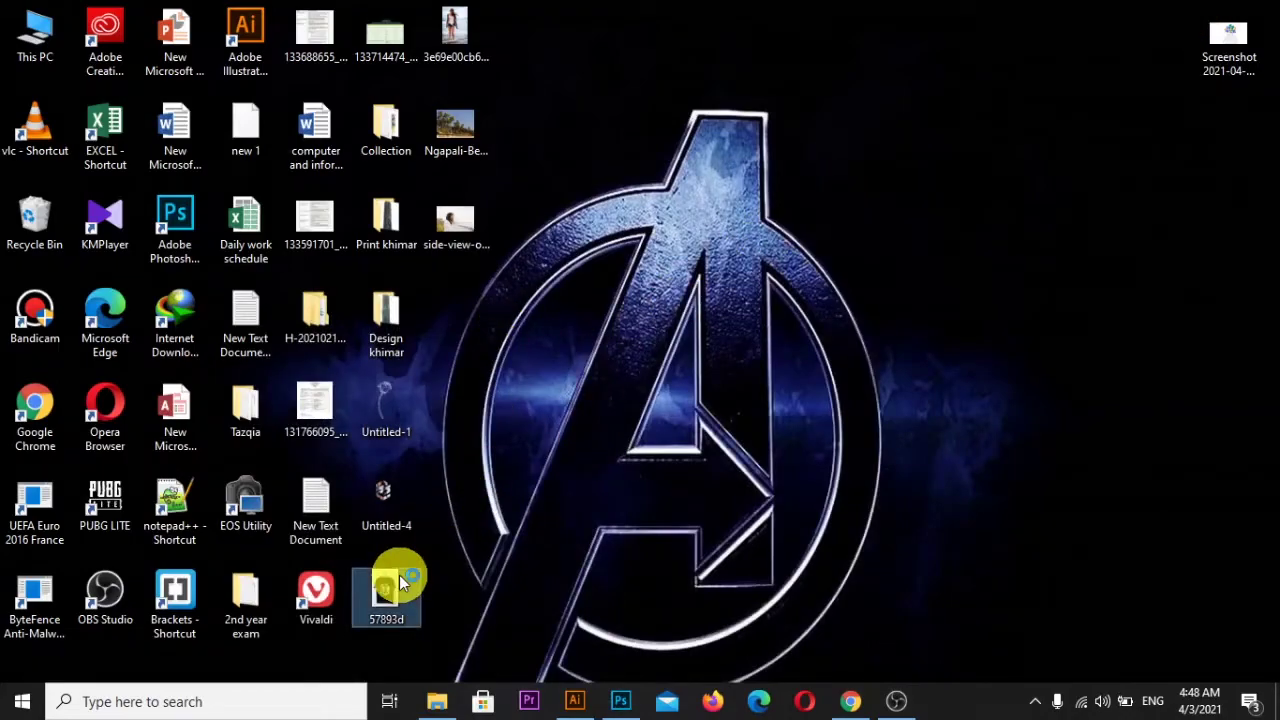
mouse_move(386, 597)
double_click(399, 582)
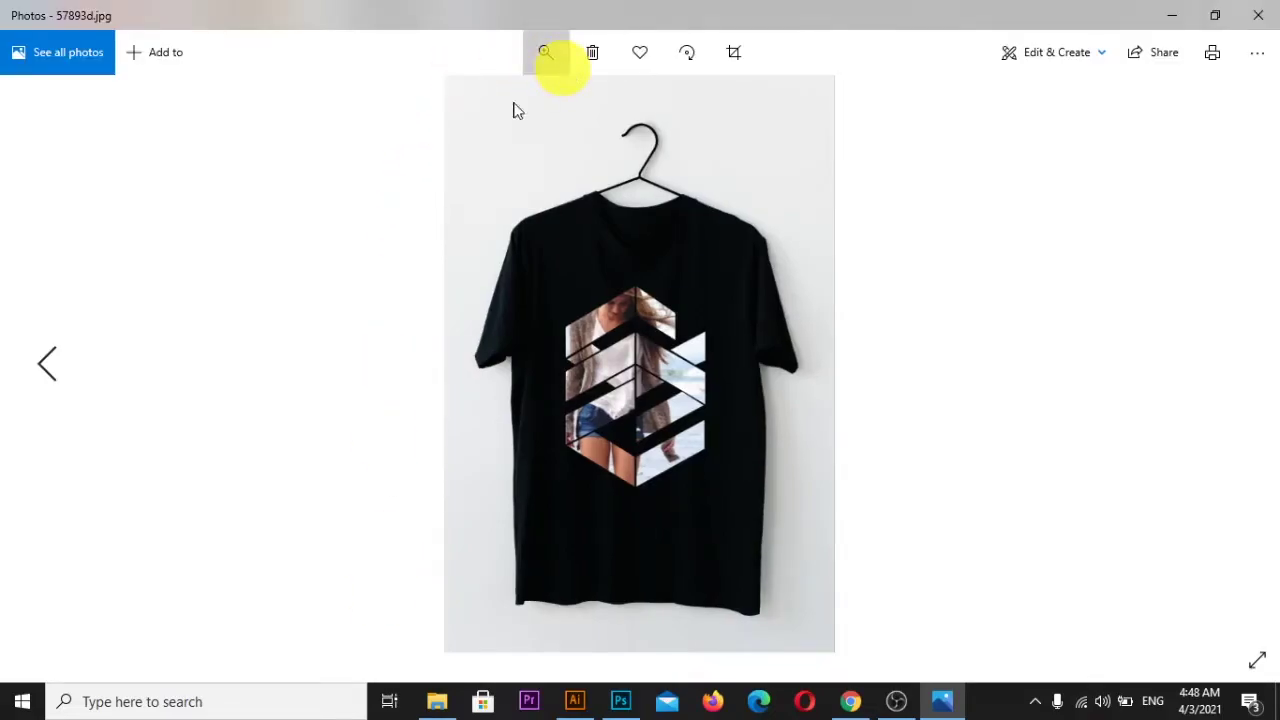
drag(462, 102, 473, 101)
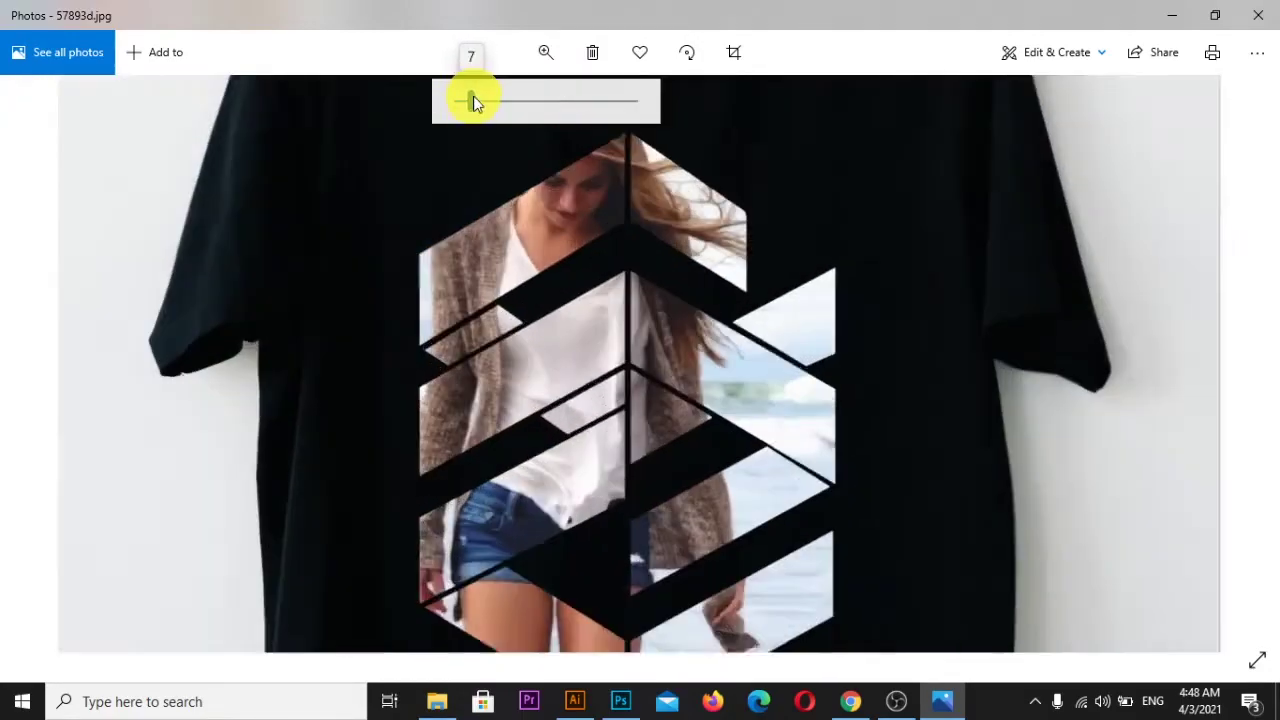
scroll(577, 203, down, 1)
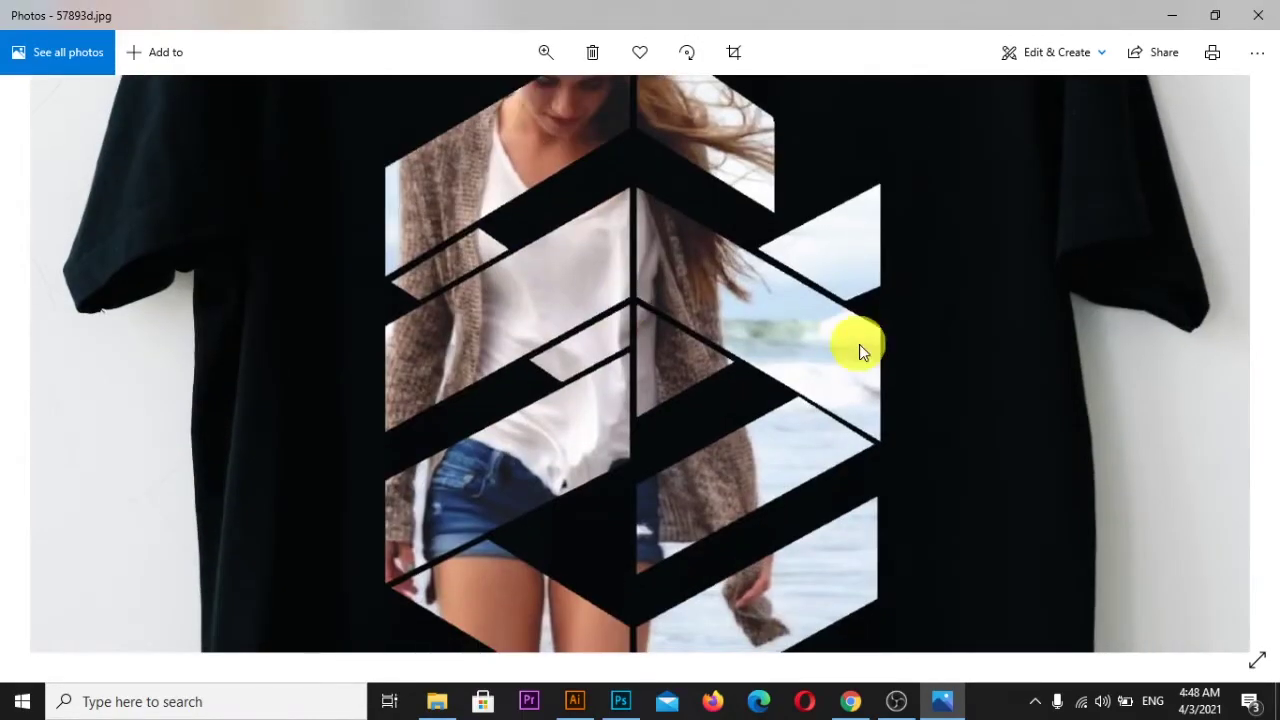
drag(866, 372, 829, 543)
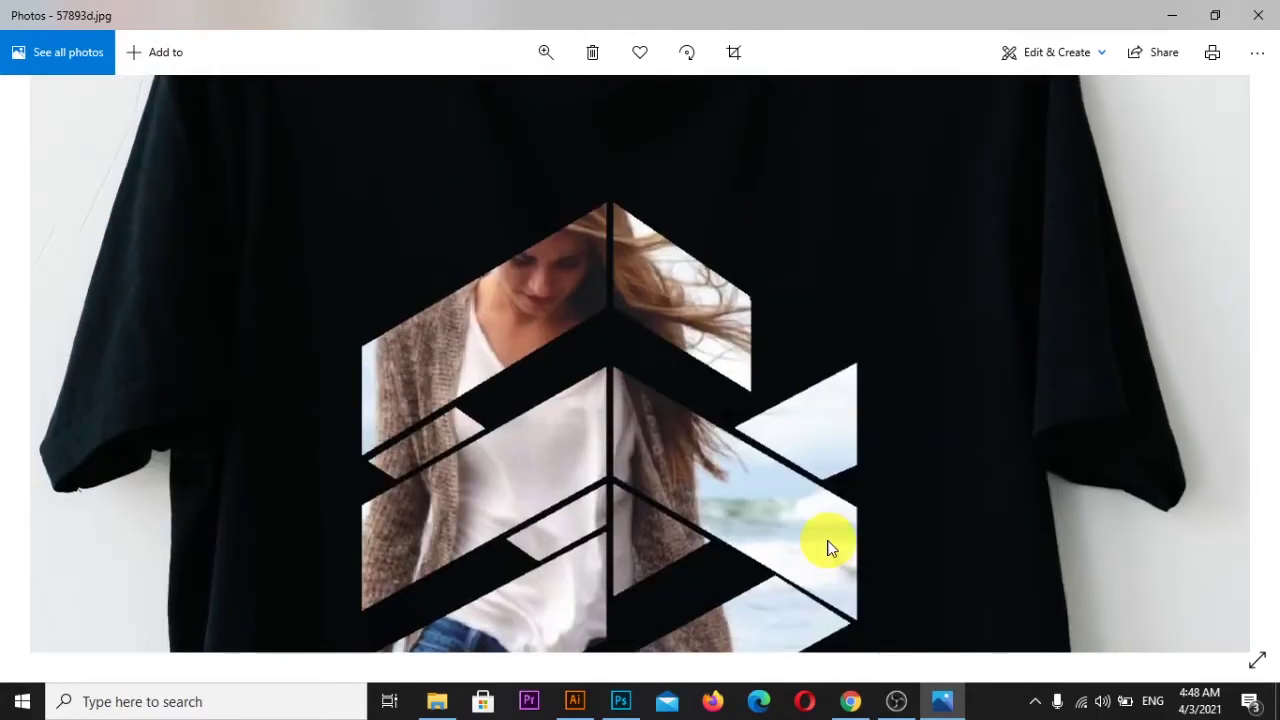
click(531, 54)
drag(480, 108, 451, 104)
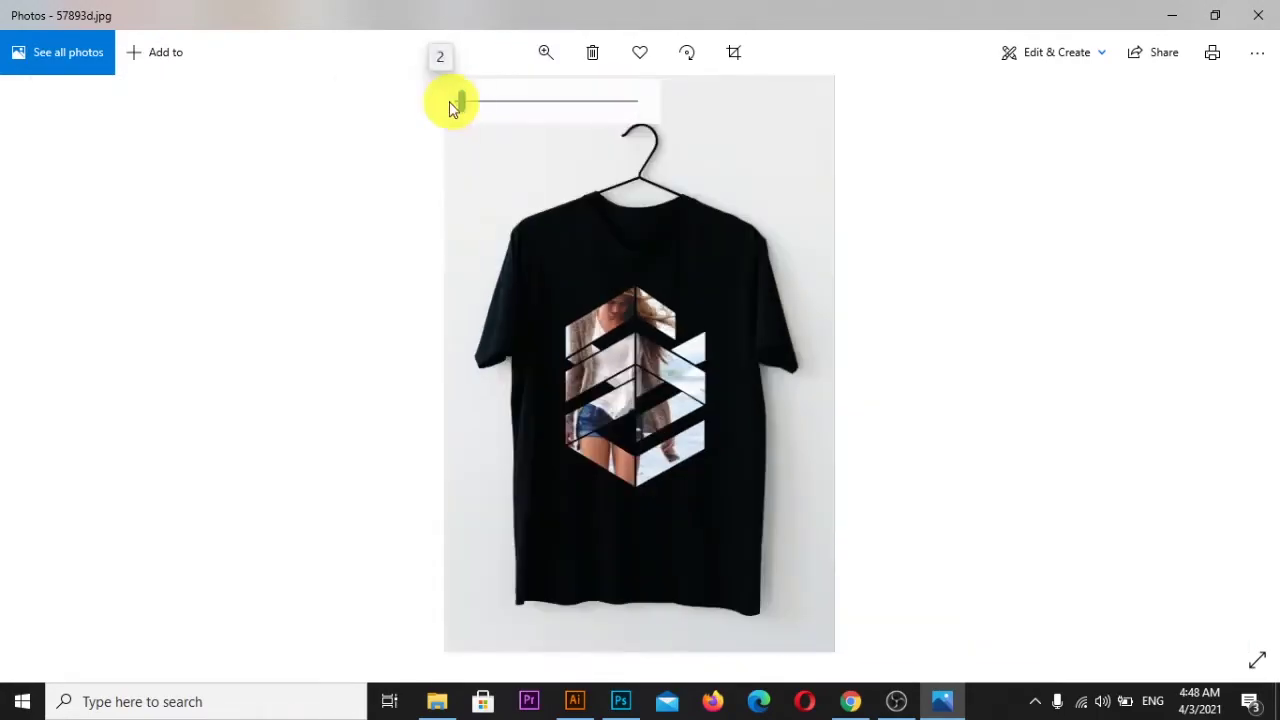
Step: Close Photos, refresh the desktop, and bring Illustrator back to the front
click(1258, 15)
right_click(956, 150)
click(1022, 200)
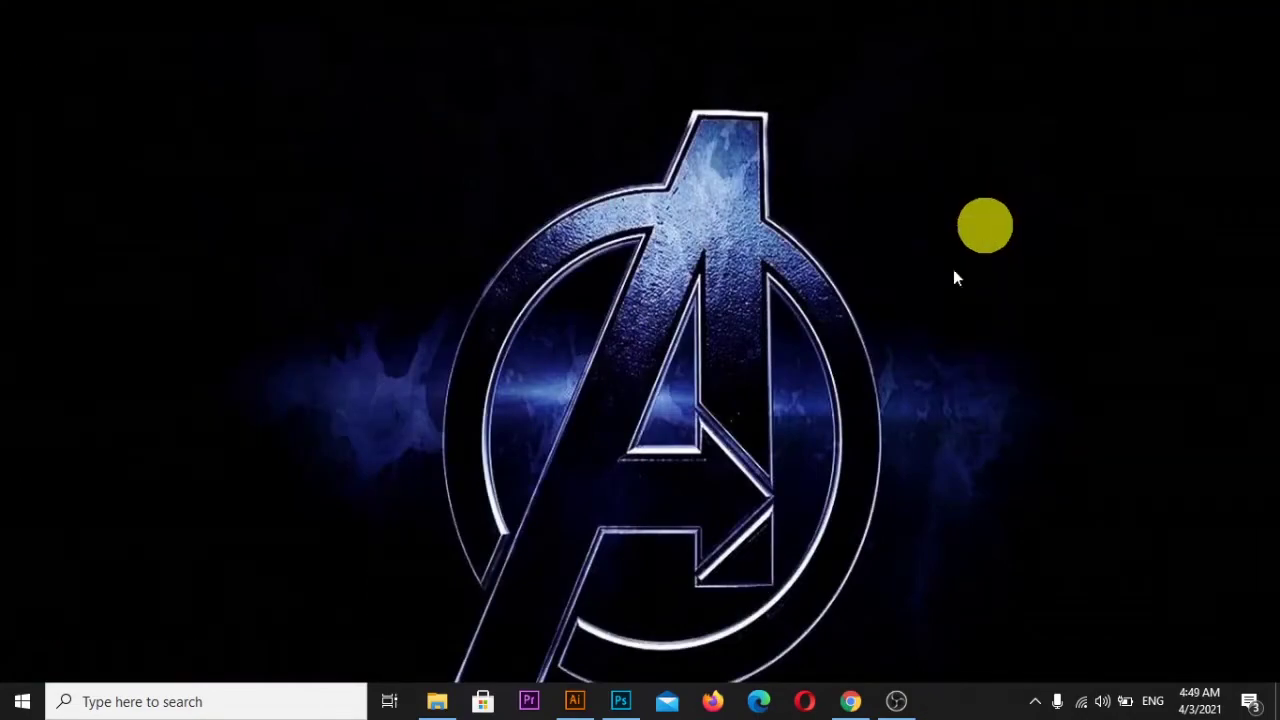
click(587, 684)
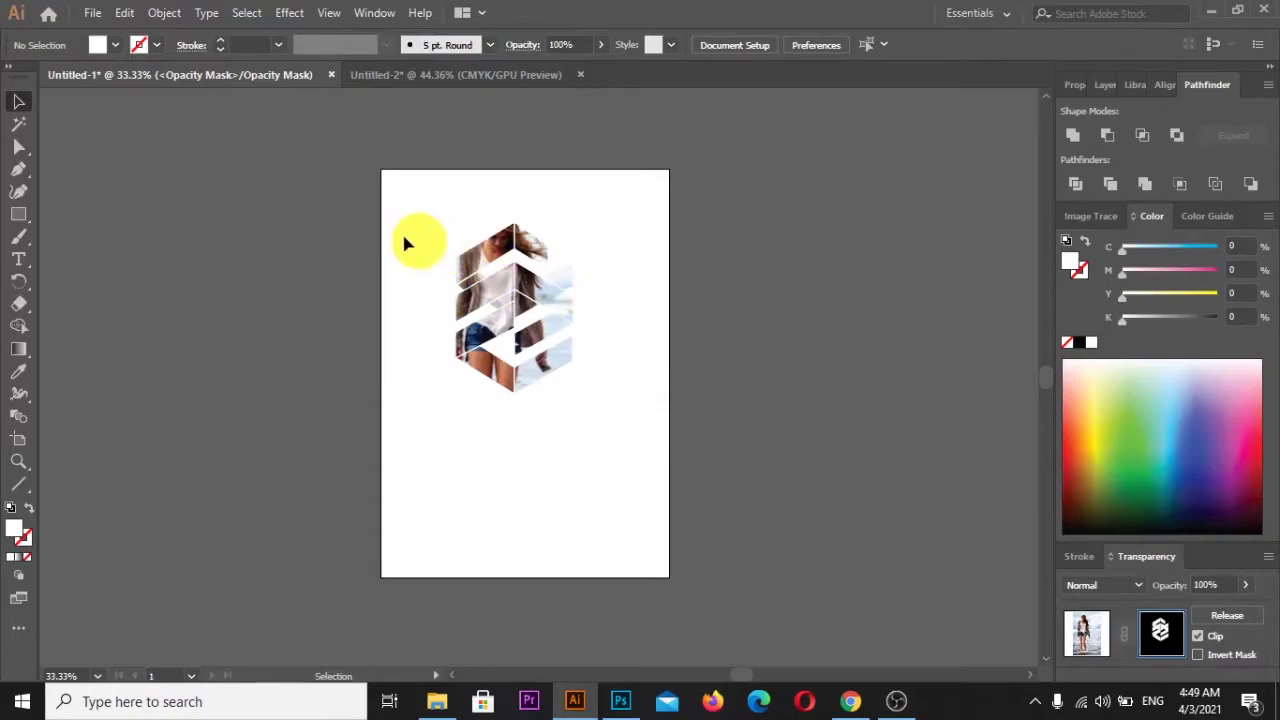
Step: Release the opacity mask on the logo and delete the woman-at-beach photo
drag(458, 177, 519, 397)
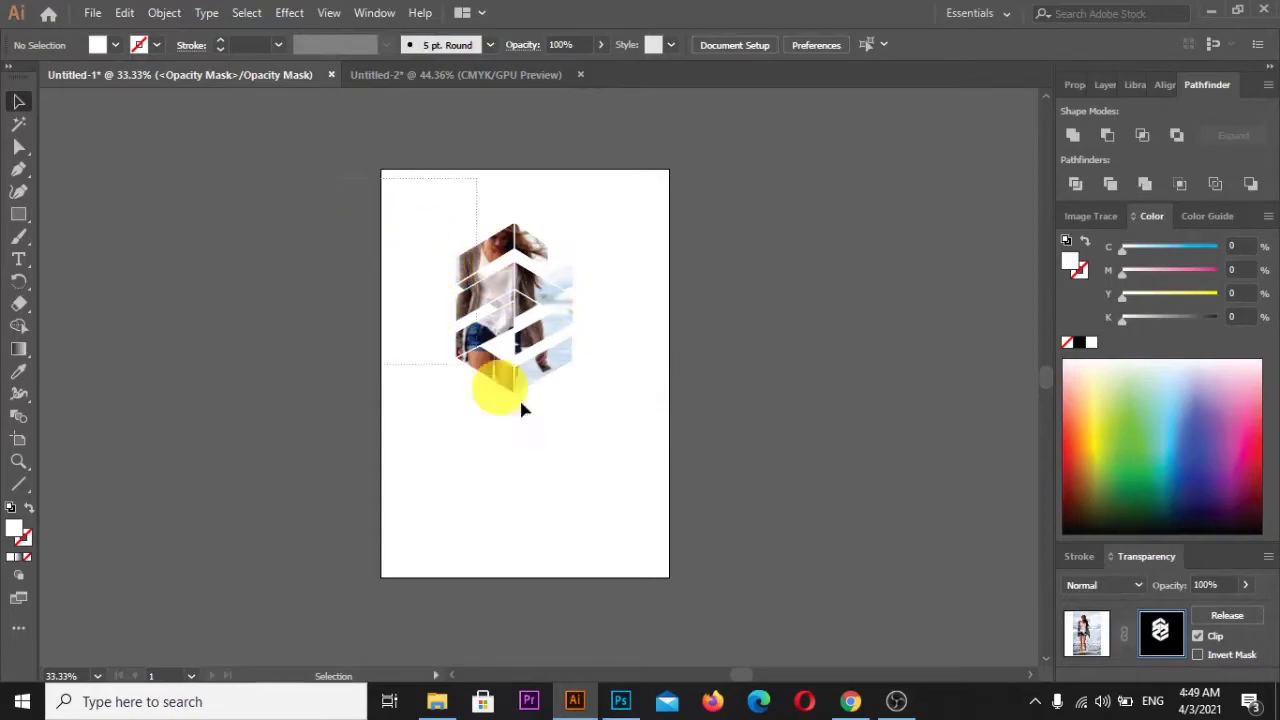
click(750, 512)
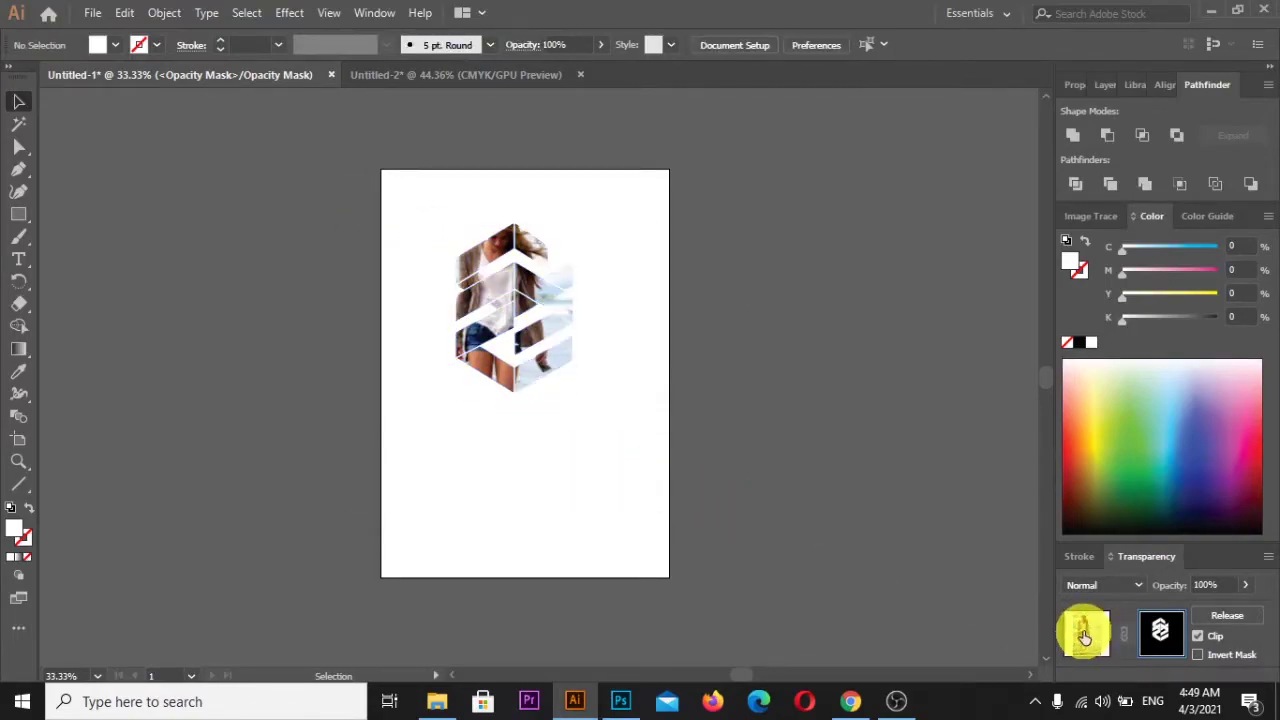
click(1085, 632)
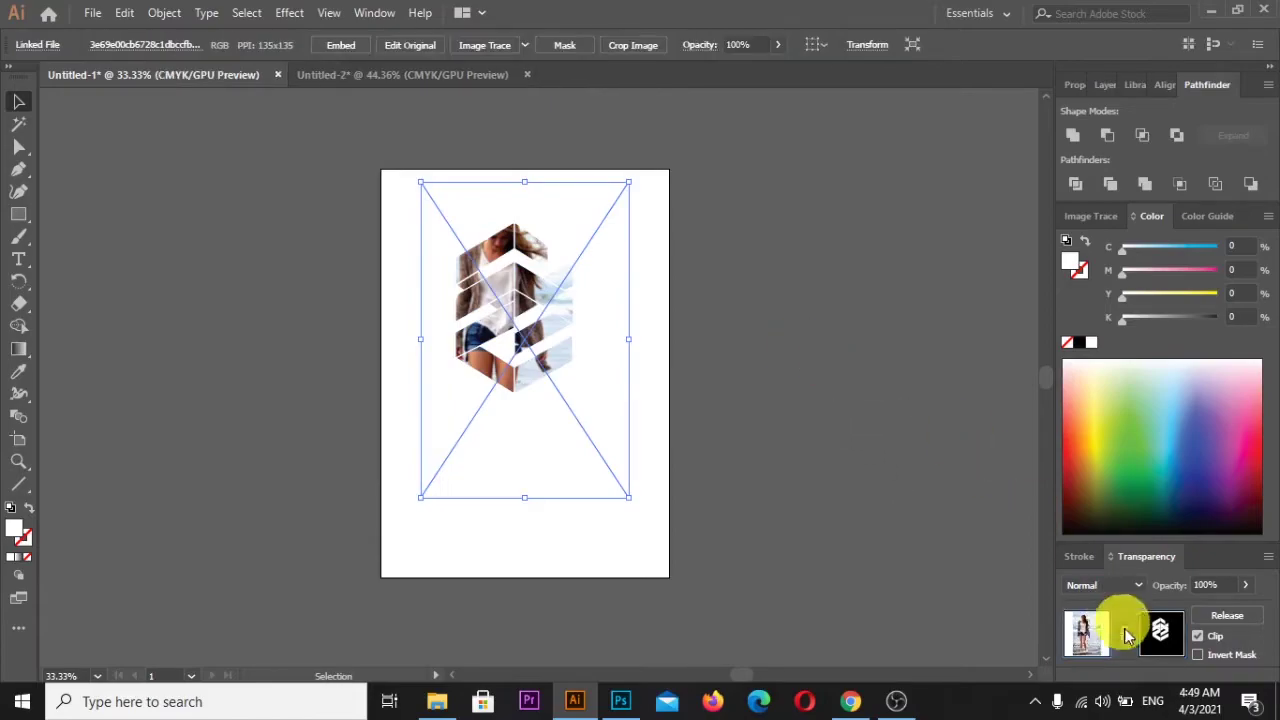
click(1208, 620)
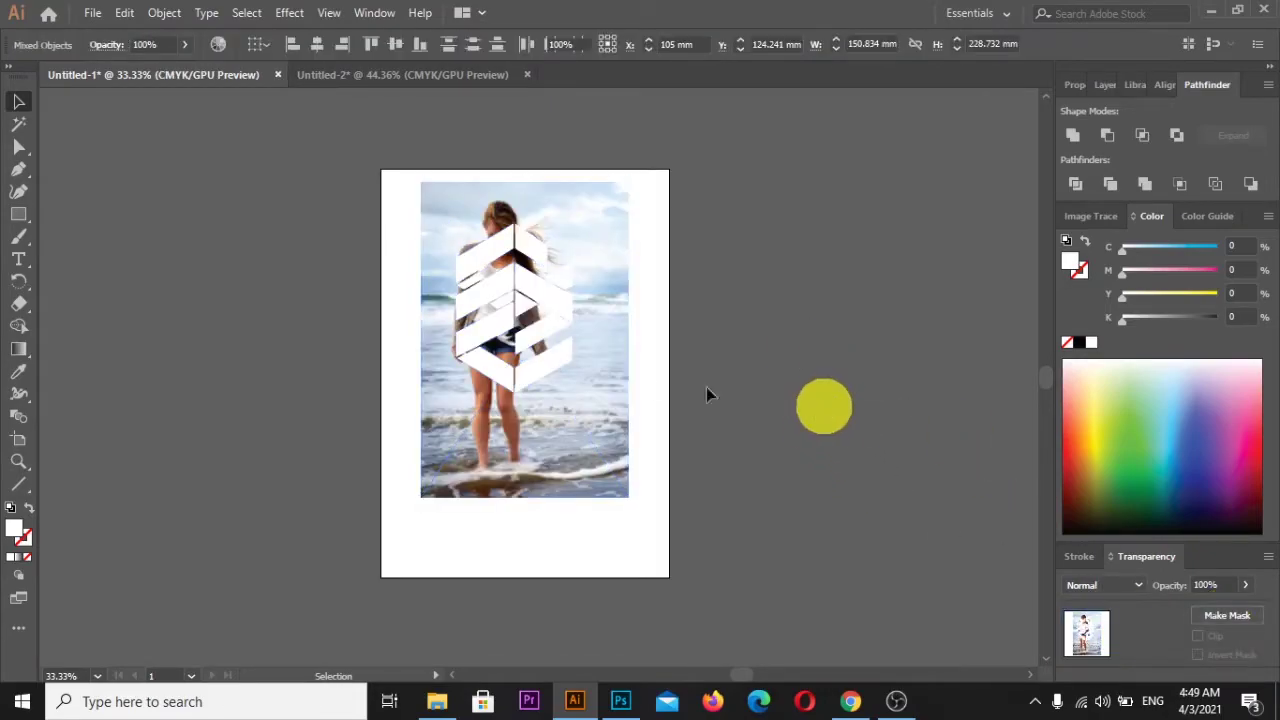
click(600, 408)
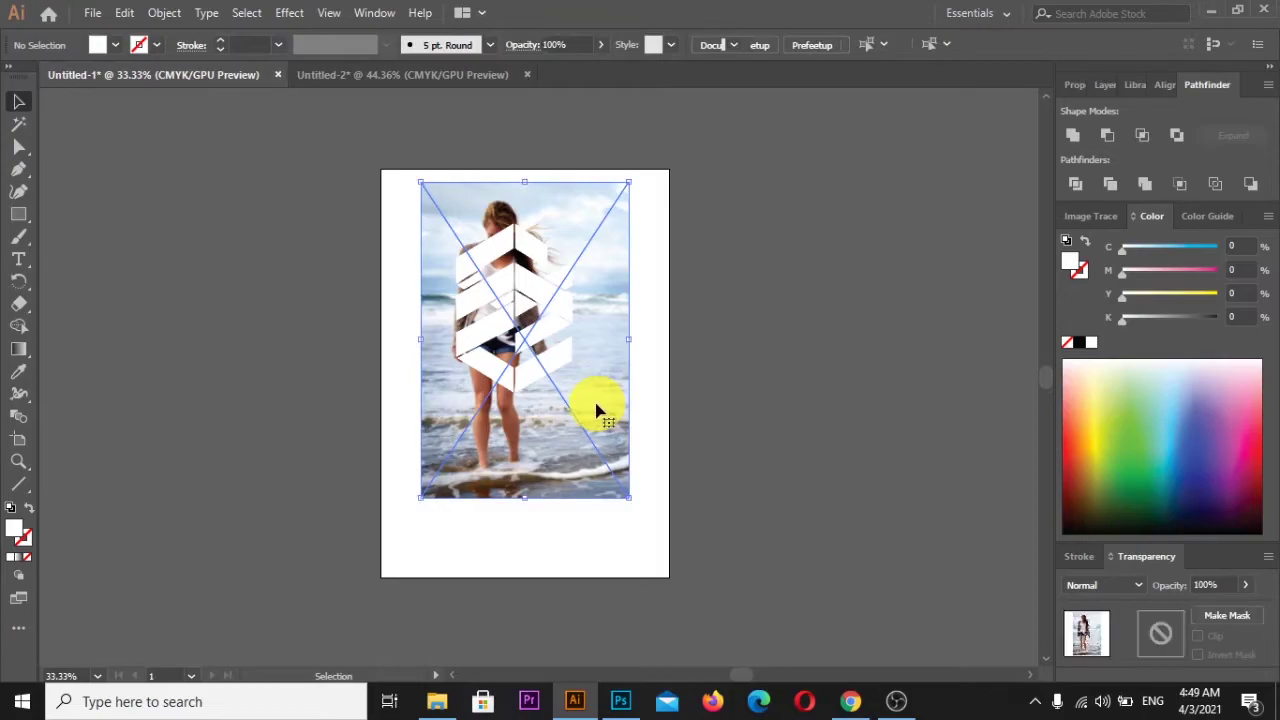
key(Delete)
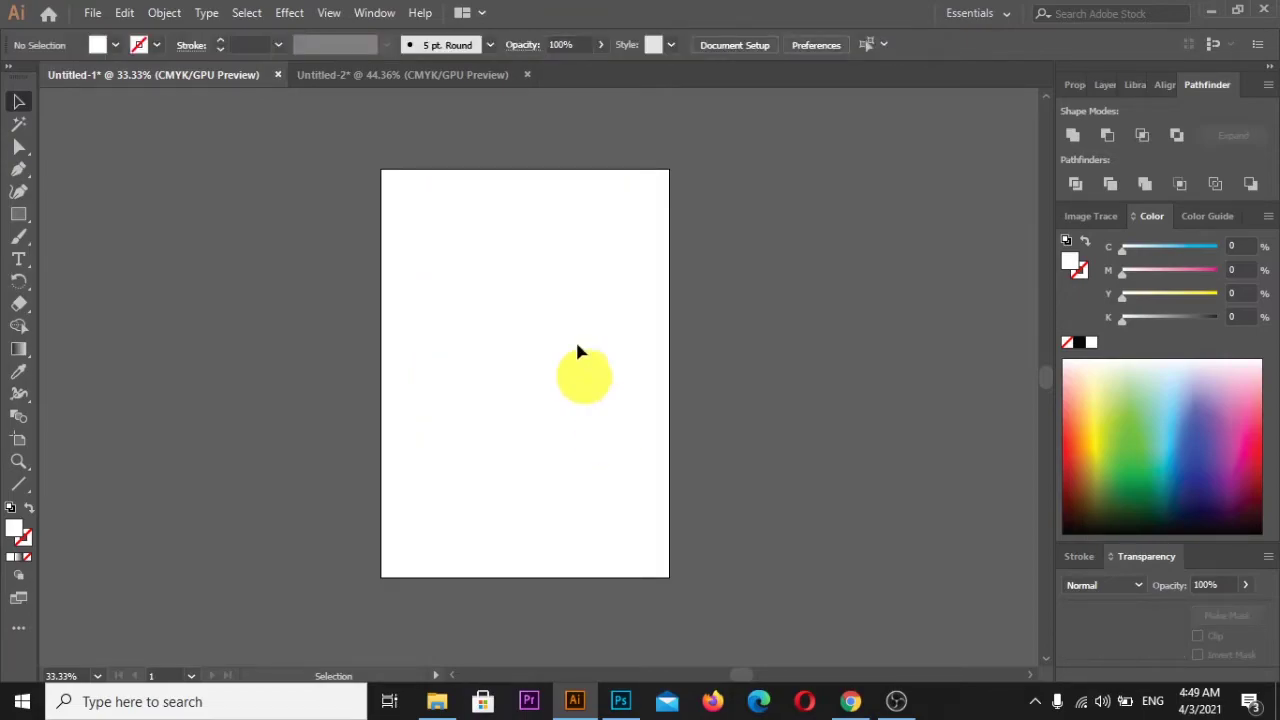
Step: Place the Ngapali beach palm-tree image file into Untitled-1
click(92, 12)
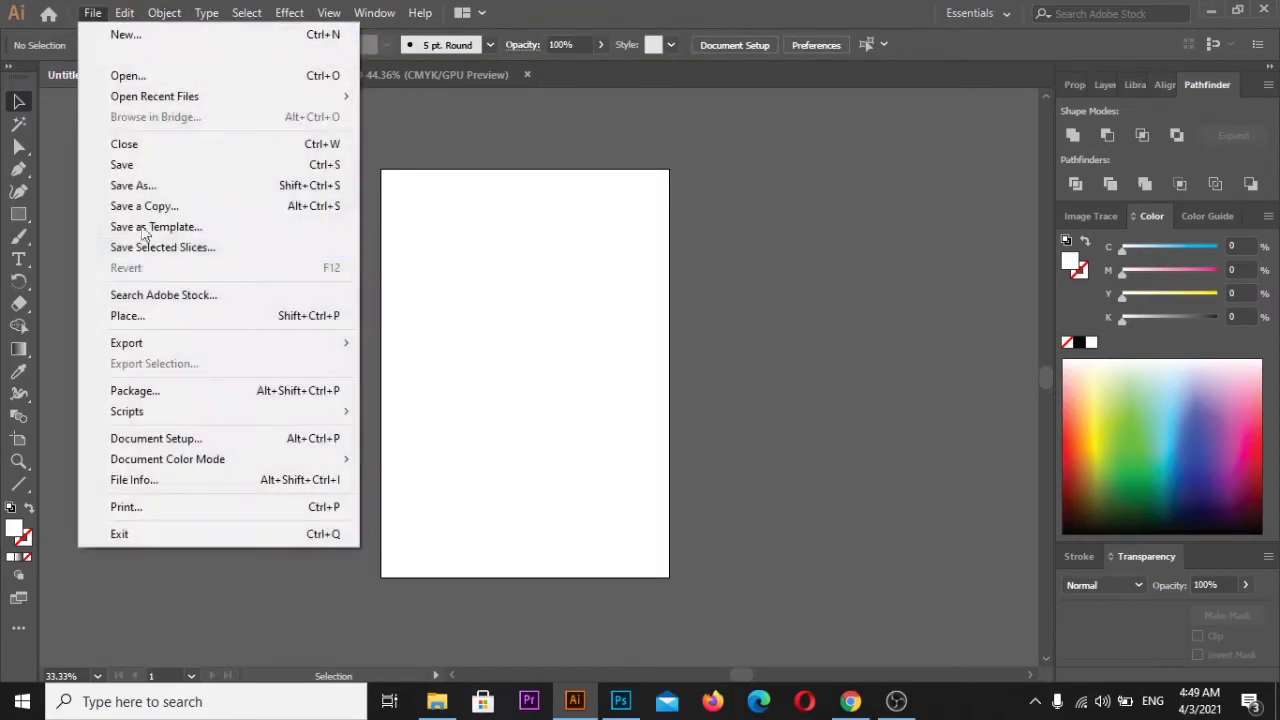
click(190, 314)
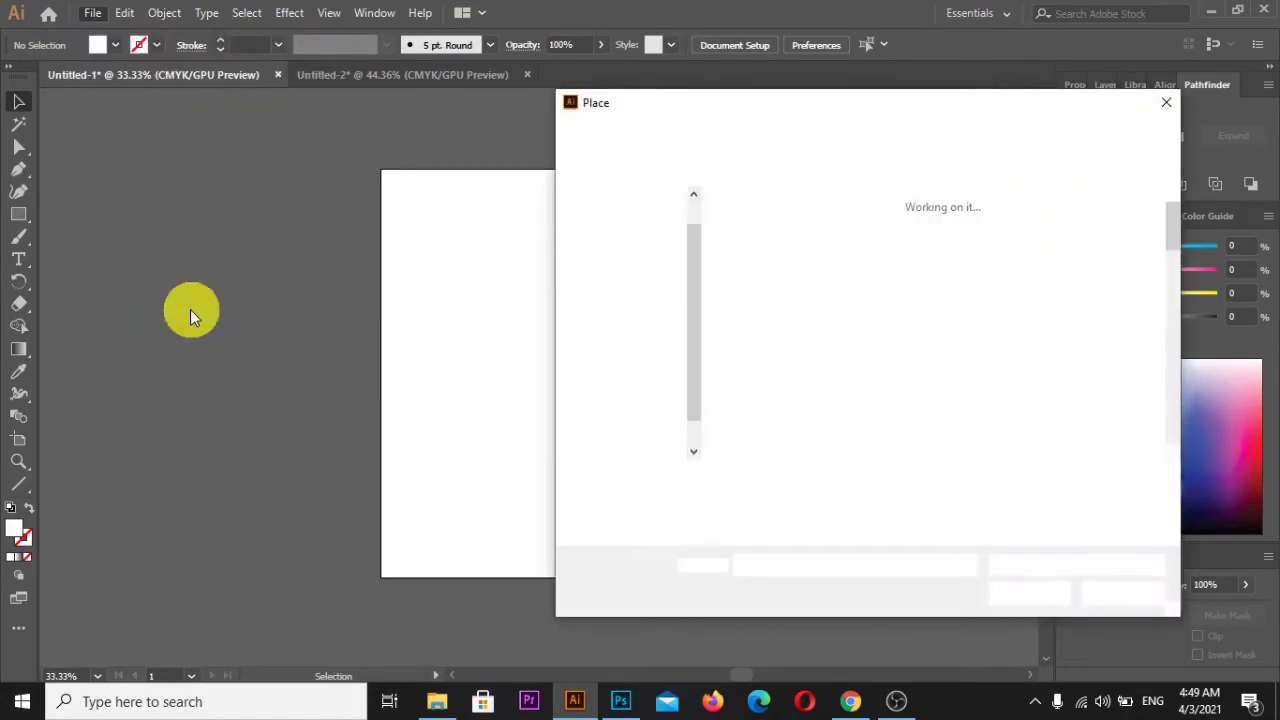
scroll(1120, 345, down, 3)
scroll(1119, 350, down, 3)
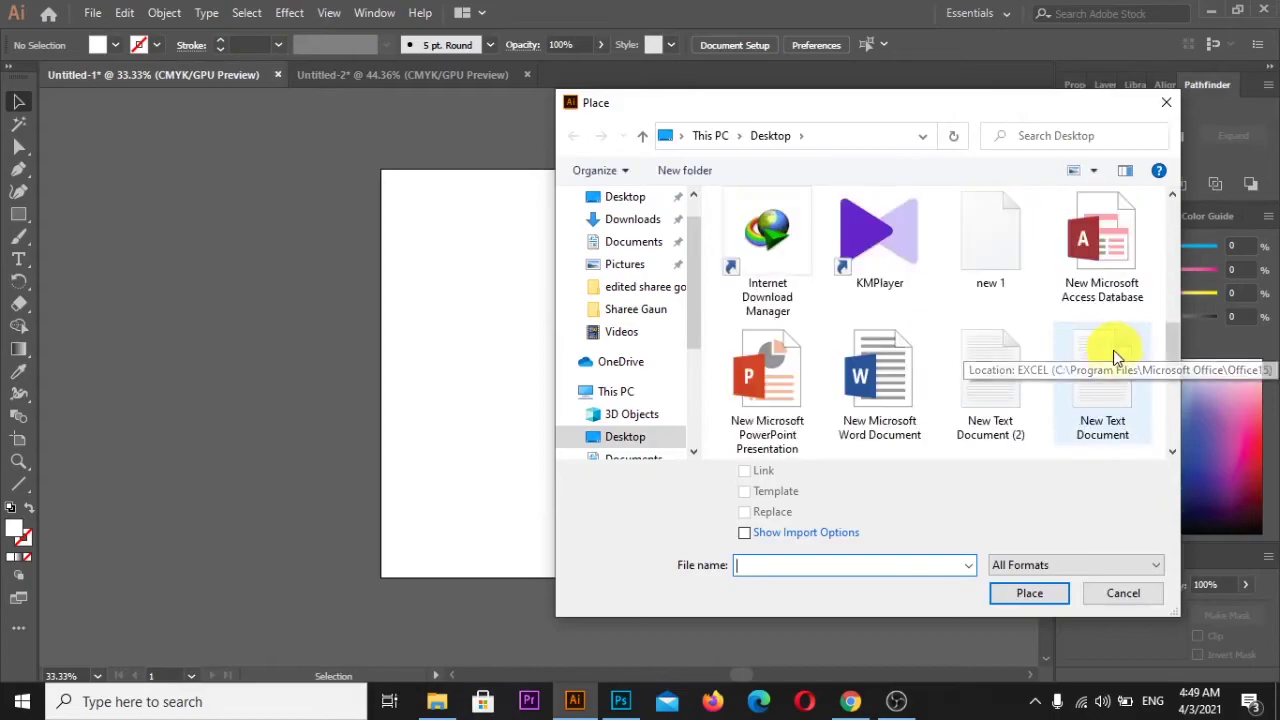
scroll(1113, 350, down, 3)
scroll(905, 360, up, 1)
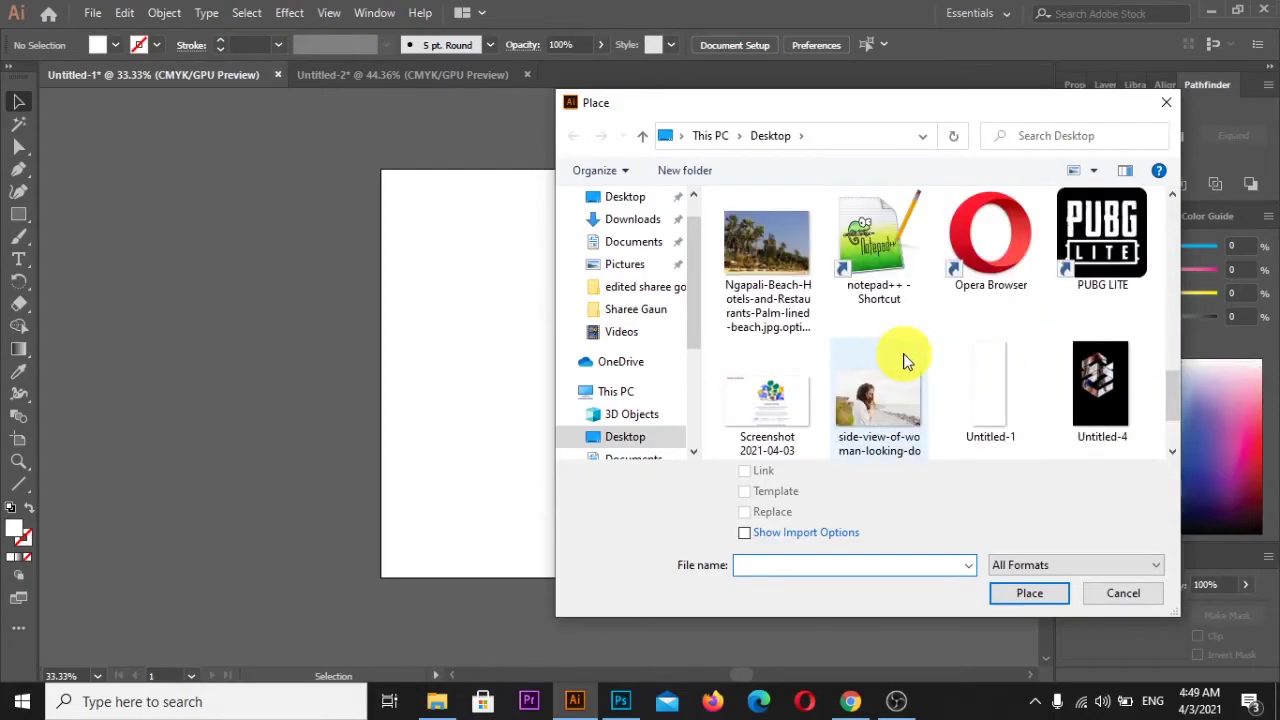
scroll(903, 355, up, 2)
scroll(903, 355, down, 1)
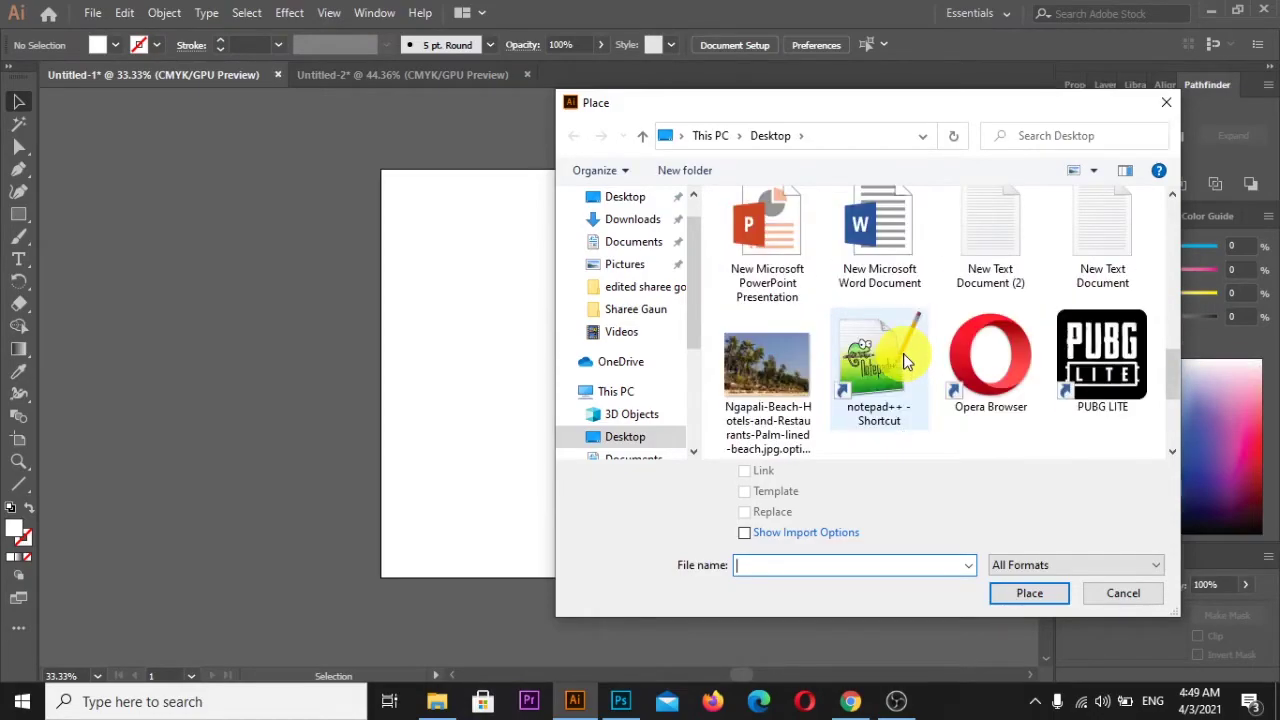
click(742, 366)
click(1030, 592)
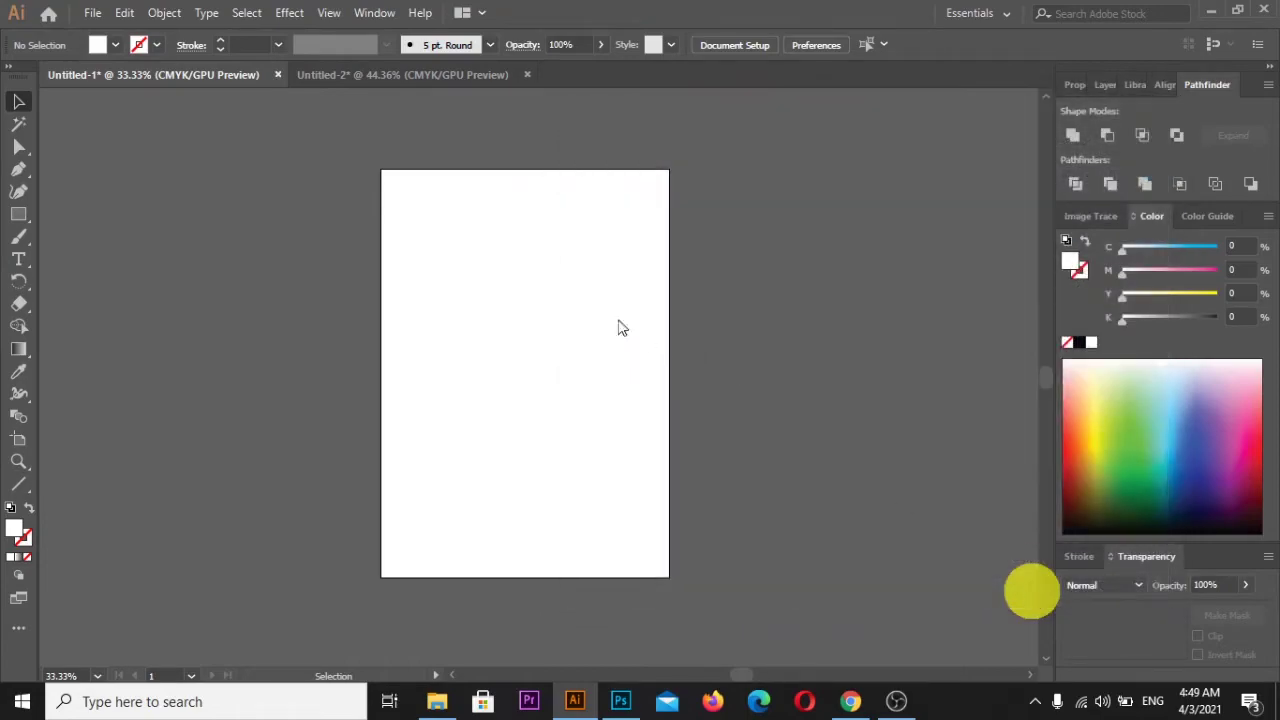
Step: Size the beach photo across the top of the artboard and move it lower
click(381, 168)
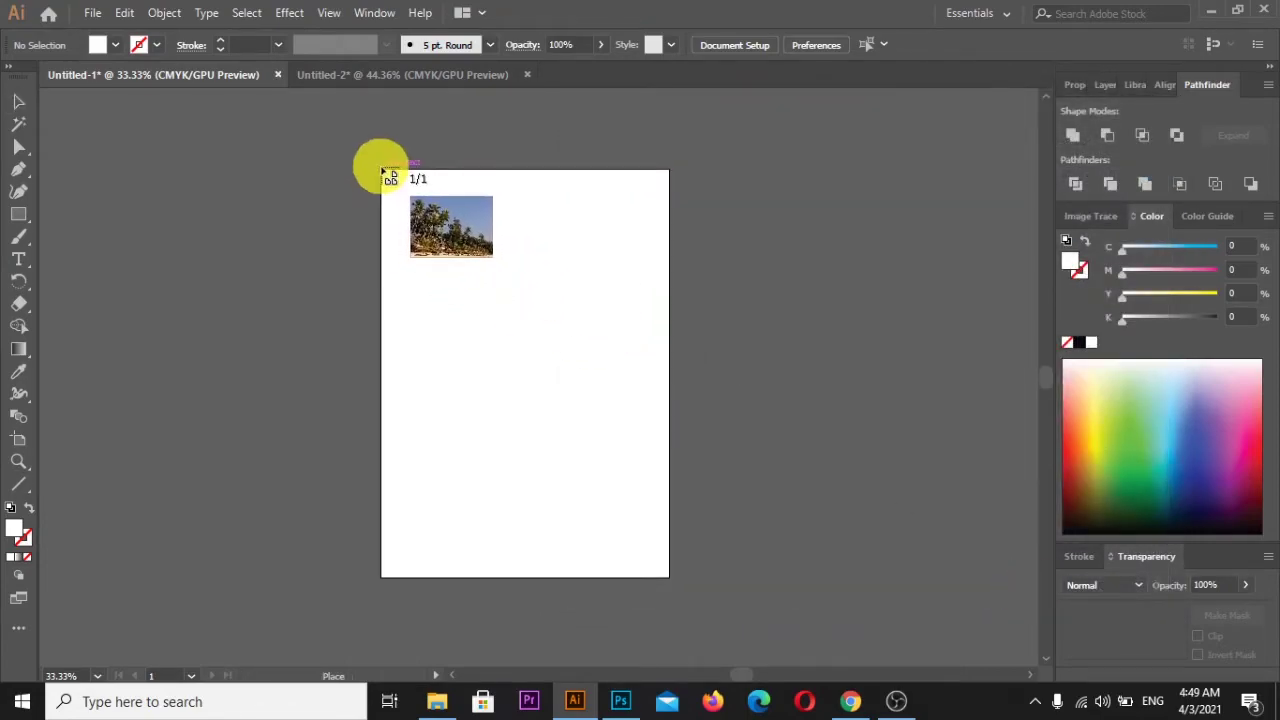
drag(390, 176, 667, 490)
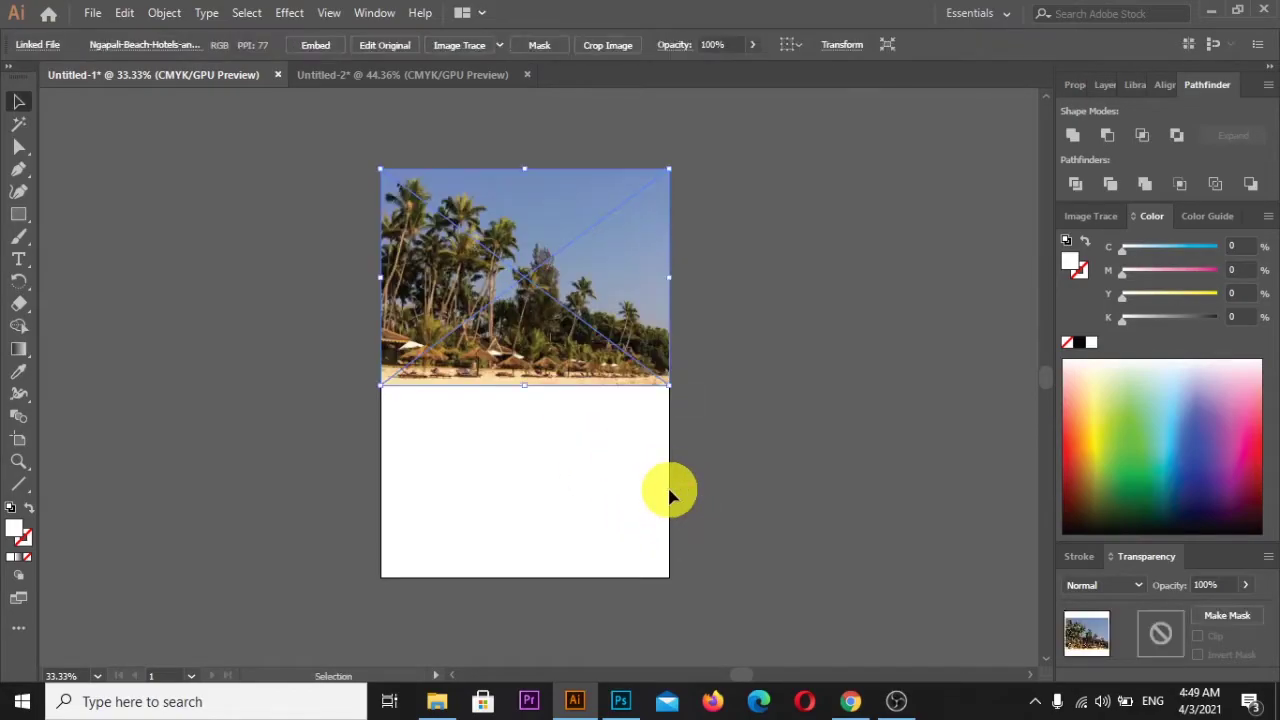
mouse_move(608, 222)
mouse_down()
mouse_move(621, 268)
mouse_move(609, 288)
mouse_up()
Step: Send the beach photo behind the white logo and nudge it up slightly
right_click(626, 287)
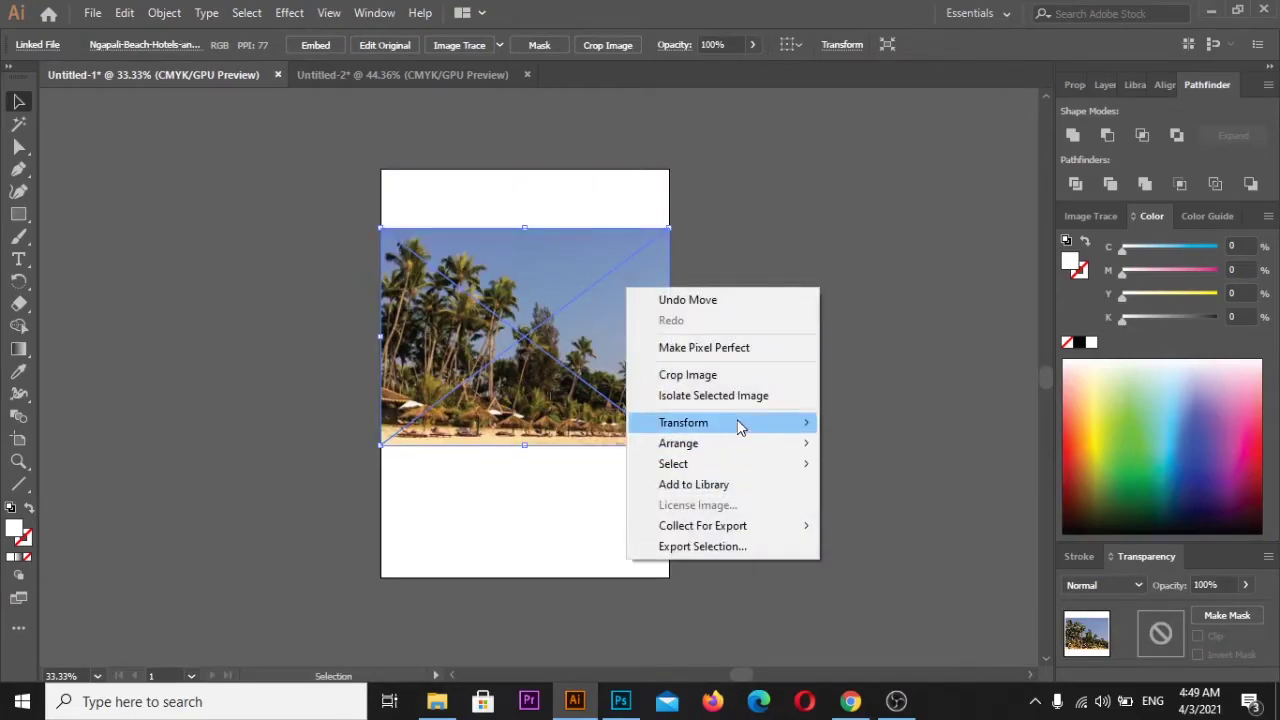
mouse_move(678, 443)
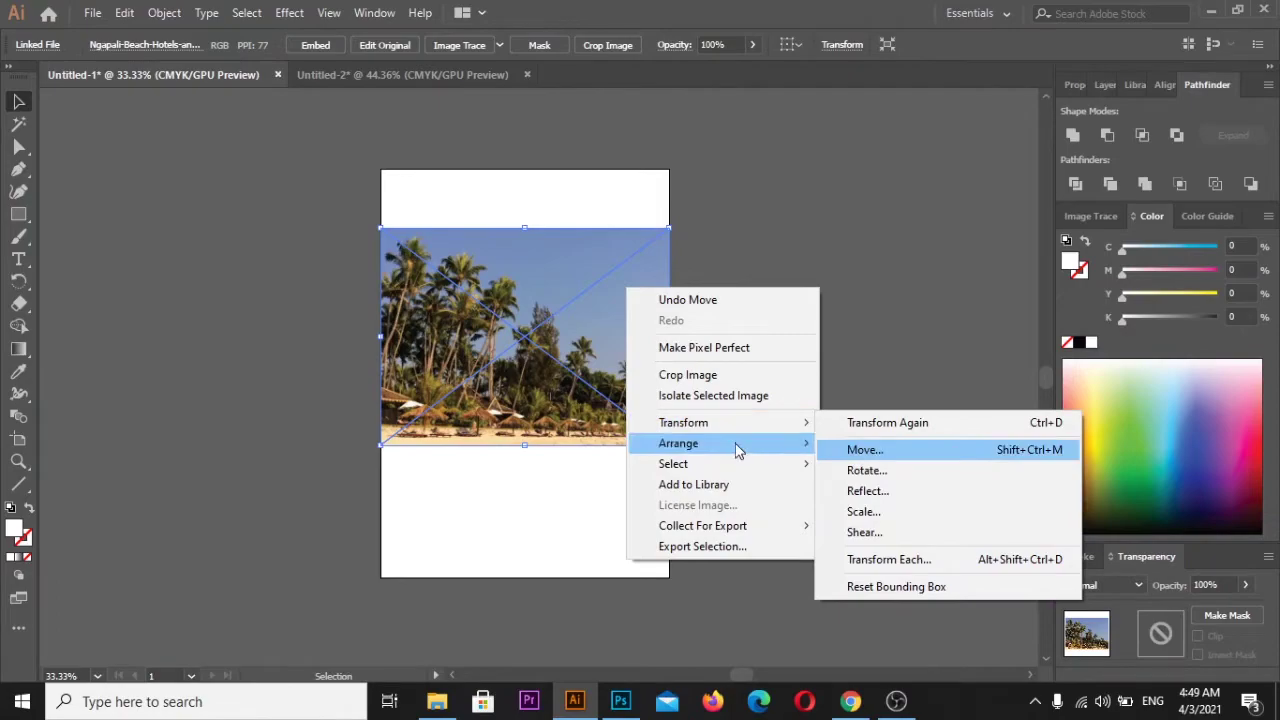
click(910, 504)
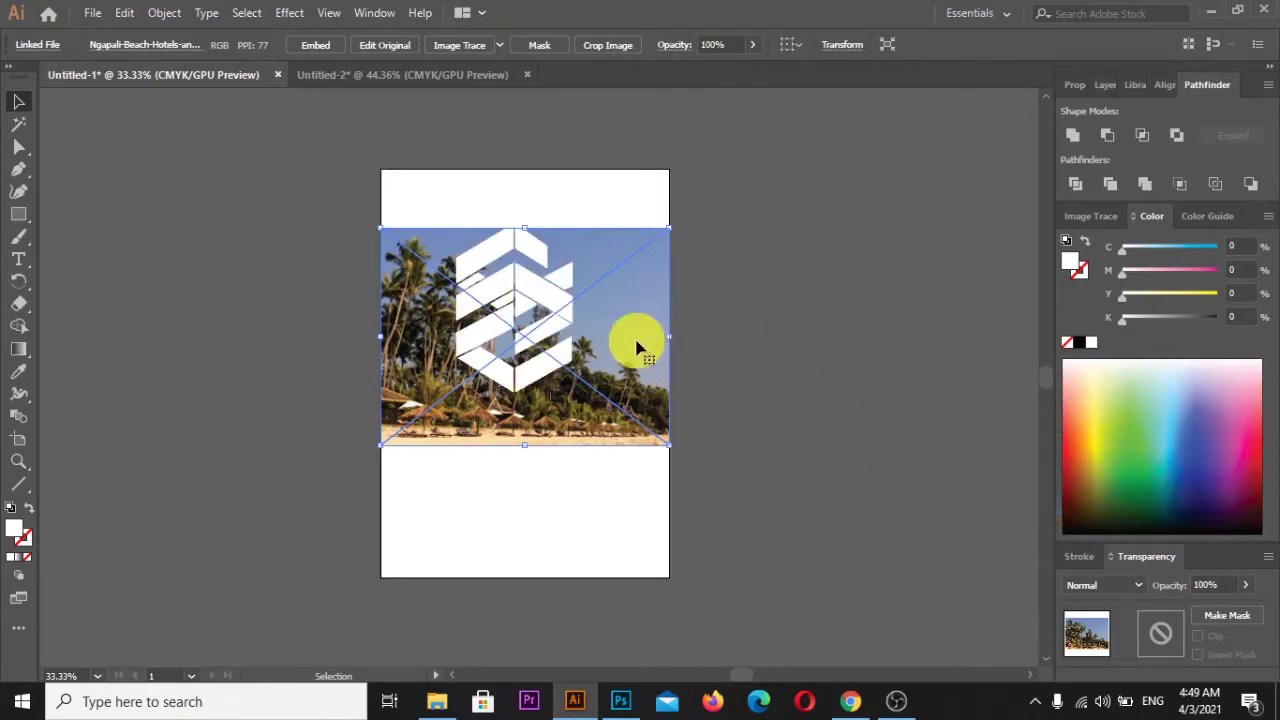
mouse_move(636, 347)
mouse_down()
mouse_move(631, 322)
mouse_move(651, 330)
mouse_move(641, 335)
mouse_move(627, 334)
mouse_move(656, 316)
mouse_move(643, 333)
mouse_up()
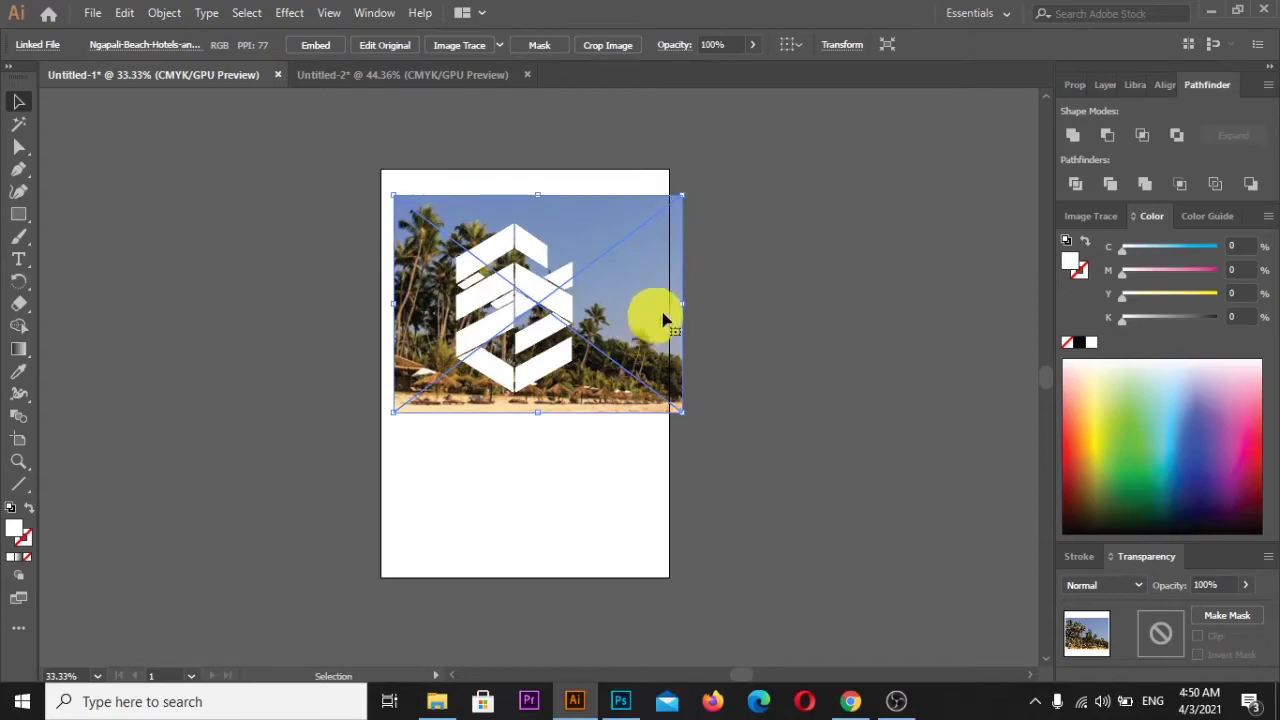
click(687, 302)
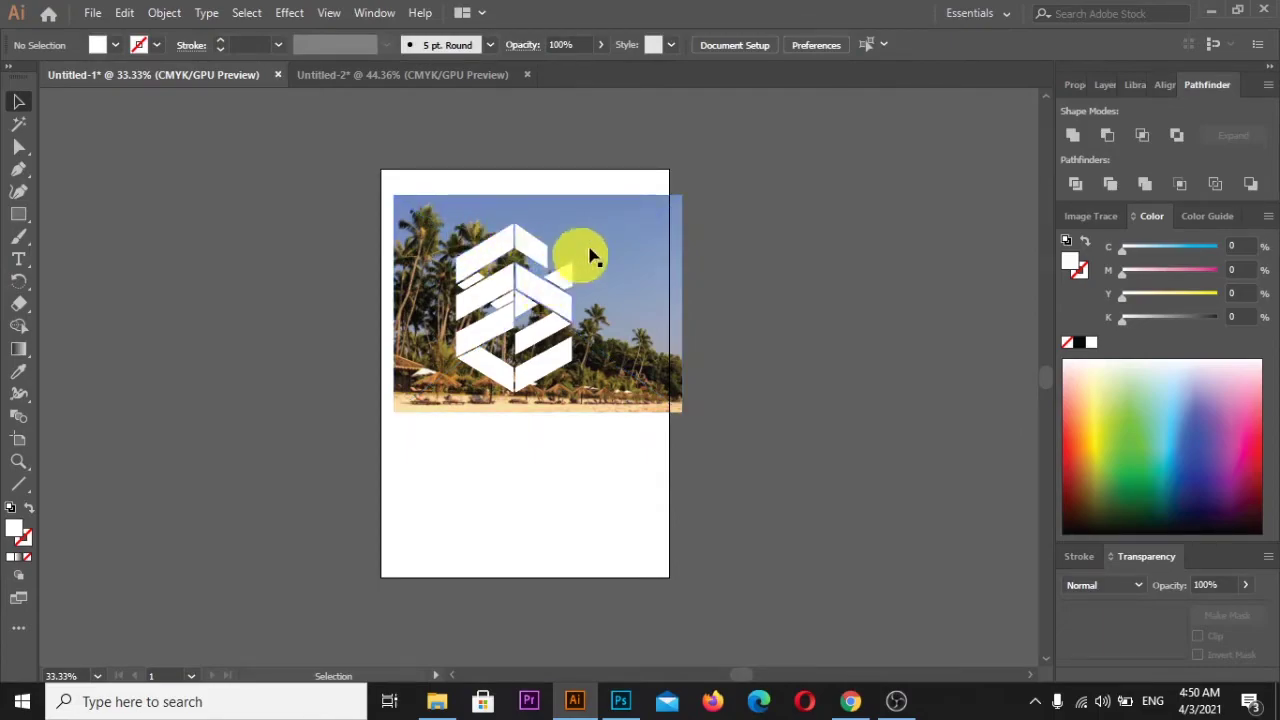
Step: Undo the stray off-page move so the photo sits back behind the logo
drag(615, 245, 838, 442)
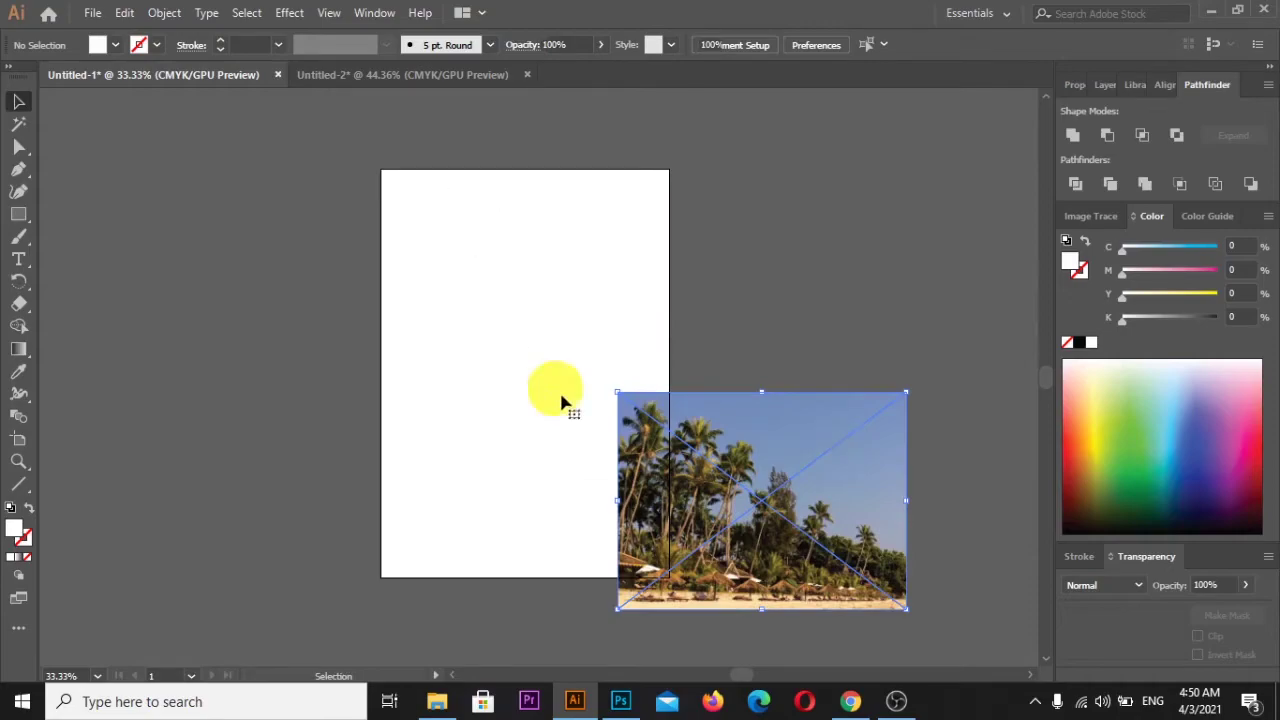
key(ctrl+v)
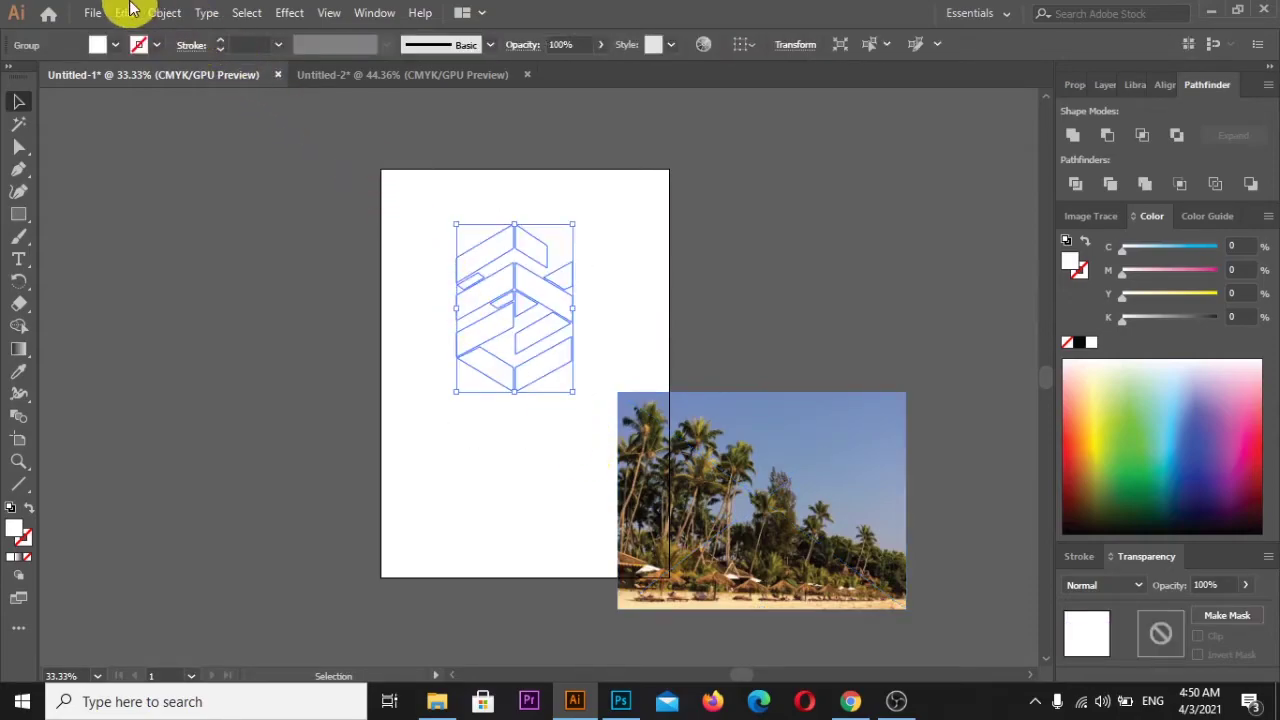
click(165, 13)
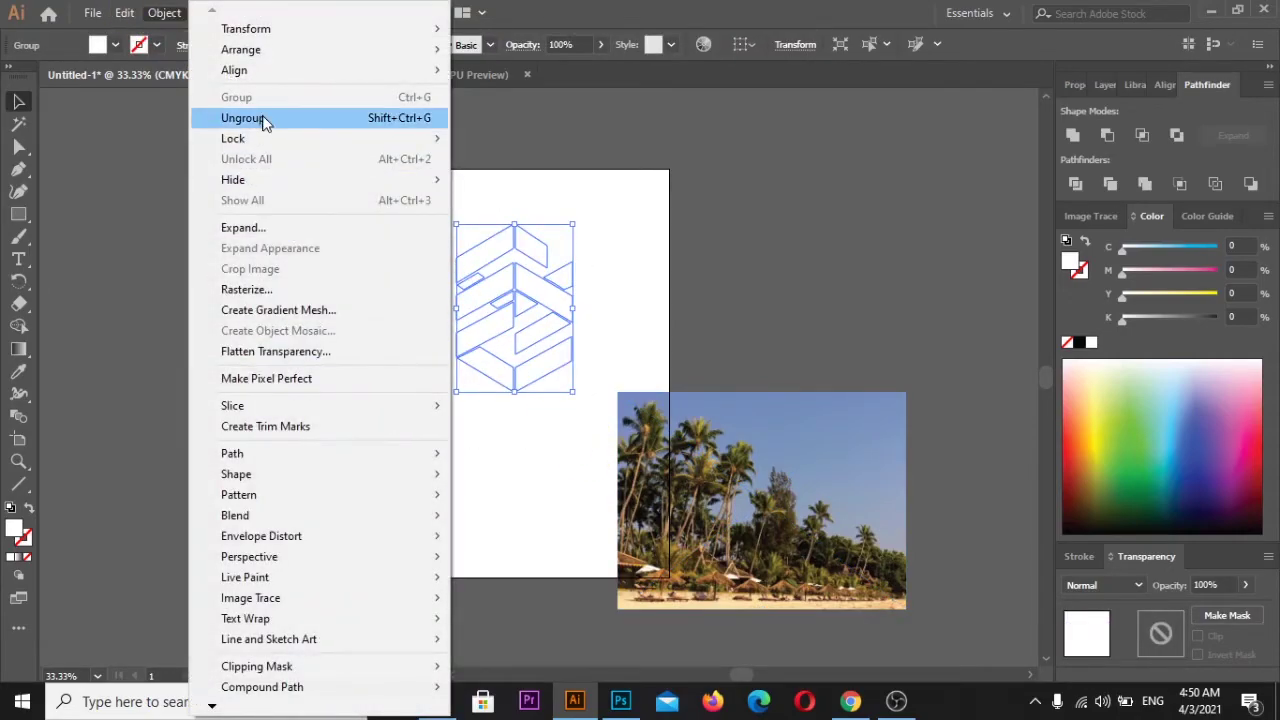
click(179, 140)
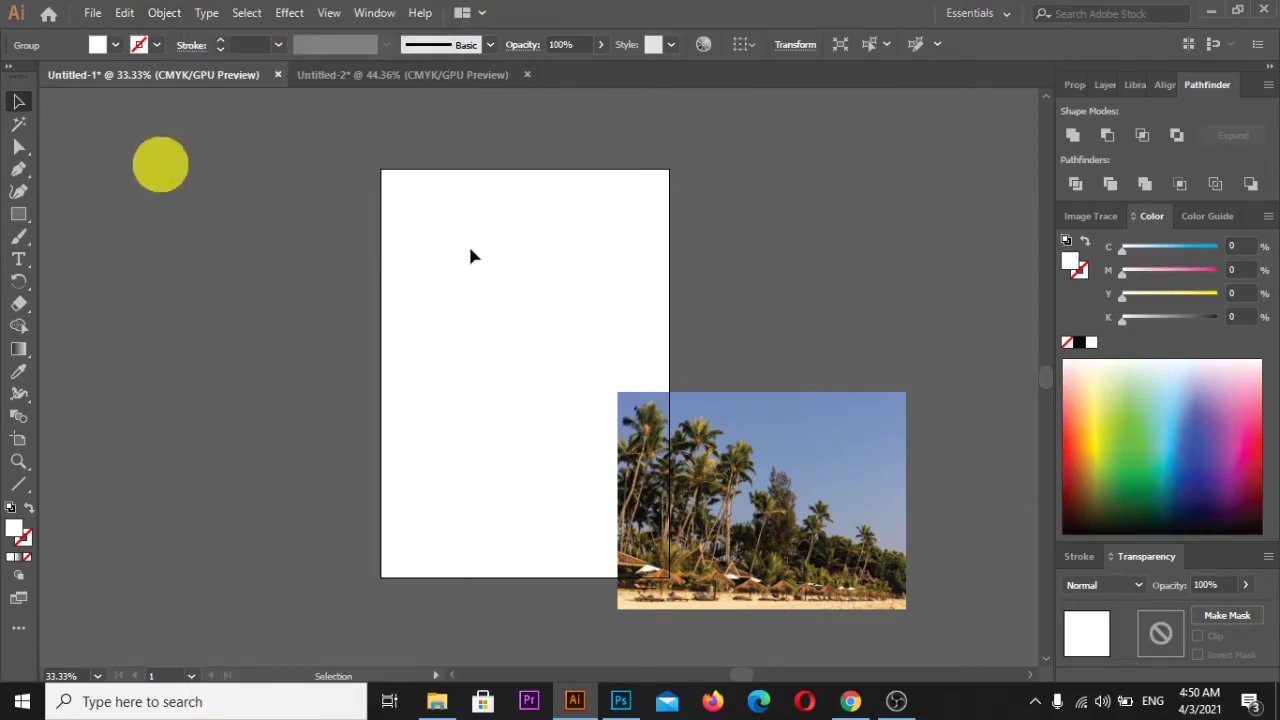
click(472, 254)
click(356, 221)
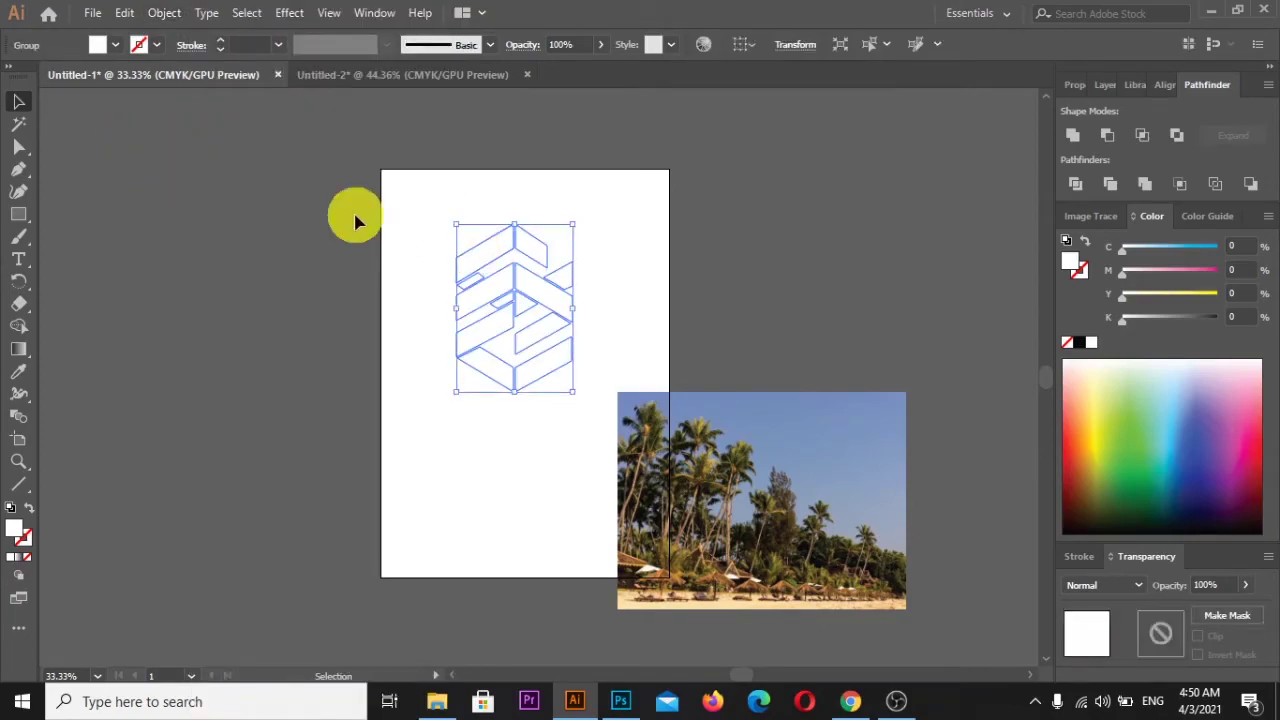
key(ctrl+z)
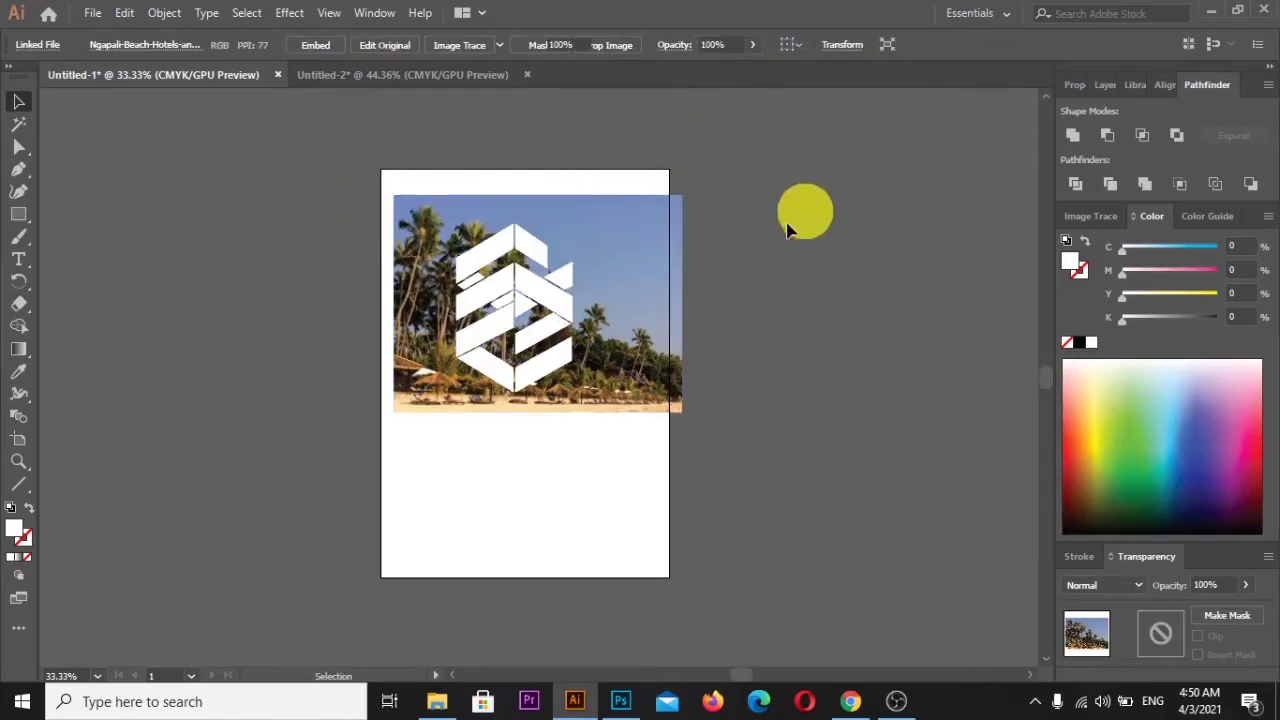
click(266, 143)
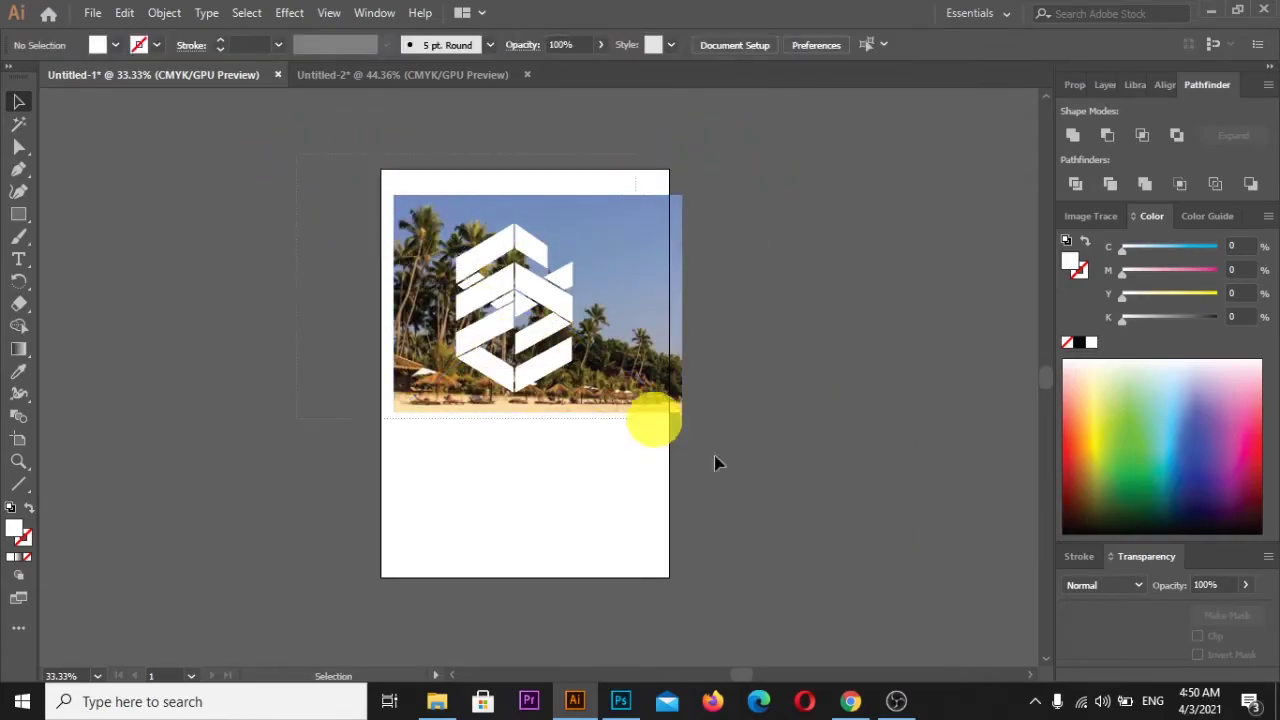
Step: Mask the beach photo with the chevron logo via Make Mask, undoing an accidental move
drag(306, 157, 835, 505)
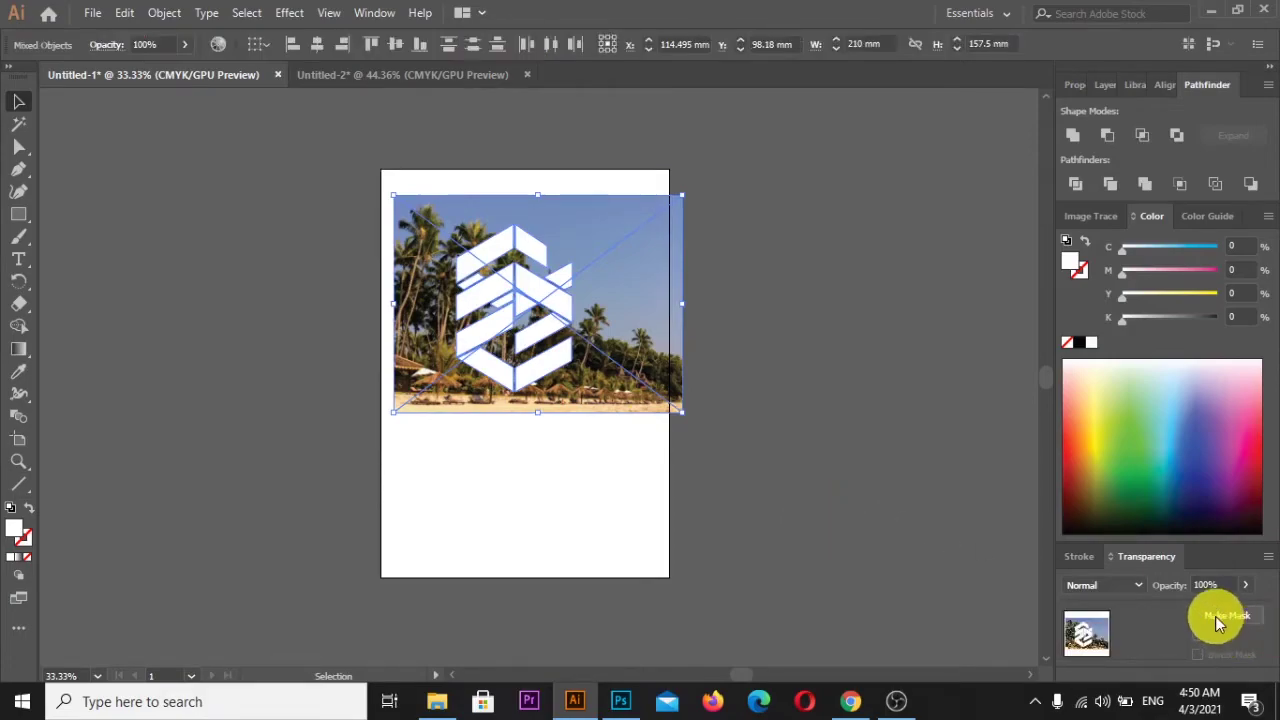
click(1216, 615)
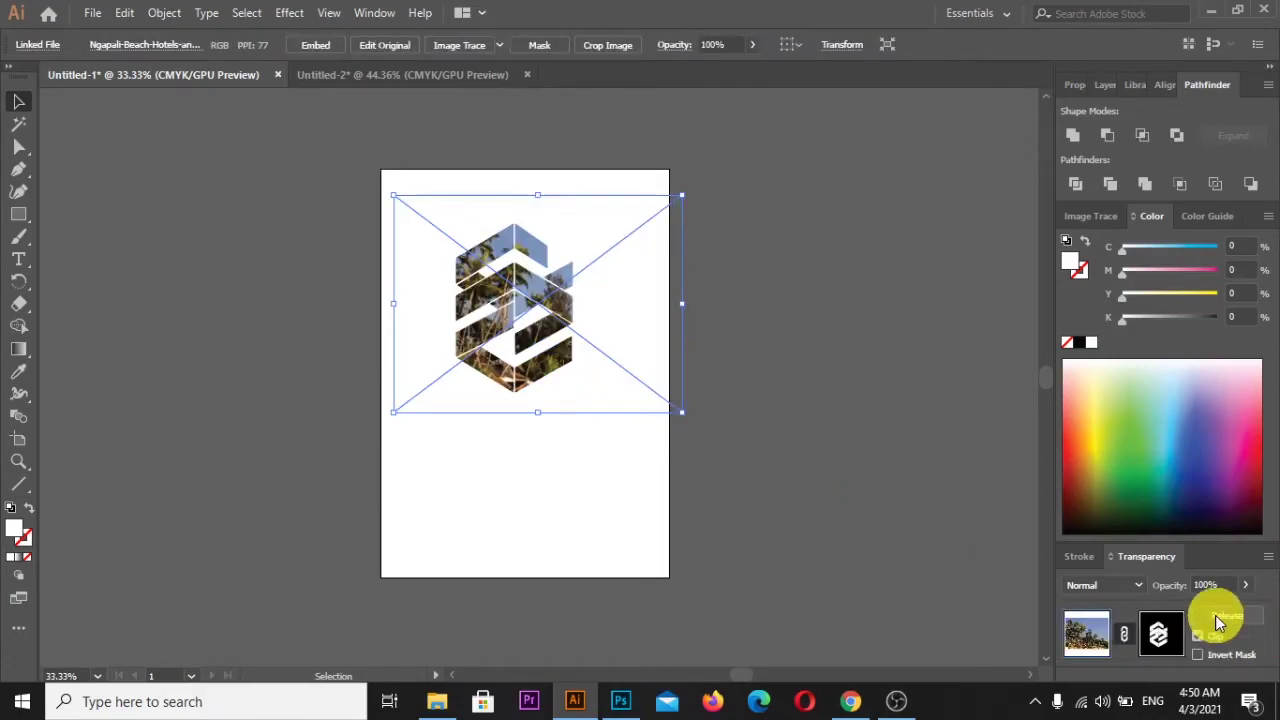
click(1158, 636)
drag(535, 298, 533, 355)
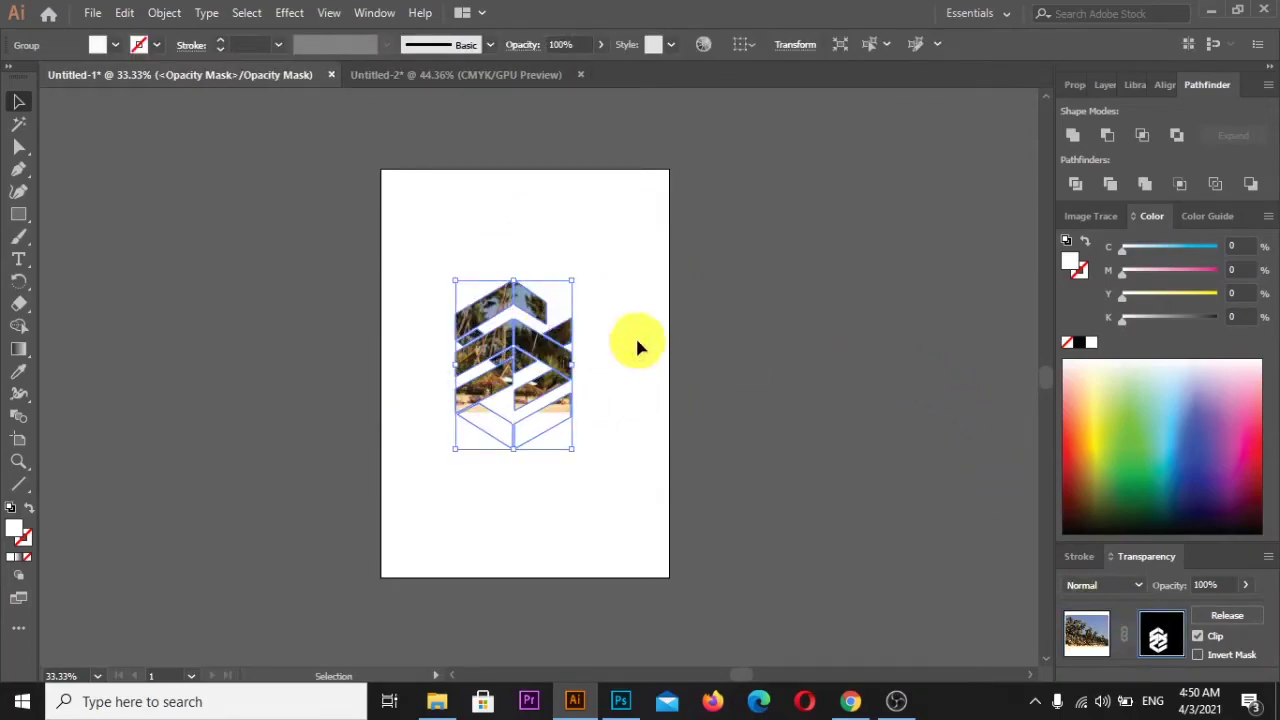
key(ctrl+z)
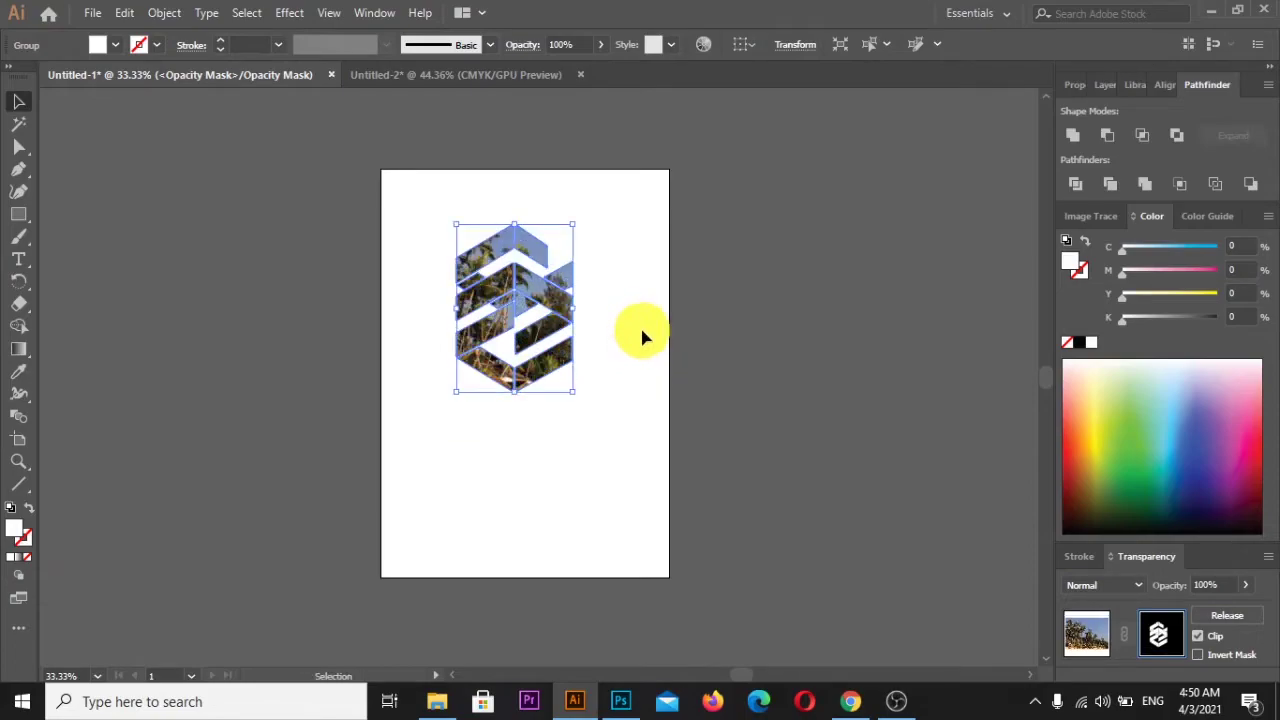
click(190, 155)
click(91, 14)
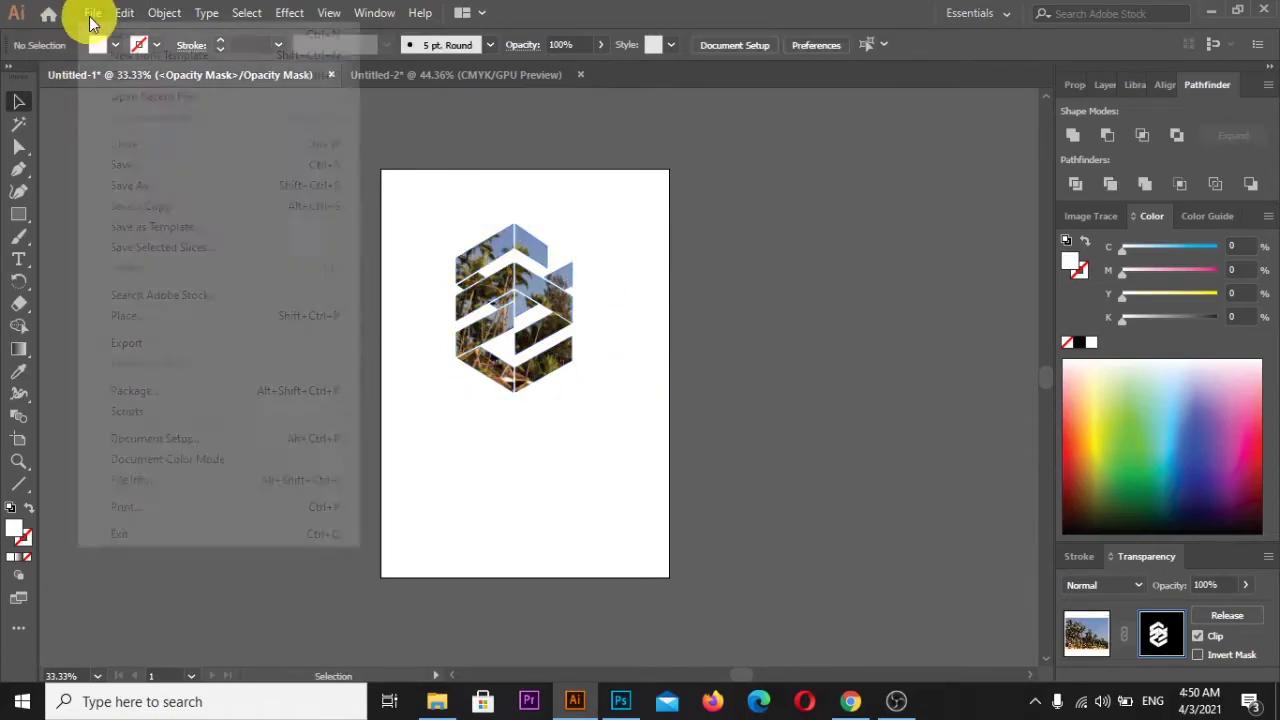
mouse_move(126, 343)
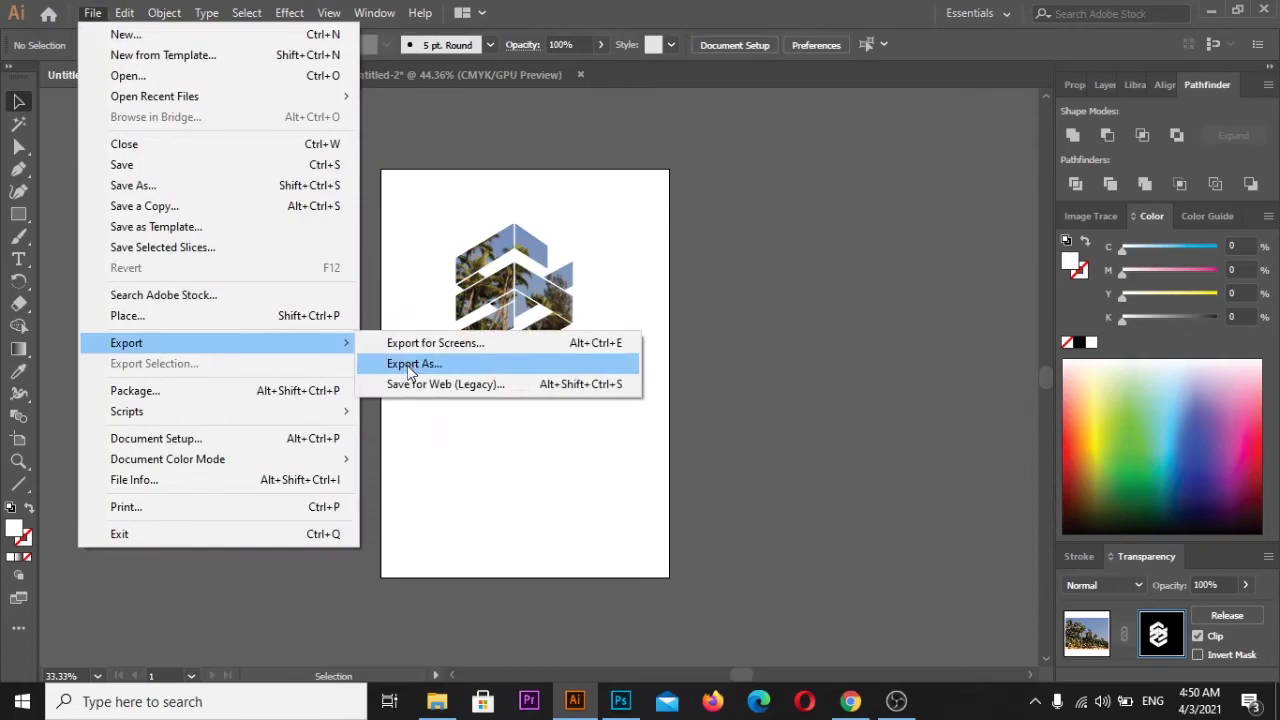
Step: Export the logo as Untitled-3.png at Medium (150 ppi) with transparent background
click(410, 366)
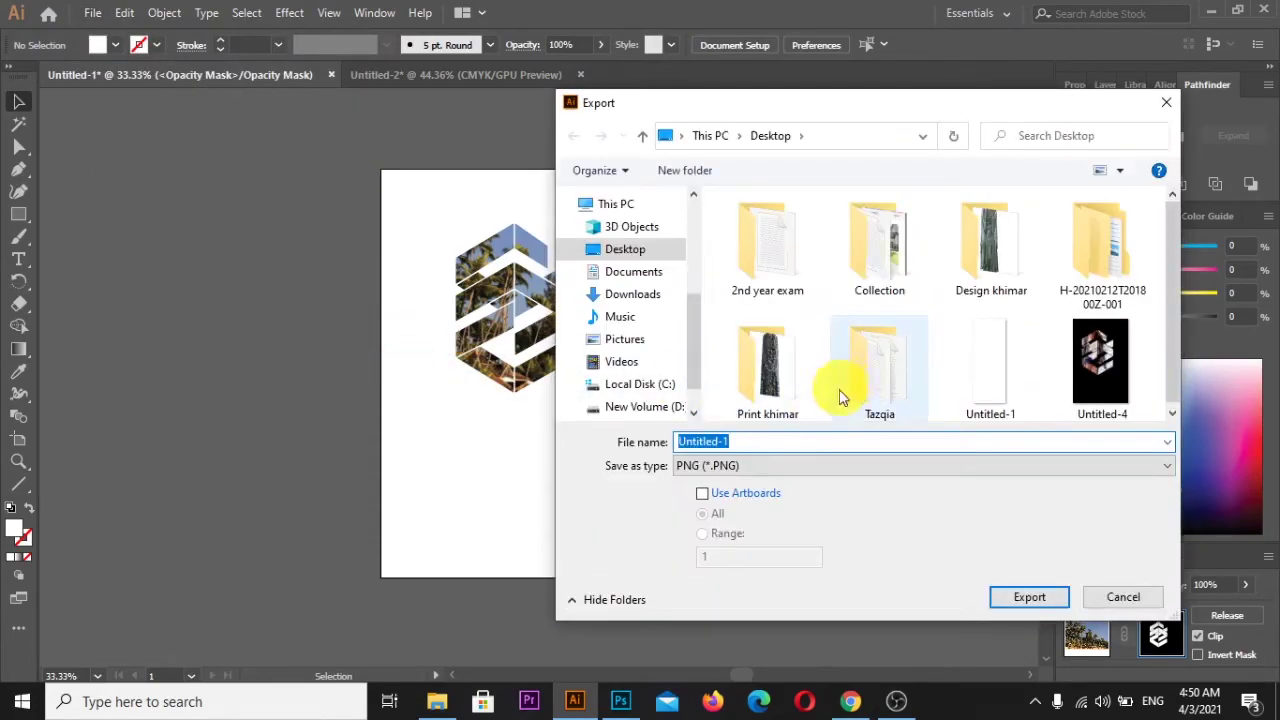
click(757, 441)
text(3)
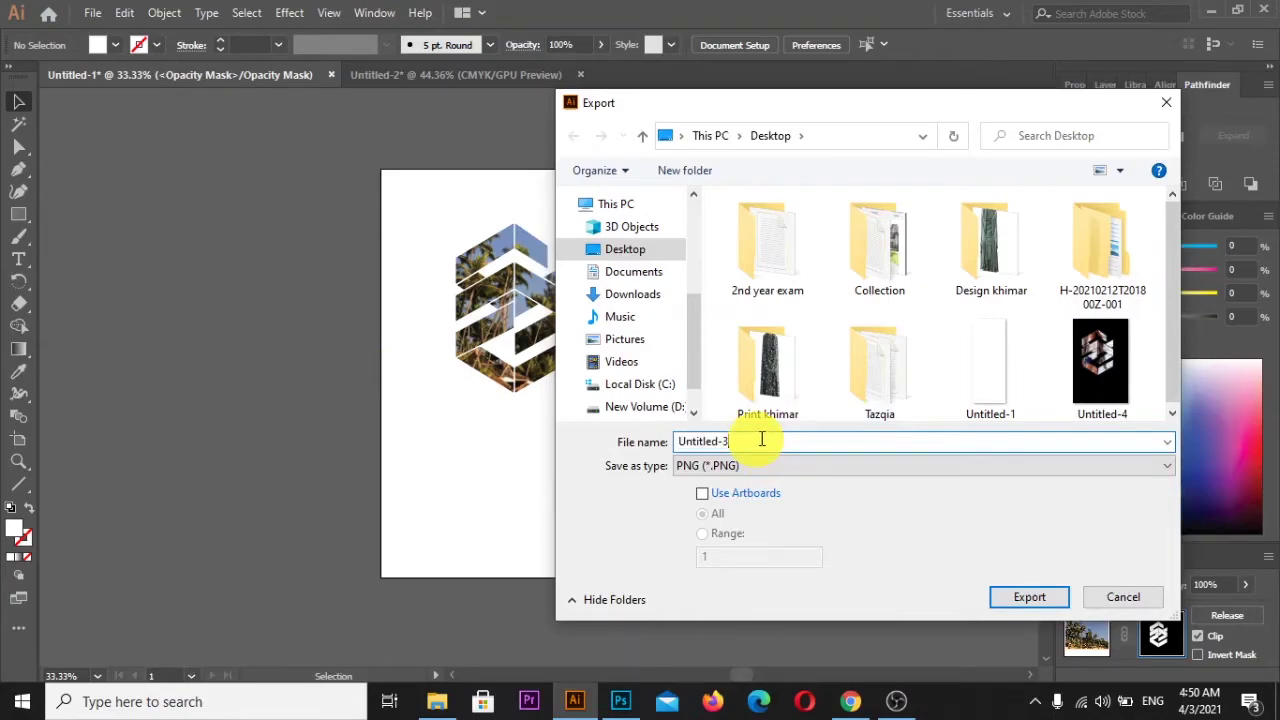
click(1015, 597)
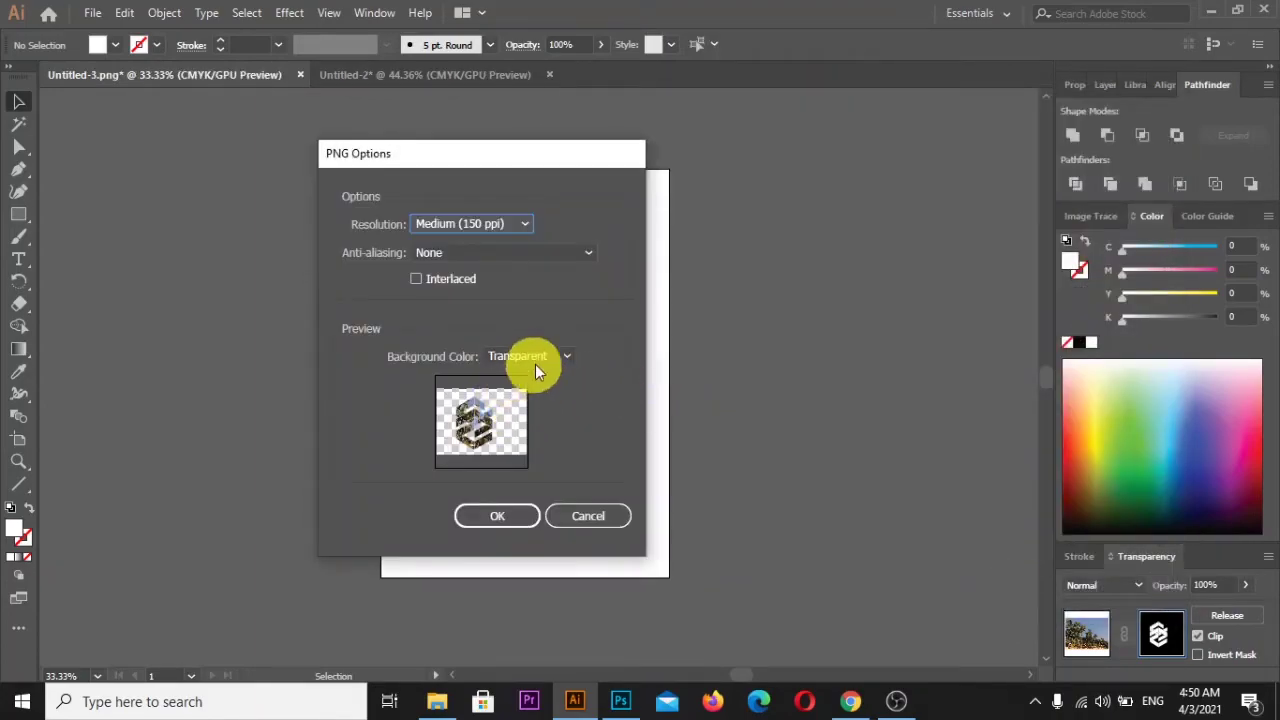
click(499, 518)
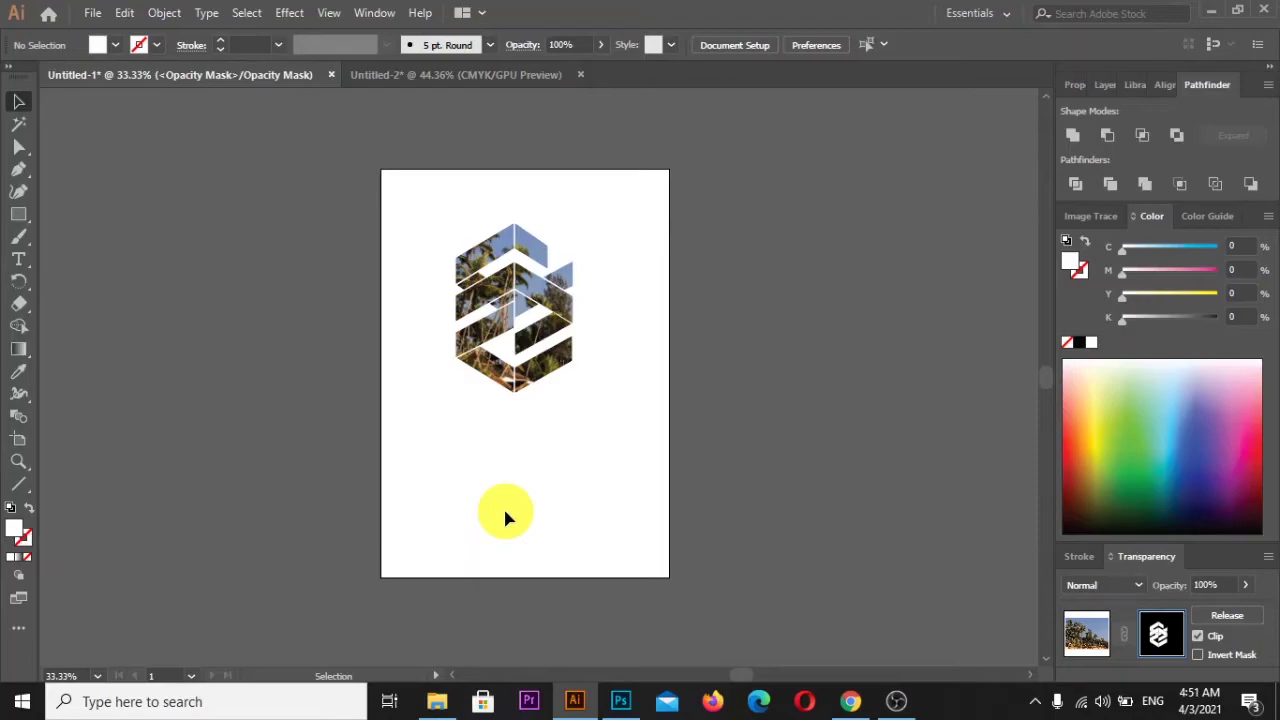
click(620, 702)
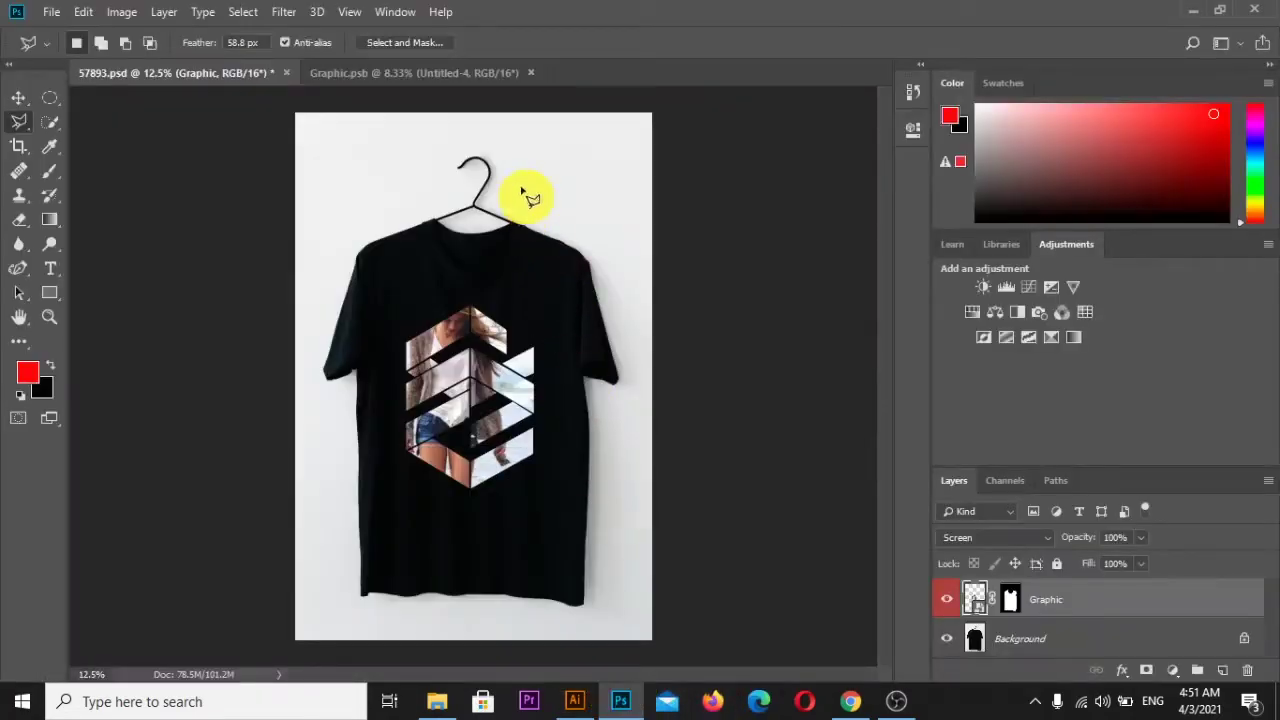
Step: Delete the Untitled-4 layer from Graphic.psb and make the black Graphic layer visible
drag(1012, 598, 1135, 652)
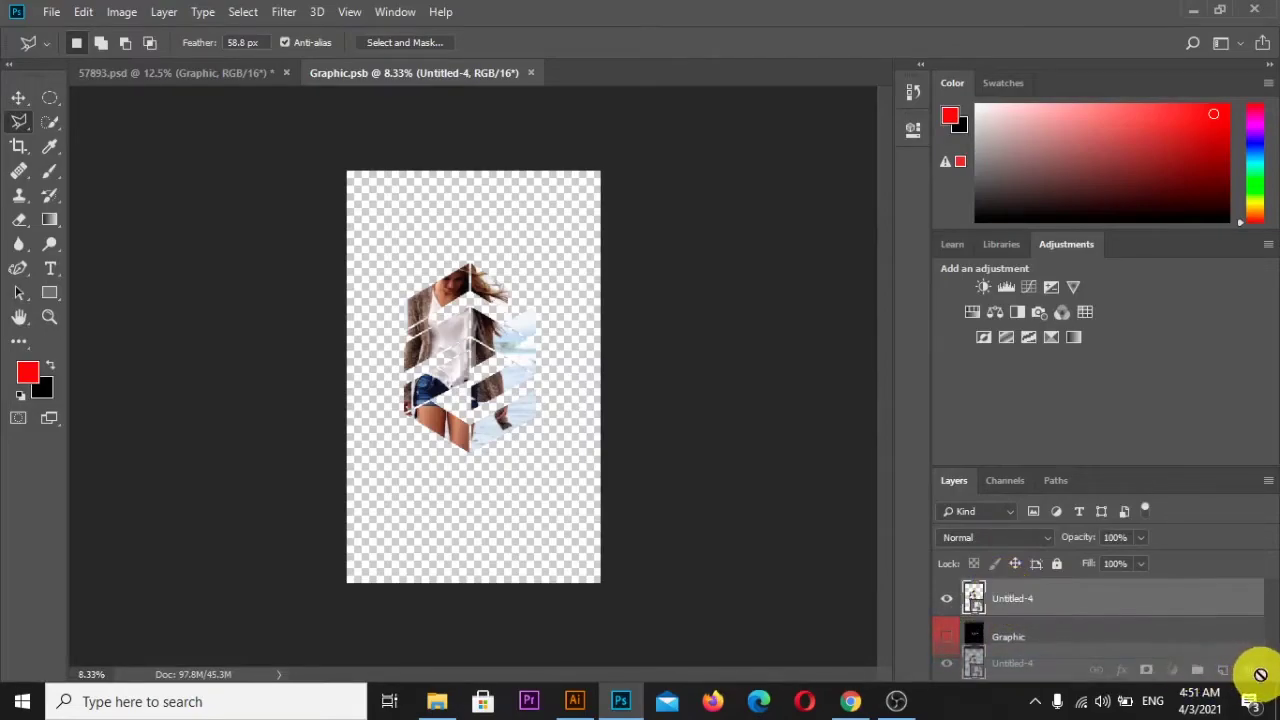
drag(1135, 652, 1244, 670)
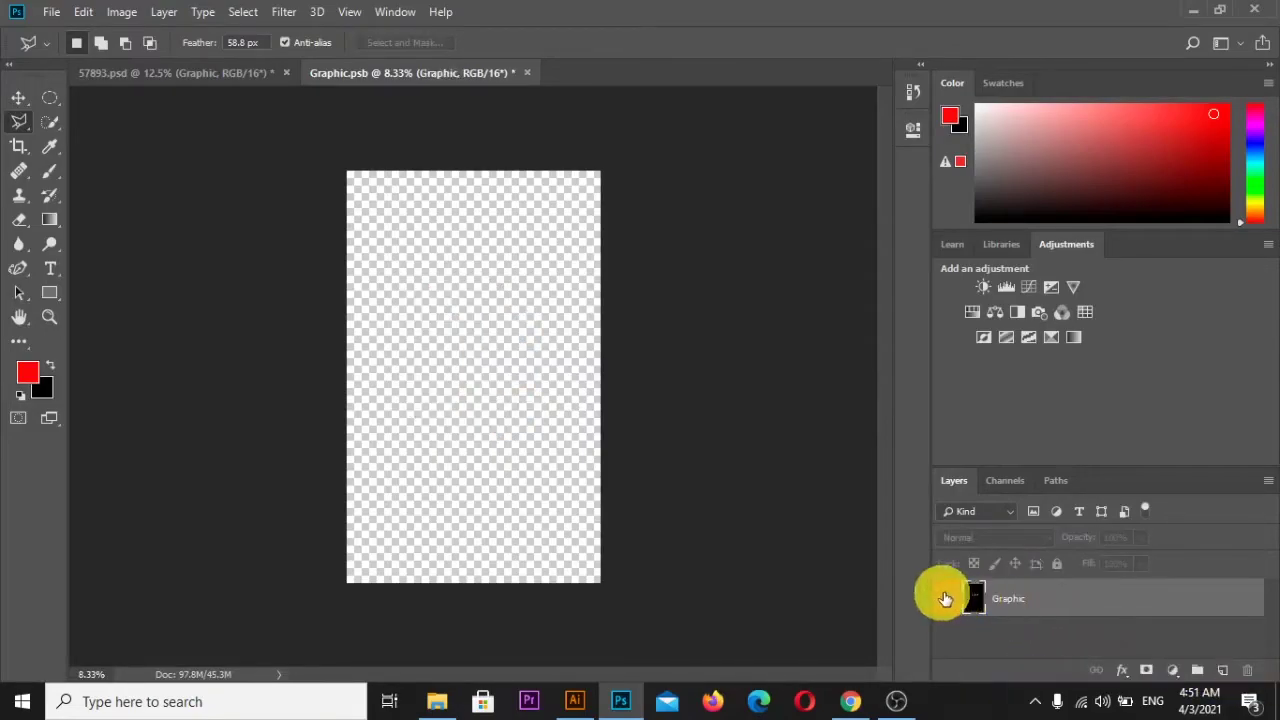
click(946, 598)
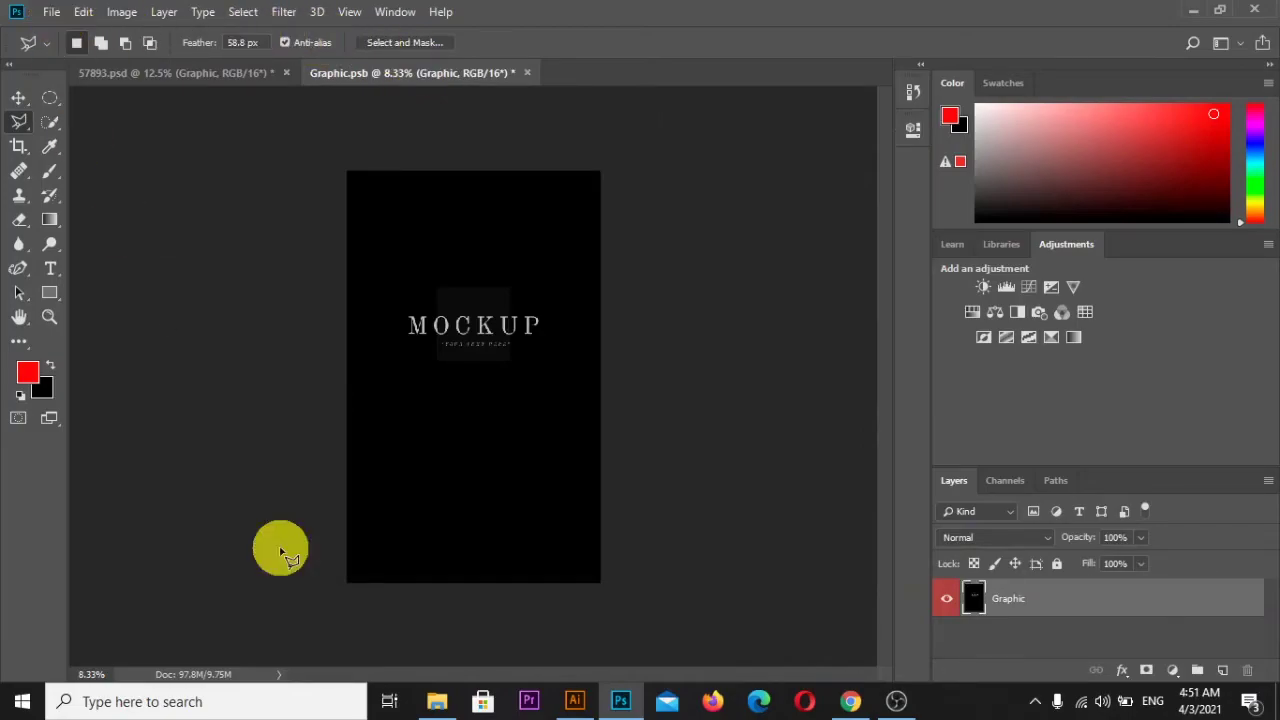
click(51, 12)
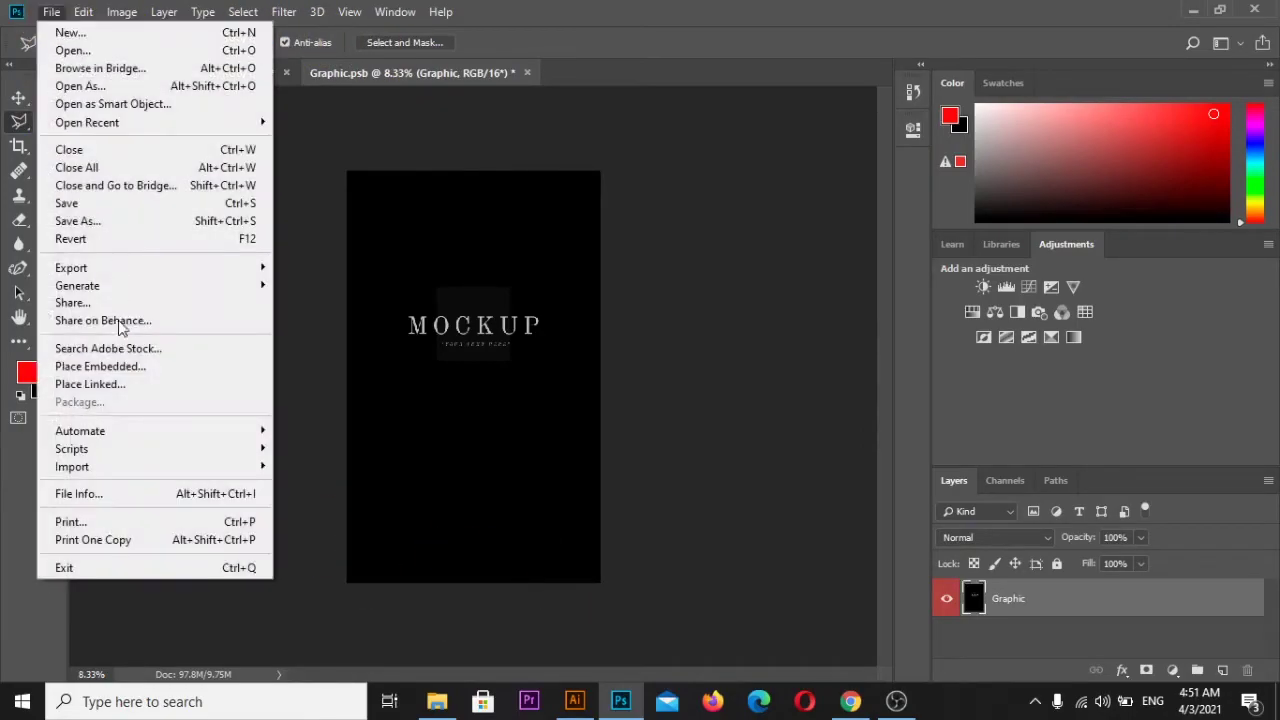
Step: Place Untitled-3.png as an embedded layer in Graphic.psb
click(122, 368)
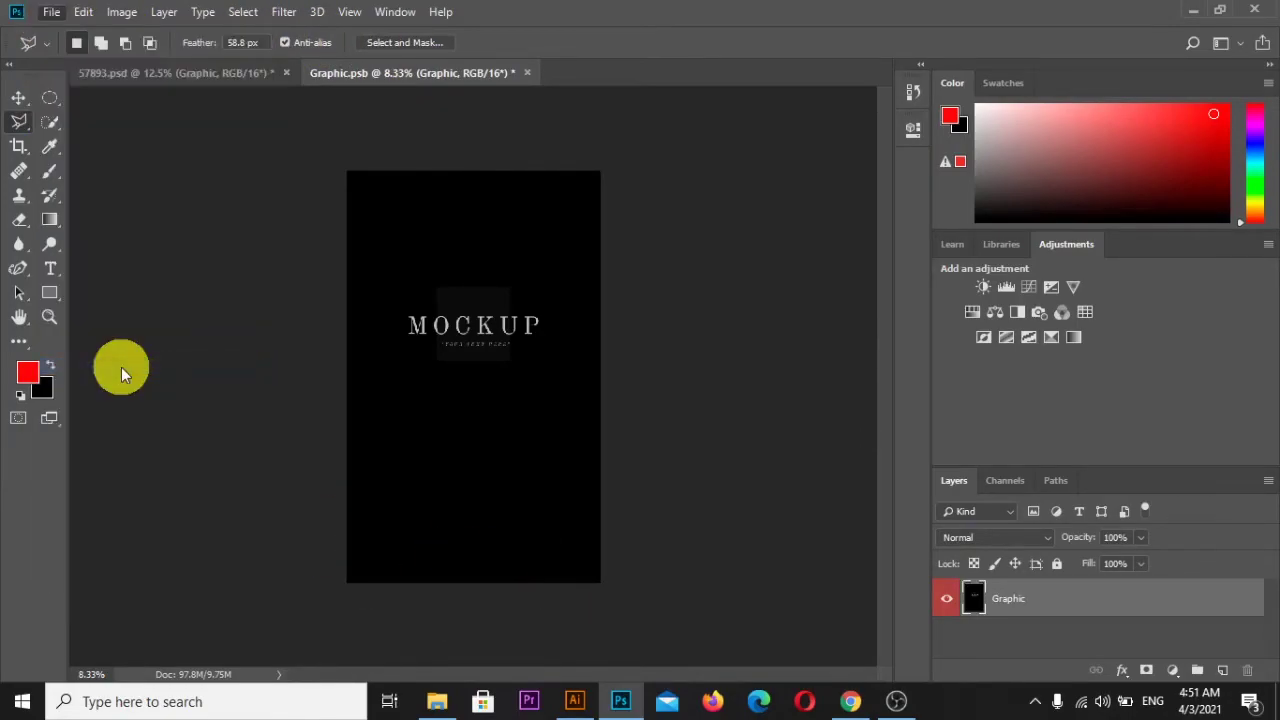
scroll(500, 286, down, 5)
scroll(600, 257, down, 2)
scroll(628, 290, down, 5)
scroll(580, 330, down, 2)
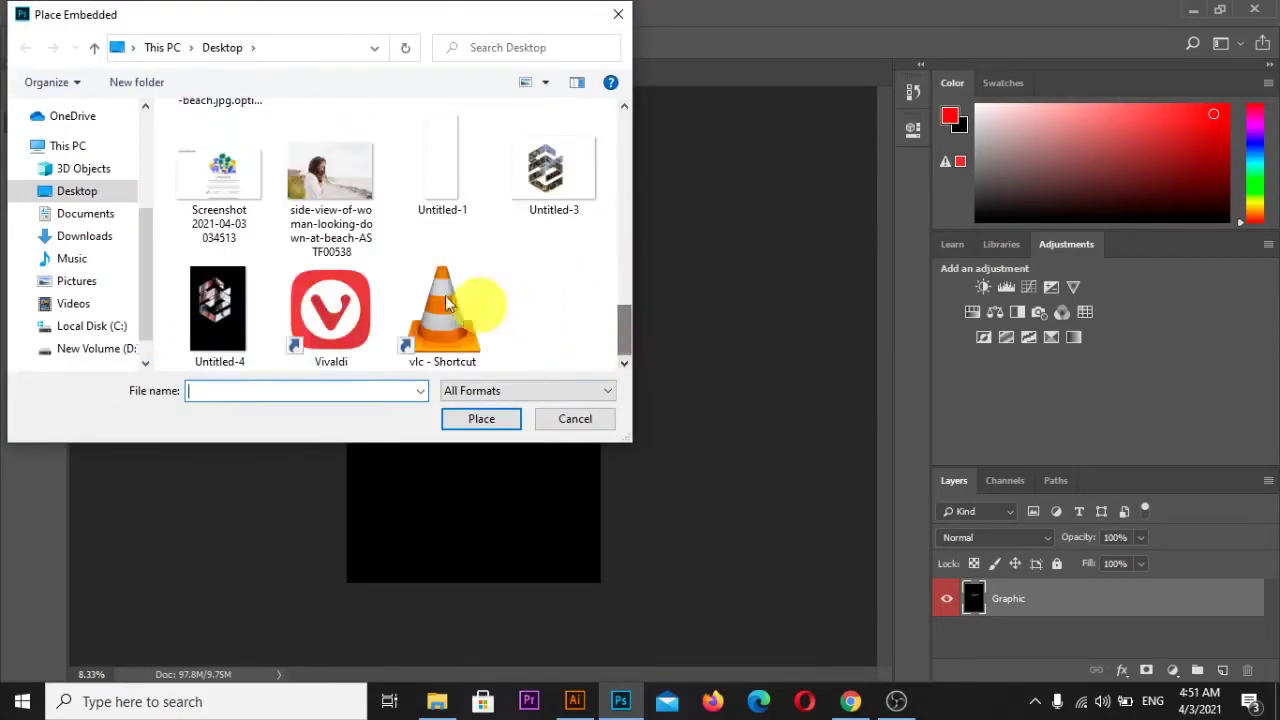
click(523, 183)
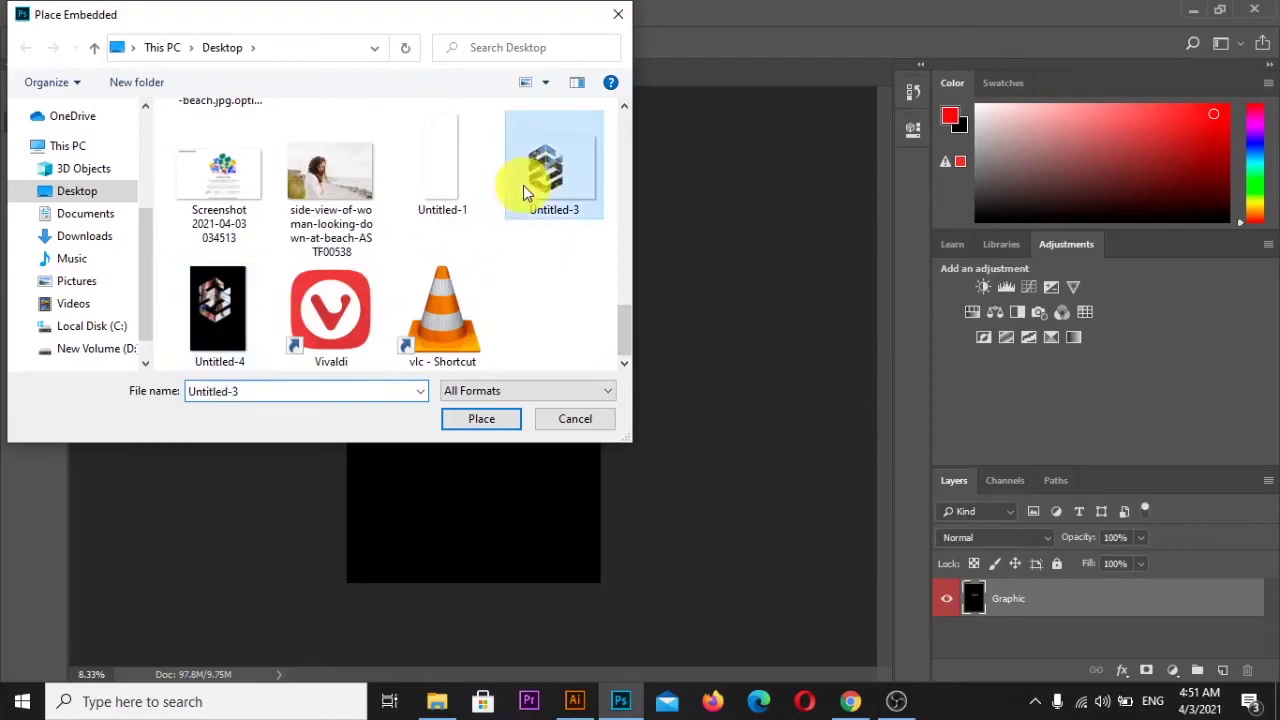
click(474, 420)
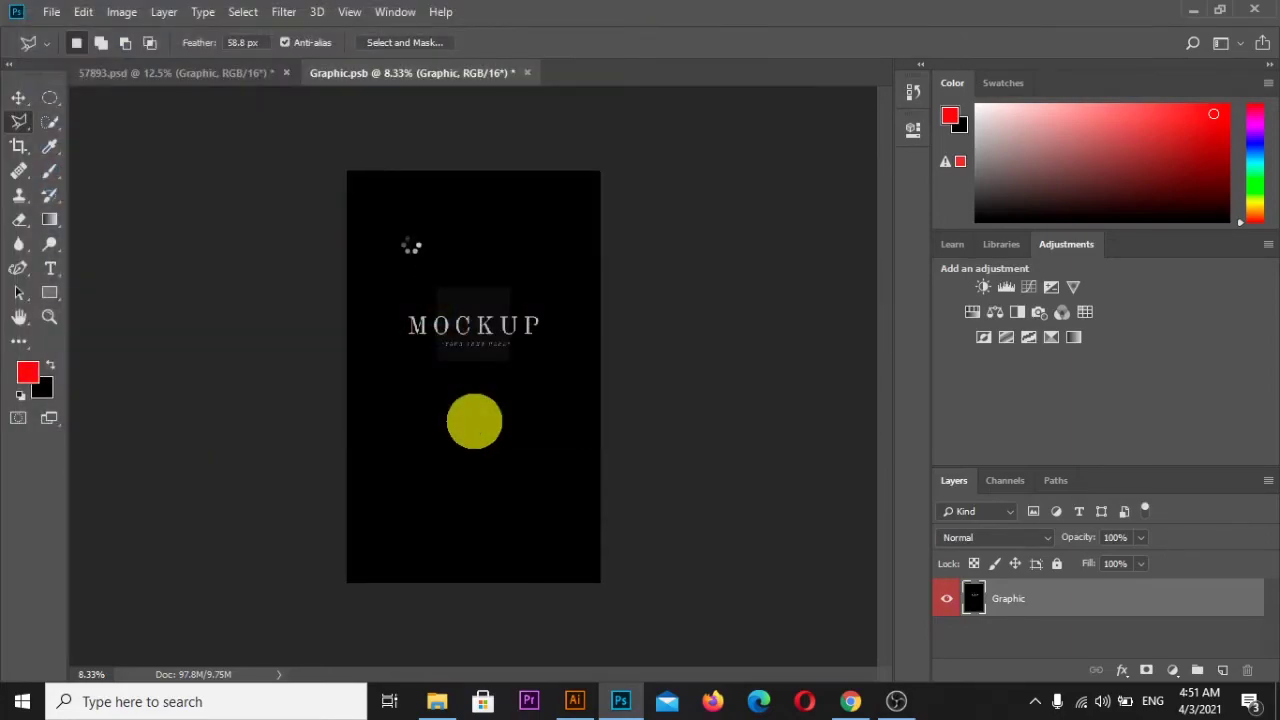
click(360, 186)
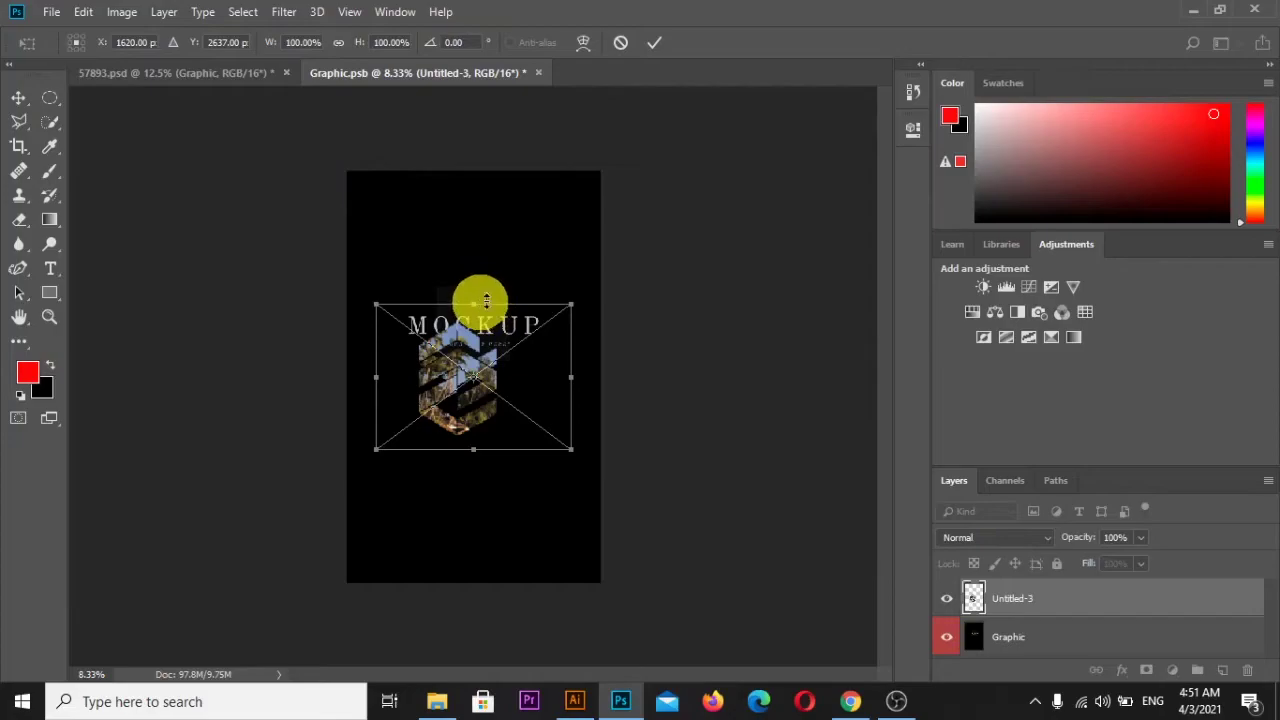
Step: Scale the logo up to about 154% by 192% over the canvas centre and commit
drag(571, 304, 617, 242)
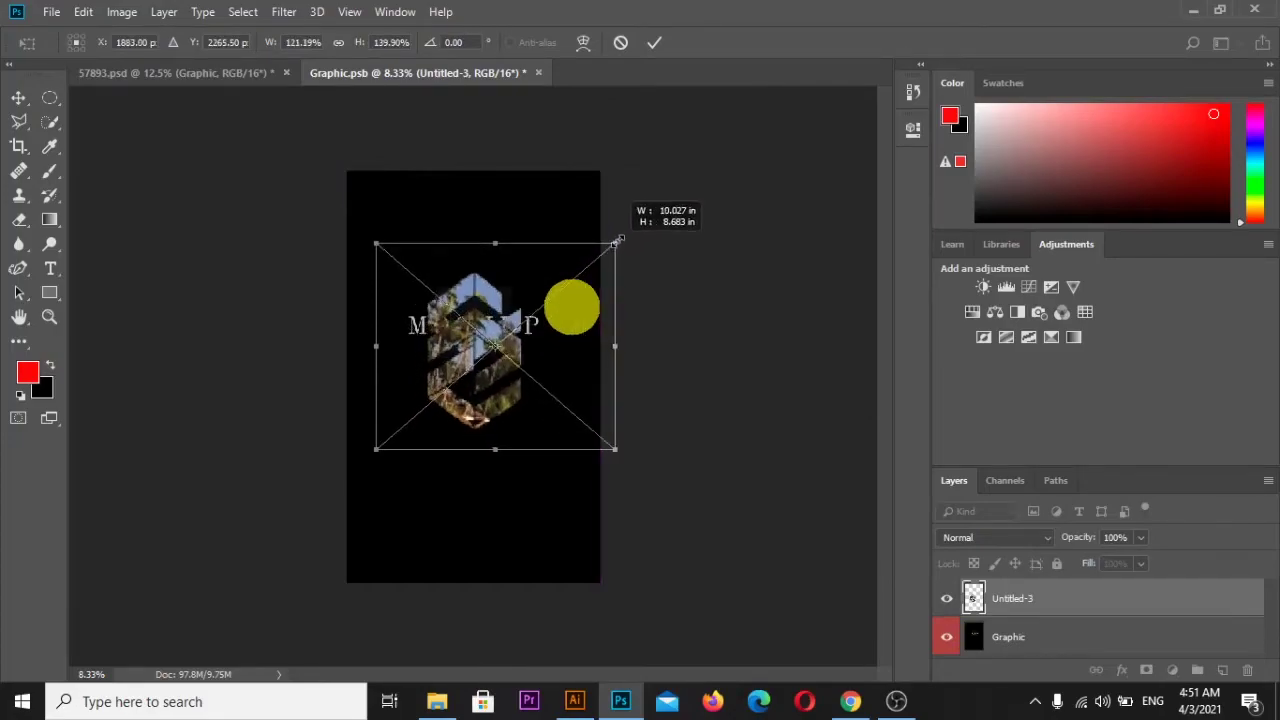
drag(617, 242, 634, 215)
drag(492, 322, 462, 300)
drag(363, 449, 347, 498)
drag(486, 349, 509, 340)
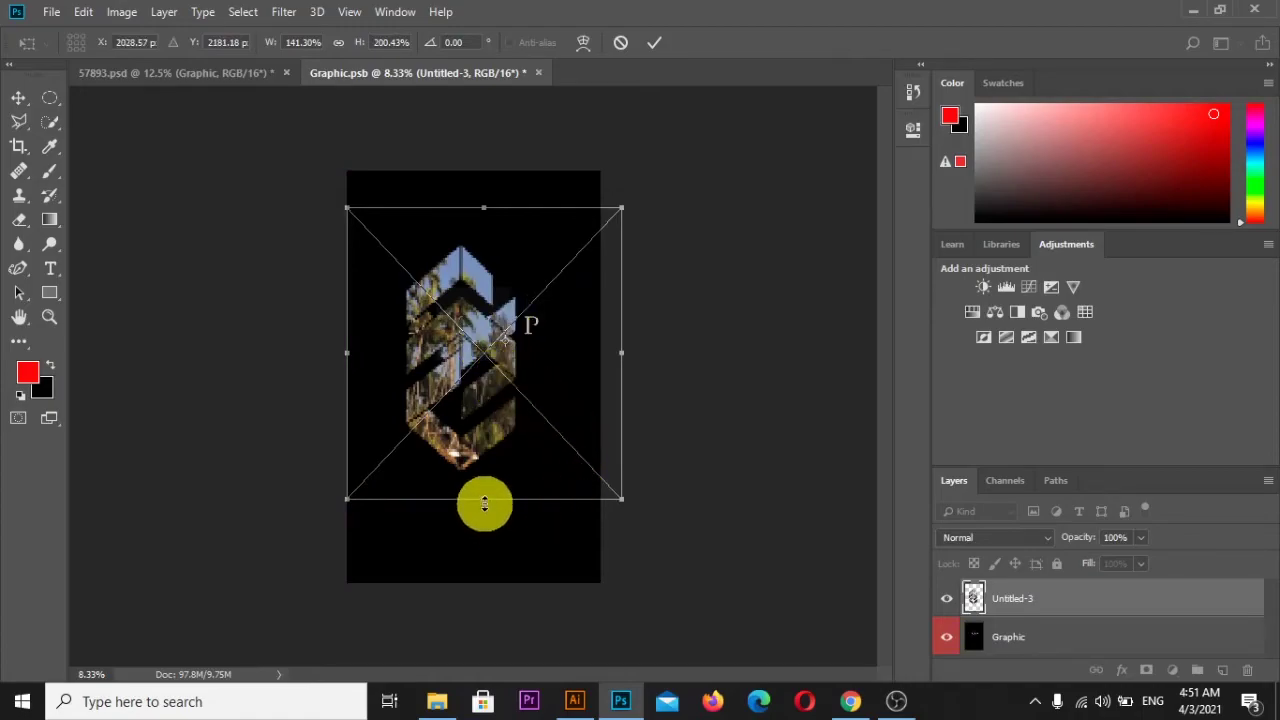
drag(484, 503, 484, 468)
drag(493, 412, 509, 412)
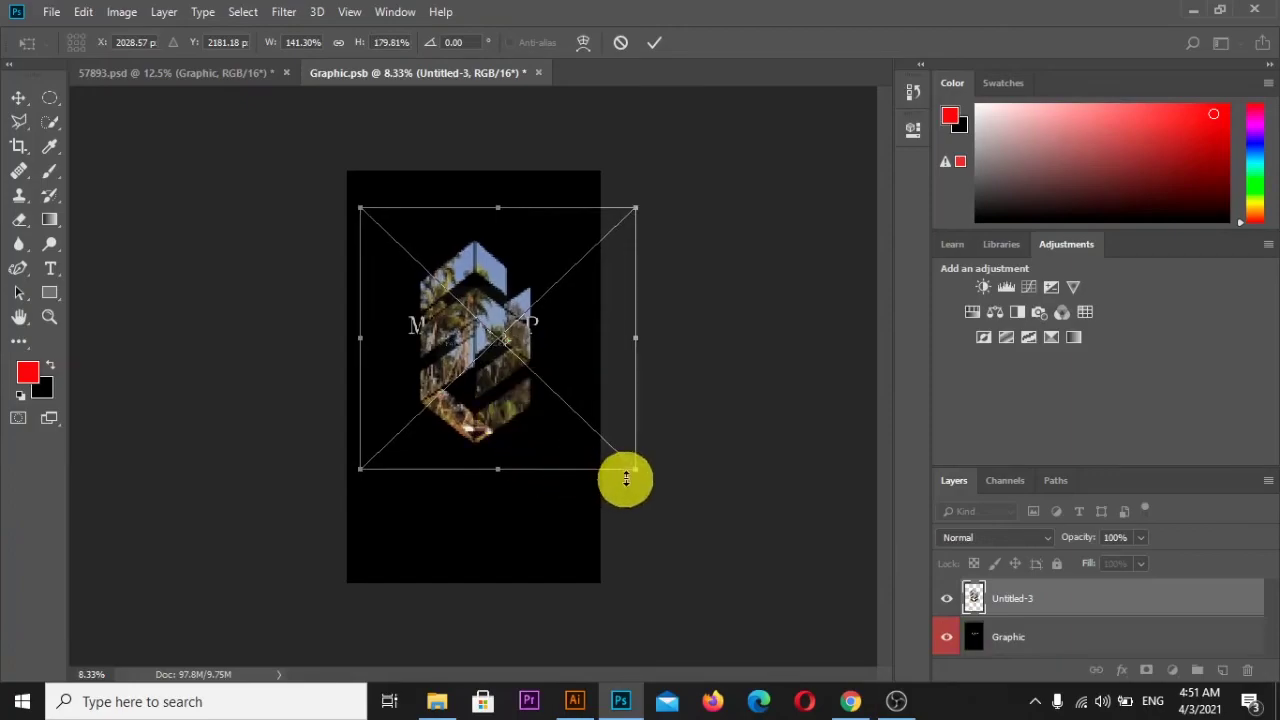
drag(625, 479, 657, 485)
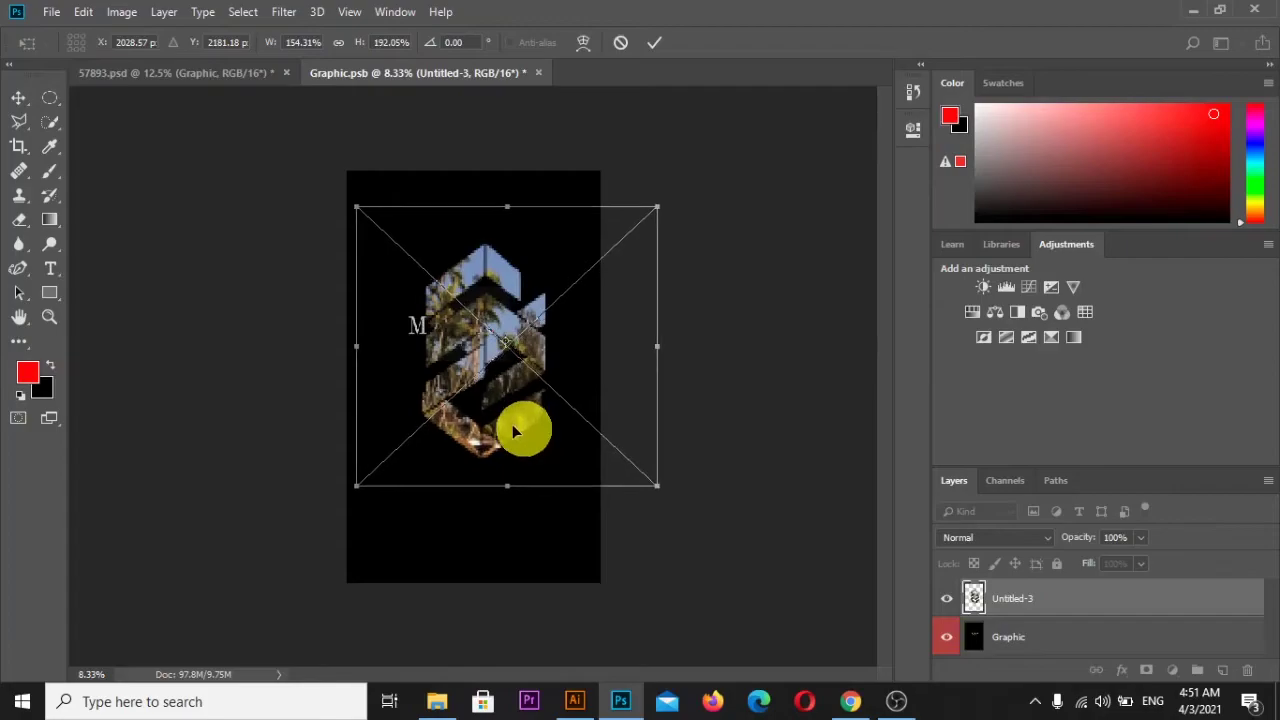
drag(513, 424, 503, 424)
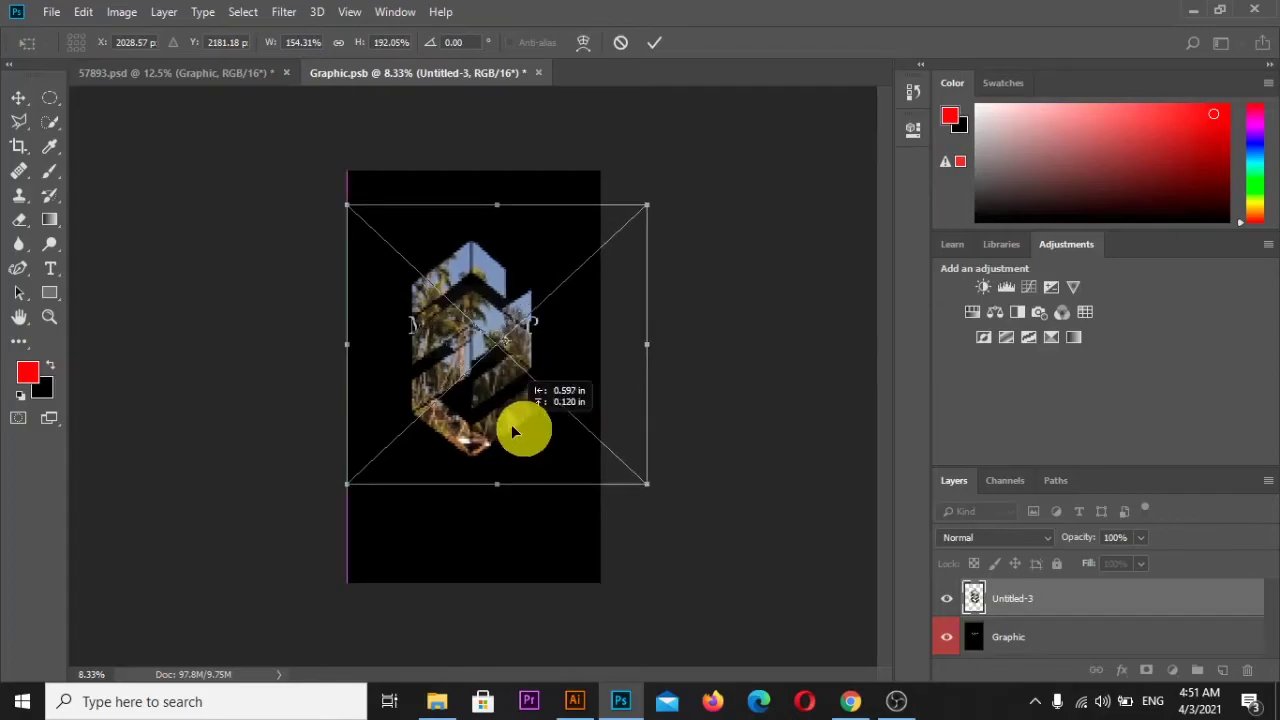
click(649, 45)
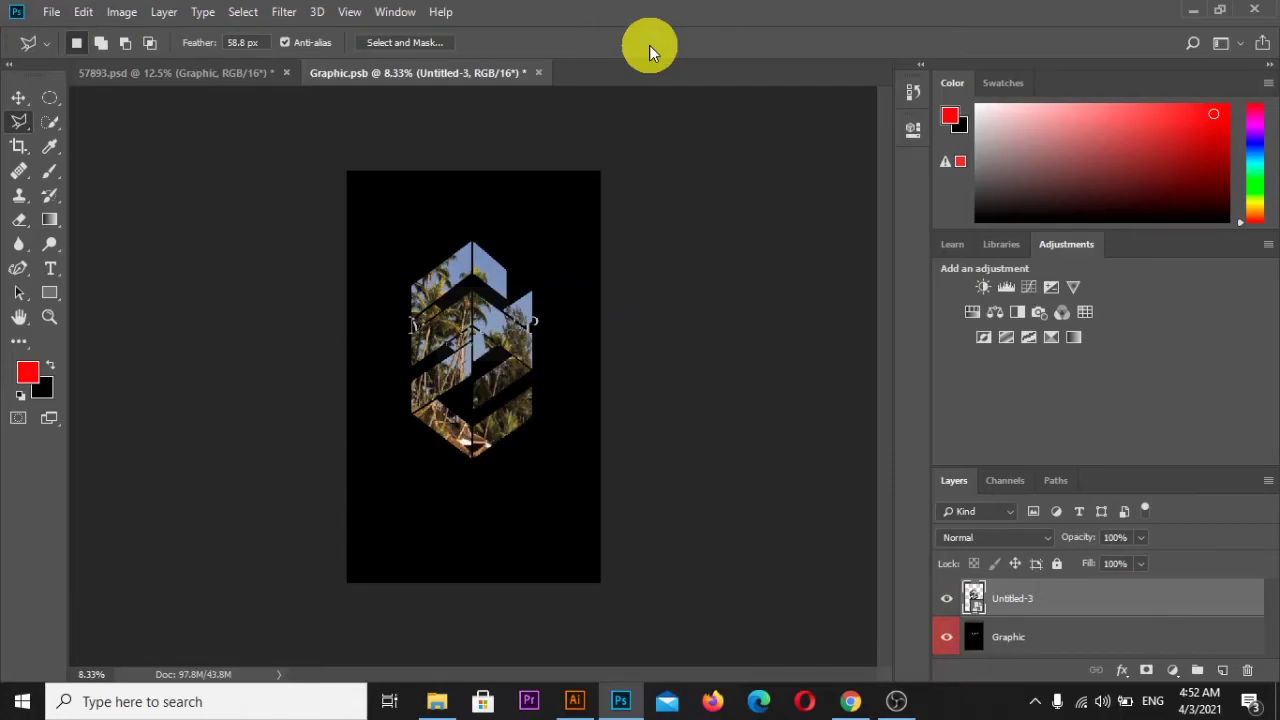
Step: Save Graphic.psb with Ctrl+S
key(ctrl+s)
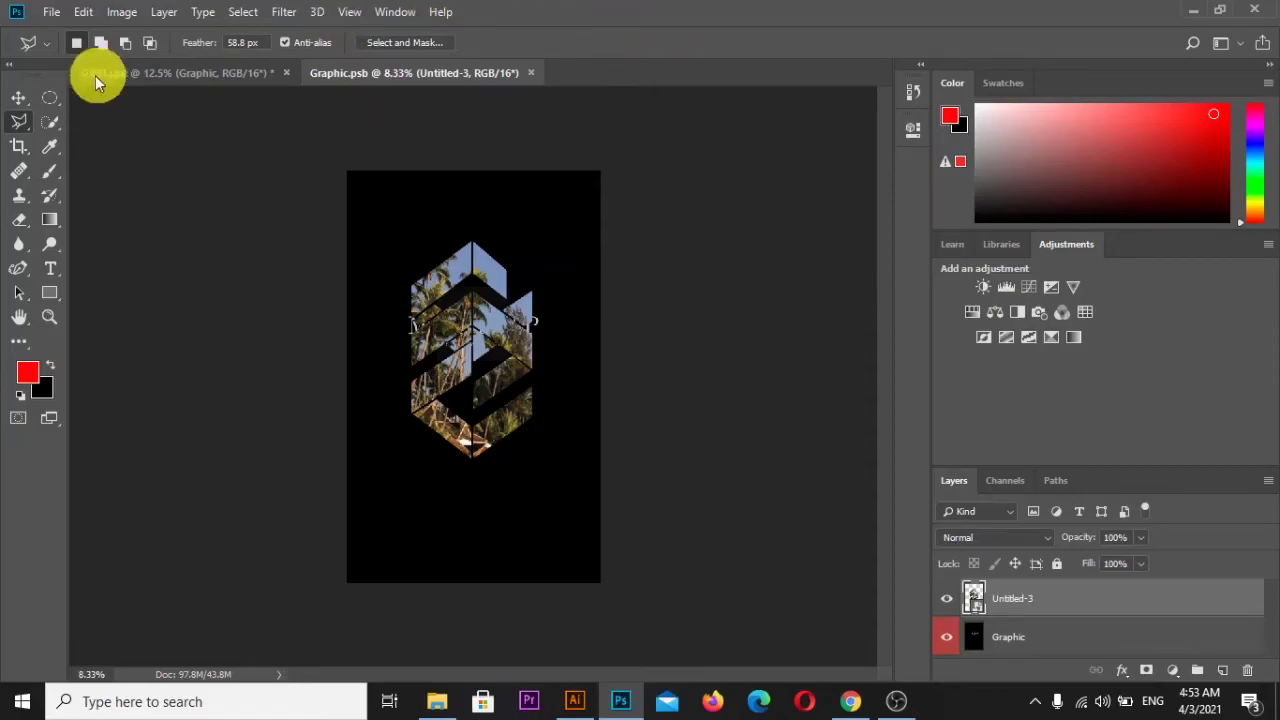
Step: Save Graphic.psb again, check the logo on the 57893.psd T-shirt mockup, and minimize Photoshop
click(156, 70)
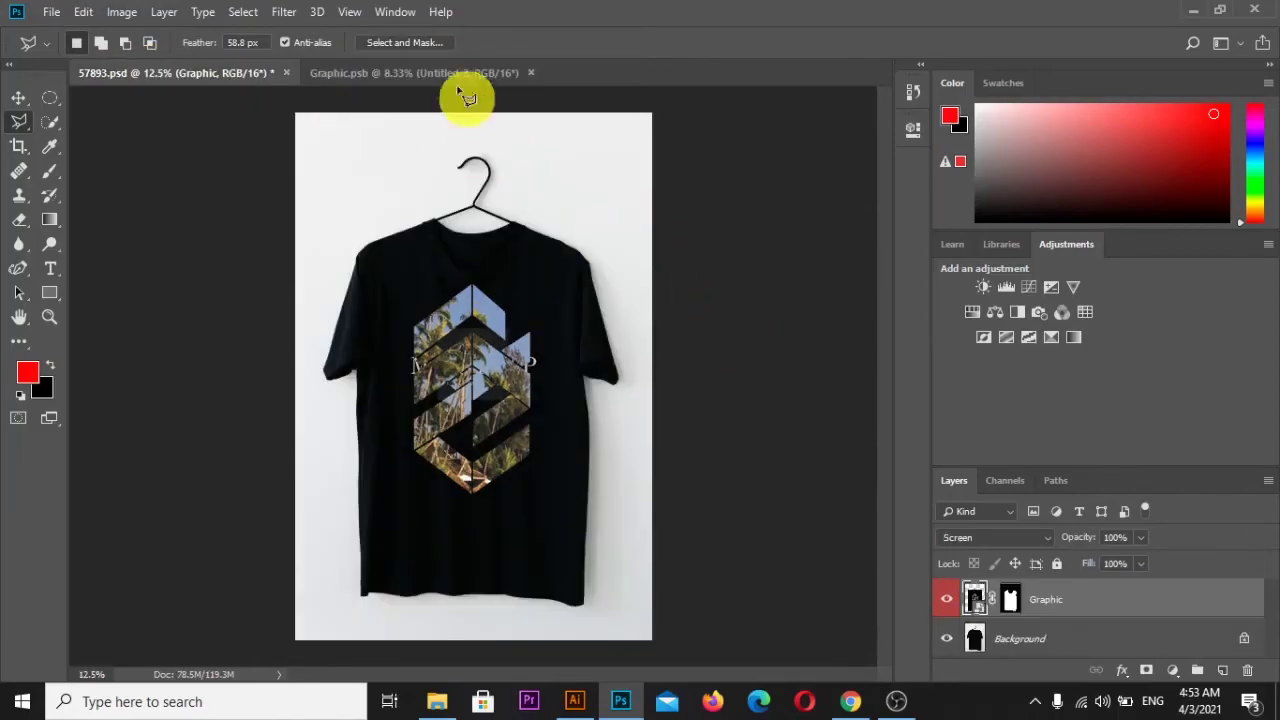
click(946, 637)
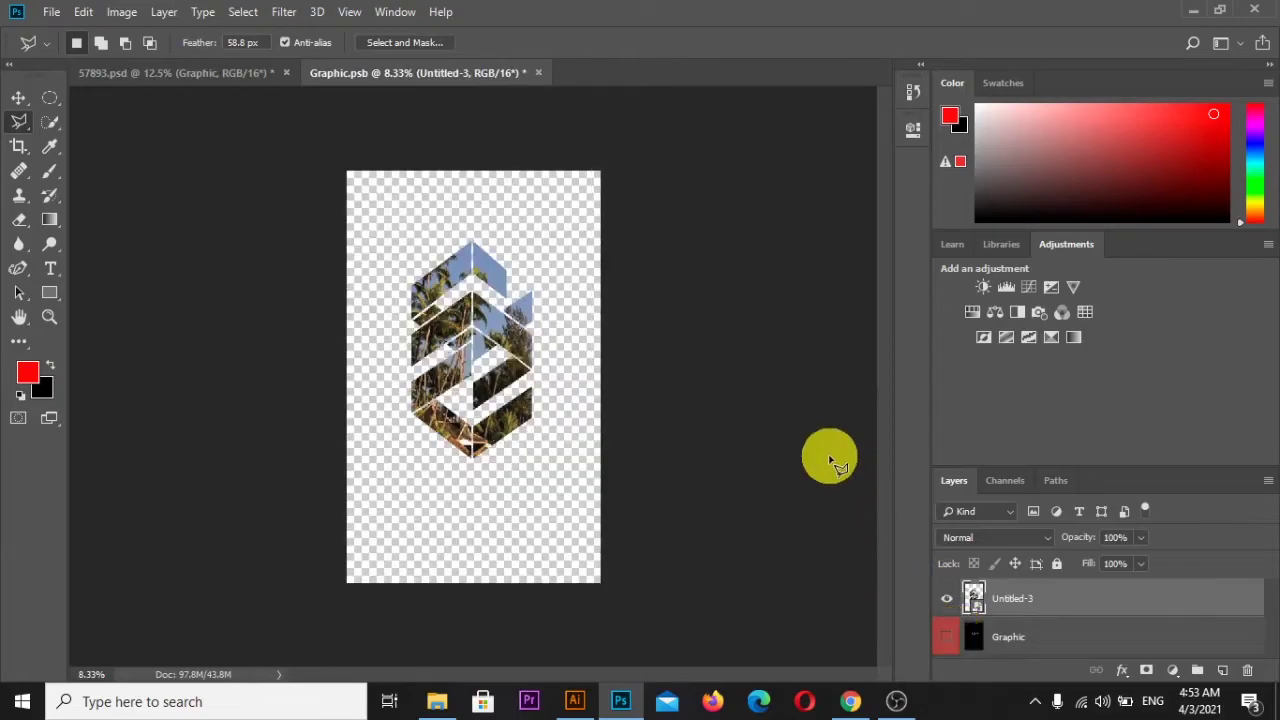
key(ctrl+s)
click(220, 71)
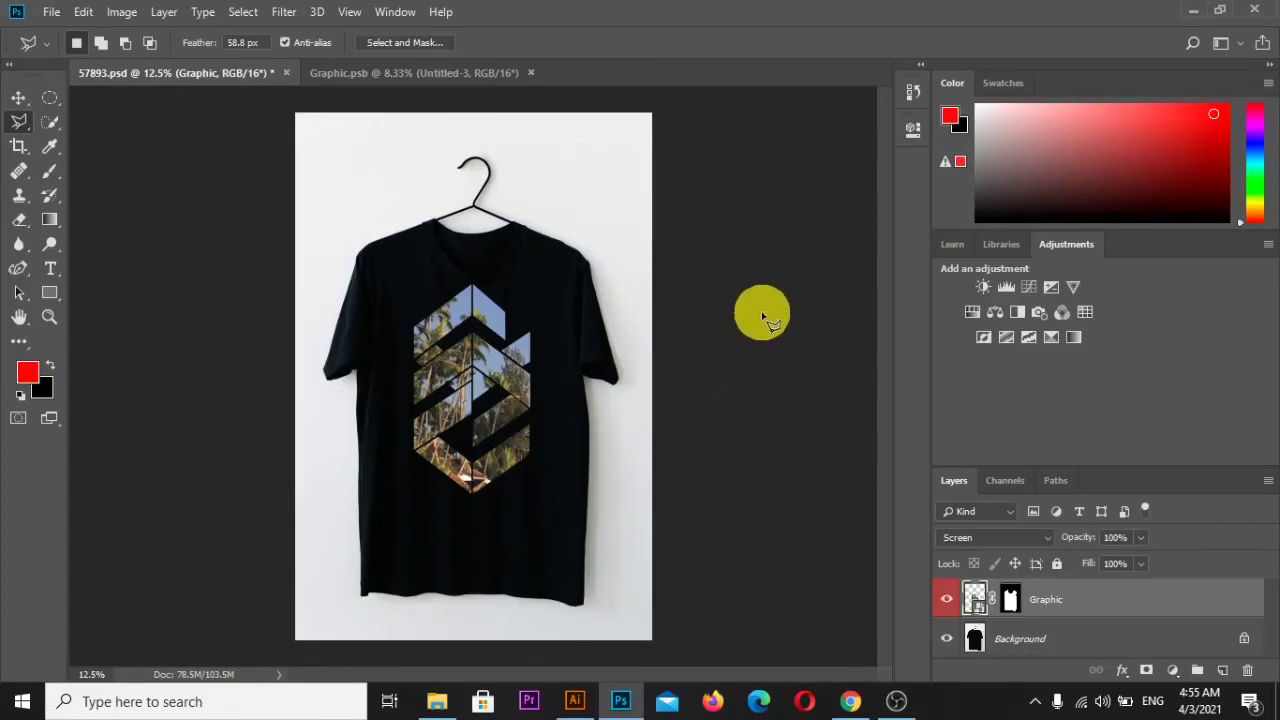
click(1195, 10)
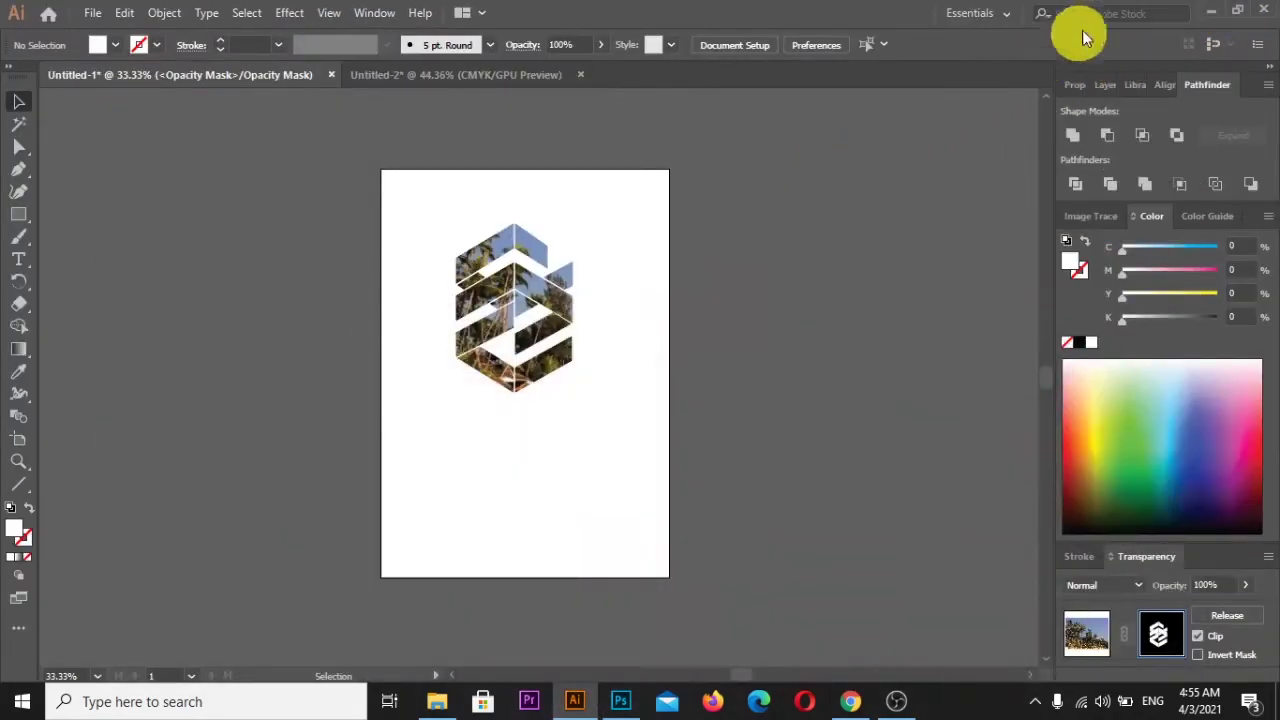
Step: Refresh the desktop and restore the Illustrator window
click(1210, 12)
right_click(805, 194)
click(899, 248)
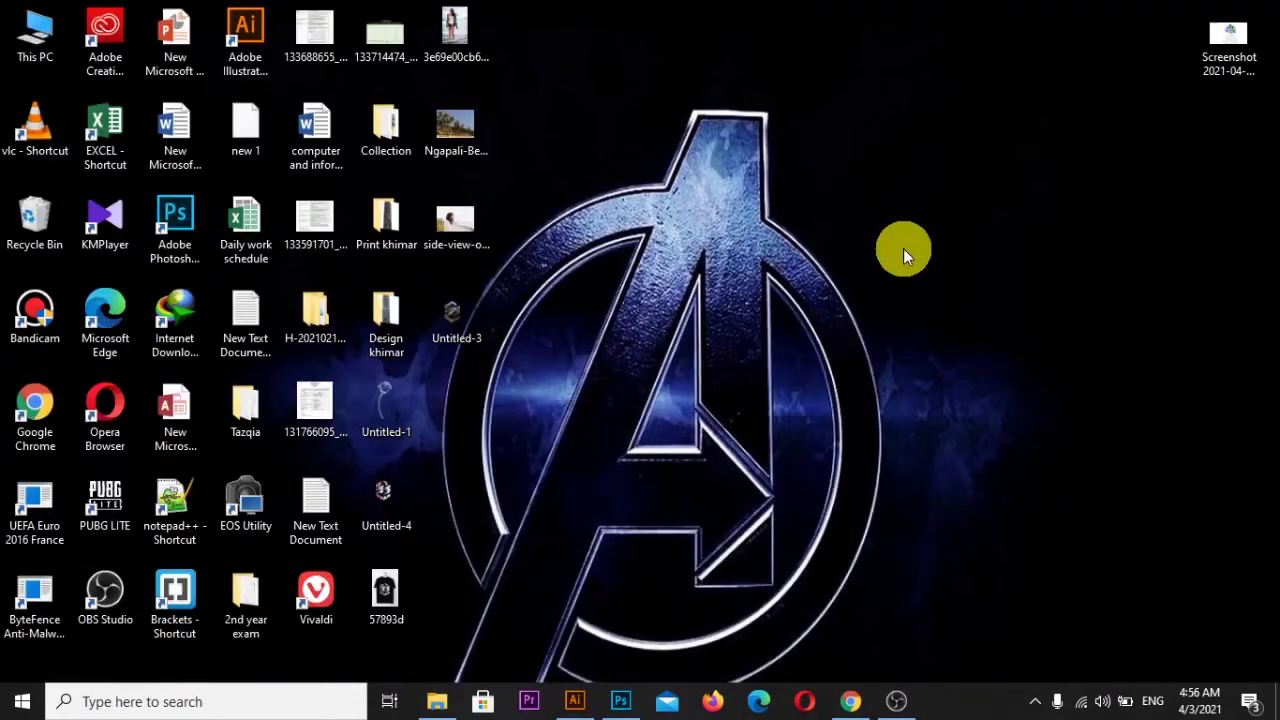
click(577, 701)
Step: Delete the masked logo and photo, then undo twice to restore them
drag(385, 175, 510, 330)
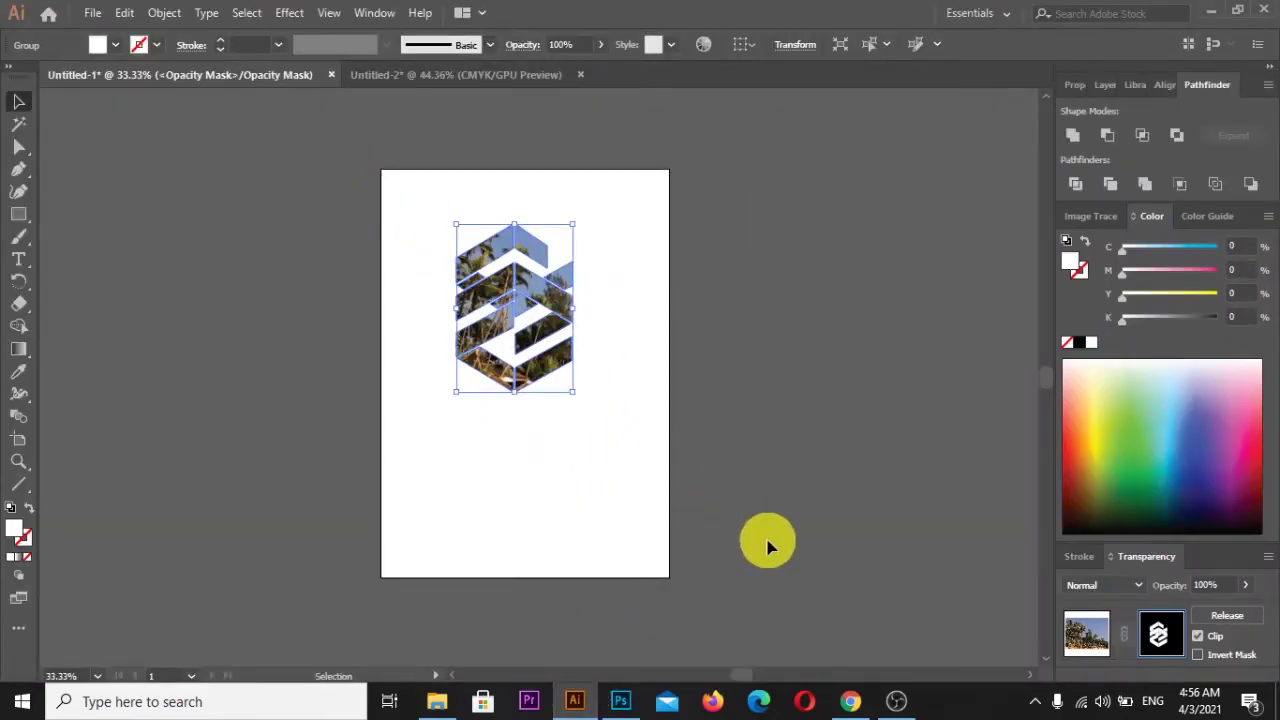
key(Delete)
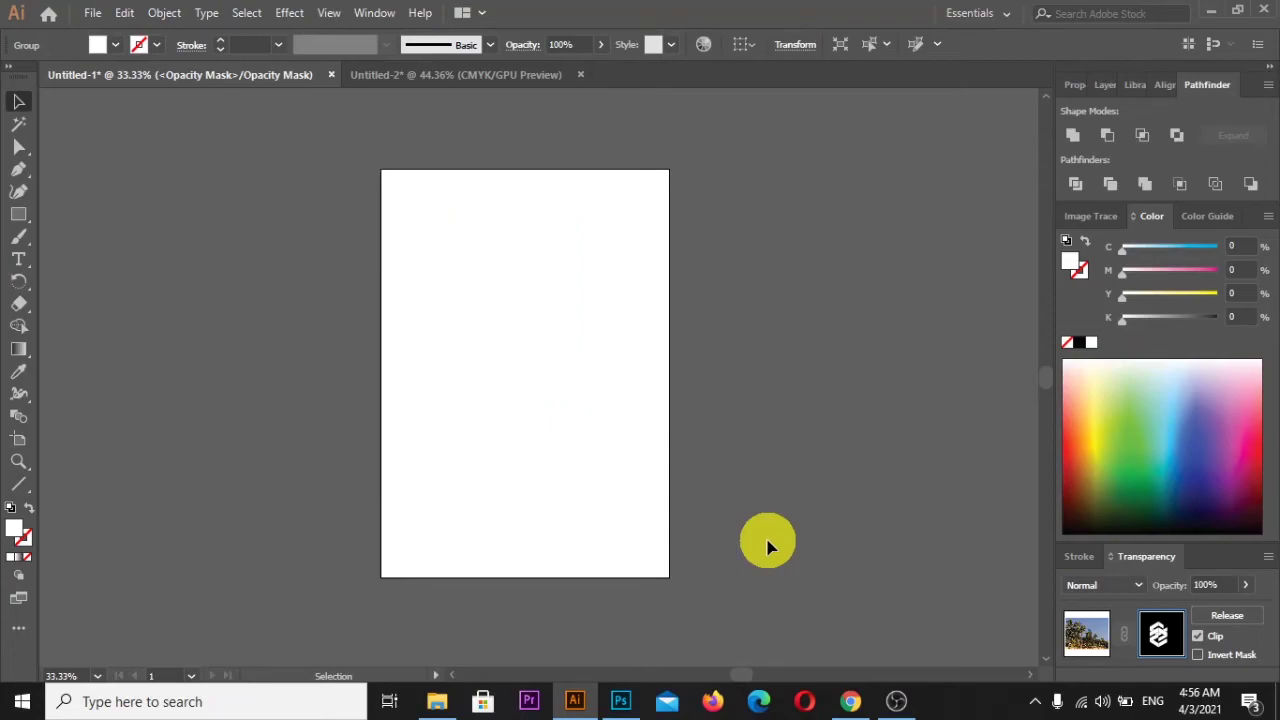
click(1088, 634)
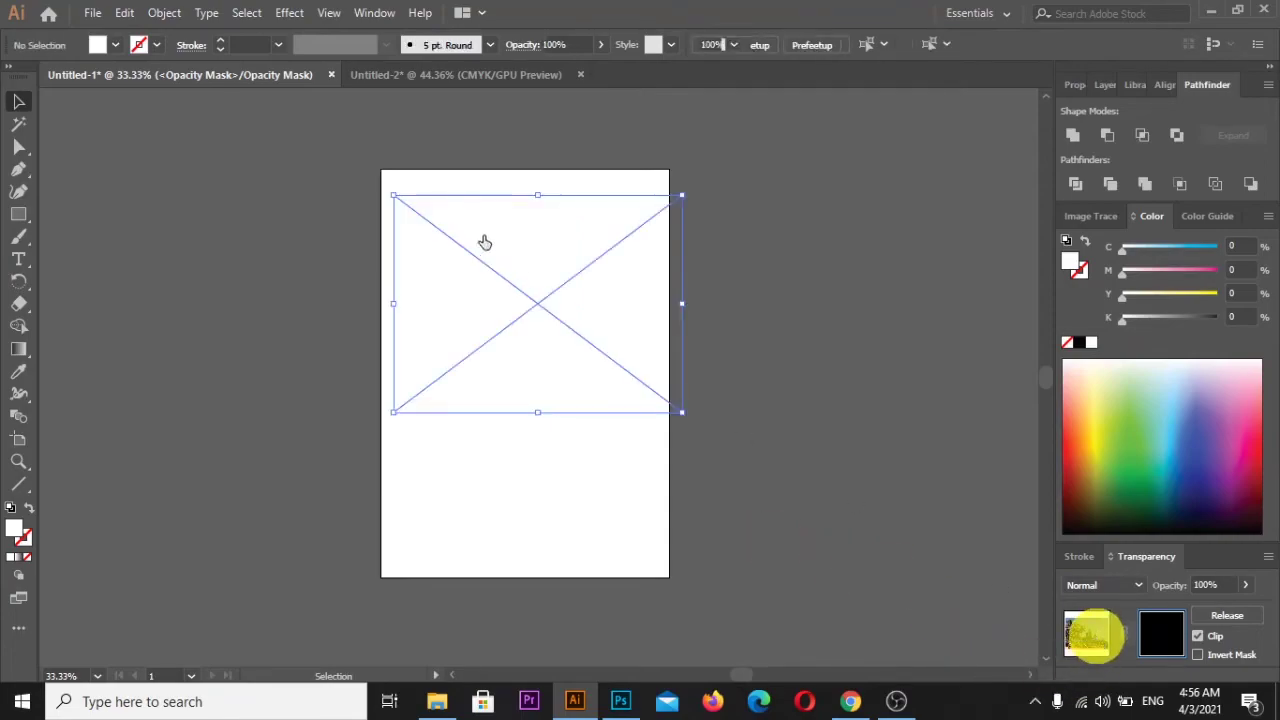
click(587, 235)
key(Delete)
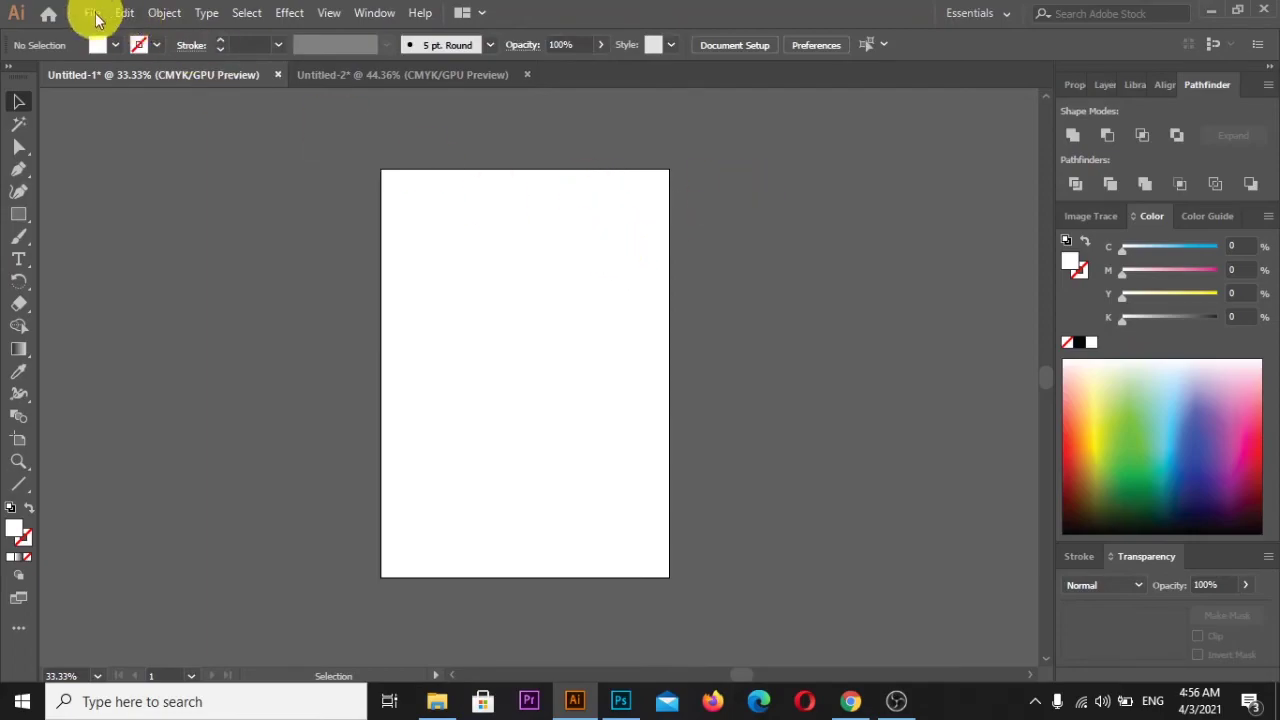
key(ctrl+z)
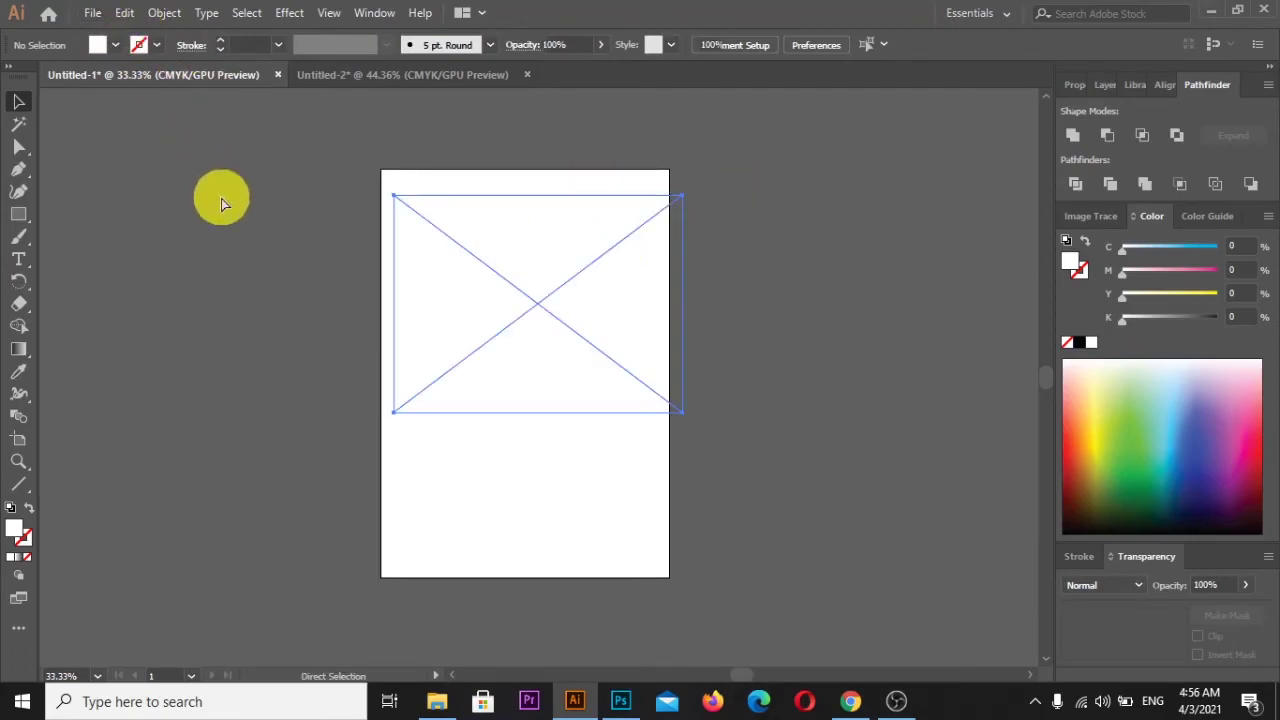
key(ctrl+z)
key(ctrl+z)
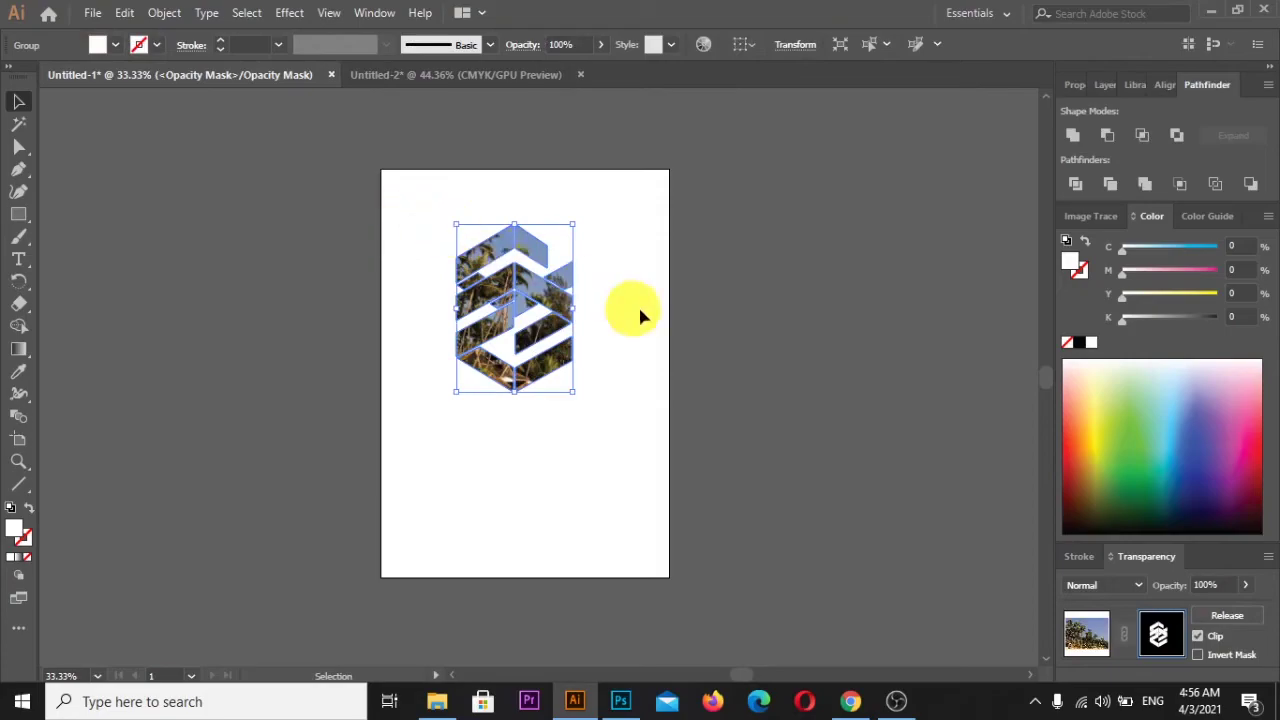
Step: Release the opacity mask and delete the palm-beach photo, keeping the white logo shapes
click(1086, 634)
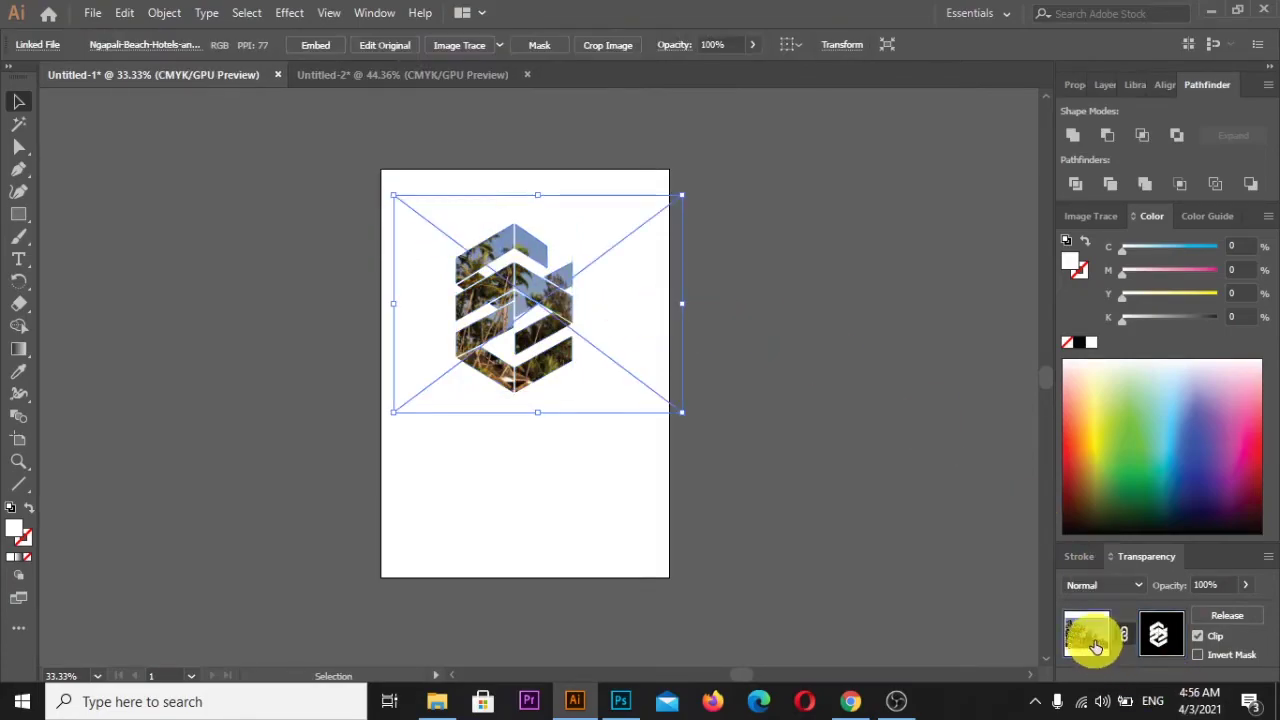
click(889, 495)
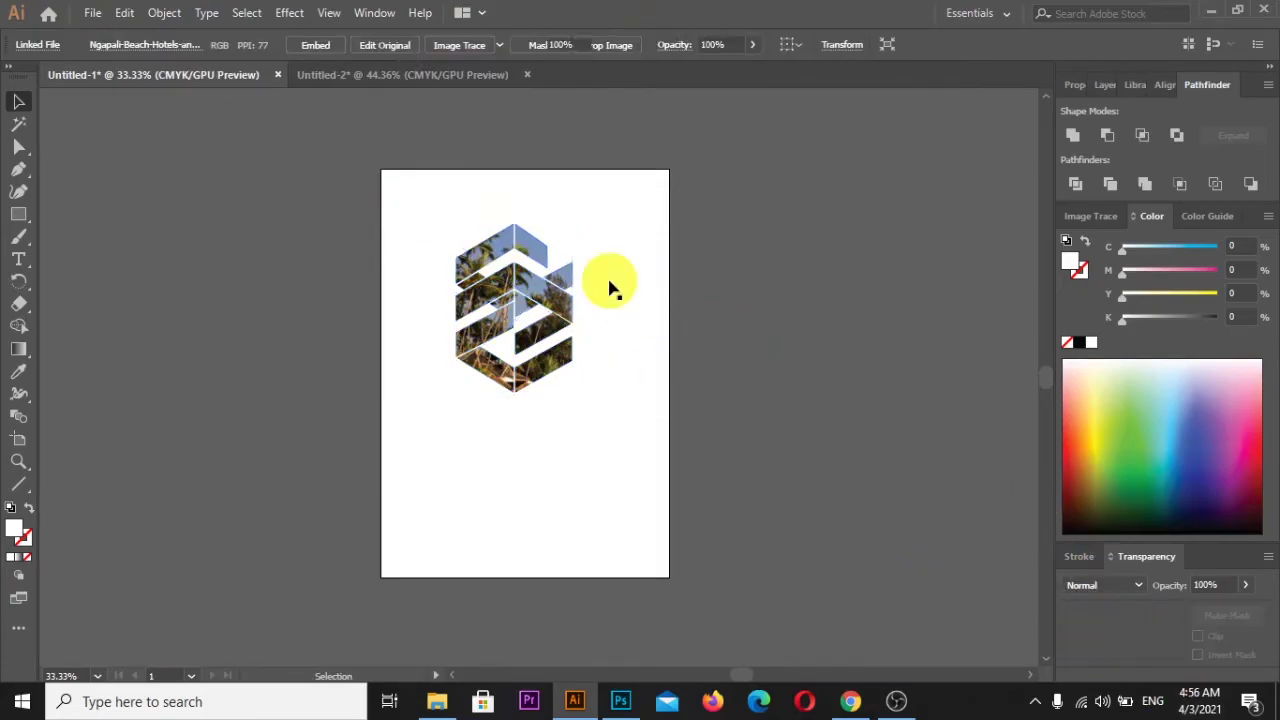
click(584, 326)
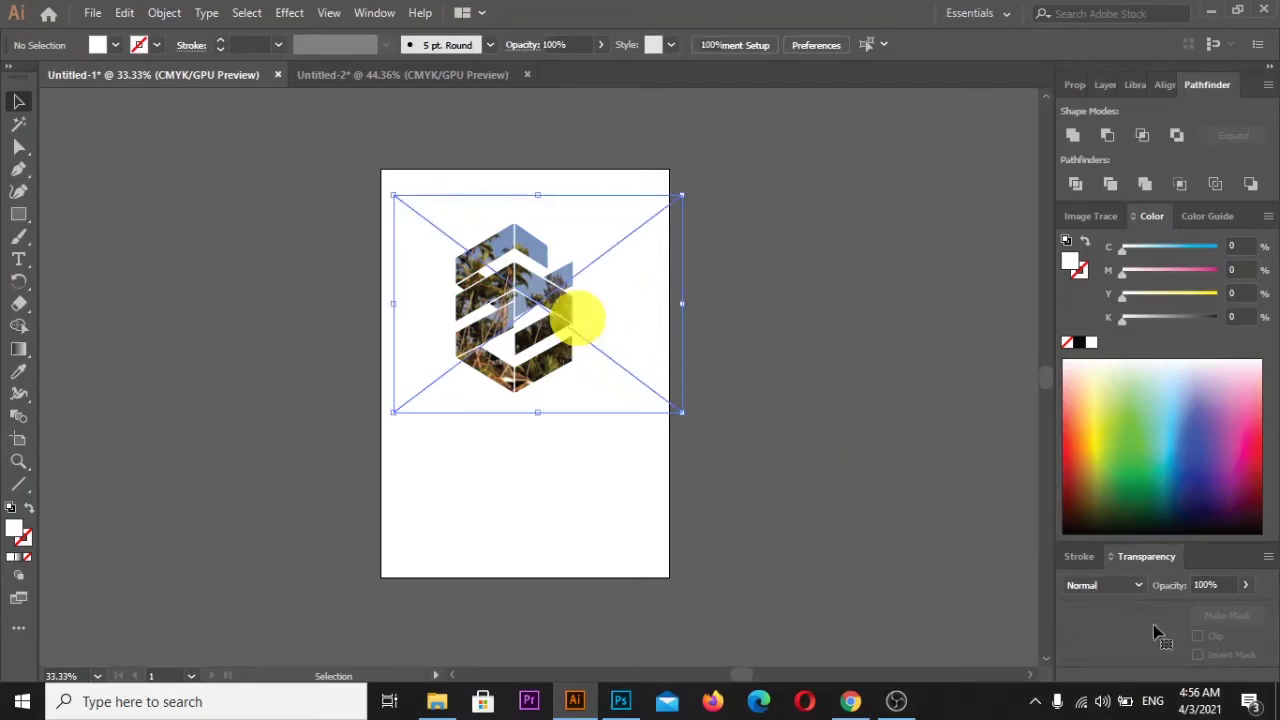
click(1230, 617)
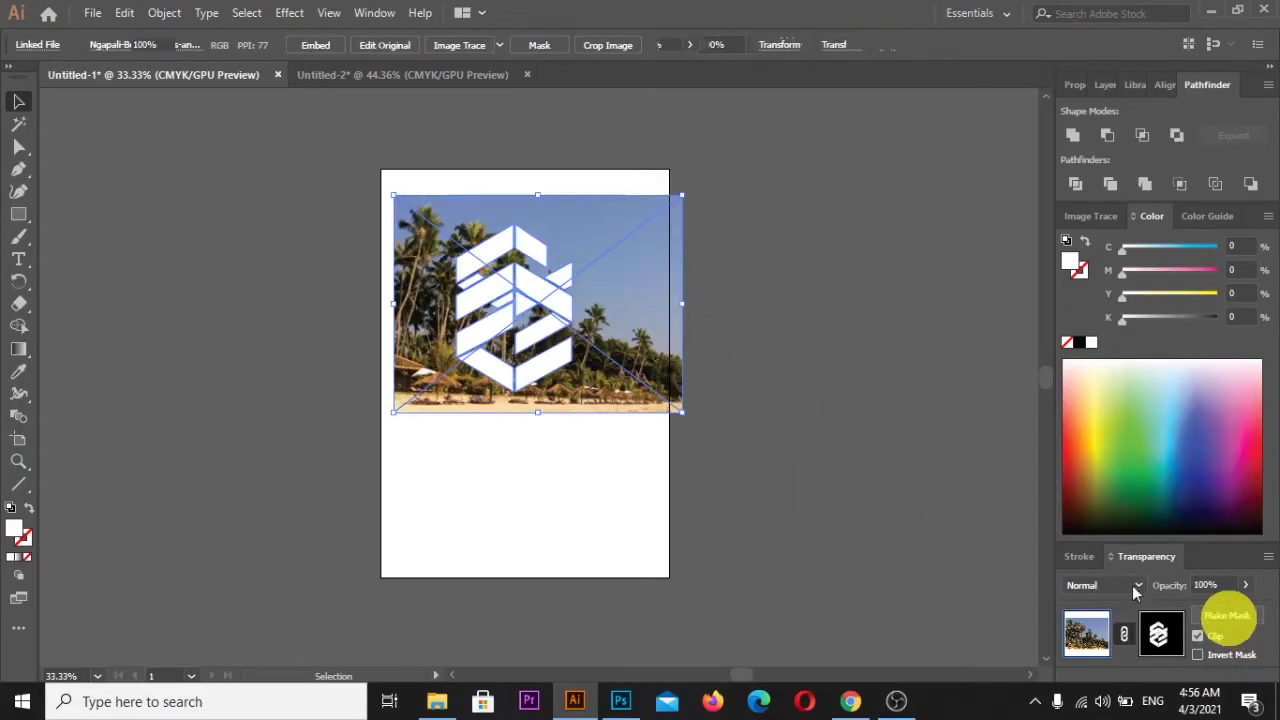
click(731, 338)
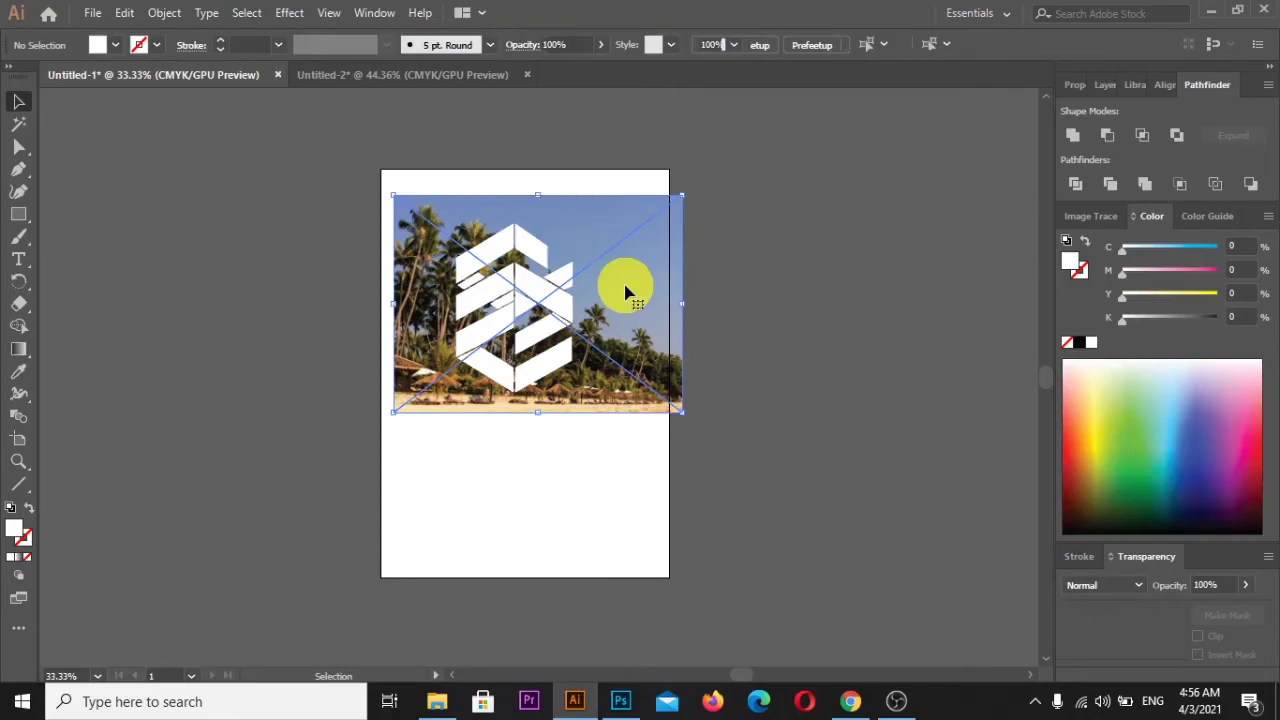
click(625, 292)
key(backslash)
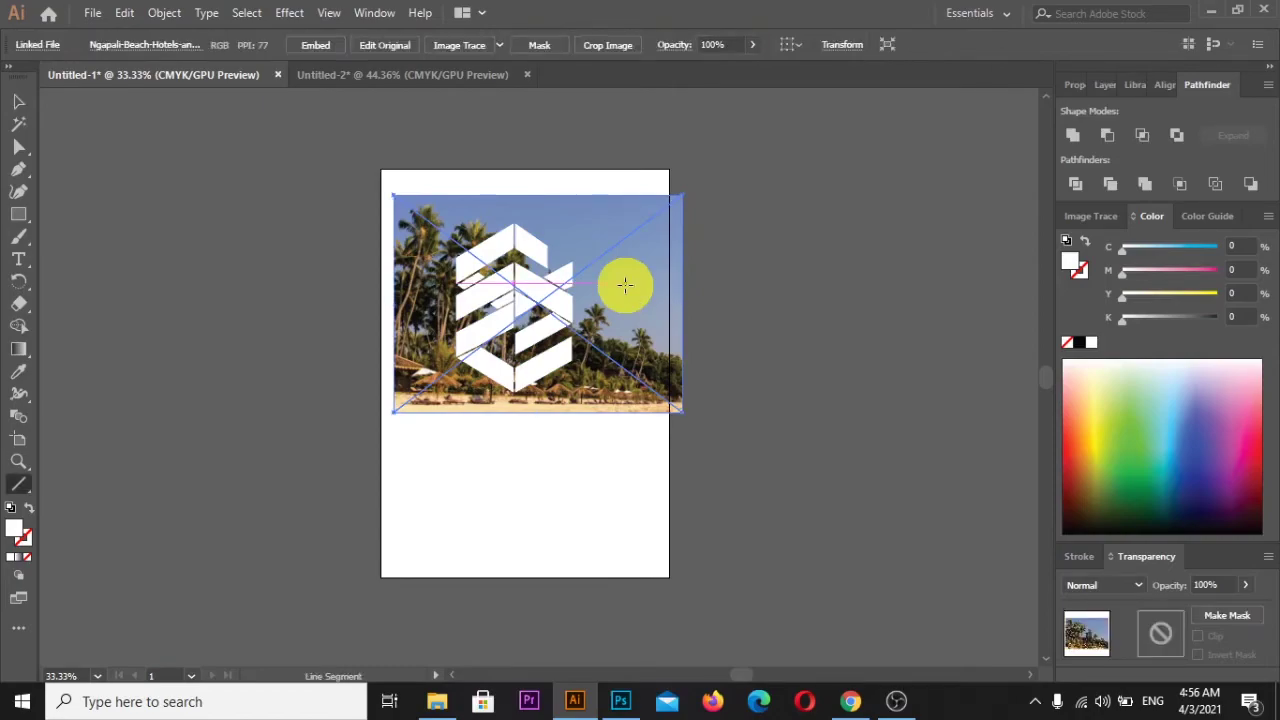
key(Delete)
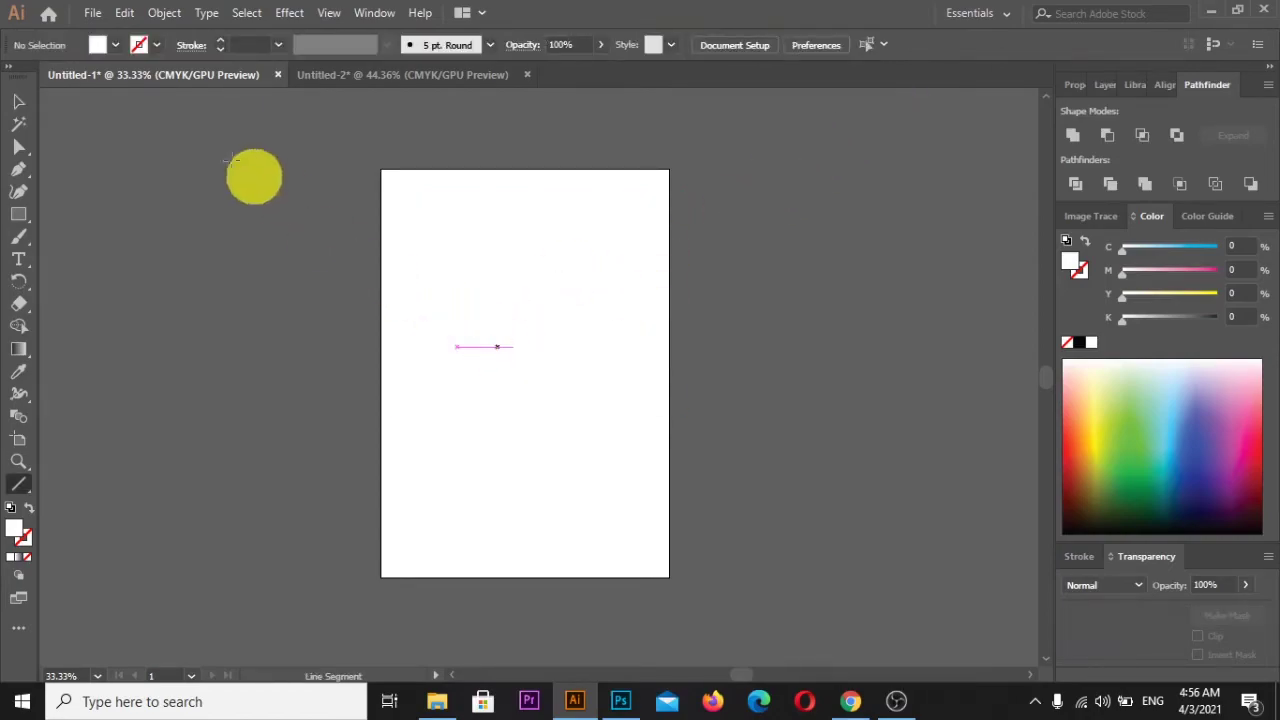
click(20, 100)
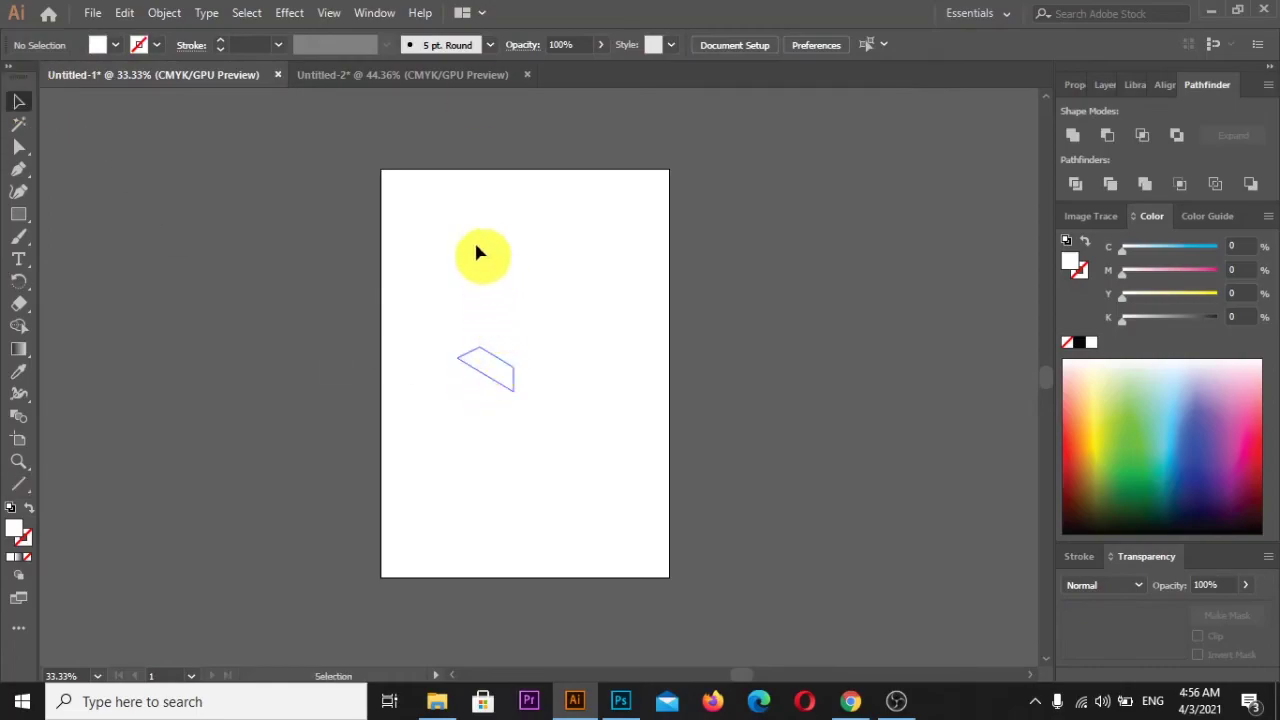
click(92, 12)
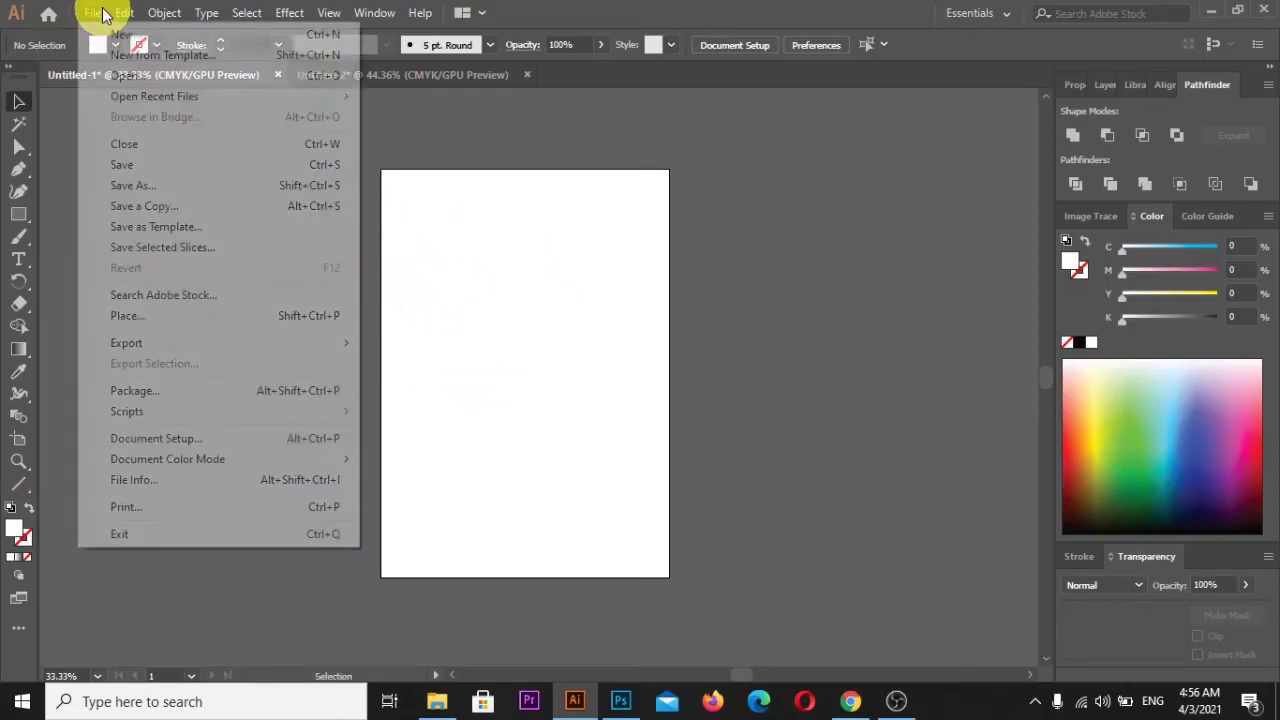
Step: Place the woman-at-beach photo file into Untitled-1
click(165, 316)
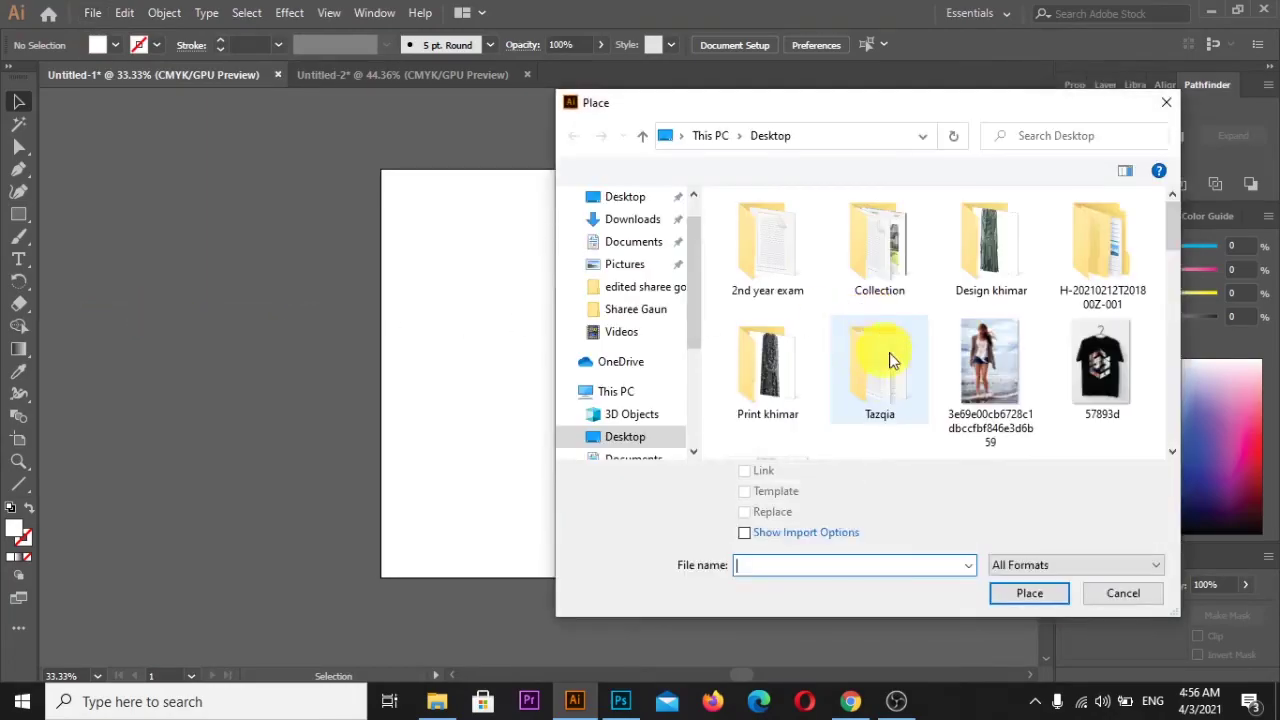
scroll(866, 346, down, 2)
scroll(894, 351, down, 1)
scroll(906, 358, down, 2)
scroll(906, 358, up, 1)
scroll(906, 358, down, 1)
scroll(906, 358, down, 2)
scroll(906, 358, down, 1)
click(905, 320)
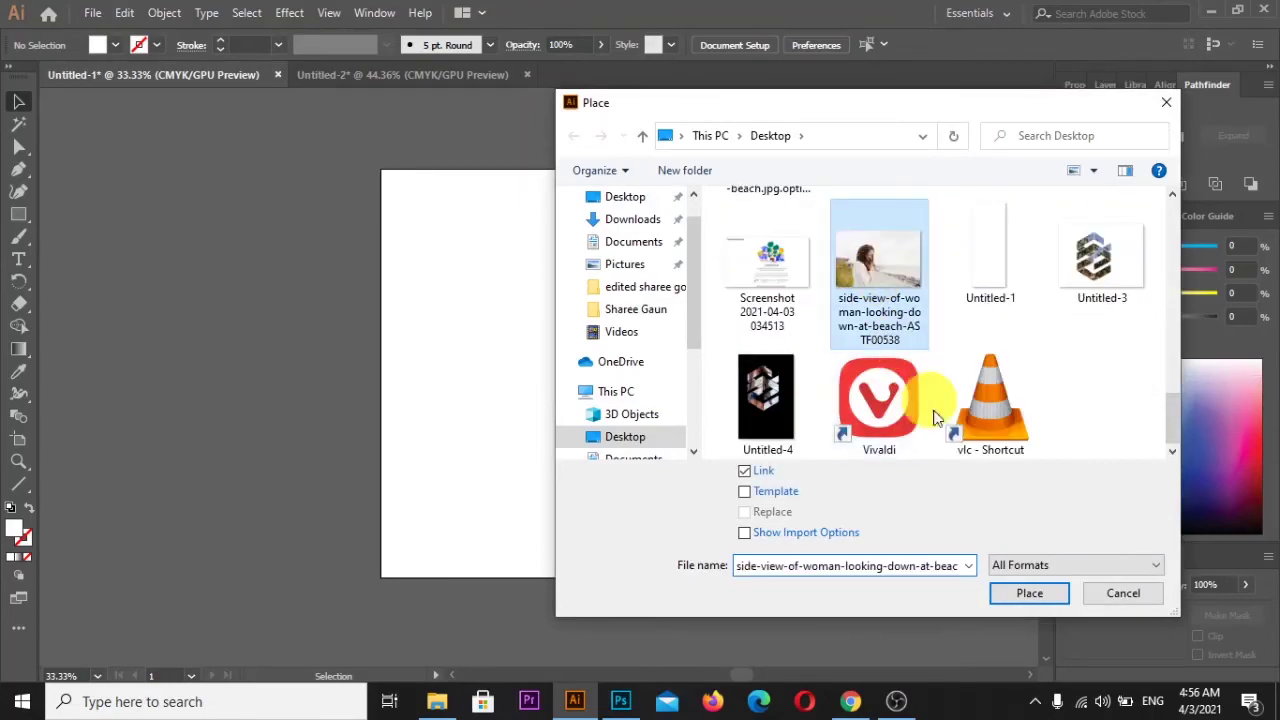
click(1037, 593)
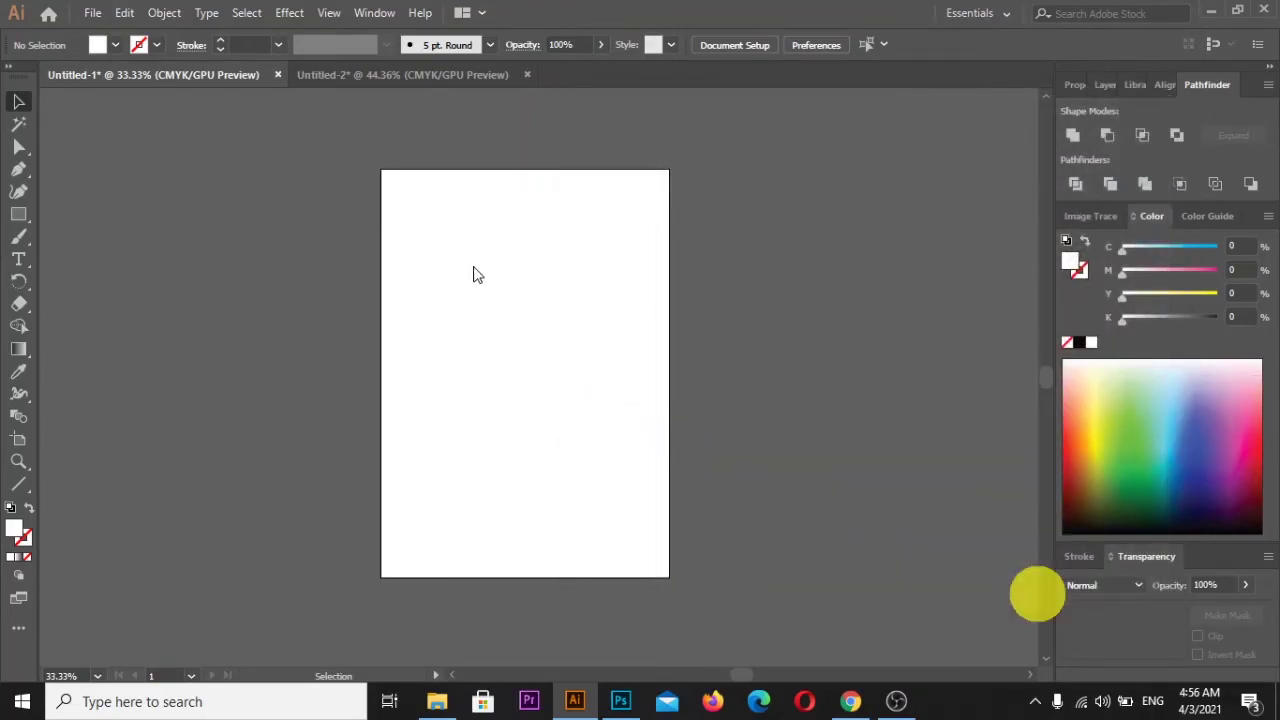
Step: Size the woman photo over the logo and send it behind the logo shapes
drag(384, 172, 690, 535)
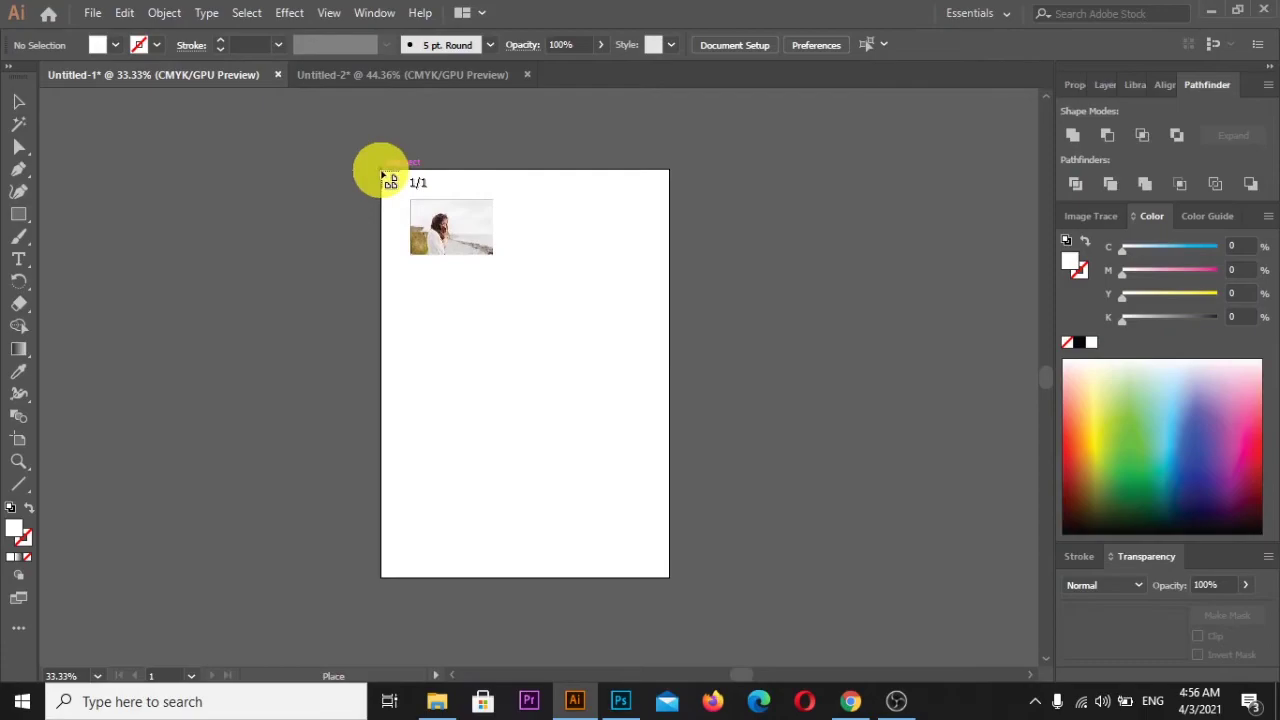
drag(690, 535, 669, 520)
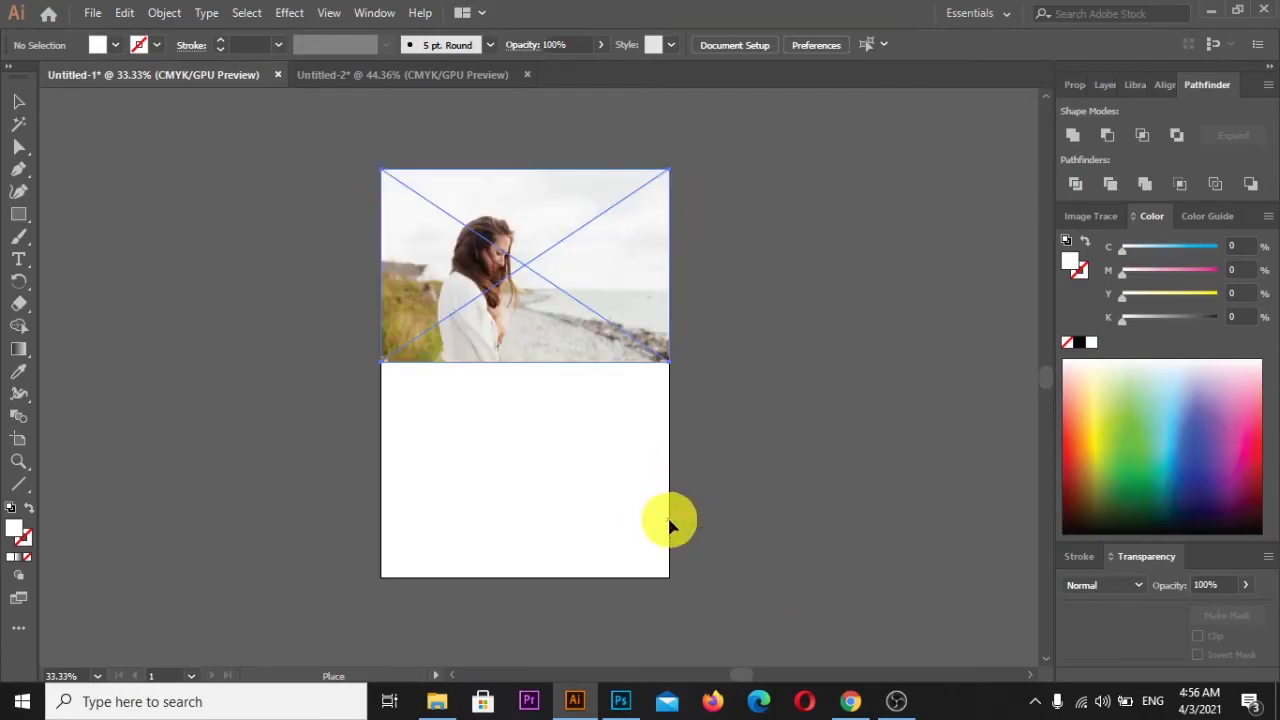
drag(631, 288, 624, 358)
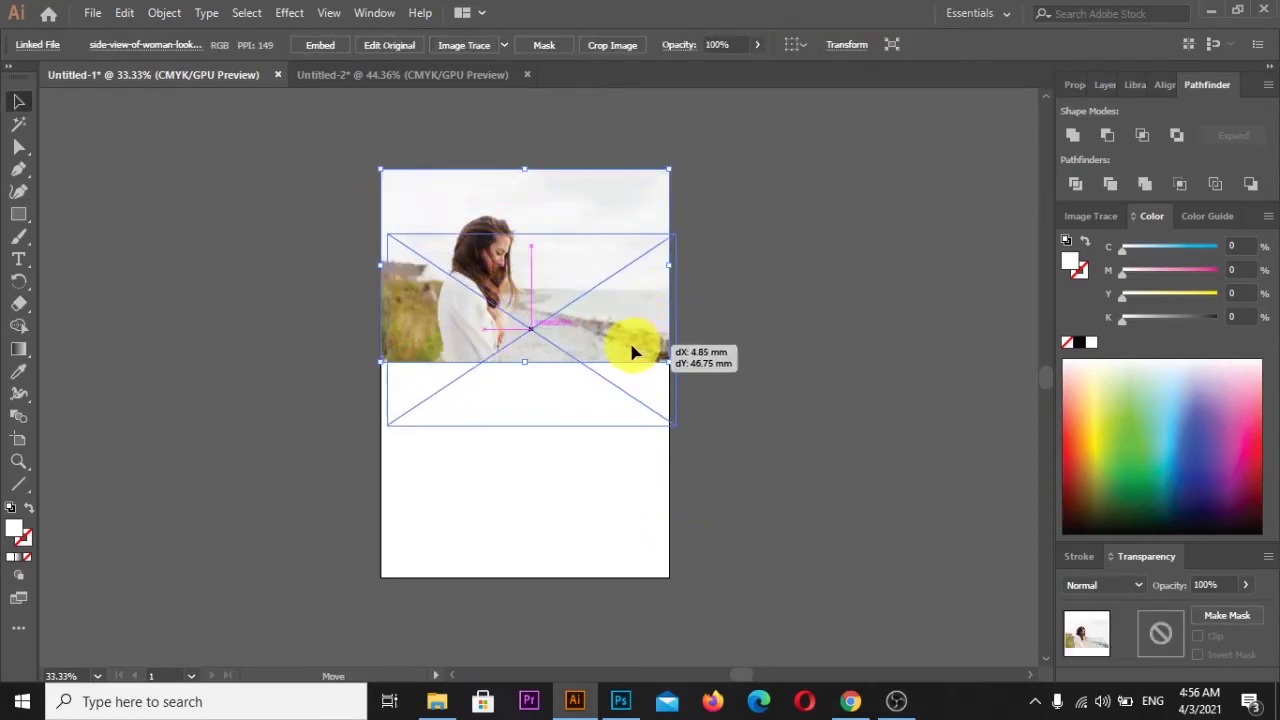
mouse_move(624, 358)
mouse_down()
mouse_move(652, 379)
mouse_move(663, 362)
mouse_up()
right_click(652, 346)
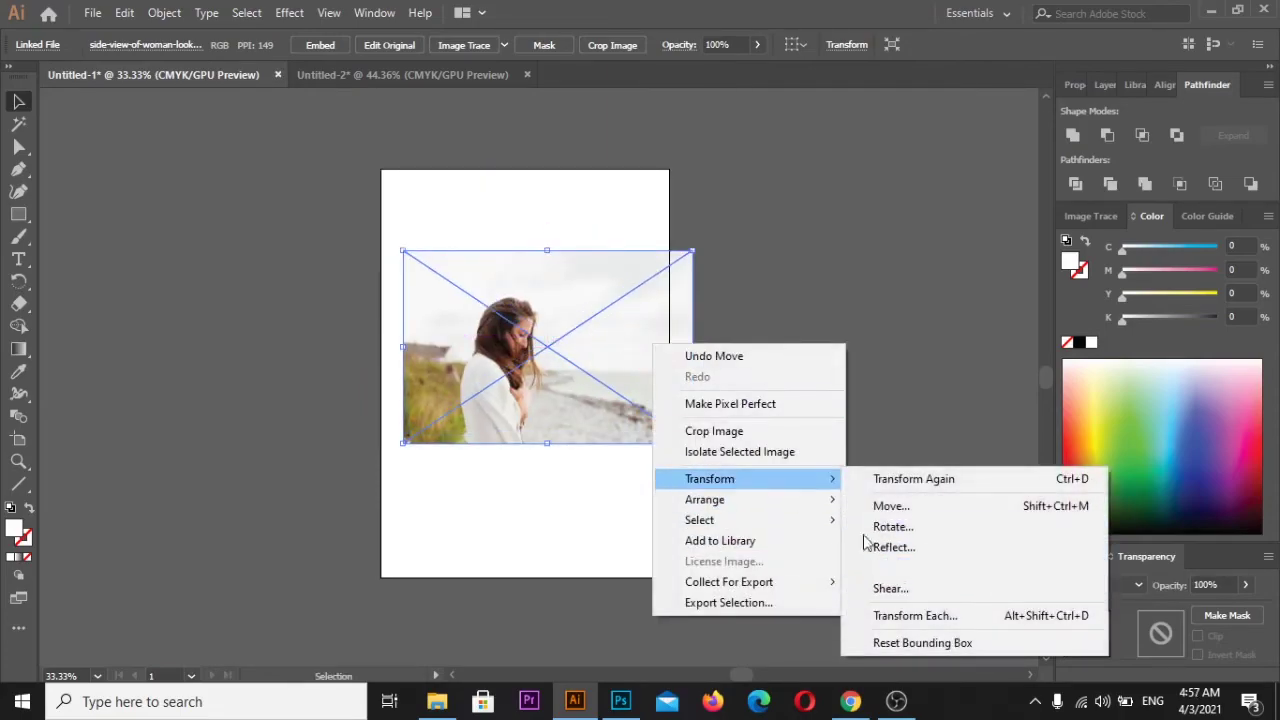
mouse_move(705, 499)
click(920, 561)
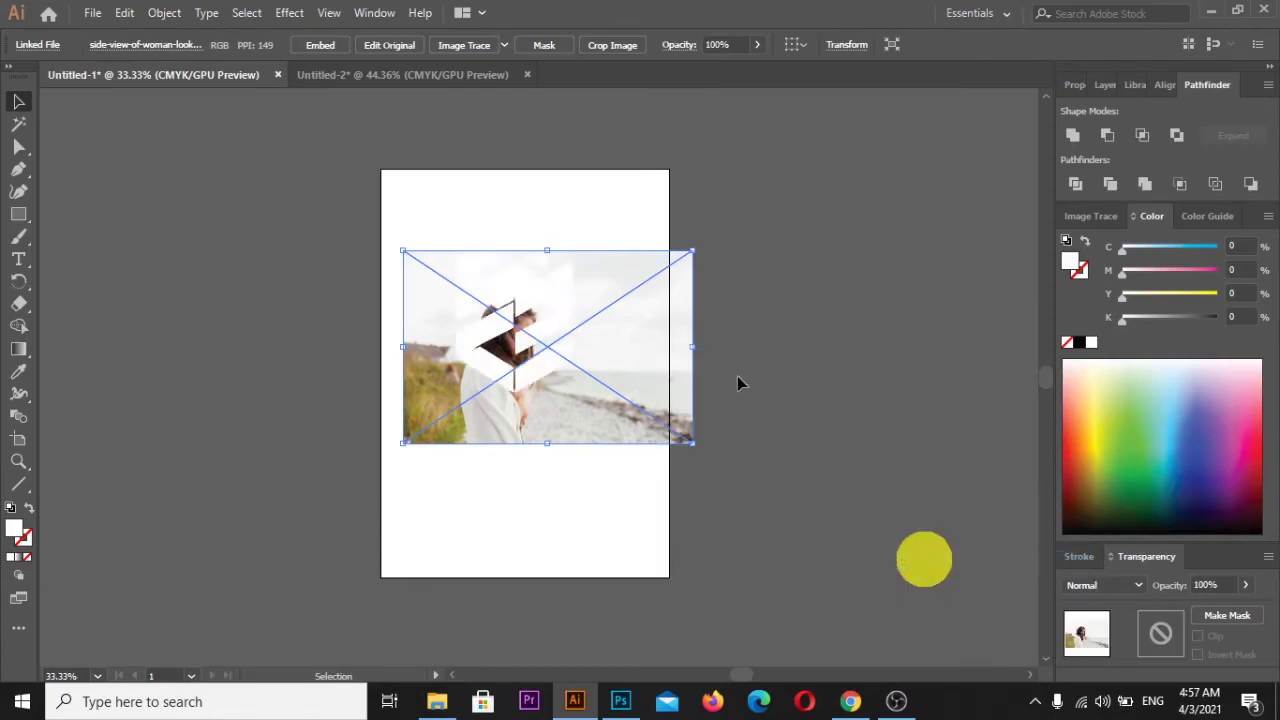
mouse_move(651, 343)
mouse_down()
mouse_move(651, 300)
mouse_move(641, 305)
mouse_up()
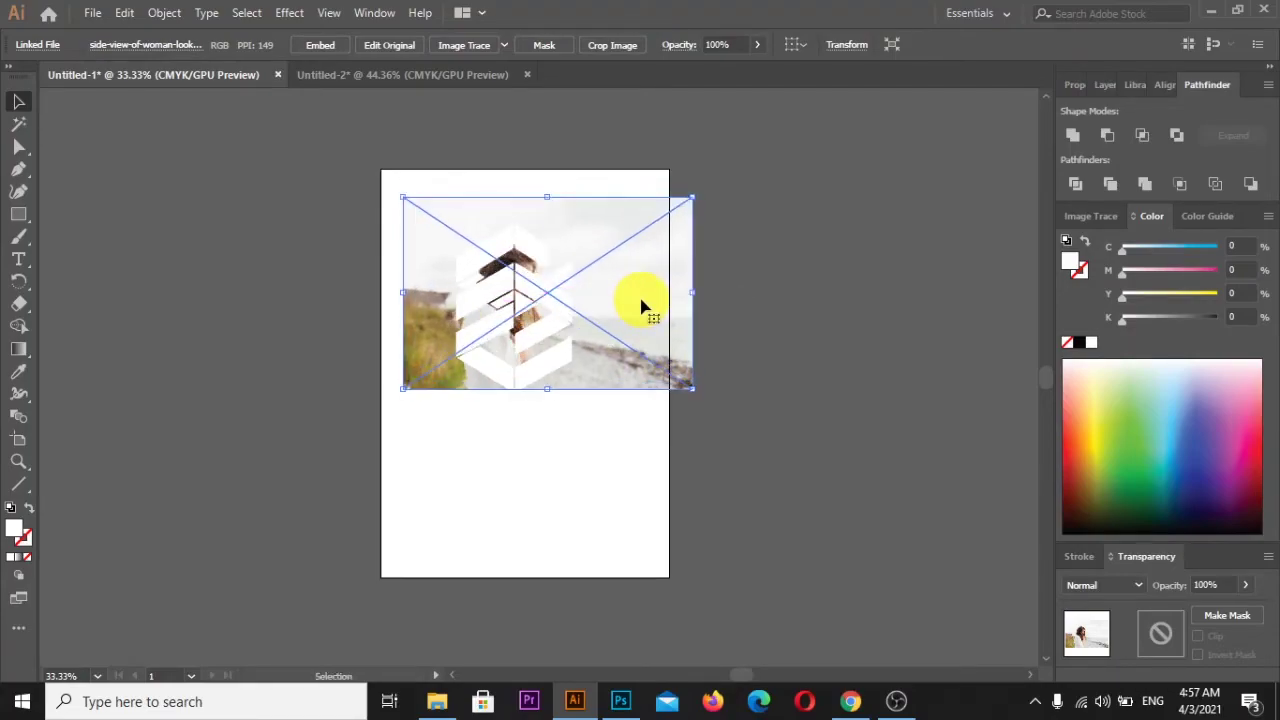
drag(651, 303, 657, 314)
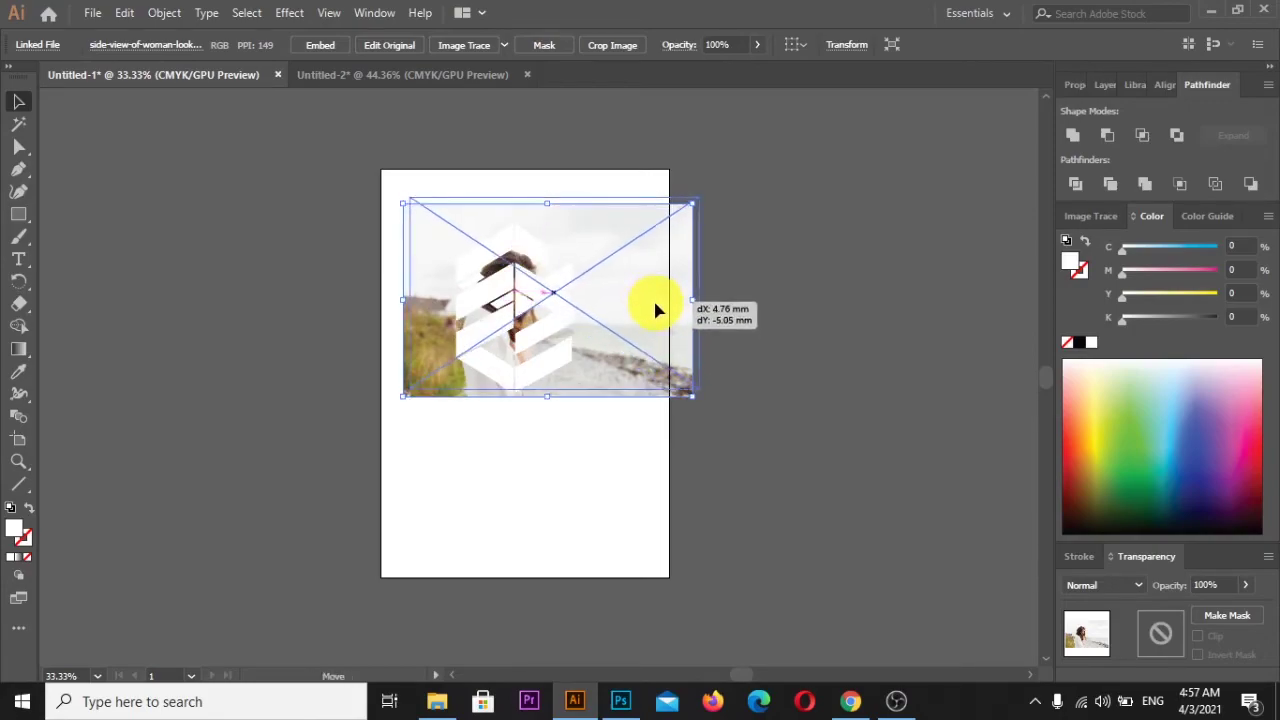
drag(657, 314, 651, 305)
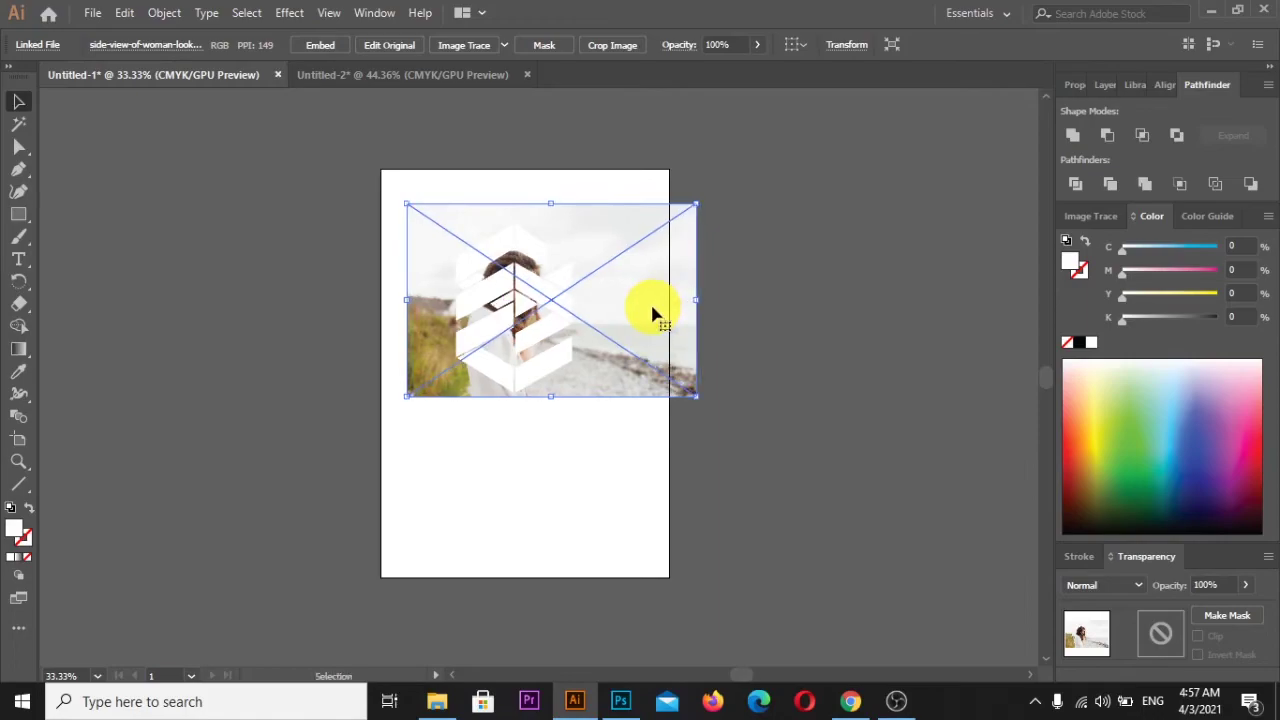
click(802, 320)
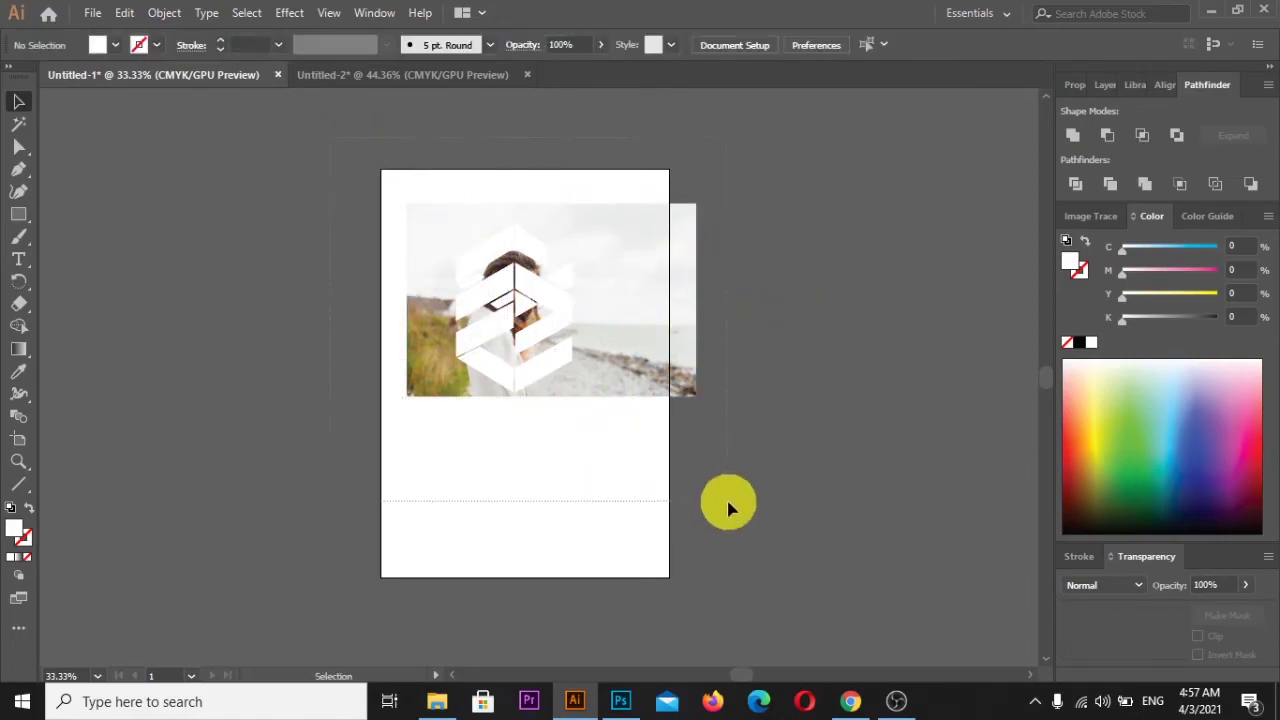
Step: Select all and use Make Mask to clip the woman photo into the logo
key(ctrl+a)
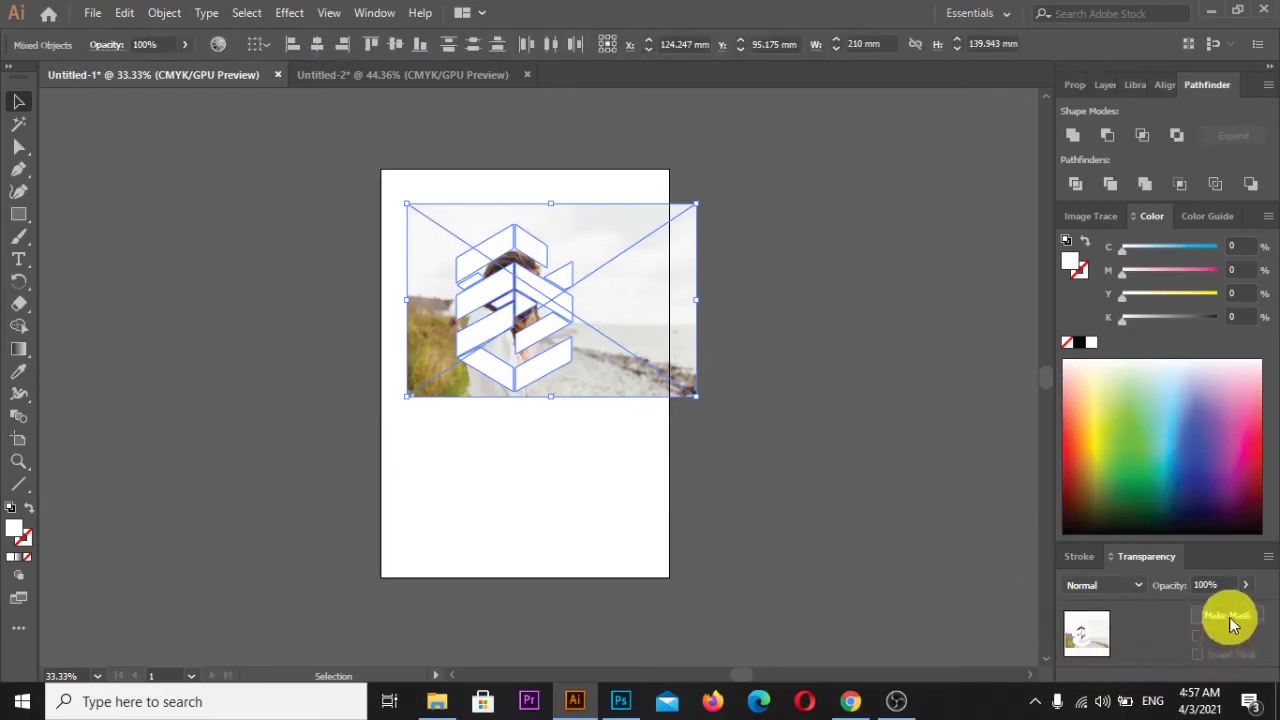
click(1230, 617)
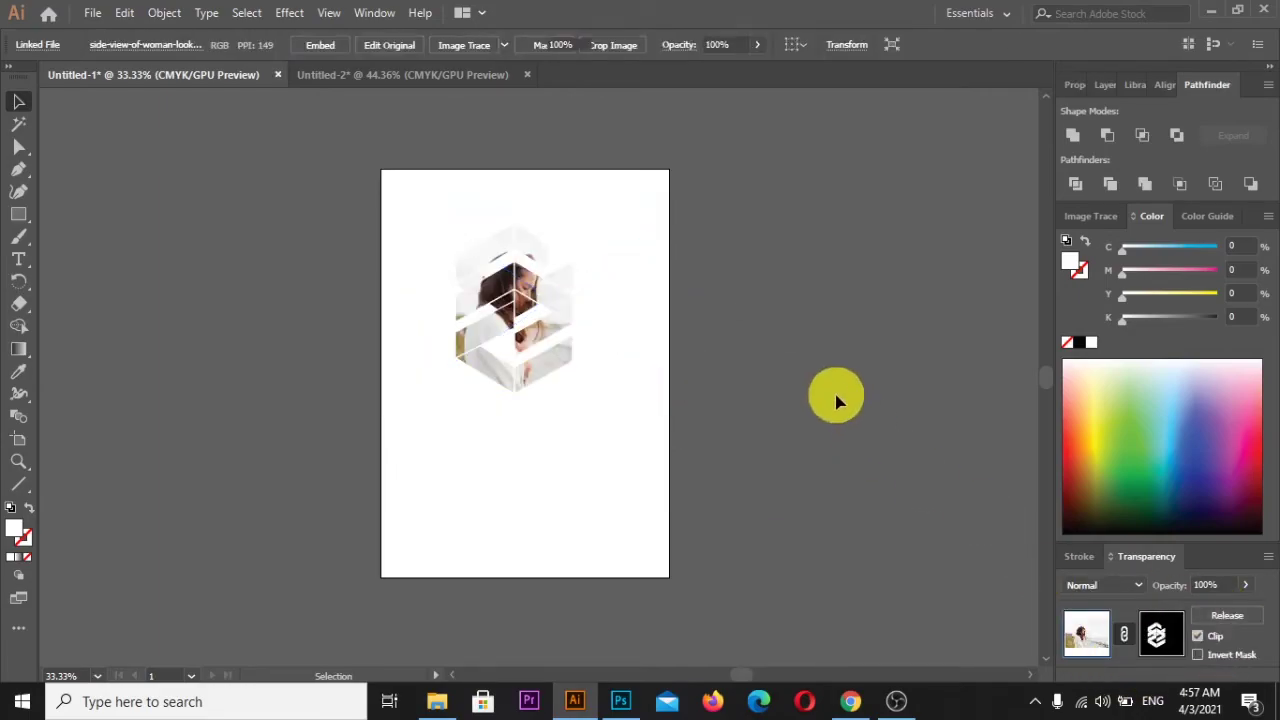
click(836, 400)
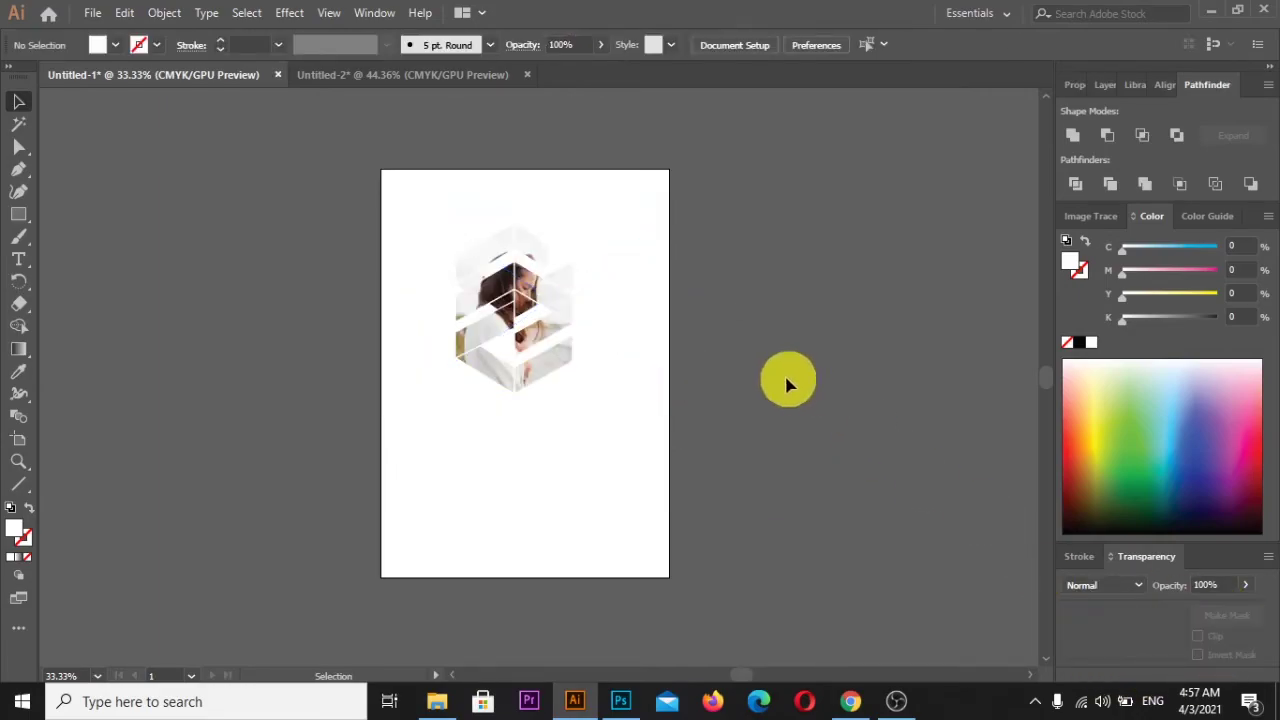
click(488, 298)
click(1157, 635)
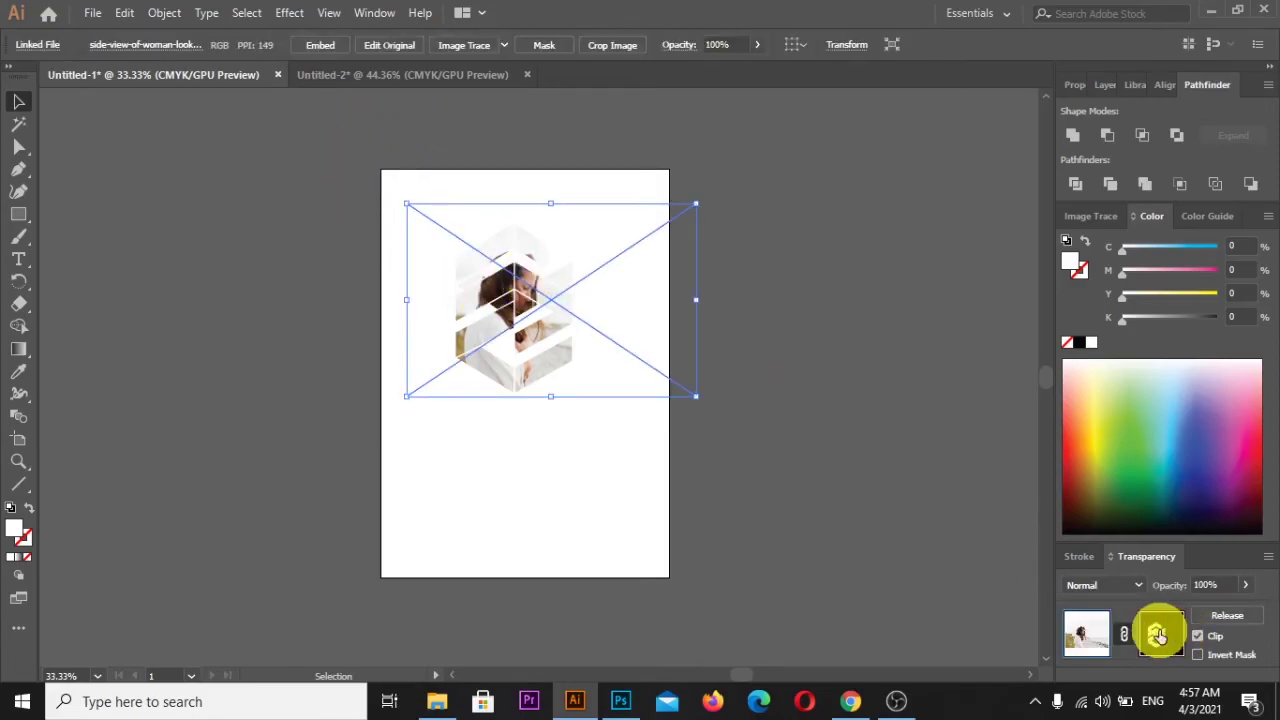
Step: Export the masked logo as Untitled-2.png at 150 ppi with a transparent background
click(108, 10)
mouse_move(126, 343)
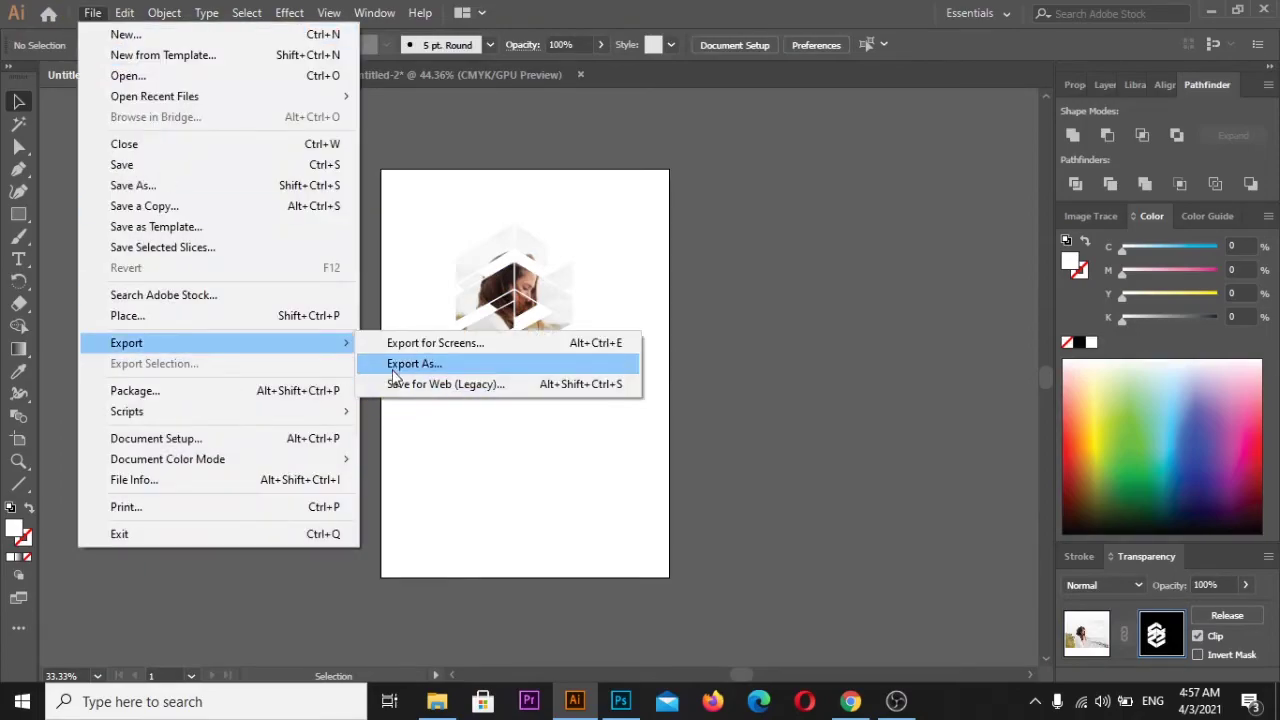
click(393, 366)
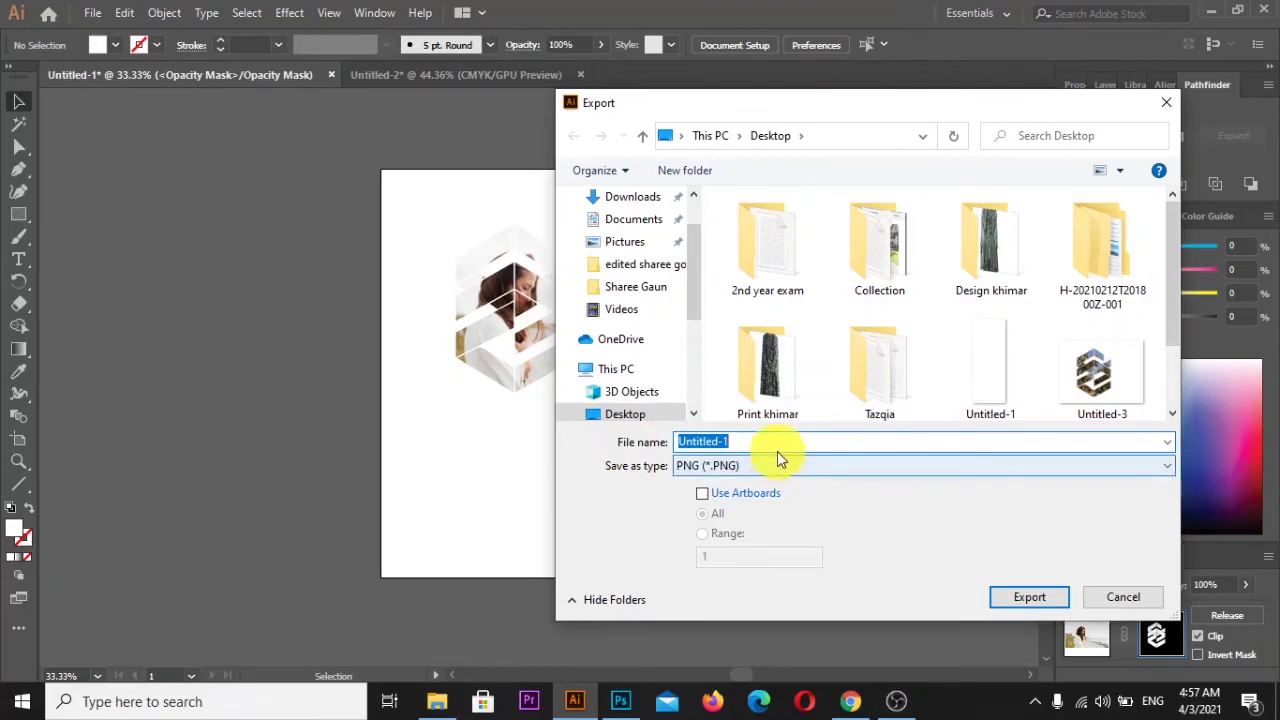
click(770, 443)
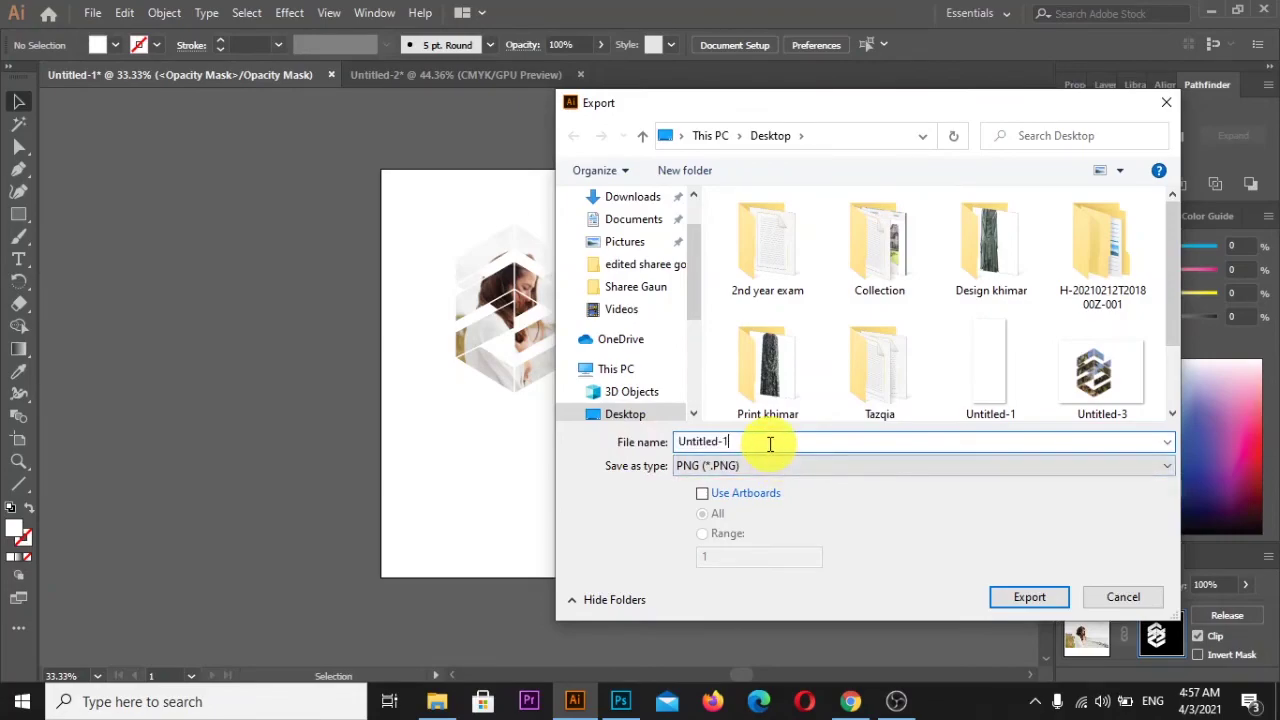
key(BackSpace)
text(2)
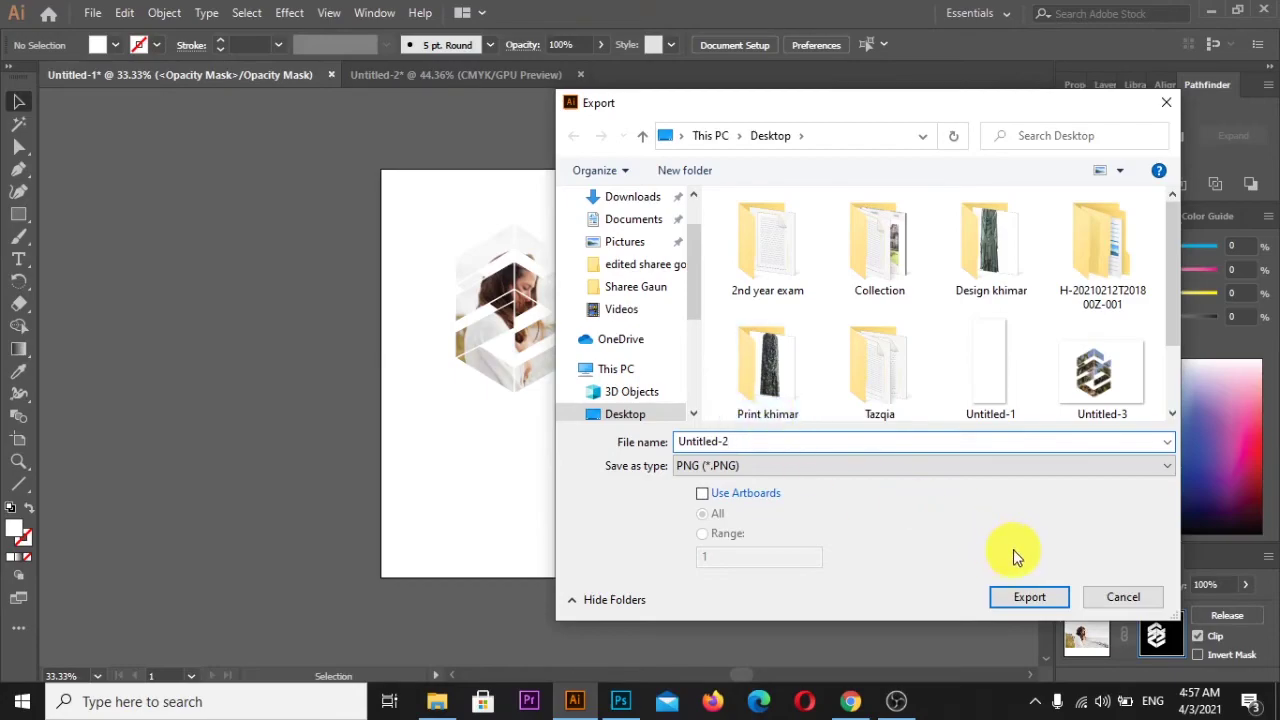
click(1039, 597)
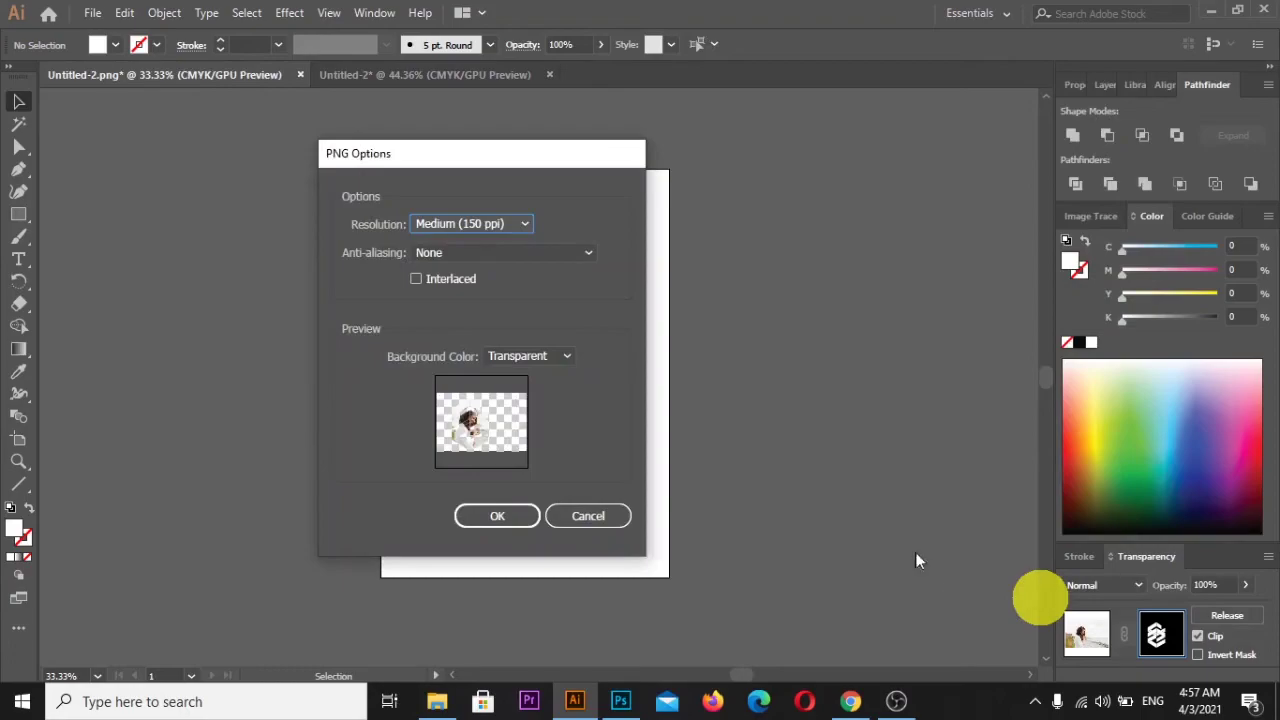
click(500, 516)
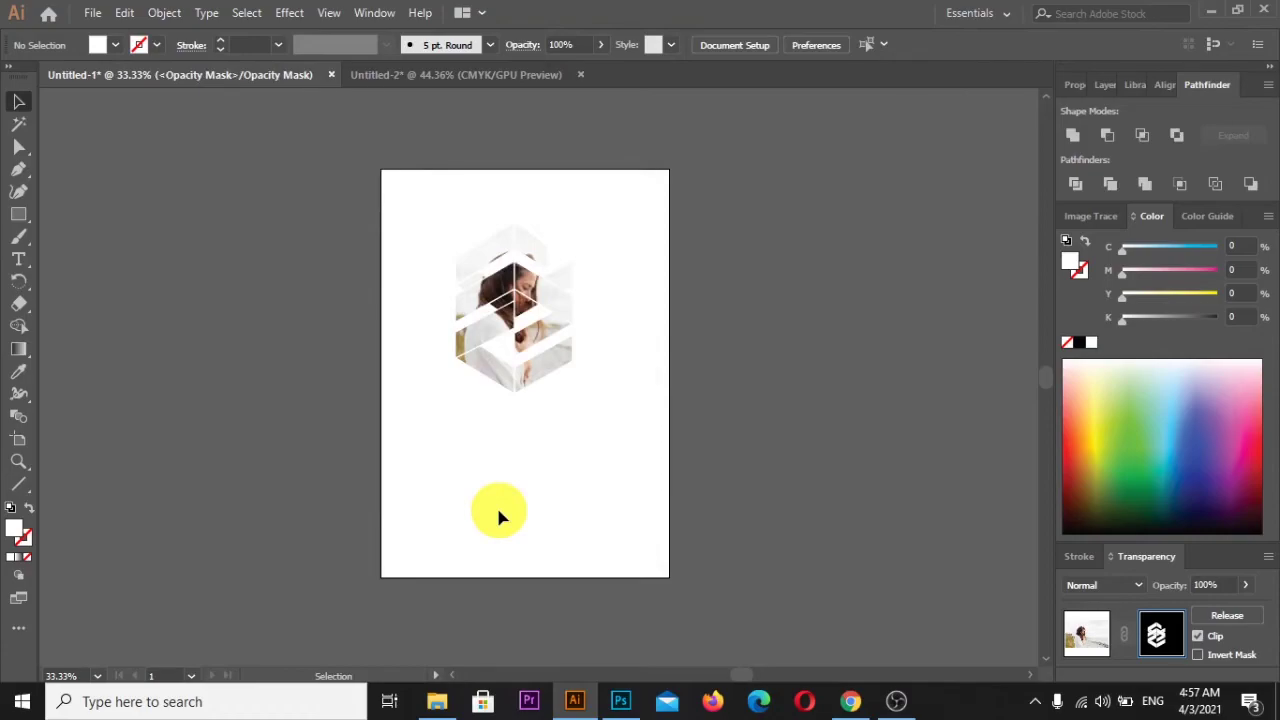
Step: In Photoshop's Graphic.psb, delete the palm-tree Untitled-3 logo layer
click(626, 697)
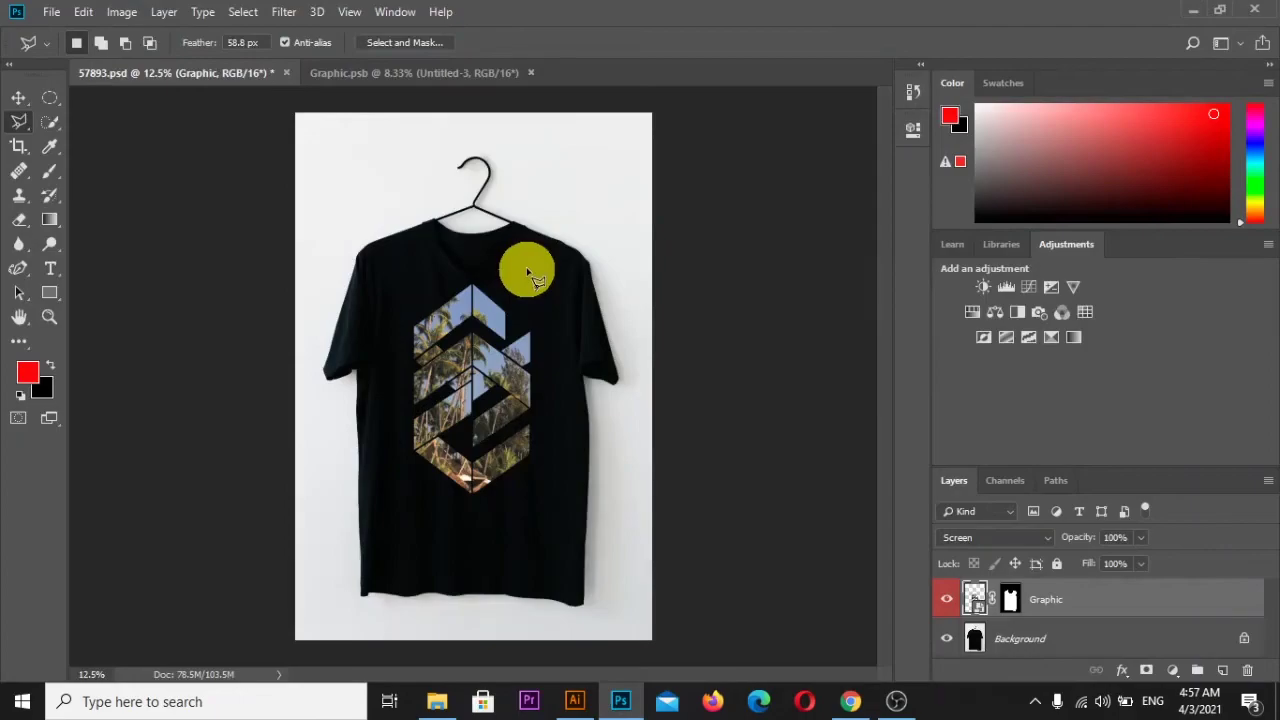
click(454, 74)
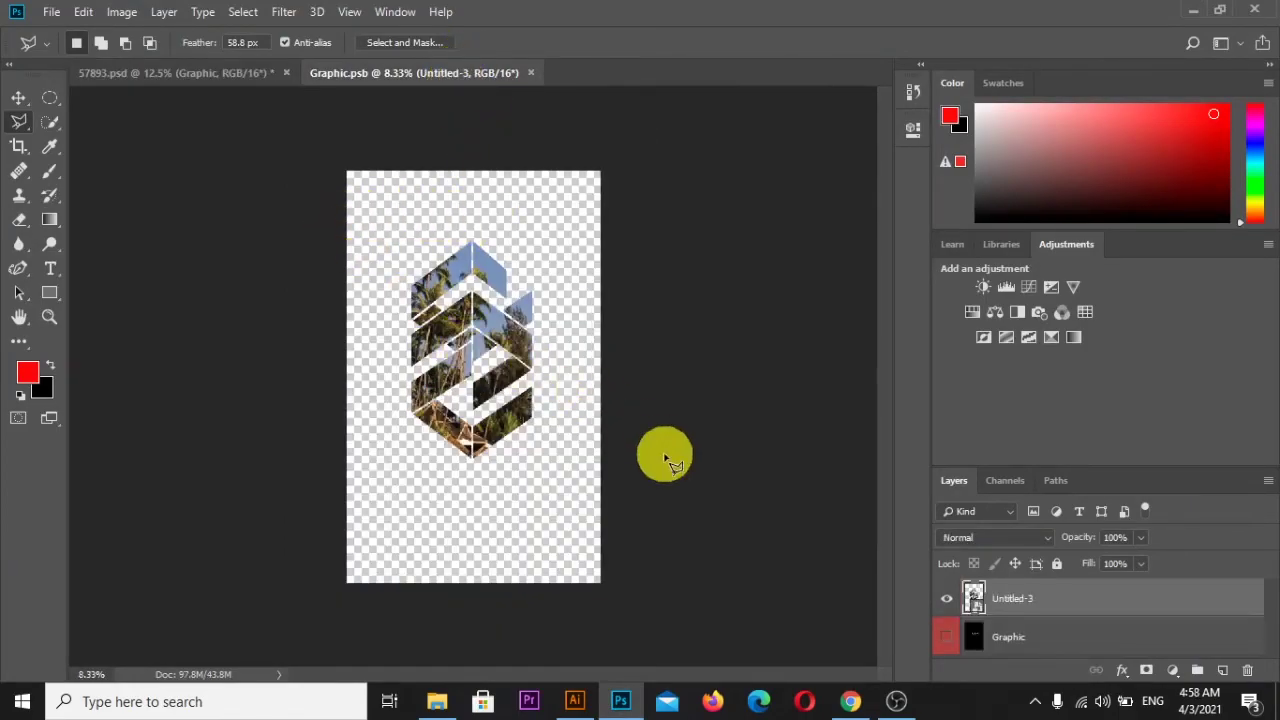
mouse_move(1005, 598)
mouse_down()
mouse_move(1205, 672)
mouse_move(1247, 670)
mouse_up()
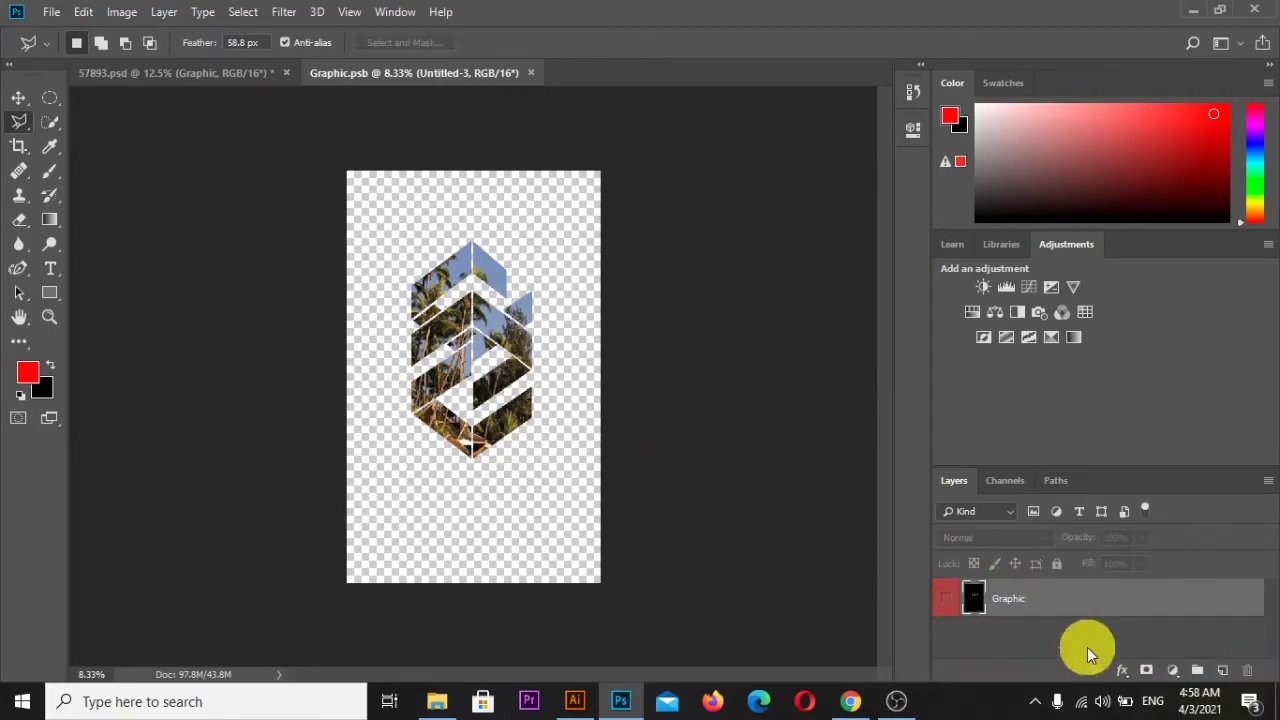
click(52, 14)
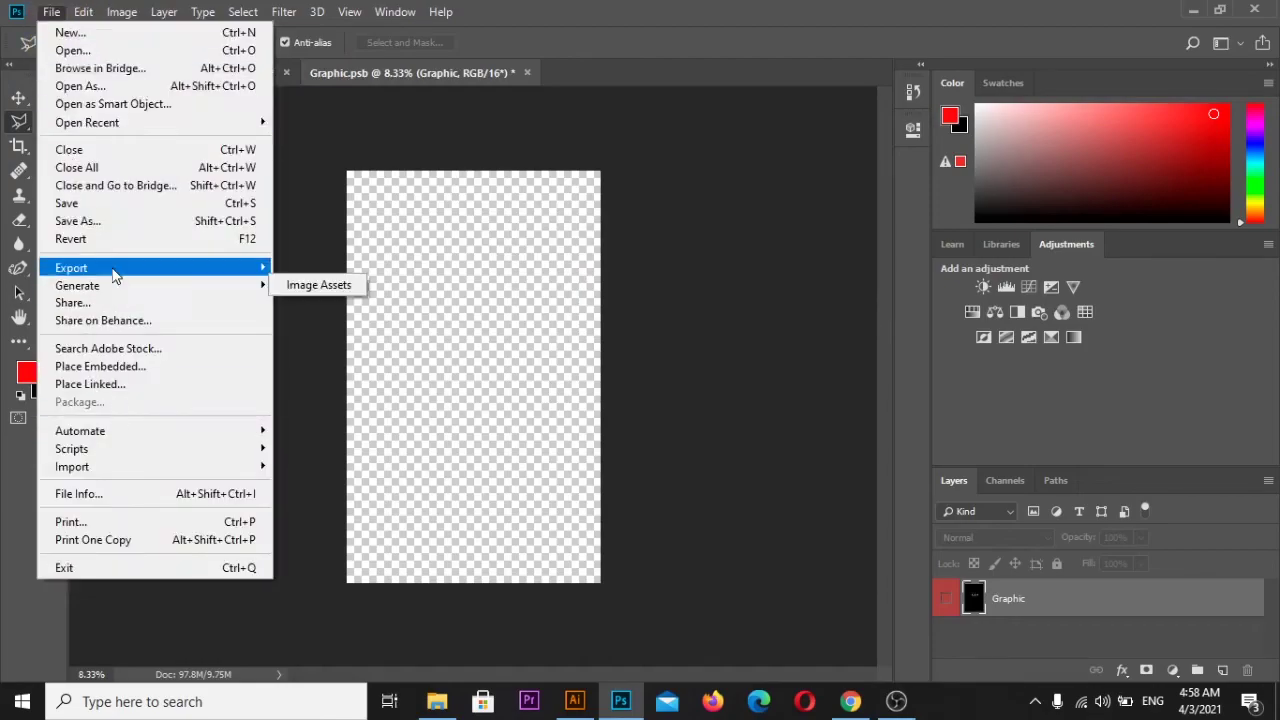
click(110, 368)
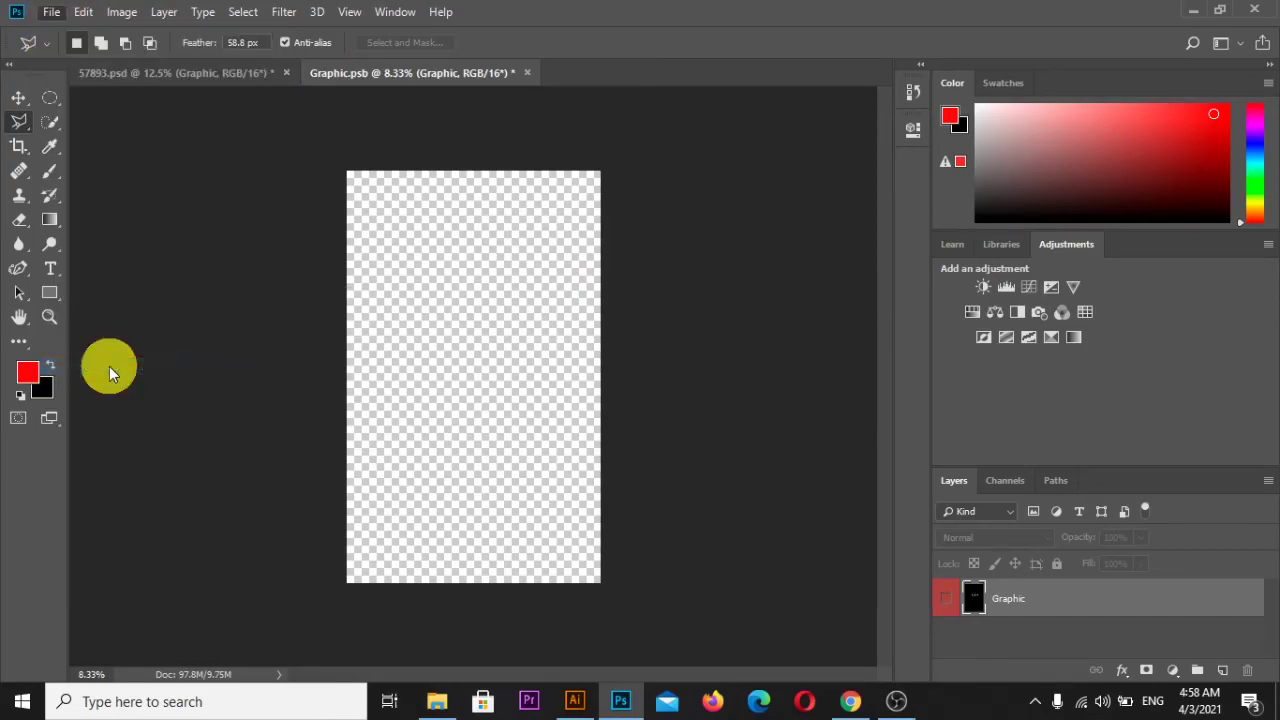
Step: Place the Untitled-2 woman-at-beach logo file into Graphic.psb as an embedded image
scroll(370, 289, down, 2)
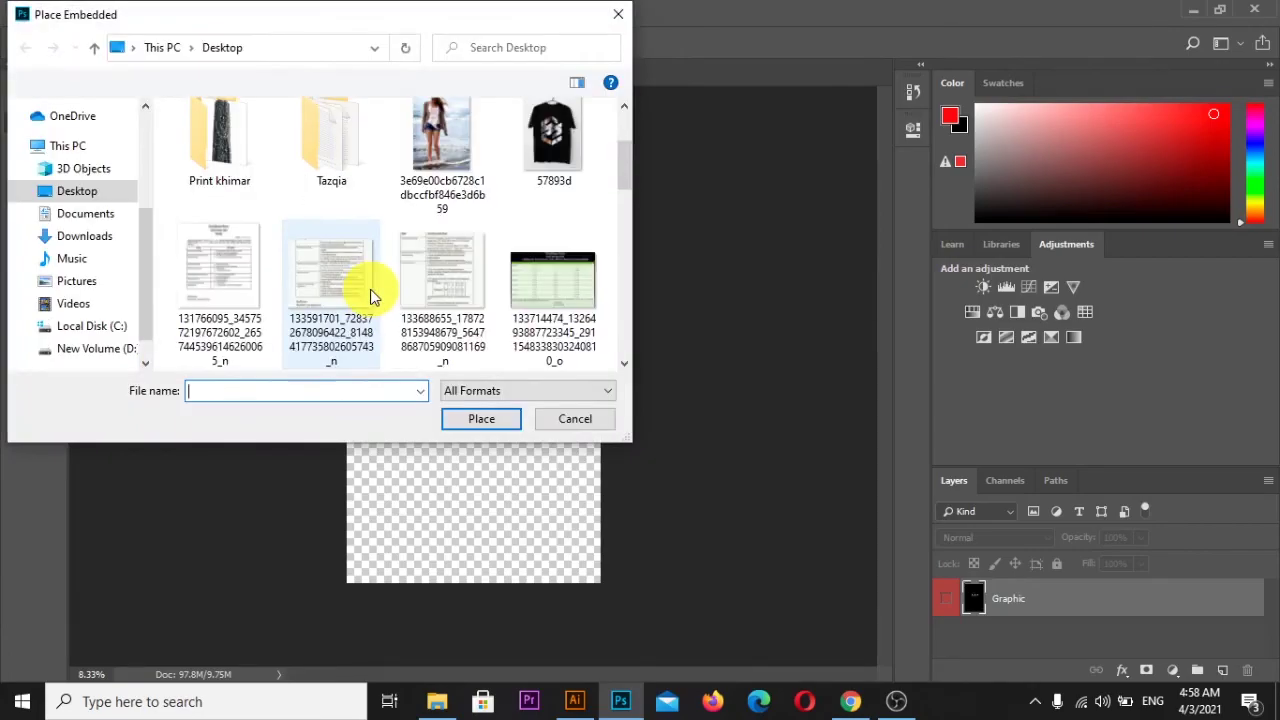
scroll(370, 289, down, 3)
scroll(370, 289, down, 3)
scroll(370, 295, down, 2)
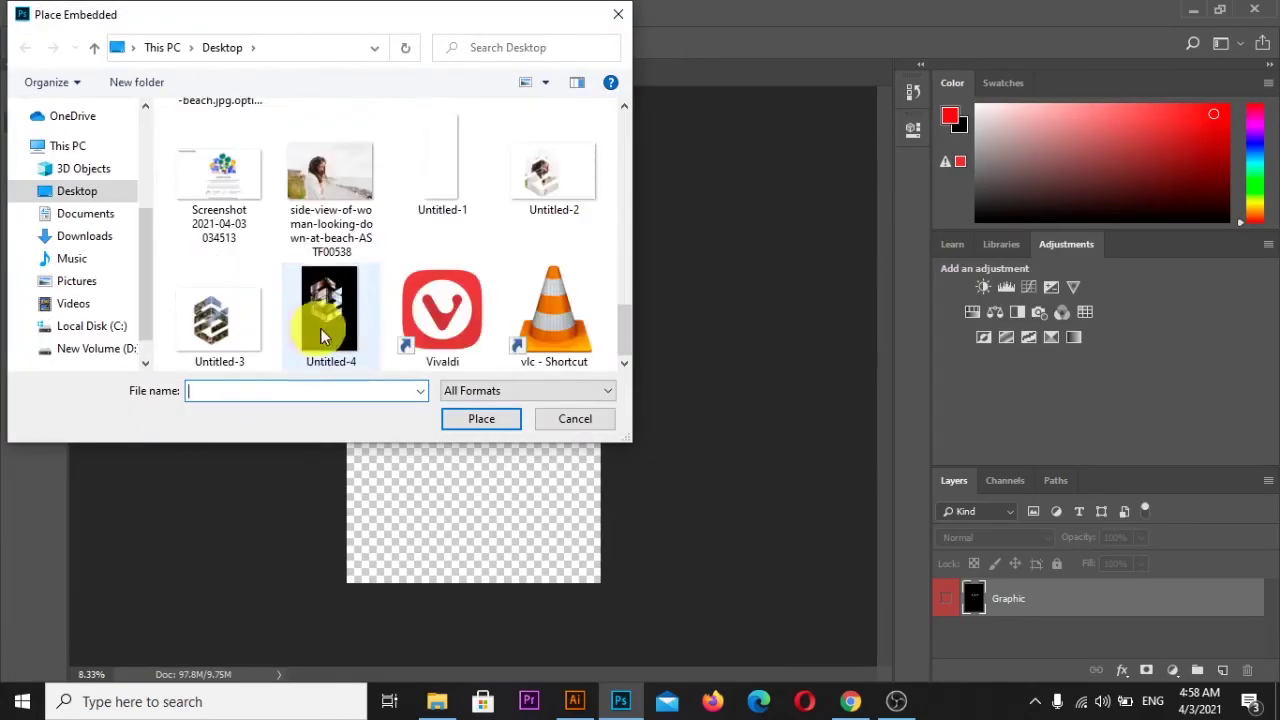
click(550, 190)
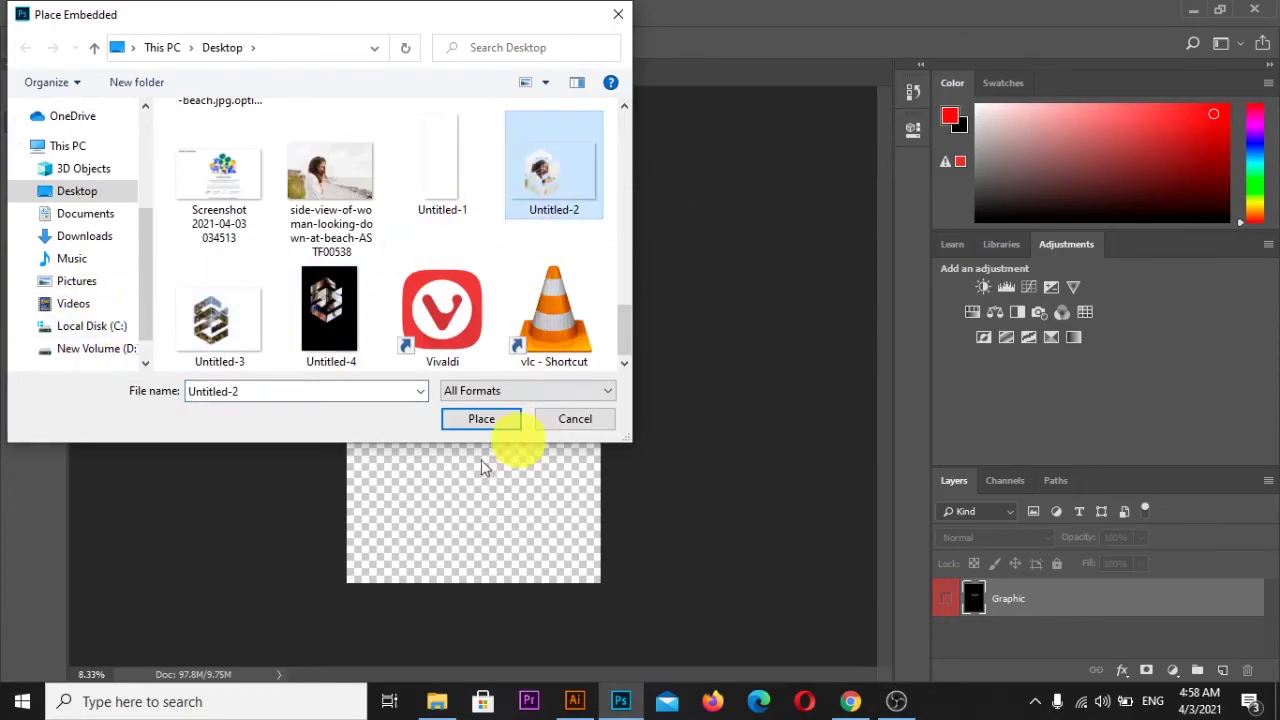
click(468, 418)
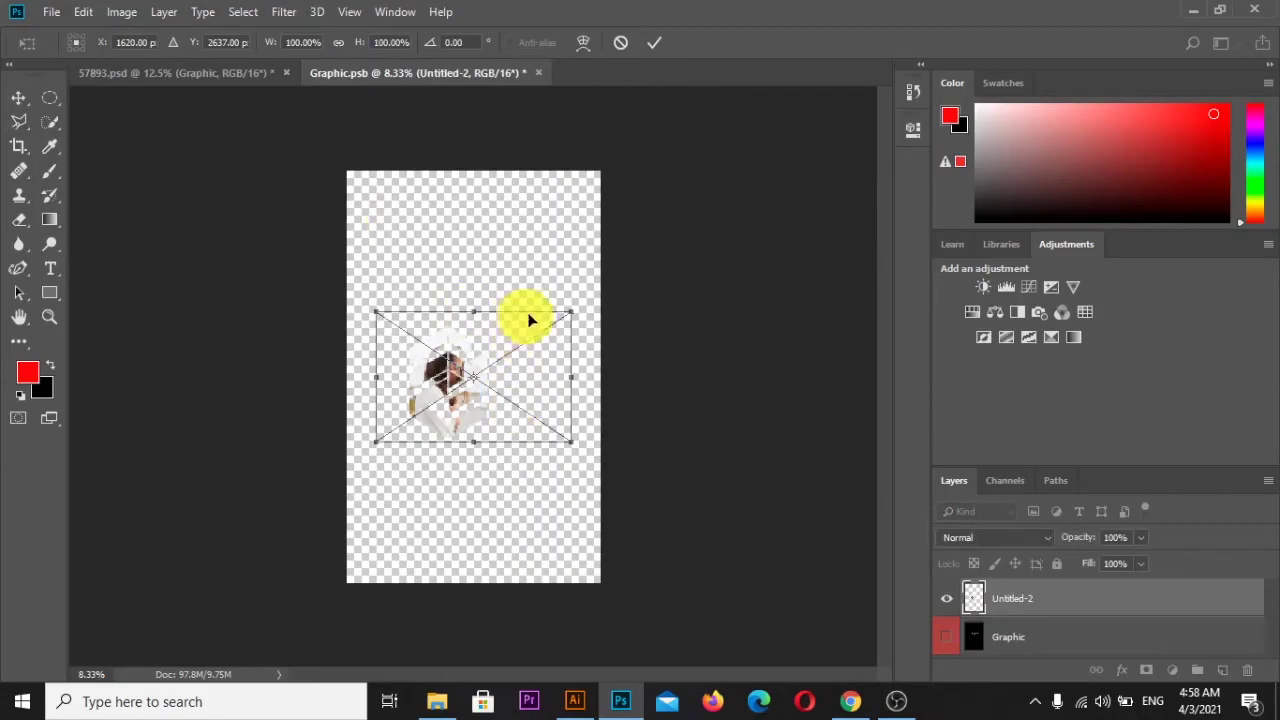
Step: Enlarge and position the placed logo, commit the transform, and save Graphic.psb
mouse_move(567, 308)
mouse_down()
mouse_move(610, 260)
mouse_move(681, 226)
mouse_up()
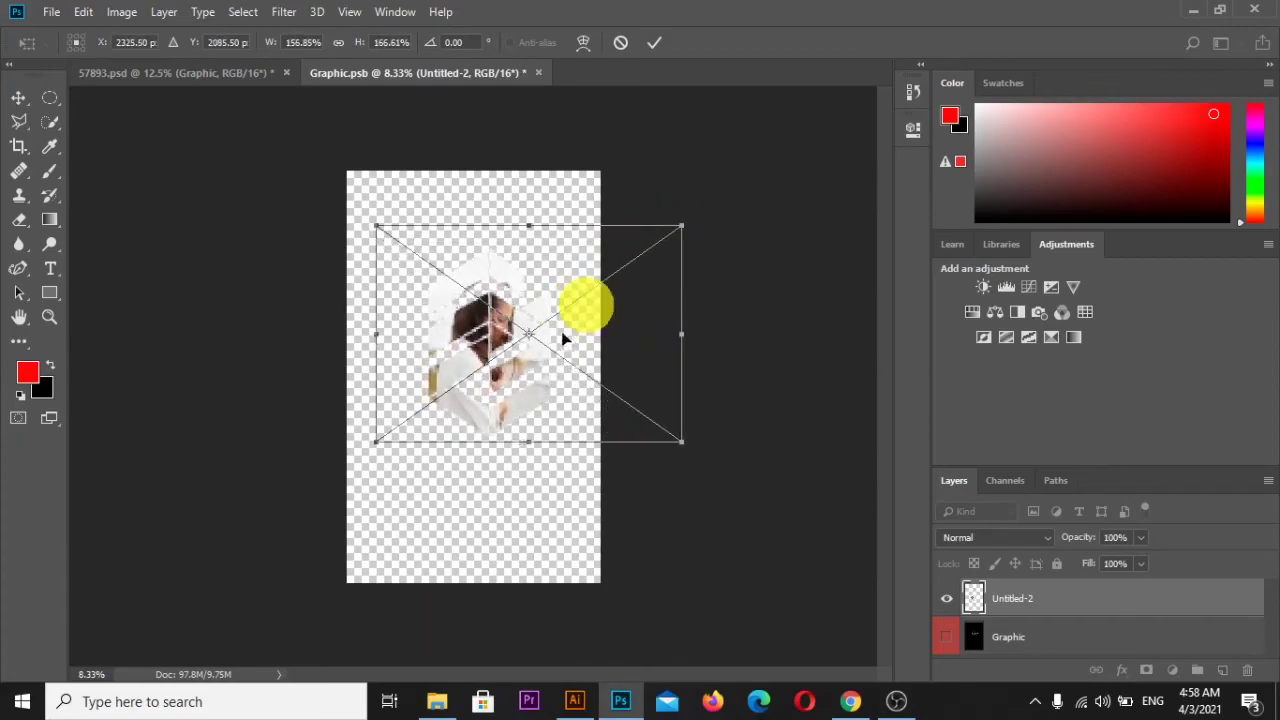
drag(534, 343, 510, 383)
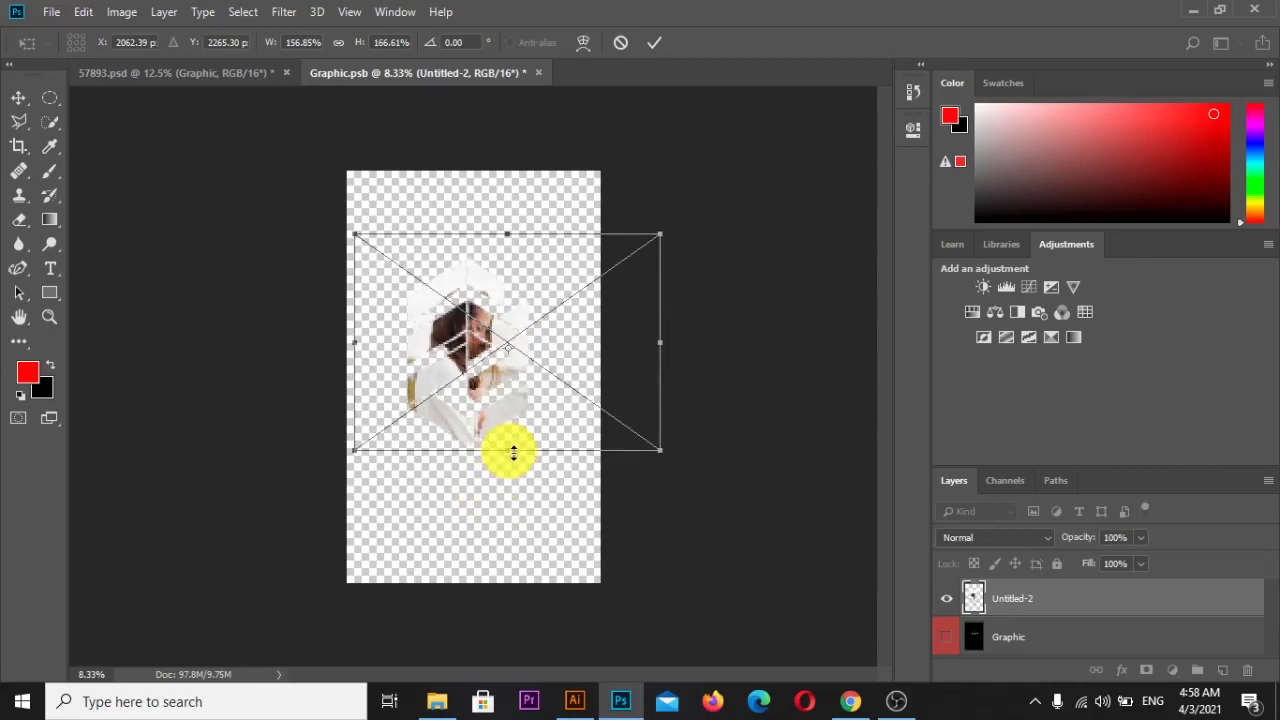
drag(507, 450, 507, 460)
drag(502, 393, 509, 396)
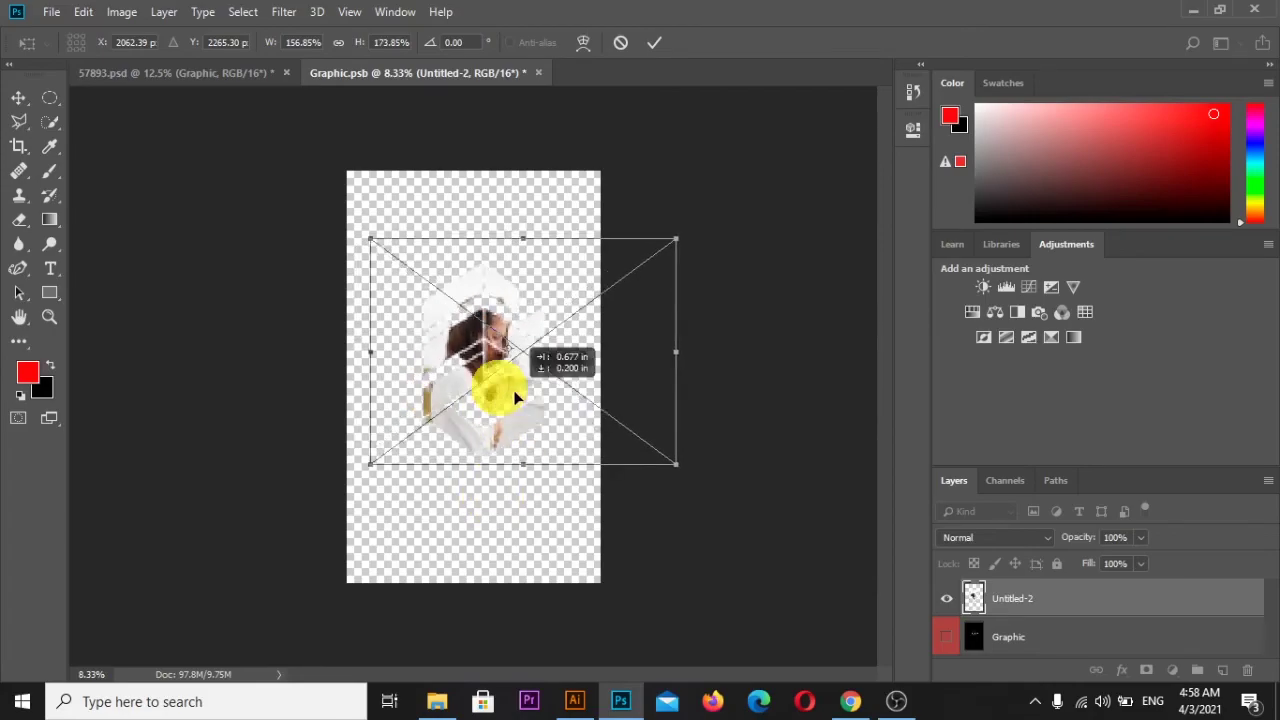
drag(504, 388, 502, 383)
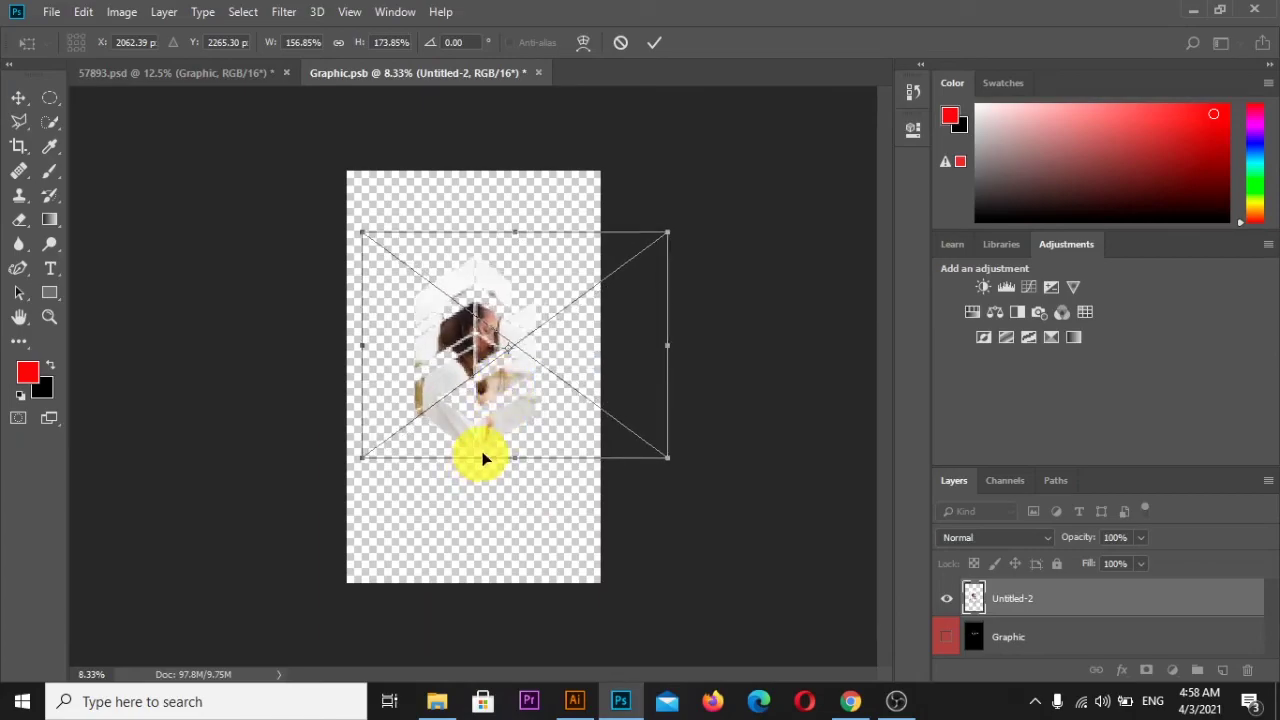
drag(512, 462, 515, 472)
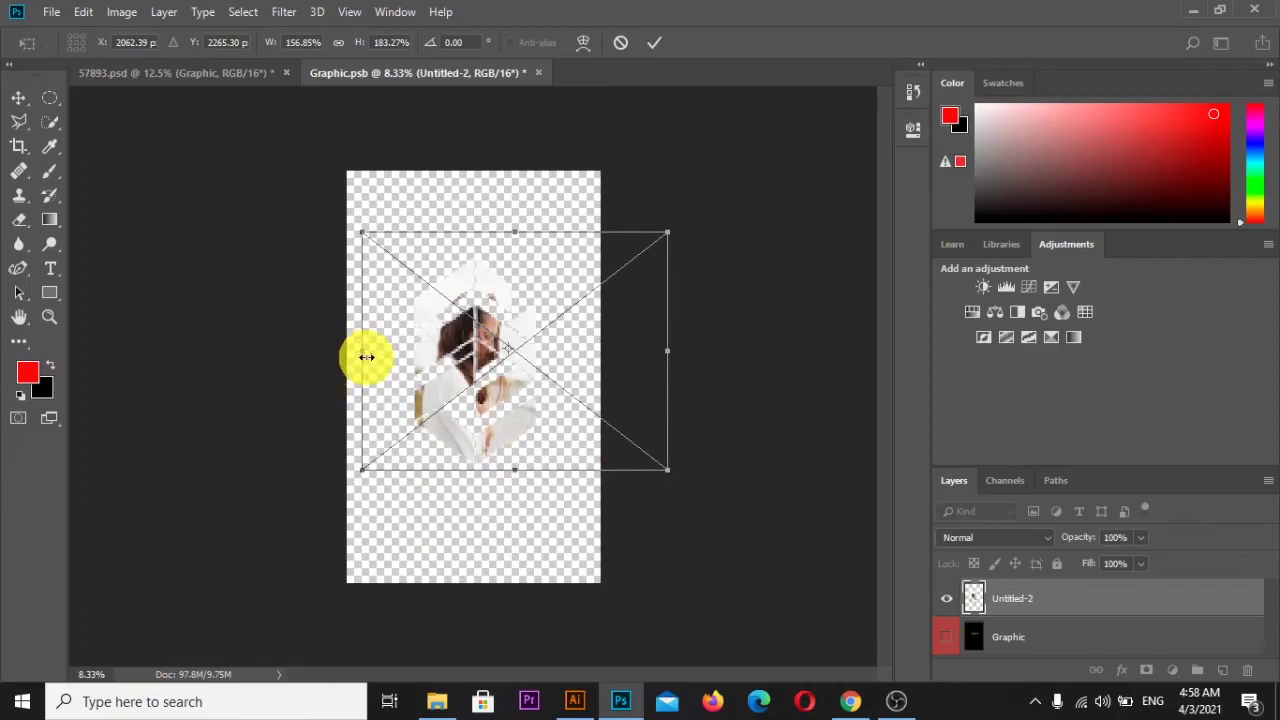
drag(362, 353, 359, 354)
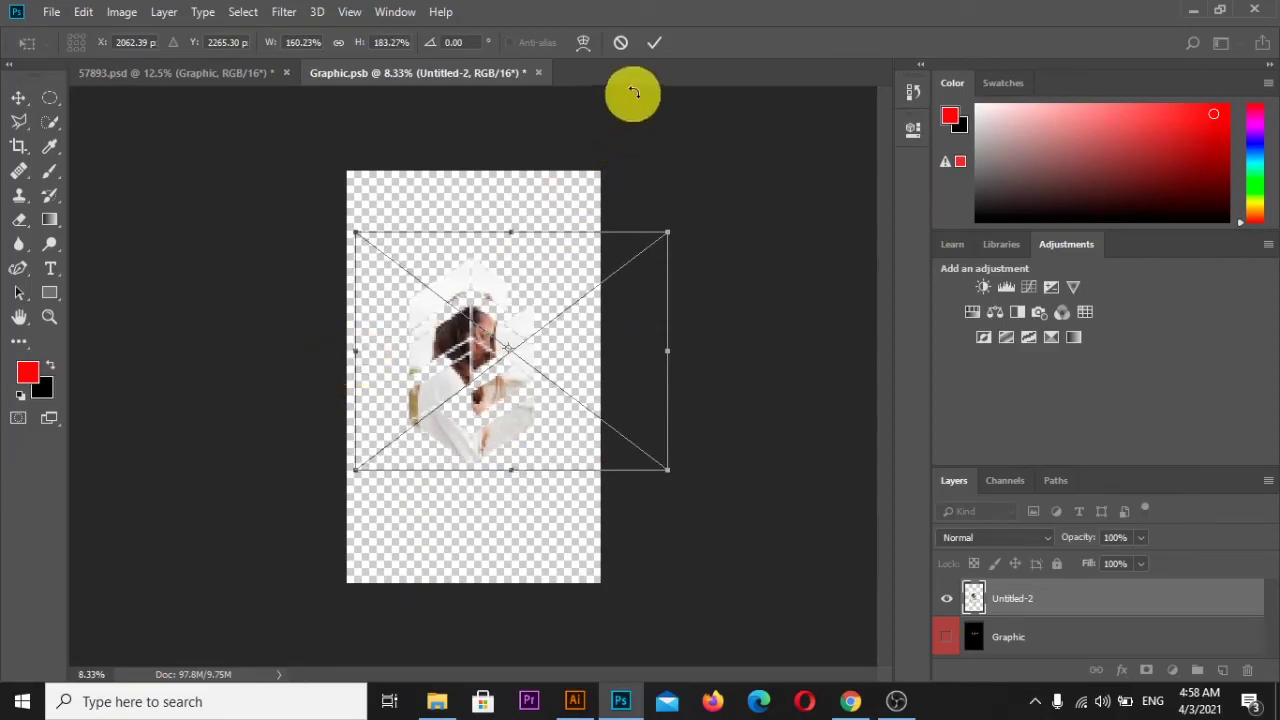
click(654, 42)
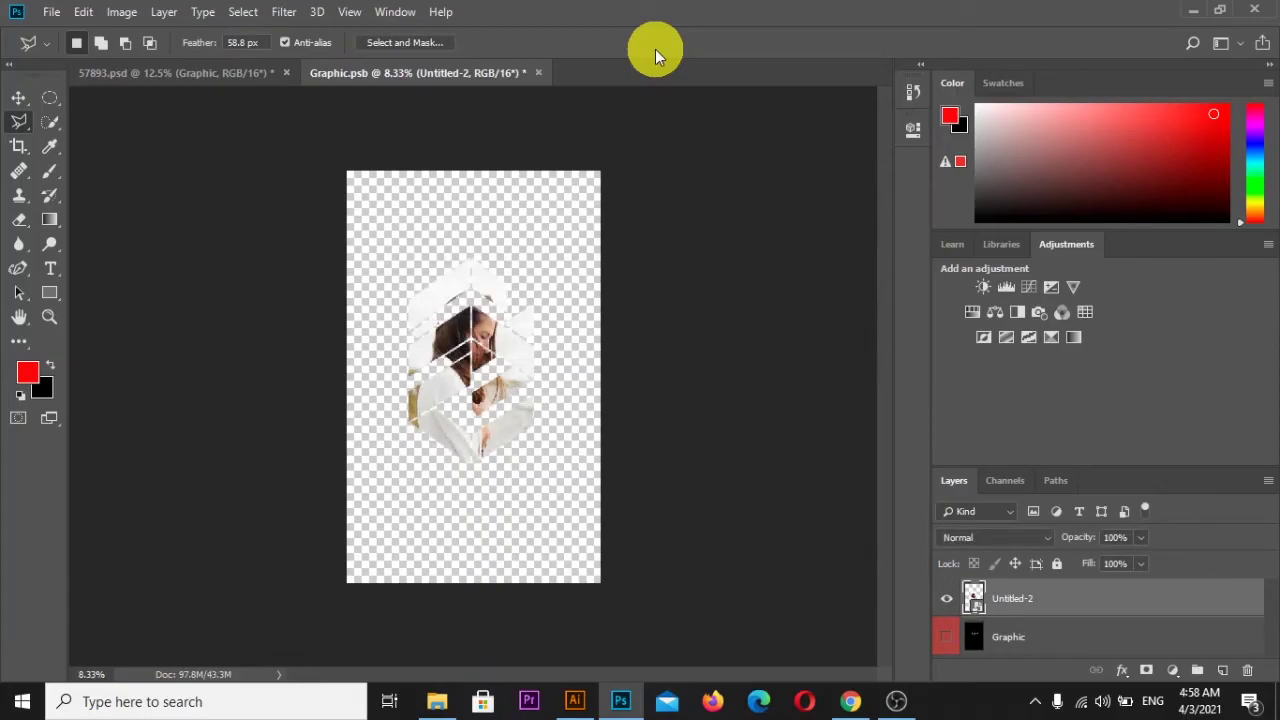
key(ctrl+s)
Step: Switch back to the 57893.psd mockup showing the woman-photo logo on the shirt
click(131, 86)
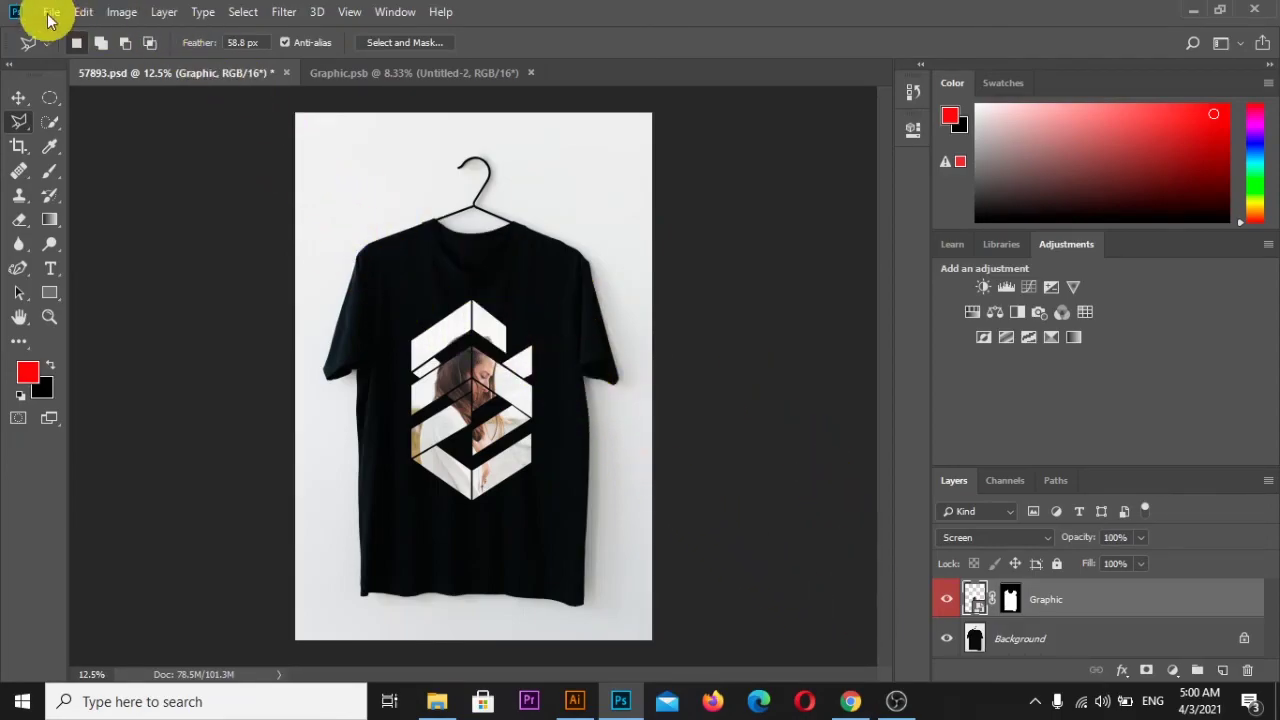
click(50, 14)
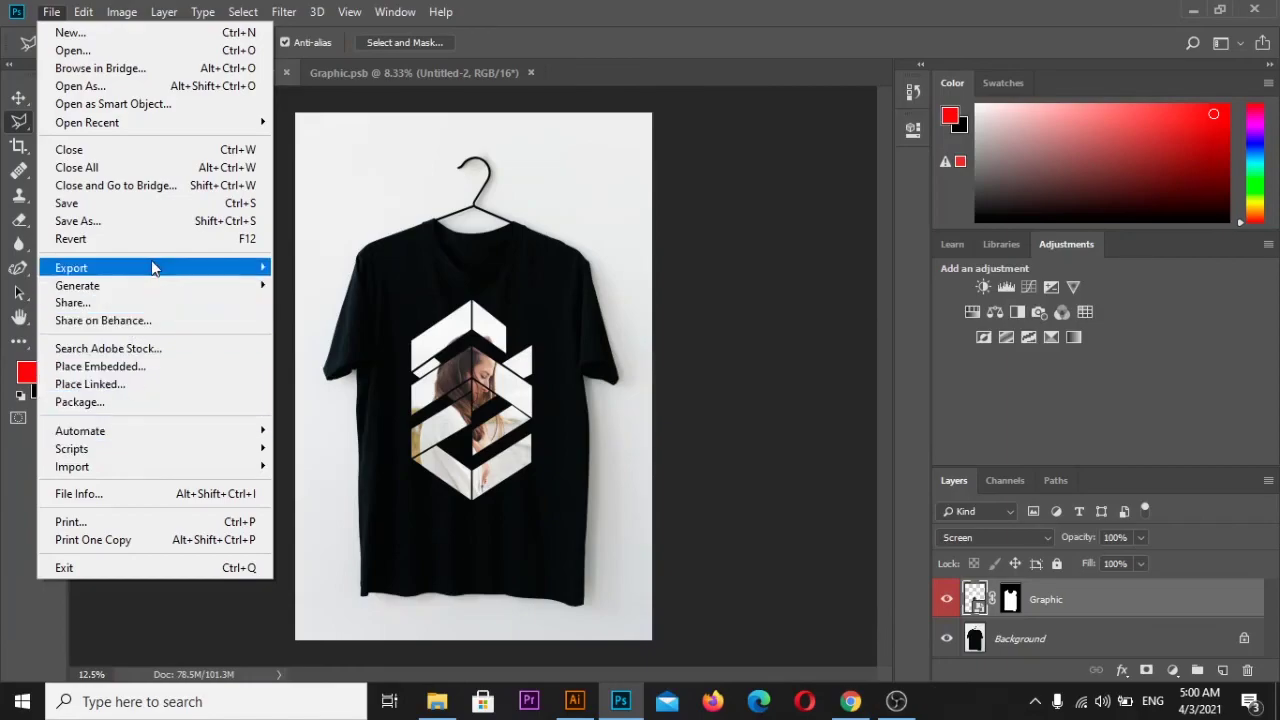
mouse_move(71, 267)
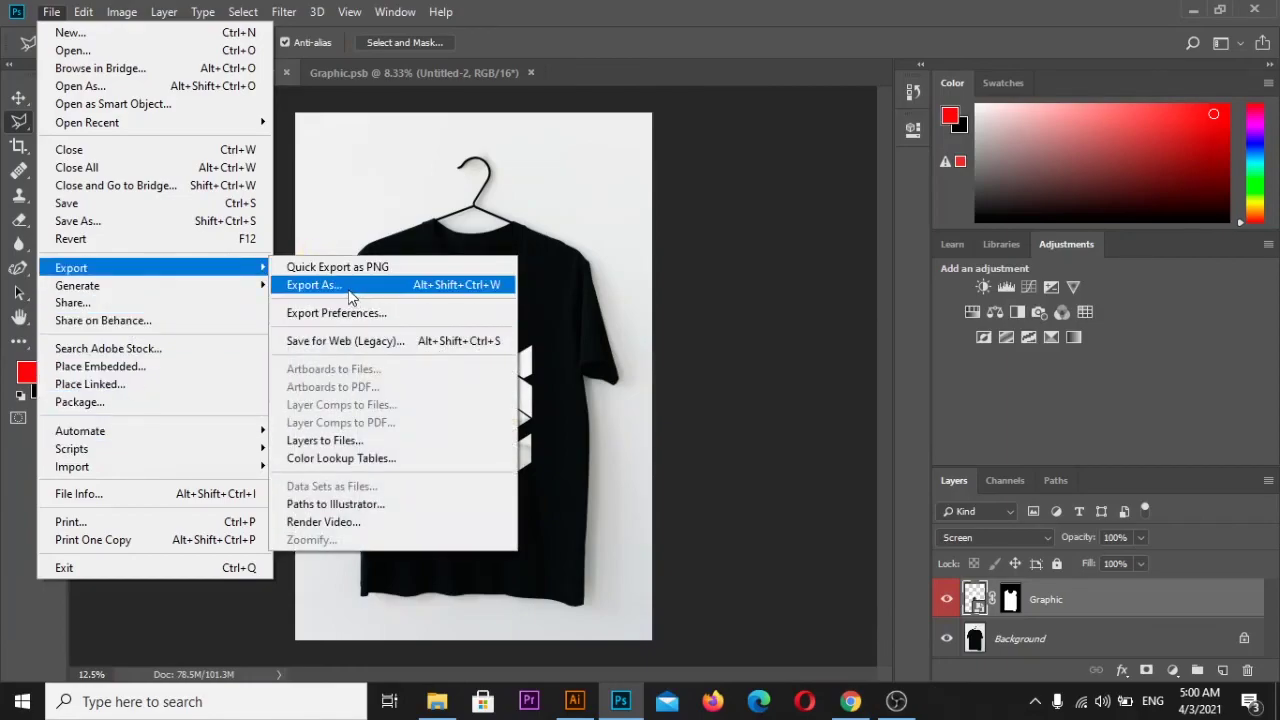
Step: Export the mockup as a 3047 × 4500 JPG to the Desktop, then minimize Photoshop
click(349, 288)
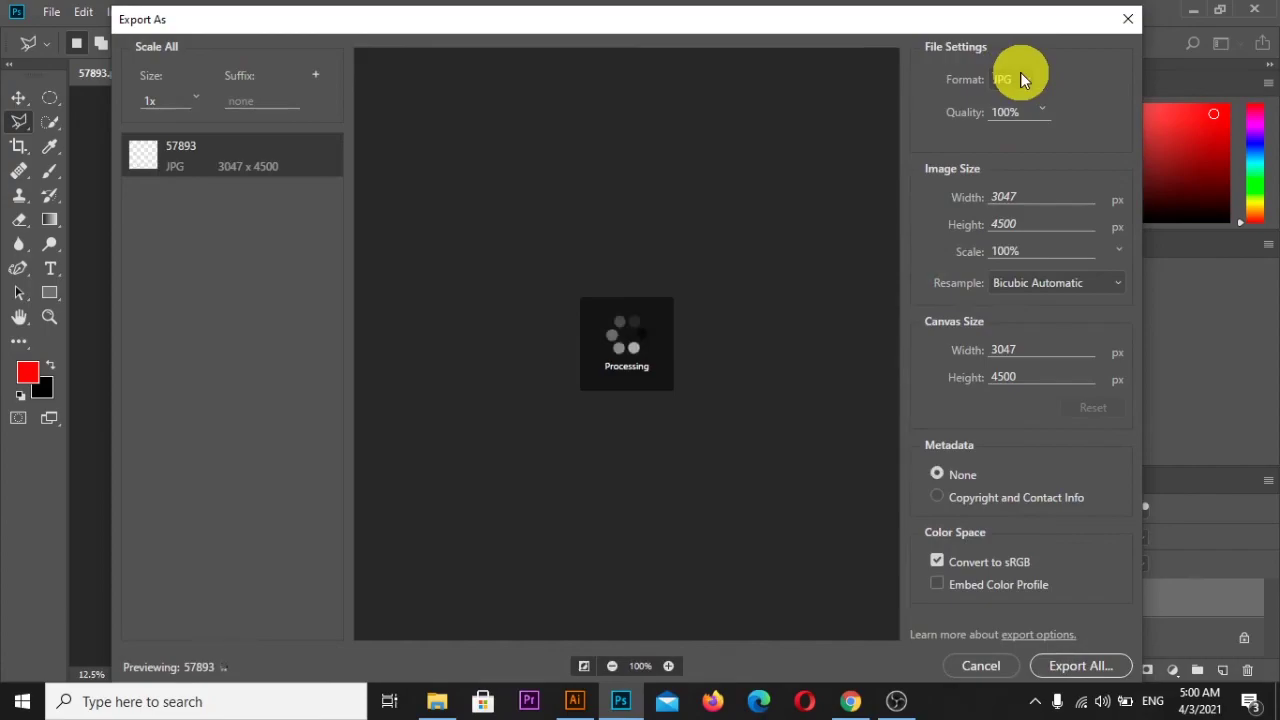
click(1020, 80)
click(1017, 110)
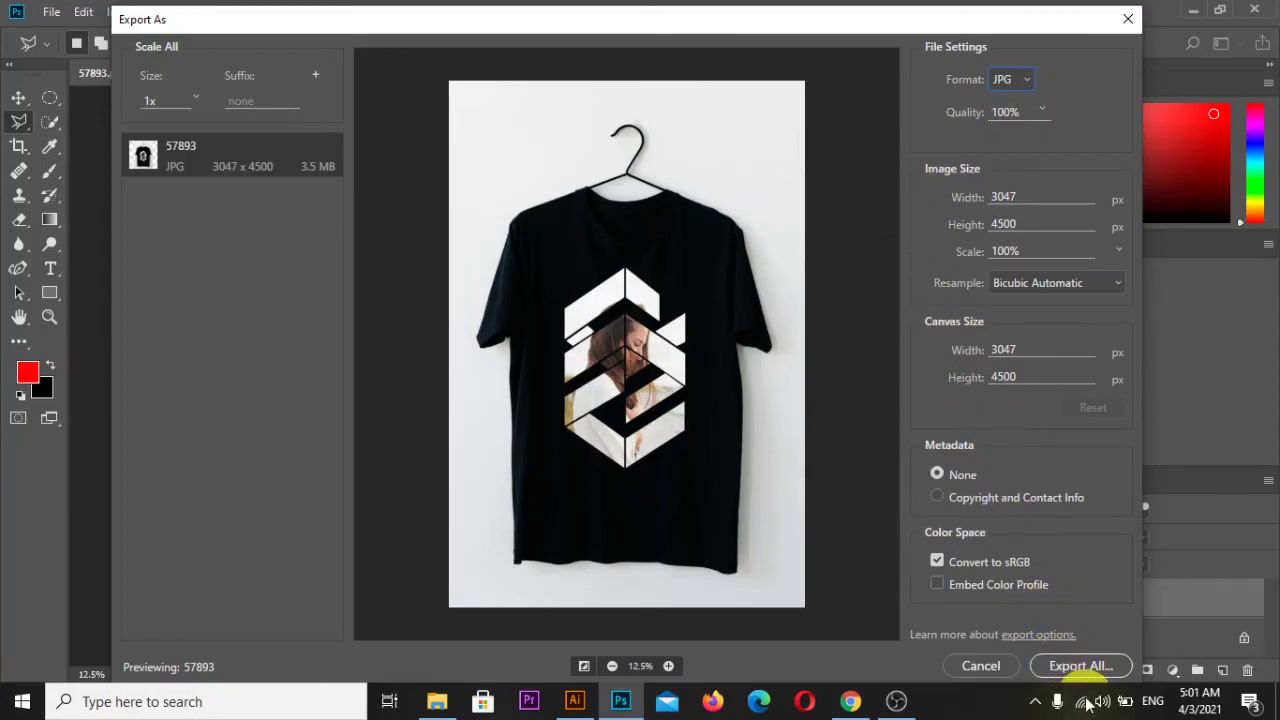
click(1068, 662)
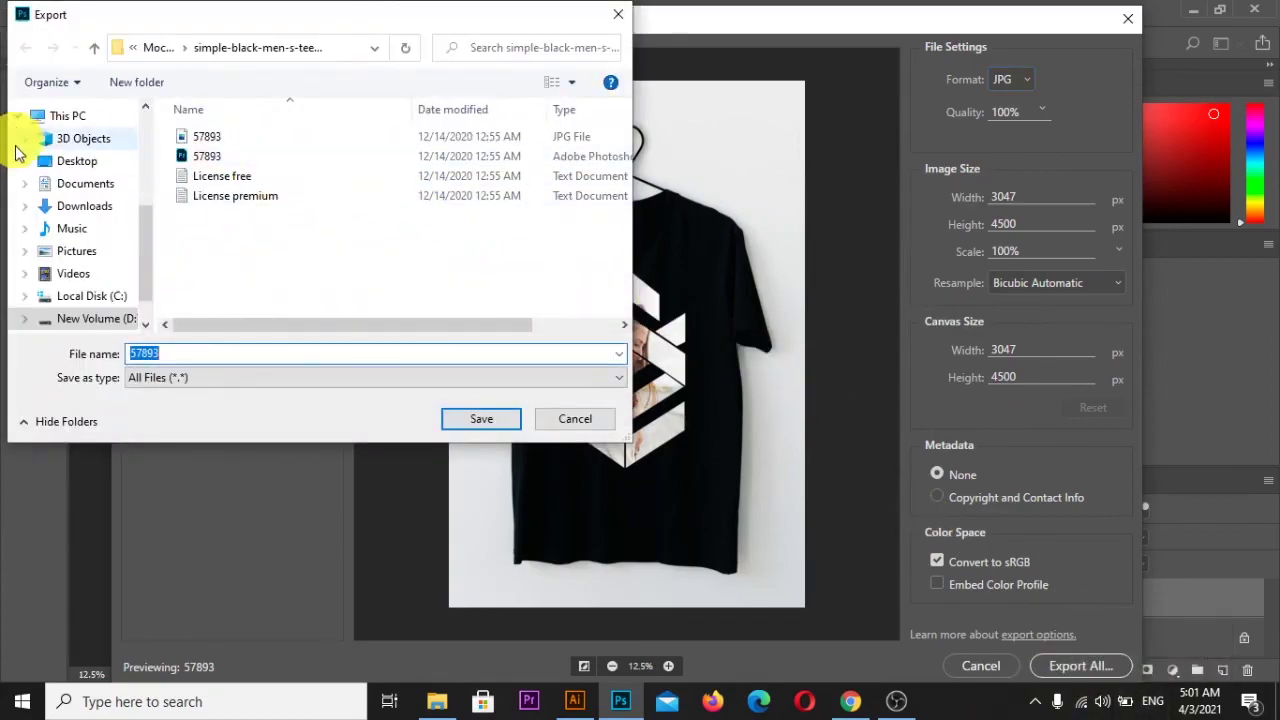
click(80, 161)
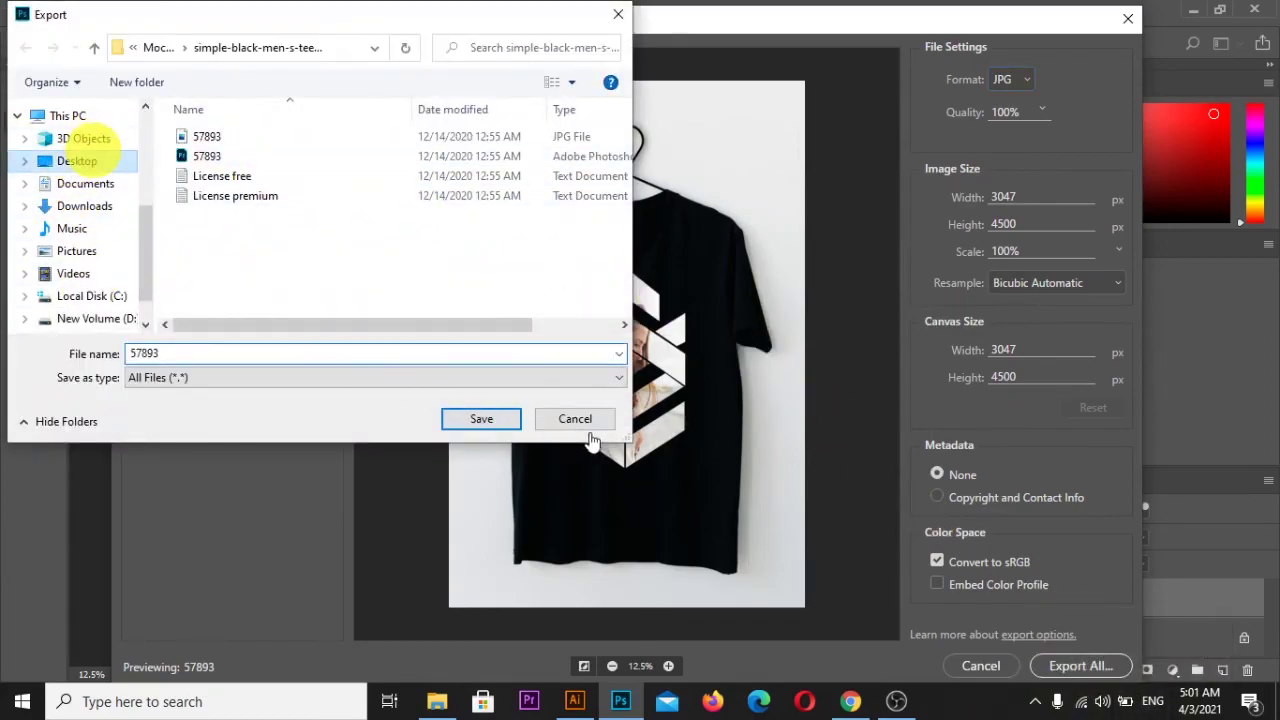
click(484, 421)
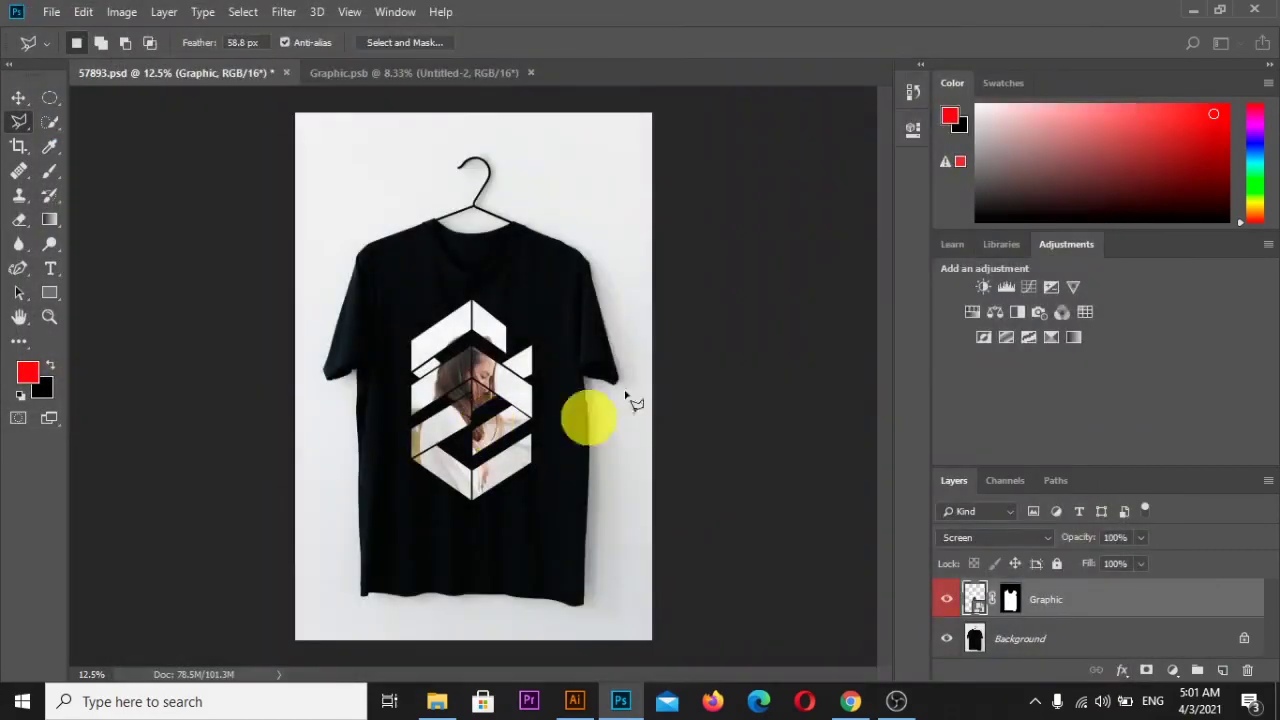
click(1194, 10)
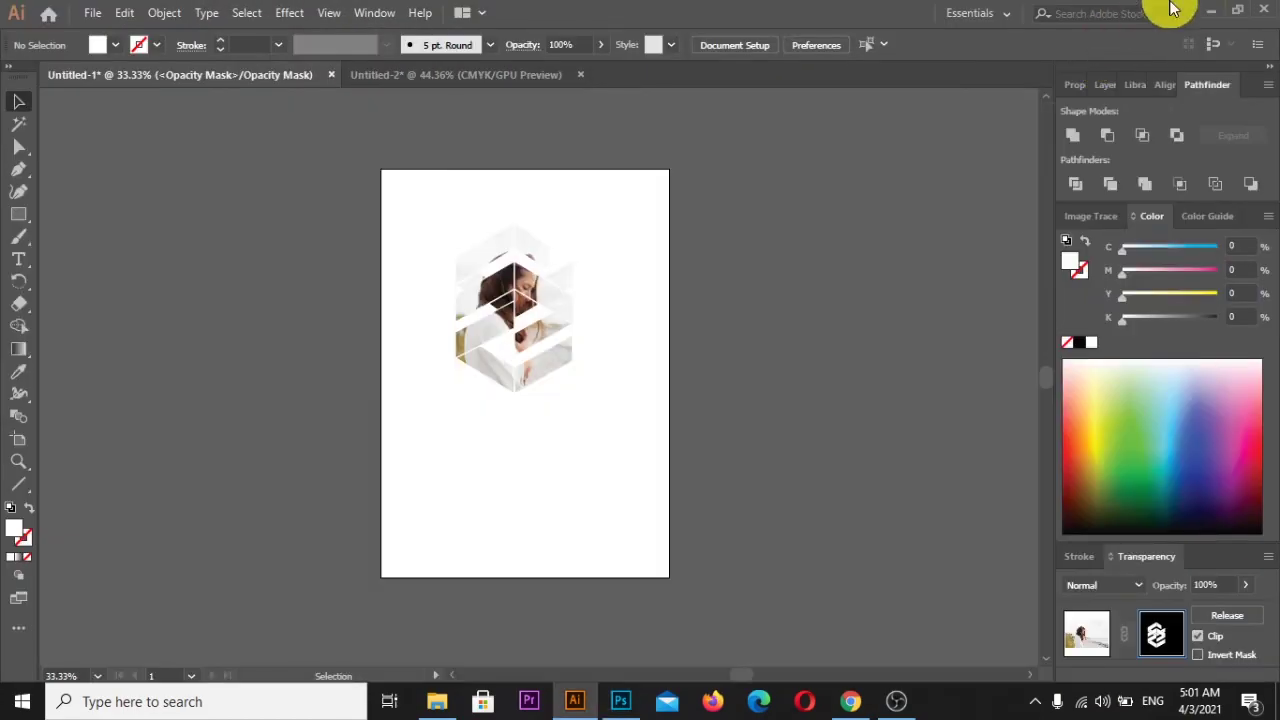
Step: Minimize Illustrator, refresh the desktop, and open the exported 57893 JPG
click(1206, 10)
right_click(714, 168)
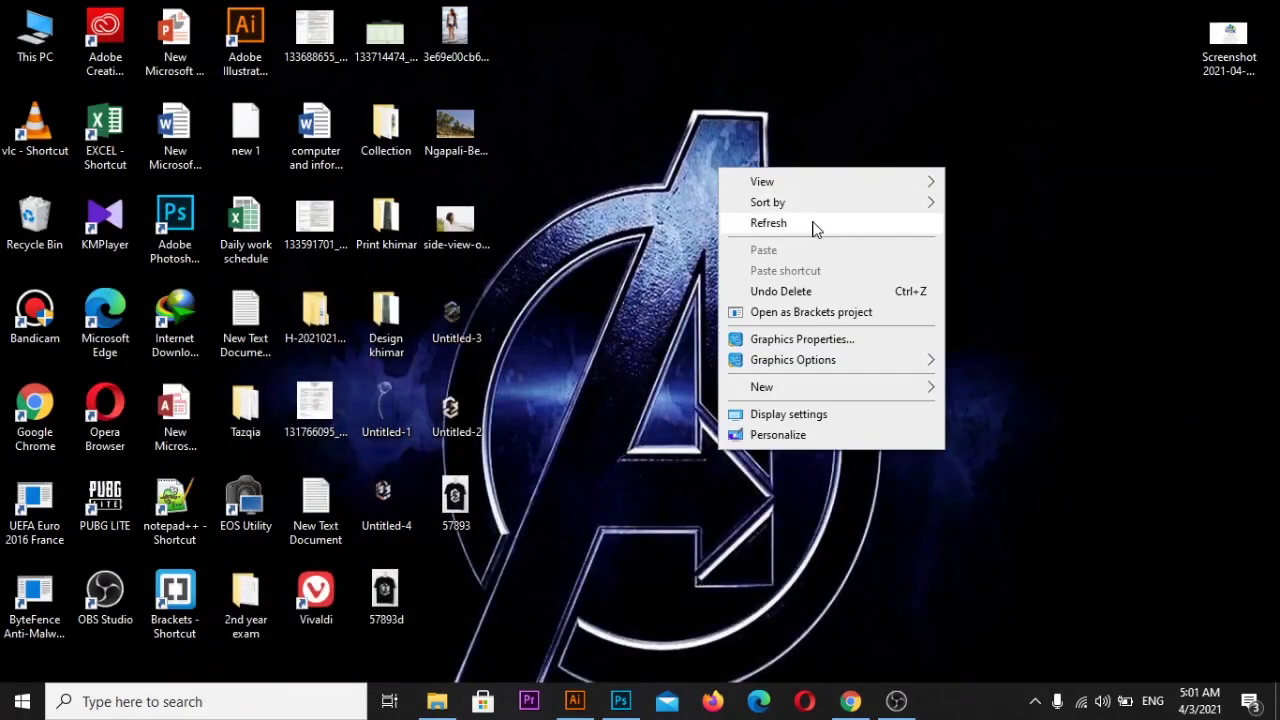
click(812, 224)
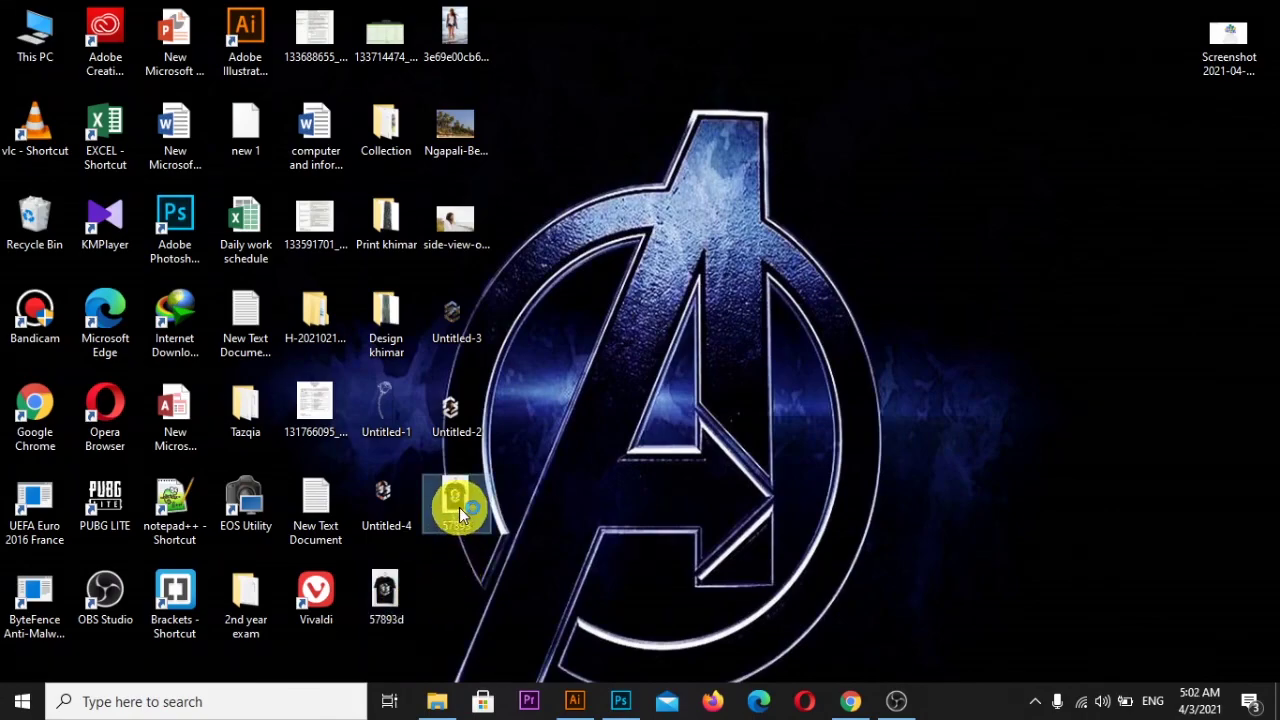
mouse_move(455, 505)
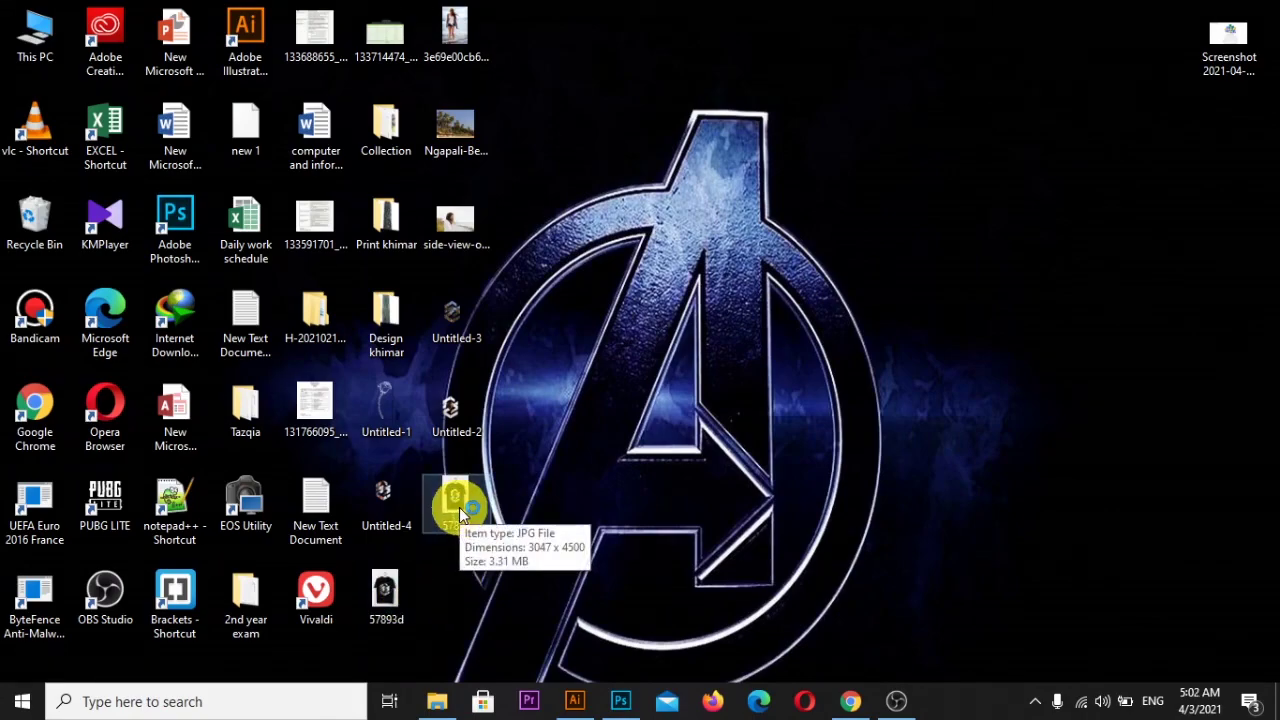
double_click(459, 507)
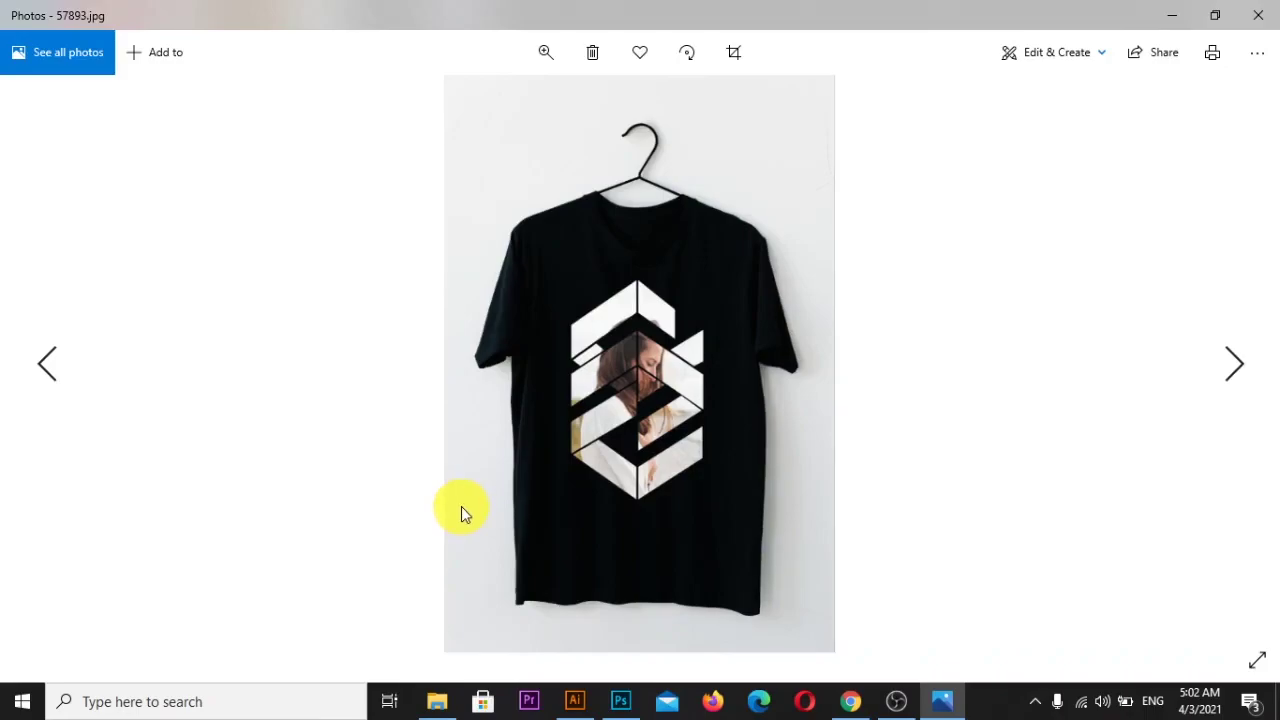
Step: Close the 57893.jpg mockup in Windows Photos after viewing it
click(1266, 14)
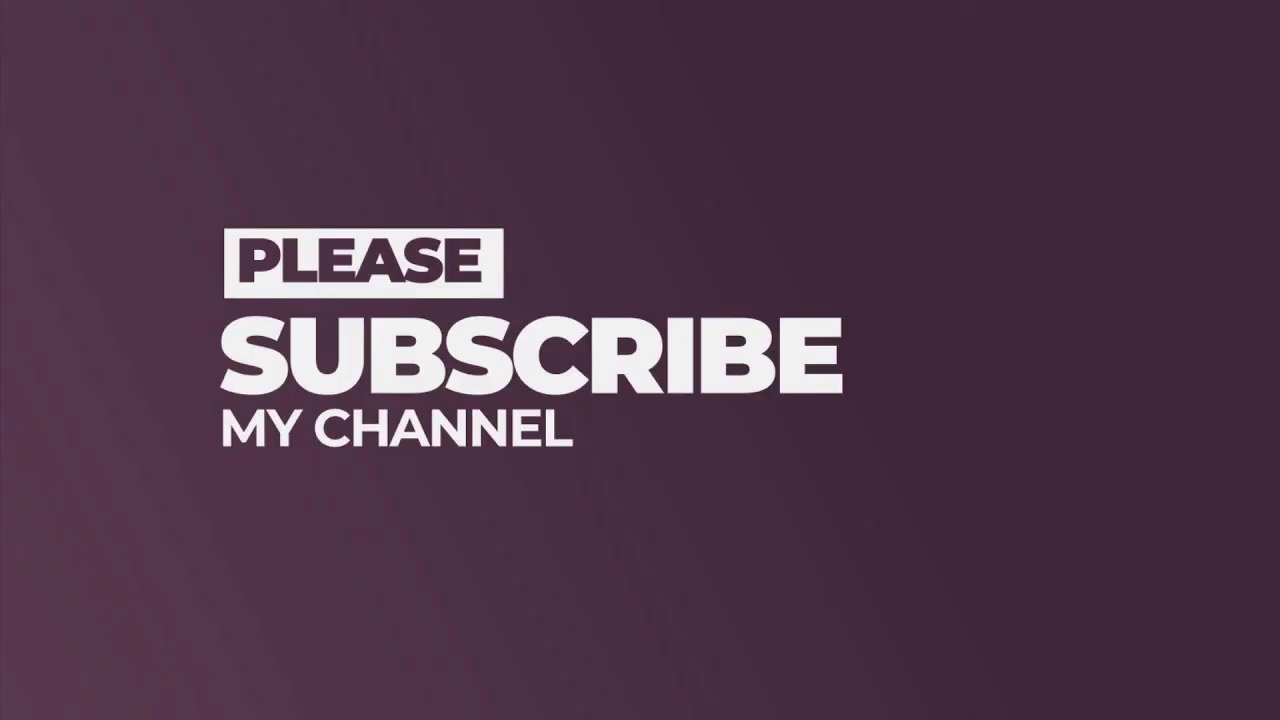